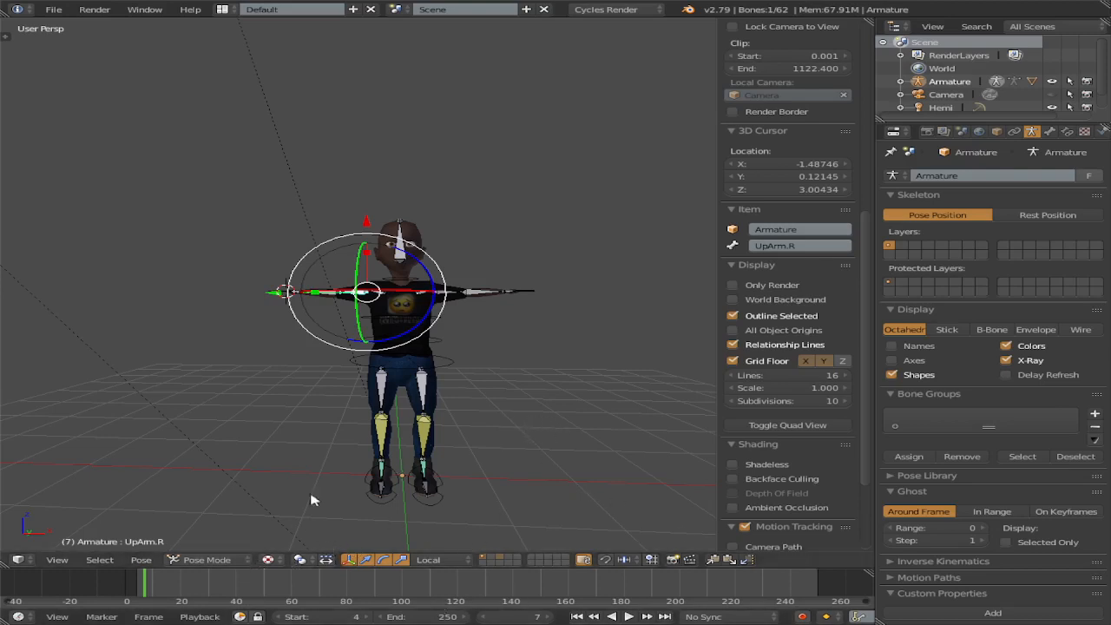
Step: Examine the rigged character's head, shoulder, right arm and hand bones from the front and both sides
middle_click_drag(360, 423, 510, 442)
scroll(460, 413, "up", 5)
scroll(474, 419, "down", 2)
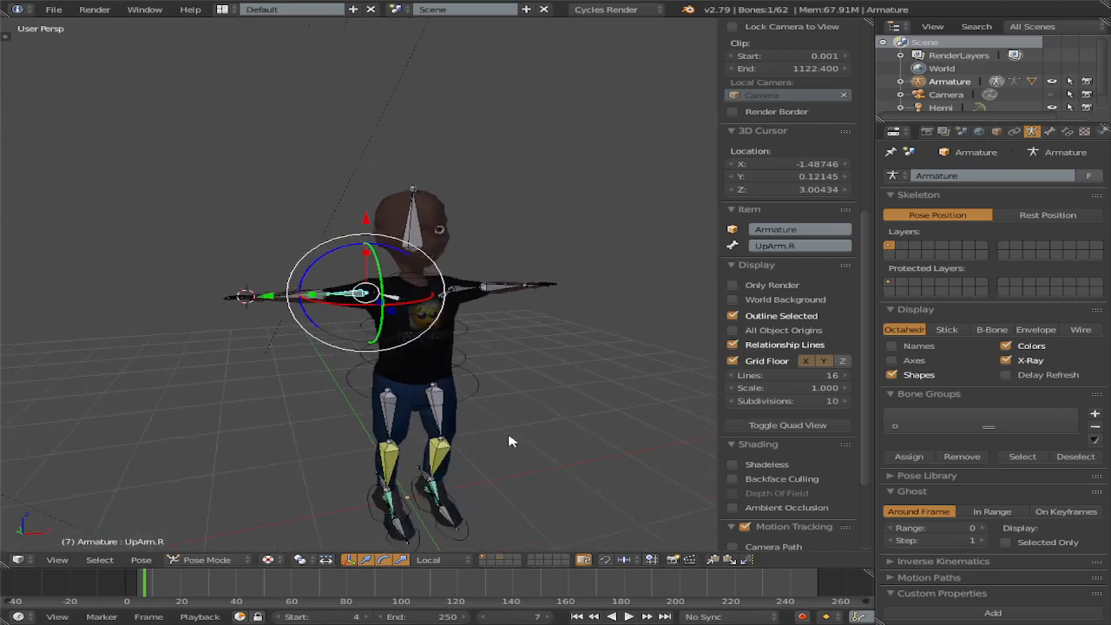
scroll(454, 391, "down", 3)
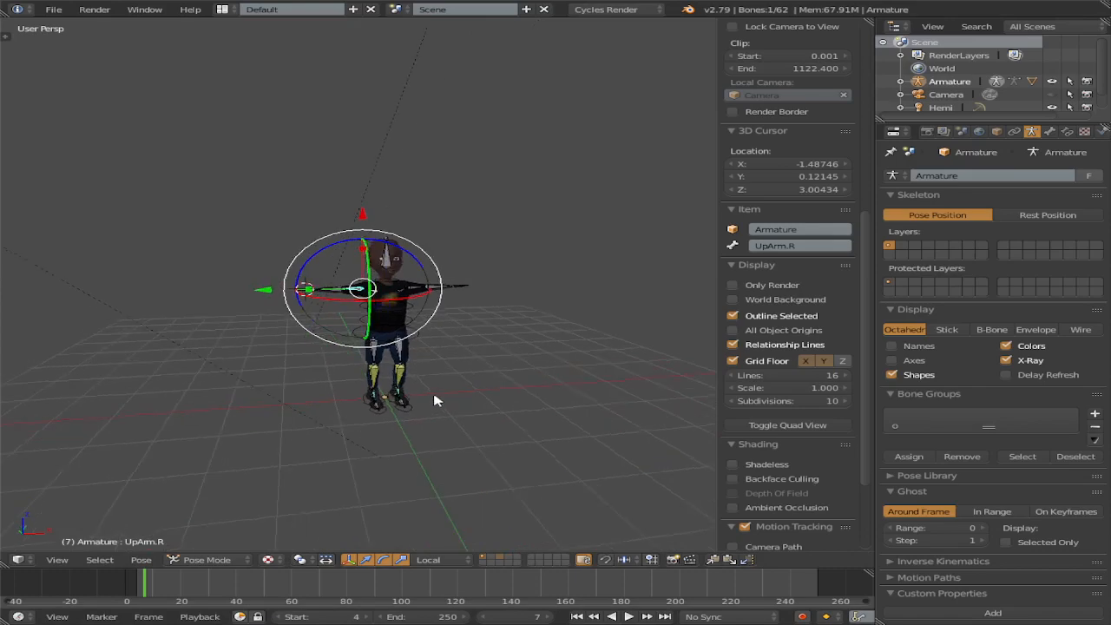
scroll(436, 399, "up", 3)
middle_click_drag(456, 434, 386, 452)
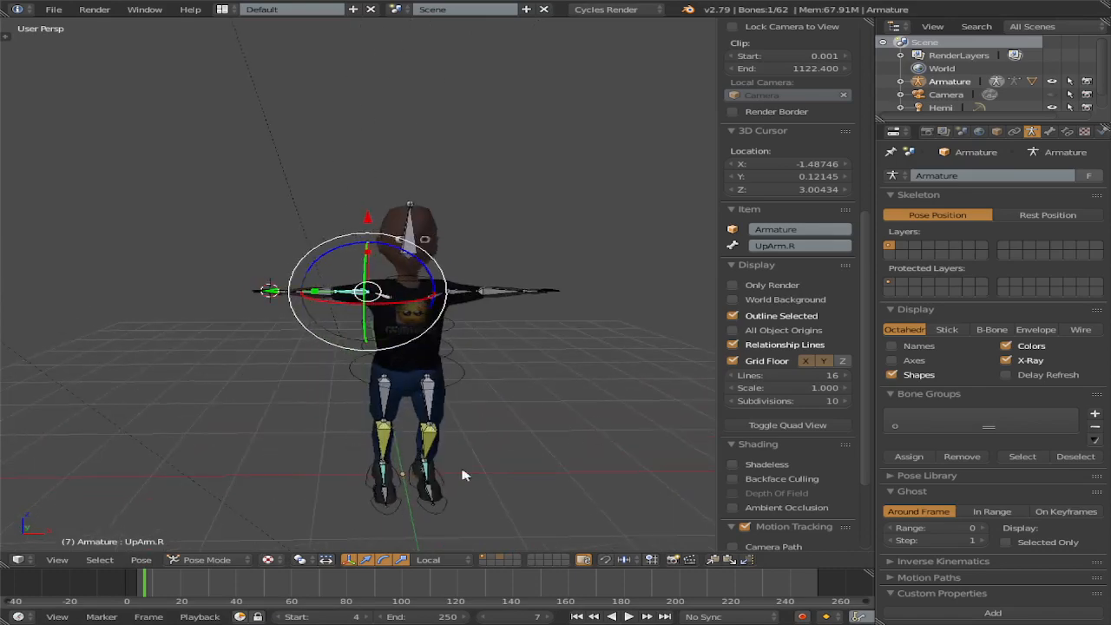
middle_click_drag(567, 315, 506, 413)
scroll(556, 308, "up", 4)
middle_click_drag(557, 308, 436, 256)
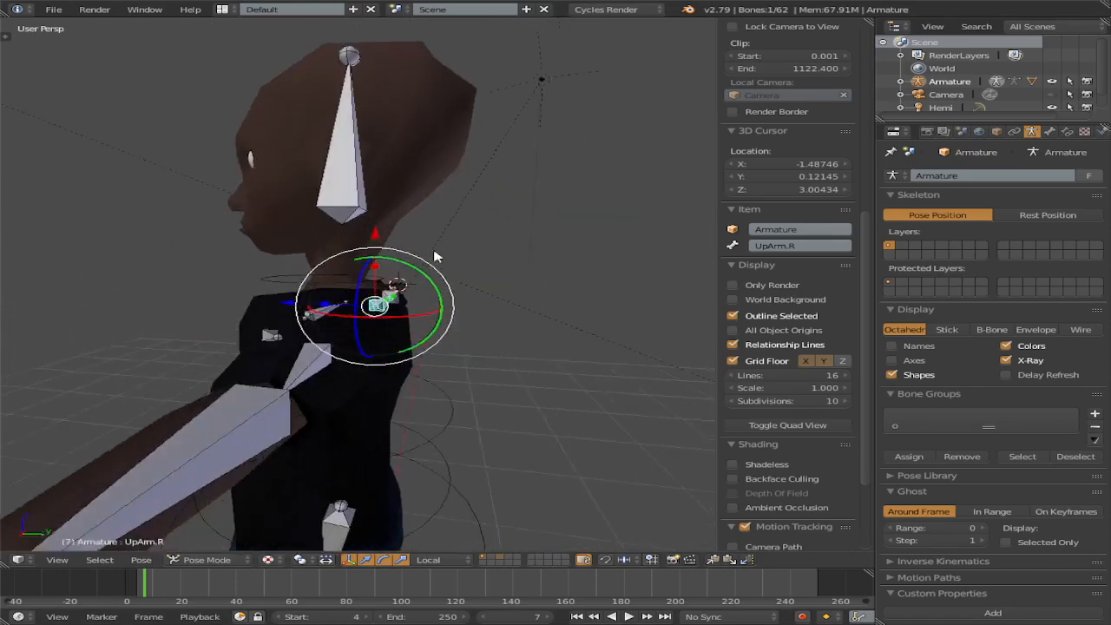
scroll(438, 260, "down", 3)
scroll(445, 276, "up", 4)
scroll(434, 274, "down", 4)
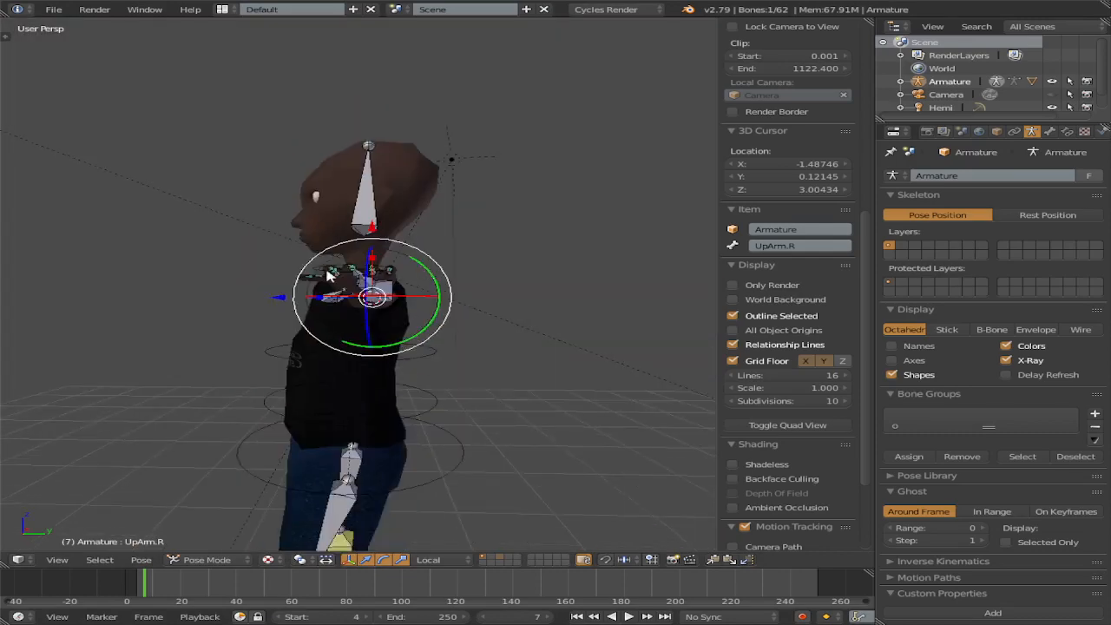
middle_click_drag(378, 314, 630, 326)
middle_click_drag(193, 406, 273, 381)
scroll(274, 380, "up", 2)
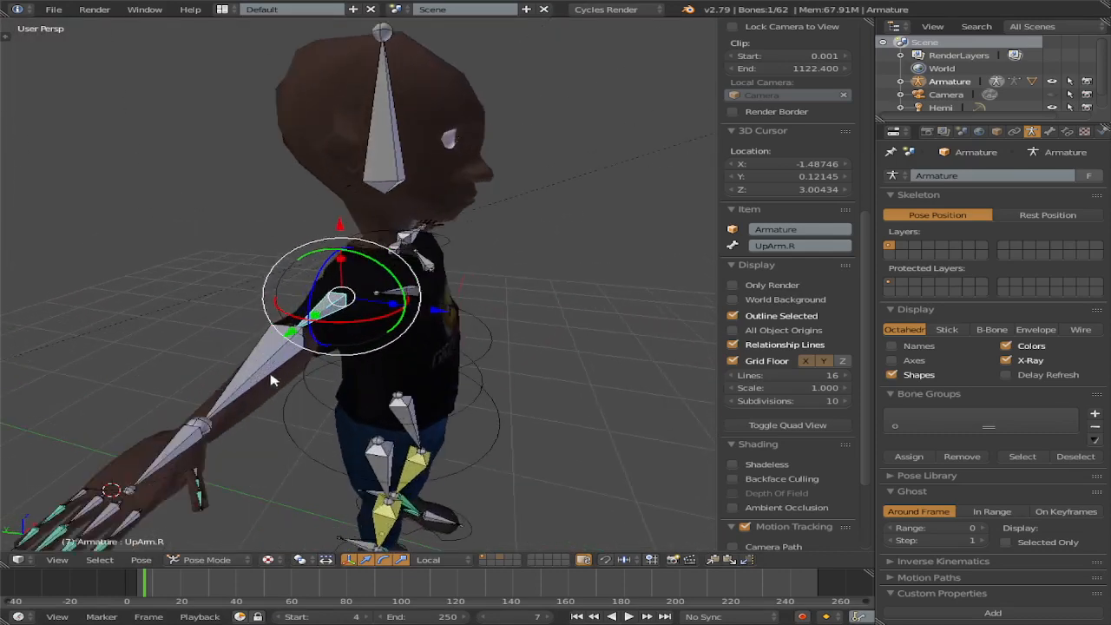
middle_click_drag(223, 456, 219, 362)
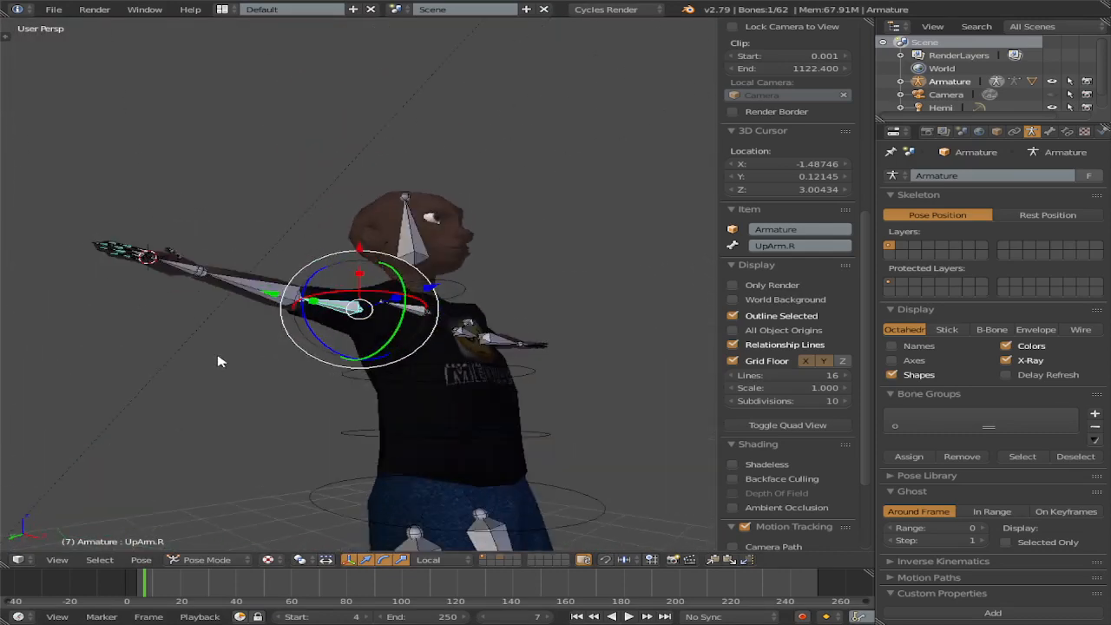
Step: Examine the character's leg and foot bones and the control shapes around the feet from several angles
scroll(219, 362, "down", 4)
middle_click_drag(460, 394, 422, 436)
scroll(377, 442, "down", 3)
scroll(351, 432, "up", 2)
scroll(490, 423, "up", 2)
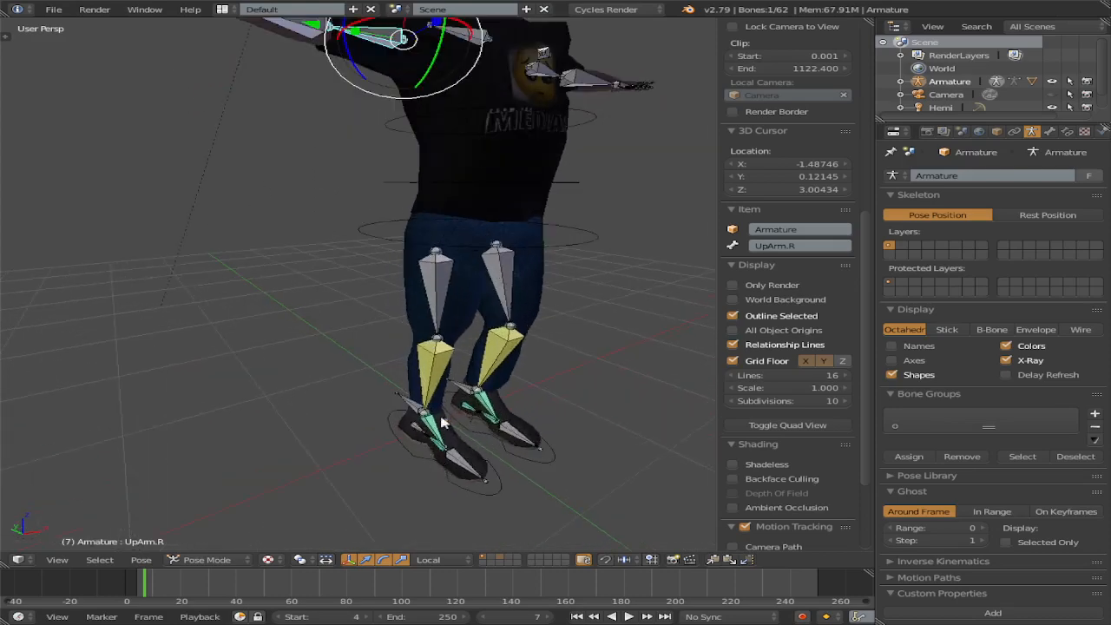
scroll(496, 392, "down", 3)
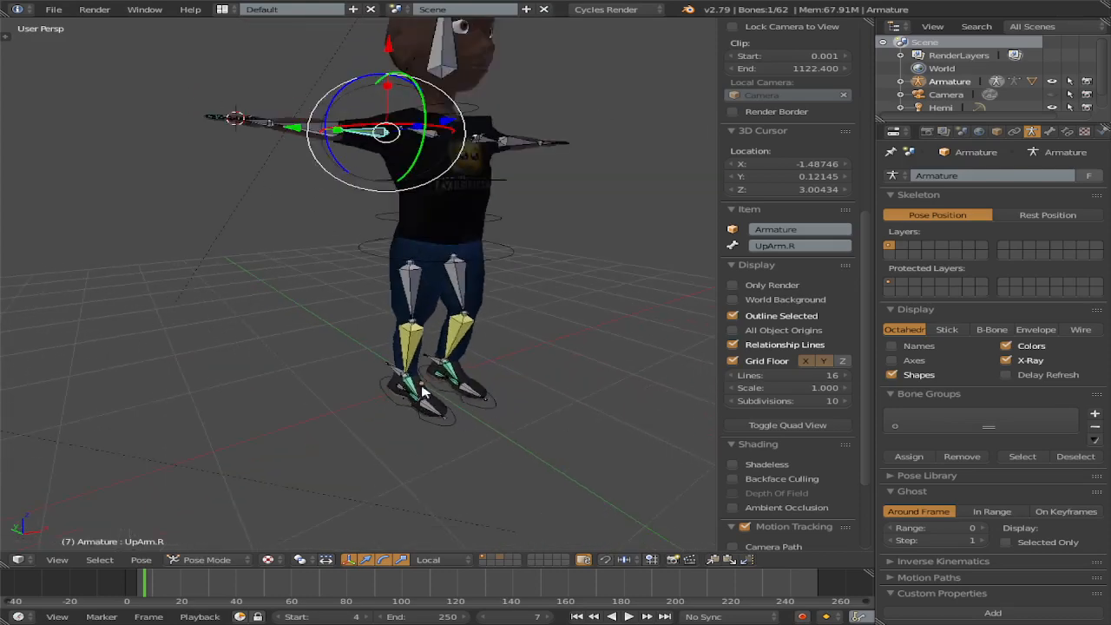
scroll(483, 418, "up", 2)
middle_click_drag(482, 419, 407, 410)
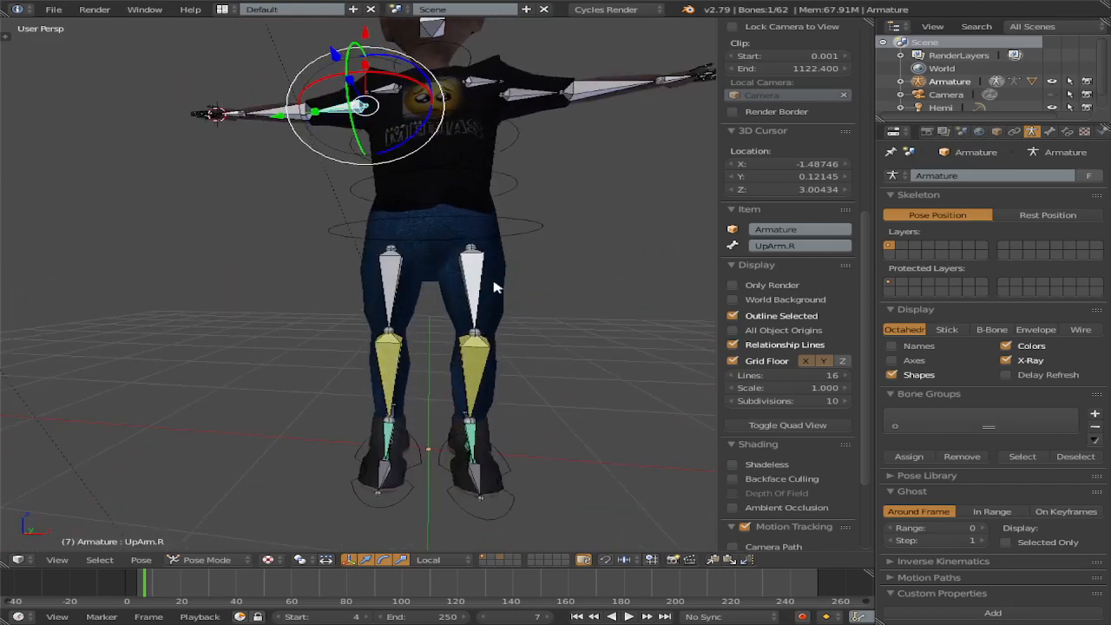
scroll(494, 286, "down", 2)
middle_click_drag(509, 312, 395, 358)
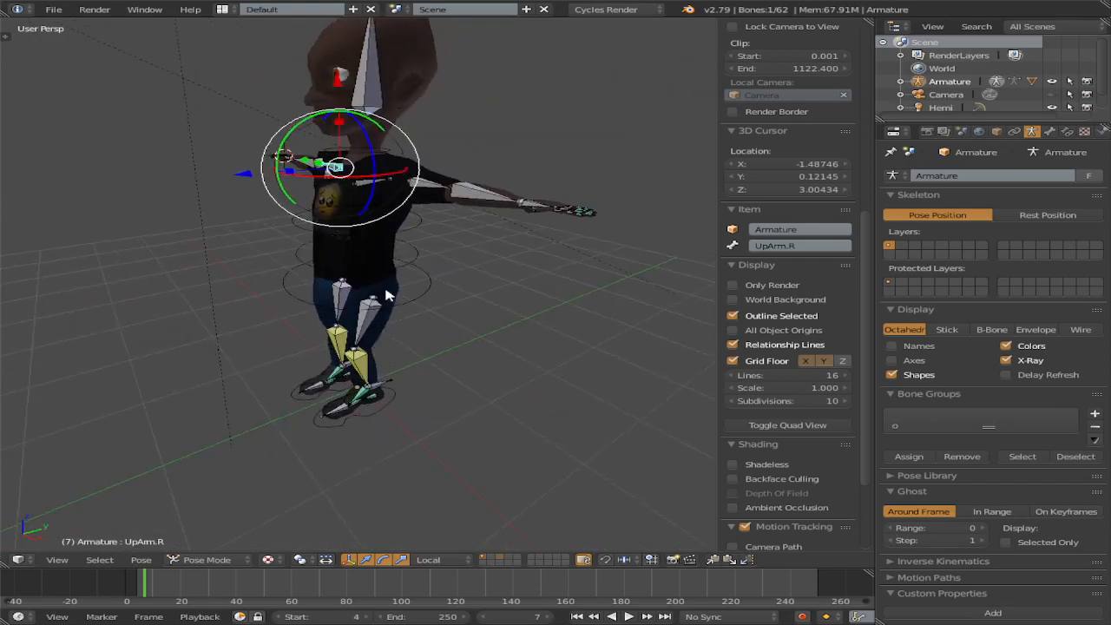
middle_click_drag(376, 412, 468, 402)
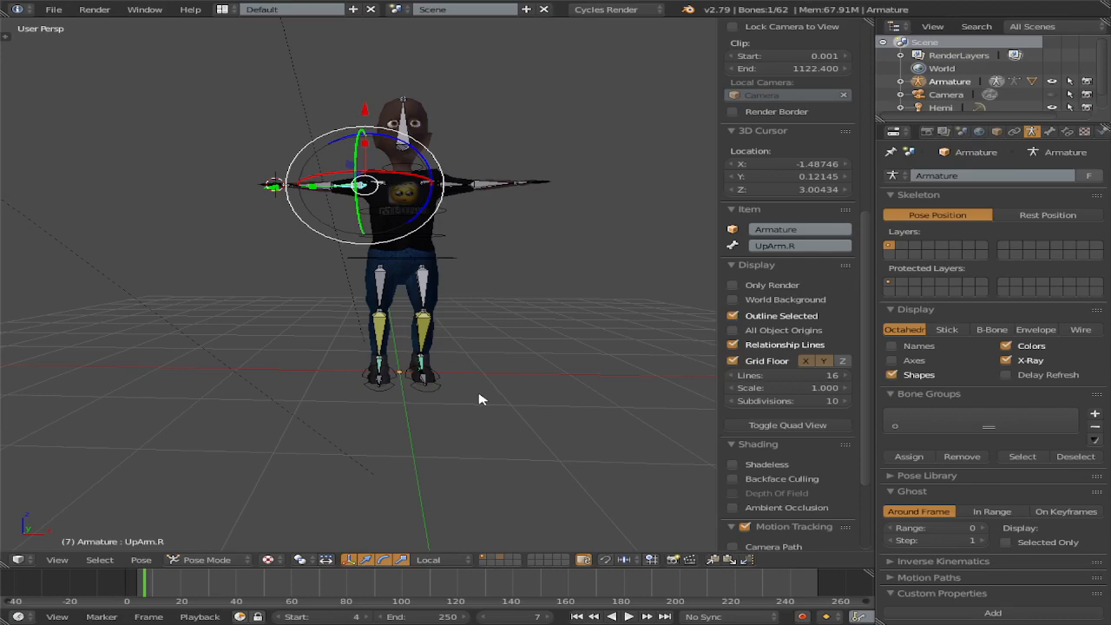
middle_click_drag(368, 374, 398, 387)
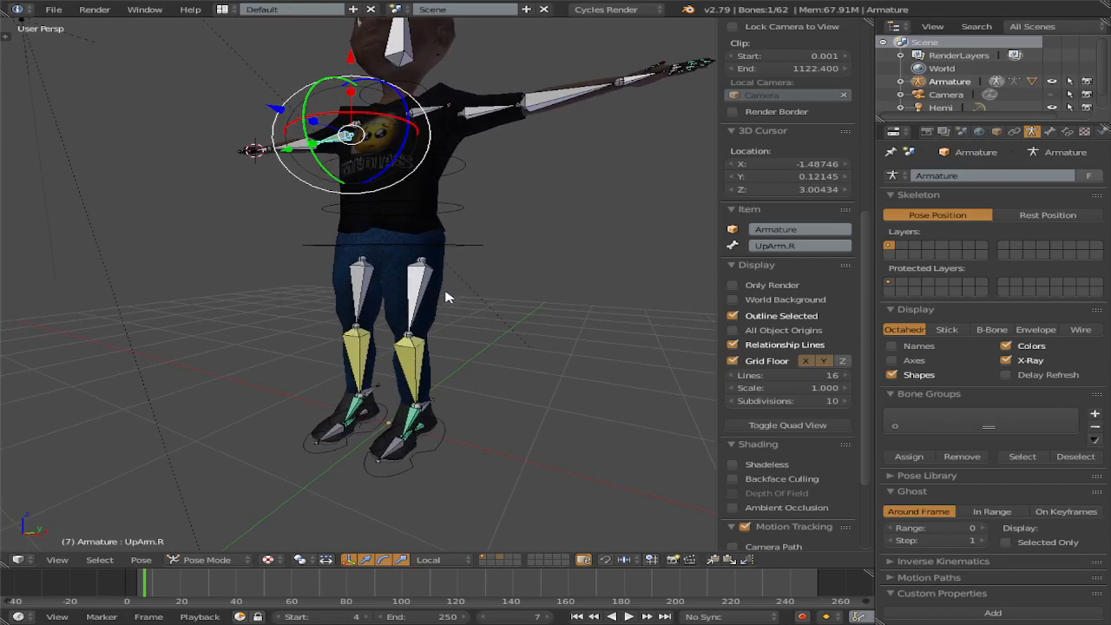
scroll(424, 293, "down", 1)
middle_click_drag(406, 291, 416, 324)
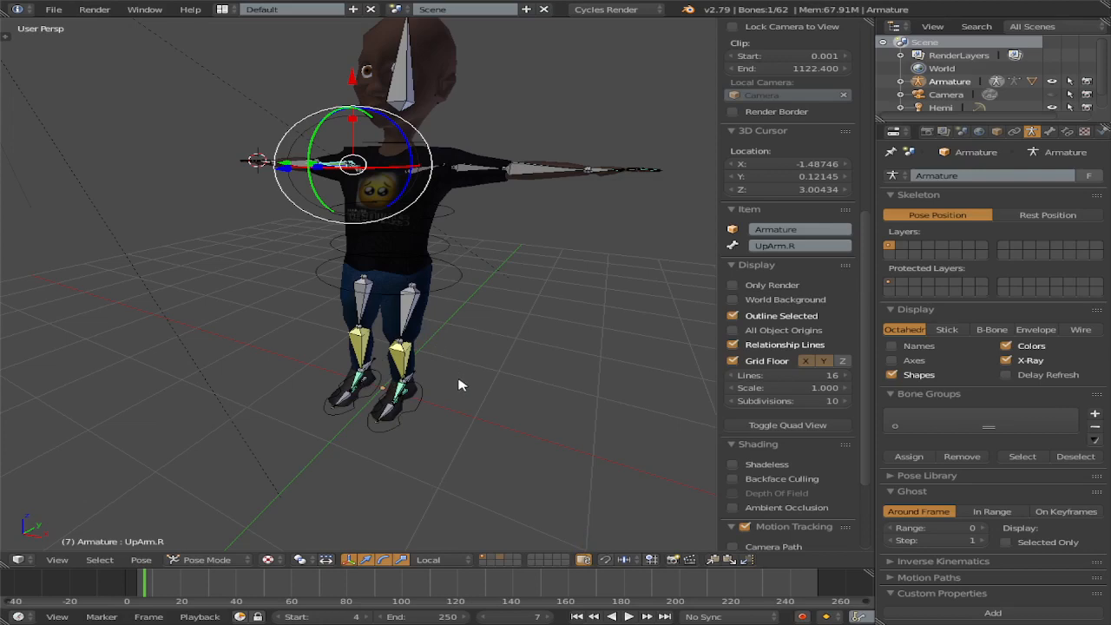
scroll(403, 392, "down", 2)
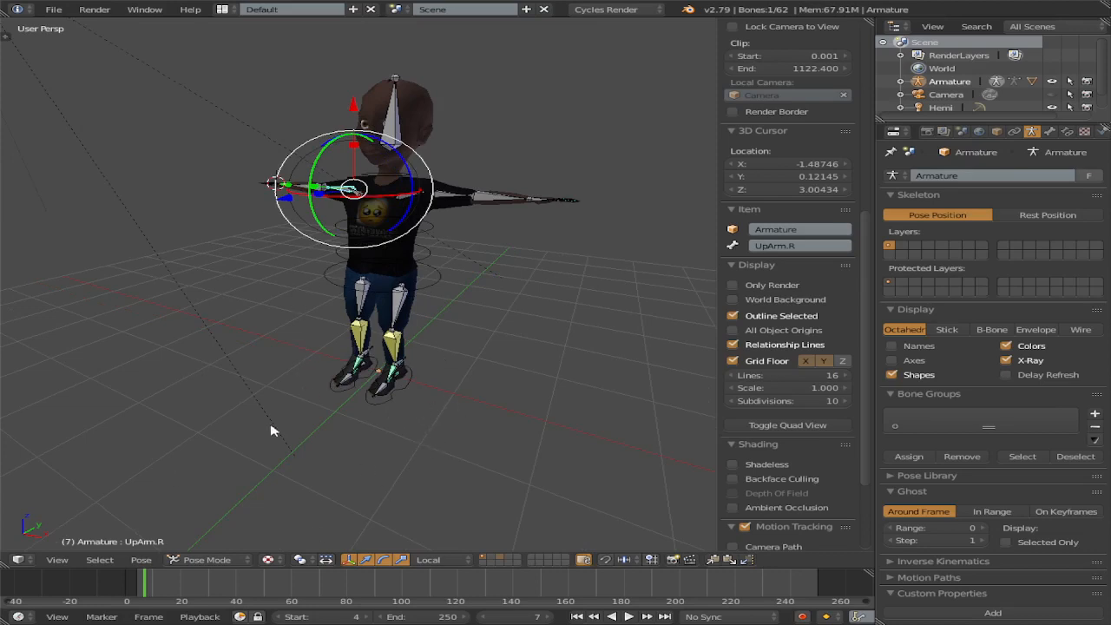
scroll(351, 430, "up", 4)
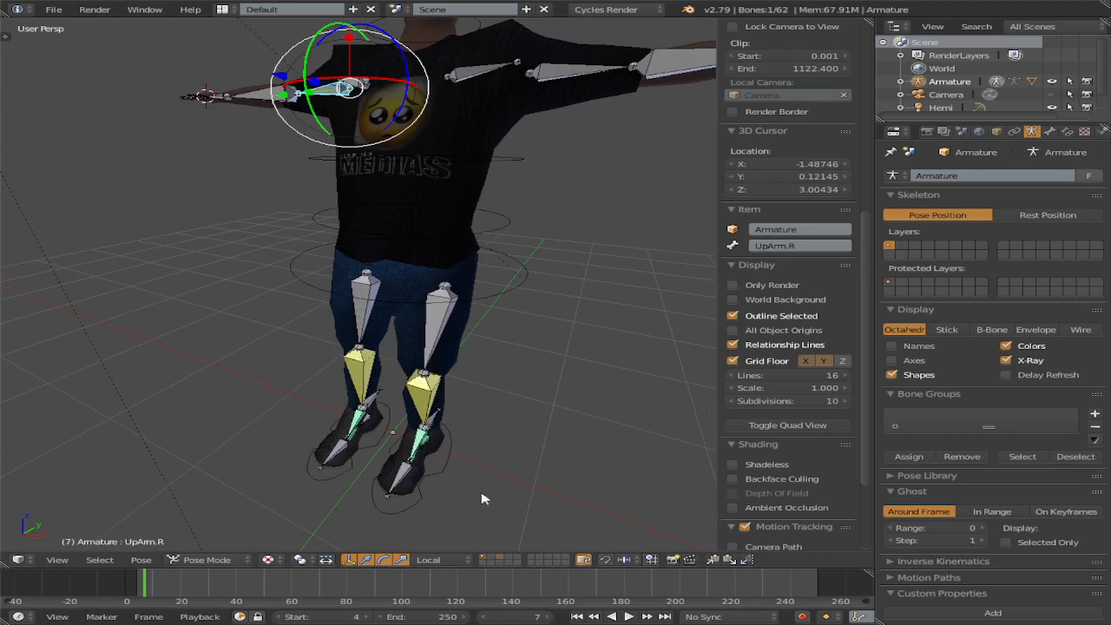
scroll(319, 319, "down", 4)
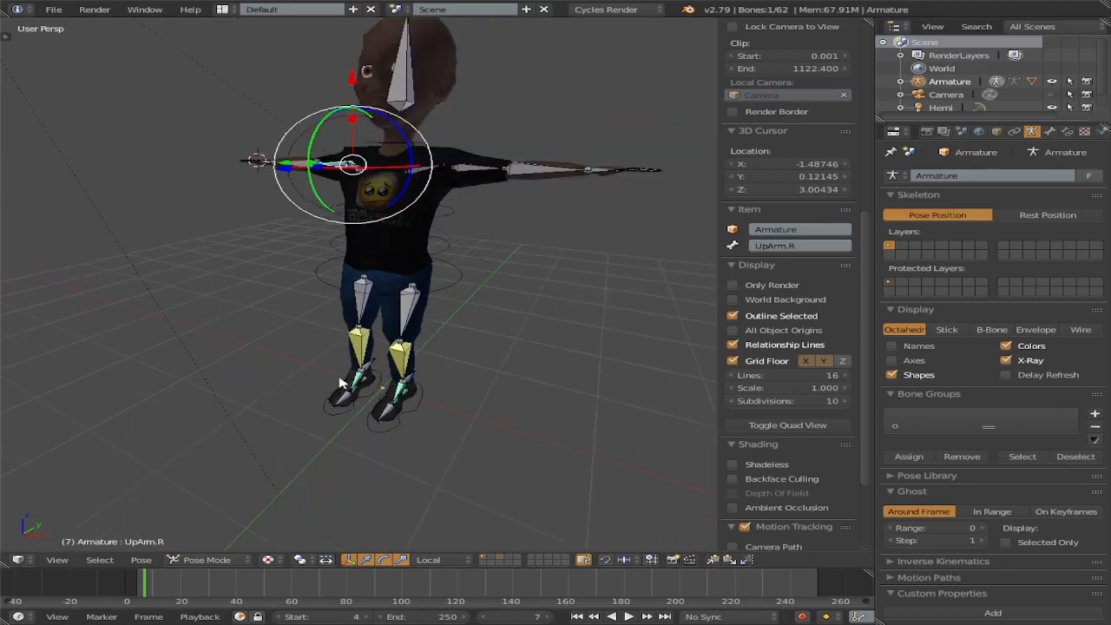
scroll(453, 443, "up", 1)
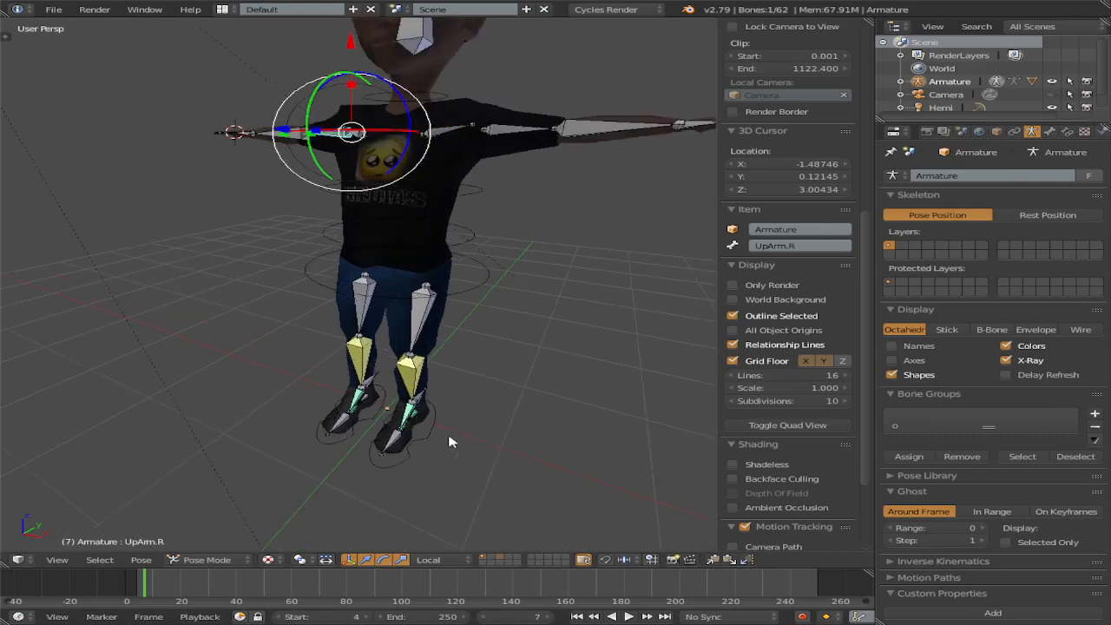
scroll(460, 459, "up", 1)
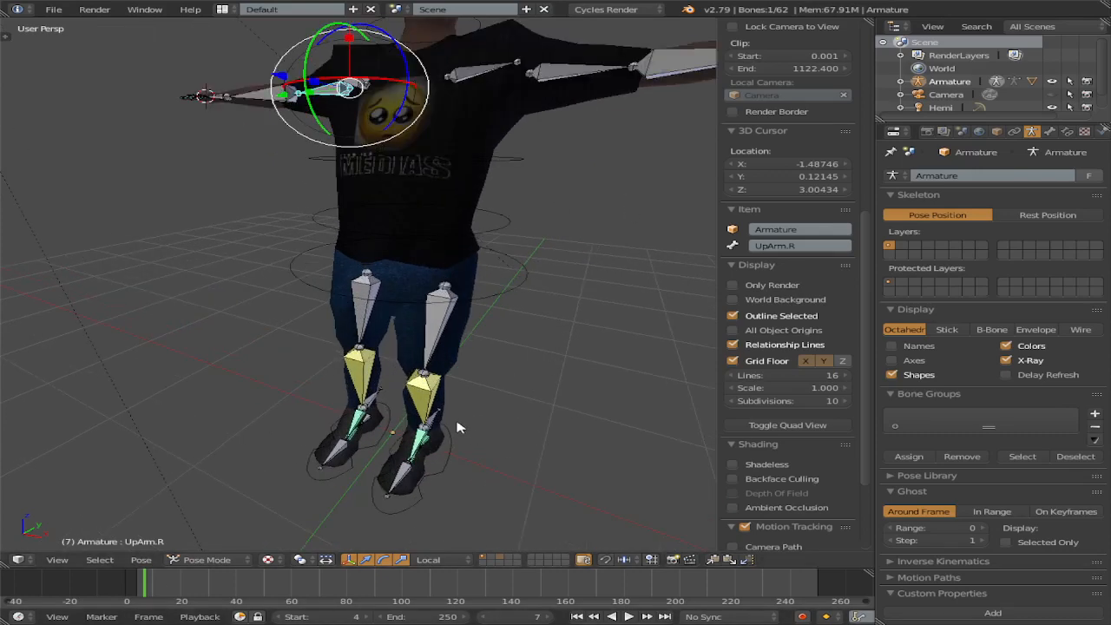
scroll(301, 333, "down", 2)
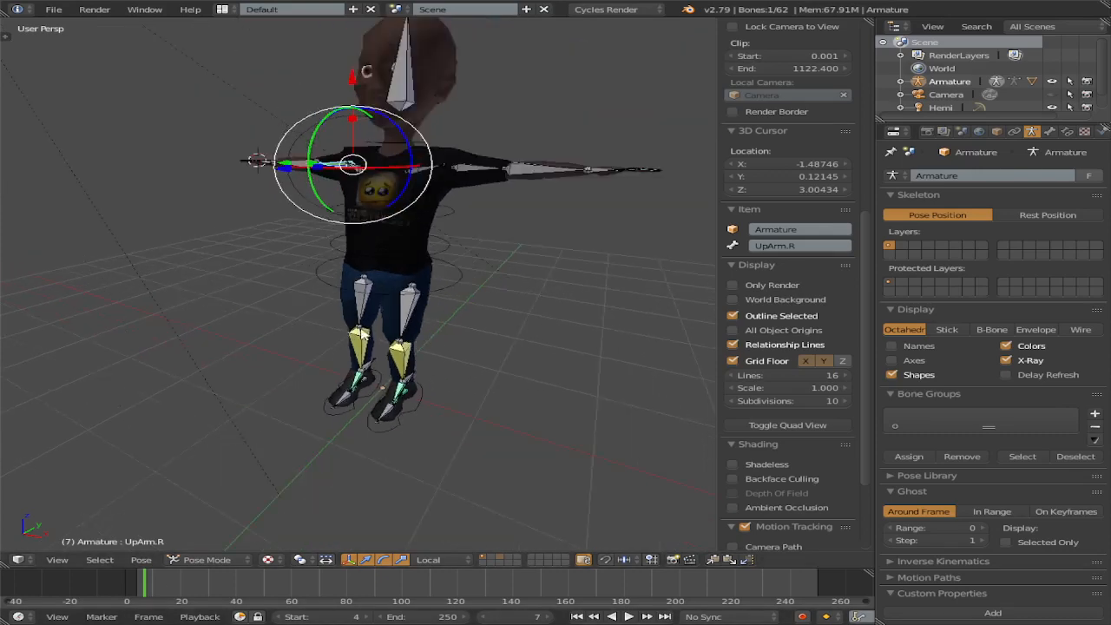
Step: Display the viewport in Solid shading and switch the armature from Pose Mode to Object Mode
middle_click_drag(355, 327, 407, 355)
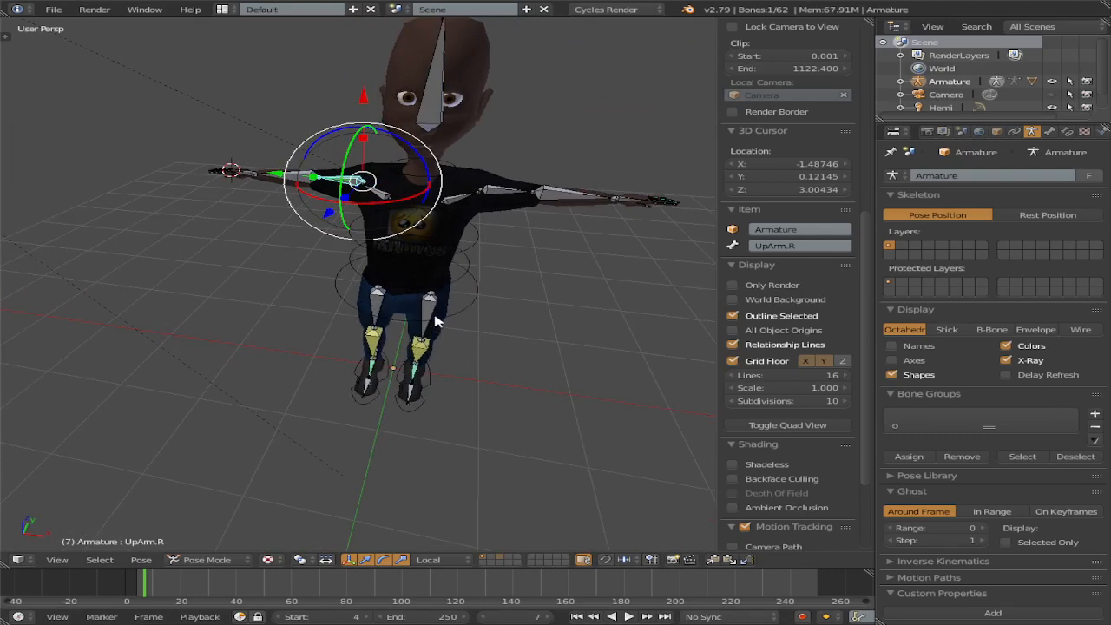
middle_click_drag(529, 289, 407, 323)
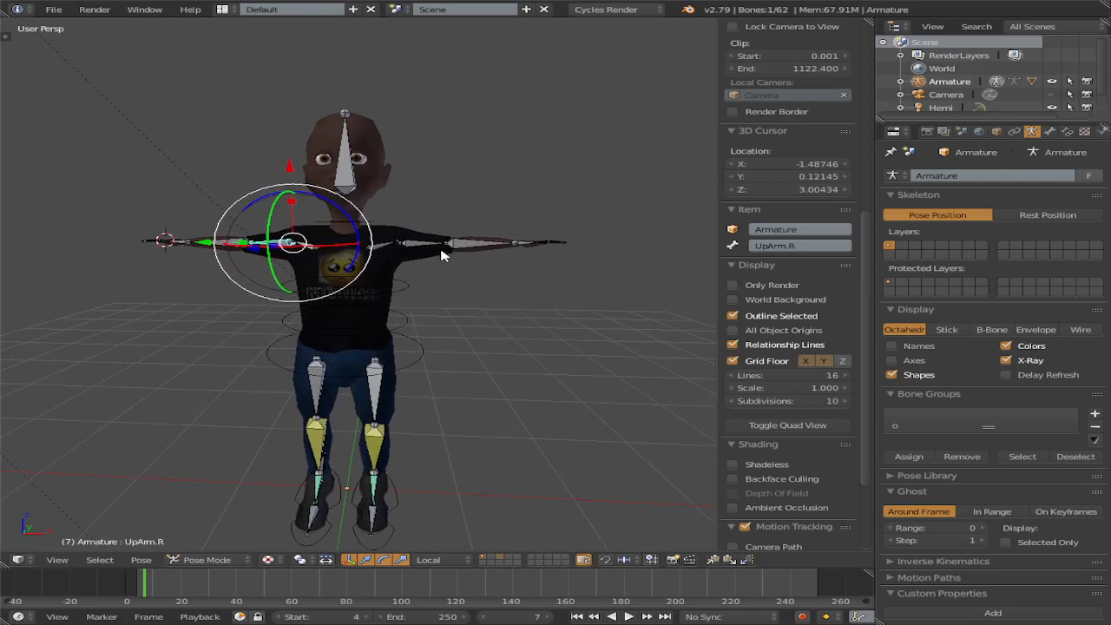
scroll(414, 249, "up", 1)
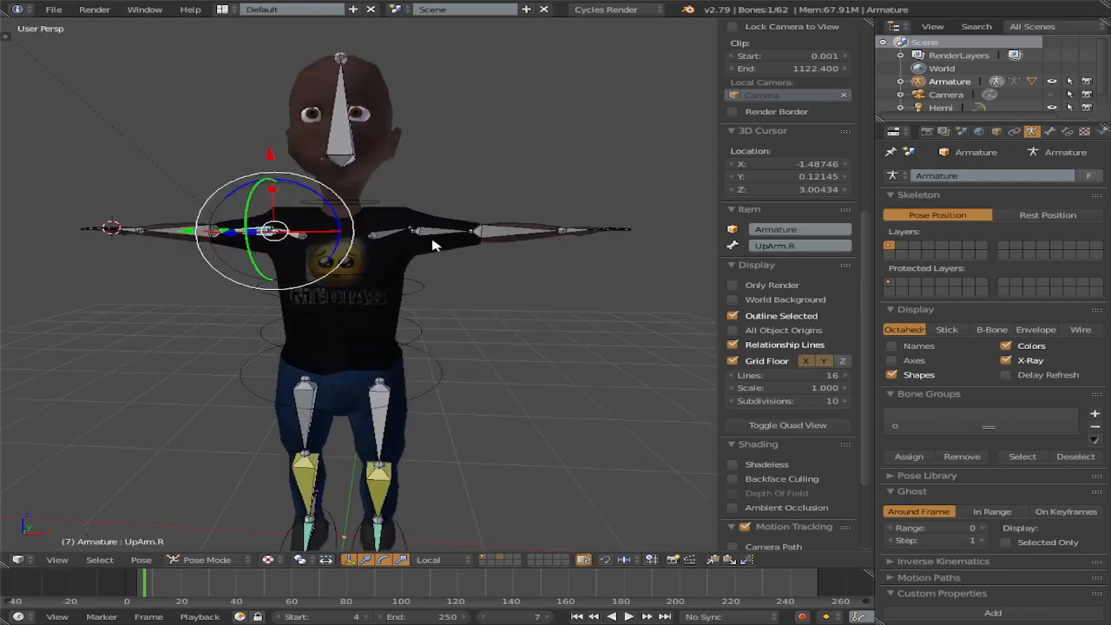
scroll(413, 256, "up", 1)
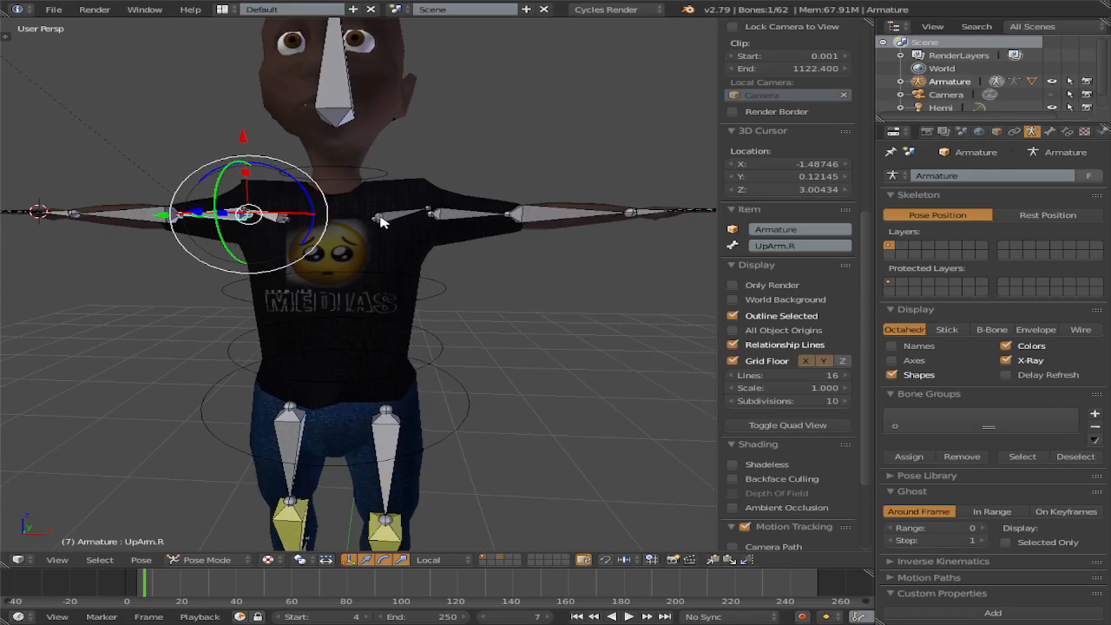
scroll(514, 373, "down", 4)
scroll(347, 469, "up", 1)
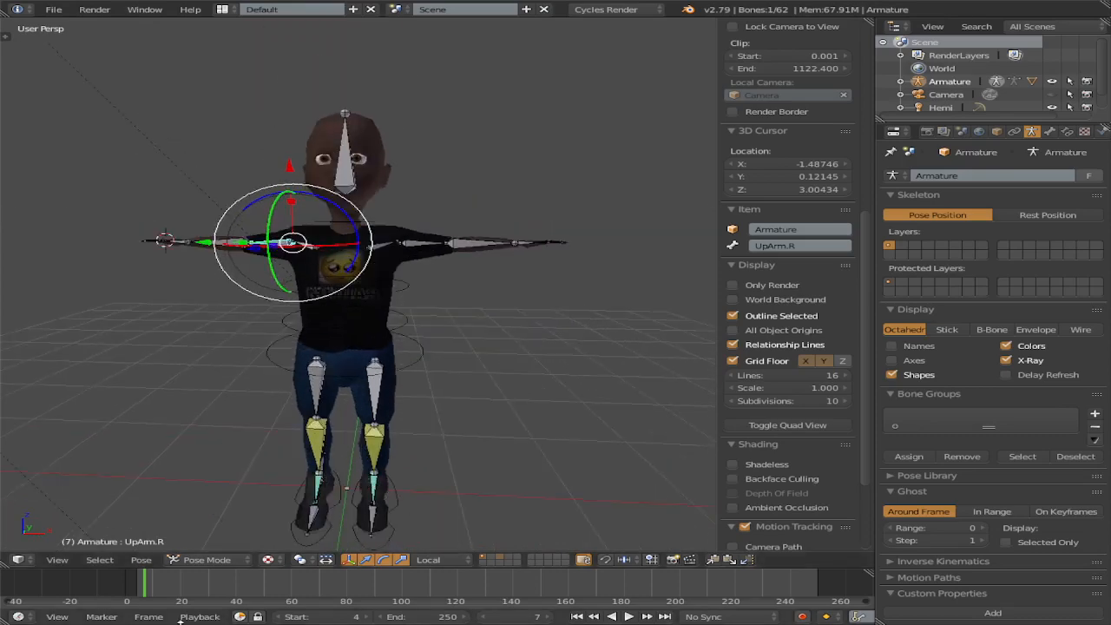
left_click(268, 559)
left_click(285, 521)
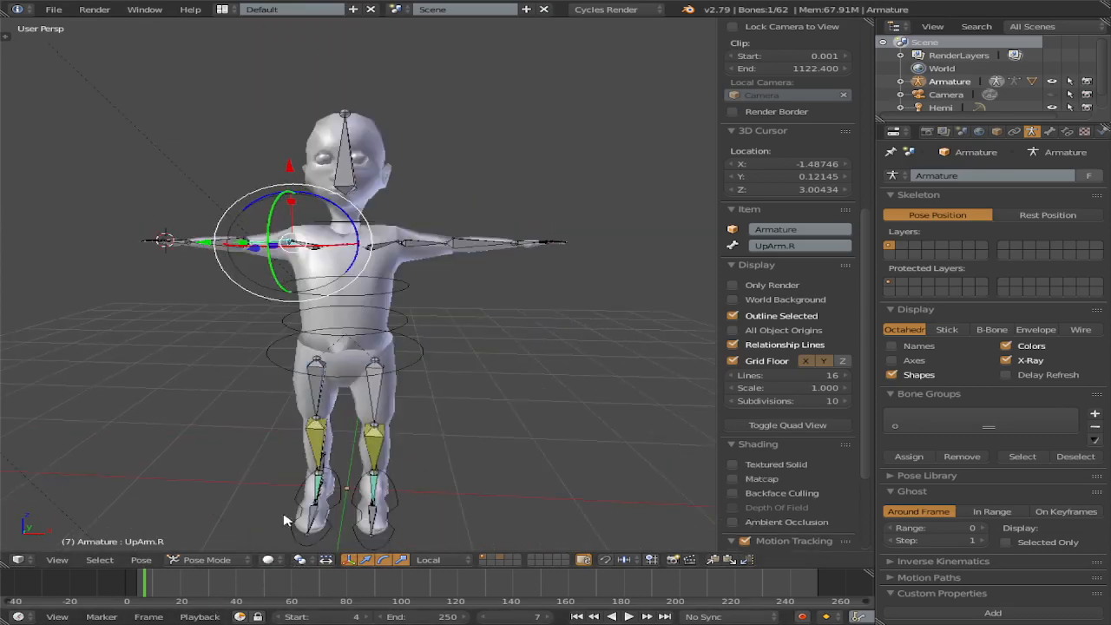
left_click(206, 559)
left_click(219, 541)
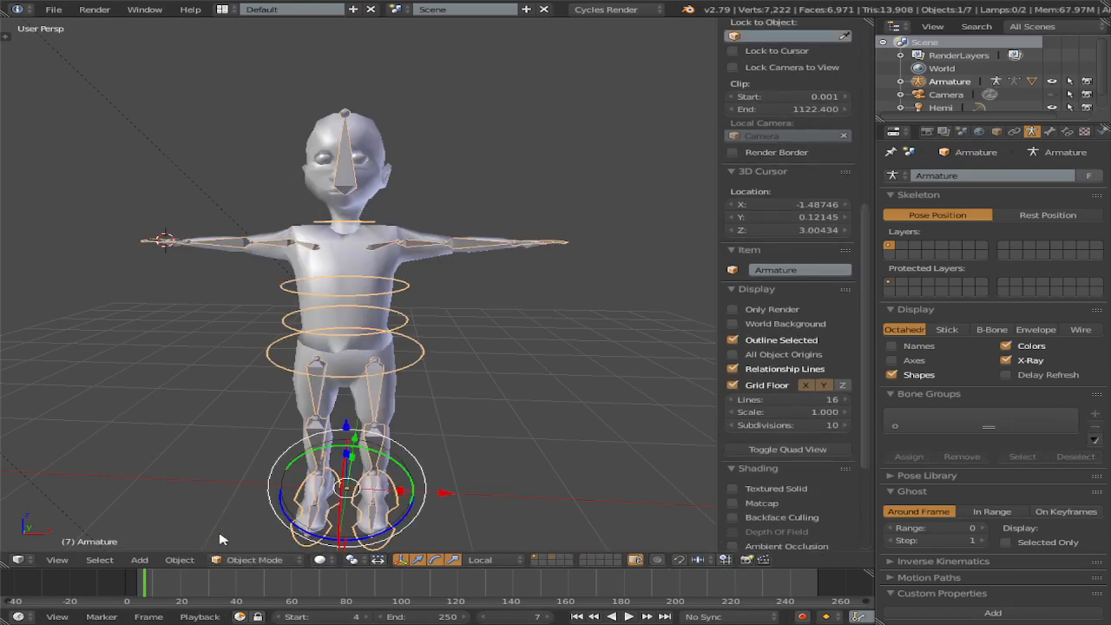
Step: Snap the 3D cursor to the selected armature's origin
key("shift+s")
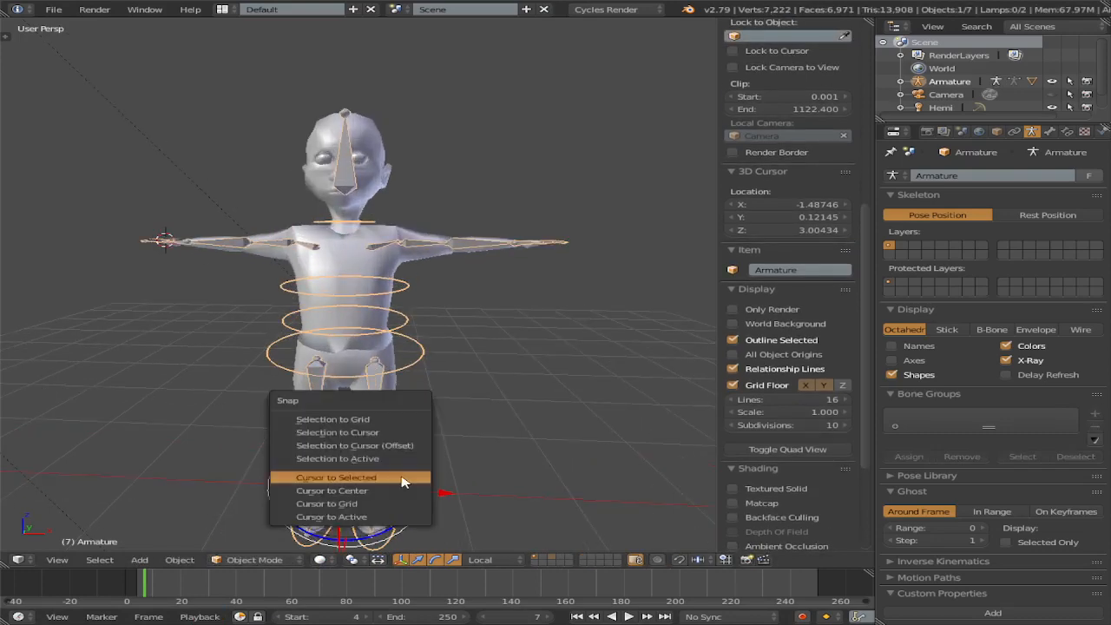
left_click(401, 480)
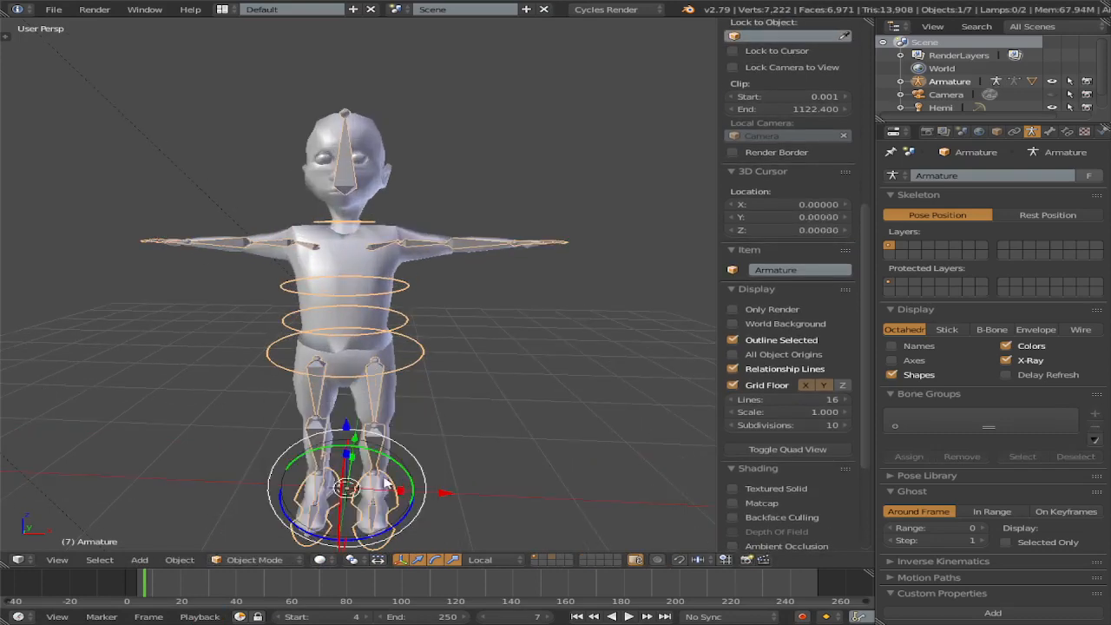
scroll(383, 479, "down", 1)
middle_click_drag(384, 492, 390, 463)
scroll(369, 475, "up", 1)
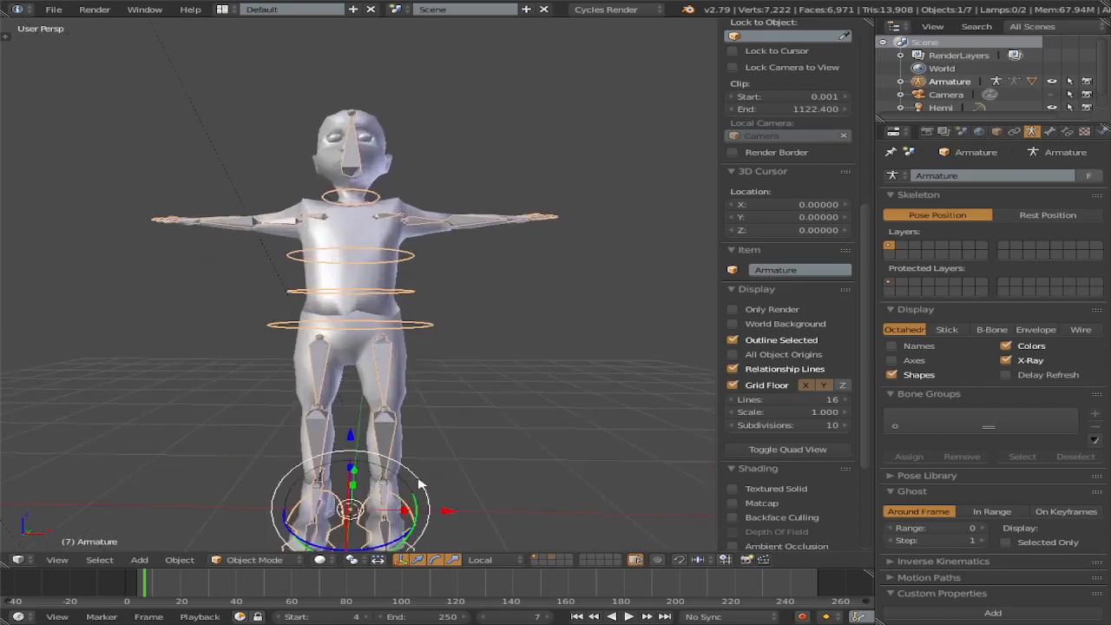
key("s")
key("Escape")
key("shift+s")
left_click(400, 509)
scroll(401, 486, "down", 2)
key("s")
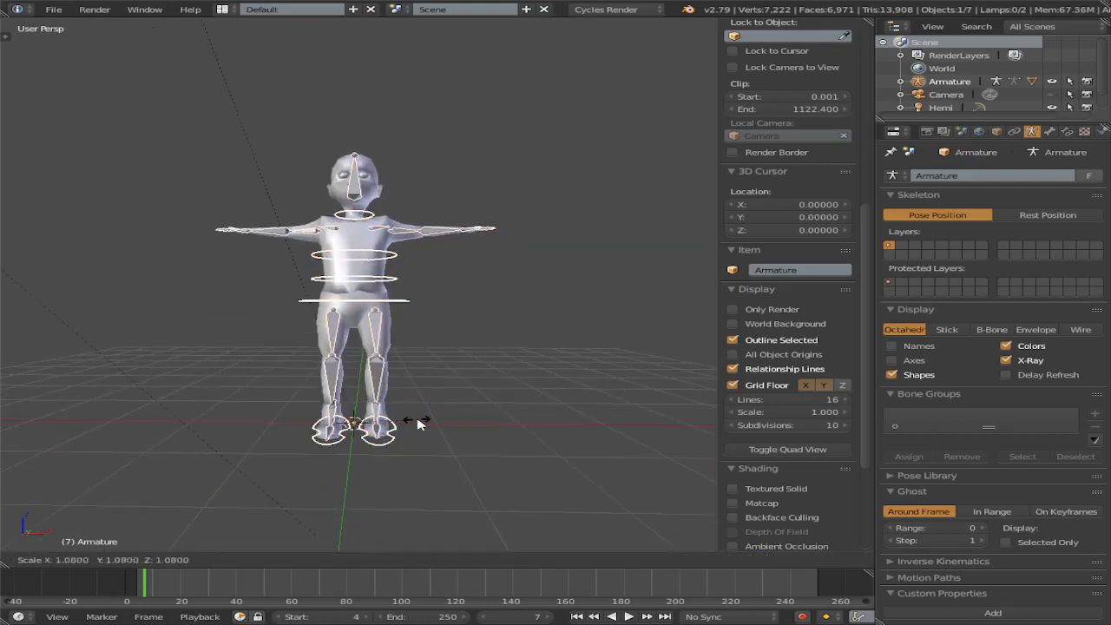
key("Escape")
Step: Add a mesh circle at the 3D cursor between the character's feet
key("shift+a")
mouse_move(421, 422)
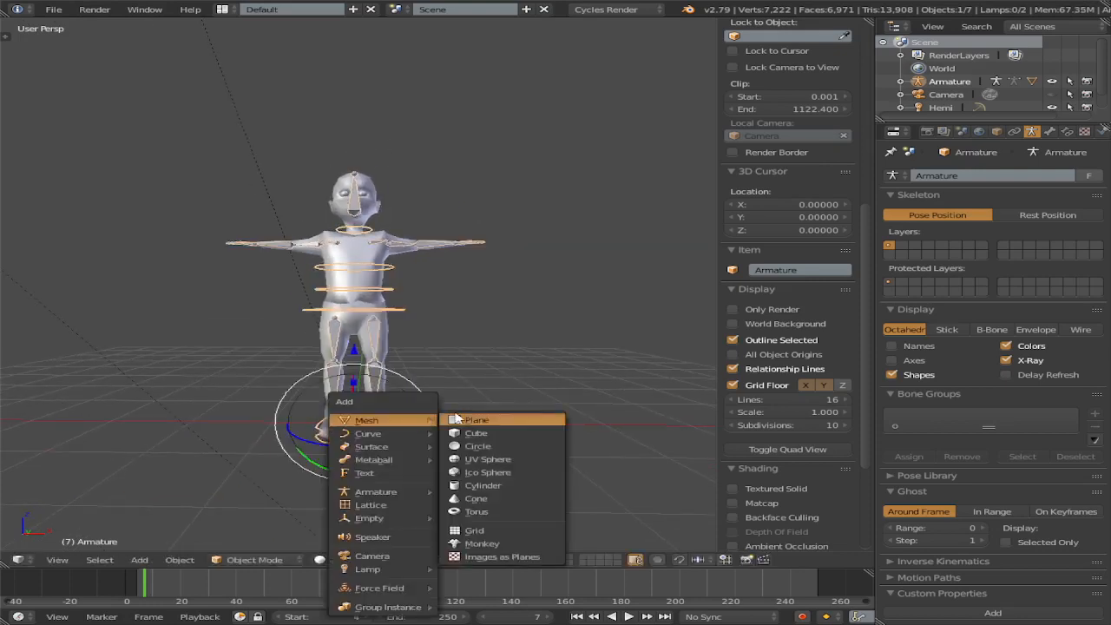
left_click(493, 447)
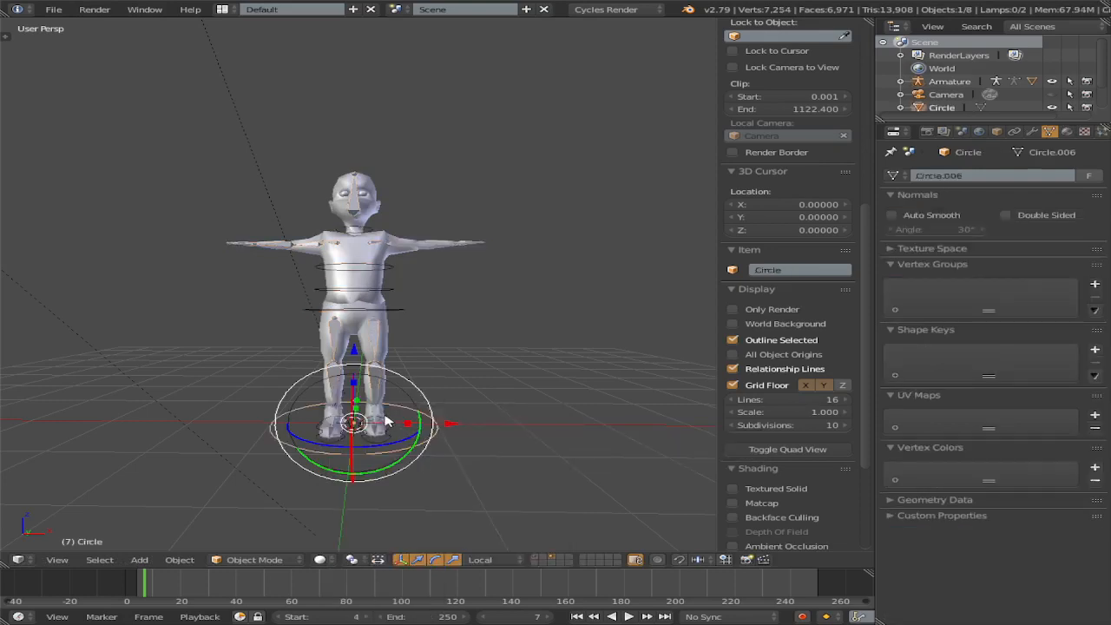
Step: Move the circle up along the Z axis by about 2.94 units to the character's shoulder height
key("g")
key("z")
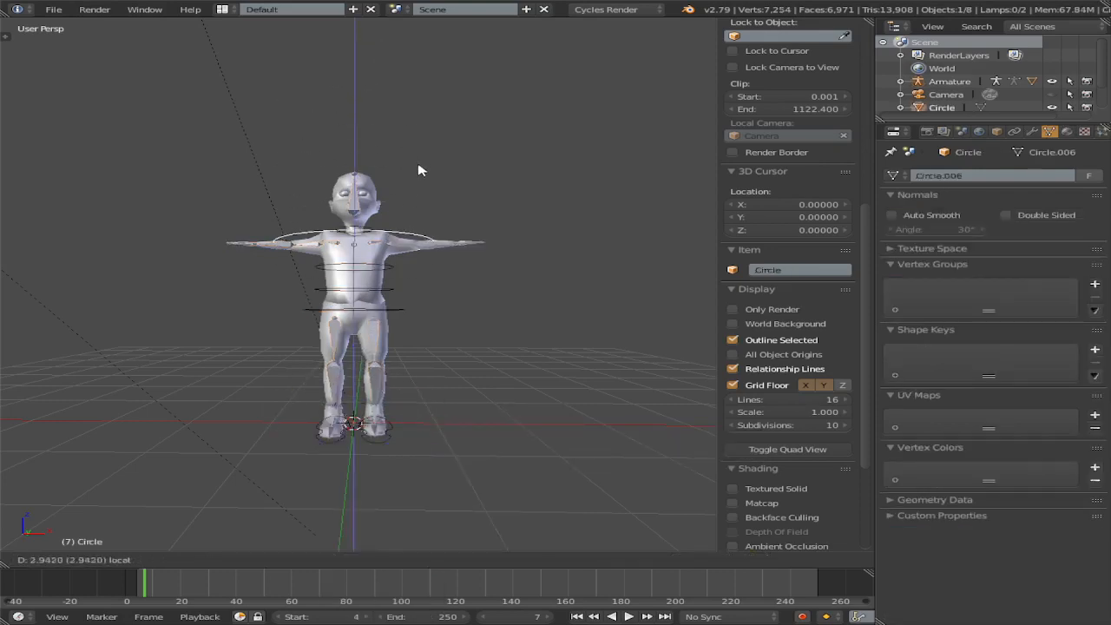
left_click(422, 168)
scroll(419, 169, "up", 4)
scroll(419, 169, "up", 2)
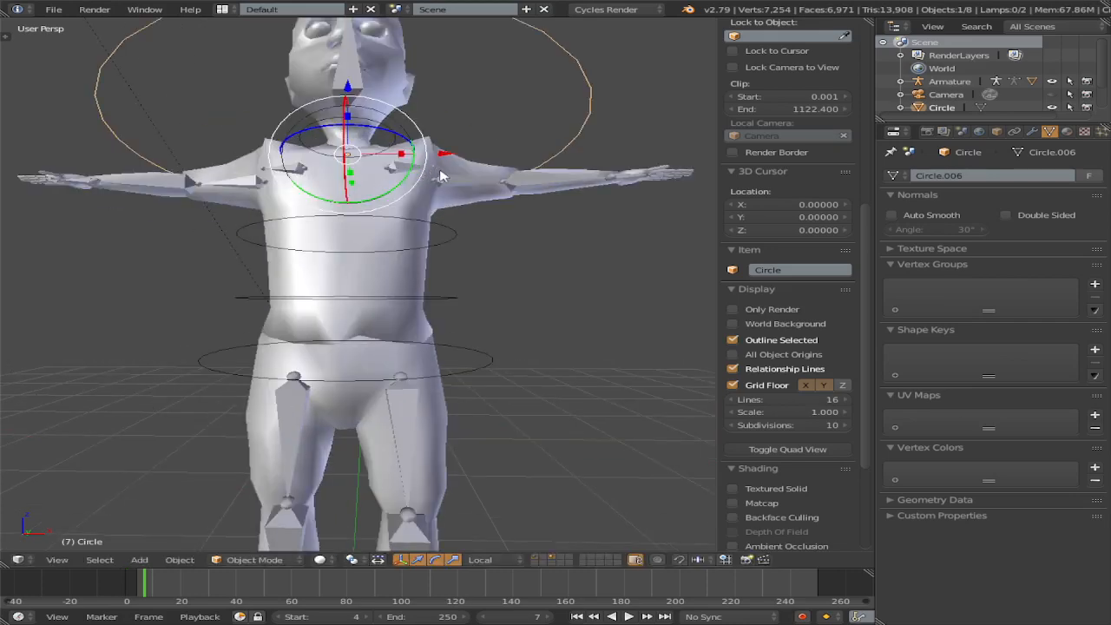
Step: Rotate the new circle 90° about the Y axis so it stands upright
key("r")
key("y")
key("9")
key("0")
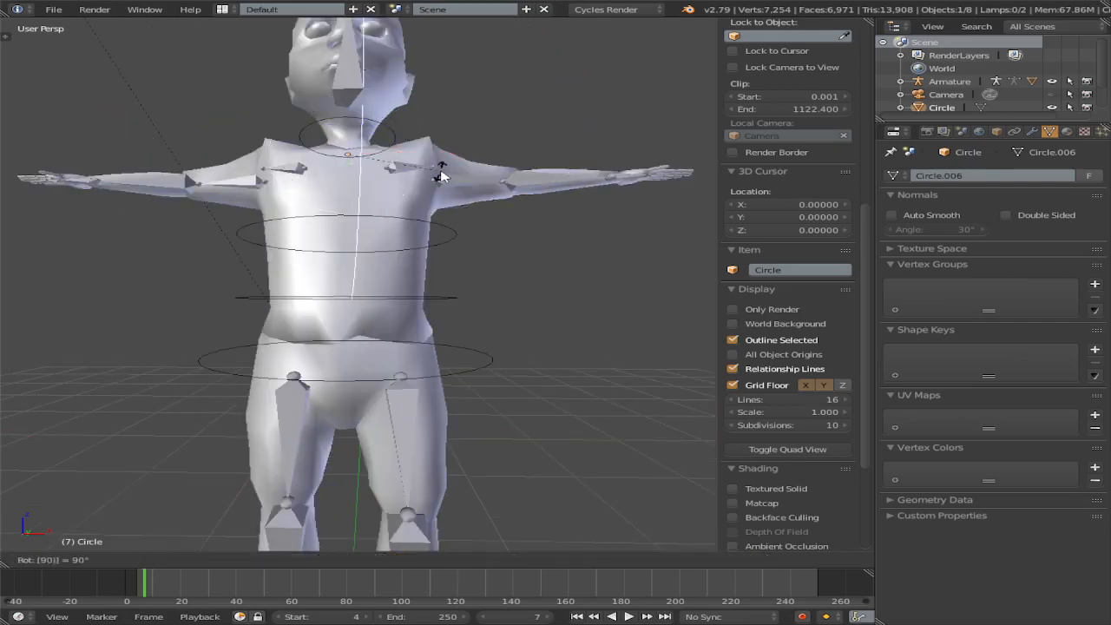
key("Return")
Step: Move the upright circle out over the character's left upper arm and scale it down to roughly a third of its size
key("g")
left_click(580, 179)
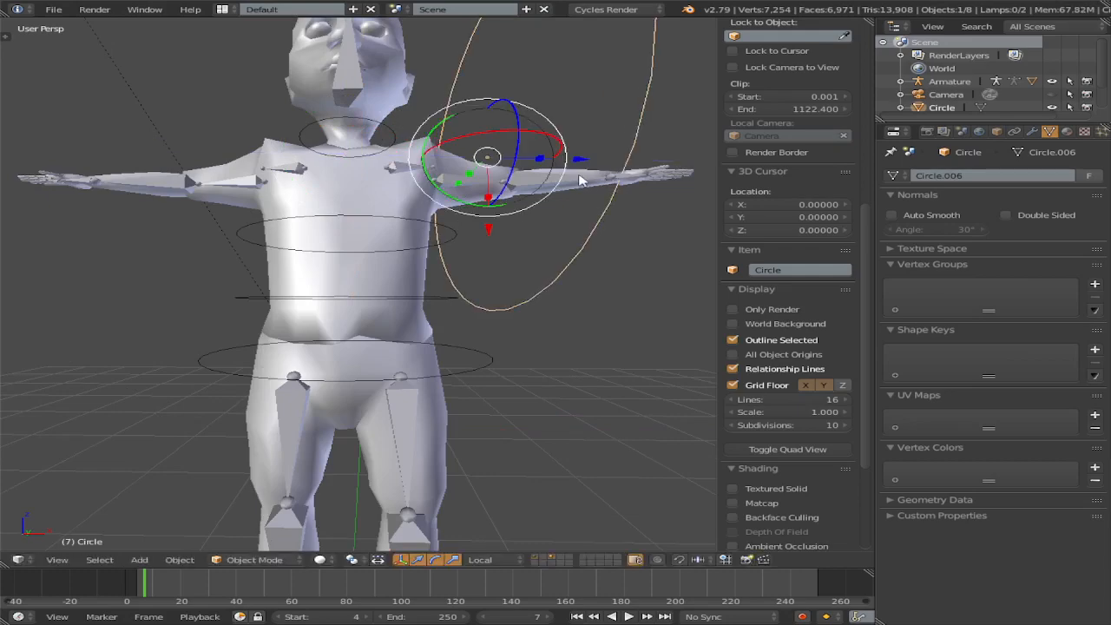
scroll(580, 180, "down", 5)
key("s")
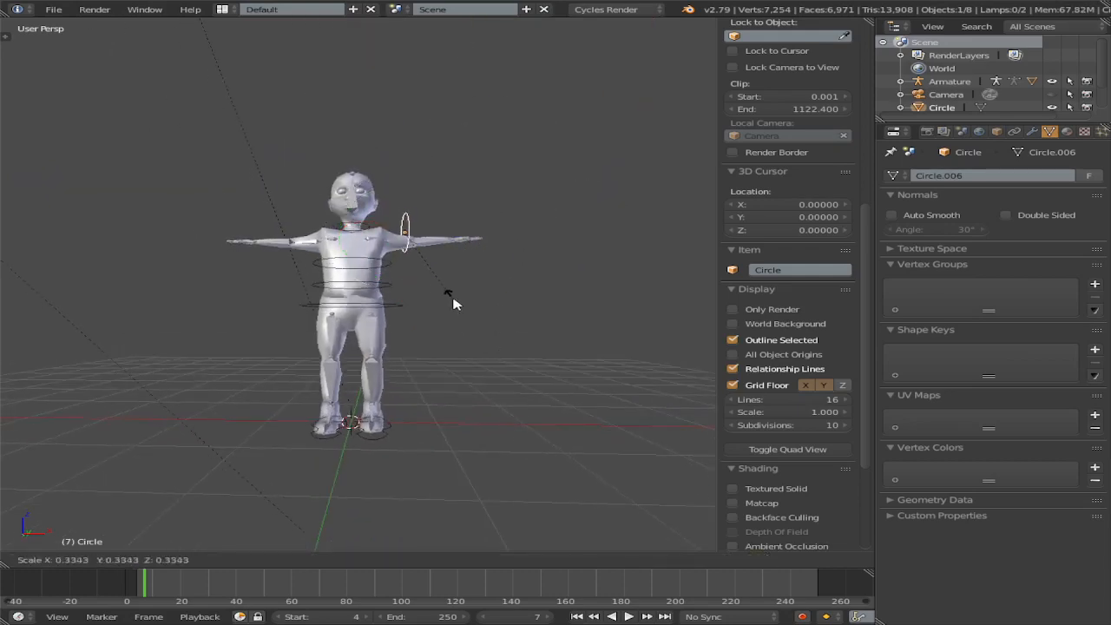
left_click(446, 256)
scroll(441, 232, "up", 8)
middle_click_drag(441, 232, 409, 320, "shift")
scroll(466, 292, "down", 4)
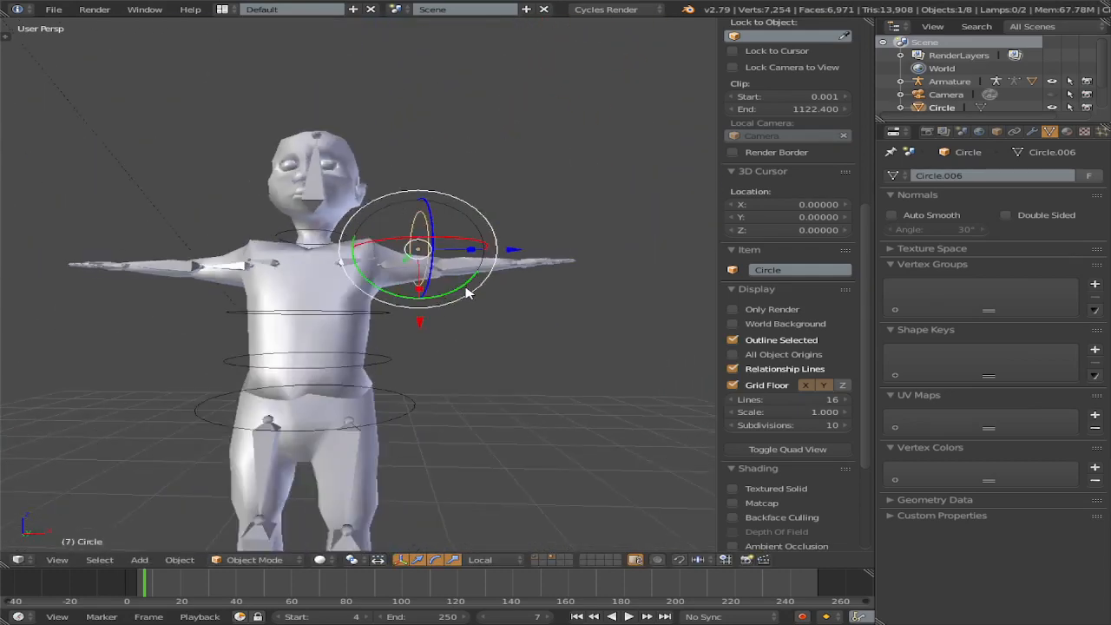
middle_click_drag(466, 292, 466, 337)
scroll(466, 310, "up", 3)
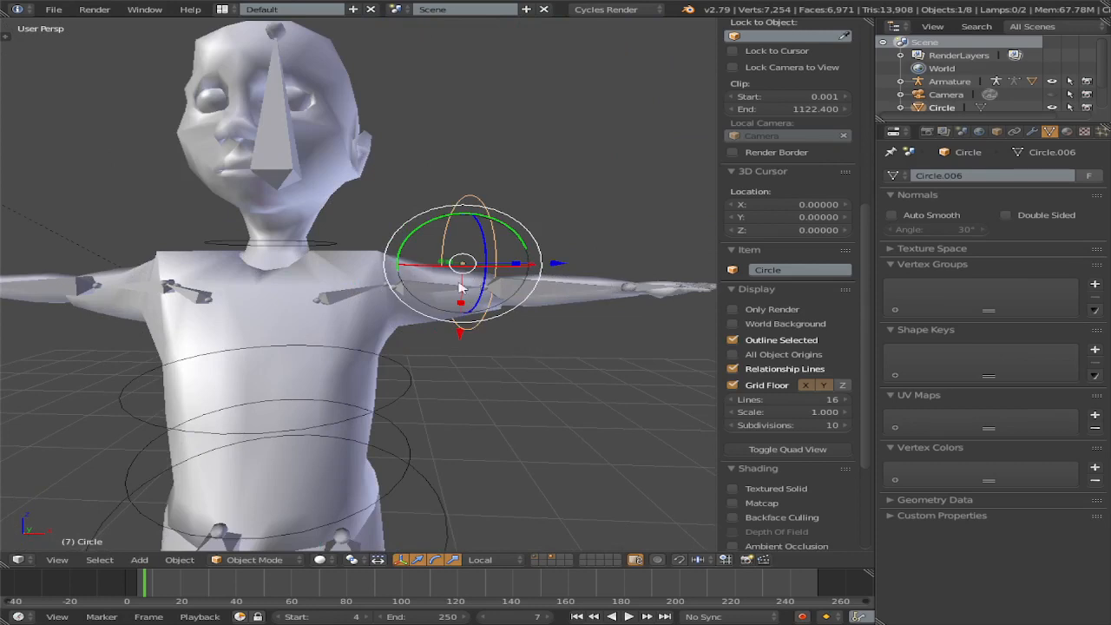
scroll(549, 293, "down", 2)
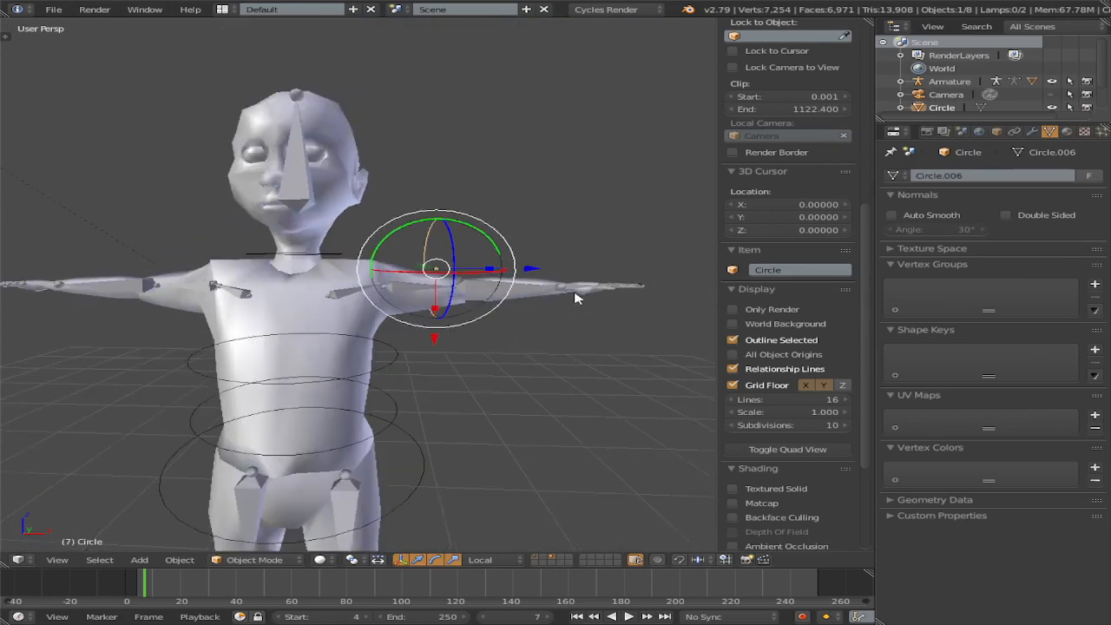
Step: Shift the circle outward along the left arm to the elbow and scale it down further
left_click_drag(532, 269, 556, 276)
key("s")
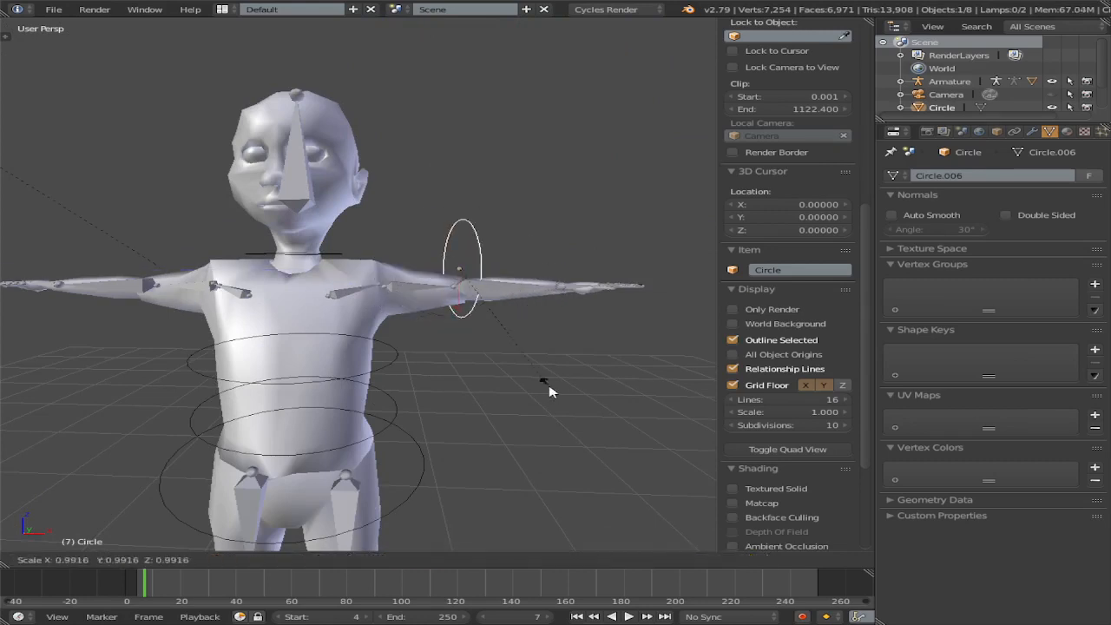
left_click(519, 345)
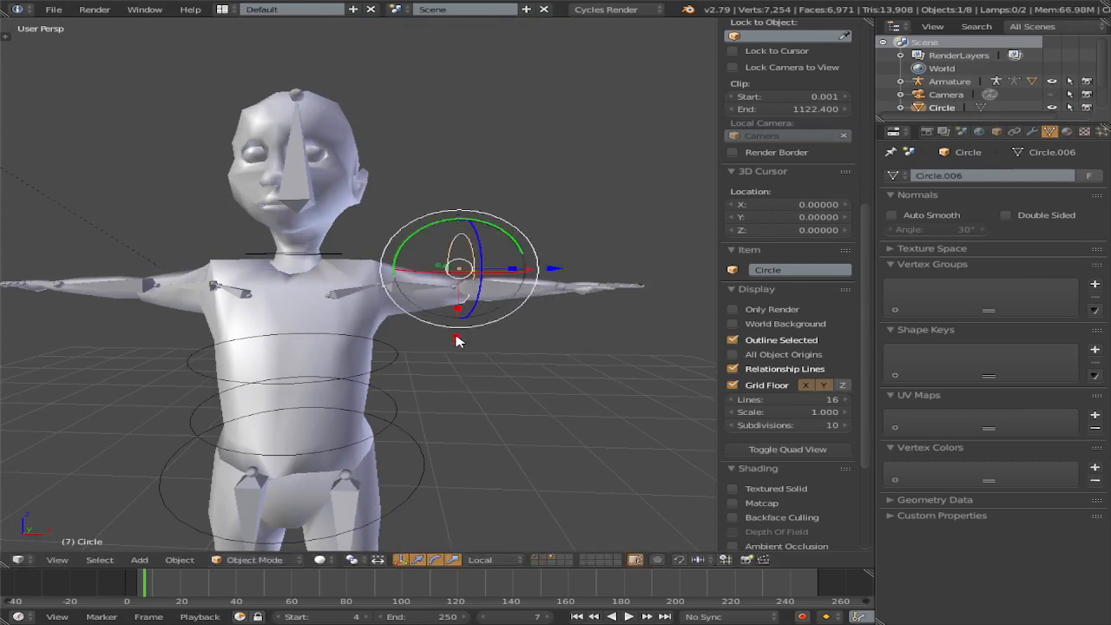
Step: Set the transform orientation to Global and lower the elbow circle along Z until it is centred on the arm
left_click(496, 559)
left_click(499, 485)
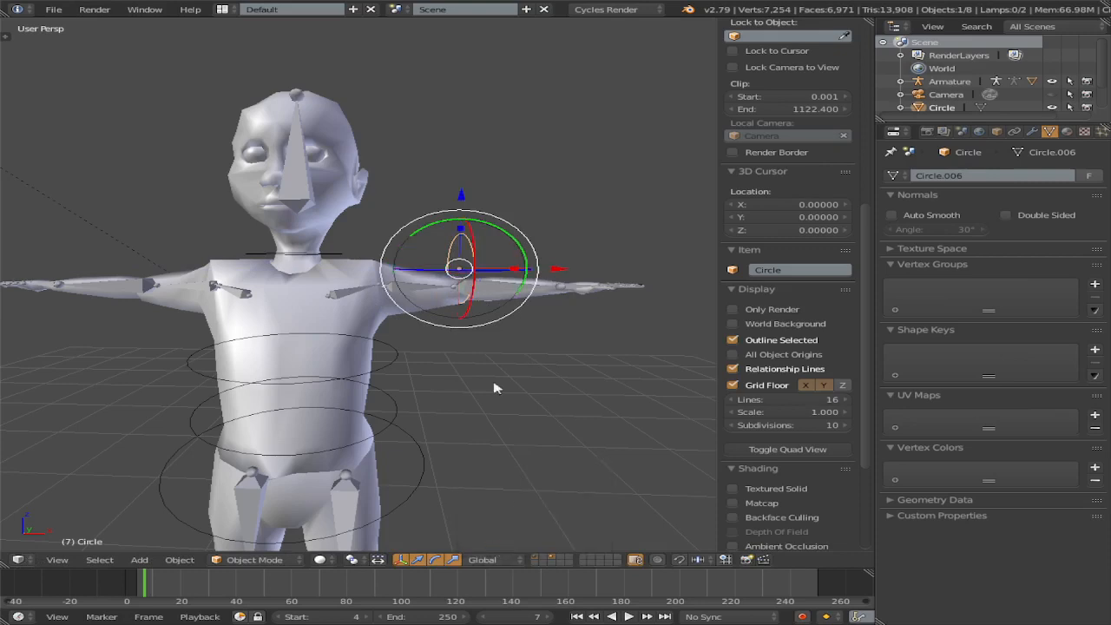
left_click_drag(462, 195, 476, 214)
Step: Duplicate the elbow circle and place the copy along the X axis at the left shoulder joint
key("shift+d")
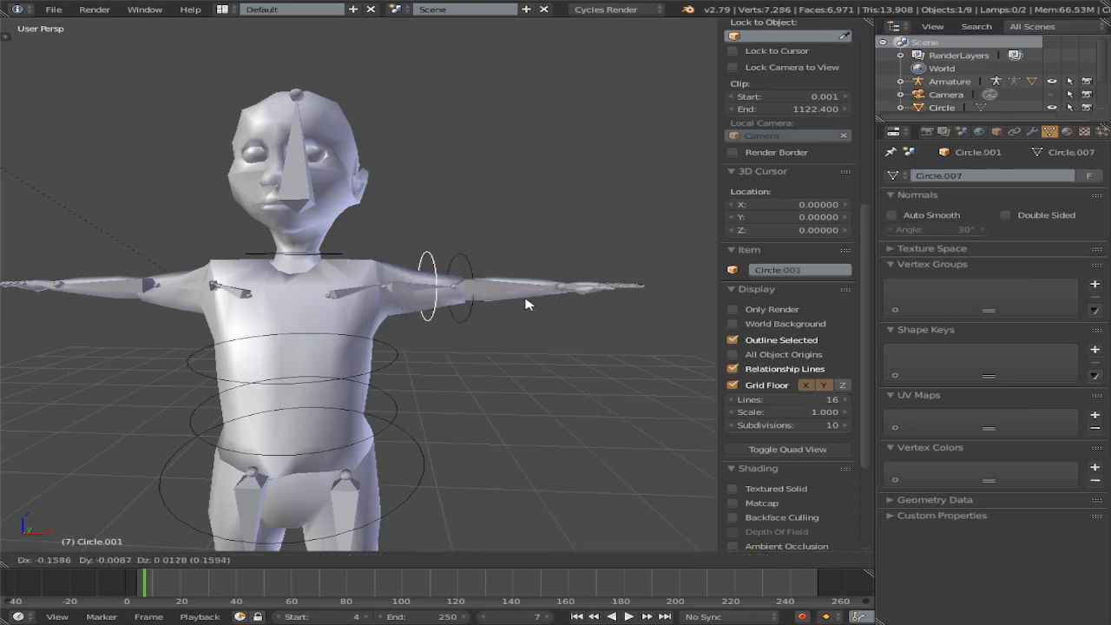
key("x")
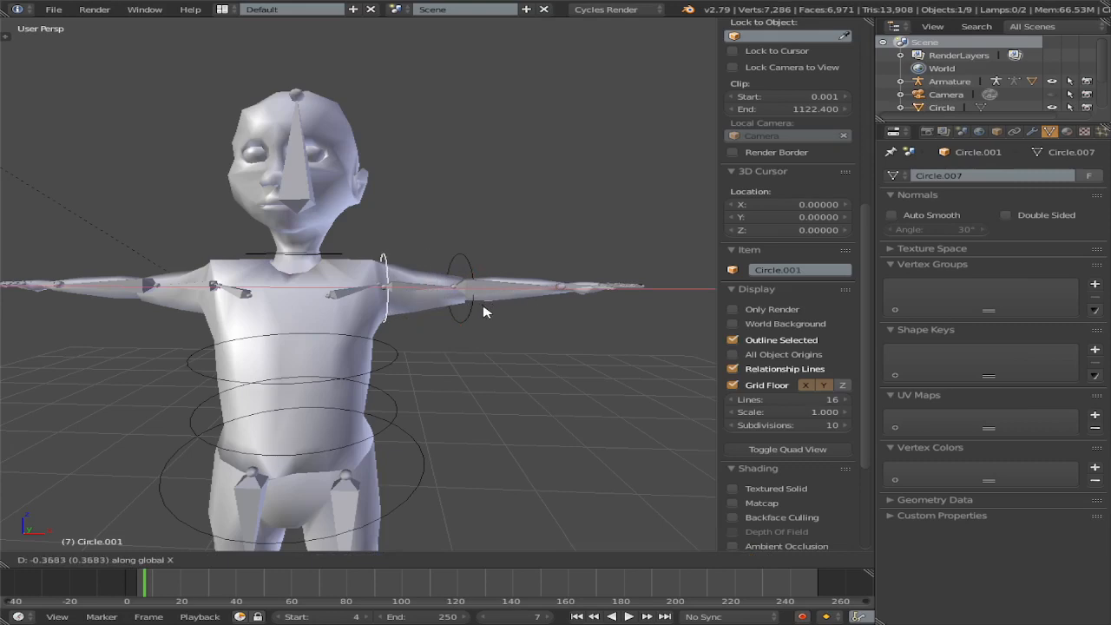
left_click(488, 320)
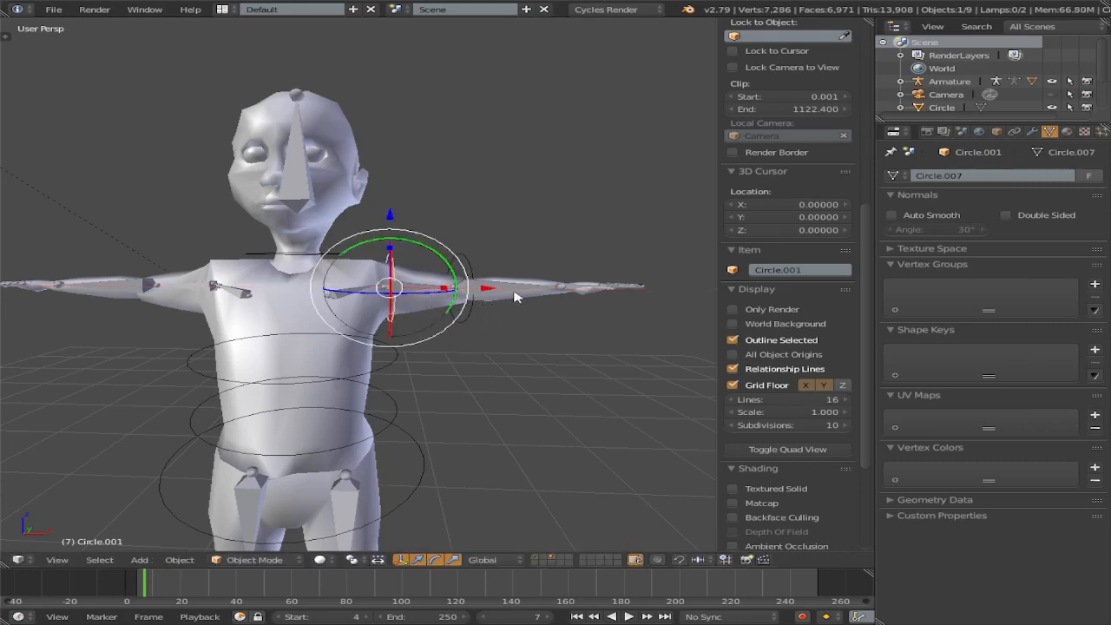
Step: Duplicate the shoulder circle and move the copy about 0.83 units along the X axis to the left wrist
key("shift+d")
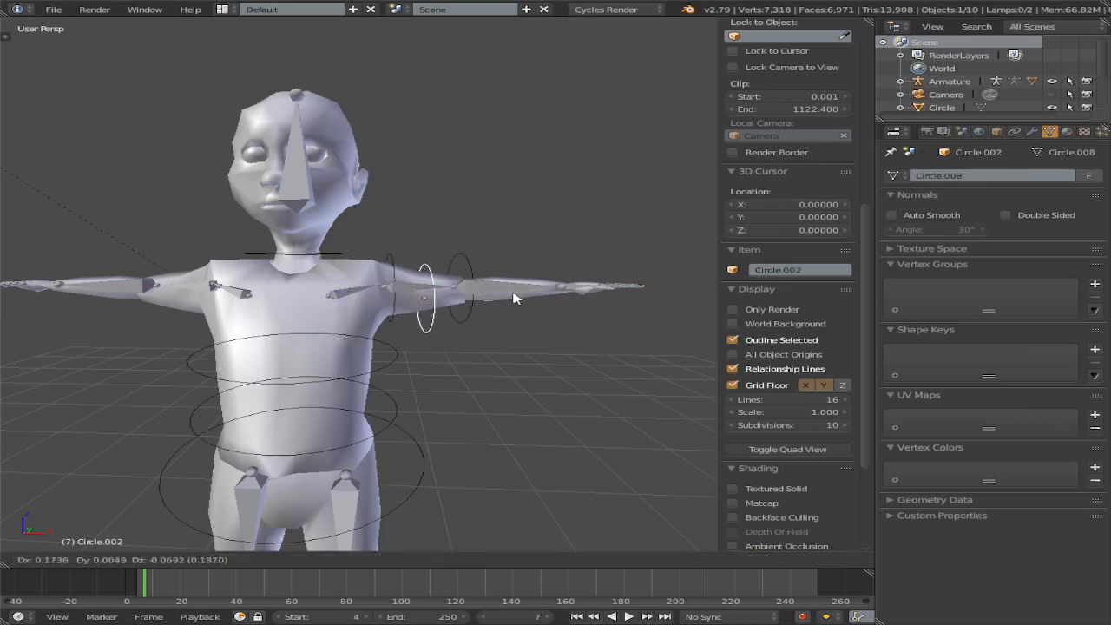
key("x")
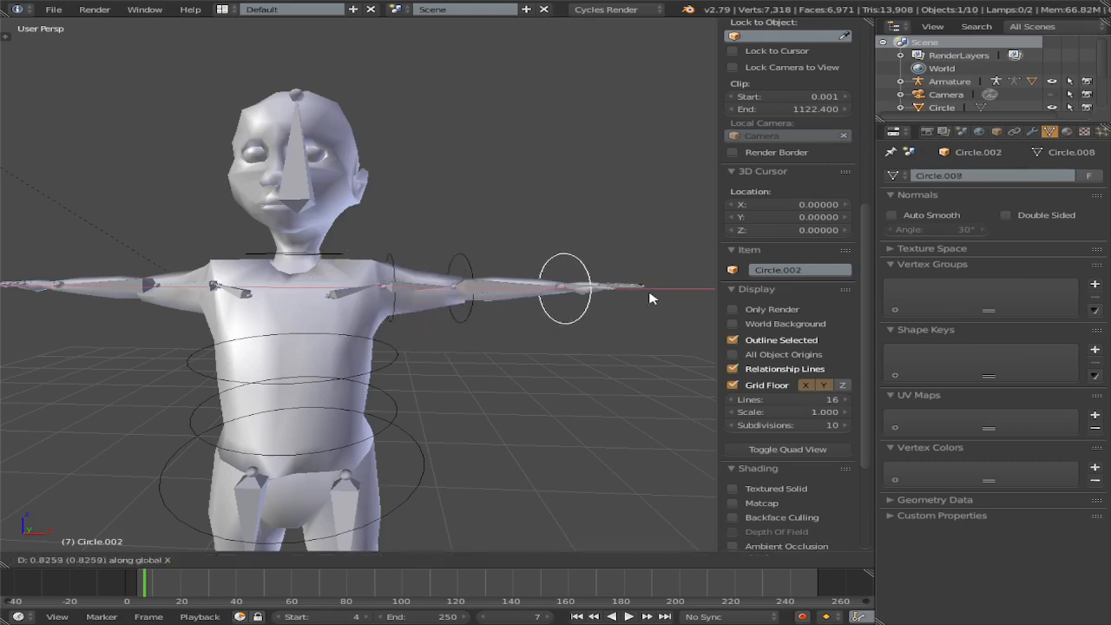
left_click(654, 298)
scroll(605, 293, "down", 2)
scroll(605, 293, "up", 3)
Step: Scale the wrist circle down so it fits closely around the left wrist
key("s")
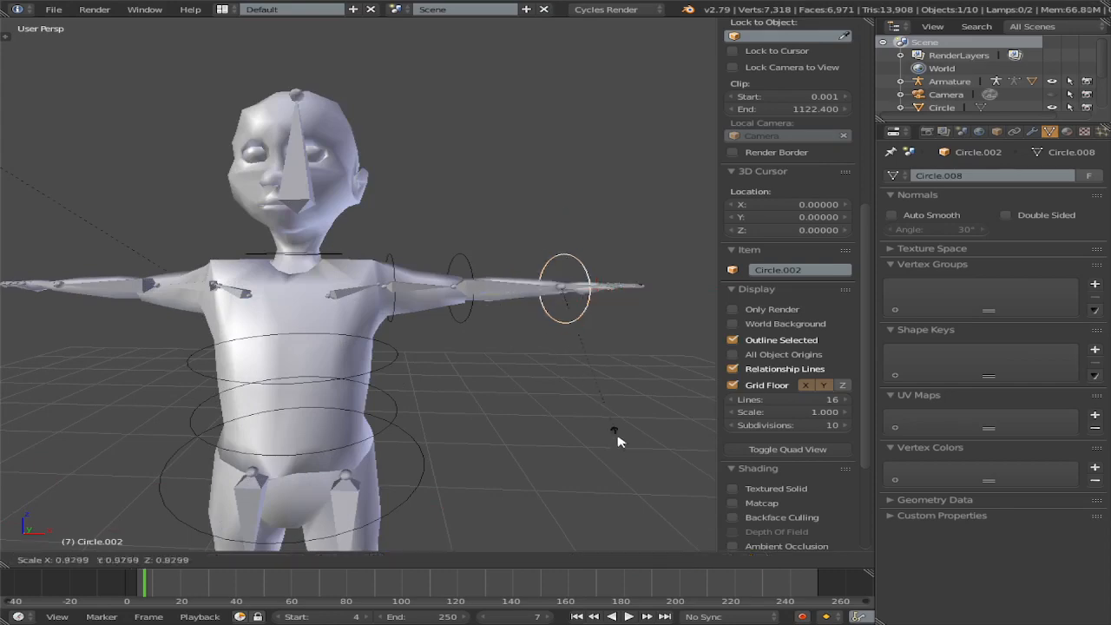
left_click(600, 363)
key("s")
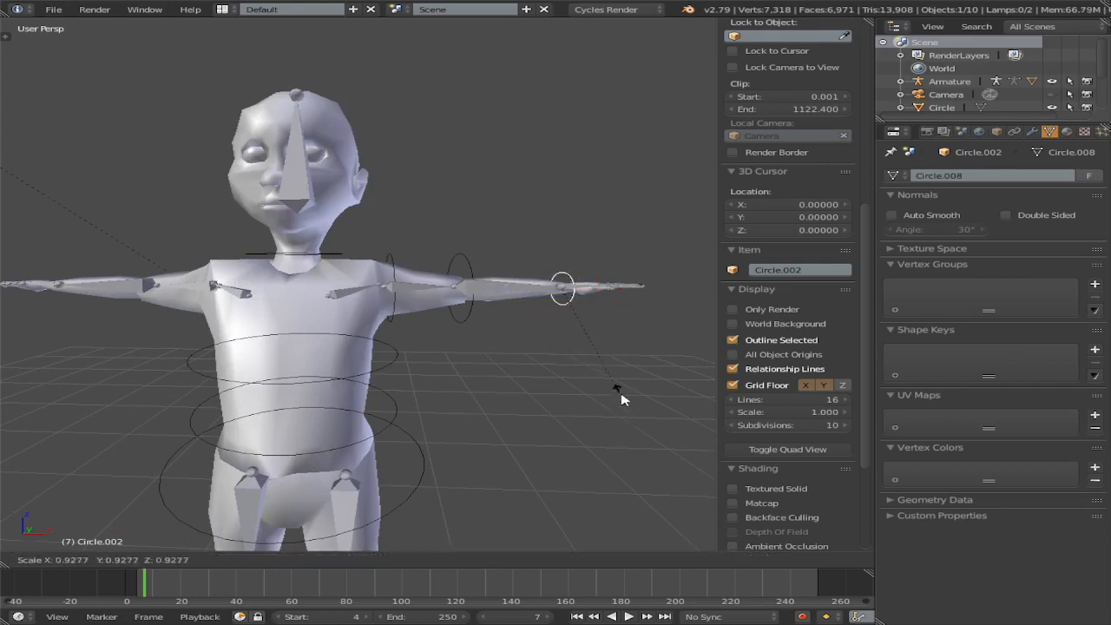
left_click(616, 385)
scroll(560, 335, "up", 5)
scroll(556, 339, "down", 4)
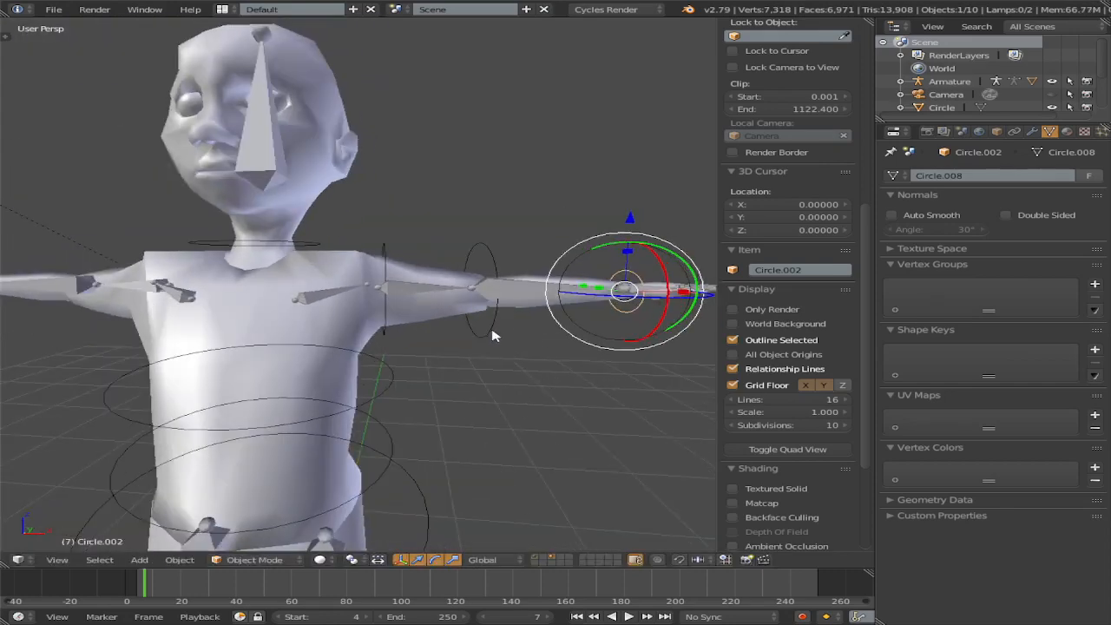
Step: Rename the wrist circle as Hand.L
left_click(799, 271)
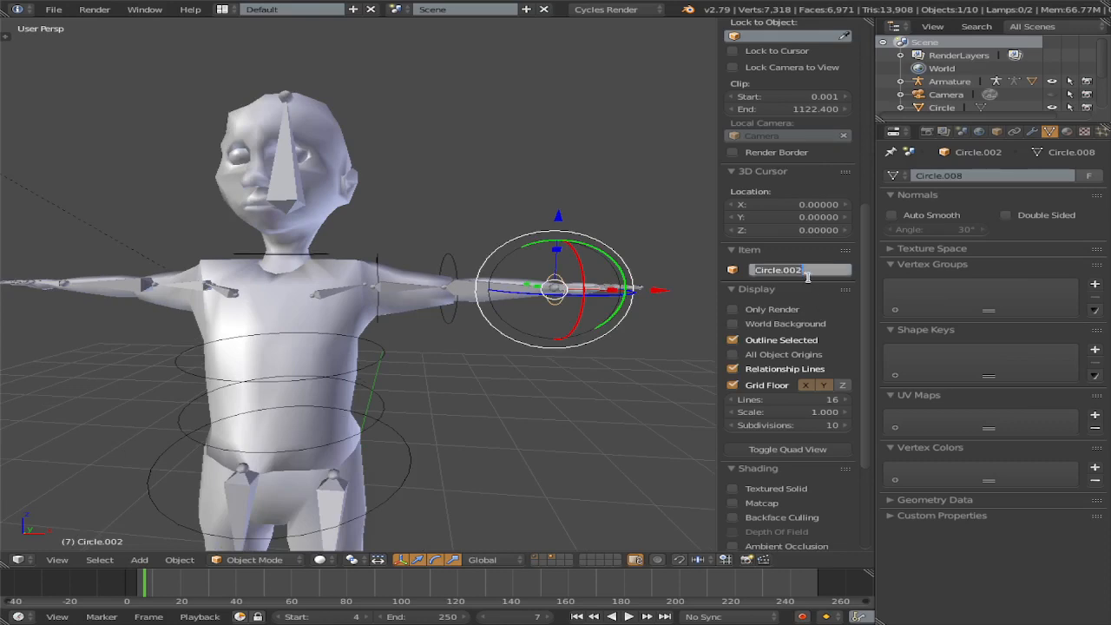
key("BackSpace")
key("Return")
Step: Rename the elbow circle as LowArm.L
right_click(451, 279)
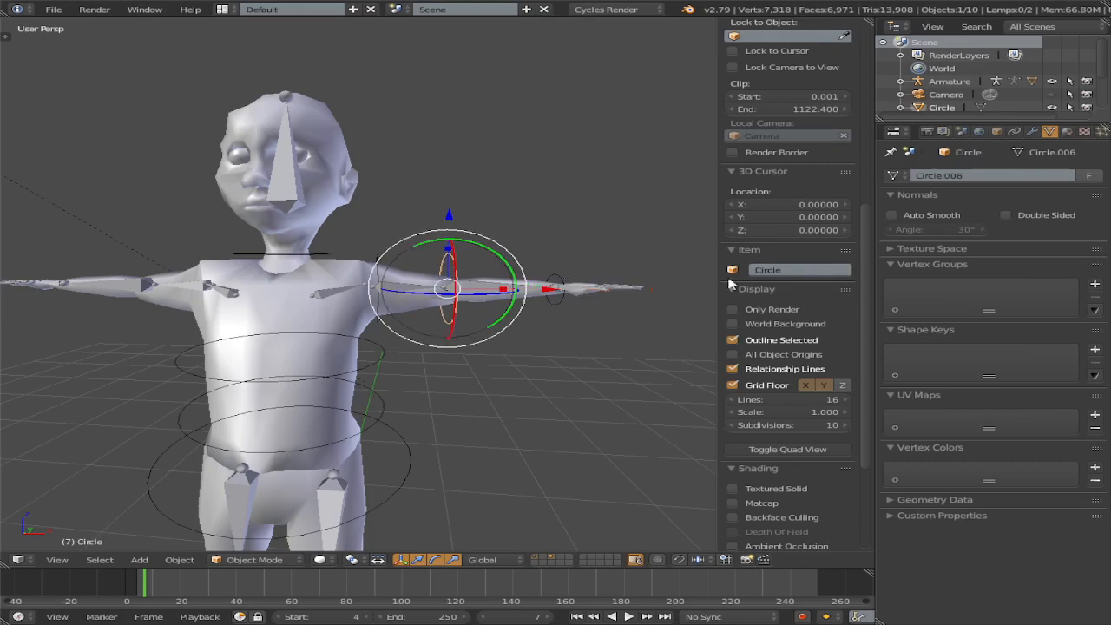
double_click(804, 271)
key("BackSpace")
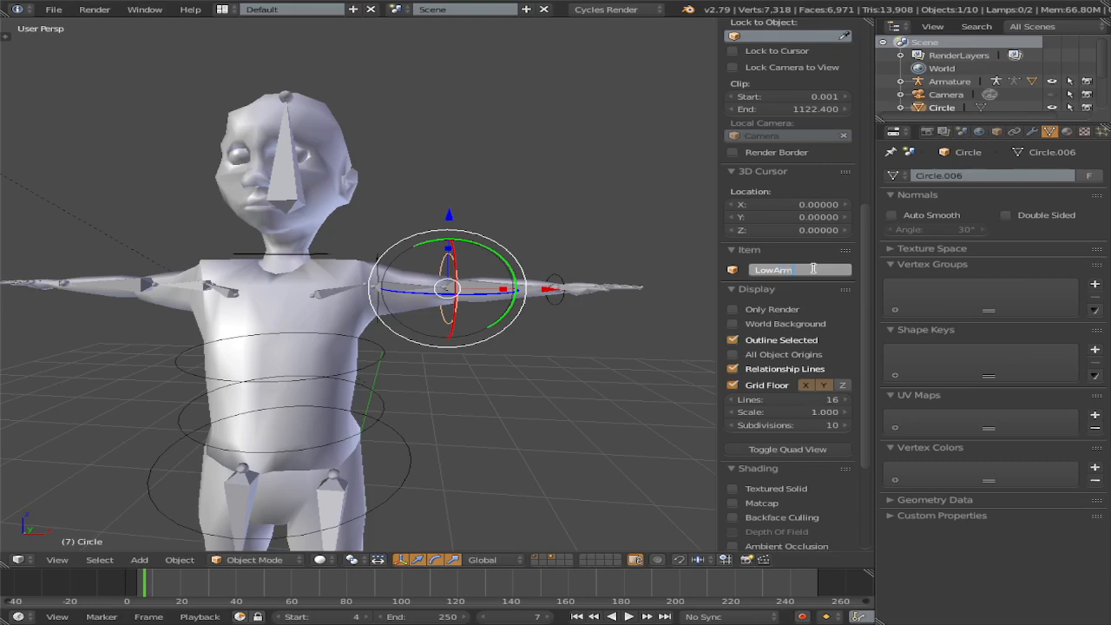
key("Return")
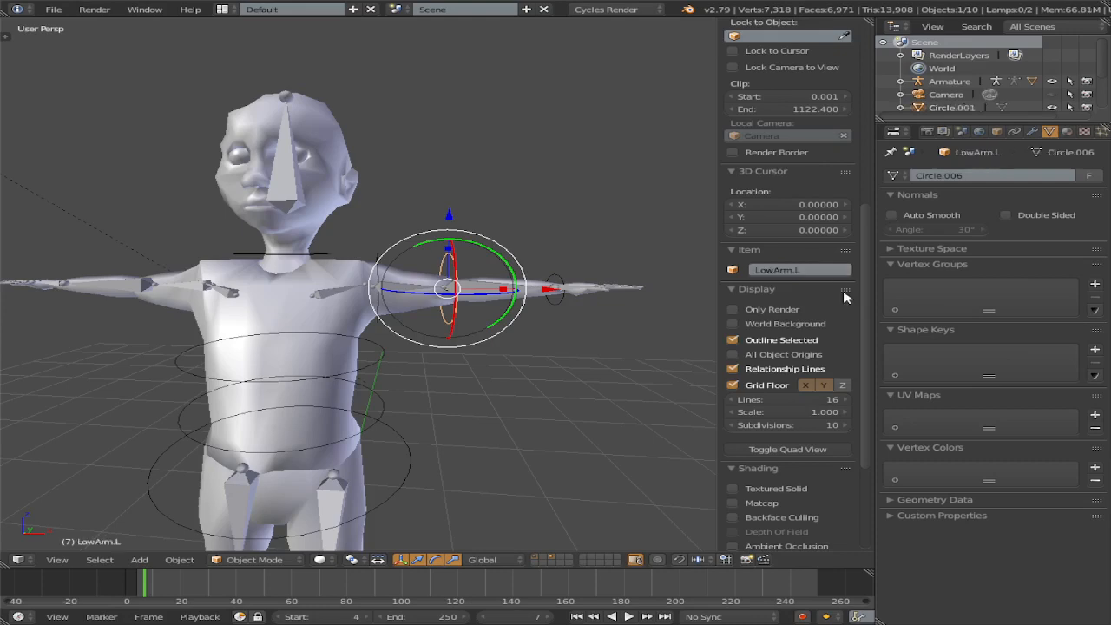
Step: Rename the shoulder circle as UpArm.L
right_click(378, 269)
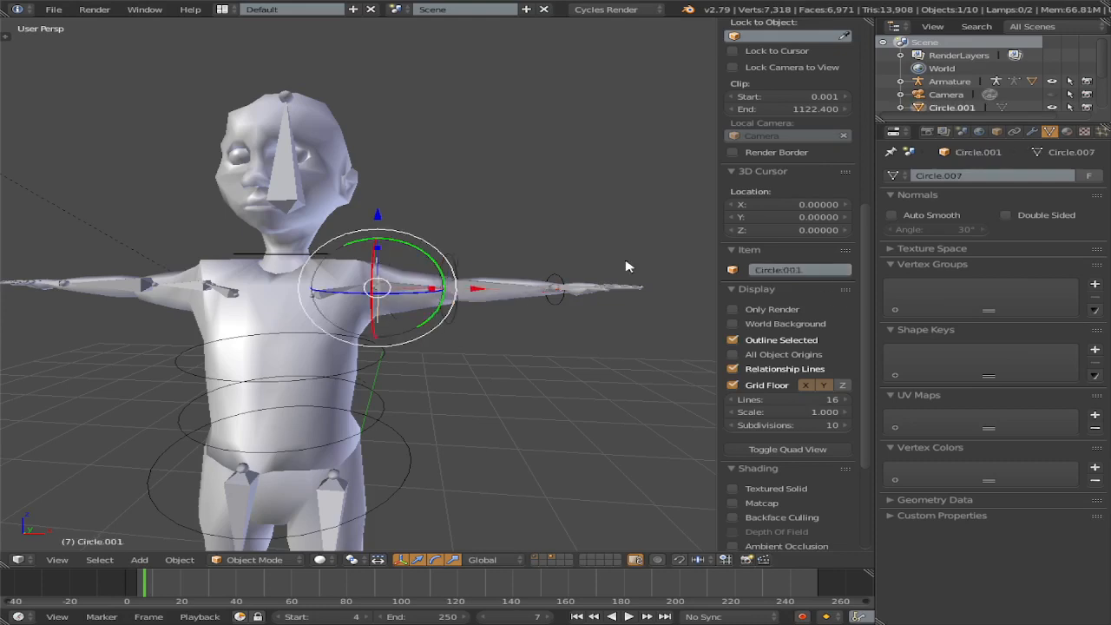
left_click(803, 269)
key("BackSpace")
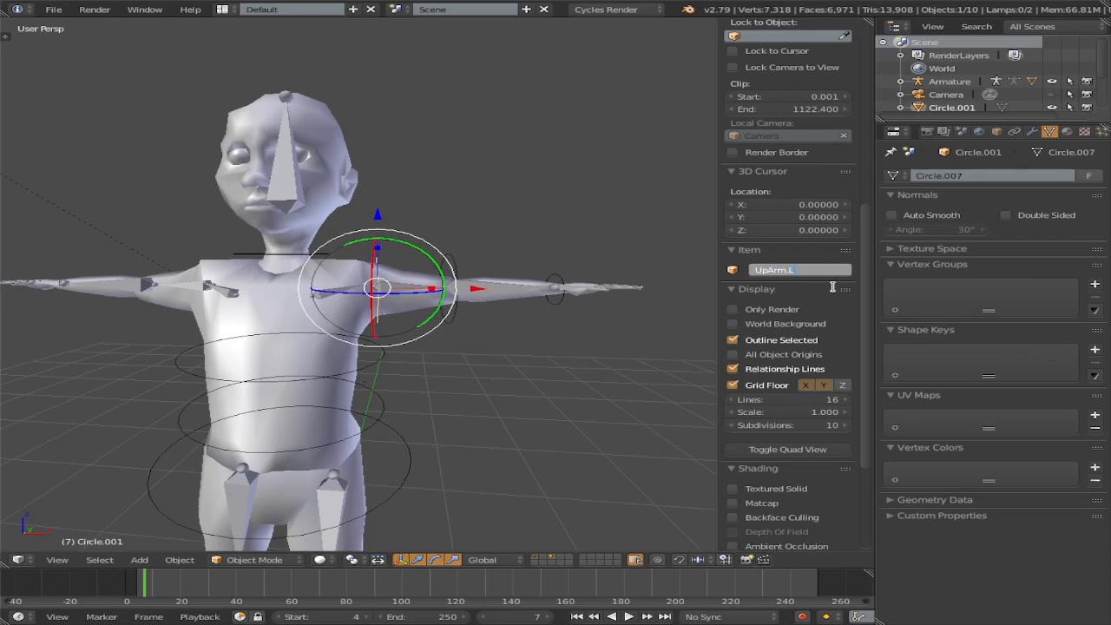
key("Return")
Step: Select the armature and switch it from Object Mode to Pose Mode
middle_click_drag(363, 300, 536, 299)
scroll(508, 293, "up", 2)
scroll(538, 300, "up", 2)
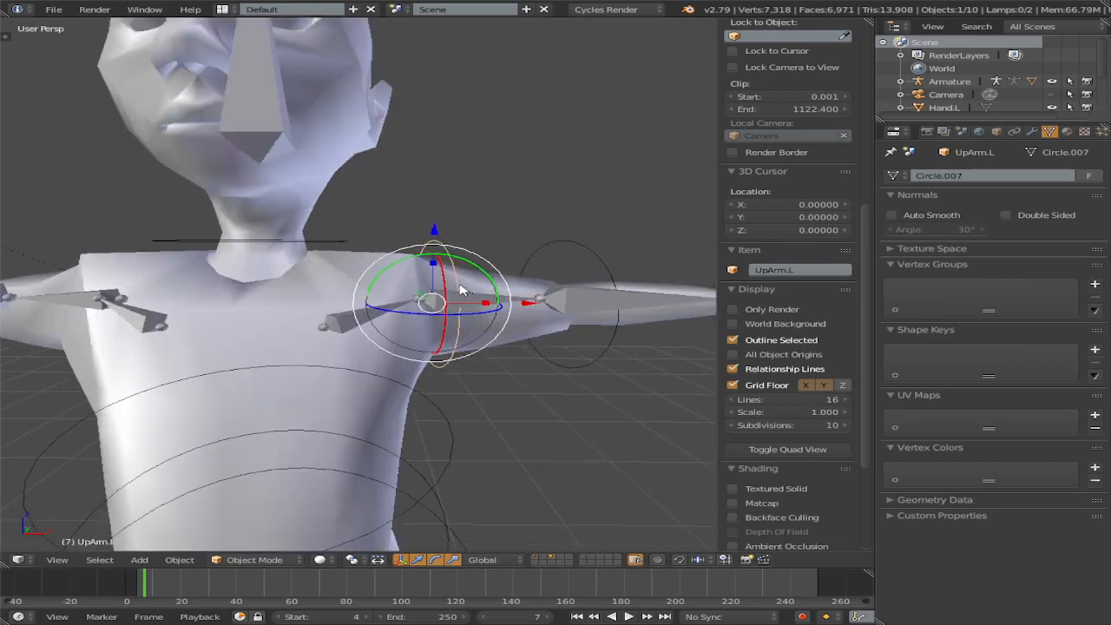
scroll(502, 303, "down", 2)
scroll(486, 304, "up", 2)
right_click(490, 303)
right_click(490, 303)
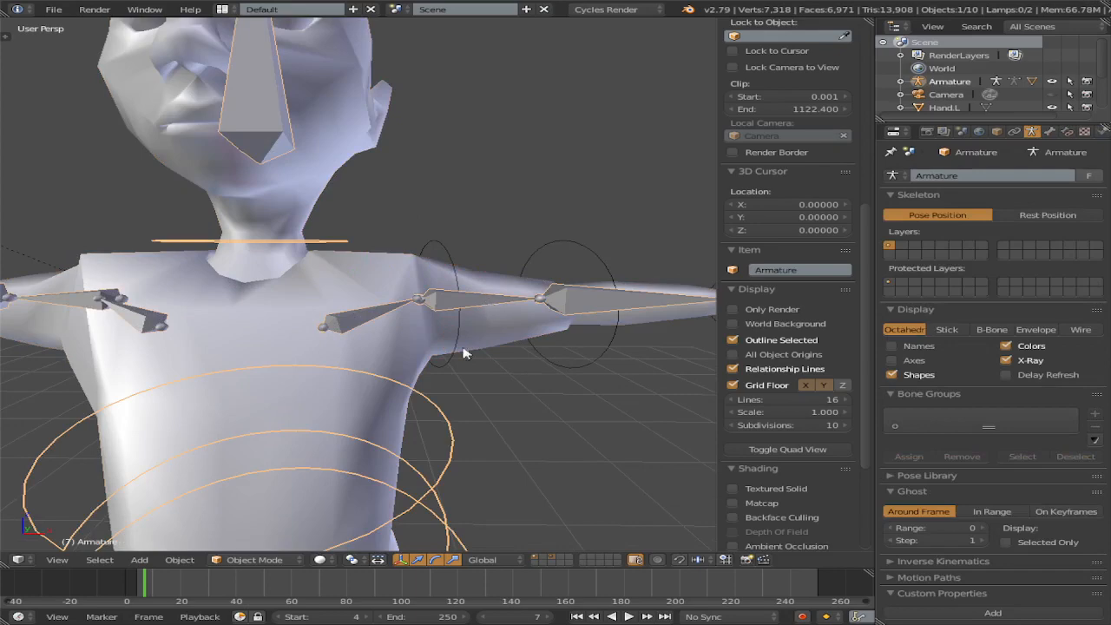
left_click(254, 559)
left_click(261, 514)
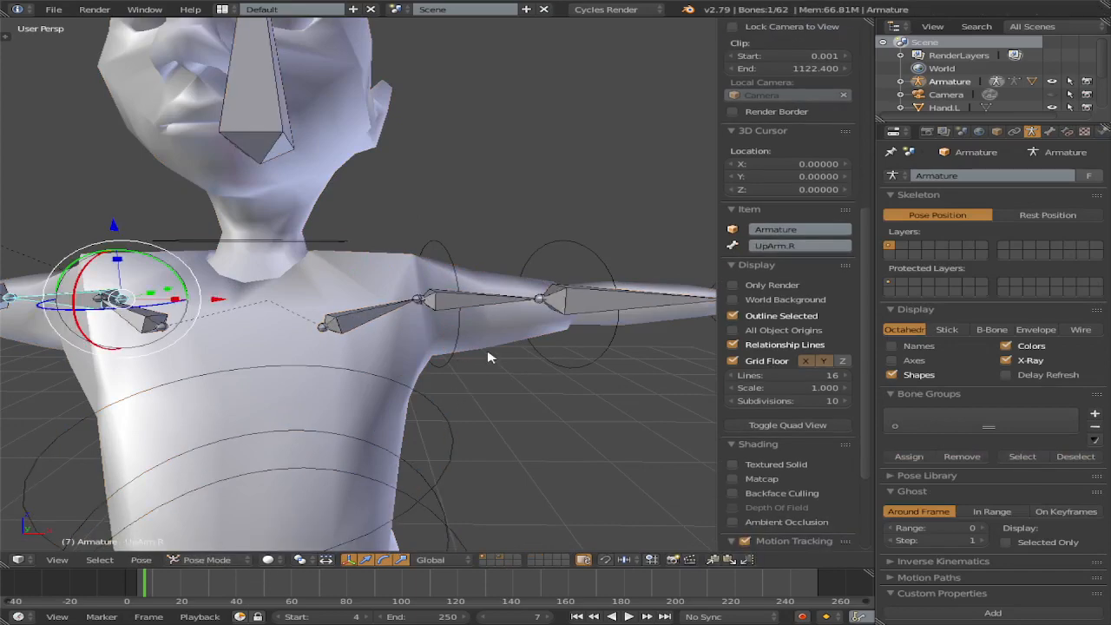
Step: Focus on the left upper-arm bone and shift the UpArm.L circle slightly inward along X toward the bone's head
right_click(480, 317)
right_click(480, 317)
key("KP_Decimal")
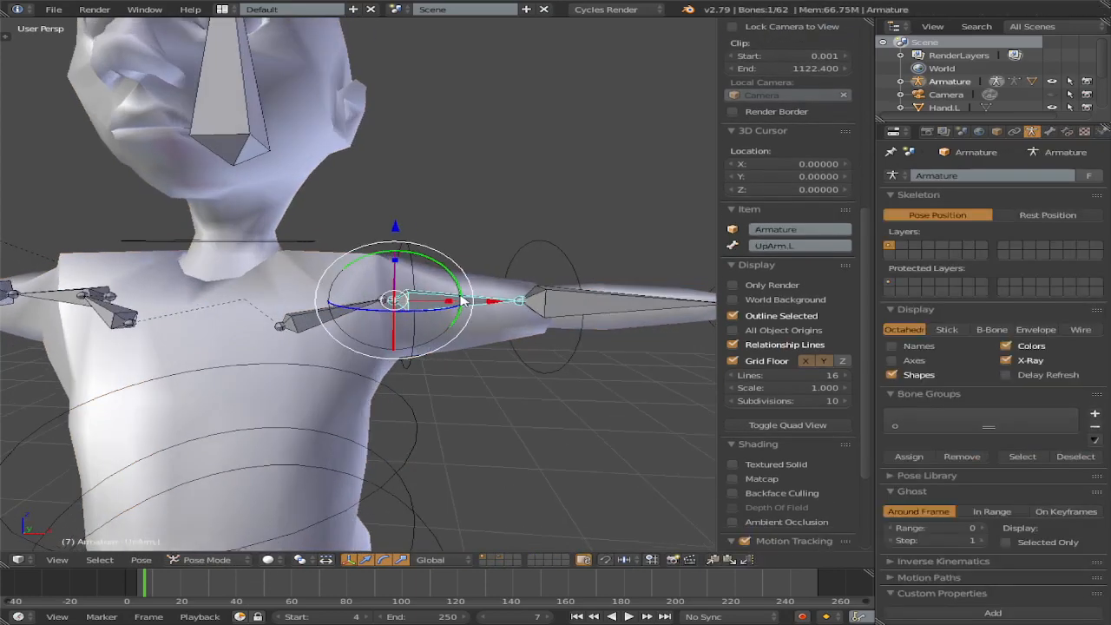
right_click(460, 300)
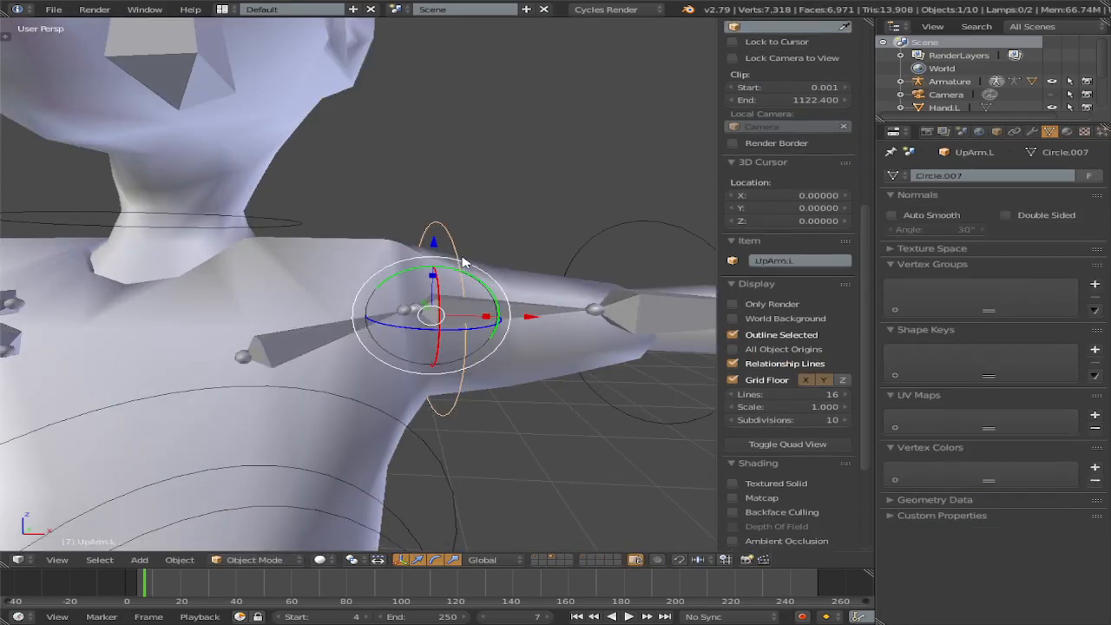
left_click_drag(530, 318, 512, 318)
Step: In the armature's Edit Mode, select the head joint of the UpArm.L bone and snap the 3D cursor to it
right_click(483, 319)
key("KP_Decimal")
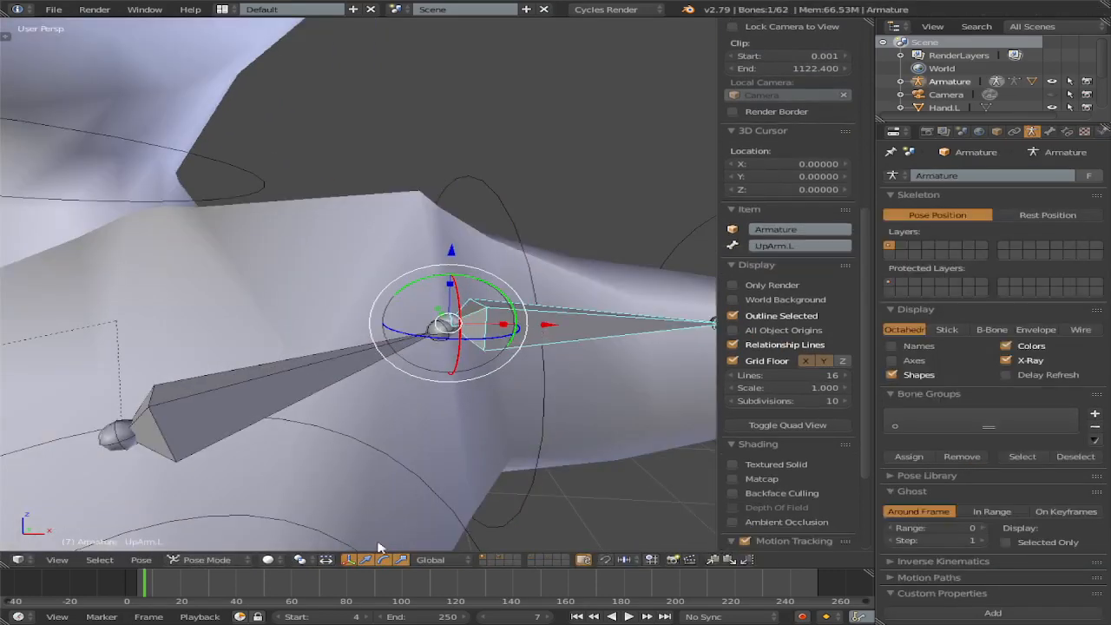
left_click(207, 559)
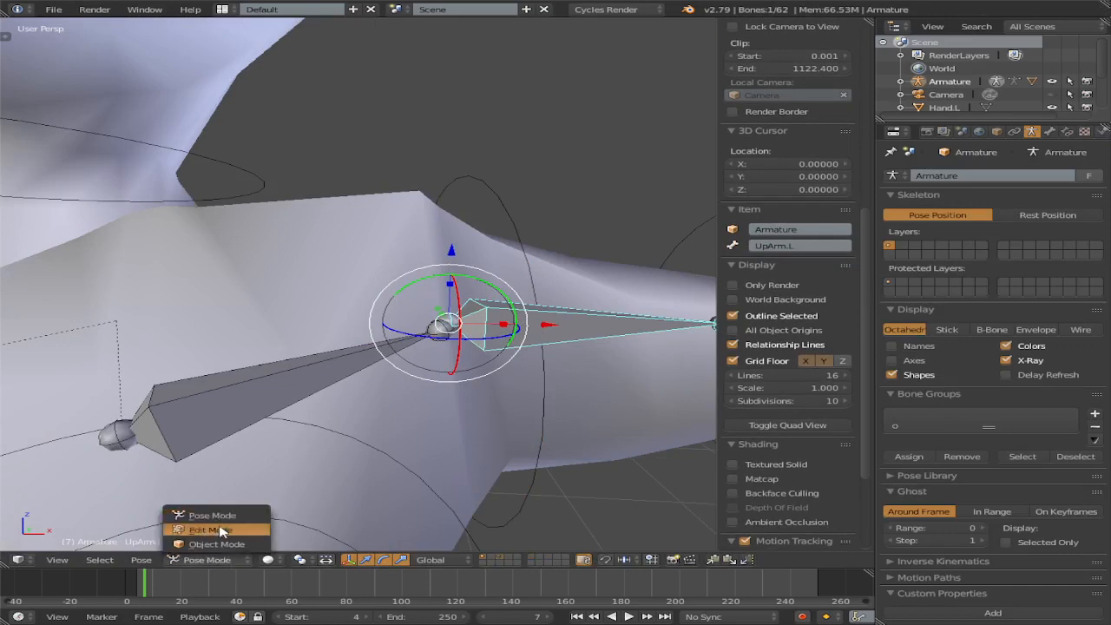
left_click(221, 521)
right_click(441, 328)
right_click(457, 322)
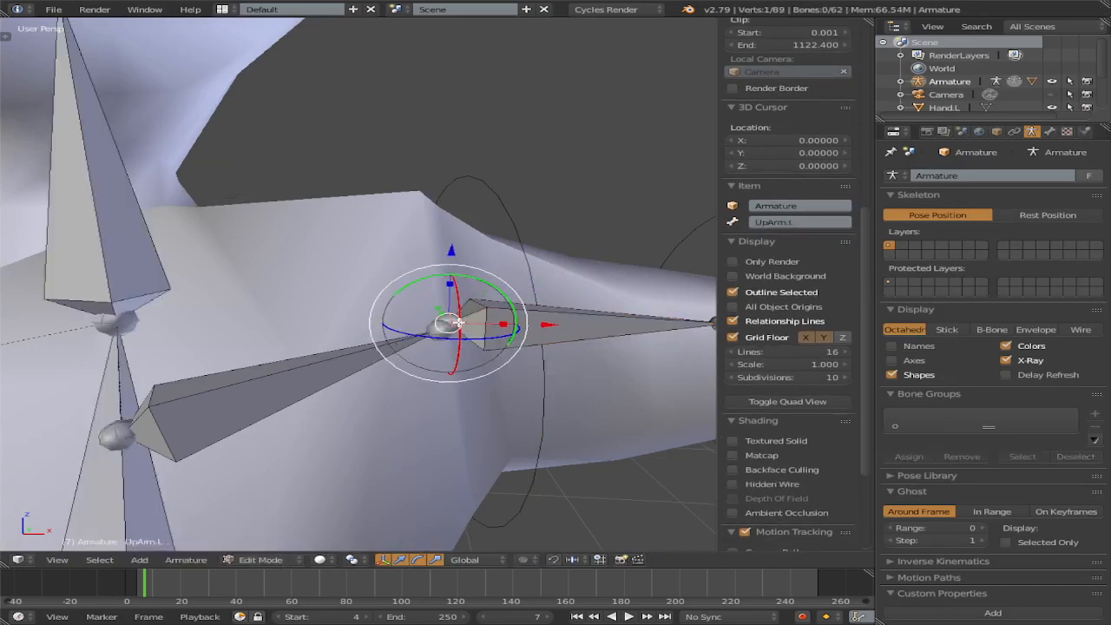
key("shift+s")
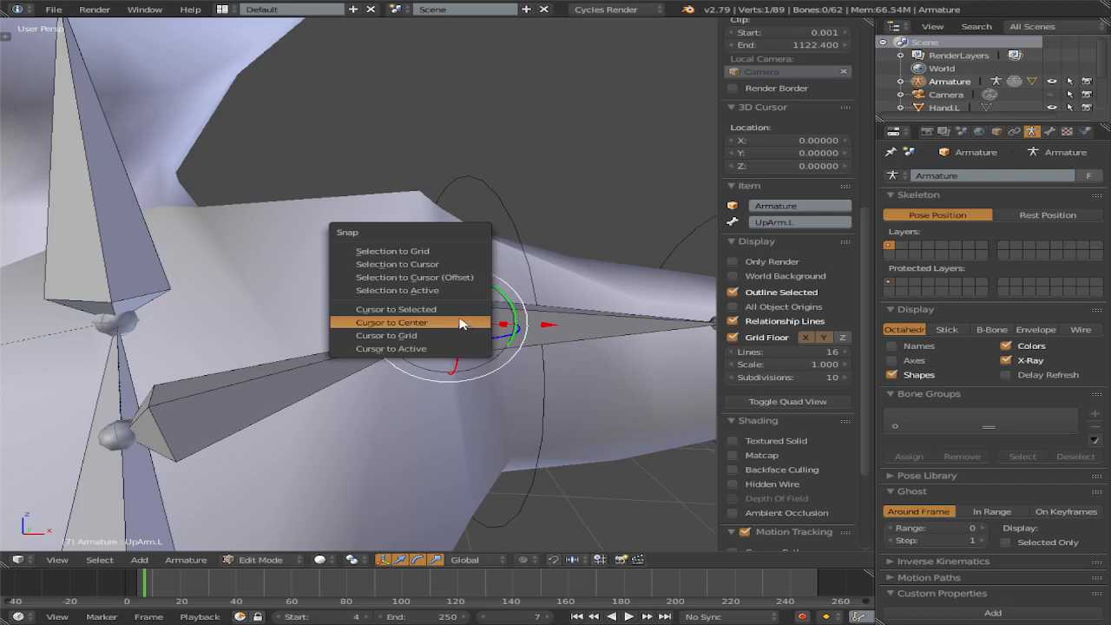
left_click(439, 309)
Step: Leave the armature's Edit Mode, select the UpArm.L circle and set its origin to the 3D cursor
key("Tab")
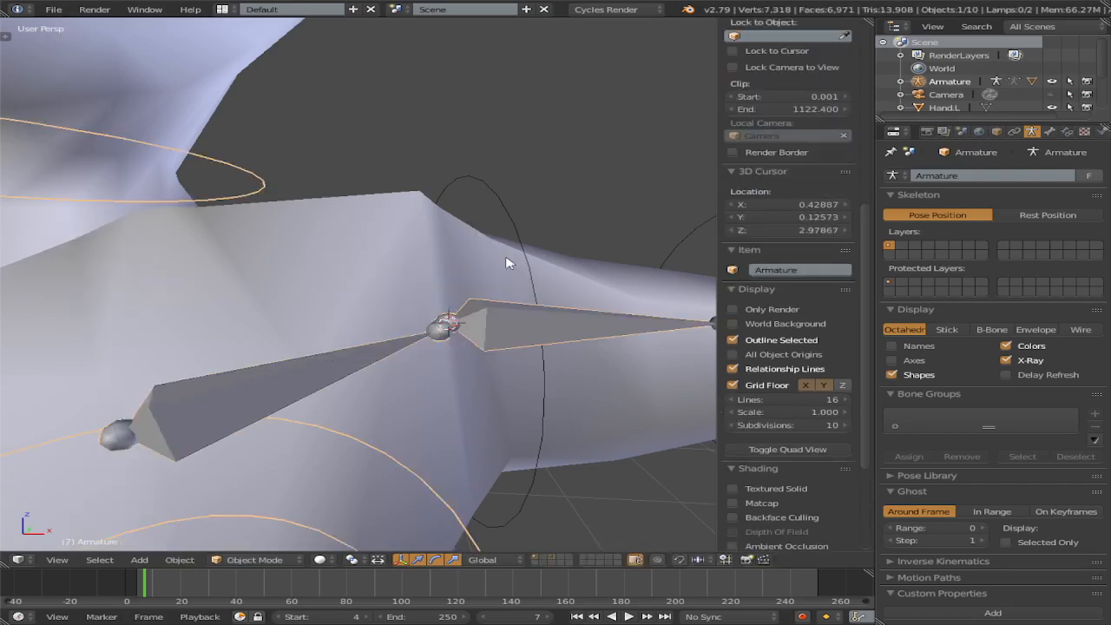
right_click(528, 248)
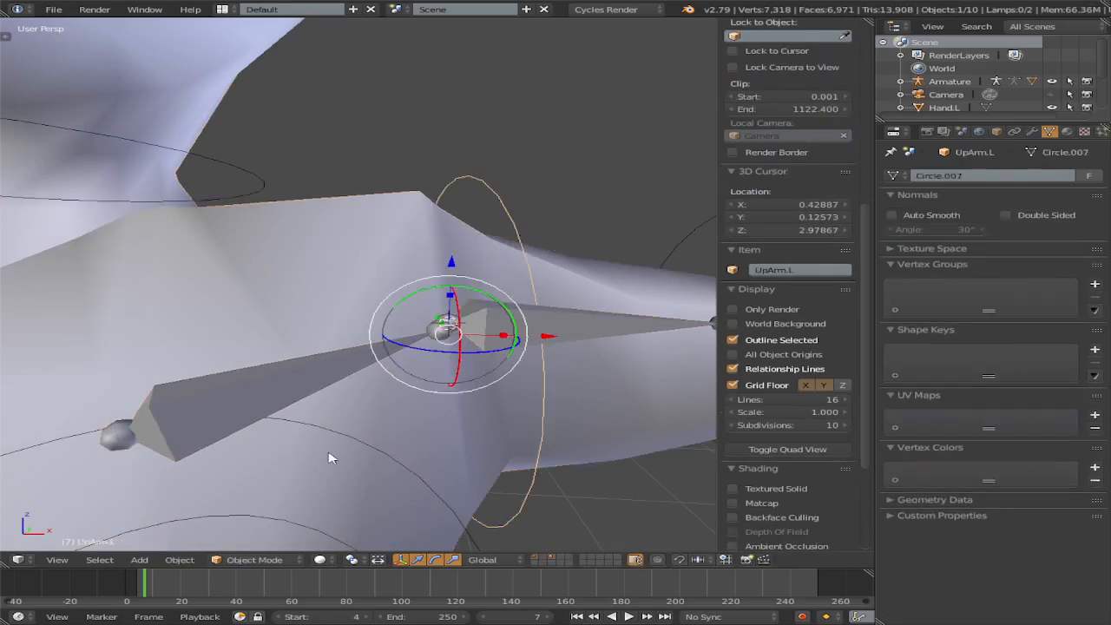
key("t")
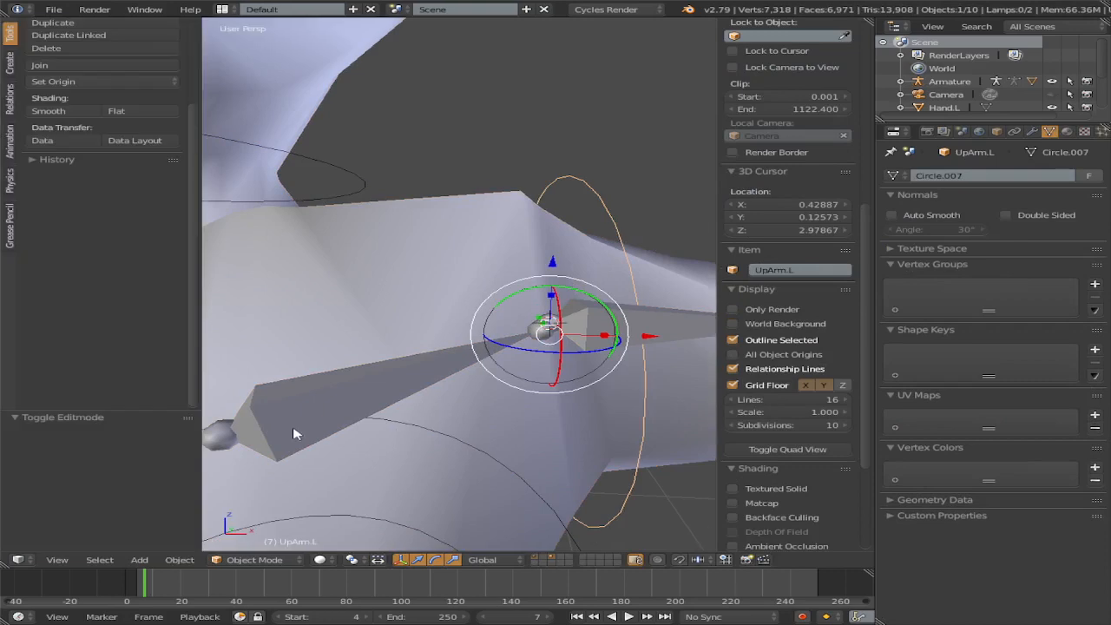
left_click(75, 82)
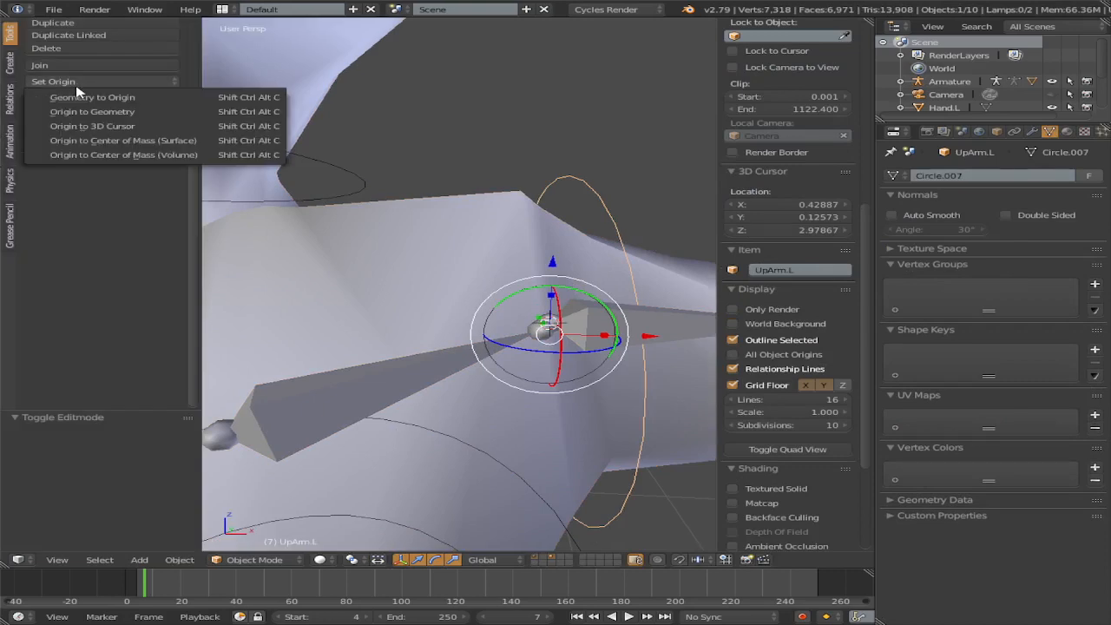
left_click(141, 126)
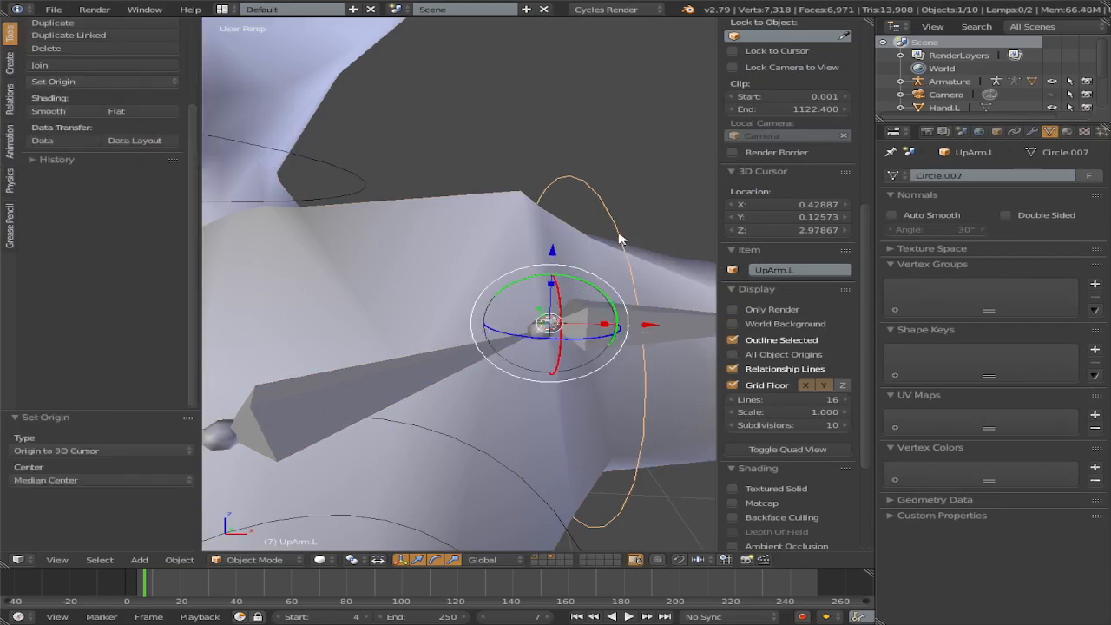
Step: In the UpArm.L circle's Edit Mode, shift all its vertices by about -0.007 along X
key("Tab")
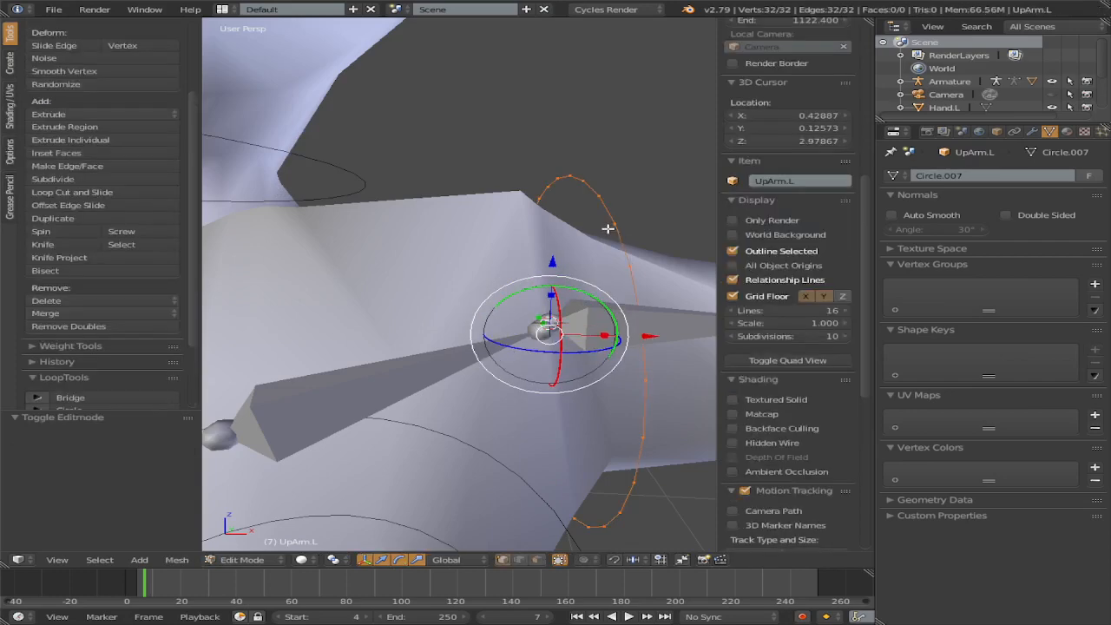
left_click_drag(654, 336, 647, 338)
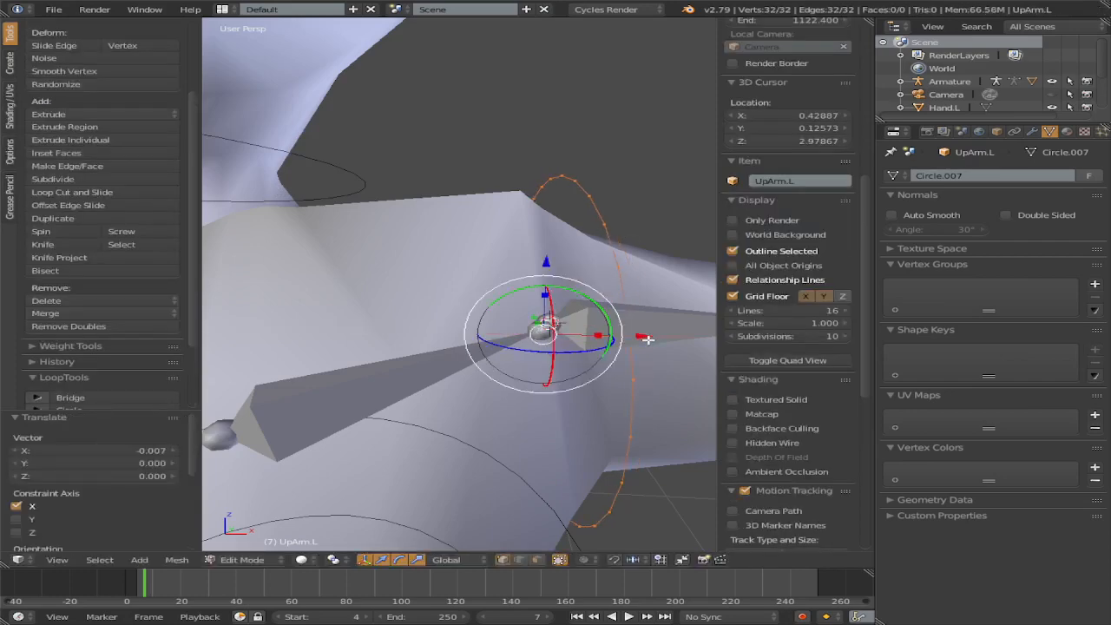
scroll(647, 339, "down", 6)
mouse_move(648, 339)
middle_mouse_down()
mouse_move(625, 343)
mouse_move(641, 339)
middle_mouse_up()
scroll(626, 344, "up", 4)
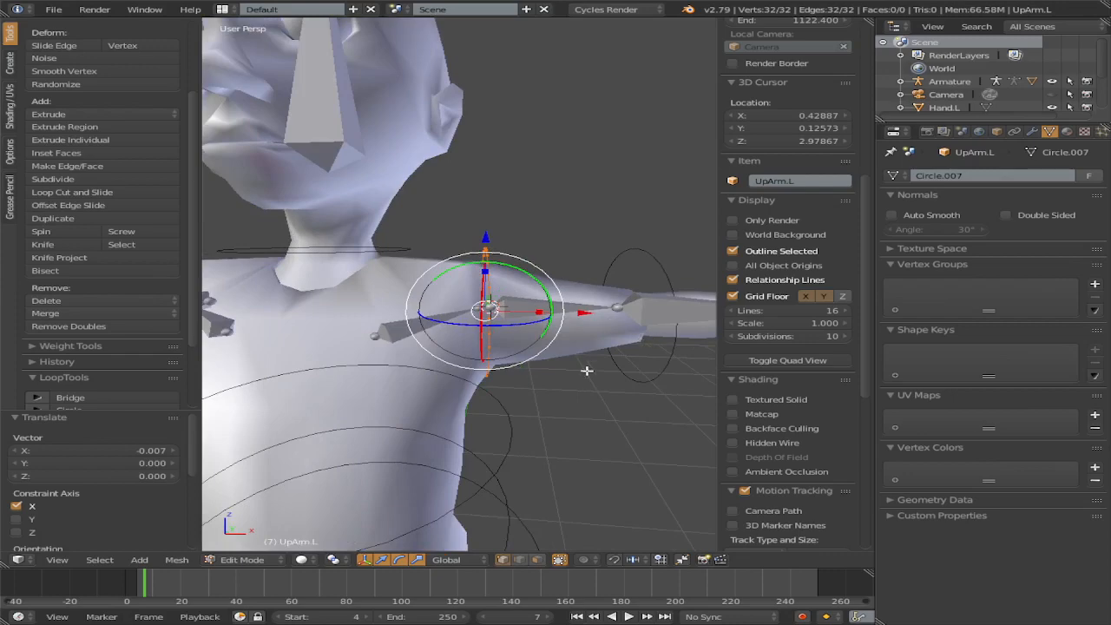
Step: Try to enlarge the UpArm.L circle's geometry by a factor of about 1.25
key("s")
left_click(590, 405)
scroll(568, 370, "down", 1)
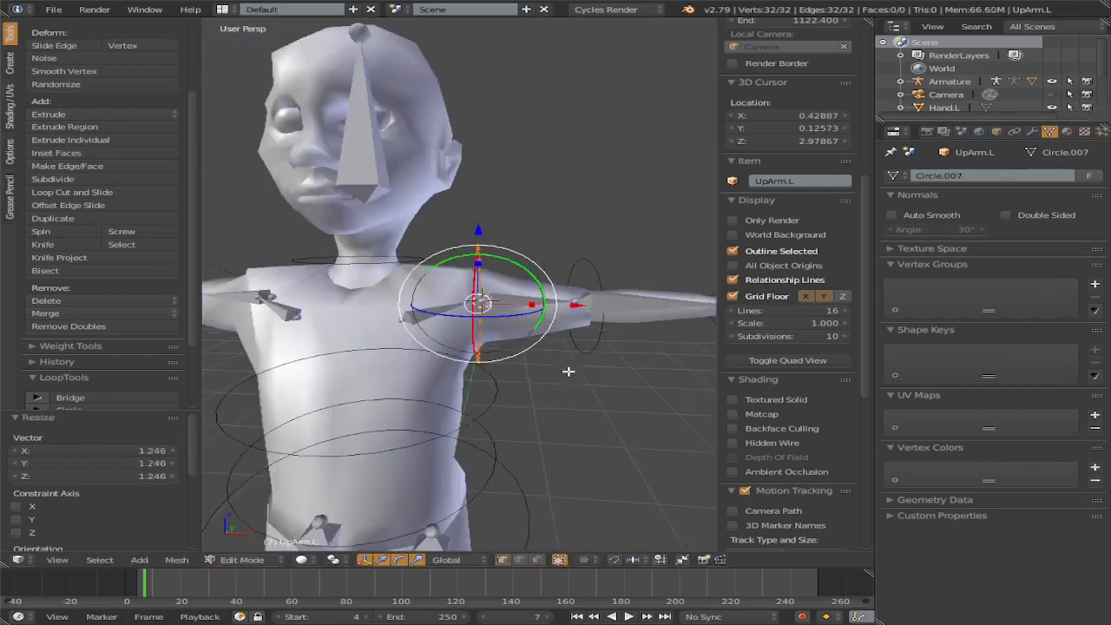
scroll(568, 370, "down", 2)
scroll(548, 407, "up", 3)
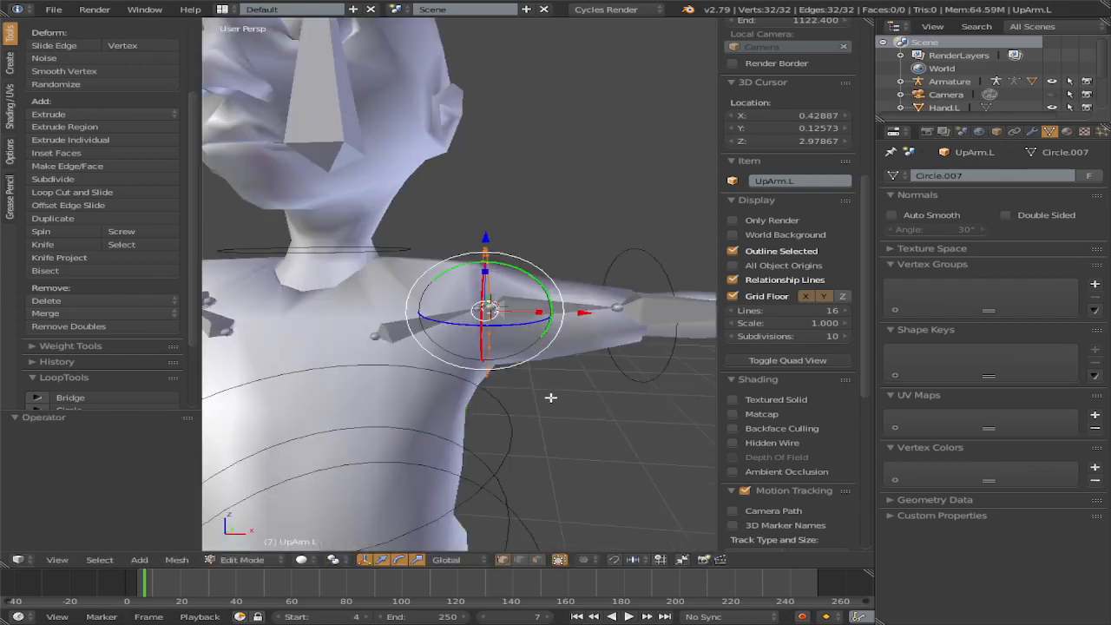
Step: Move the UpArm.L circle's vertices about 0.023 outward along X and return to Object Mode
key("g")
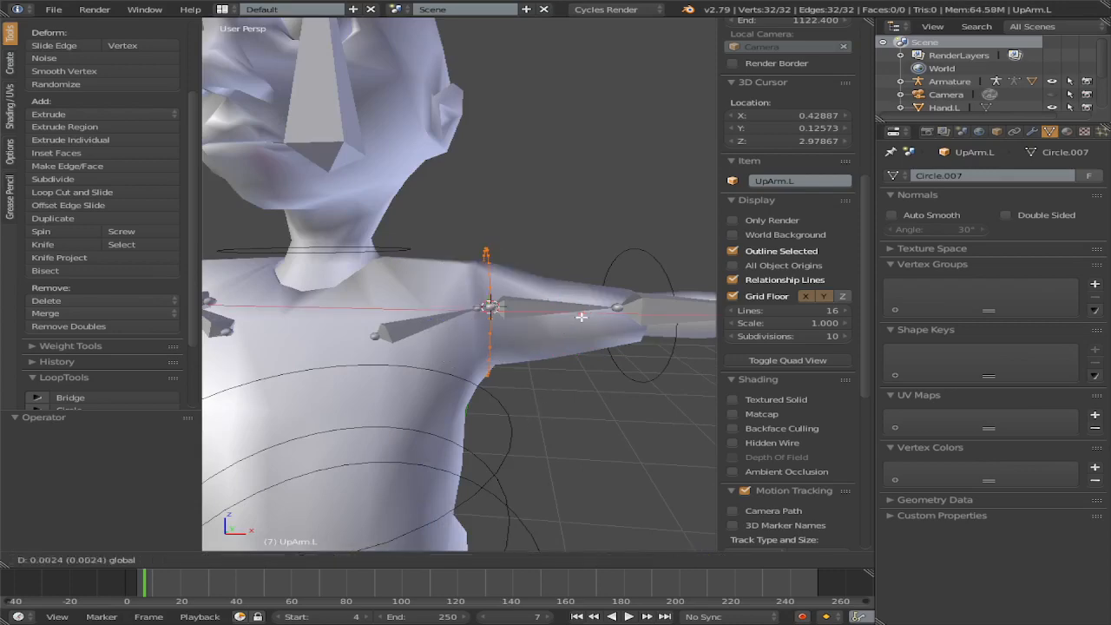
key("x")
left_click(585, 317)
scroll(587, 317, "down", 2)
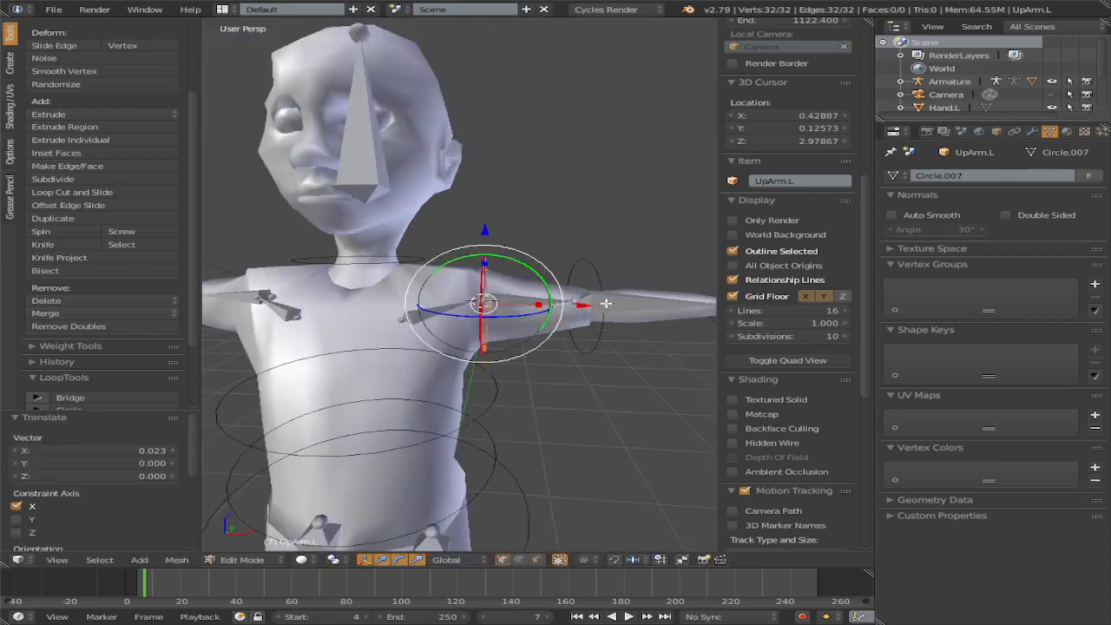
scroll(580, 292, "up", 2)
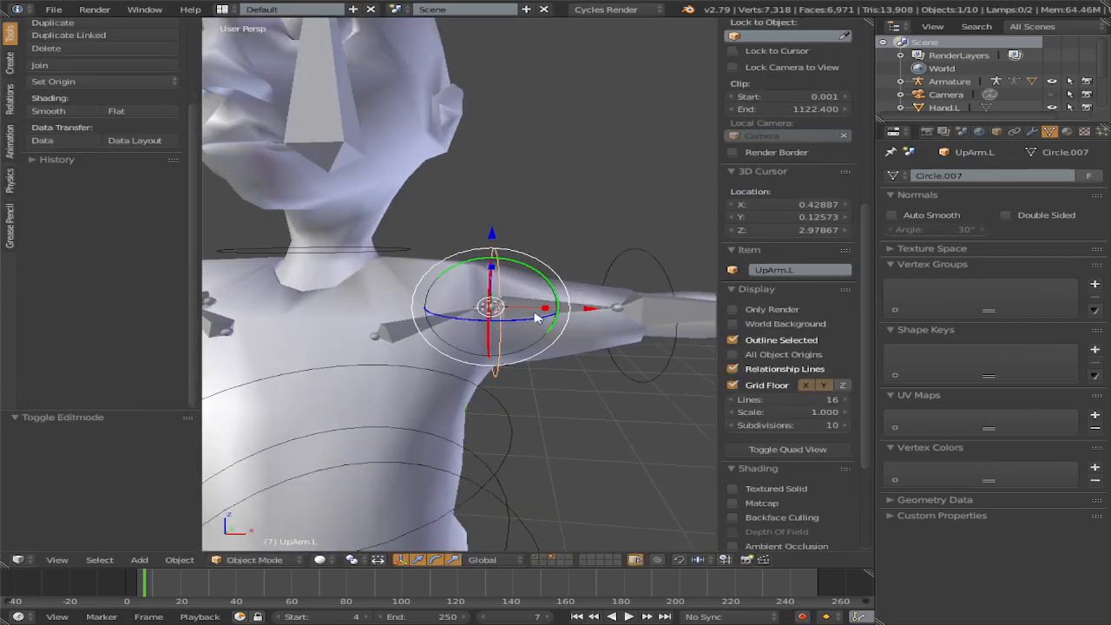
key("Tab")
Step: Select the UpArm.L bone in the armature's Edit Mode and switch the armature to Pose Mode
right_click(530, 302)
right_click(499, 267)
right_click(531, 314)
right_click(531, 314)
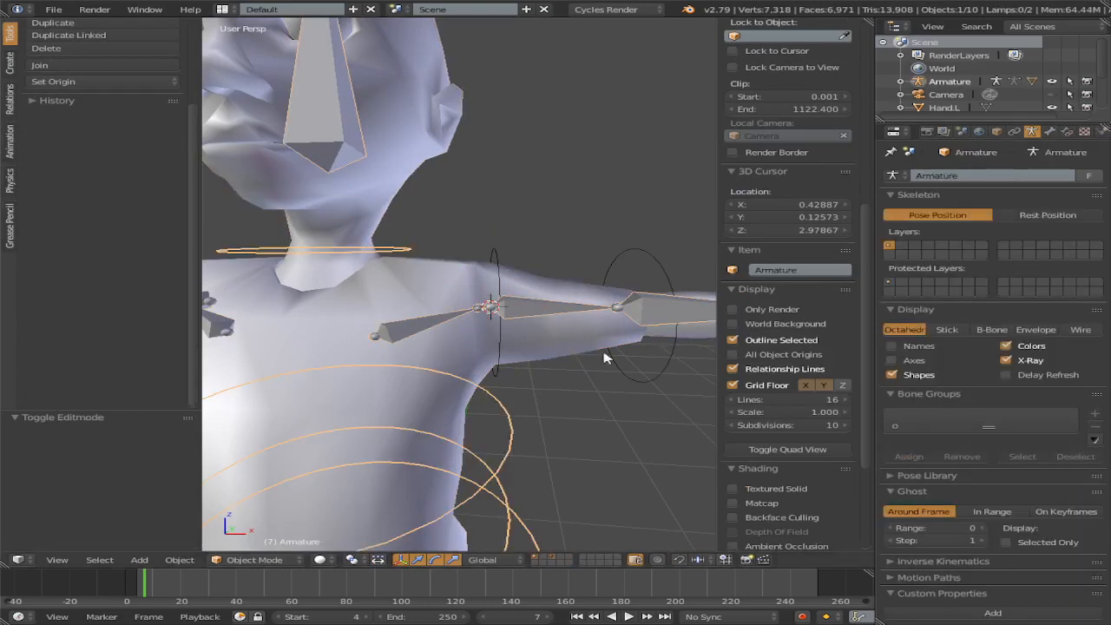
key("Tab")
right_click(534, 314)
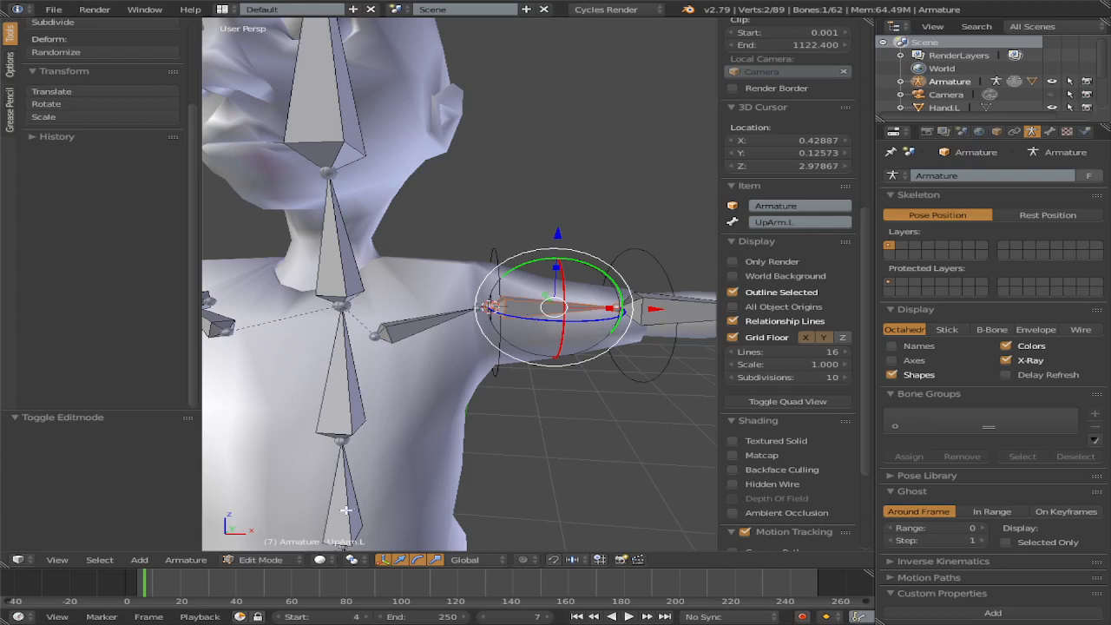
left_click(261, 558)
left_click(268, 519)
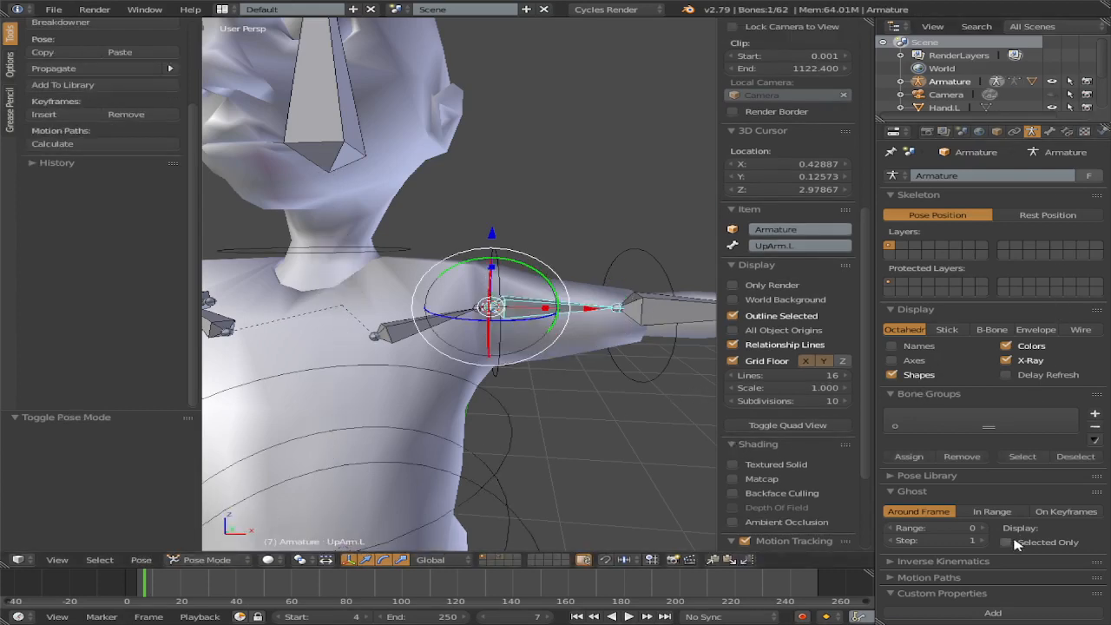
Step: Assign the UpArm.L circle as the UpArm.L bone's custom shape and apply Orient Custom Shape
left_click(1049, 131)
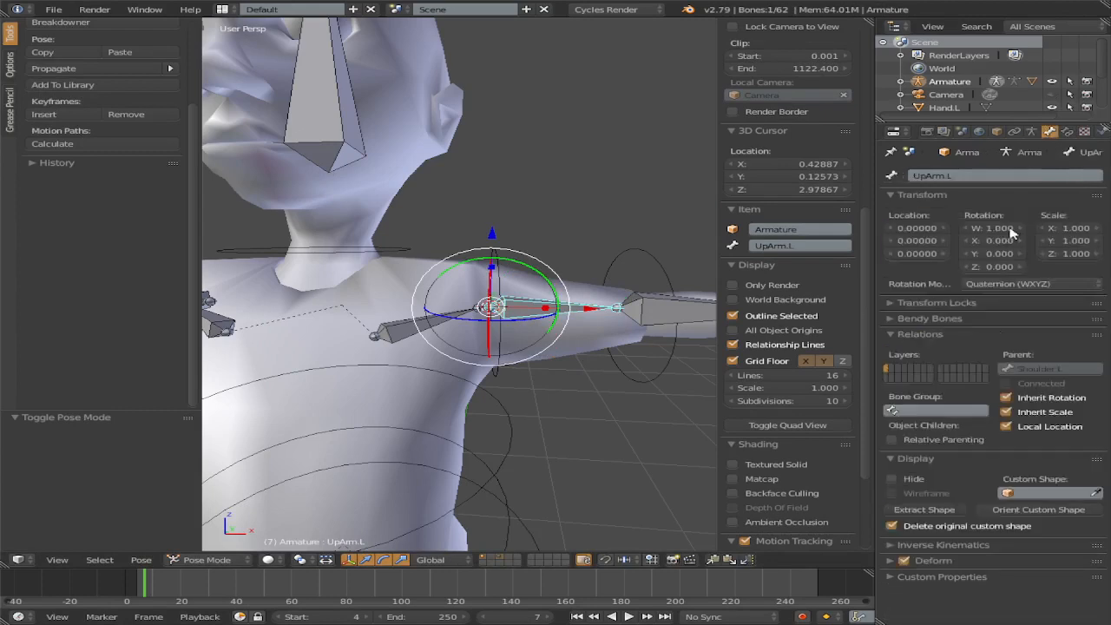
left_click(1041, 492)
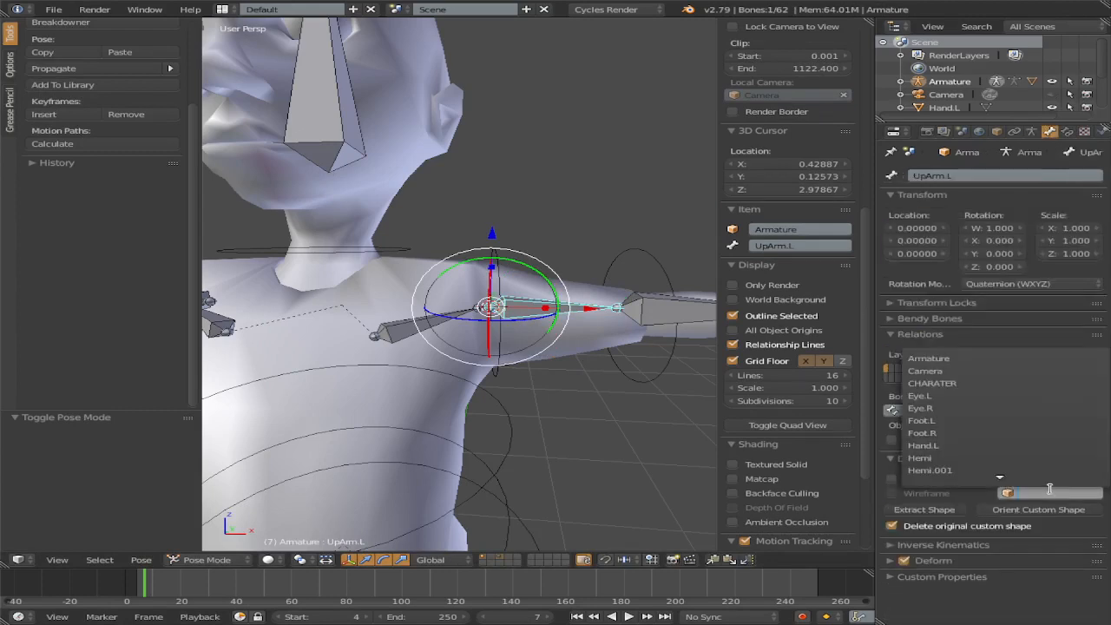
type("up")
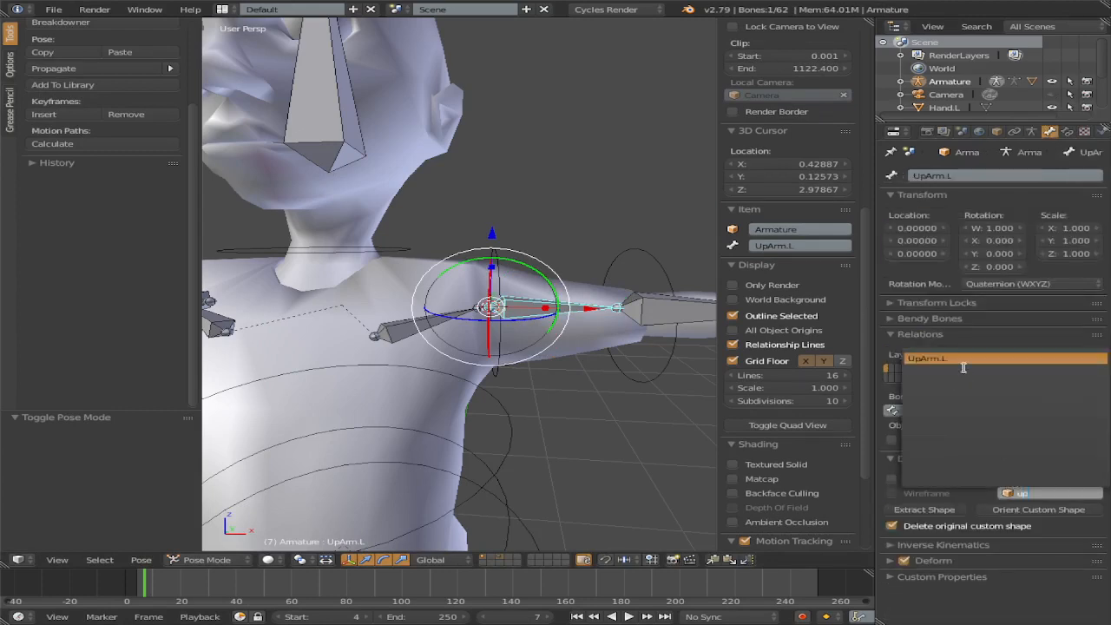
left_click(963, 362)
left_click(1047, 561)
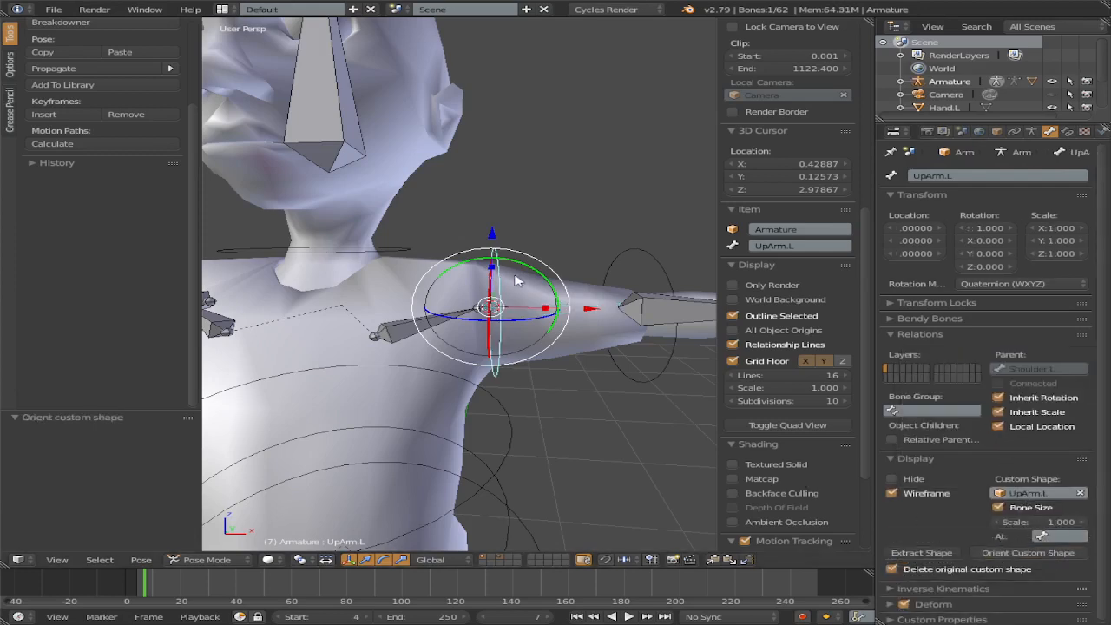
Step: Test the UpArm.L control by rotating the arm down about 62.5° around Y, and clear the rotation
left_click_drag(536, 272, 549, 343)
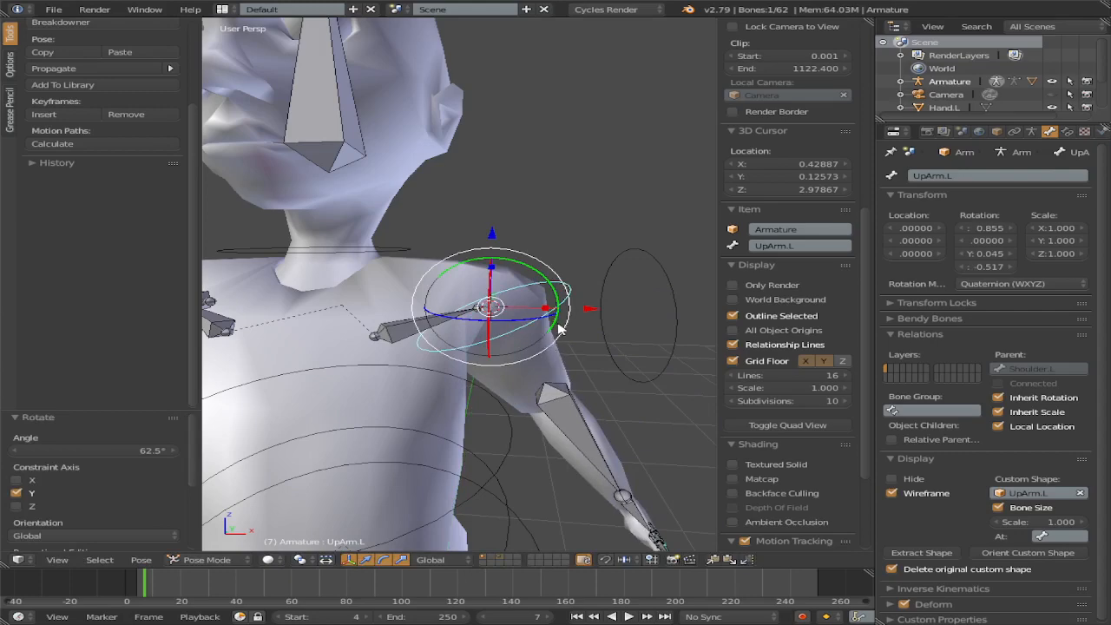
key("alt+r")
Step: Select the LowArm.L circle and move it about 0.016 along X toward the elbow, checking the placement in wireframe
middle_click_drag(652, 333, 494, 282)
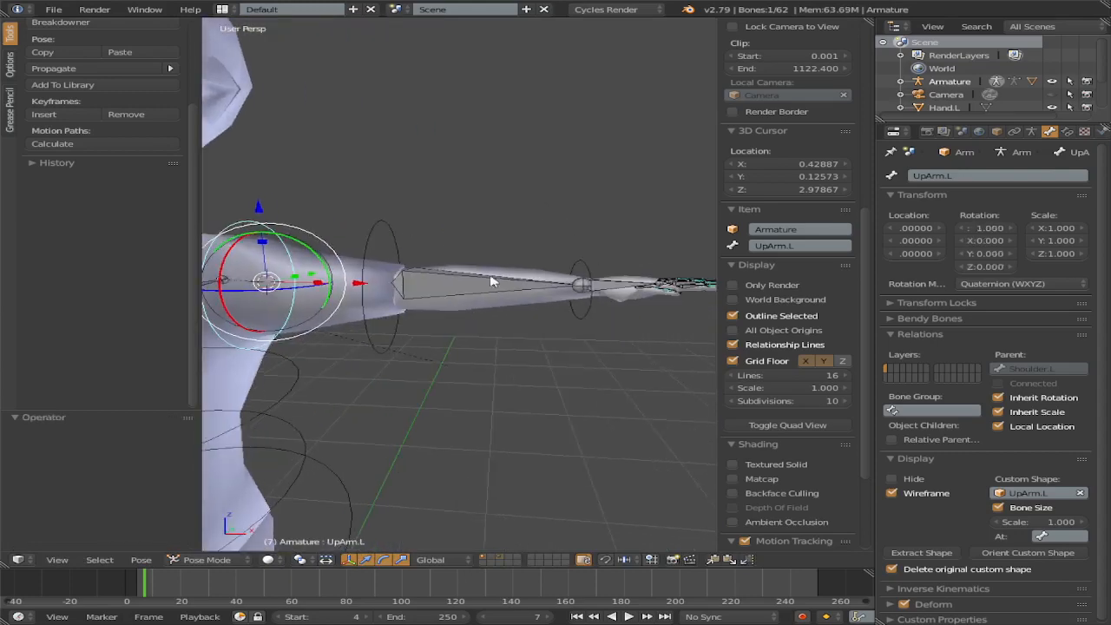
right_click(433, 279)
right_click(394, 235)
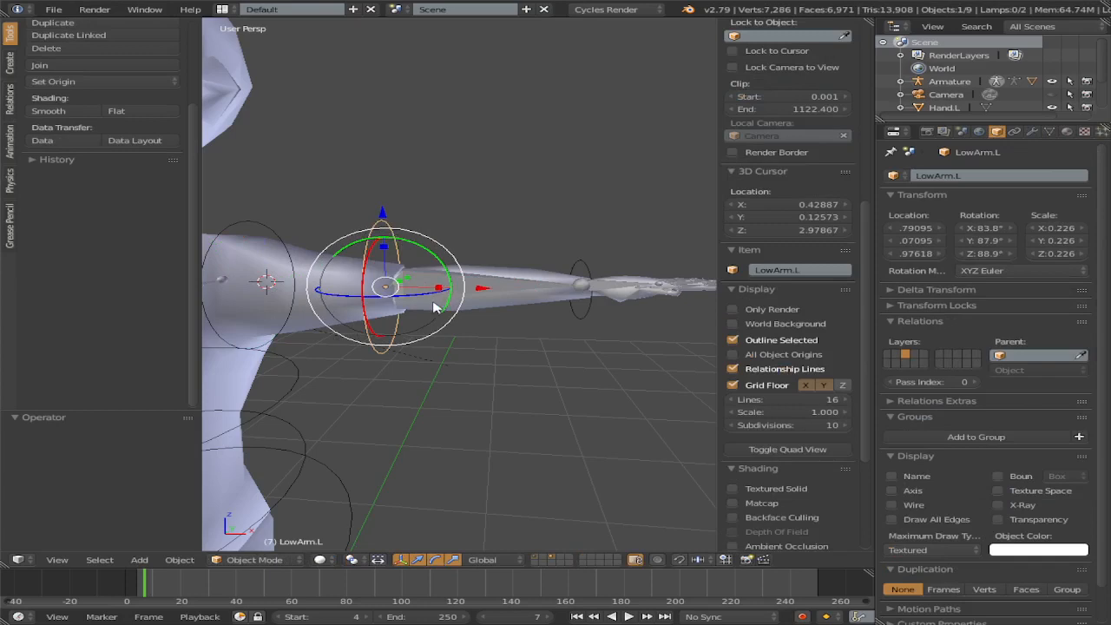
key("g")
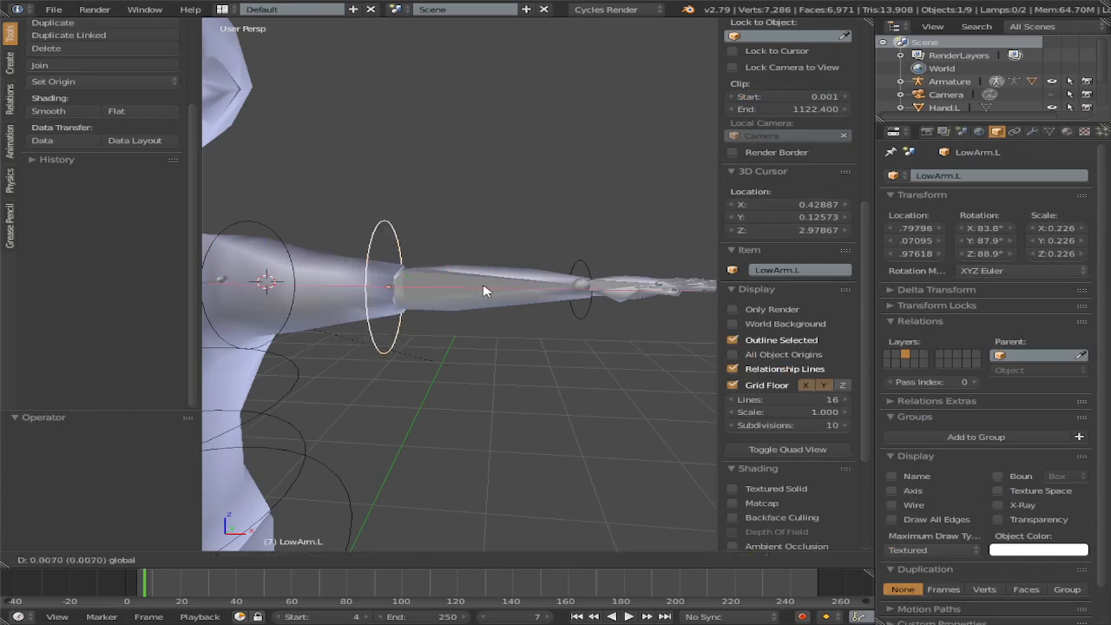
left_click_drag(486, 291, 489, 290)
scroll(420, 302, "up", 6)
middle_click_drag(420, 302, 456, 307)
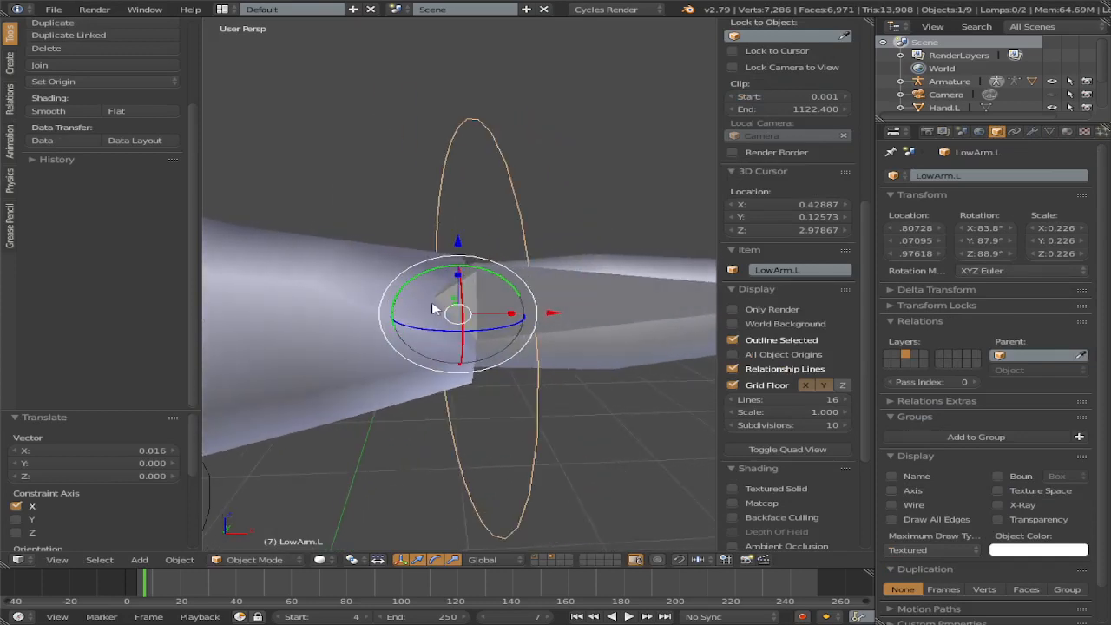
key("z")
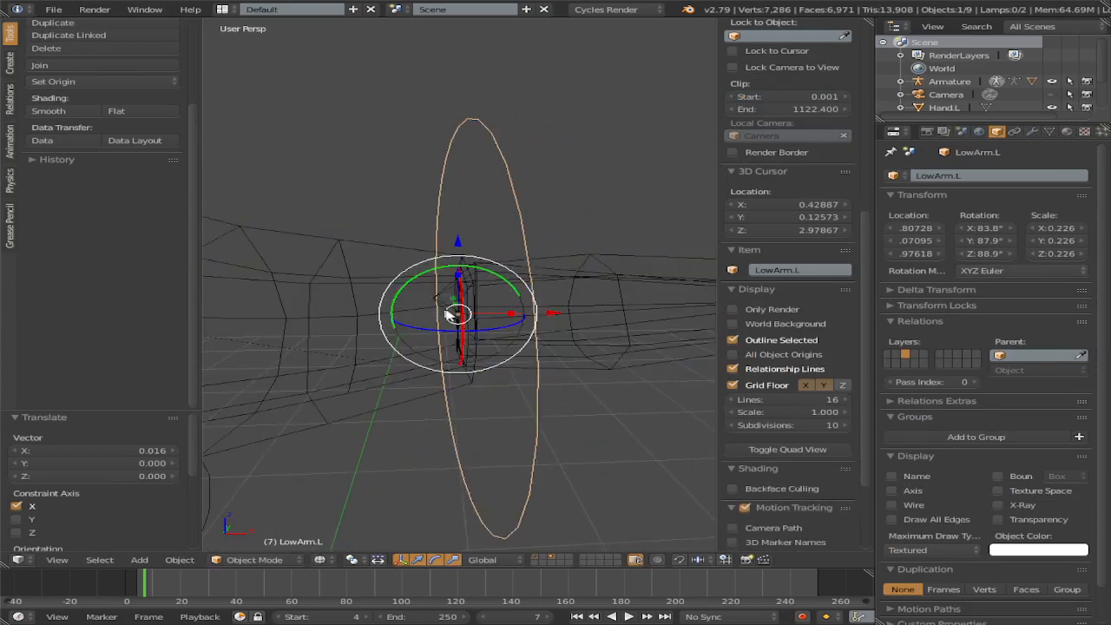
key("z")
key("z")
middle_click_drag(432, 327, 502, 328)
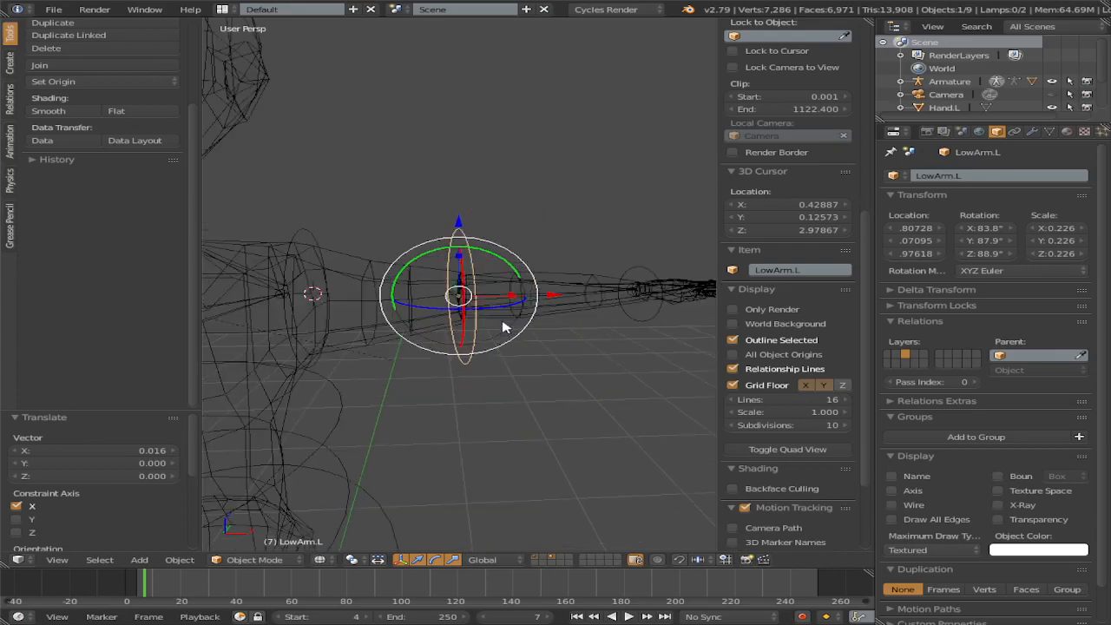
key("z")
Step: In the armature's Edit Mode, select the elbow joint between UpArm.L and LowerArm.L and snap the 3D cursor to it
right_click(512, 294)
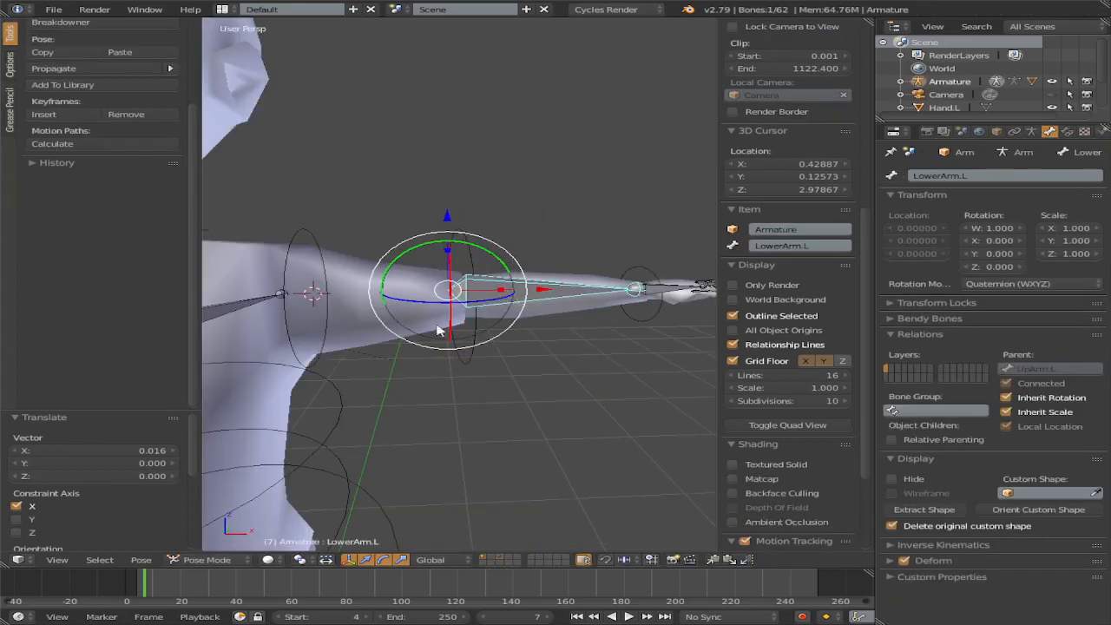
key("ctrl+Tab")
key("Tab")
right_click(449, 287)
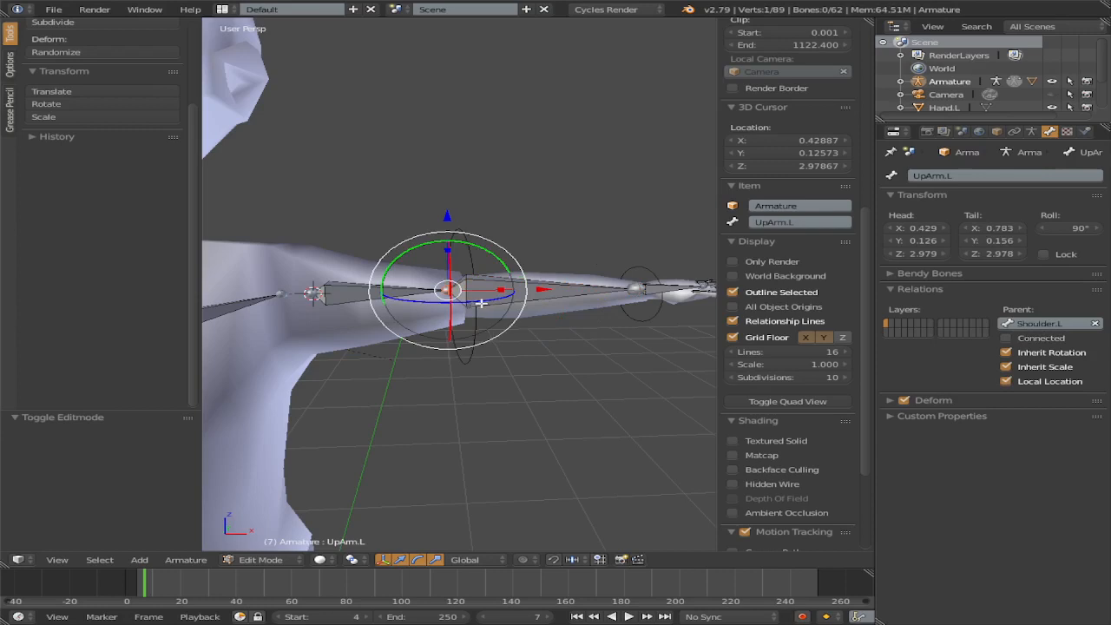
key("shift+s")
left_click(479, 304)
scroll(479, 302, "up", 3)
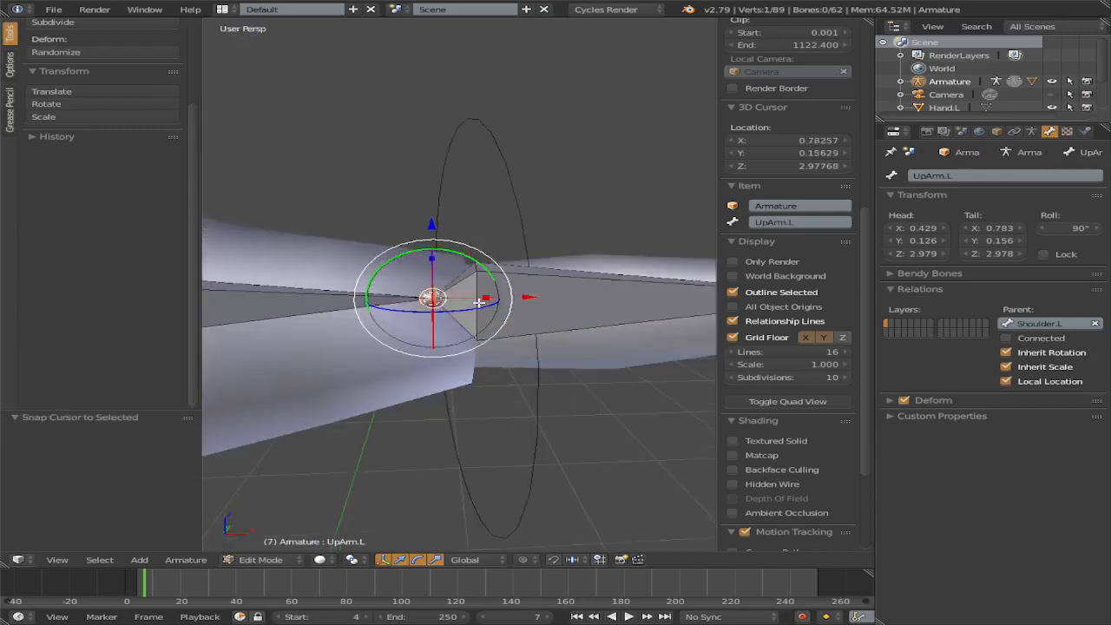
key("Tab")
Step: Try to shift the LowArm.L circle by about -0.008 along X toward the elbow joint
right_click(530, 229)
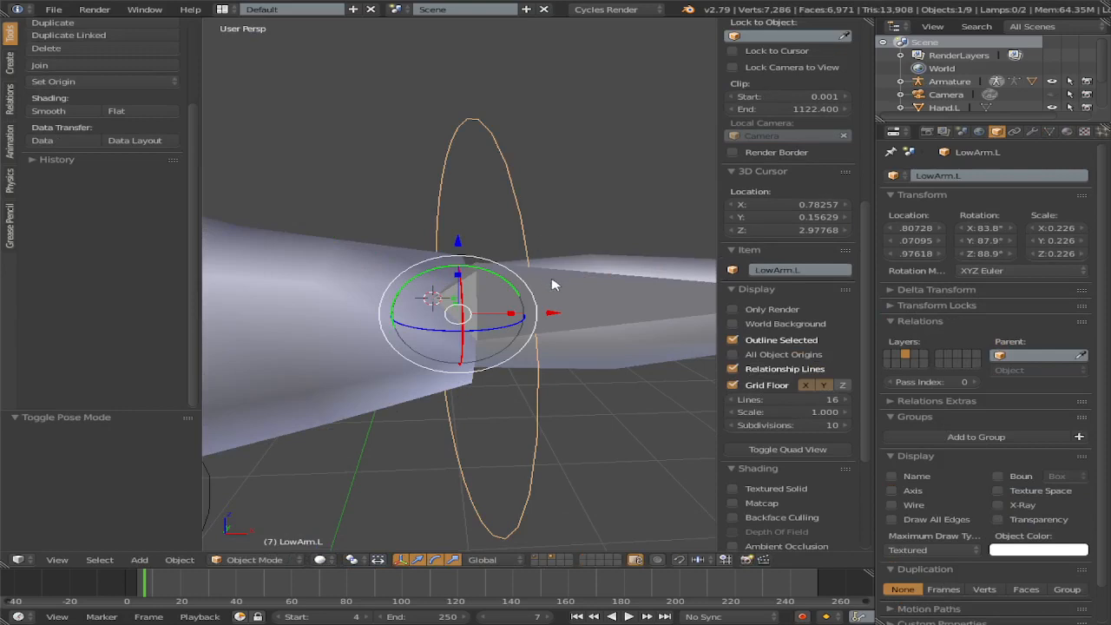
key("g")
key("x")
left_click(545, 312)
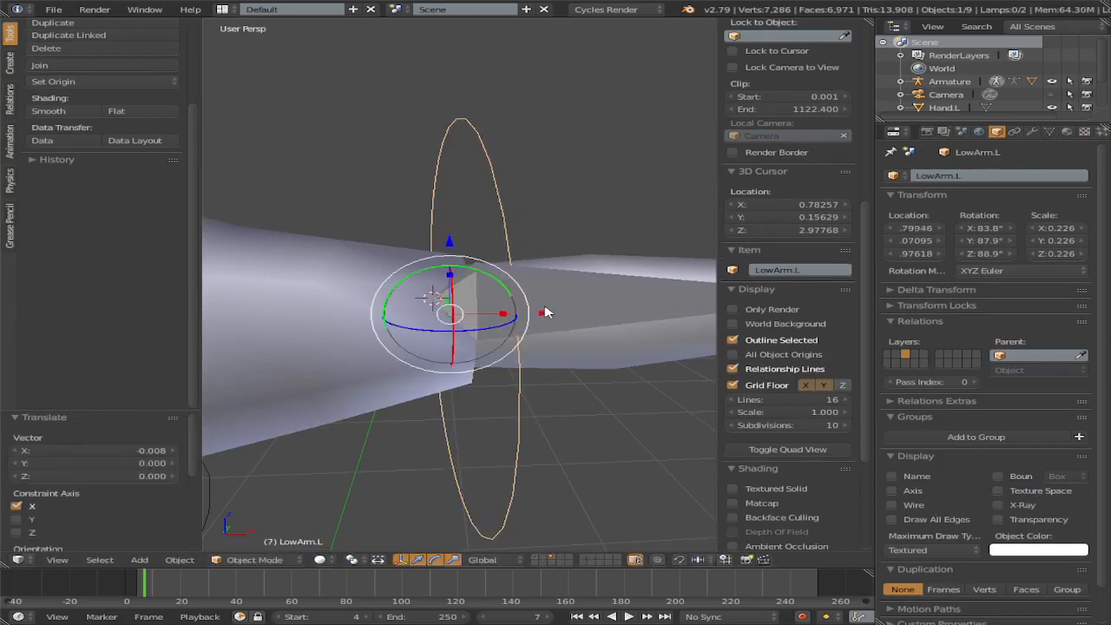
key("Tab")
key("Tab")
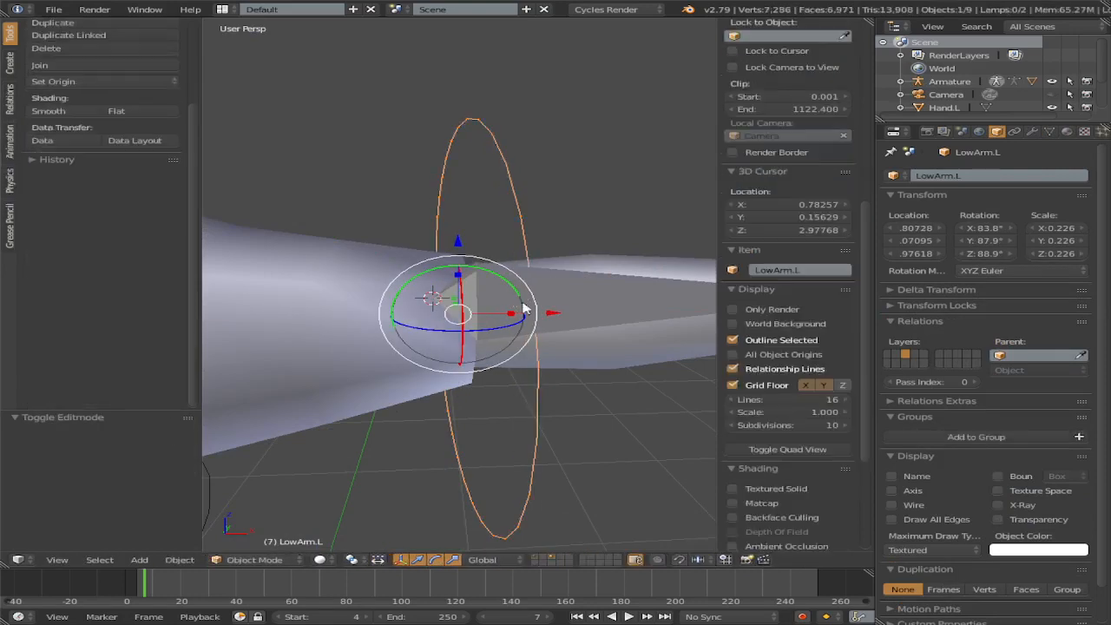
Step: Reselect the LowArm.L circle and set its origin to the 3D cursor at the elbow
right_click(524, 310)
right_click(532, 239)
left_click(110, 82)
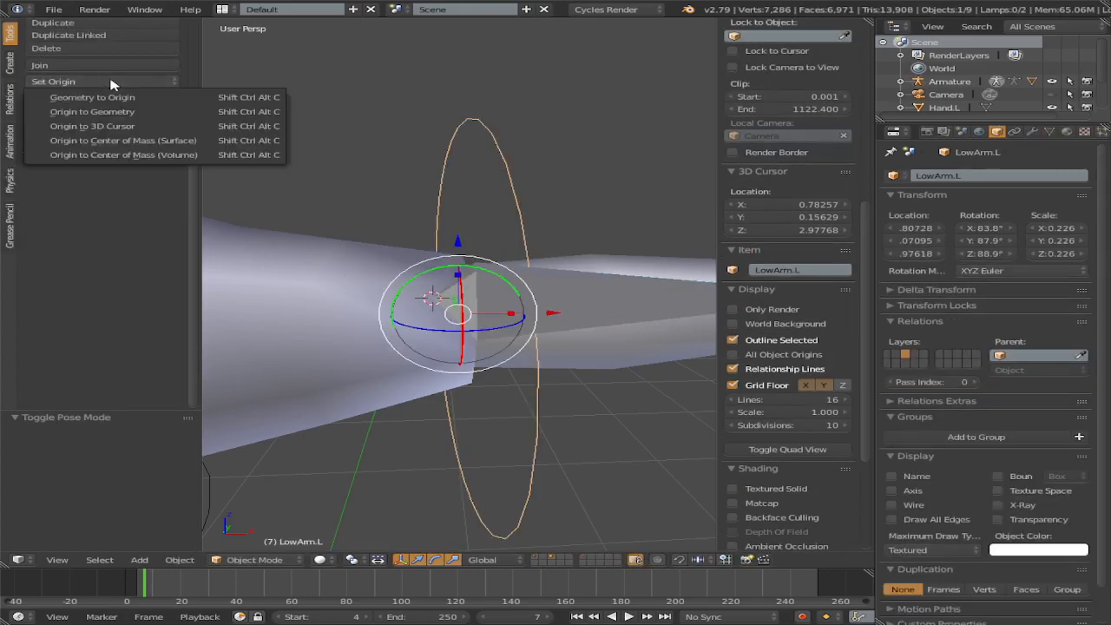
left_click(147, 126)
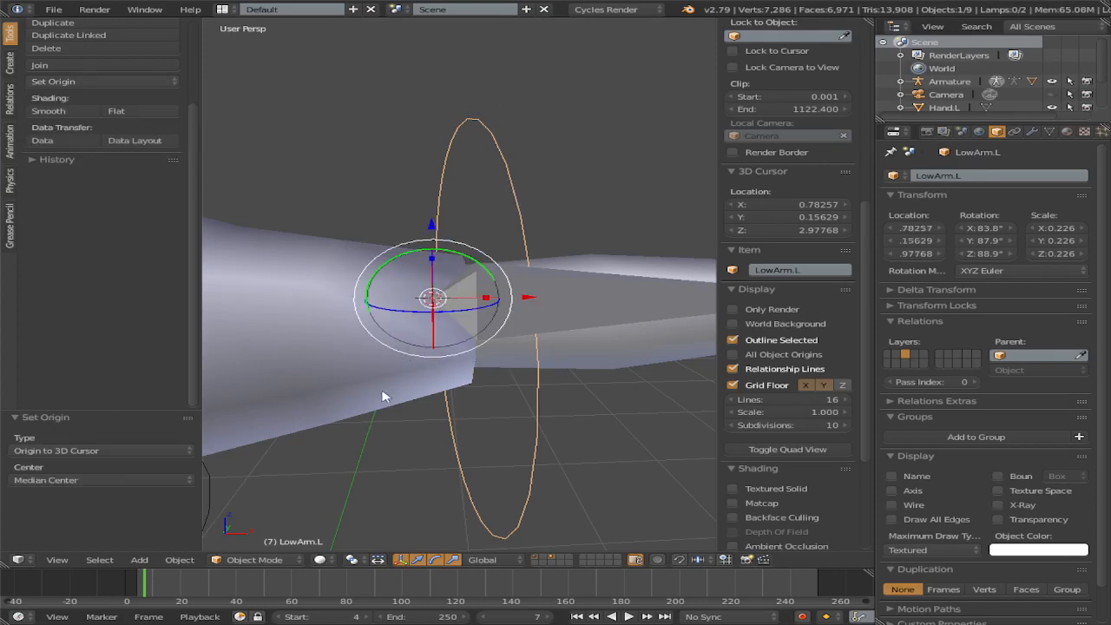
Step: Assign LowArm.L as the custom shape of the LowerArm.L bone and orient the custom shape to the bone
scroll(382, 330, "up", 4)
scroll(399, 269, "down", 7)
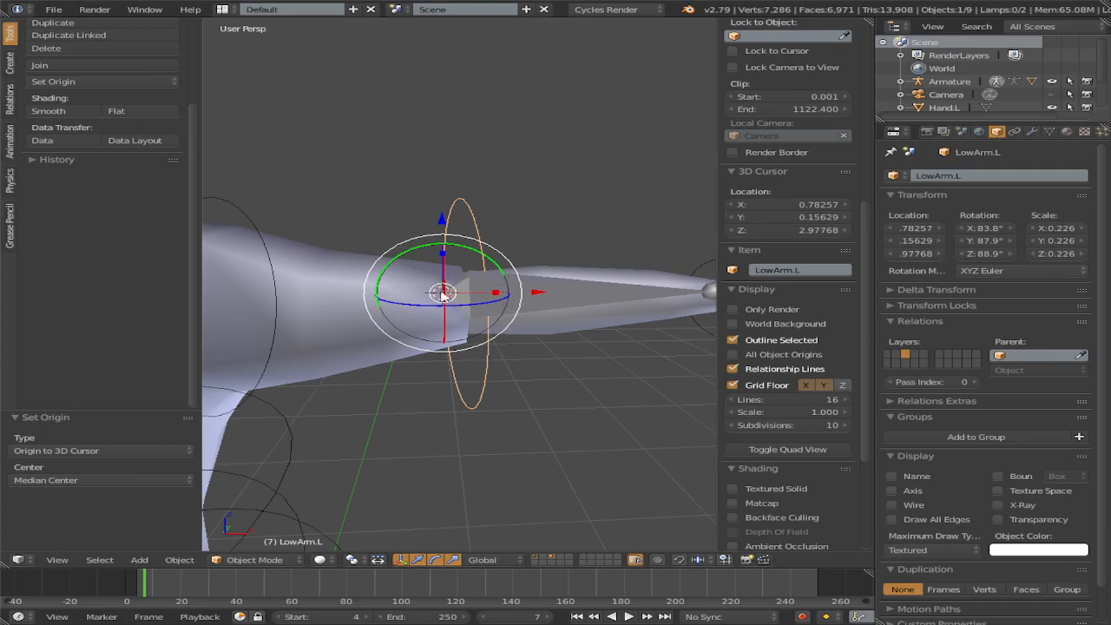
scroll(498, 311, "up", 6)
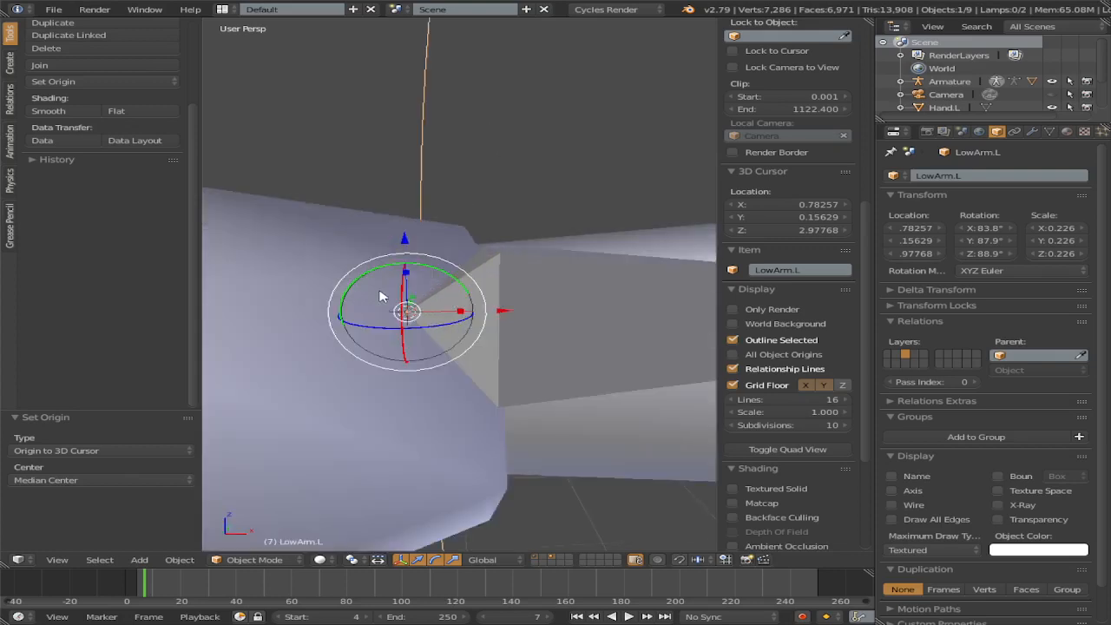
scroll(381, 299, "down", 3)
right_click(630, 305)
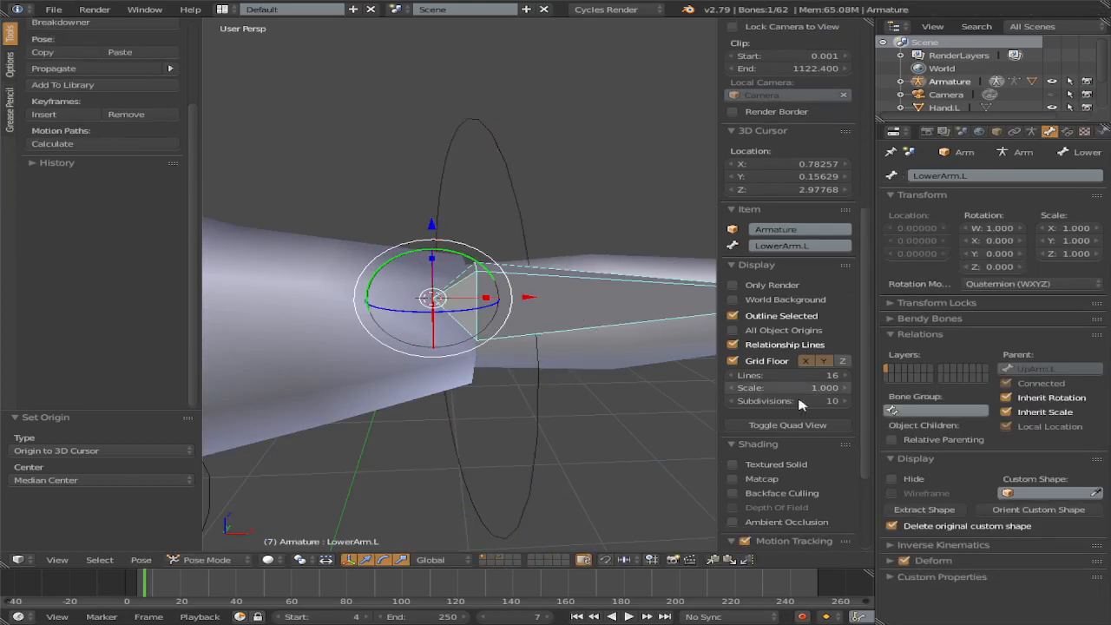
left_click(1022, 494)
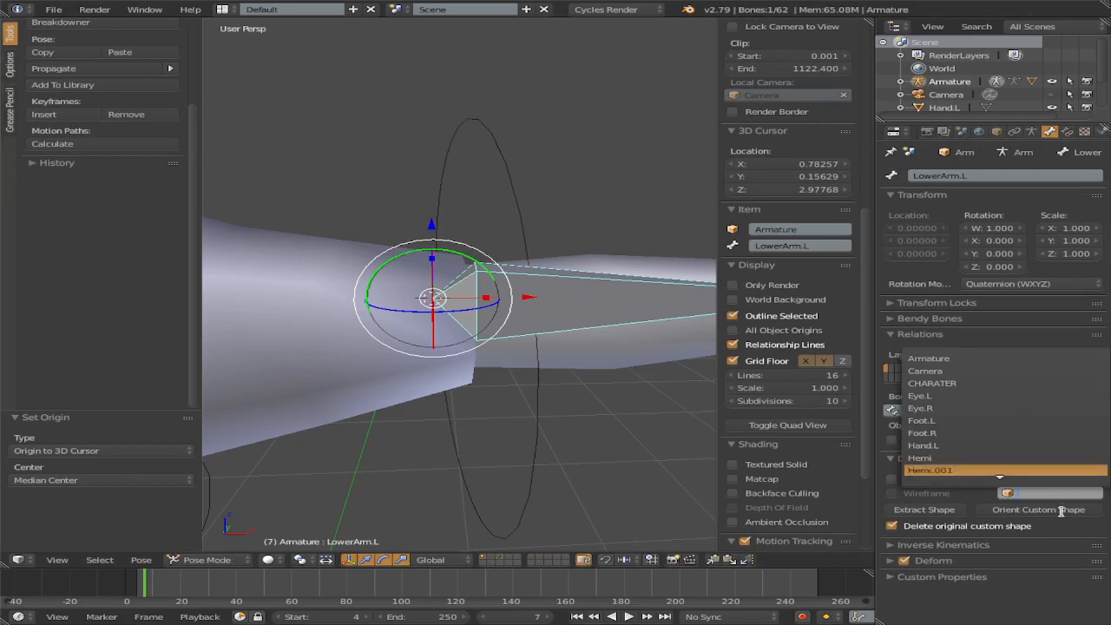
type("Low")
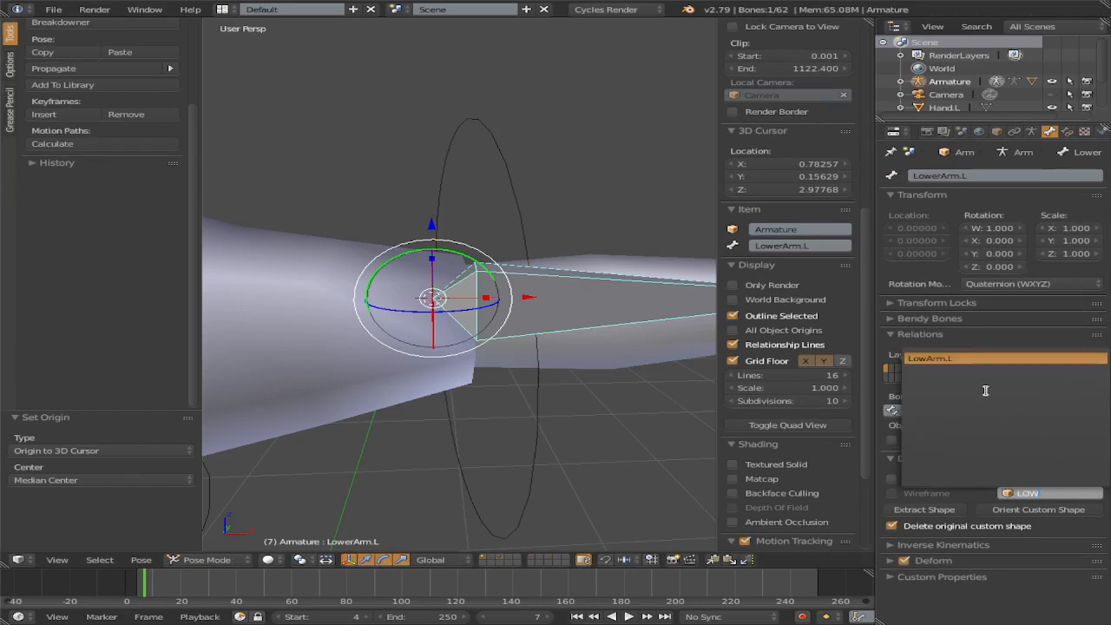
left_click(978, 361)
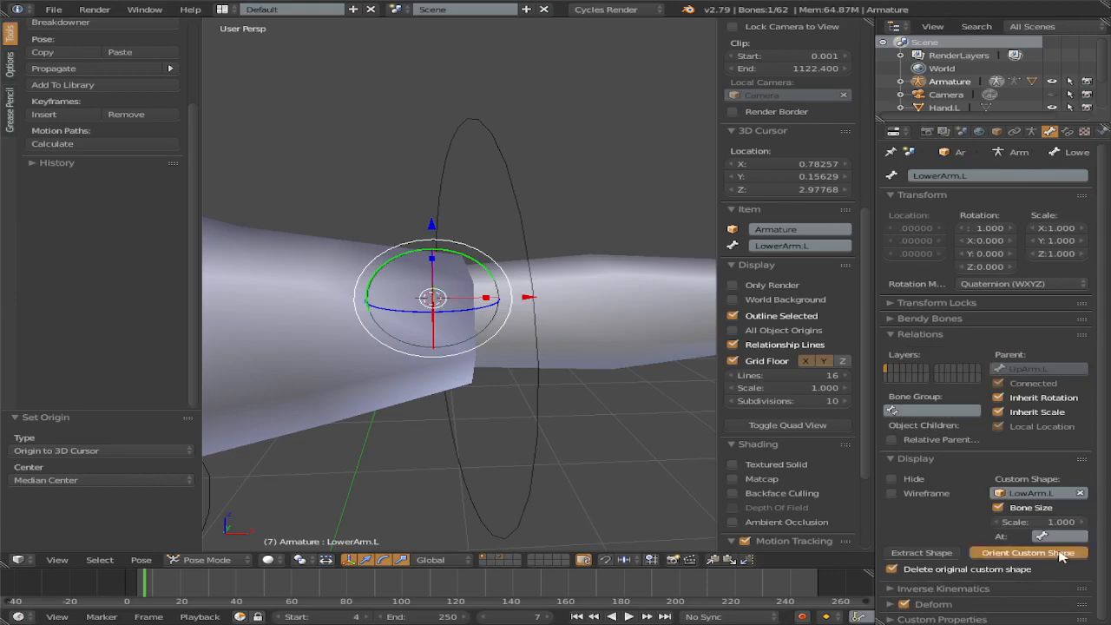
left_click(1028, 553)
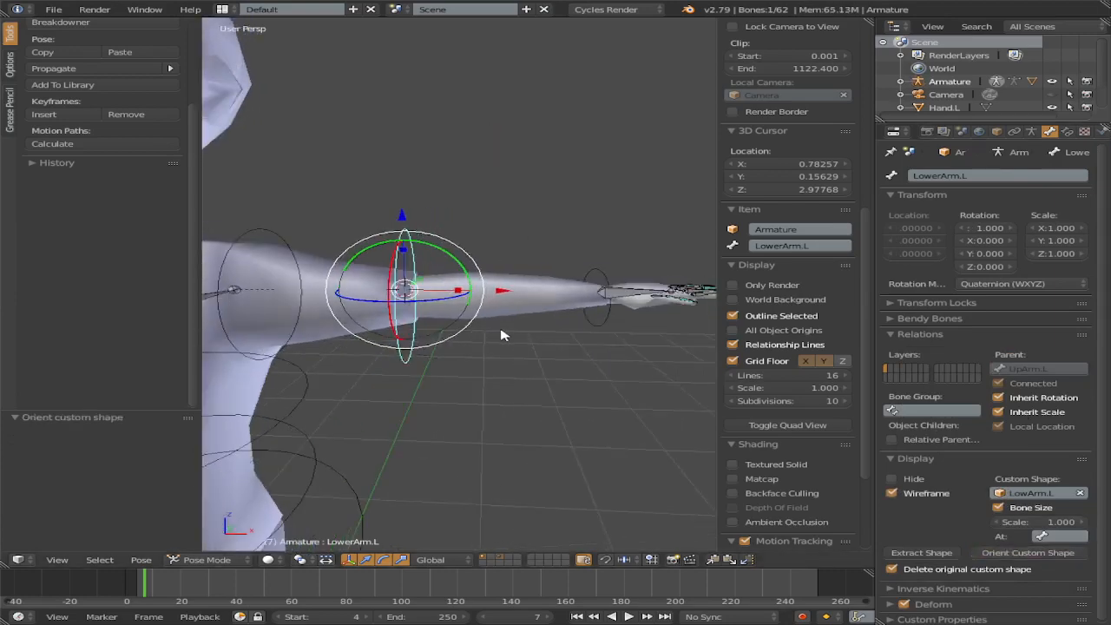
Step: Select the Hand.L circle at the wrist, enter Edit Mode, and select only its top vertex
scroll(599, 308, "up", 3)
right_click(608, 272)
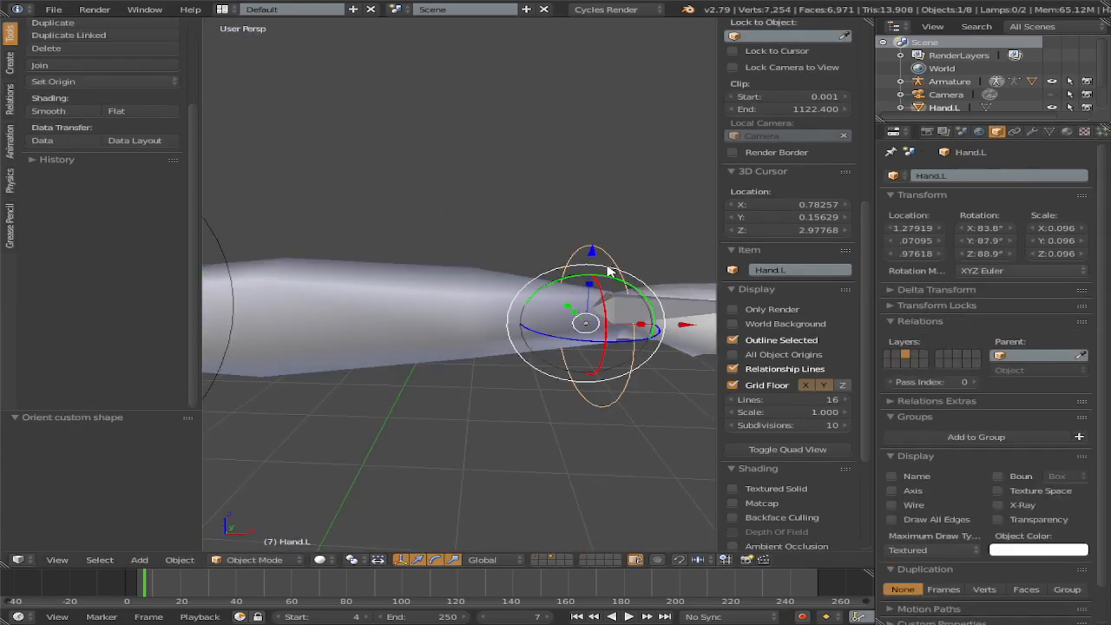
key("Tab")
scroll(642, 267, "down", 4)
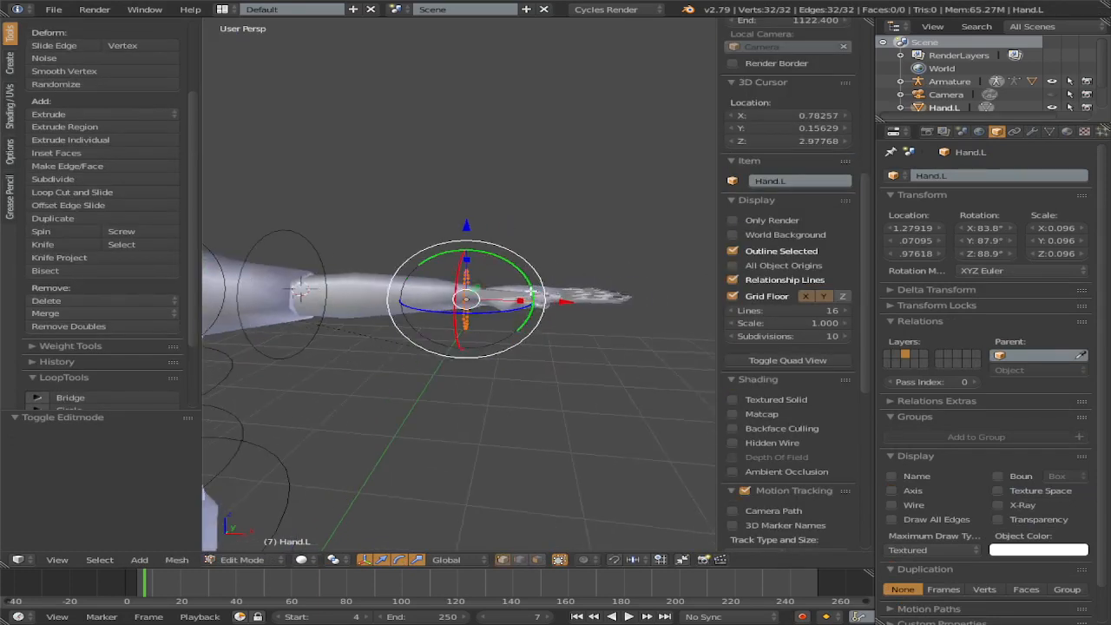
scroll(481, 273, "up", 1)
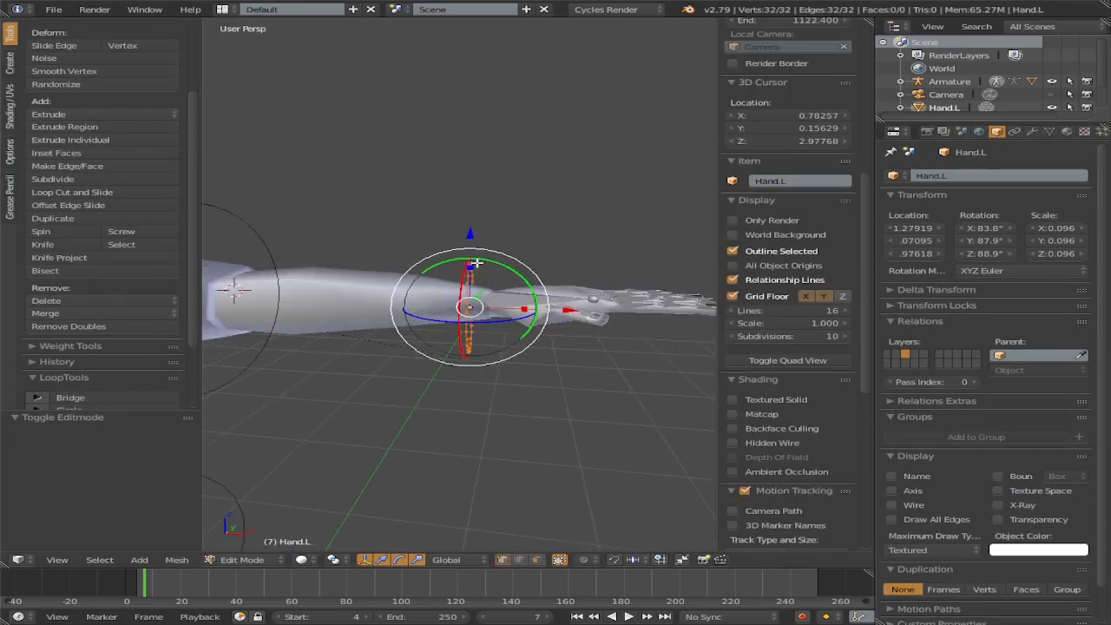
right_click(475, 264)
scroll(479, 270, "up", 3)
scroll(482, 272, "down", 2)
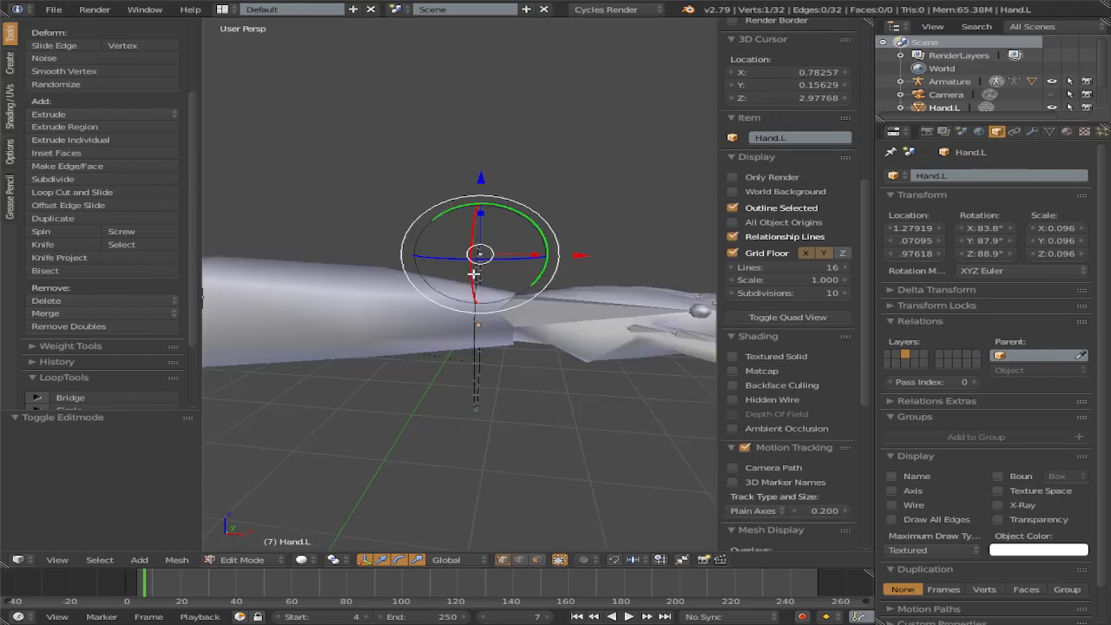
middle_click_drag(475, 272, 462, 274)
right_click(351, 243)
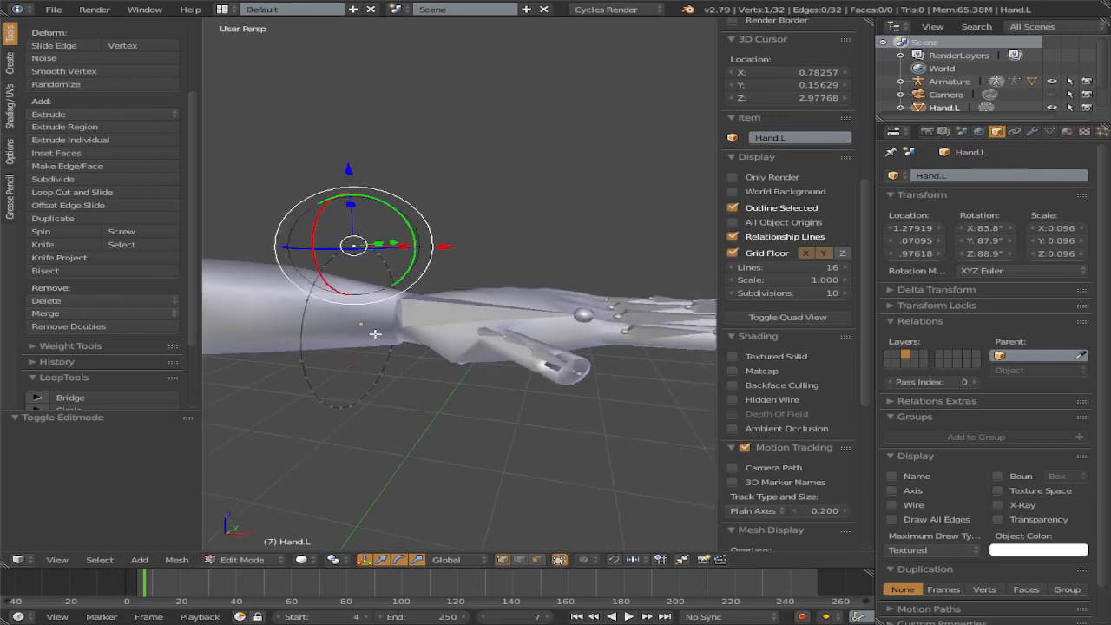
Step: Add the vertex at the bottom of the Hand.L circle to the selection and look at it from the front
right_click(349, 410, "shift")
right_click(349, 407, "shift")
right_click(354, 407, "shift")
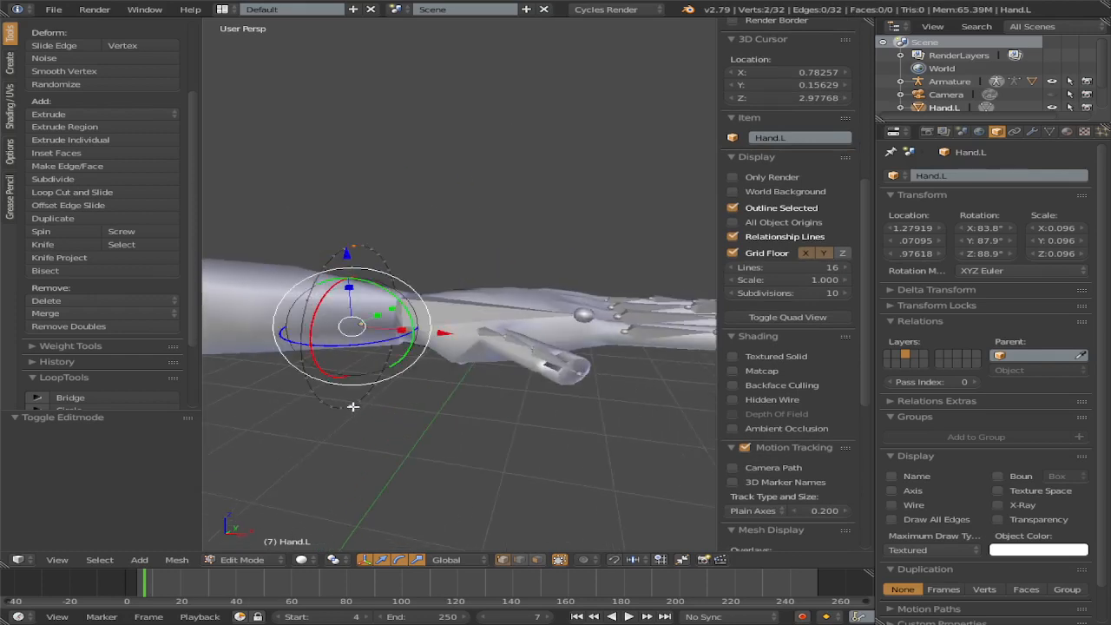
key("KP_1")
scroll(518, 337, "down", 5)
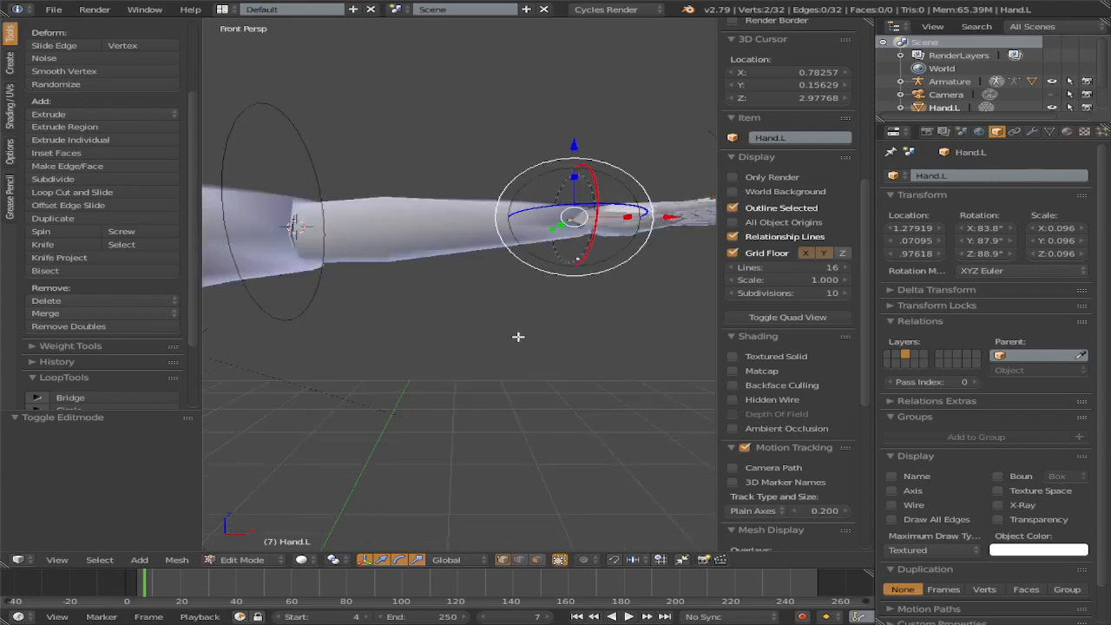
middle_click_drag(566, 315, 450, 328, "shift")
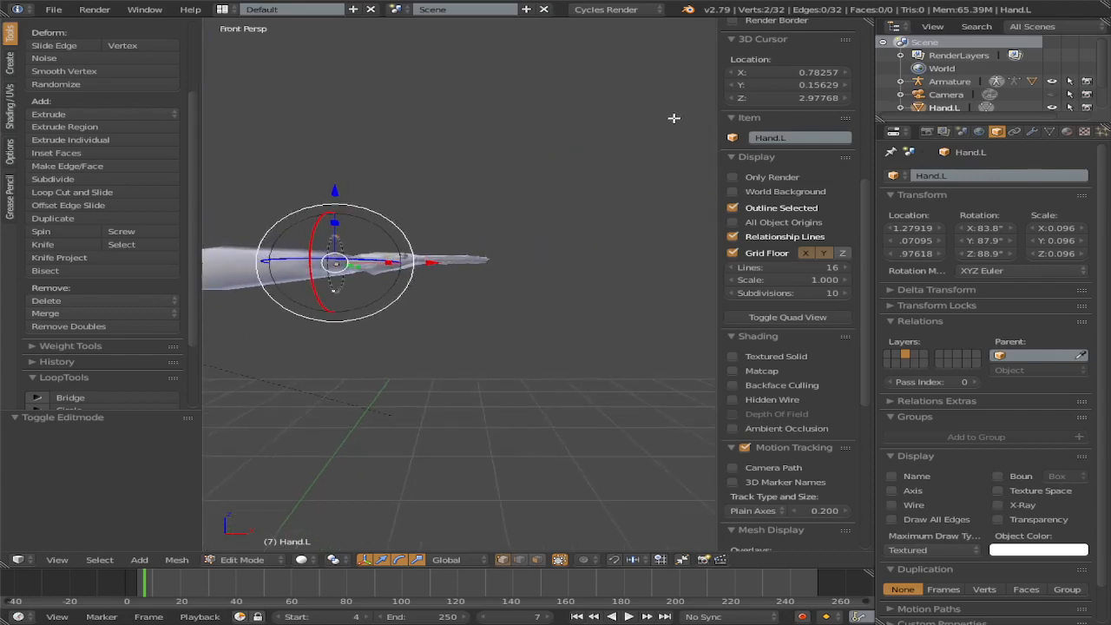
Step: Undo the accidental switch to layer 10 and the last vertex selection on the Hand.L circle
key("0")
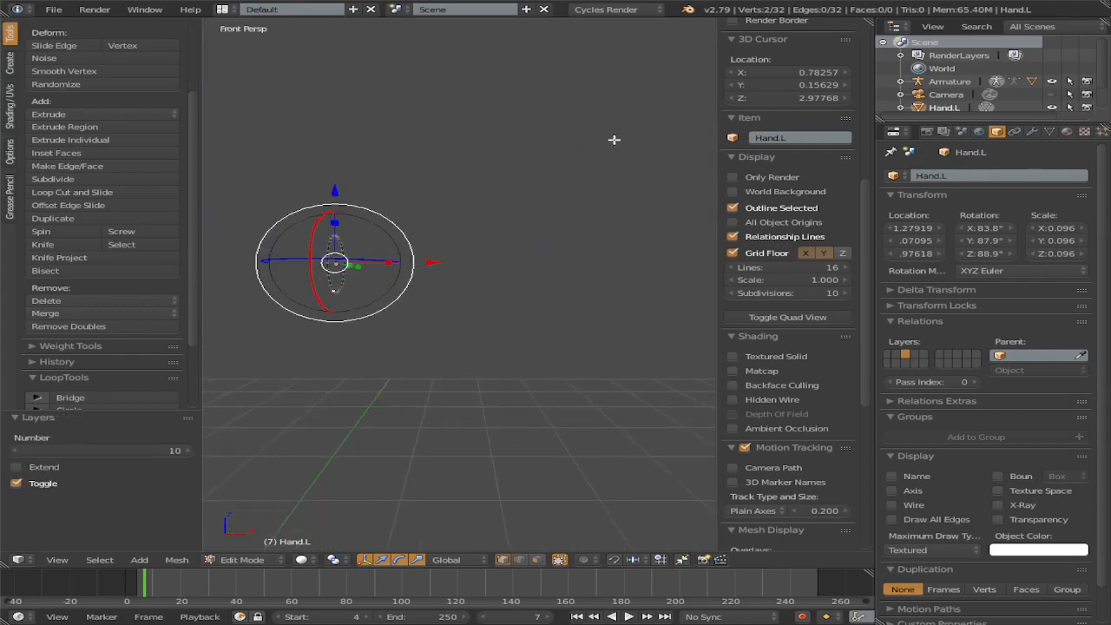
key("ctrl+z")
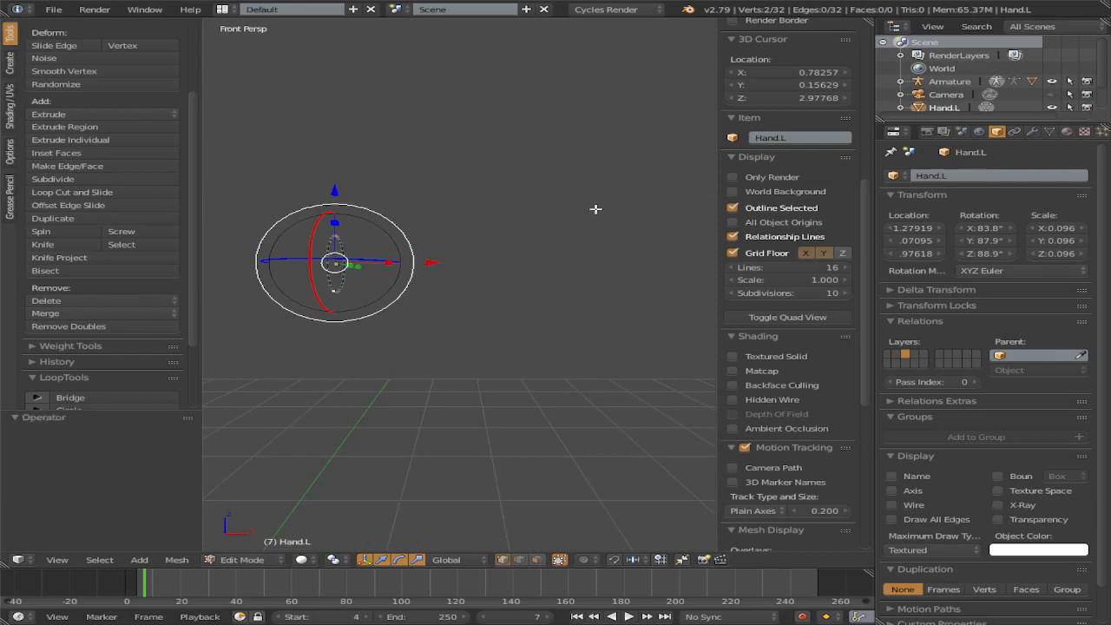
scroll(506, 353, "down", 10)
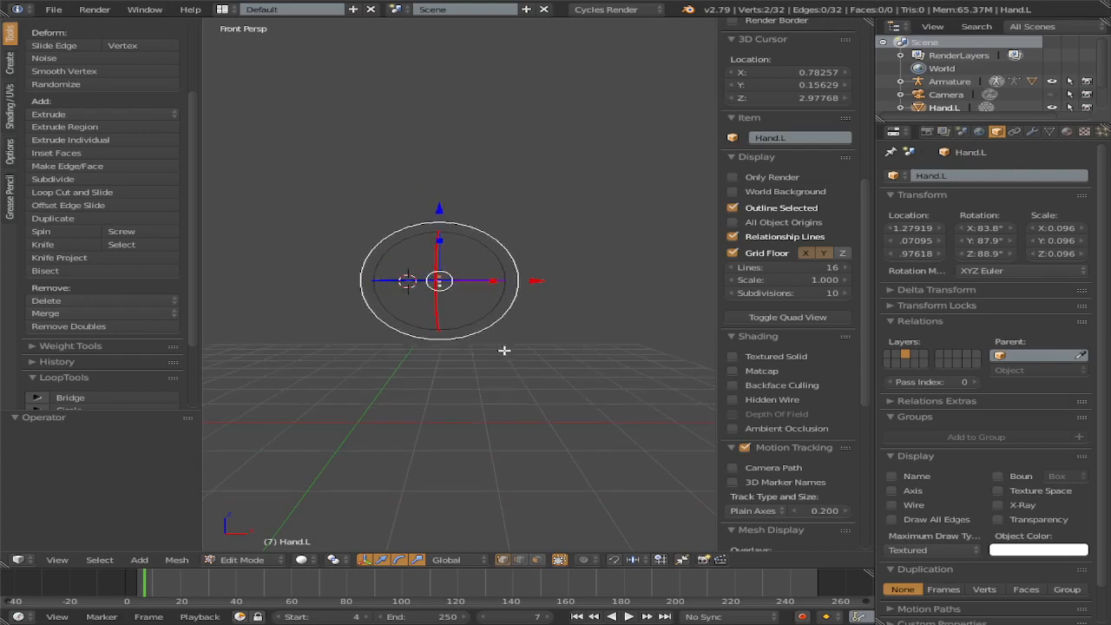
key("ctrl+z")
mouse_move(501, 348)
middle_mouse_down()
mouse_move(459, 292)
mouse_move(516, 330)
mouse_move(506, 330)
middle_mouse_up()
scroll(785, 197, "up", 1)
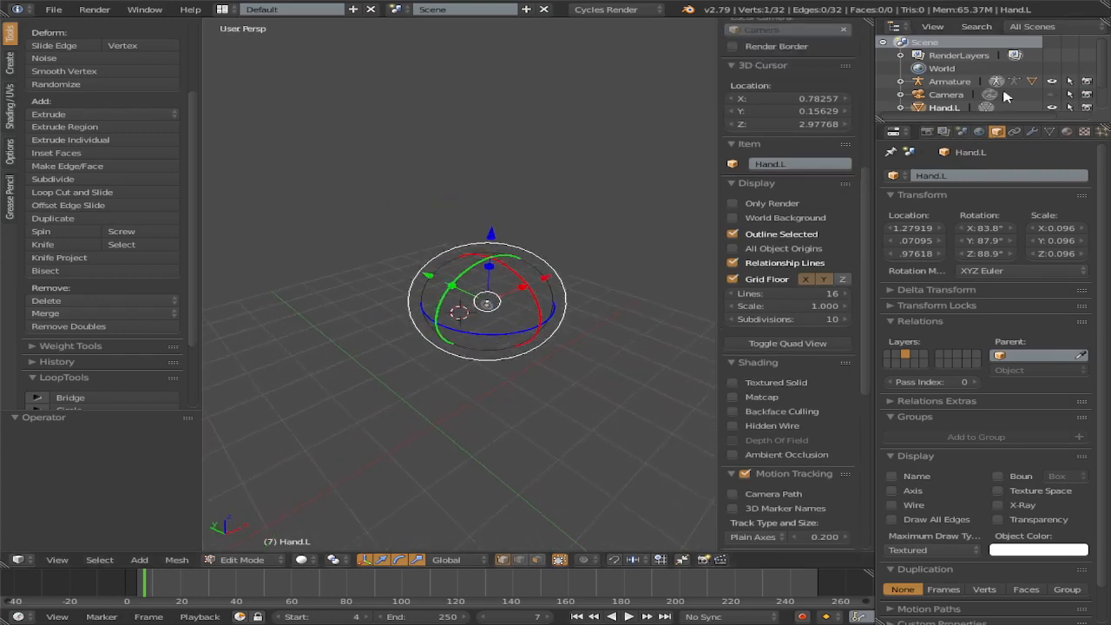
Step: Return to Object Mode and display layer 1 to examine which arm circles are on the character's layer
scroll(1005, 96, "down", 2)
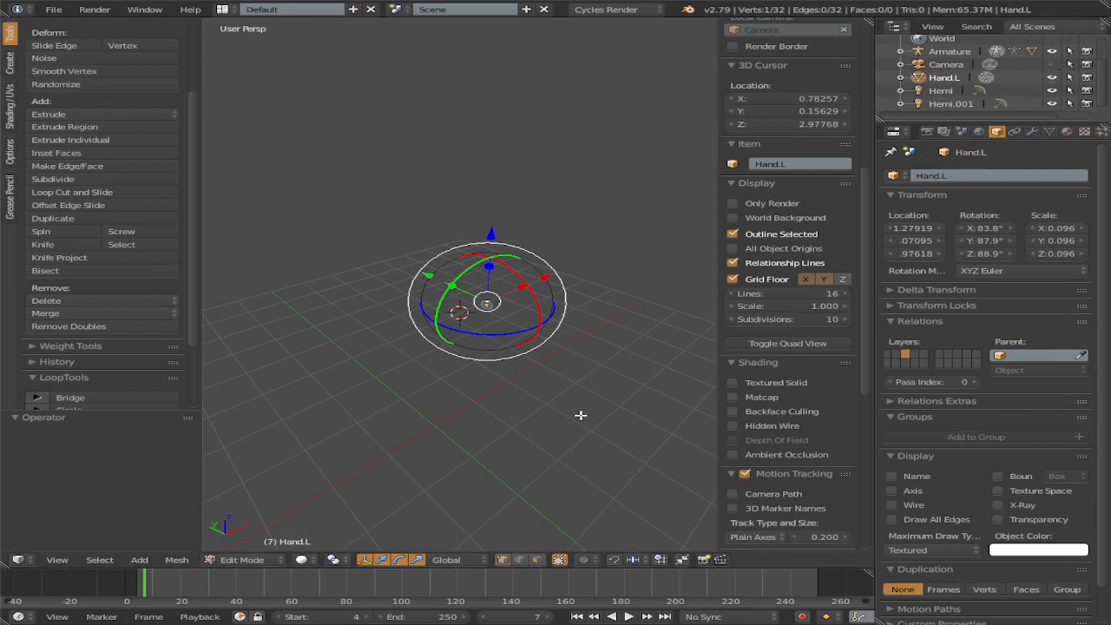
key("Tab")
scroll(553, 371, "up", 2)
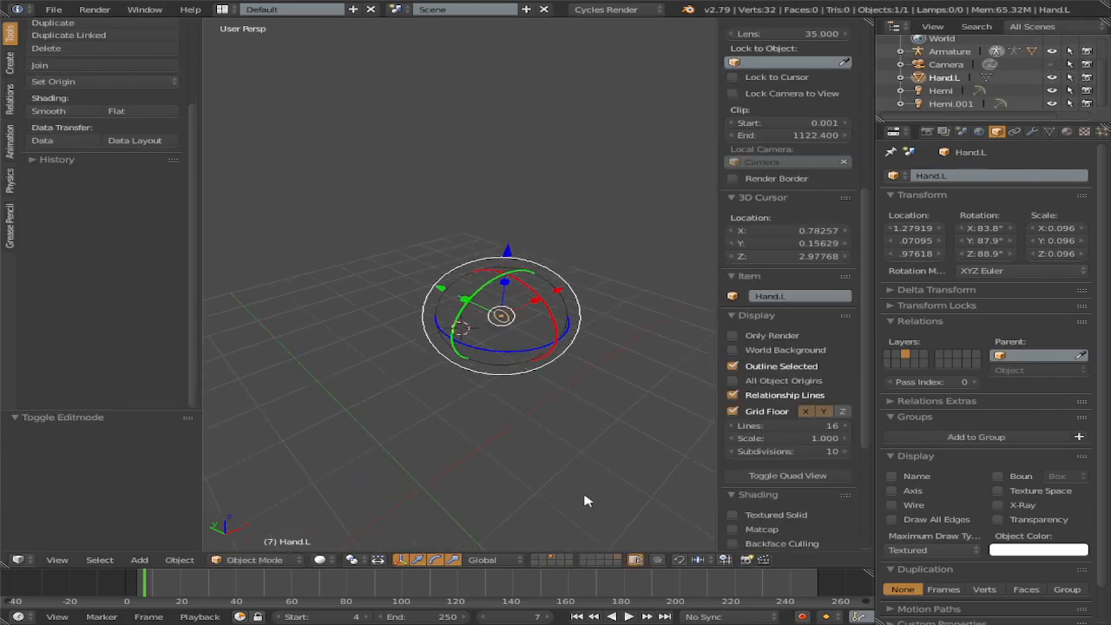
left_click(538, 557)
scroll(585, 519, "up", 3)
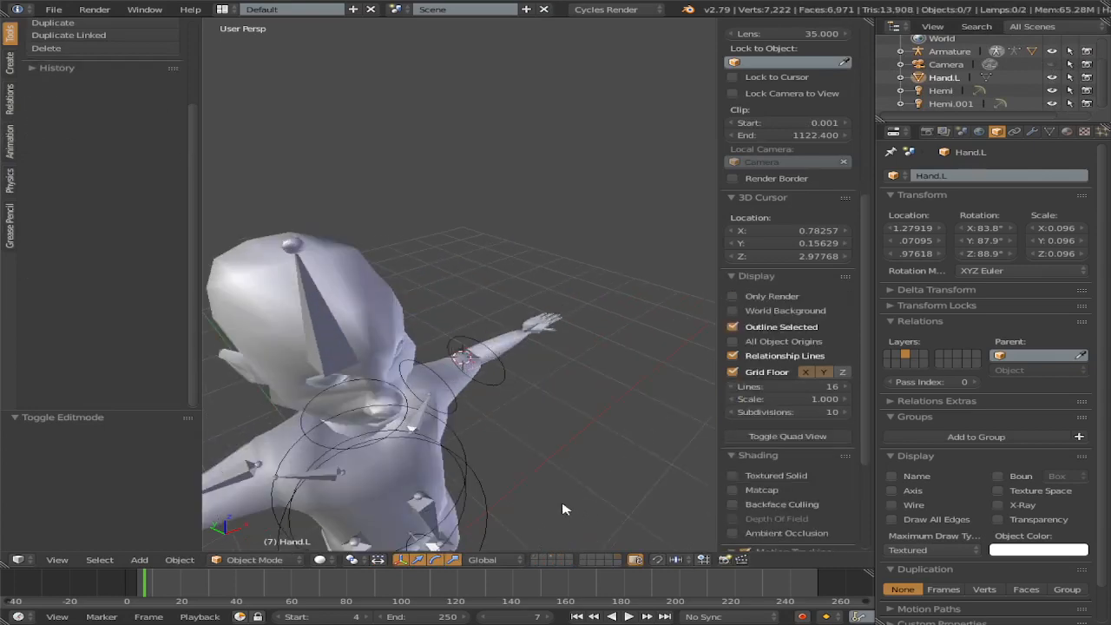
scroll(518, 482, "up", 1)
middle_click_drag(565, 508, 496, 442)
scroll(518, 481, "up", 3)
scroll(530, 478, "up", 2)
scroll(610, 427, "down", 4)
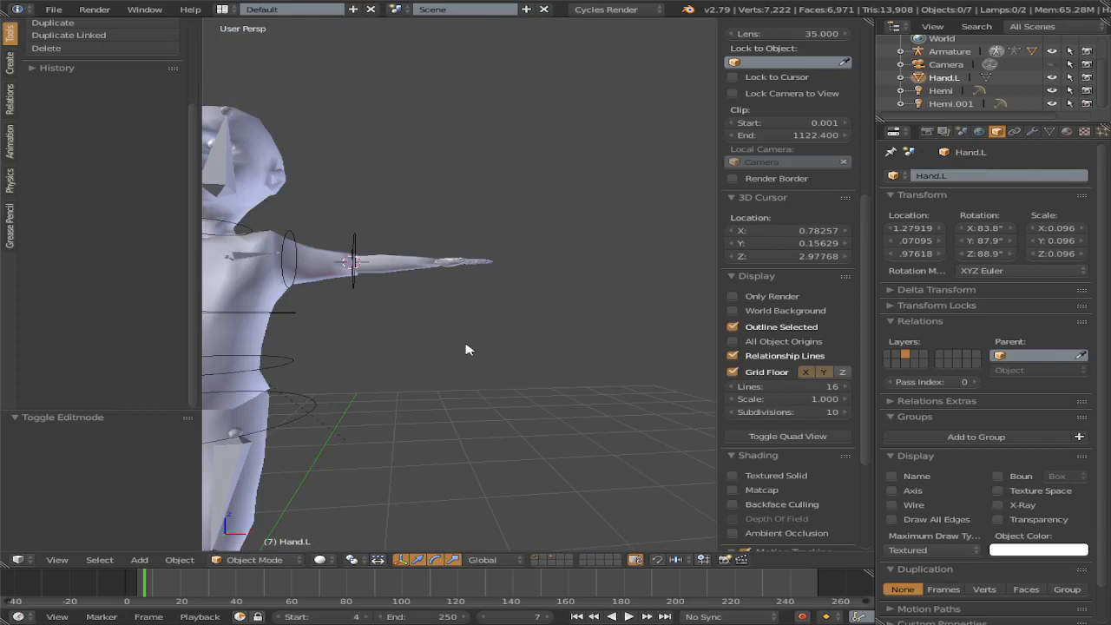
middle_click_drag(466, 350, 557, 398)
Step: Move the Hand.L circle from layer 3 to layer 1 and display layer 1 around the wrist
left_click(552, 557)
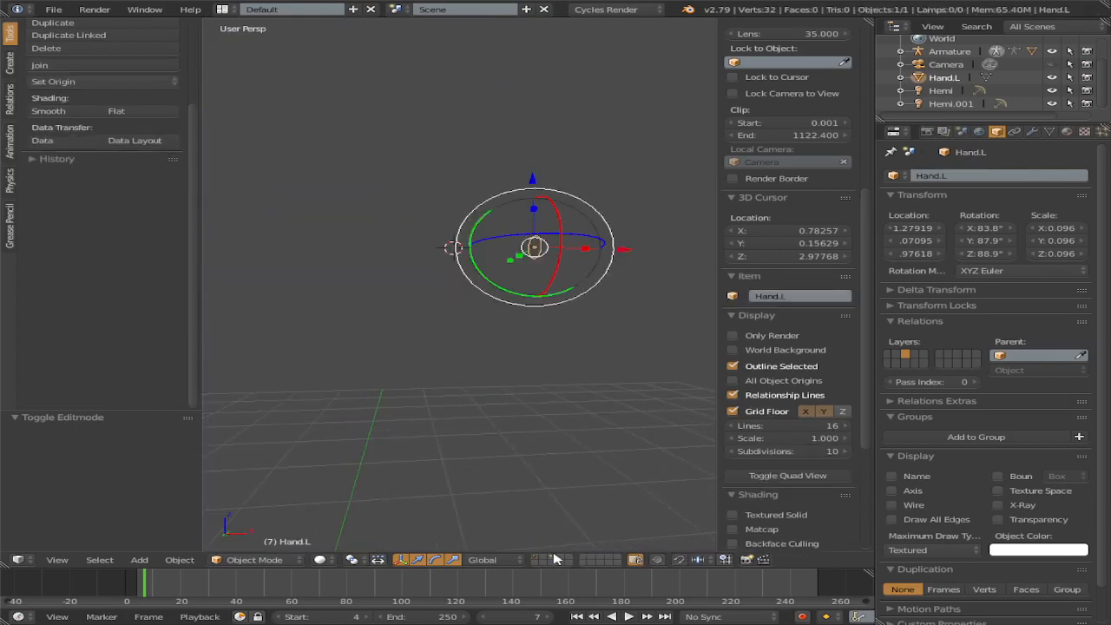
key("m")
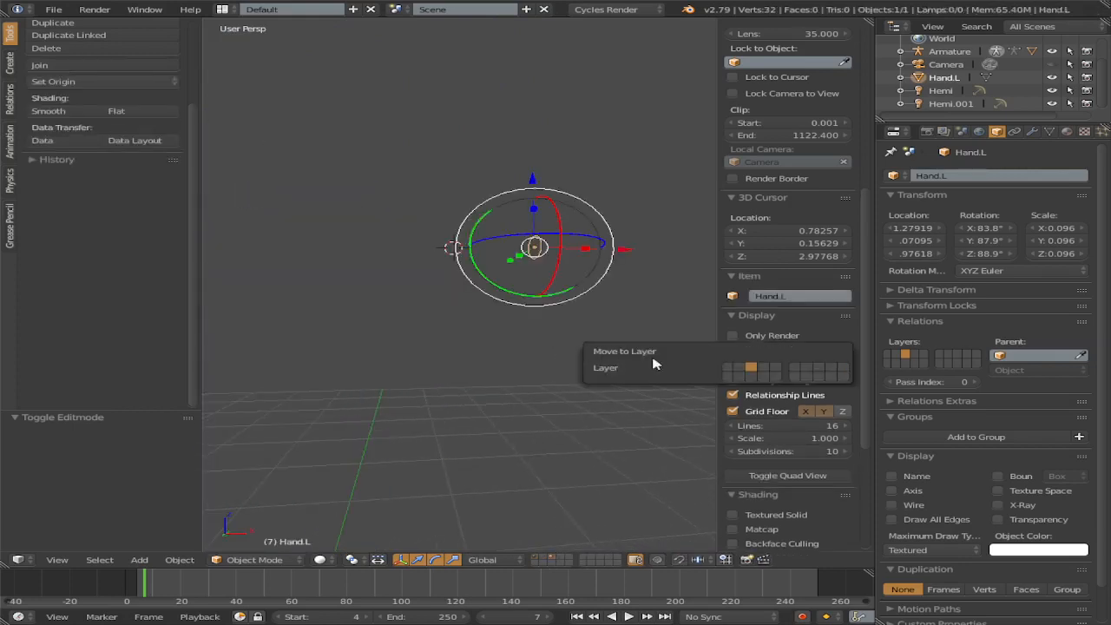
left_click(729, 368)
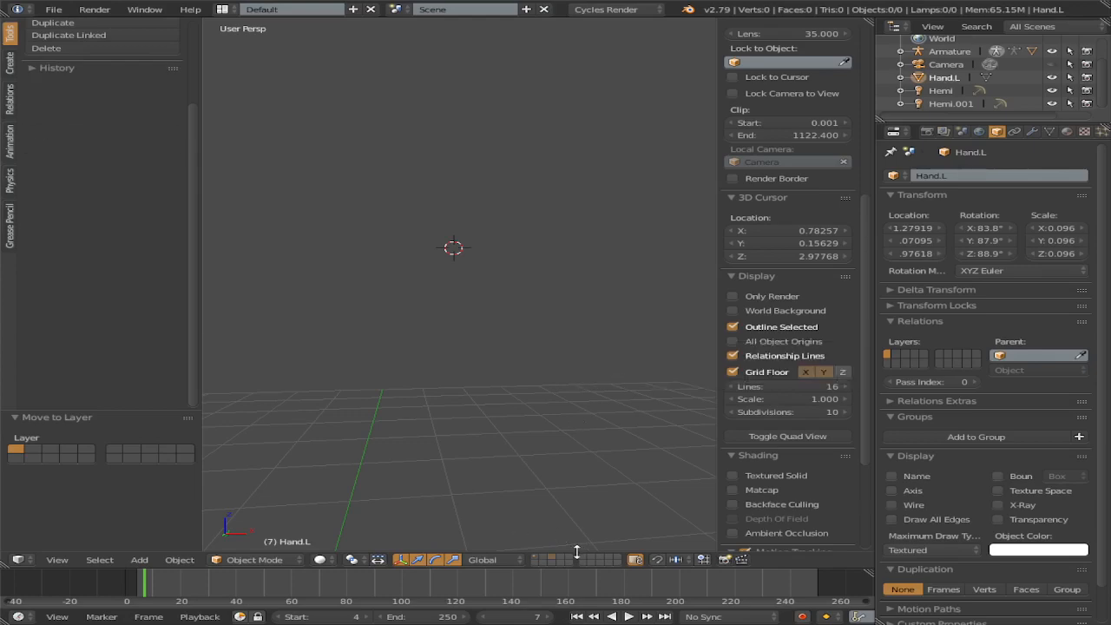
left_click(534, 558)
middle_click_drag(560, 362, 469, 330)
scroll(552, 368, "up", 5)
scroll(441, 338, "up", 3)
scroll(443, 337, "up", 3)
scroll(469, 329, "up", 1)
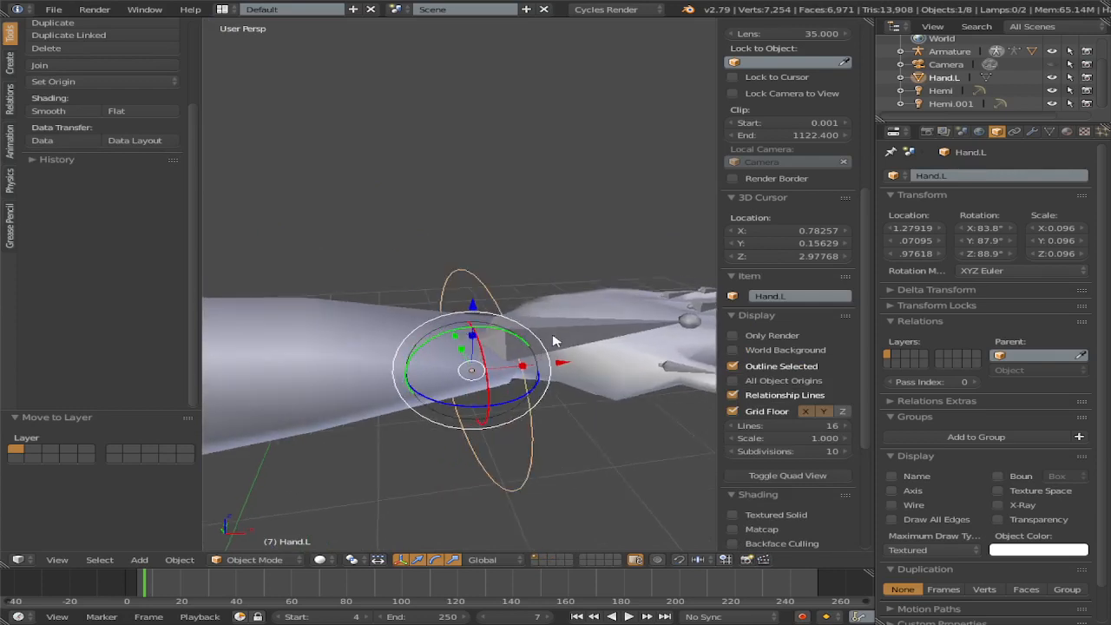
key("o")
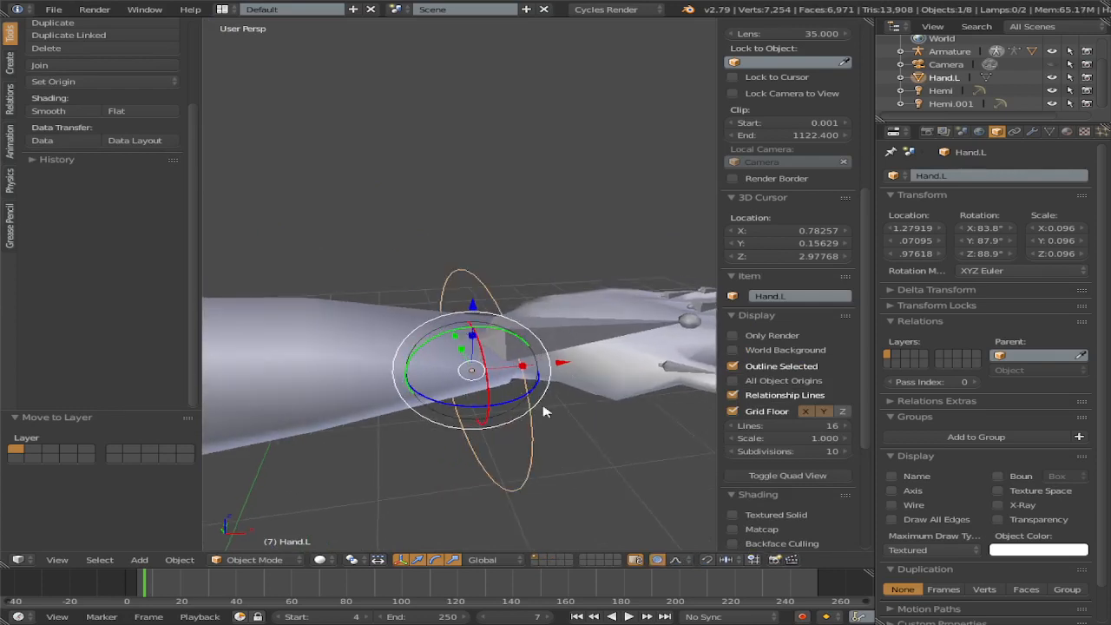
key("Tab")
middle_click_drag(513, 389, 508, 382)
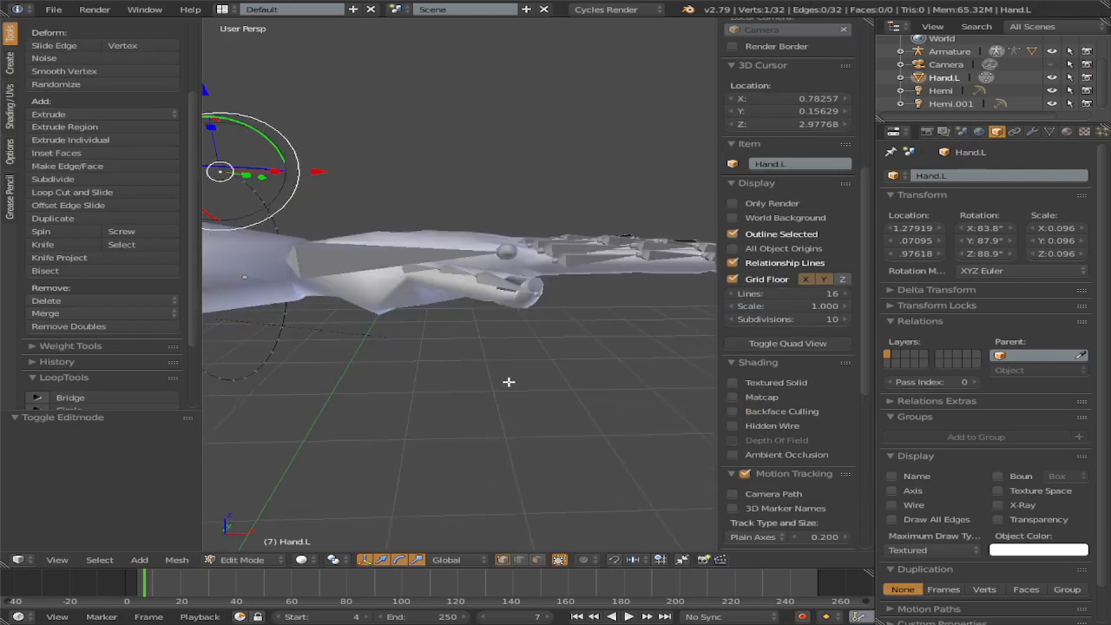
key("Tab")
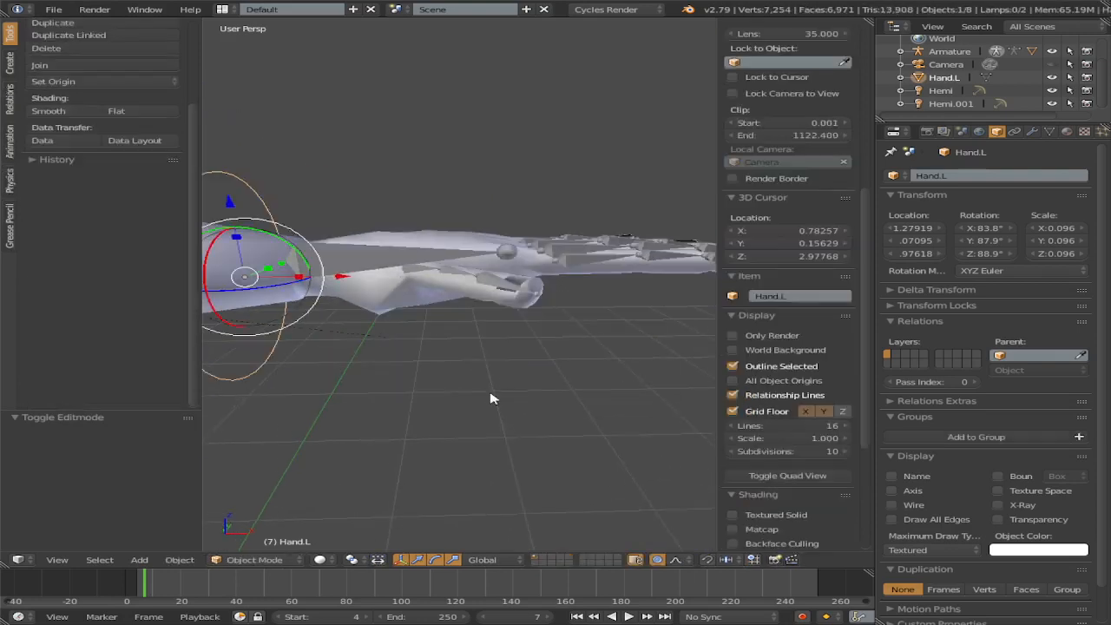
key("0")
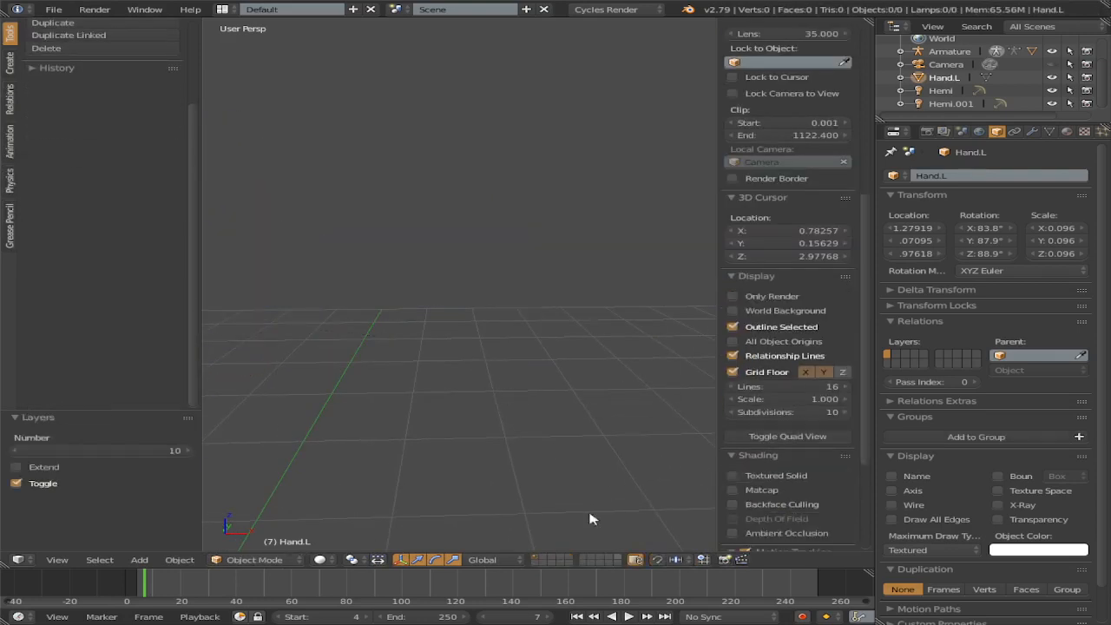
left_click(536, 559)
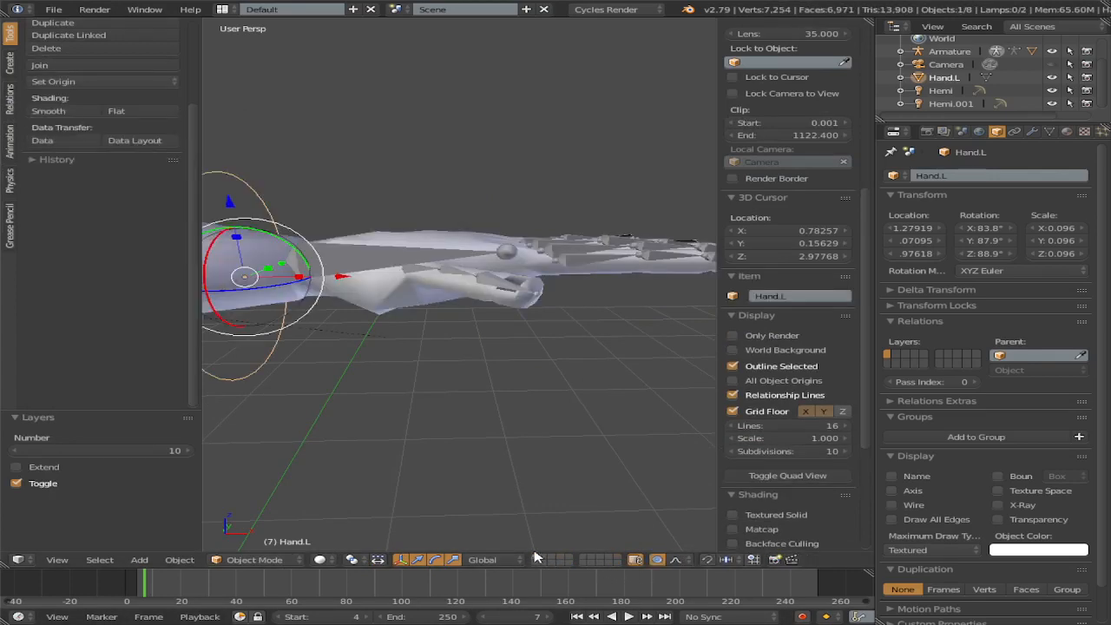
left_click(656, 561)
Step: In Edit Mode, add a vertex near the bottom of the Hand.L circle to the selection and enable proportional editing
middle_click_drag(386, 335, 438, 329)
scroll(385, 325, "up", 4)
scroll(384, 325, "down", 2)
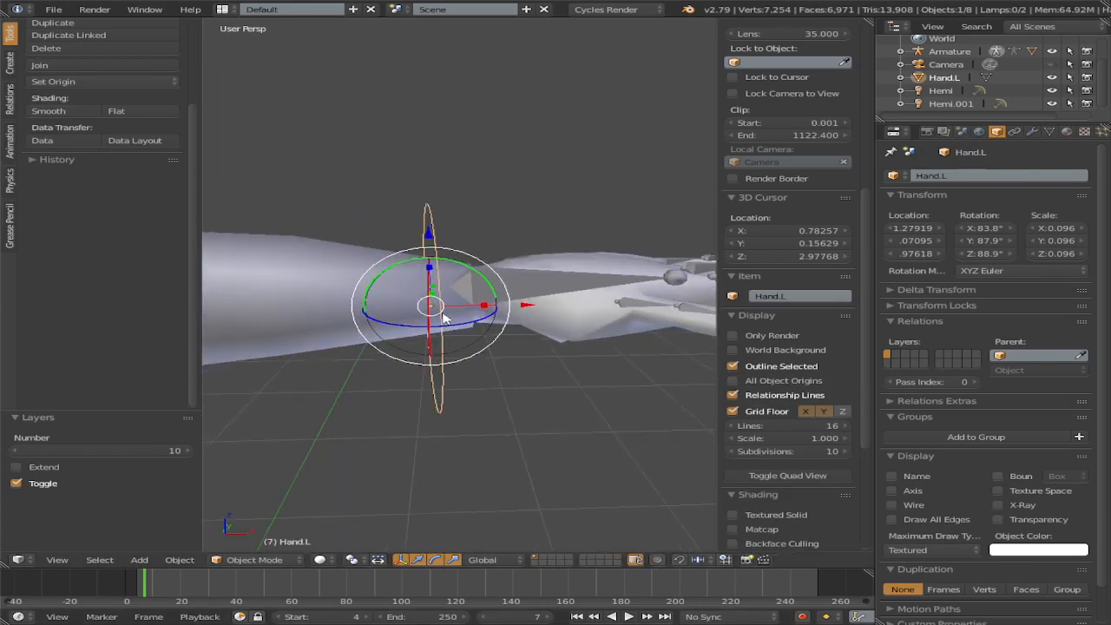
key("Tab")
right_click(433, 397, "shift")
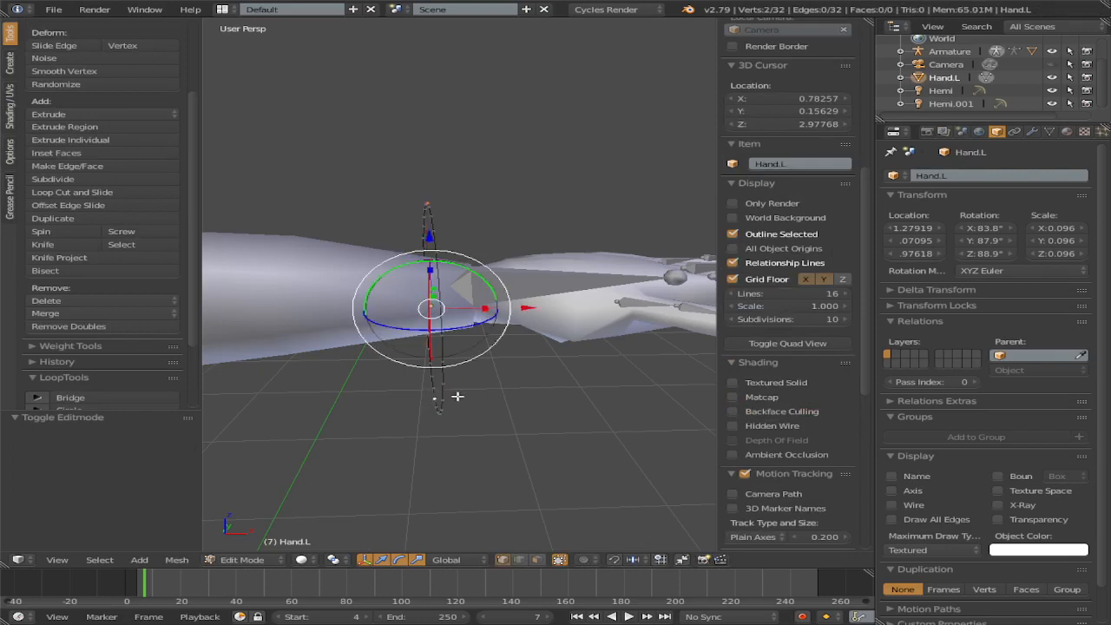
key("o")
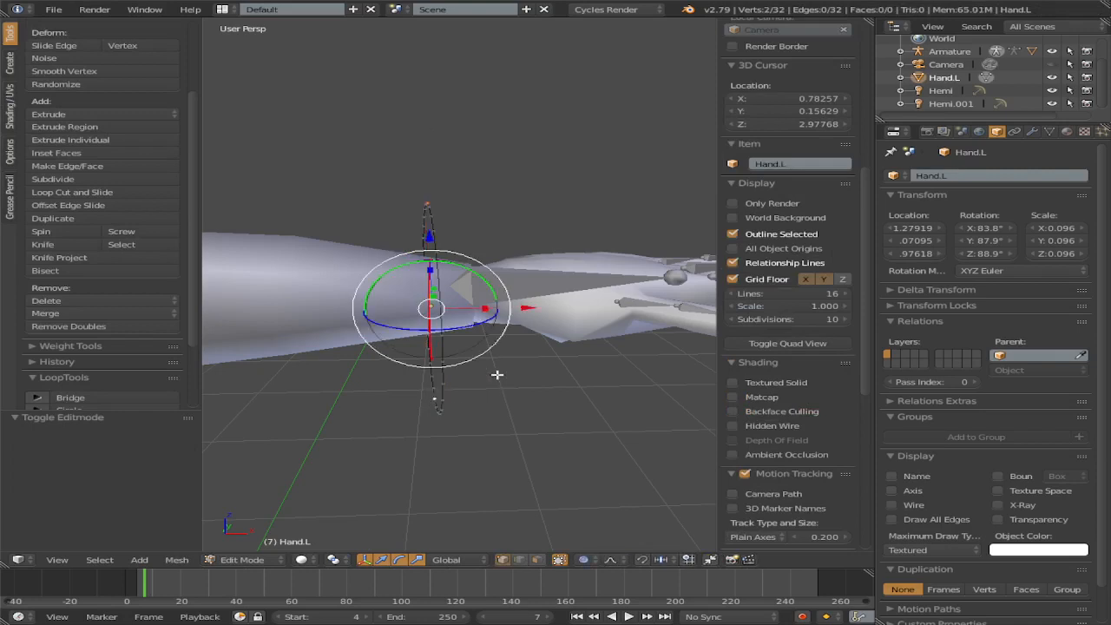
Step: Return to Object Mode and start the Screencast Keys display
scroll(775, 387, "down", 8)
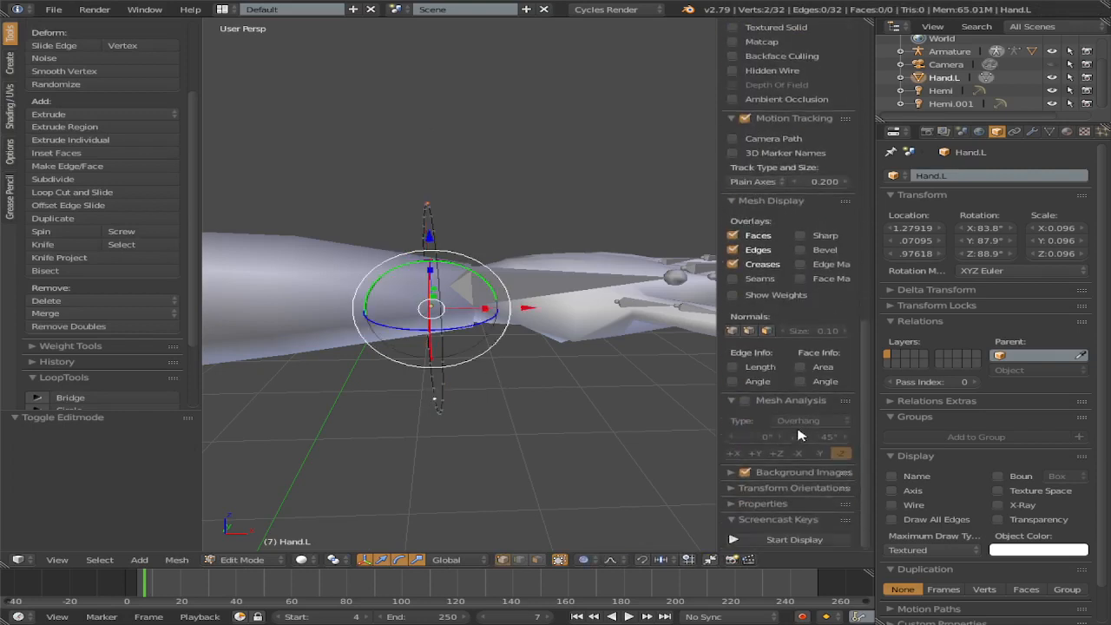
key("Tab")
left_click(745, 383)
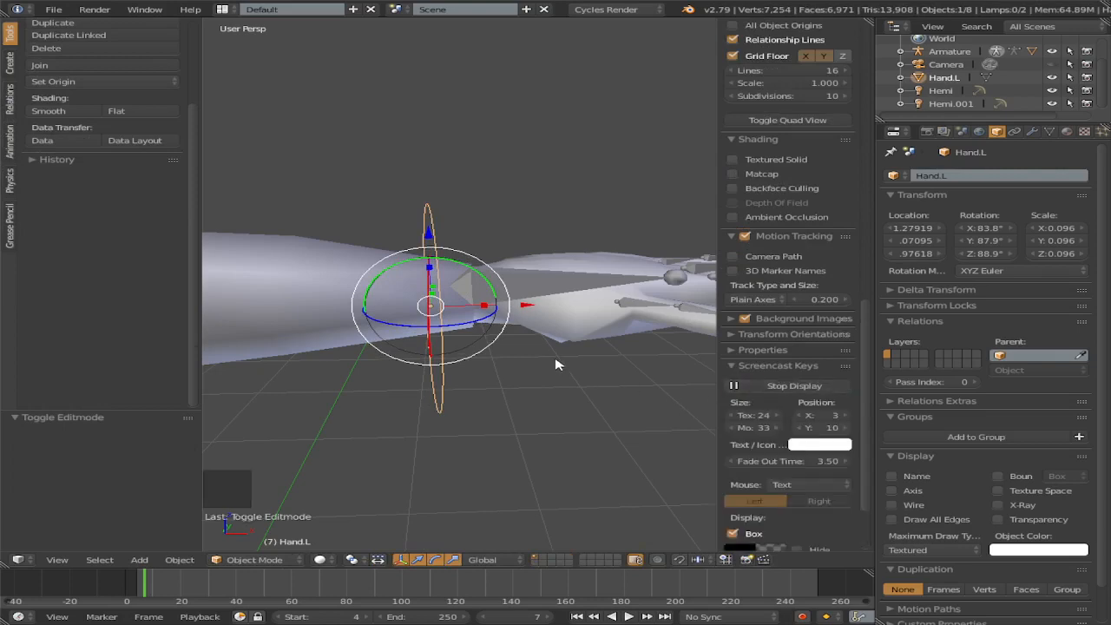
Step: Hide the tool shelf and the properties sidebar to enlarge the viewport around the left wrist
key("t")
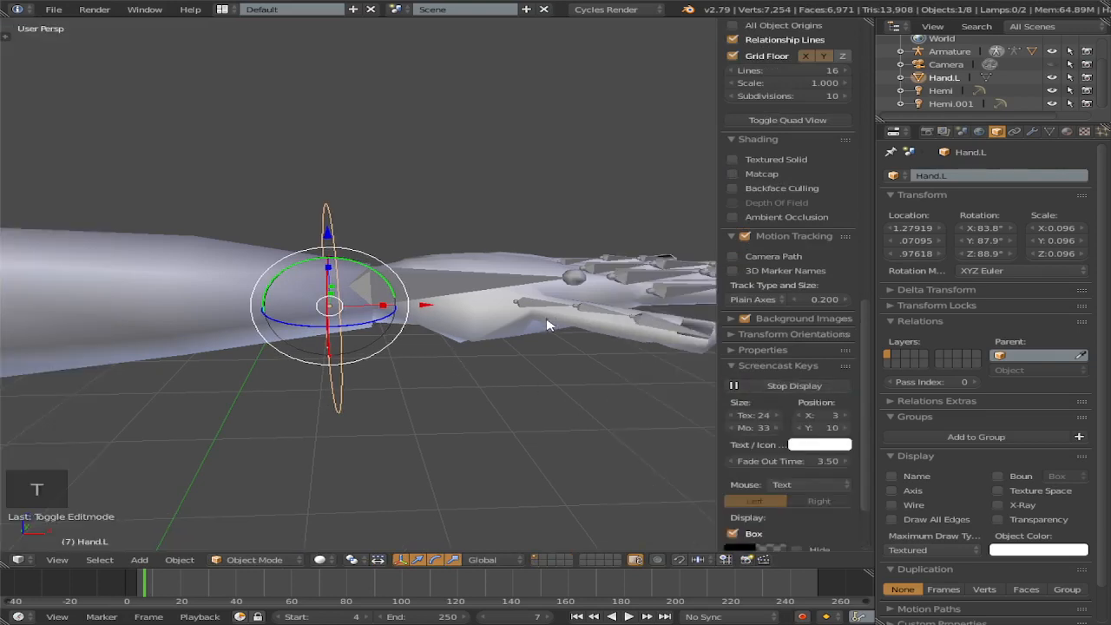
scroll(461, 326, "up", 1)
scroll(462, 327, "down", 1)
key("n")
key("n")
key("n")
scroll(460, 328, "down", 1)
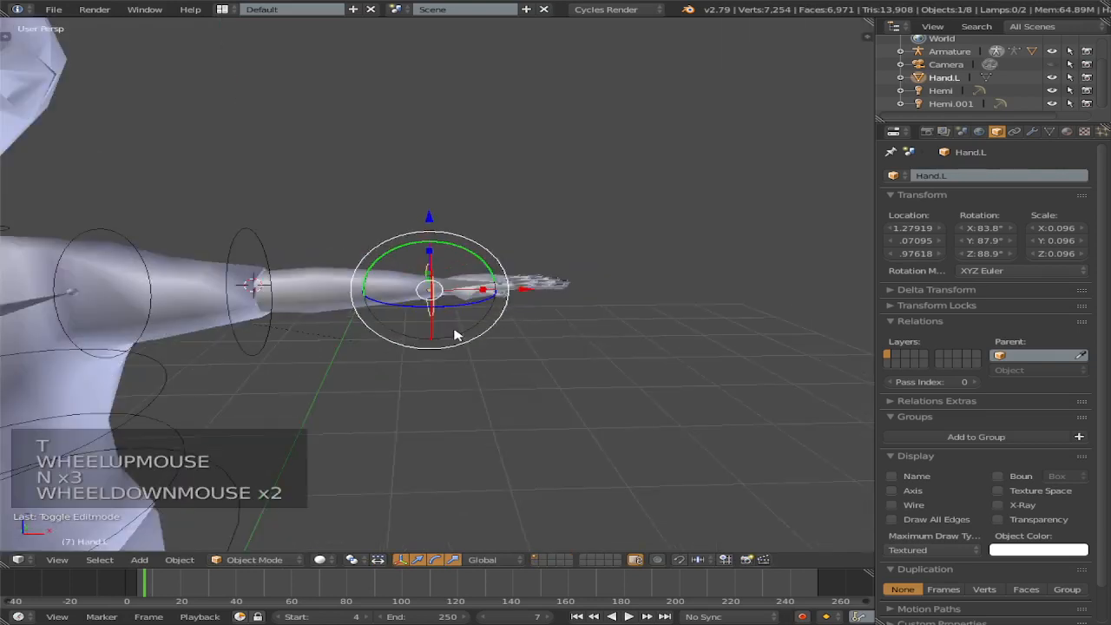
scroll(469, 334, "up", 2)
scroll(495, 337, "up", 1, "shift")
middle_click_drag(508, 355, 473, 317, "shift")
scroll(399, 330, "up", 1)
scroll(399, 329, "up", 1, "shift")
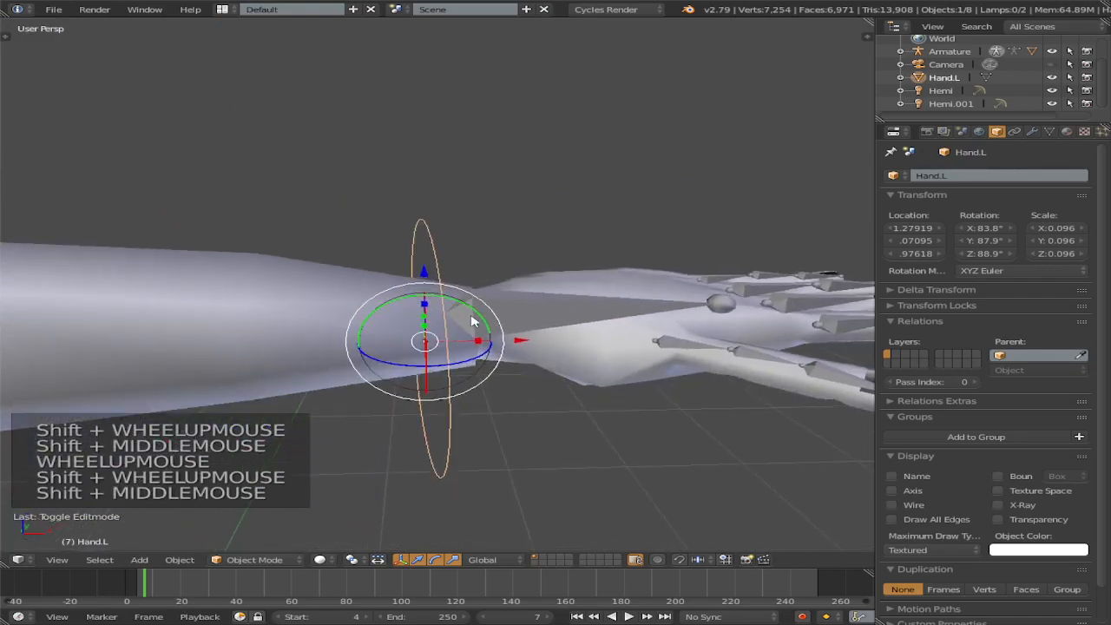
Step: In Edit Mode, pull the two selected Hand.L circle vertices along X toward the fingertips with proportional editing
key("Tab")
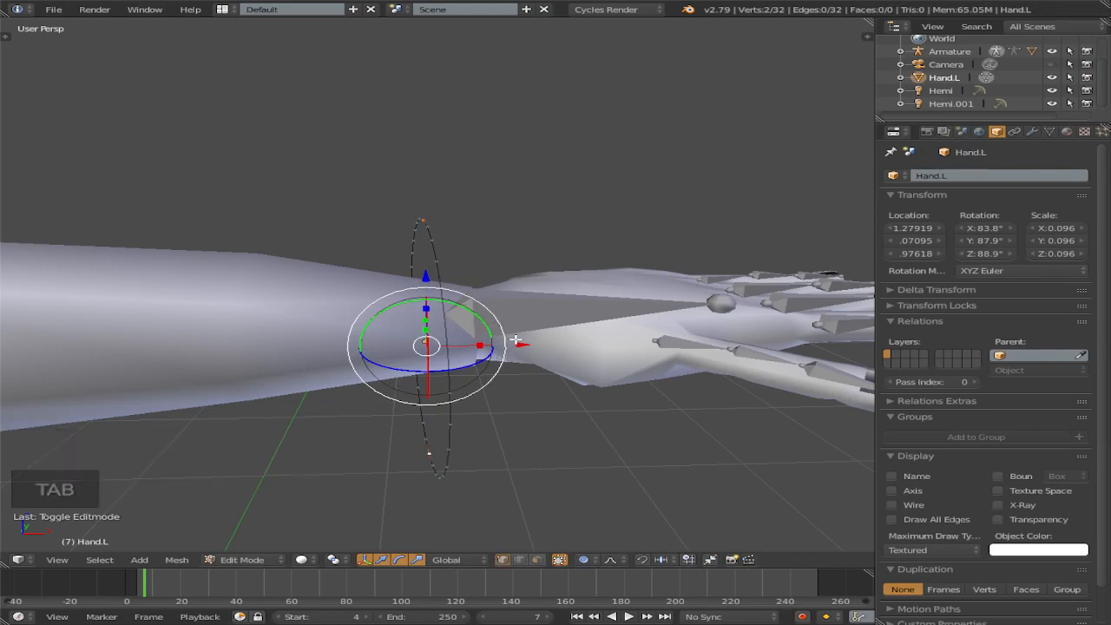
left_click_drag(516, 340, 853, 326)
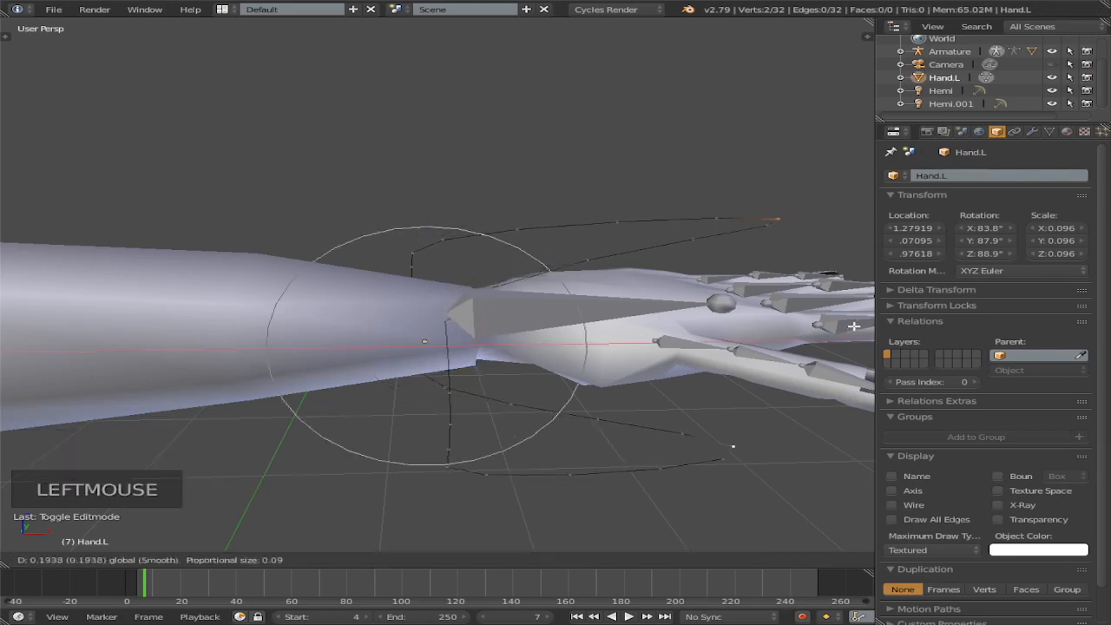
left_click(95, 332)
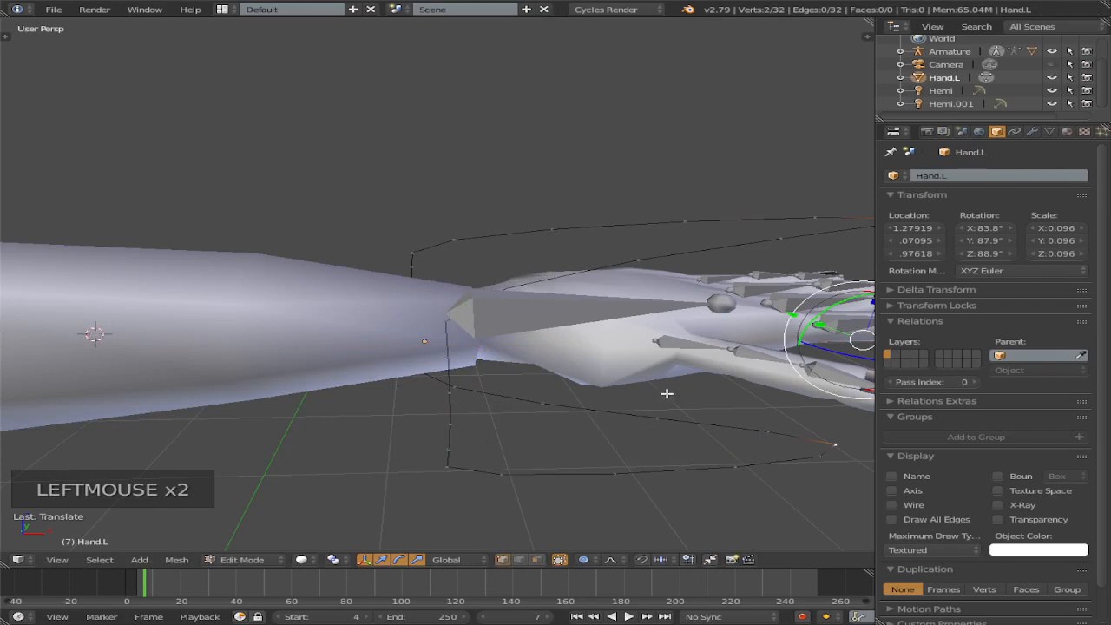
scroll(668, 389, "down", 2)
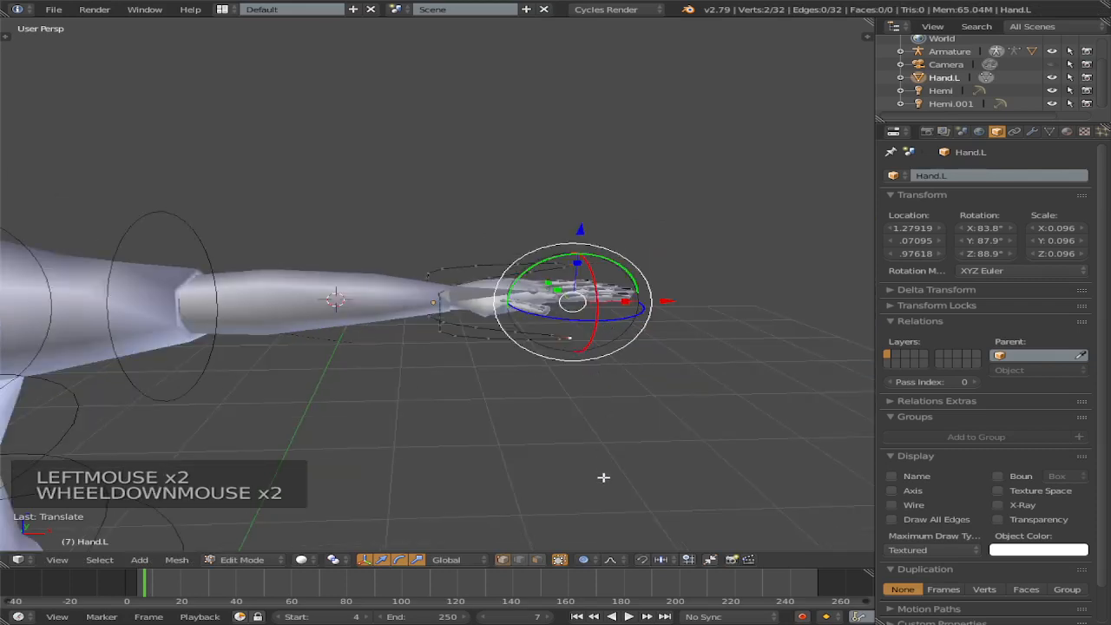
Step: Scale the two selected vertices of the Hand.L circle closer together over the fingers
key("s")
key("s")
key("s")
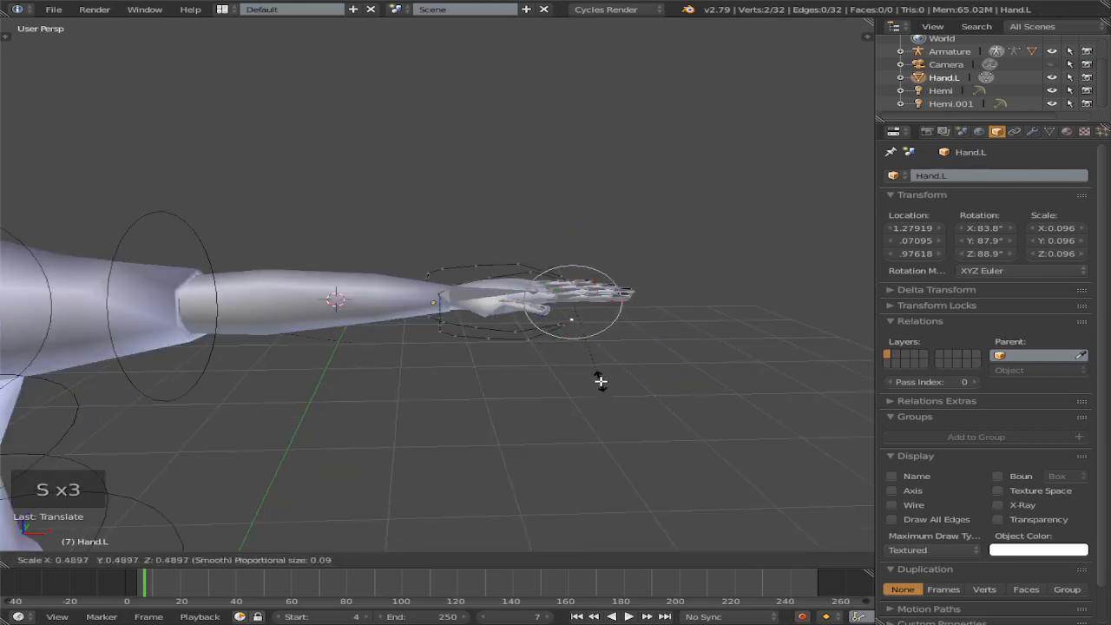
left_click(605, 390)
scroll(447, 330, "up", 2)
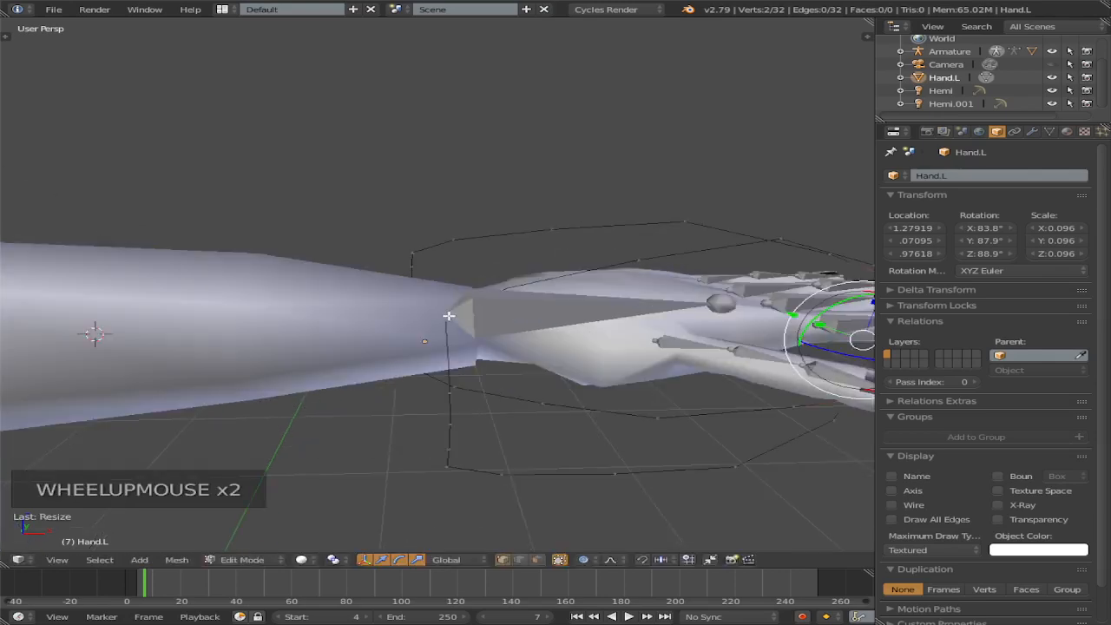
Step: Scale the two selected Hand.L vertices up by about 1.64 with proportional editing
scroll(449, 316, "down", 2)
scroll(605, 357, "down", 2)
middle_click_drag(605, 356, 577, 404)
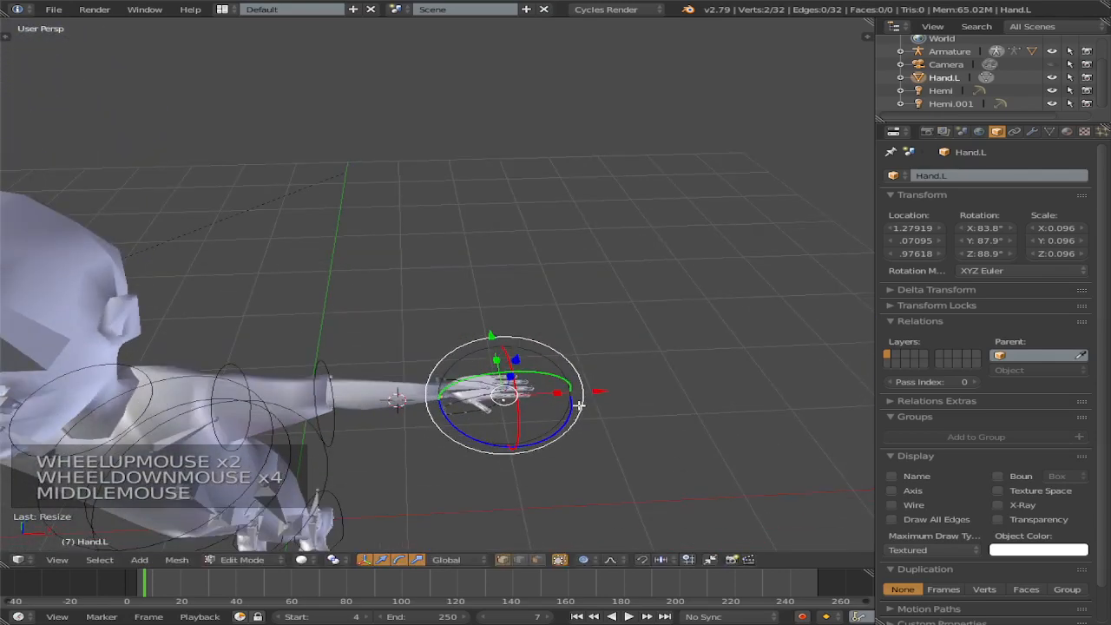
scroll(576, 374, "up", 2)
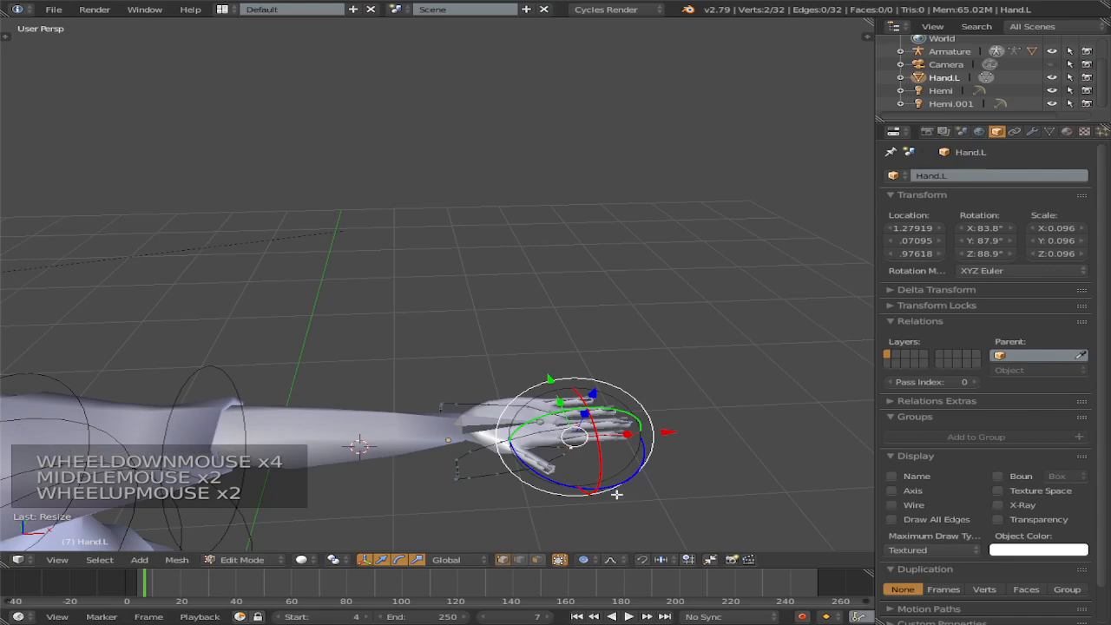
key("s")
key("s")
key("s")
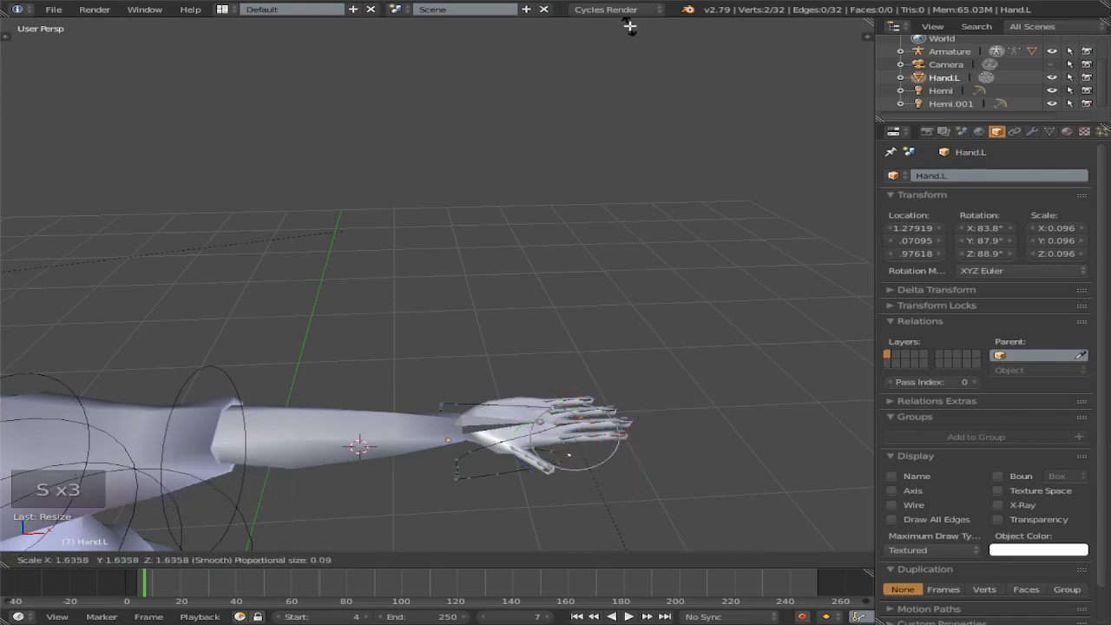
left_click(630, 27)
scroll(528, 280, "down", 2)
middle_click_drag(528, 280, 506, 257)
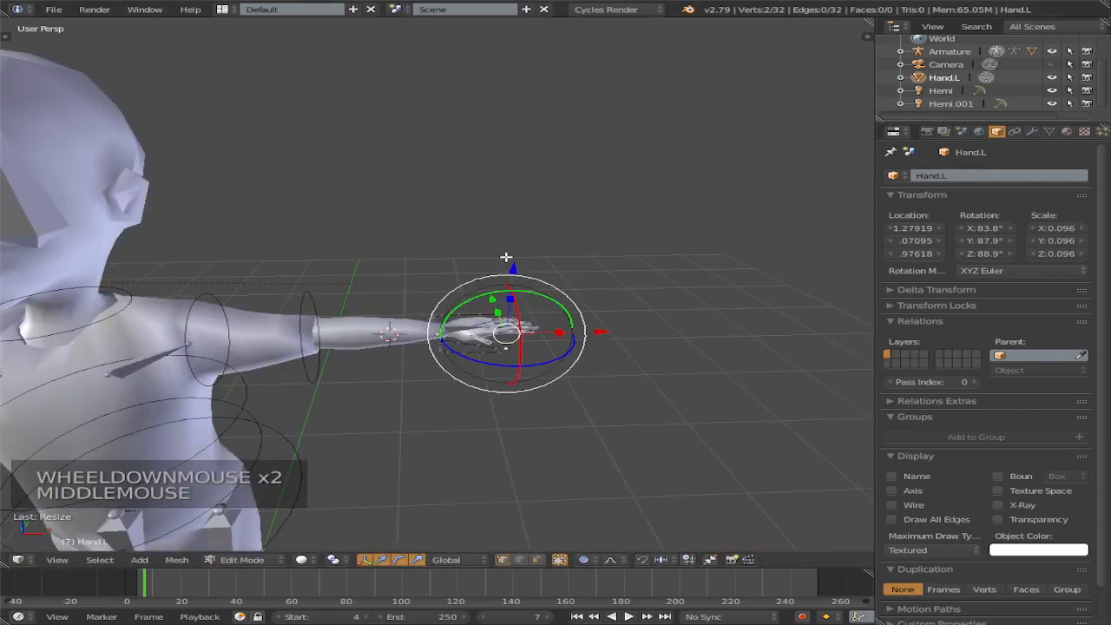
Step: Examine the reshaped Hand.L control around the hand from several angles in Object Mode and Edit Mode
key("Tab")
scroll(546, 345, "up", 3)
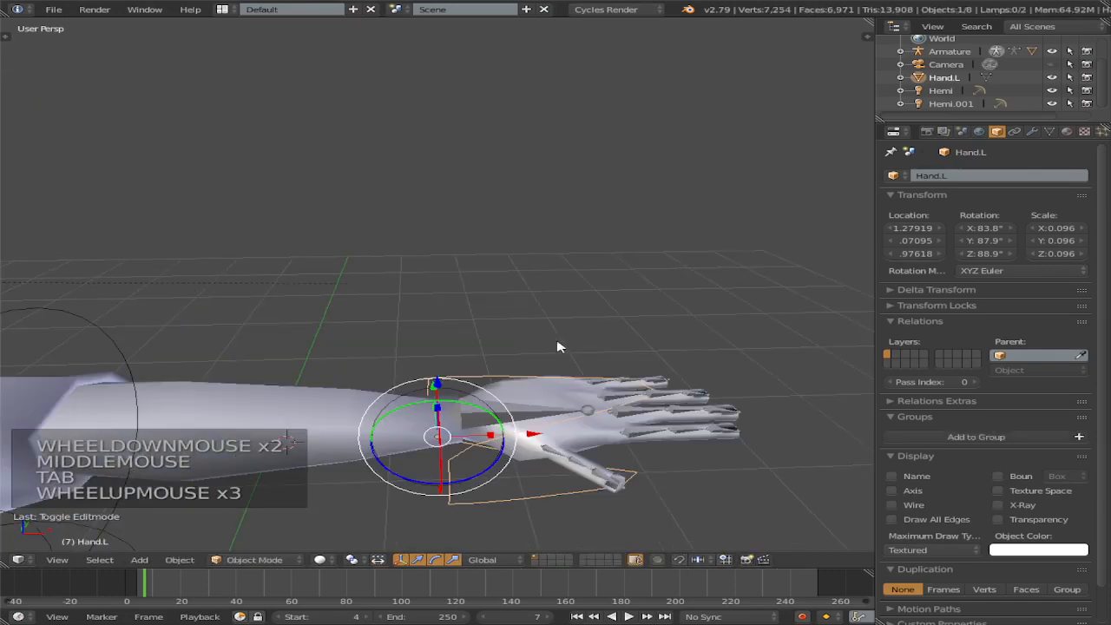
scroll(586, 375, "down", 2)
middle_click_drag(573, 365, 546, 342)
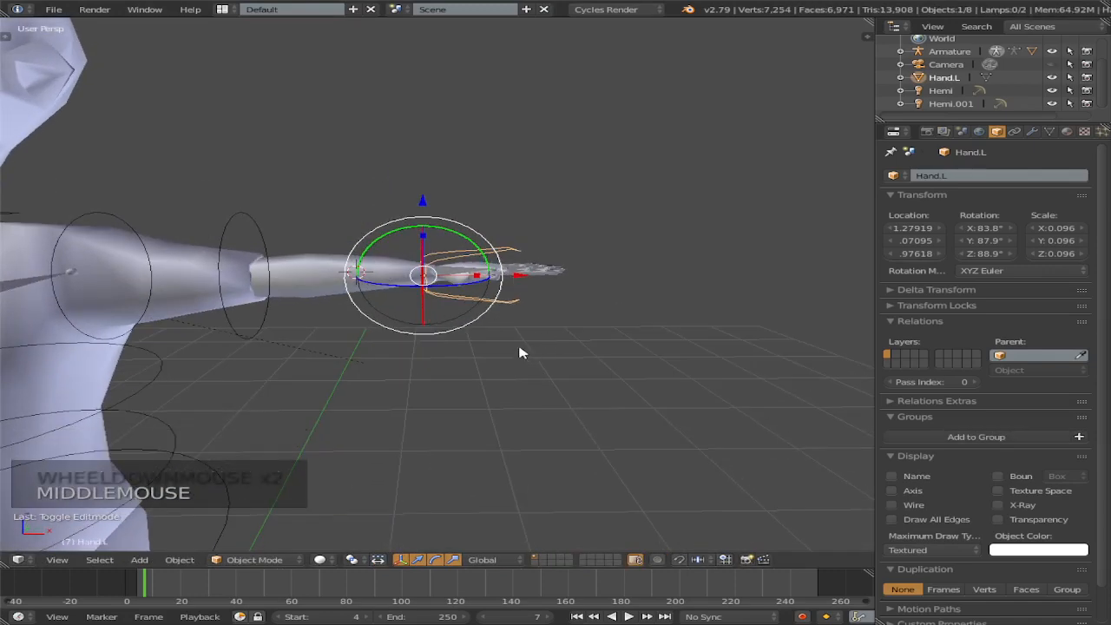
scroll(487, 308, "up", 2)
key("Tab")
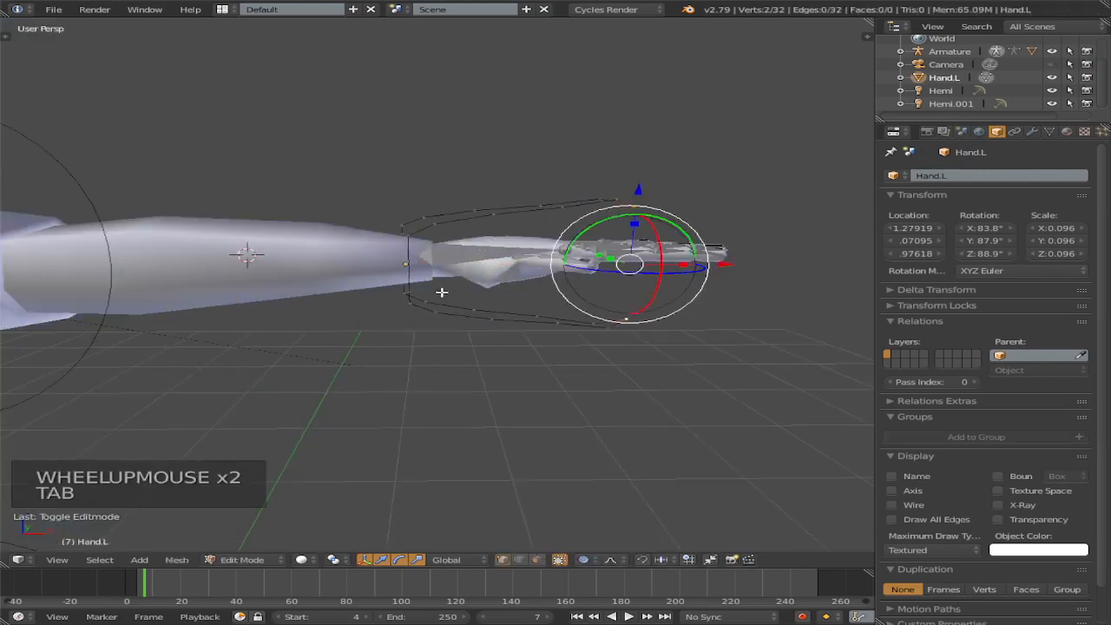
scroll(465, 280, "up", 1)
scroll(523, 287, "down", 2)
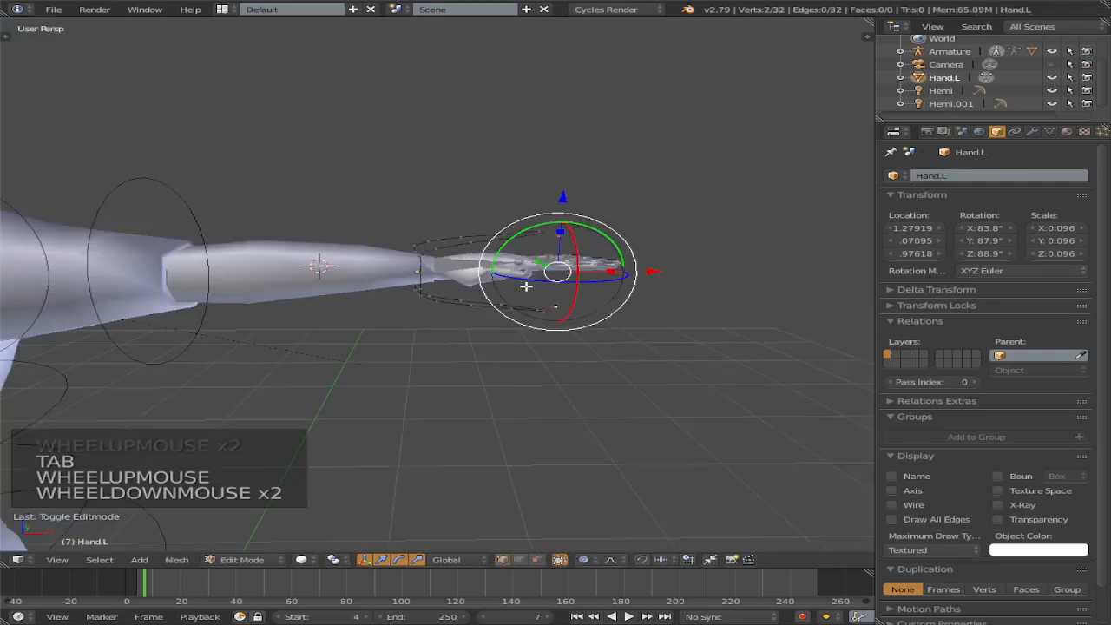
Step: Return to Object Mode and delete the Hand.L circle
key("Tab")
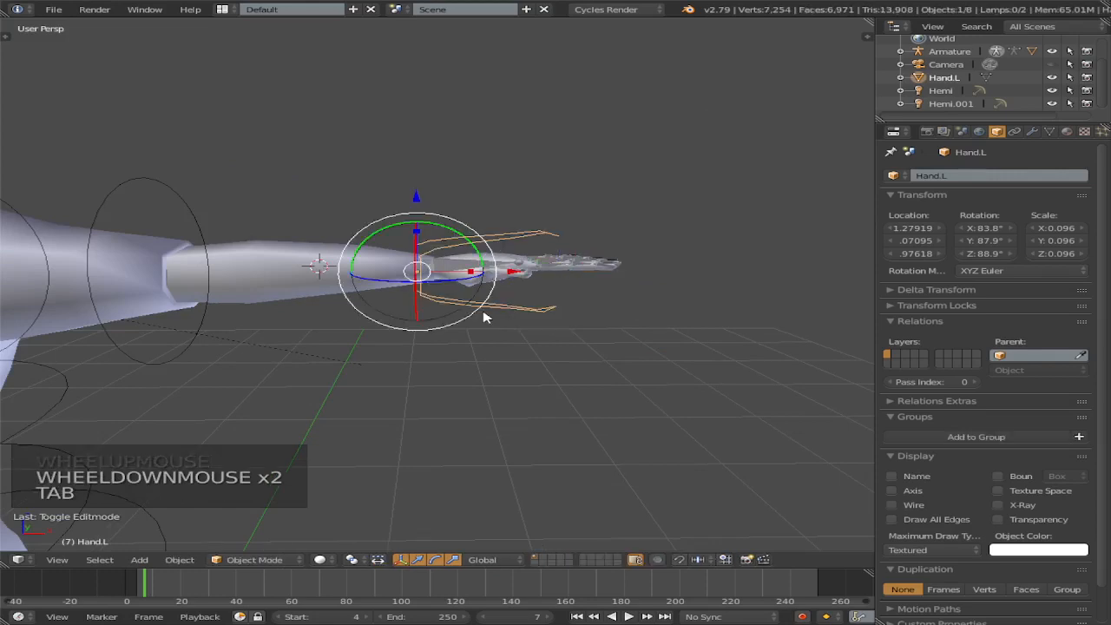
key("x")
left_click(441, 308)
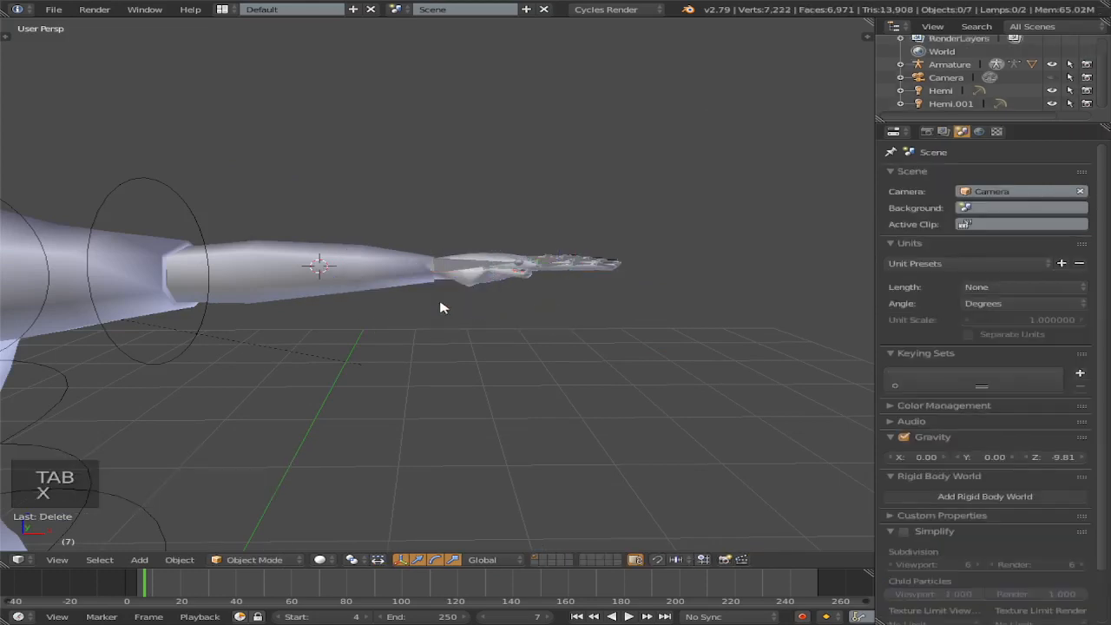
Step: Select the Hand.L bone of the armature and enter Edit Mode at the wrist
right_click(435, 263)
scroll(451, 273, "up", 3)
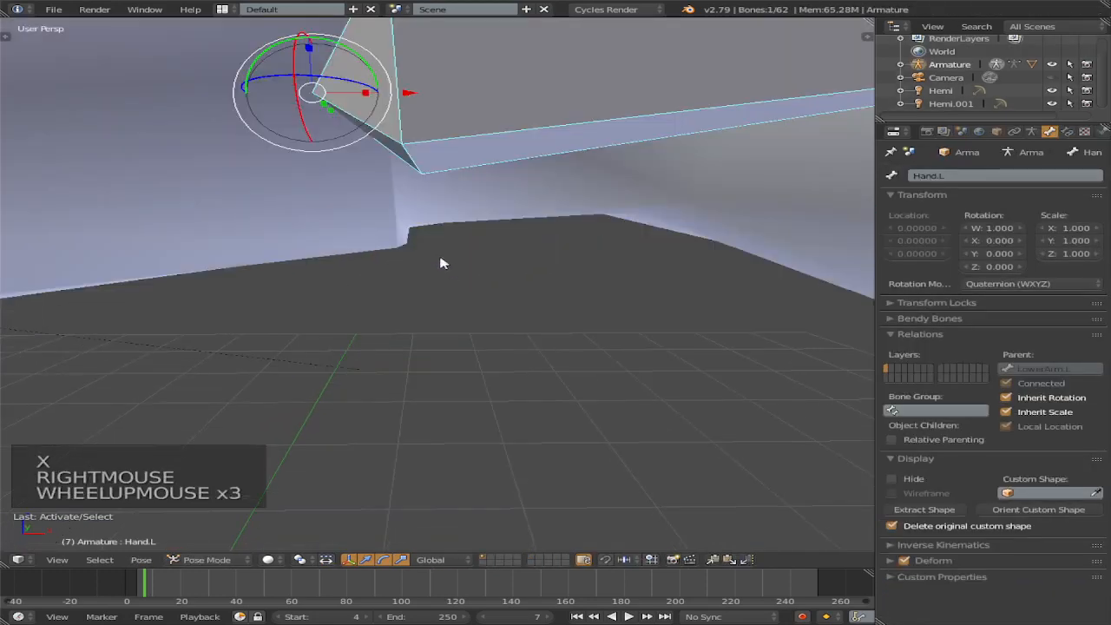
key("Tab")
key("Tab")
key("Tab")
key("Tab")
scroll(315, 125, "down", 1)
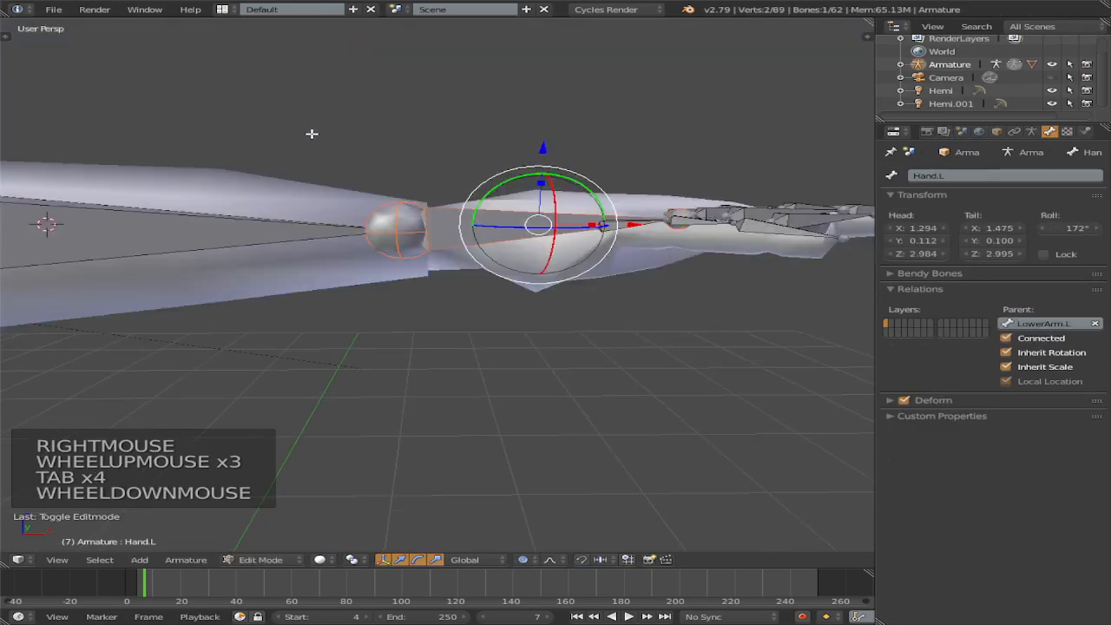
Step: Snap the 3D cursor to the wrist joint at the tail of the LowerArm.L bone
key("shift+s")
left_click(312, 138)
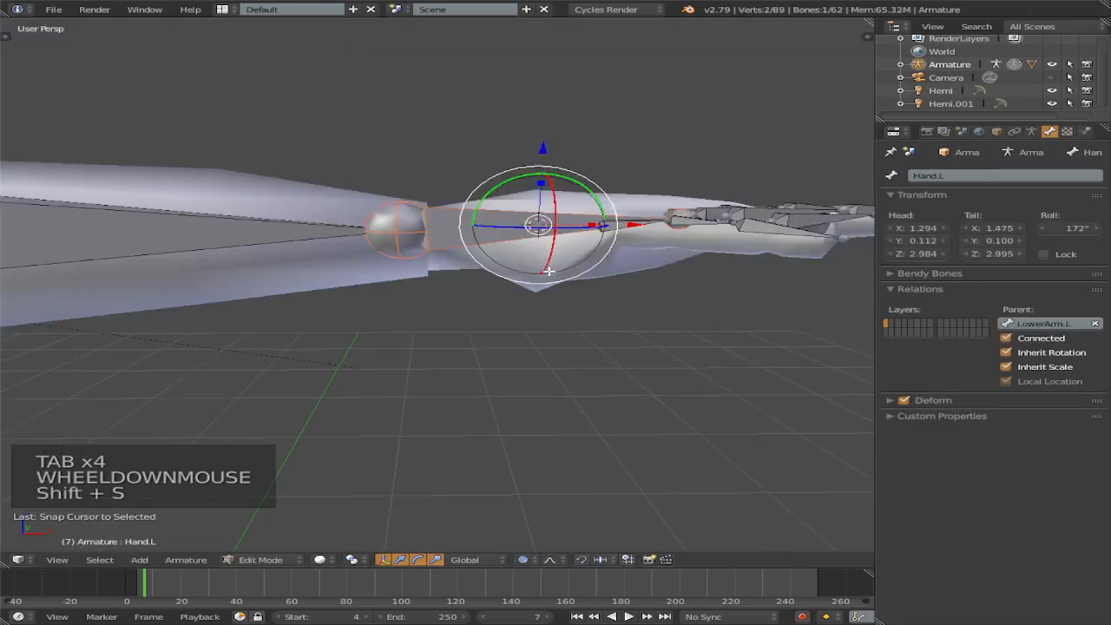
right_click(399, 235)
key("shift+s")
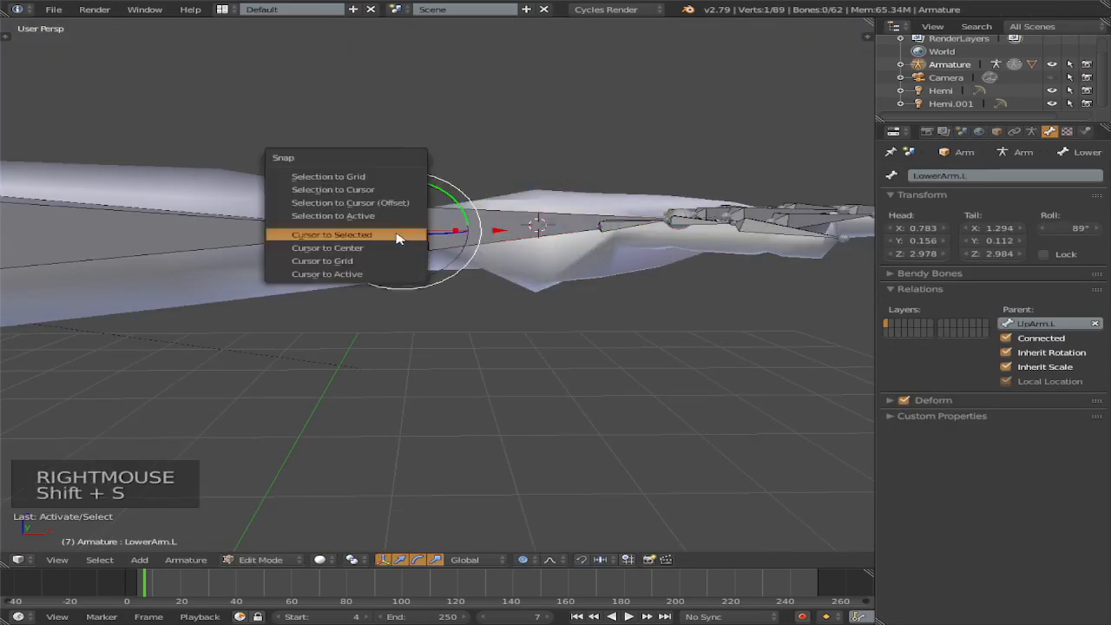
left_click(398, 235)
scroll(451, 251, "down", 3)
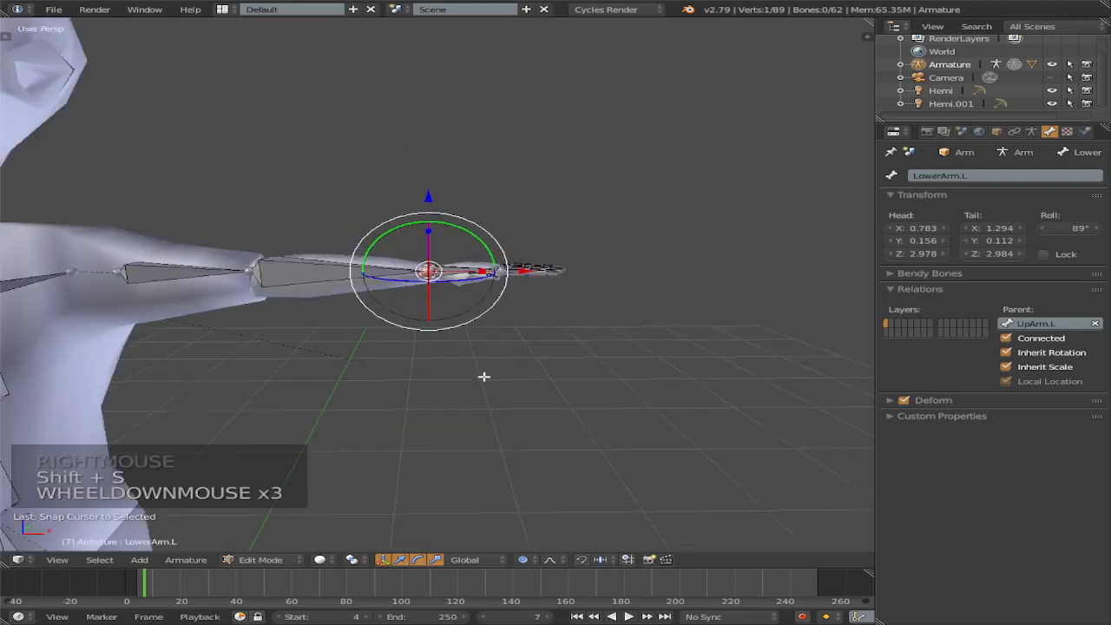
Step: Switch the armature to Object Mode and add a mesh cube at the wrist
key("Tab")
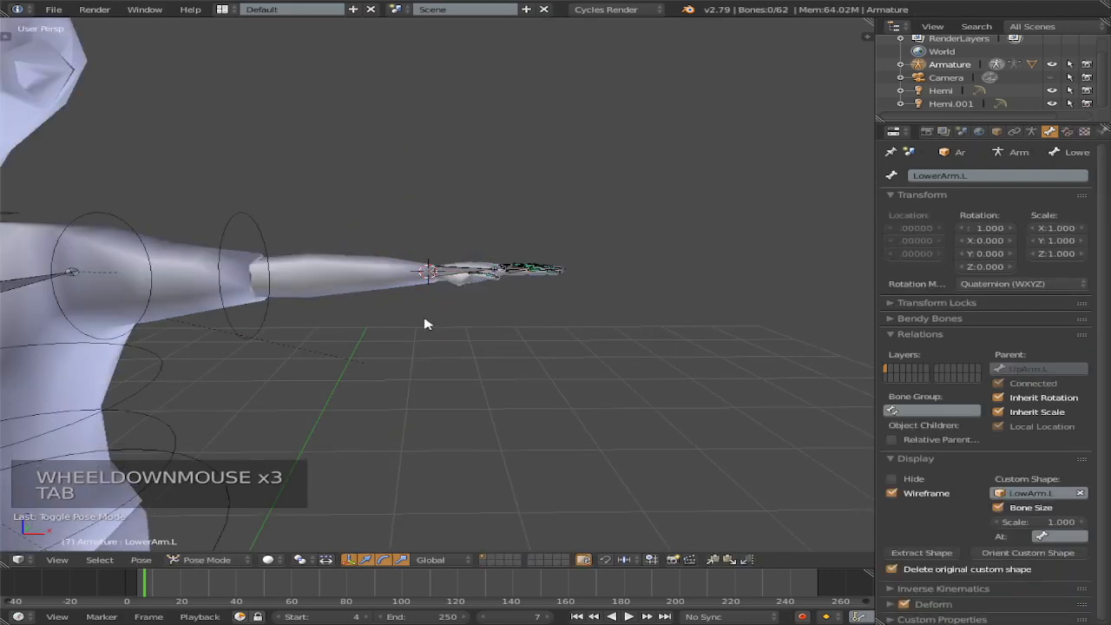
left_click(211, 560)
left_click(217, 473)
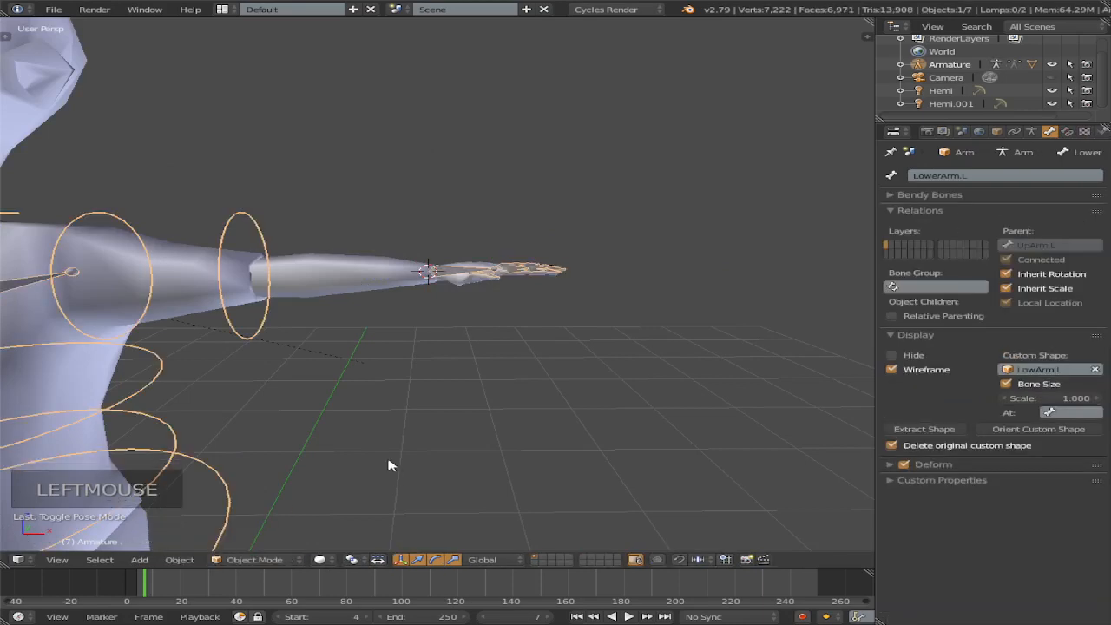
key("shift+a")
mouse_move(490, 389)
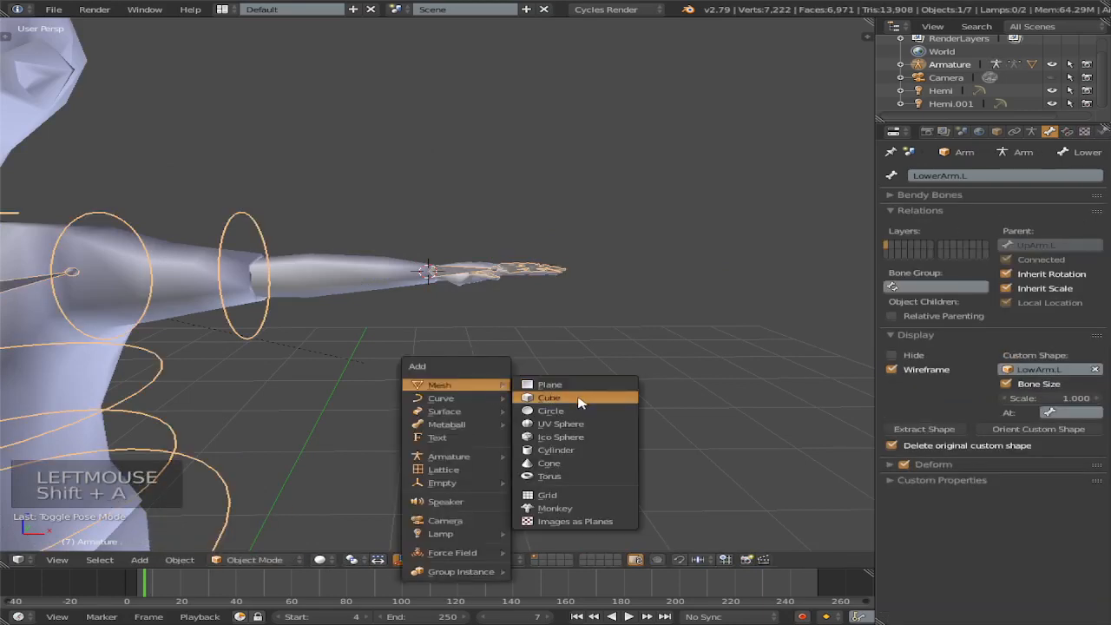
left_click(579, 402)
Step: Scale the cube down to about 0.094 and stretch it along X to about 0.156
scroll(577, 402, "down", 2)
key("s")
key("s")
key("s")
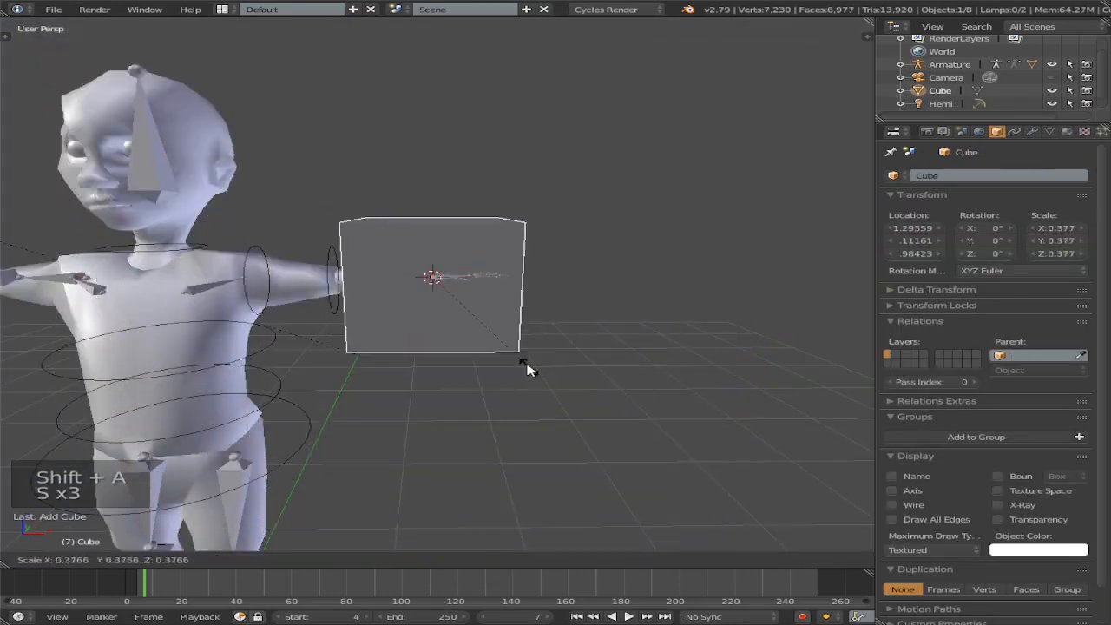
left_click(459, 304)
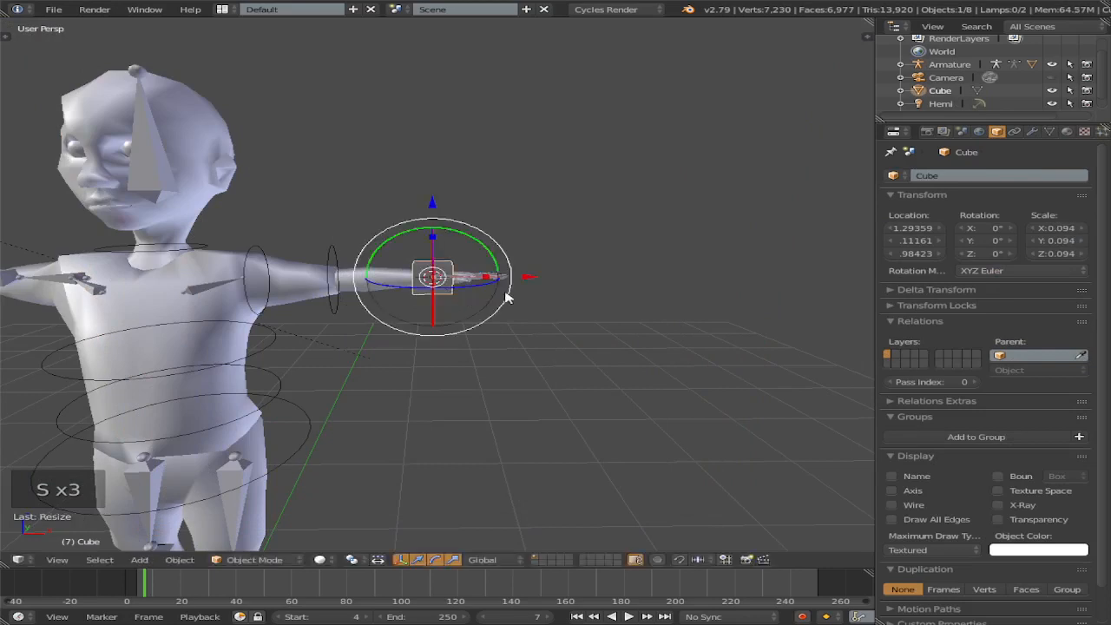
left_click(489, 277)
left_click(524, 283)
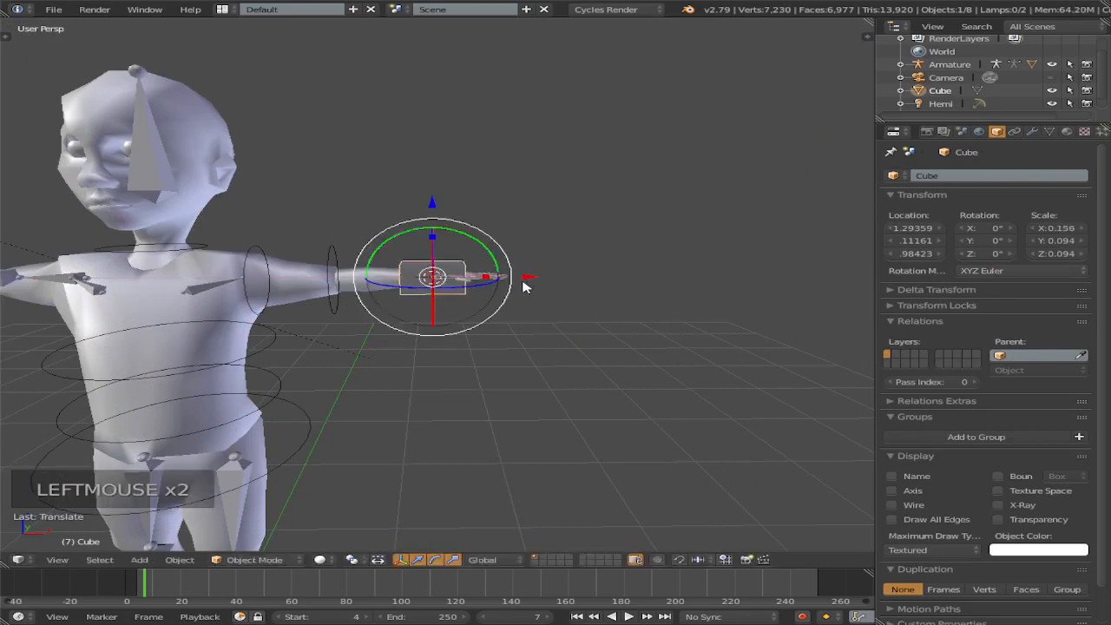
Step: In Edit Mode, move the whole cube mesh along X so it encloses the hand from wrist to fingertips
scroll(483, 289, "up", 1)
key("Tab")
key("Tab")
key("Tab")
left_click(524, 276)
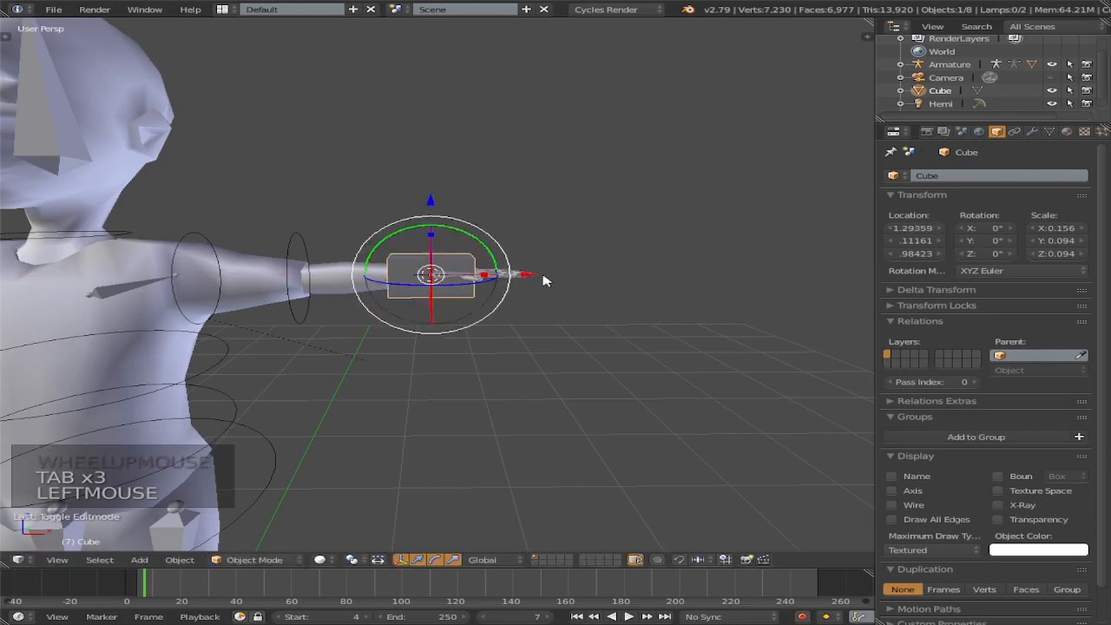
key("Tab")
left_click_drag(529, 277, 568, 274)
scroll(532, 365, "up", 3)
scroll(603, 364, "down", 1)
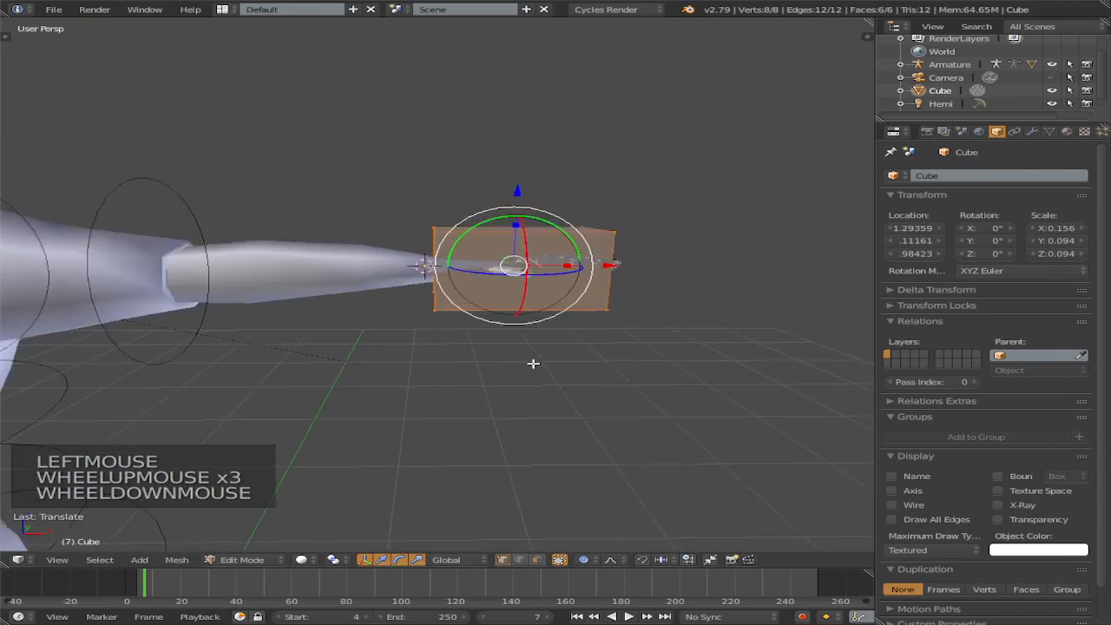
middle_click_drag(603, 365, 547, 391)
scroll(543, 392, "down", 1)
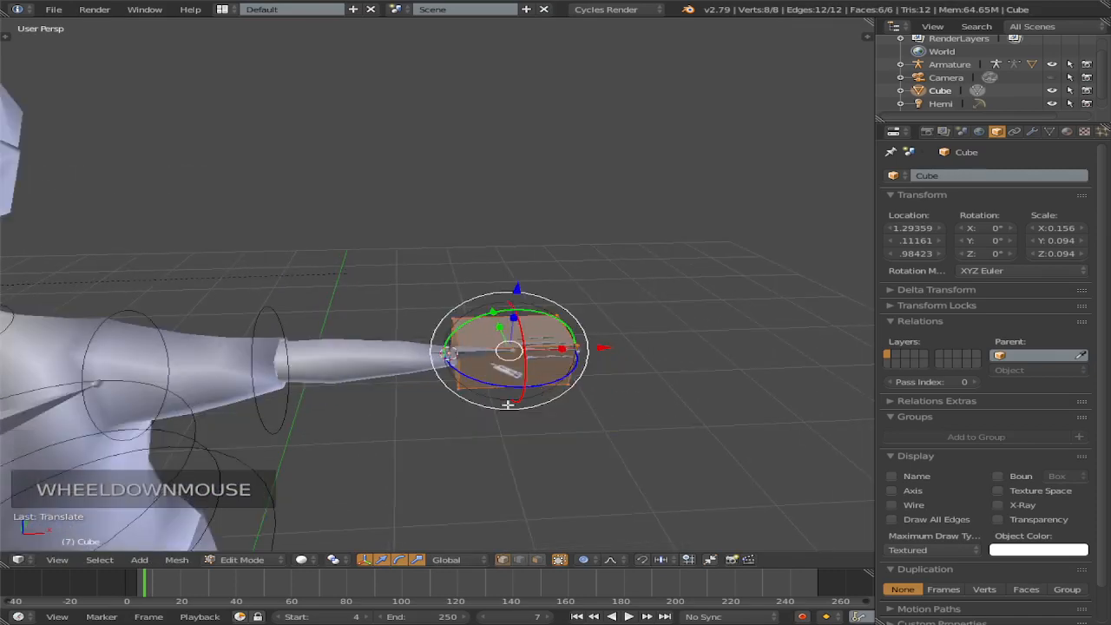
Step: Return the hand cube to Object Mode and make the armature the active object
scroll(537, 382, "up", 2)
key("Tab")
scroll(543, 453, "down", 1)
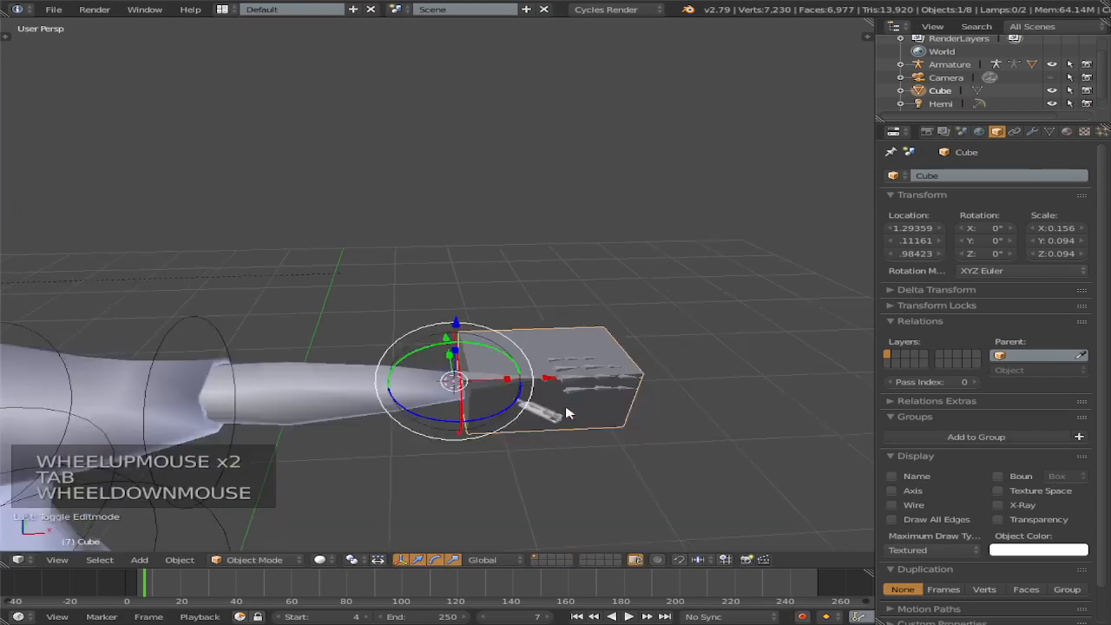
scroll(512, 408, "up", 1)
right_click(513, 434)
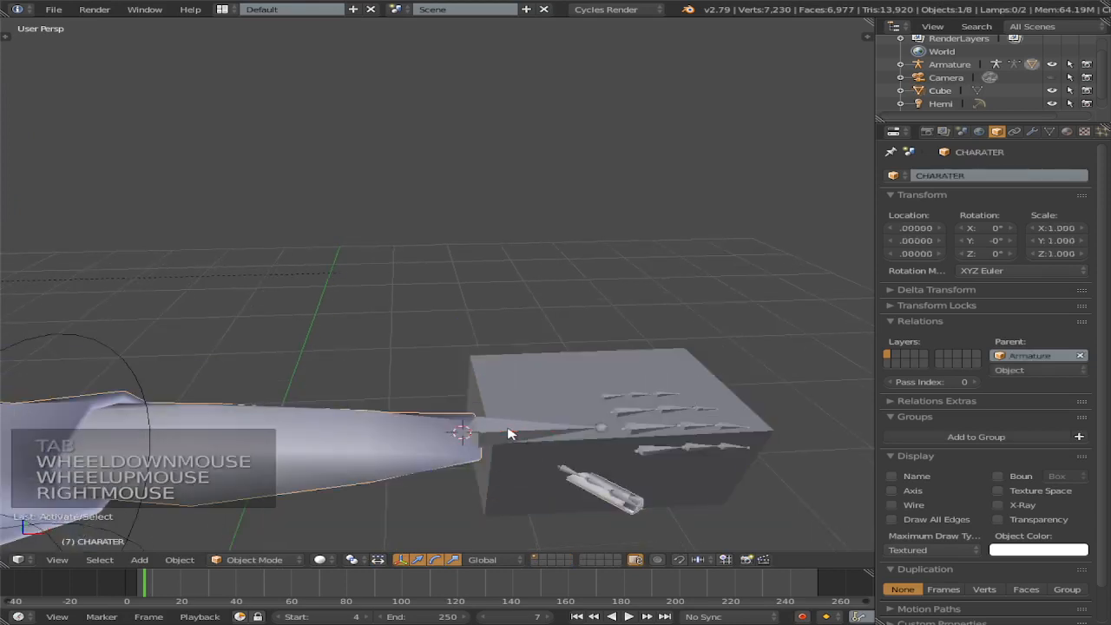
right_click(513, 434)
right_click(513, 434)
right_click(515, 435)
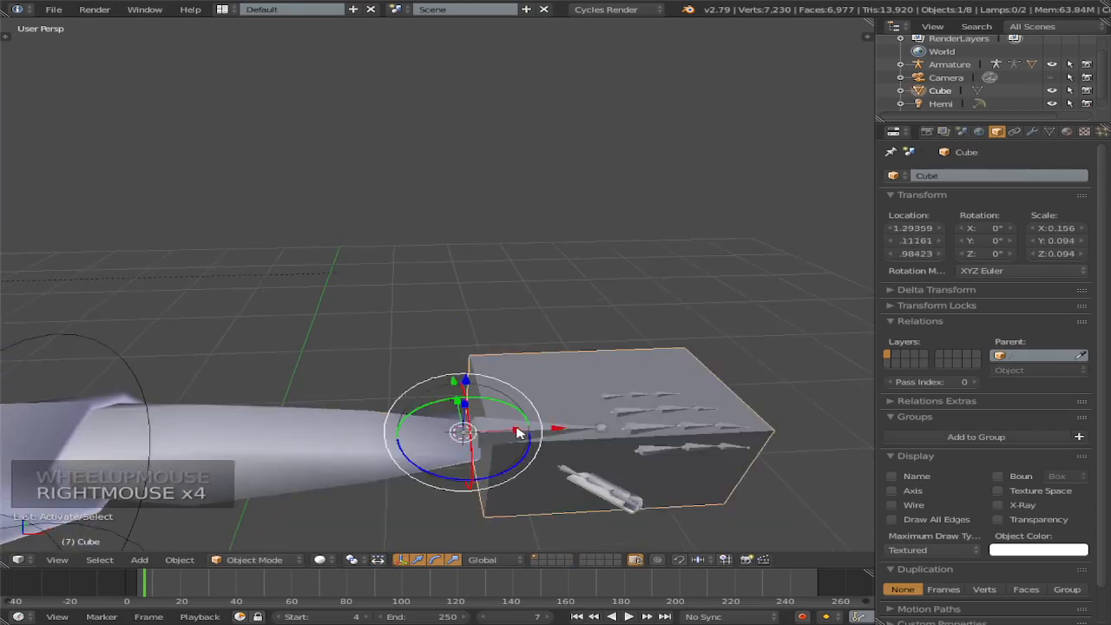
right_click(496, 438)
right_click(678, 451)
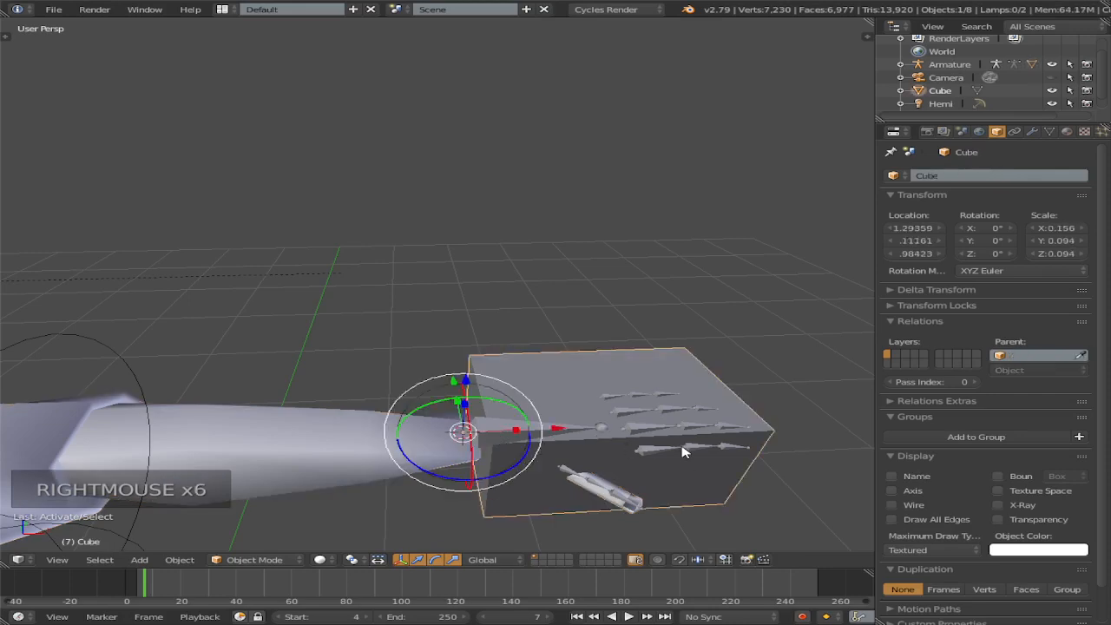
right_click(693, 451)
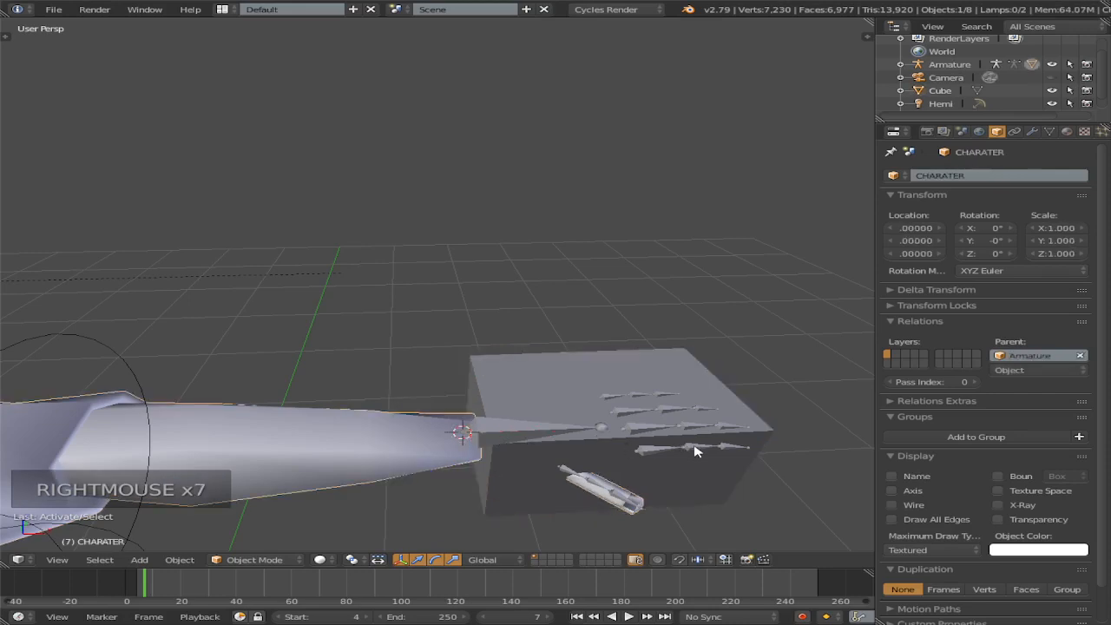
right_click(142, 388)
Step: Make Hand.L the armature's active bone in Edit Mode and switch the armature to Pose Mode
key("Tab")
right_click(502, 428)
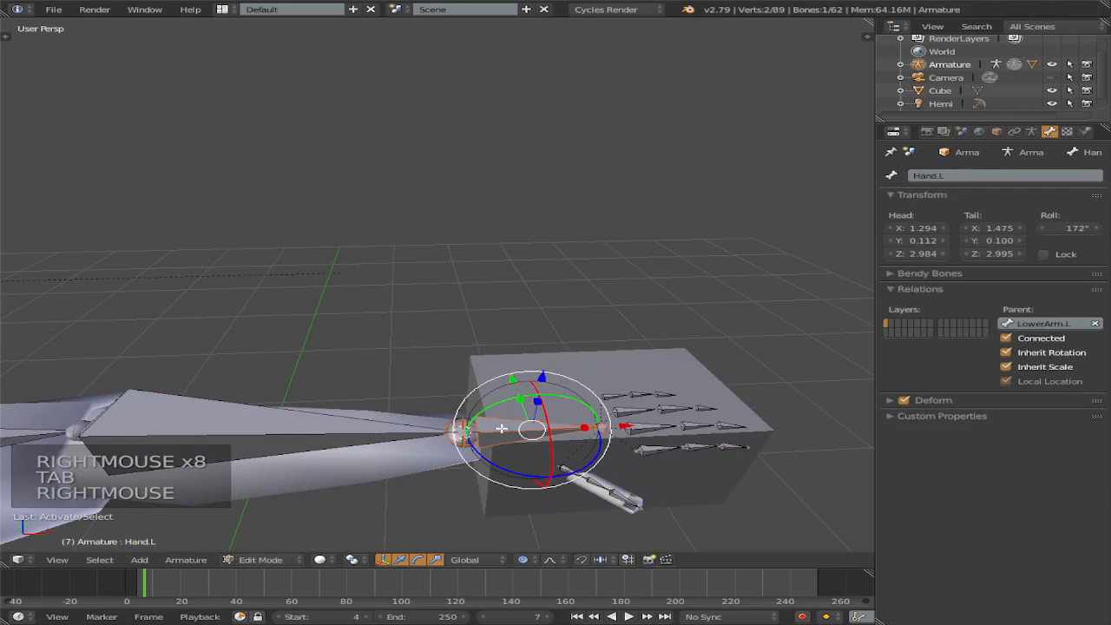
key("Tab")
left_click(254, 559)
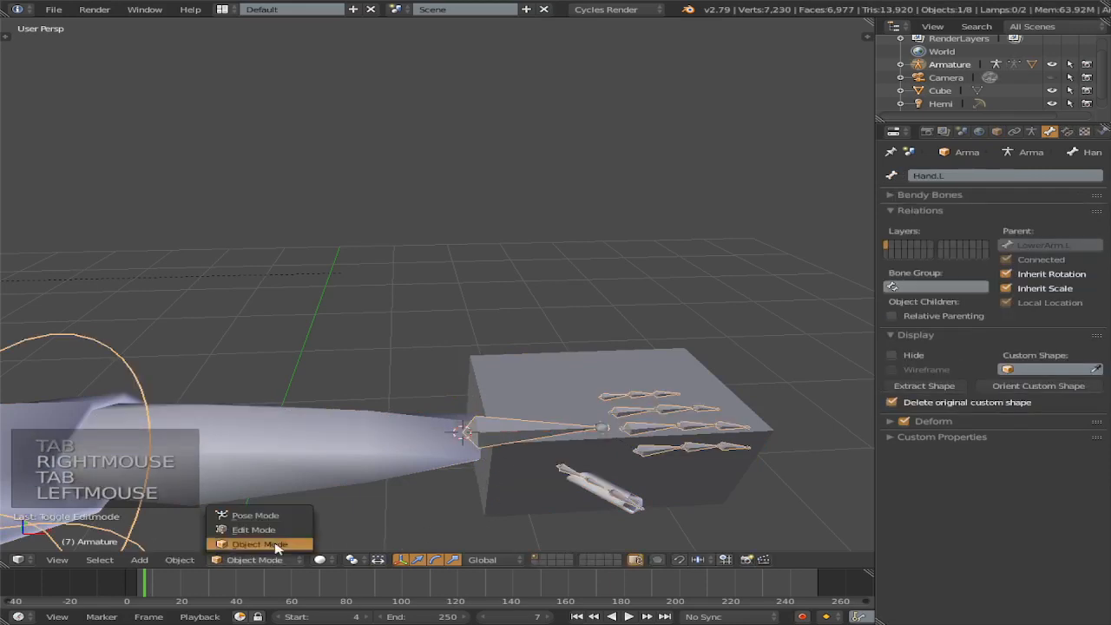
left_click(266, 514)
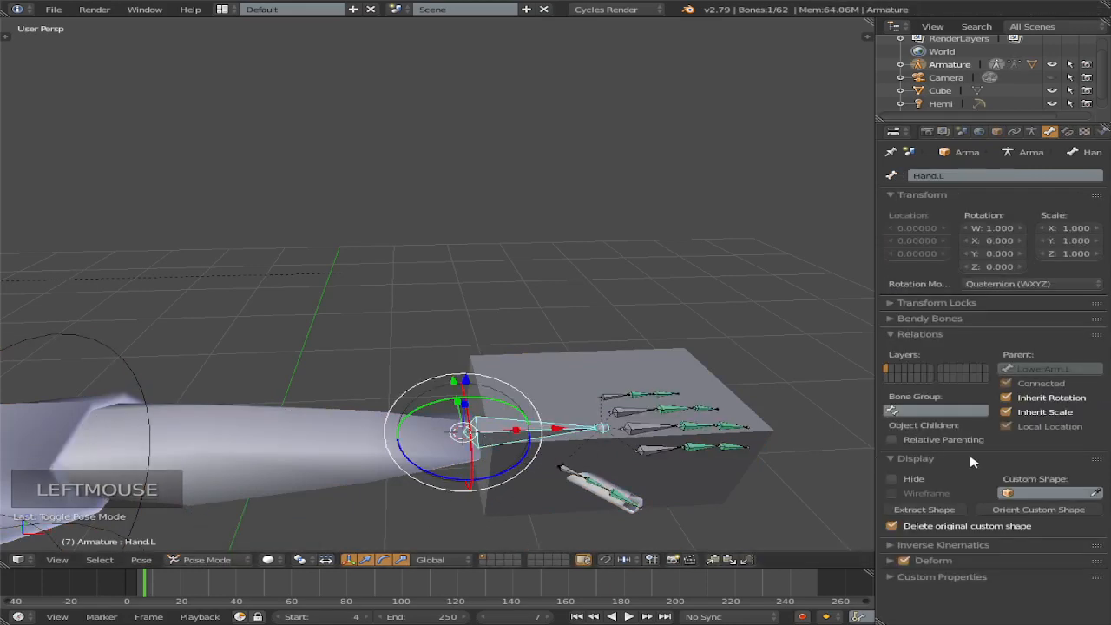
scroll(1040, 498, "down", 2)
left_click(1045, 498)
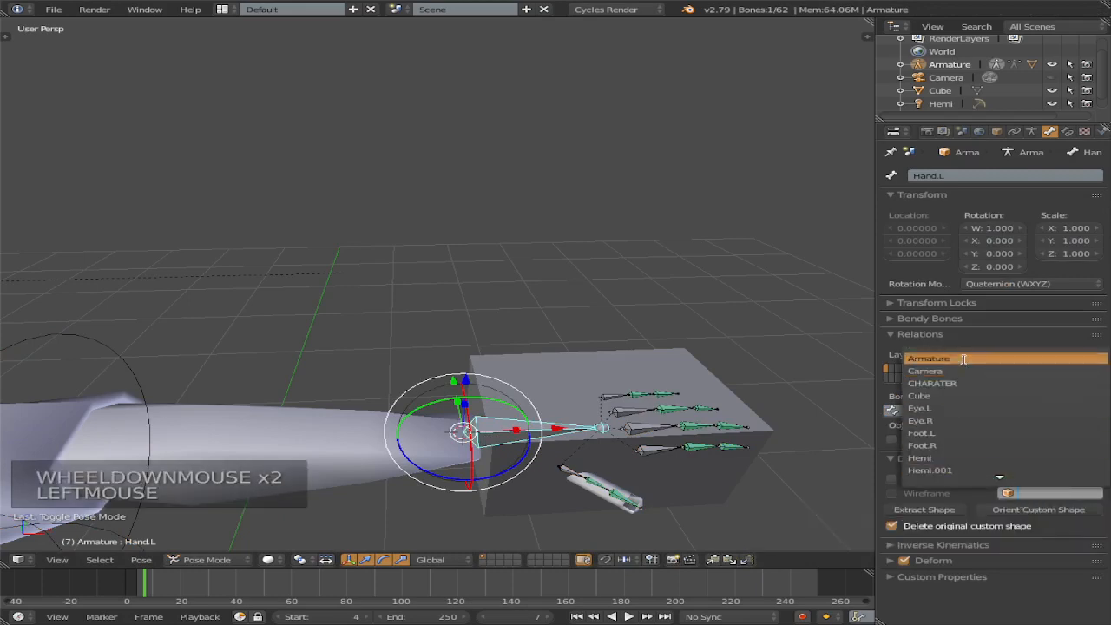
left_click(994, 357)
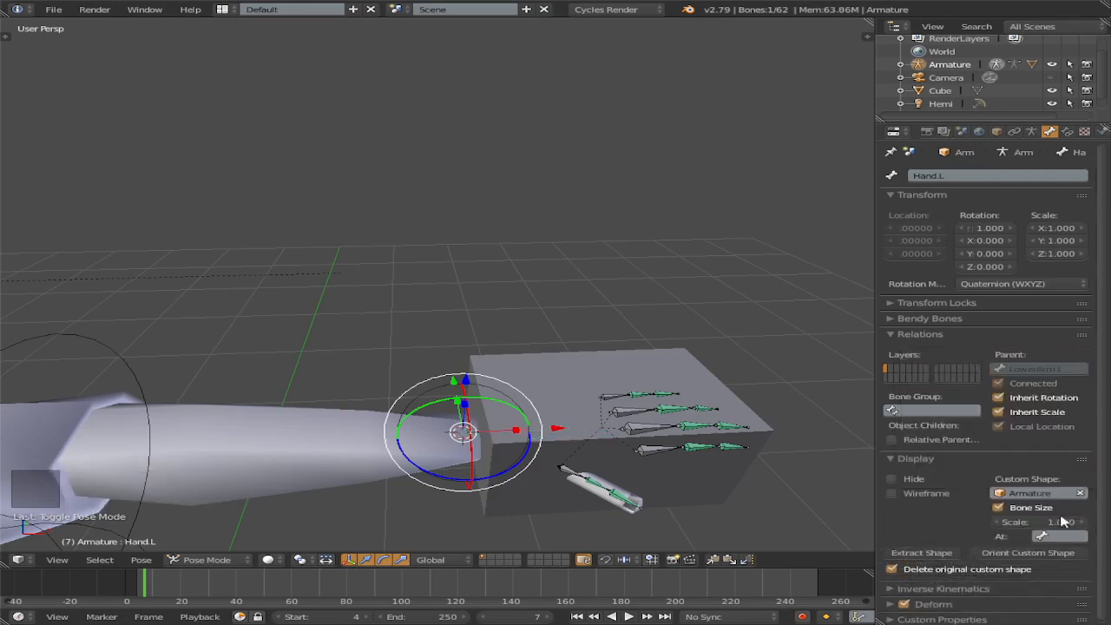
left_click(1067, 537)
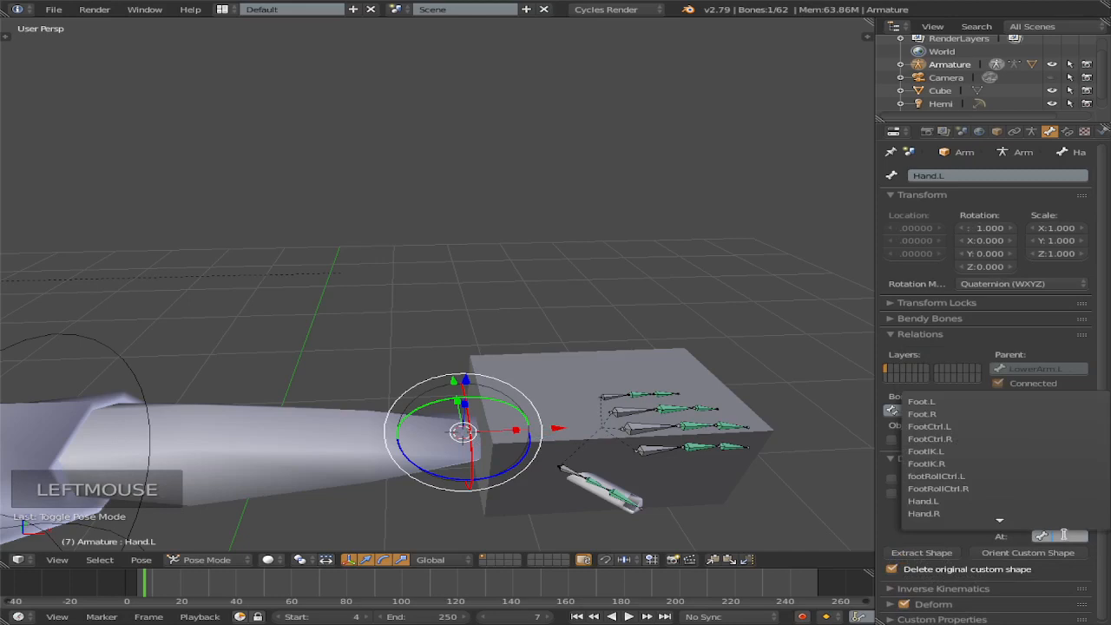
left_click(1059, 545)
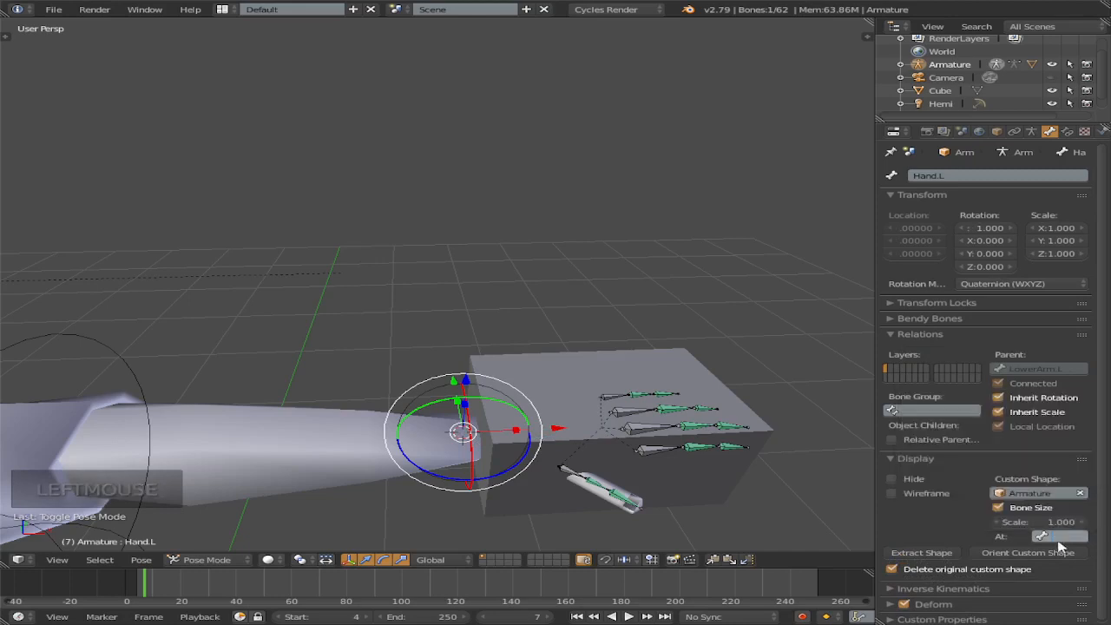
left_click(1081, 494)
Step: Assign Cube as the custom shape of the Hand.L bone and apply Orient Custom Shape to align it with the hand
left_click(1060, 492)
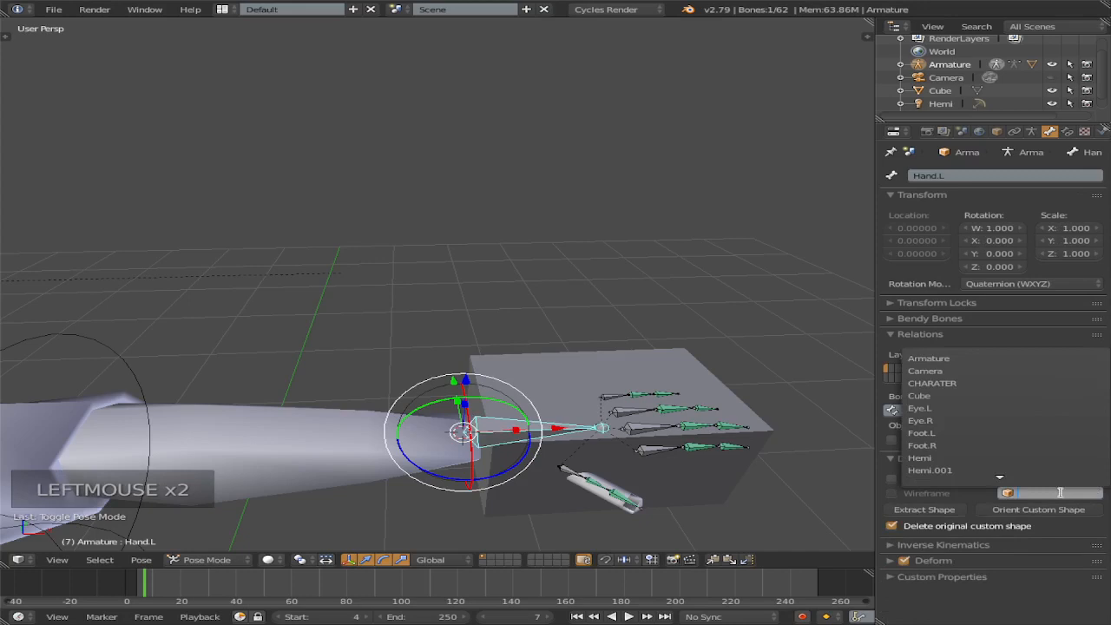
type("cub")
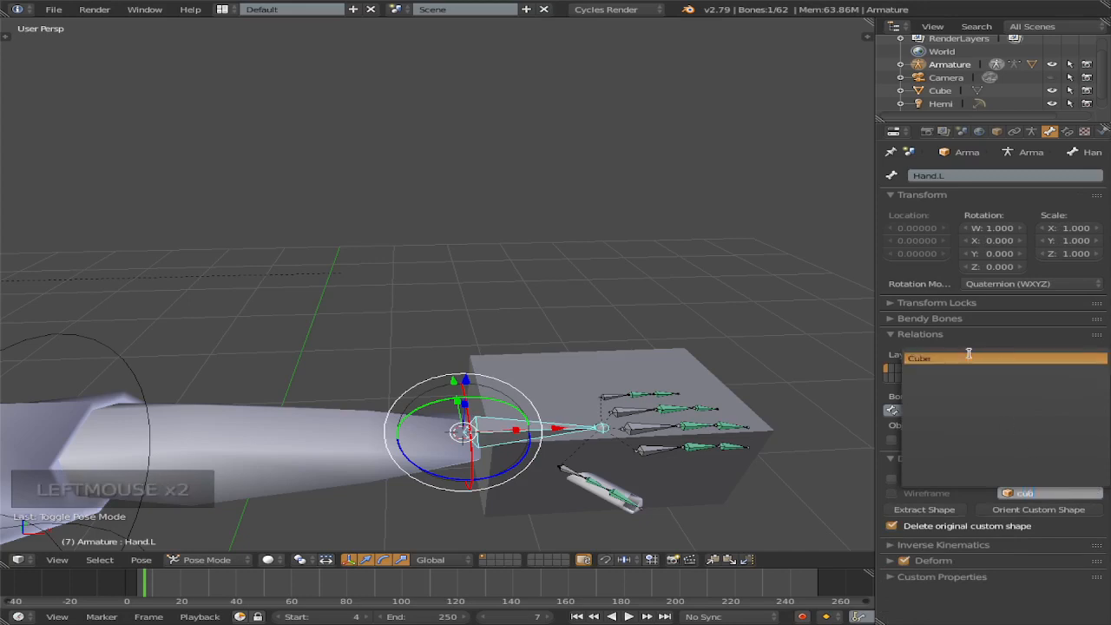
left_click(974, 358)
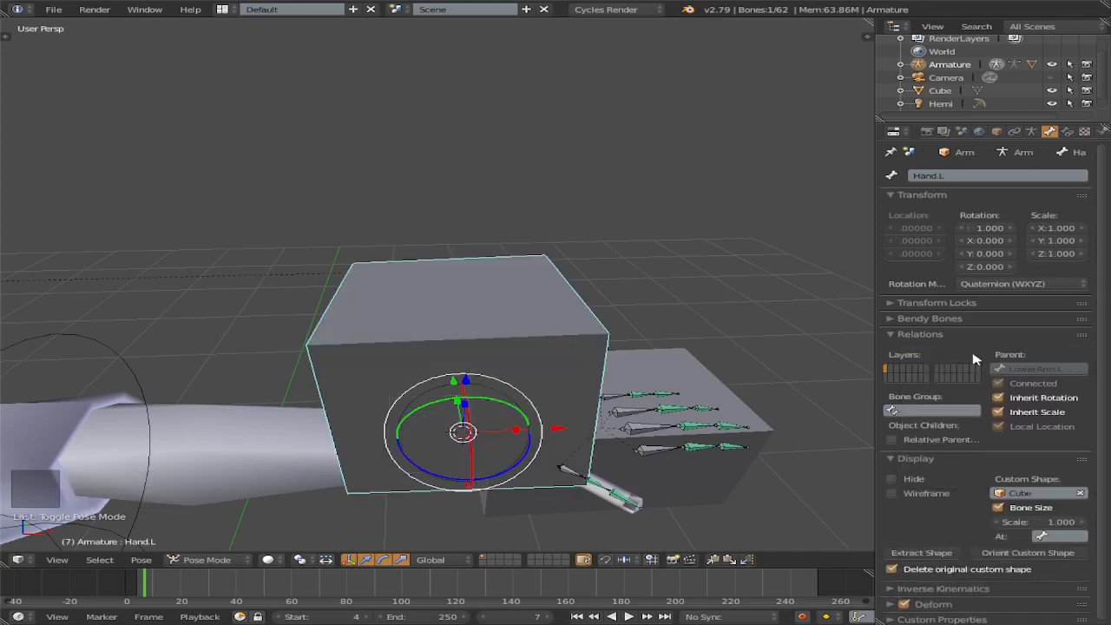
left_click(1053, 556)
left_click(1053, 557)
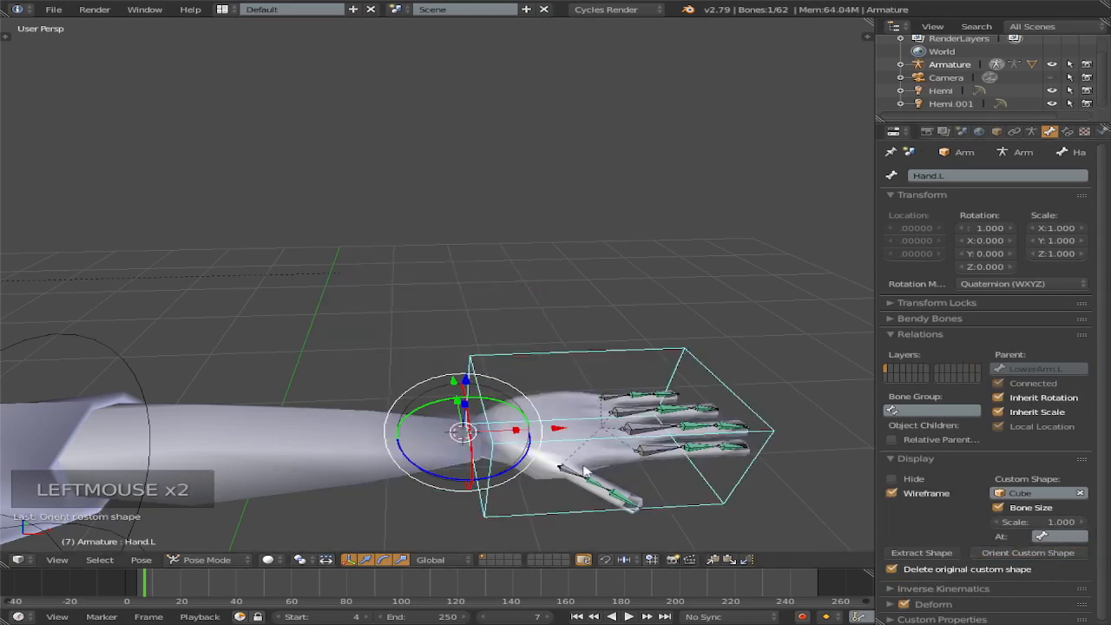
Step: Slightly rotate the Hand.L bone in Pose Mode to test its cube control
scroll(550, 436, "down", 2)
key("Tab")
key("Tab")
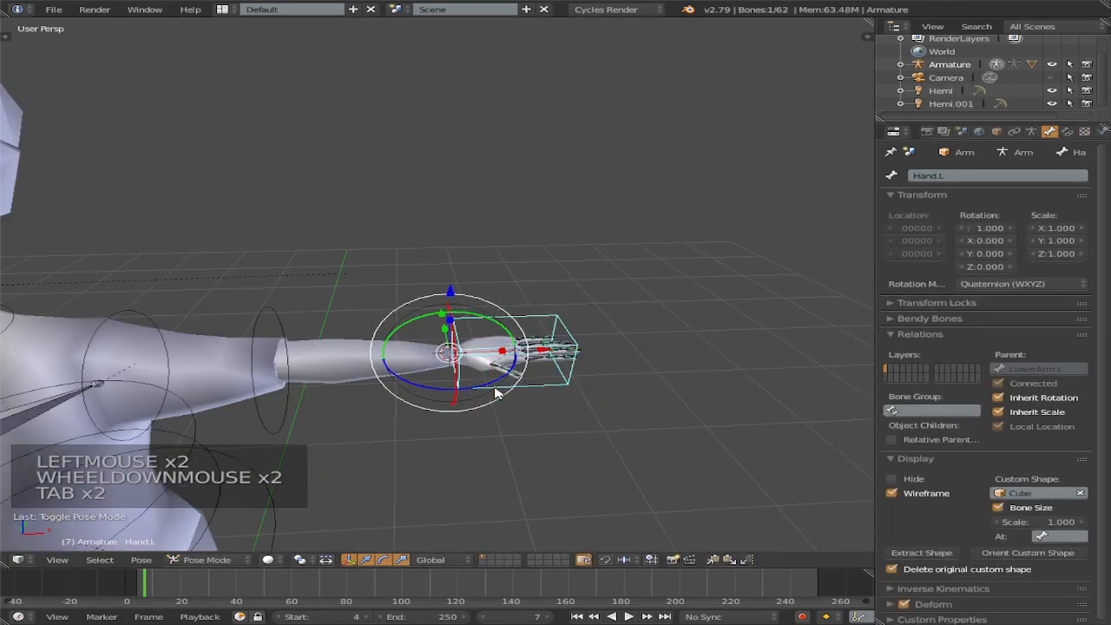
mouse_move(504, 322)
left_mouse_down()
mouse_move(511, 372)
mouse_move(496, 315)
mouse_move(490, 324)
left_mouse_up()
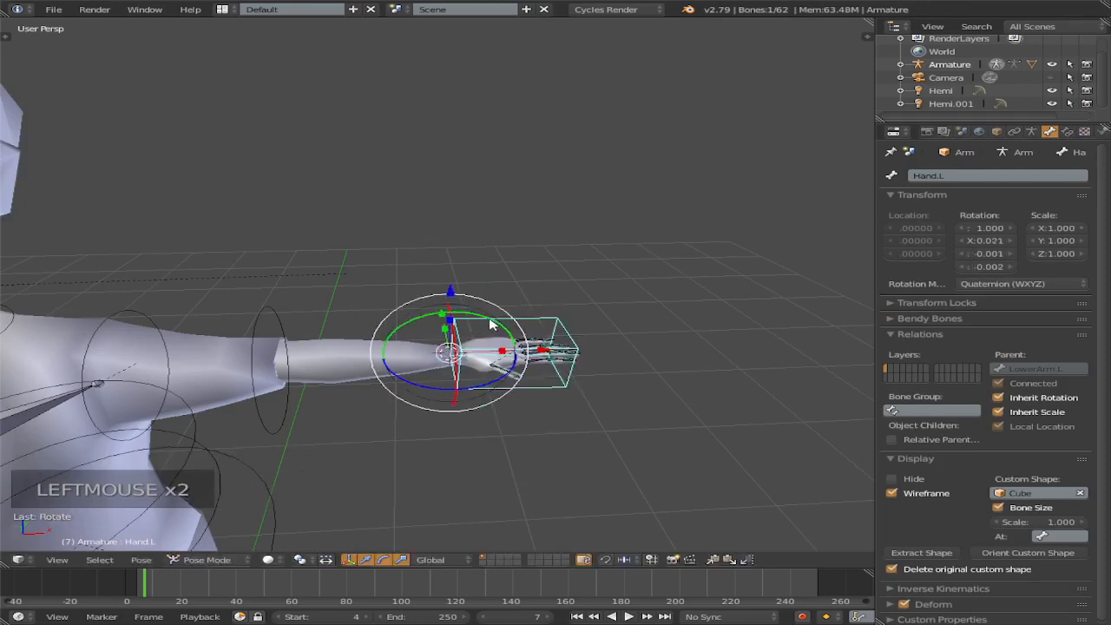
right_click(537, 320)
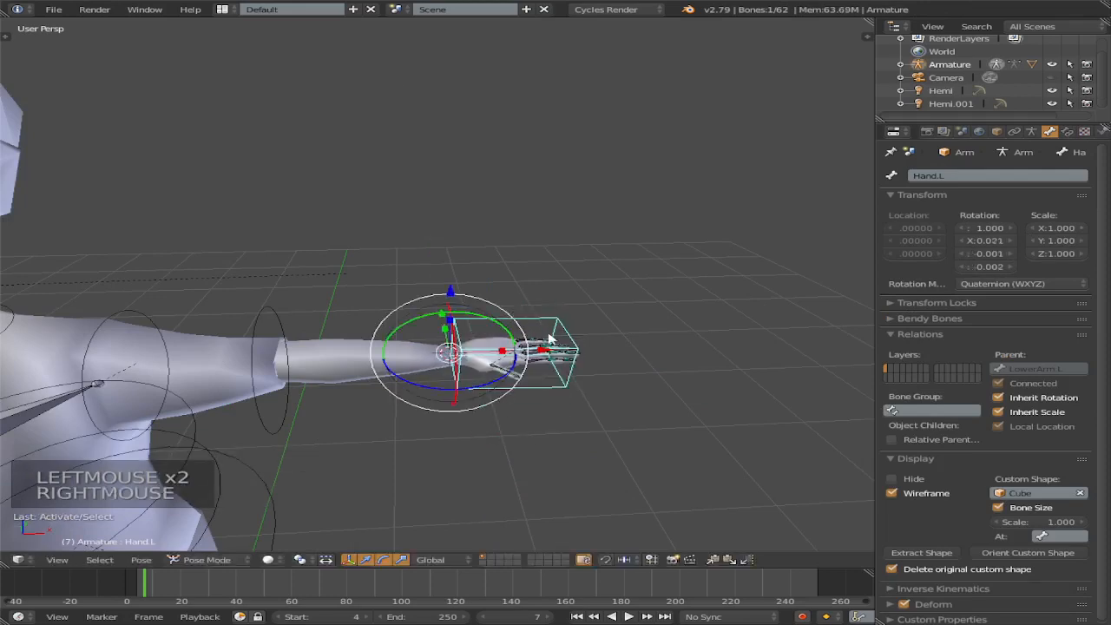
Step: Select the LowerArm.L circle control at the left elbow and save the file
right_click(244, 329)
right_click(269, 330)
scroll(322, 345, "down", 1)
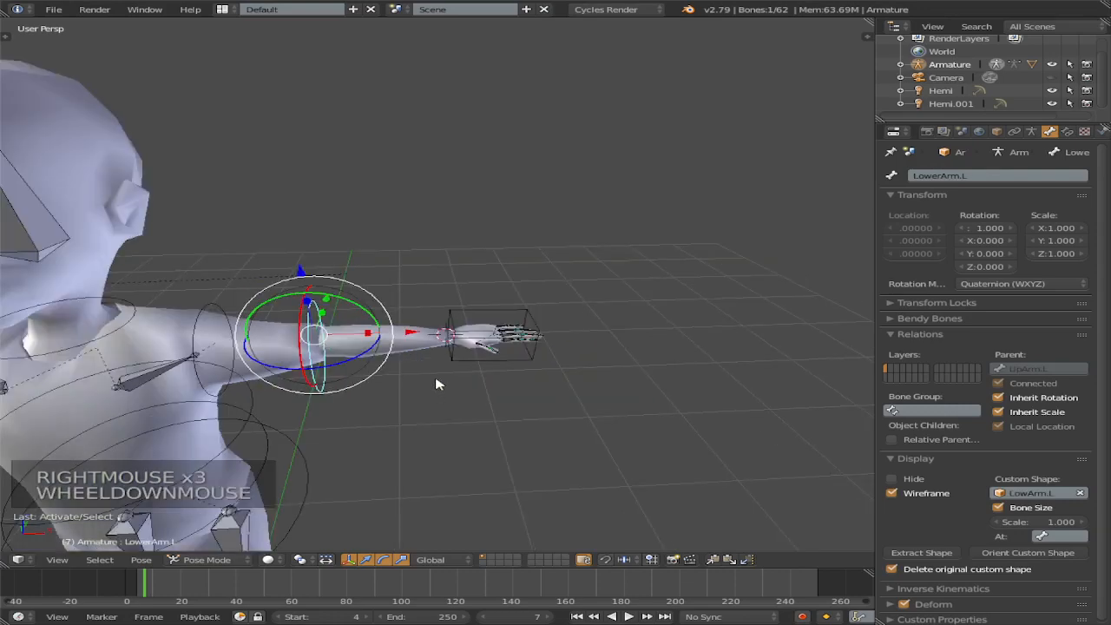
key("ctrl+s")
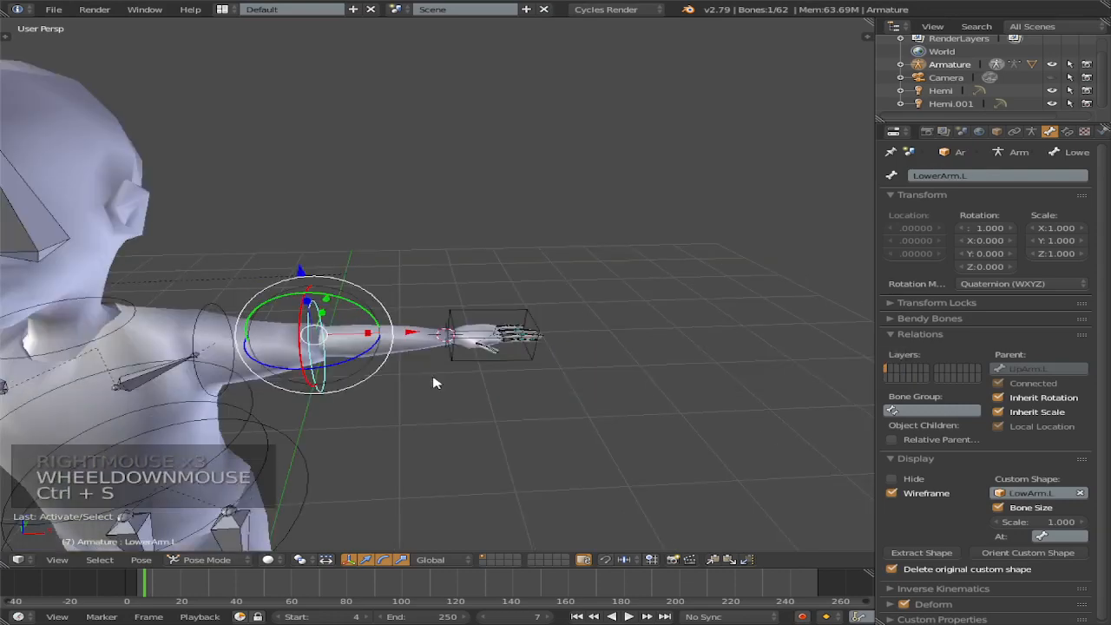
Step: Examine the whole character, comparing the left-arm control shapes with the plain right-arm bones
scroll(439, 380, "down", 3)
middle_click_drag(398, 385, 346, 361)
scroll(425, 352, "up", 1)
scroll(427, 352, "down", 1)
scroll(391, 354, "up", 1)
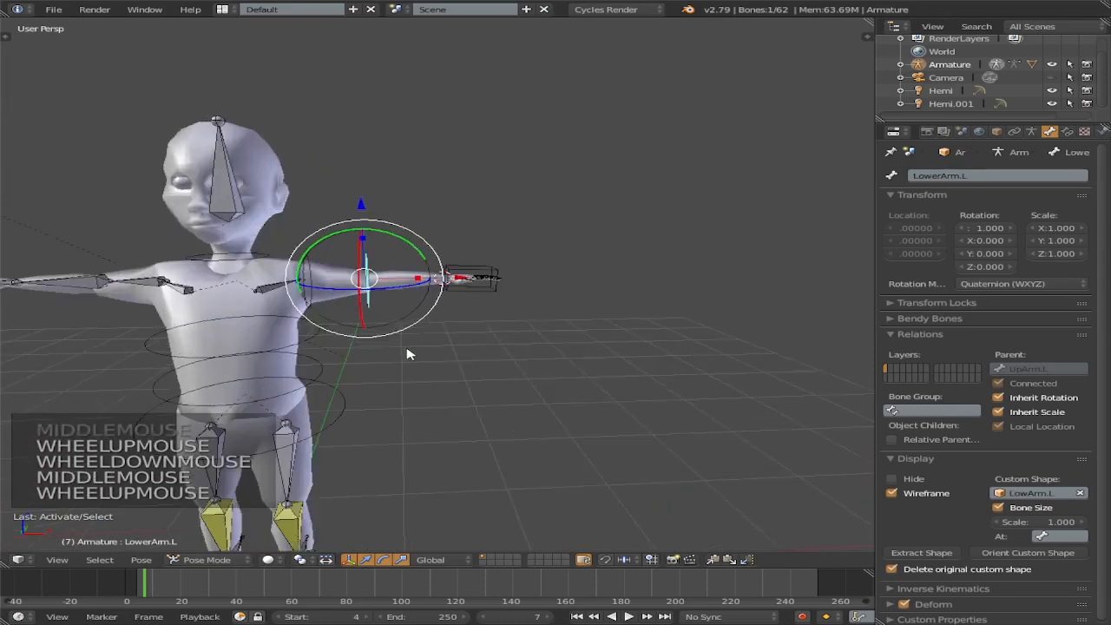
middle_click_drag(408, 354, 476, 365, "shift")
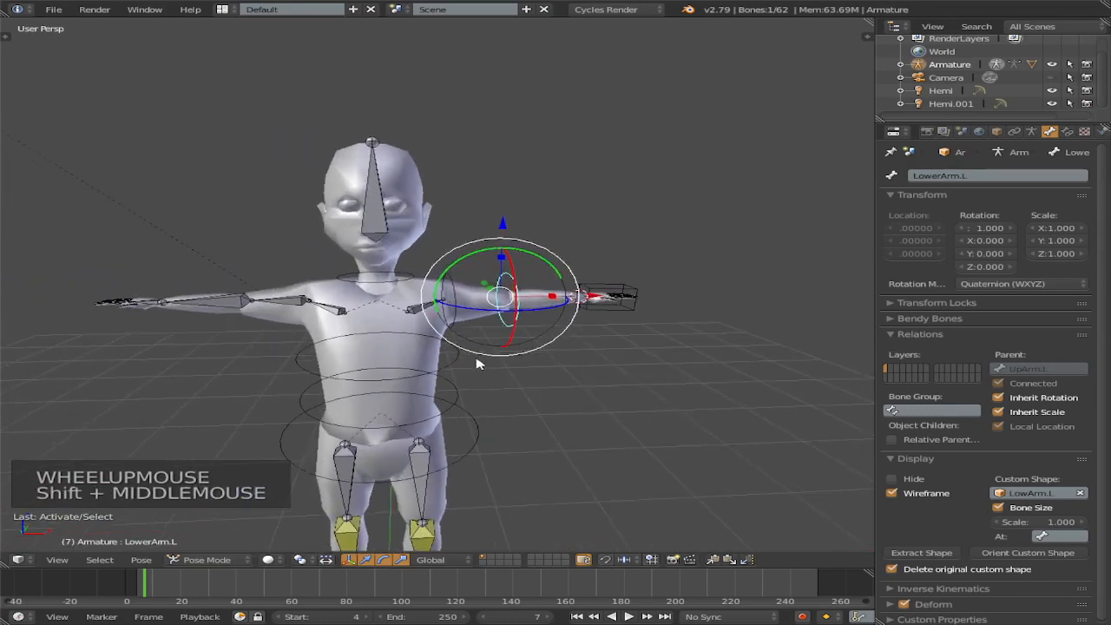
scroll(210, 316, "up", 1)
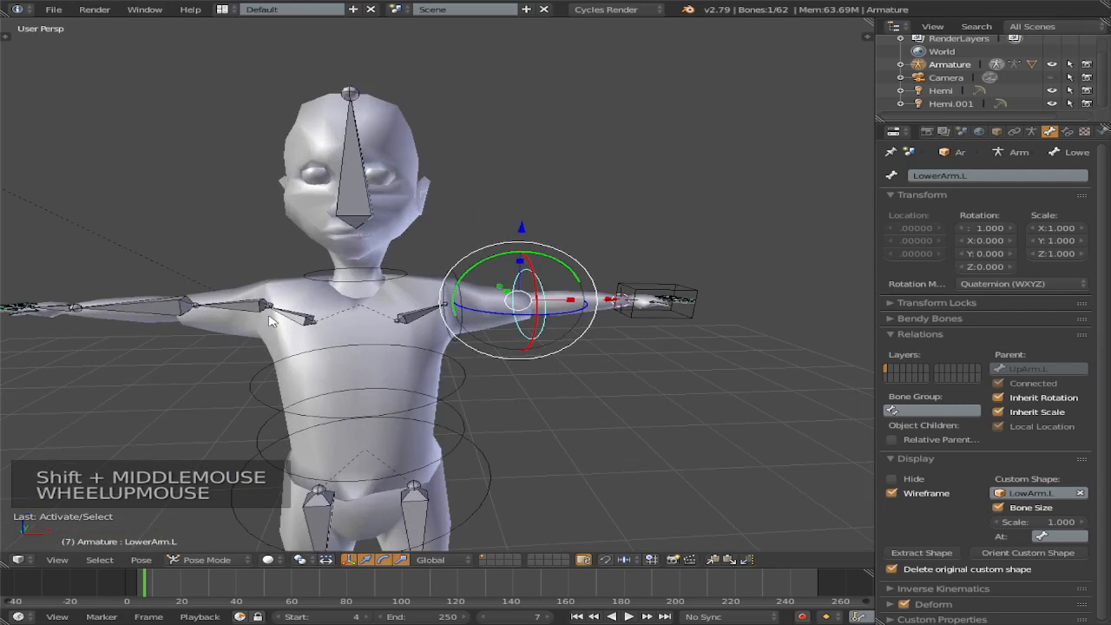
scroll(395, 375, "up", 1)
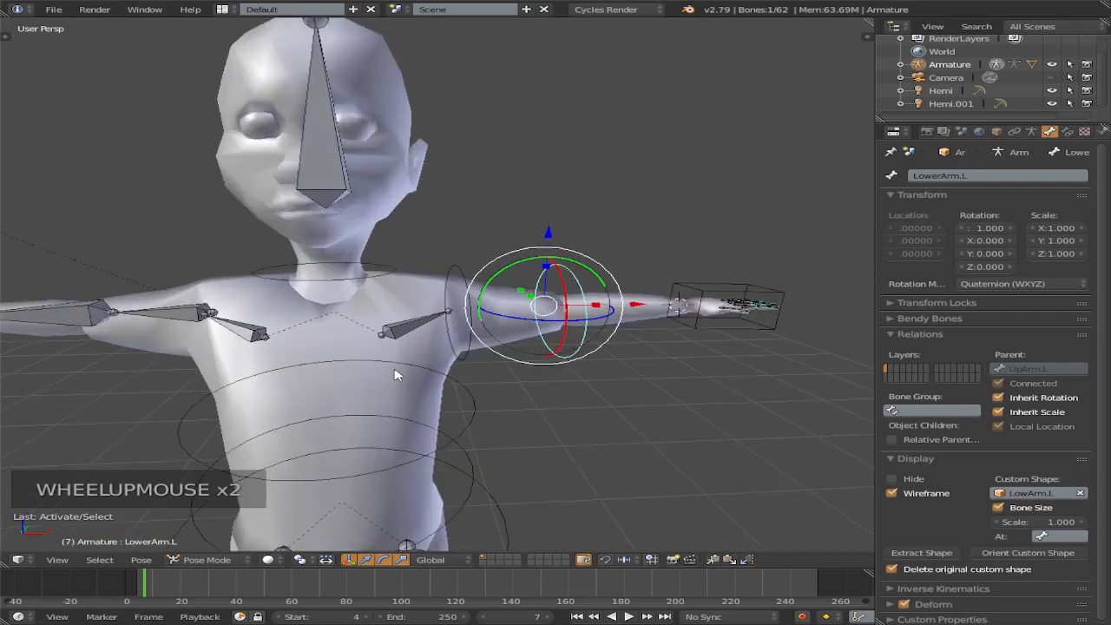
scroll(438, 337, "down", 2)
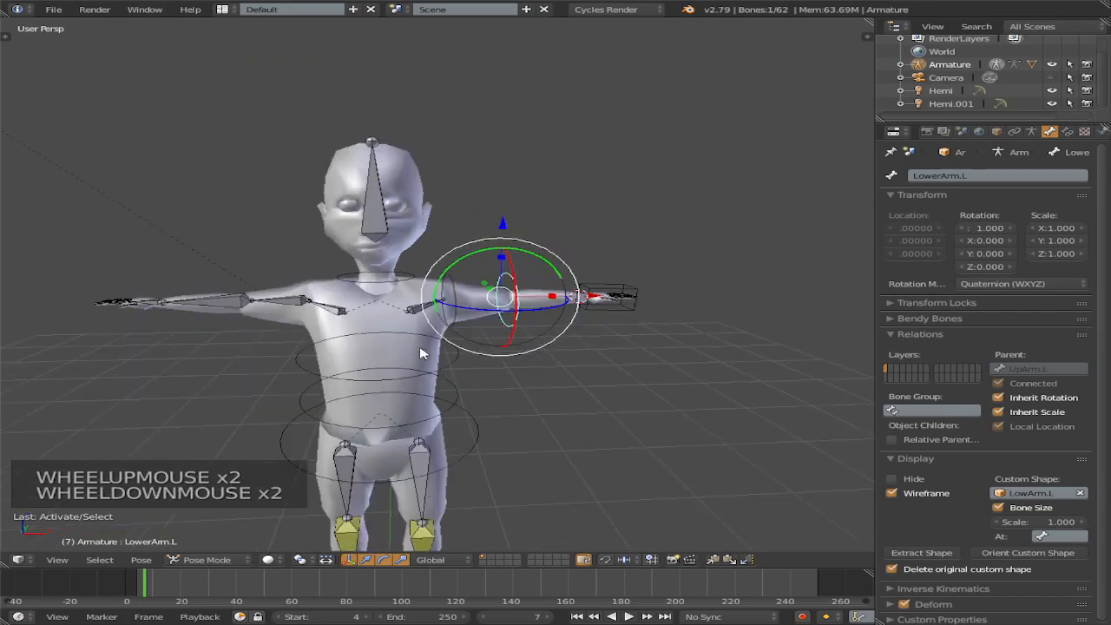
scroll(278, 326, "up", 1)
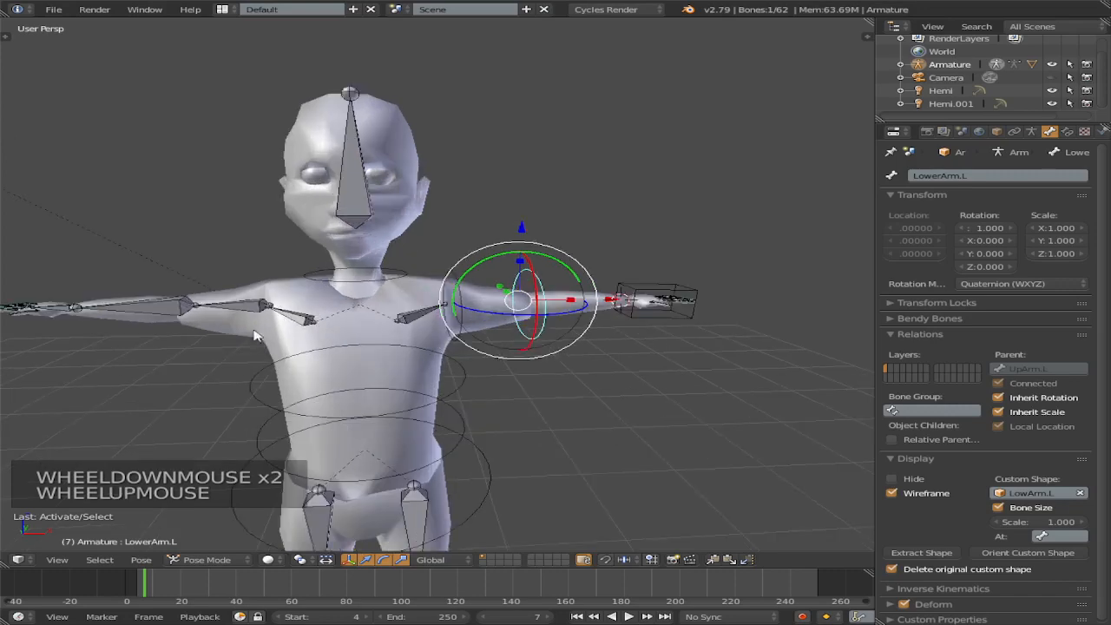
Step: Switch the armature from Pose Mode to Object Mode and into Edit Mode to work on the right arm
scroll(243, 316, "up", 3)
middle_click_drag(258, 318, 368, 350, "shift")
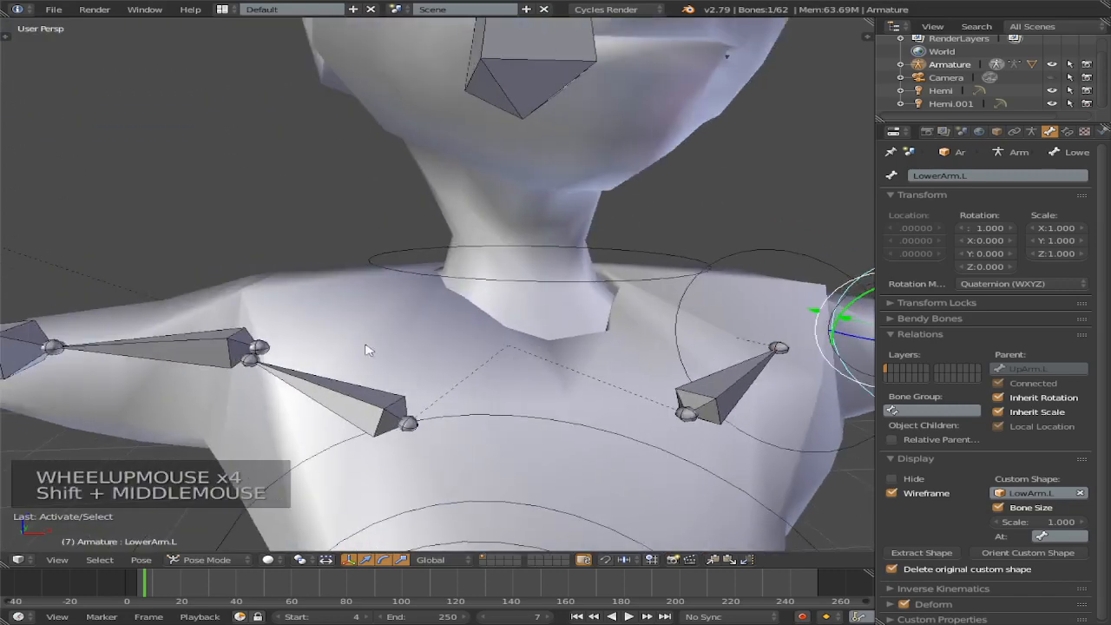
left_click(213, 559)
left_click(261, 479)
scroll(226, 416, "down", 4)
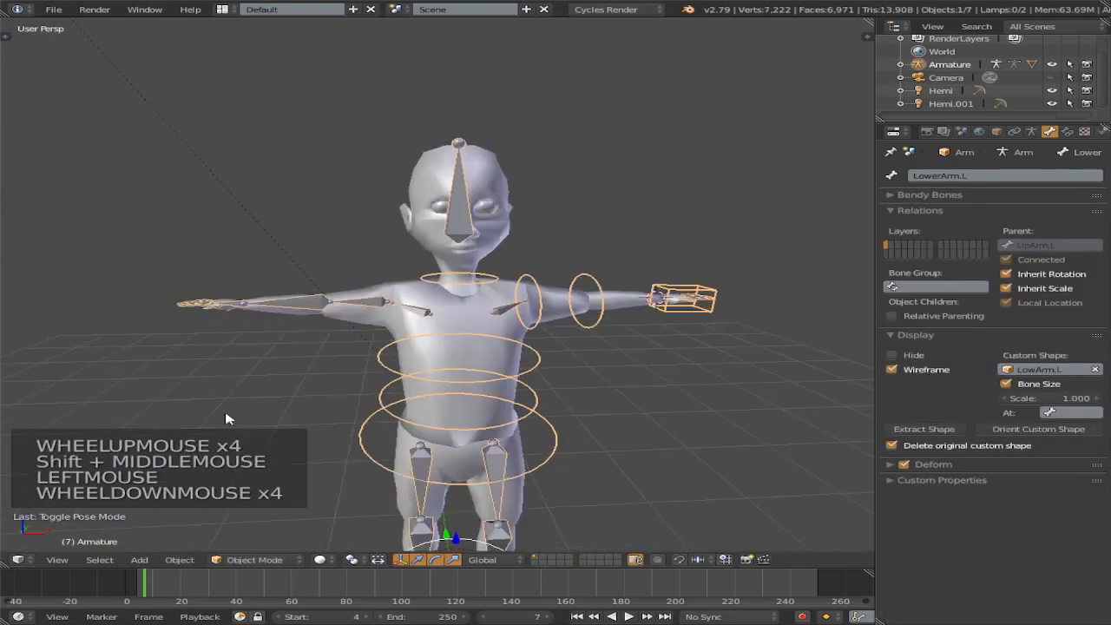
middle_click_drag(226, 417, 310, 356)
scroll(310, 356, "up", 2)
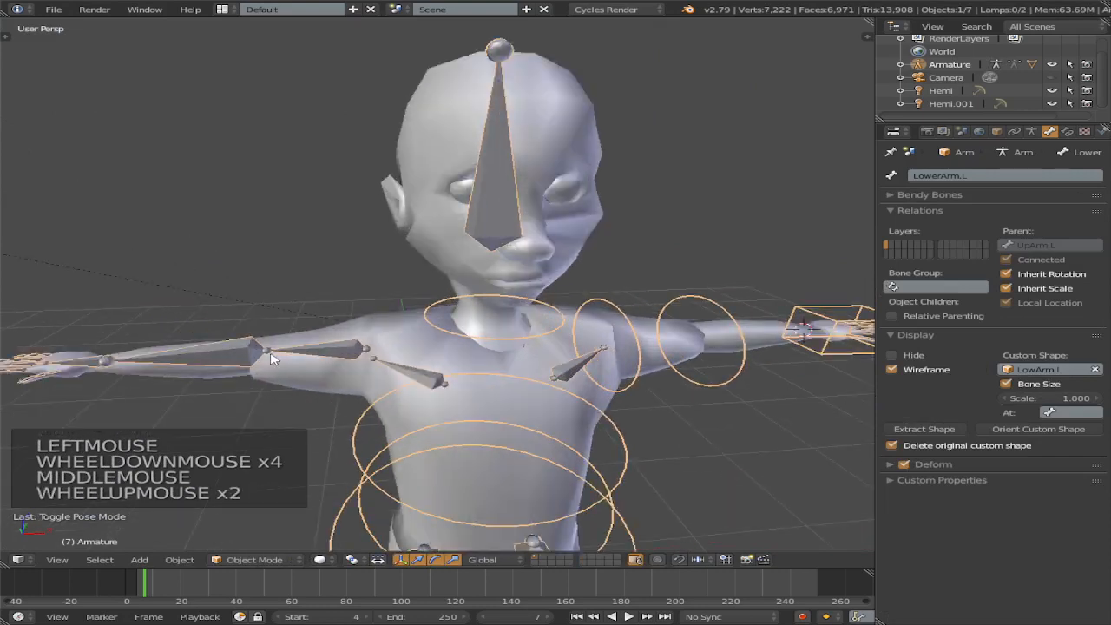
key("Tab")
Step: Select the shoulder-end joint of the UpArm.R bone and snap the 3D cursor to it
right_click(267, 354)
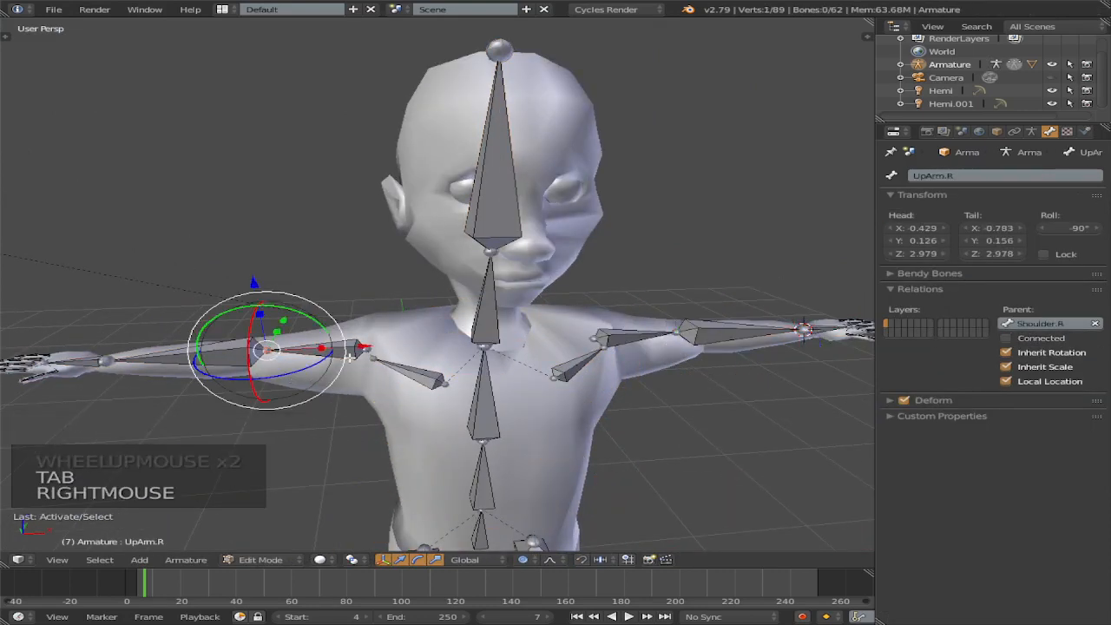
right_click(364, 348)
key("shift+a")
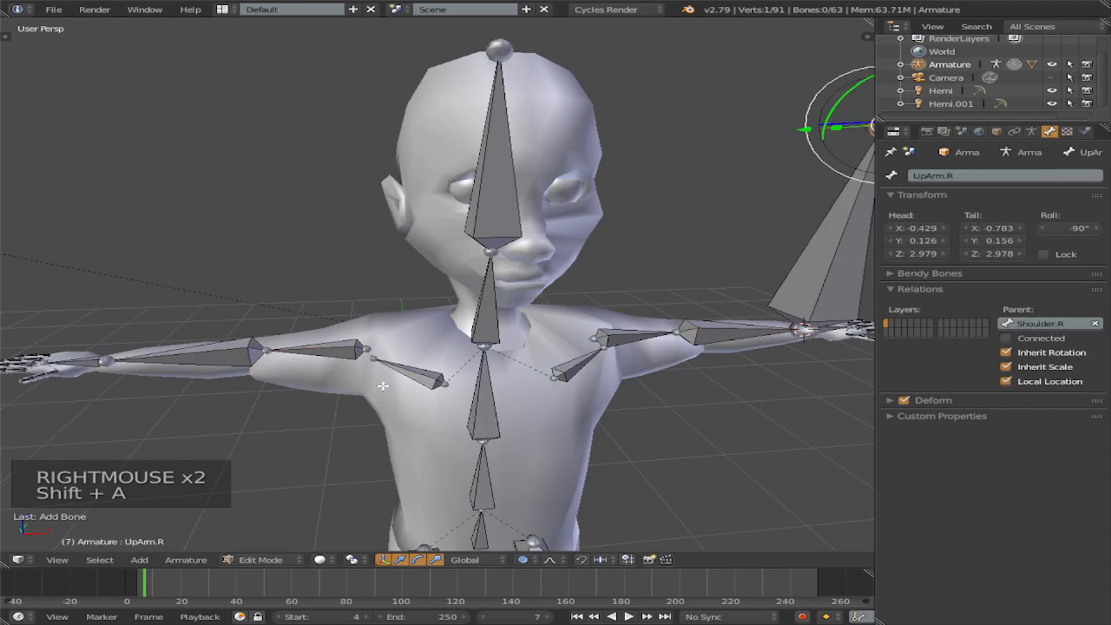
key("ctrl+z")
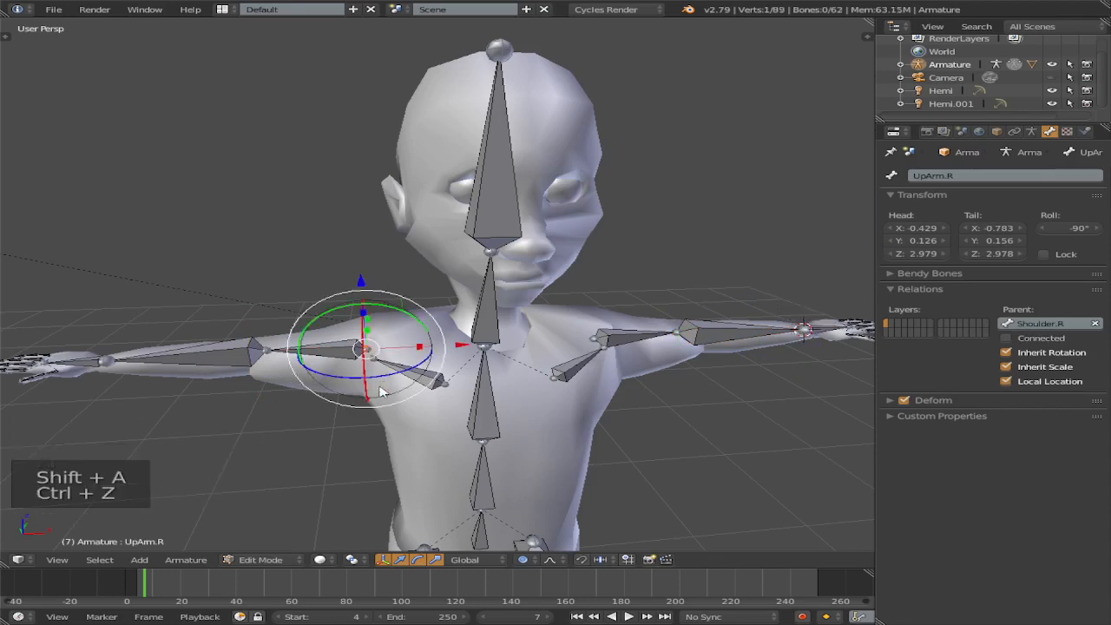
key("shift+s")
left_click(380, 387)
Step: Add a bone at the 3D cursor on the UpArm.R shoulder joint
scroll(373, 385, "up", 2)
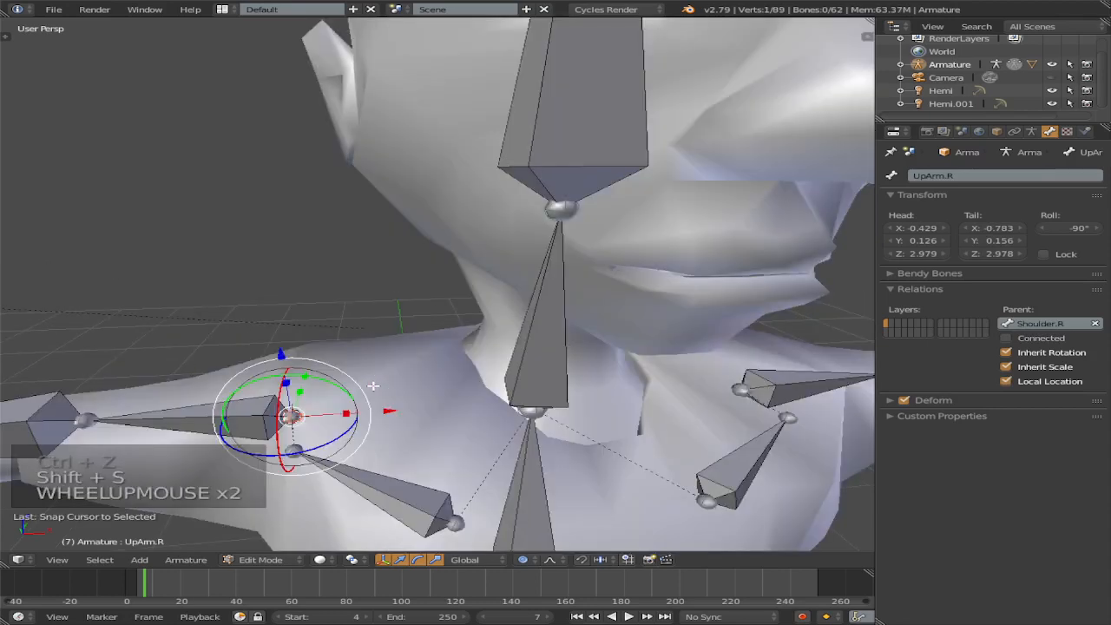
scroll(368, 387, "down", 1)
key("shift+a")
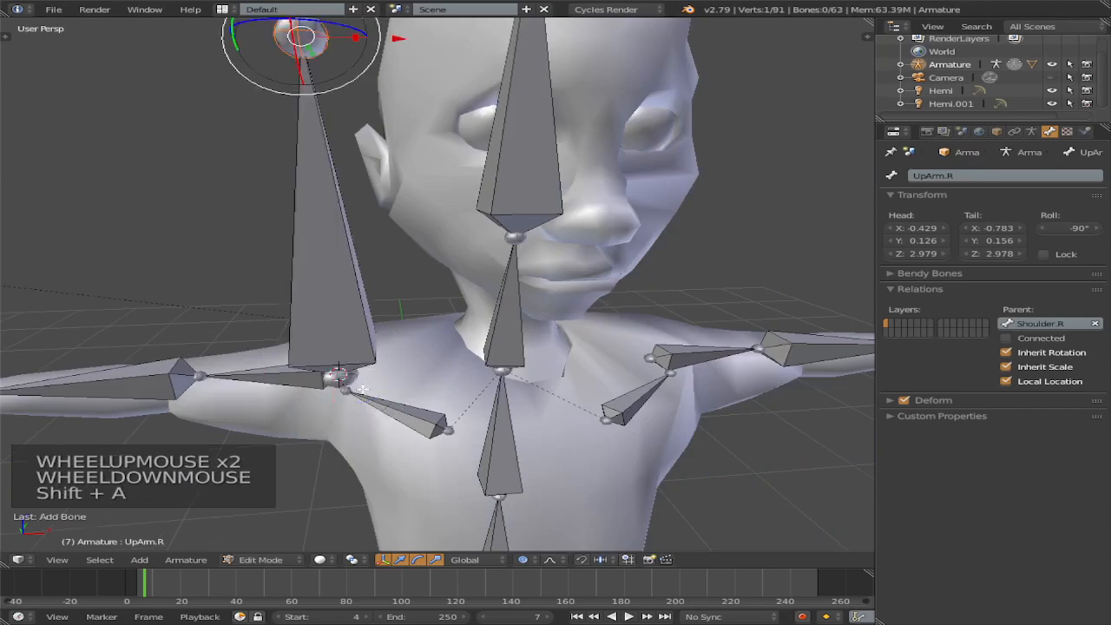
Step: Undo the last bone addition and add a mesh circle at the 3D cursor in Object Mode
key("ctrl+z")
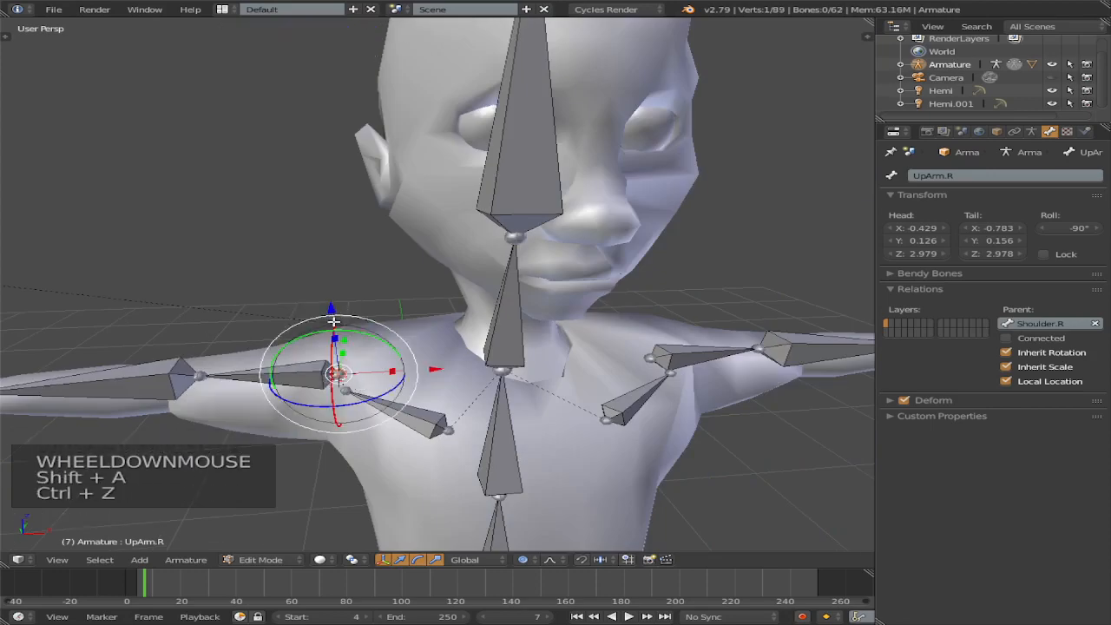
key("Tab")
key("shift+a")
mouse_move(338, 336)
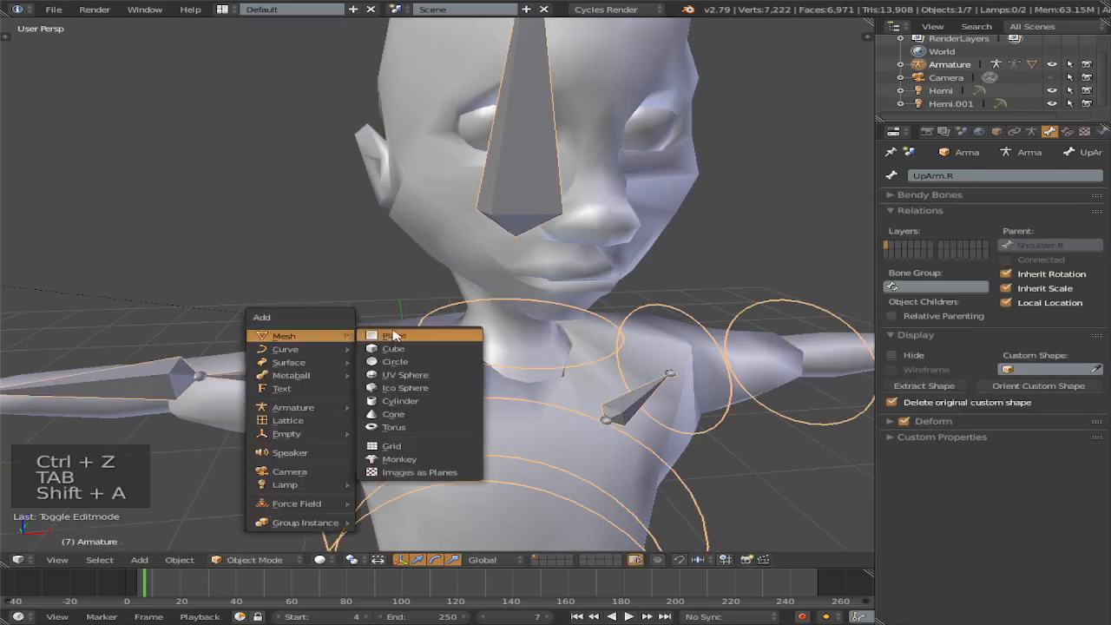
left_click(414, 362)
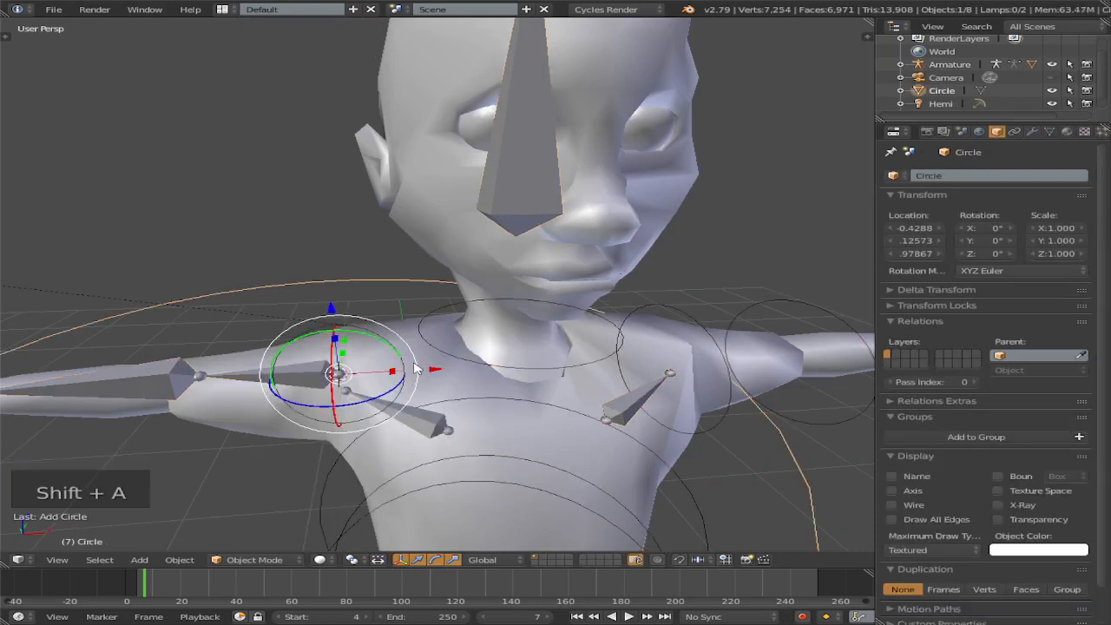
Step: Cancel a 90° view-axis rotation of the circle and set the transform orientation to Local
type("r90")
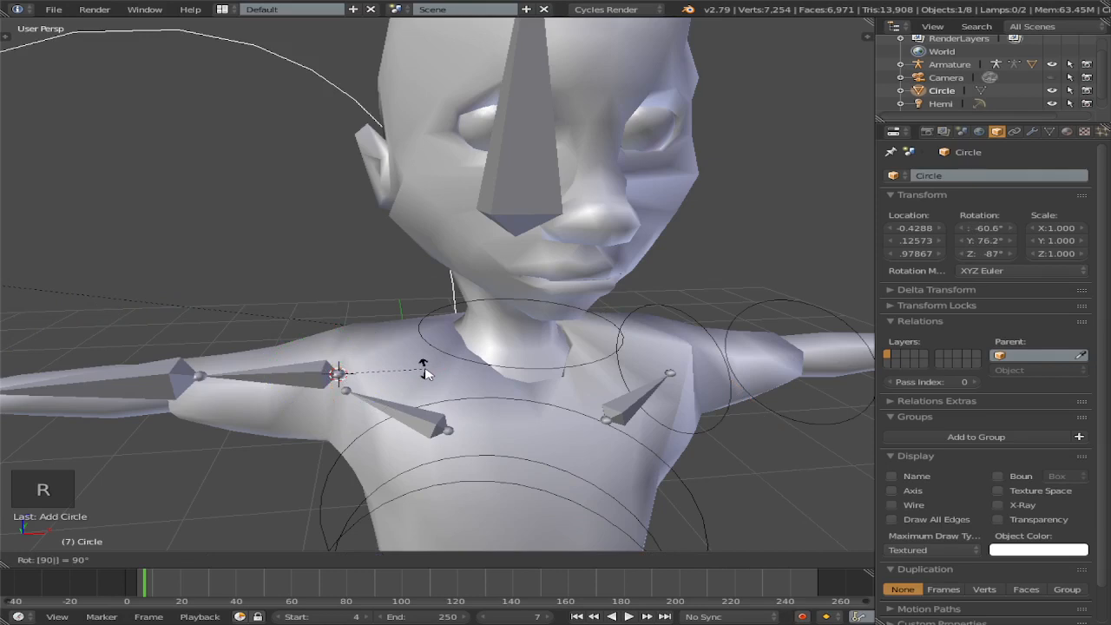
key("Escape")
scroll(432, 405, "down", 2)
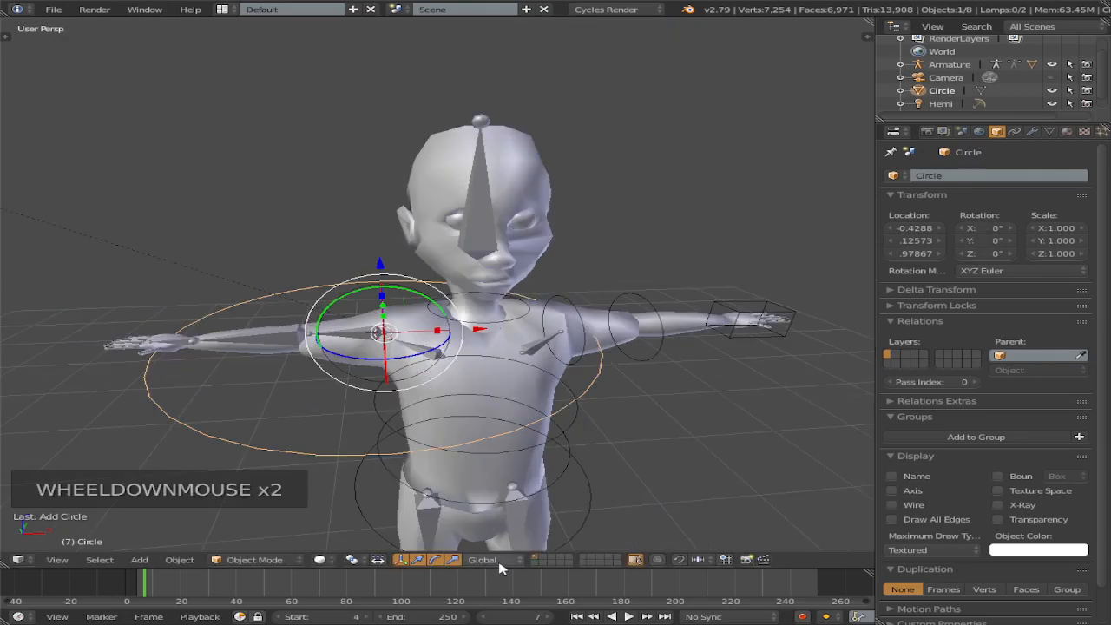
left_click(499, 567)
left_click(500, 536)
Step: Try rotating the circle about the view axis, inspect its alignment with the right arm, and undo the rotation
key("r")
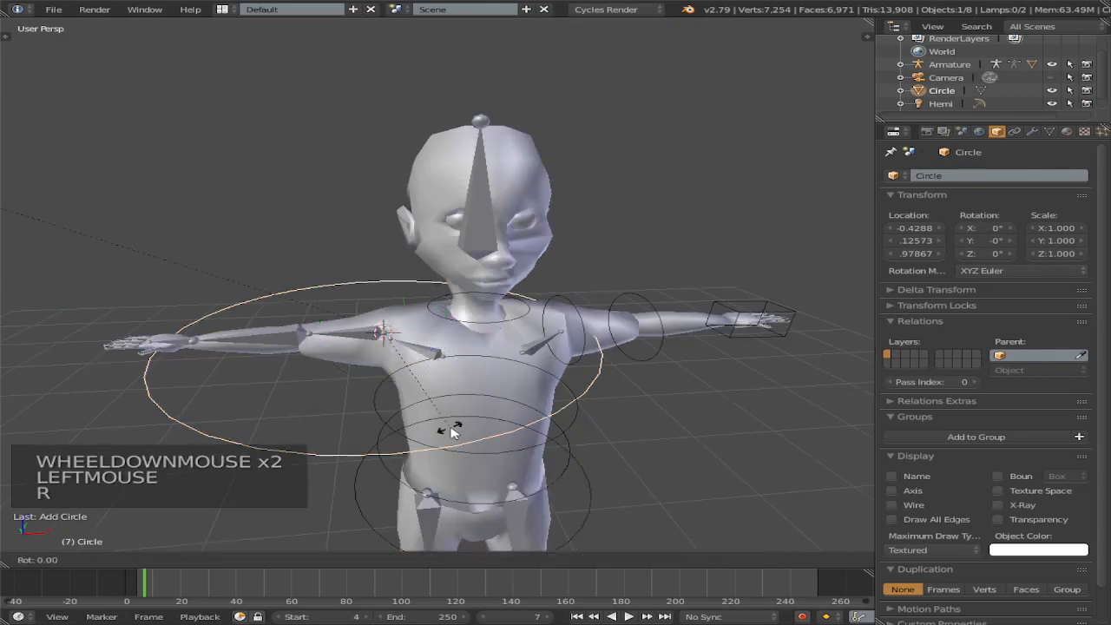
left_click(452, 431)
scroll(445, 434, "down", 2)
middle_click_drag(444, 435, 502, 441)
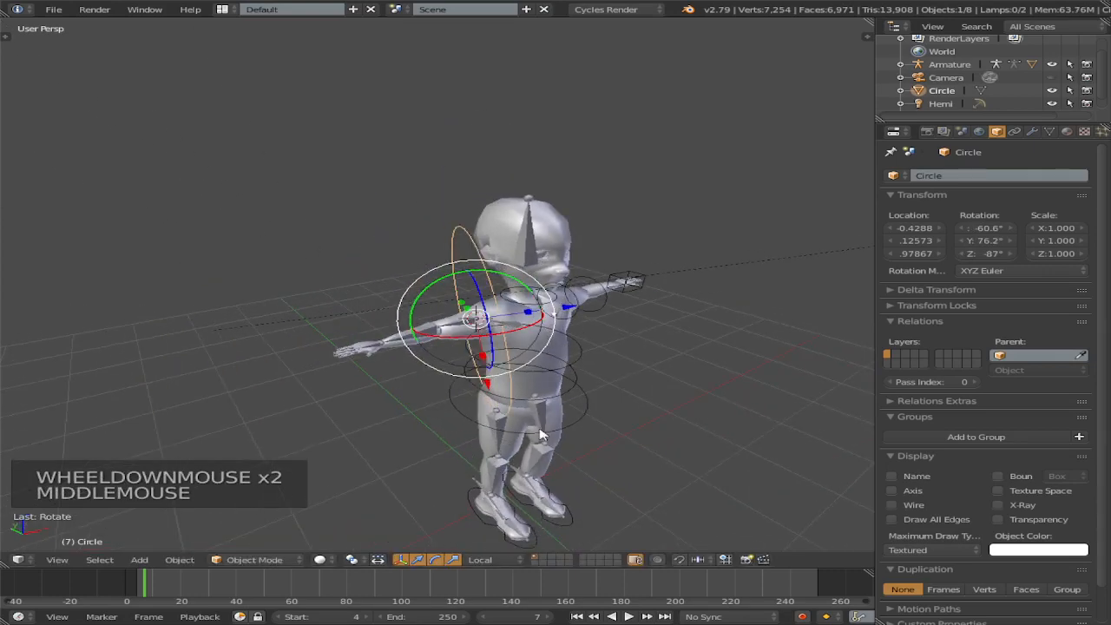
middle_click_drag(589, 398, 532, 399)
scroll(419, 372, "up", 2)
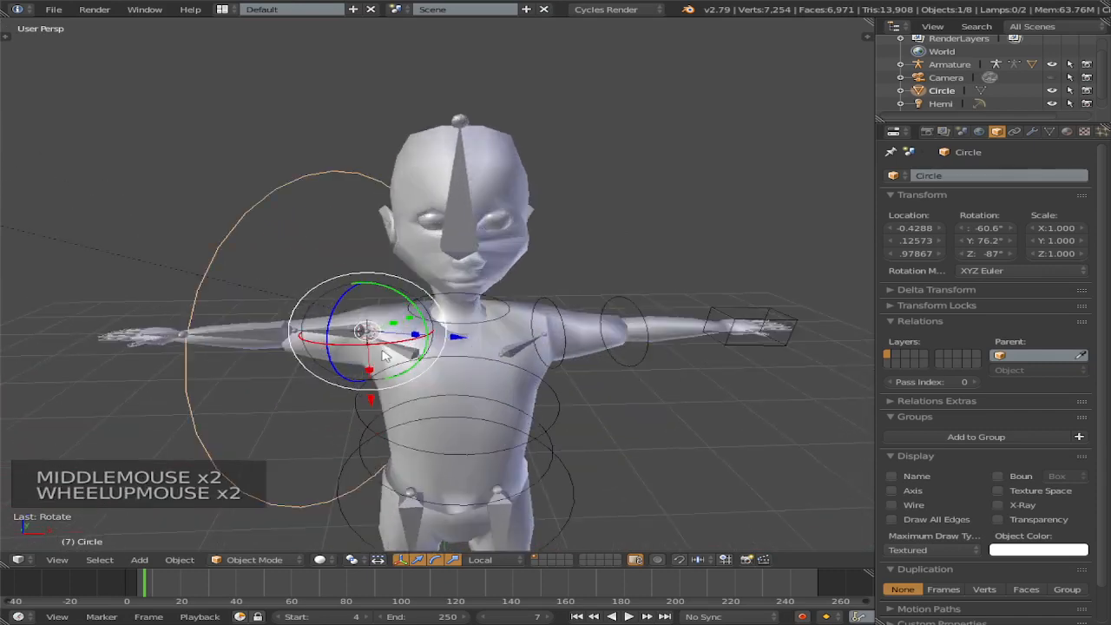
key("ctrl+z")
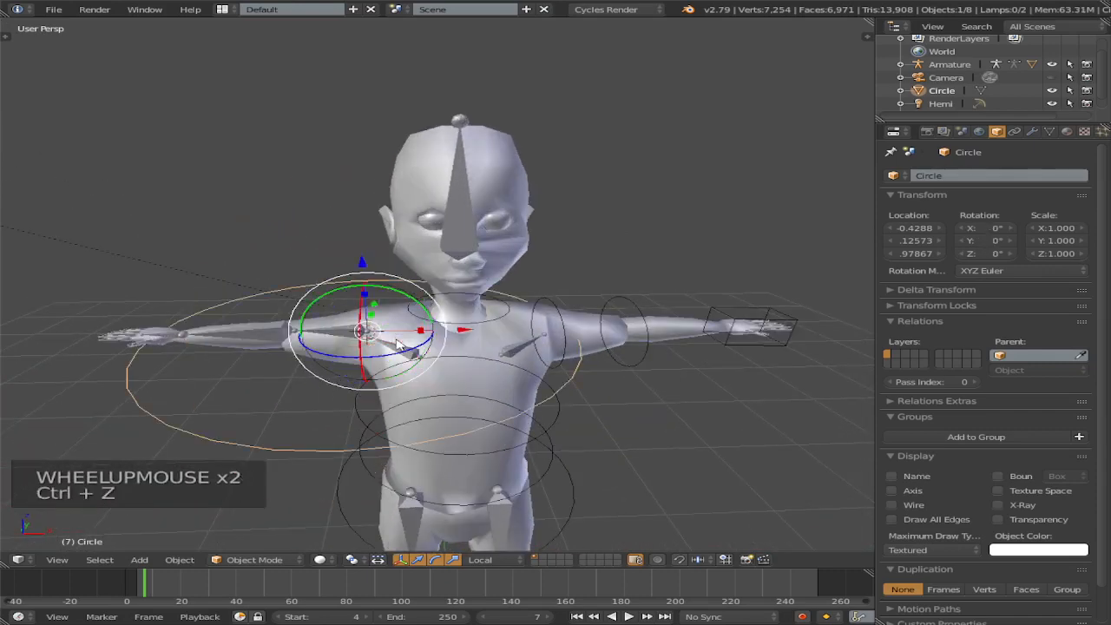
Step: Rotate the circle 90° about the Y axis so it stands around the right upper arm
type("rz")
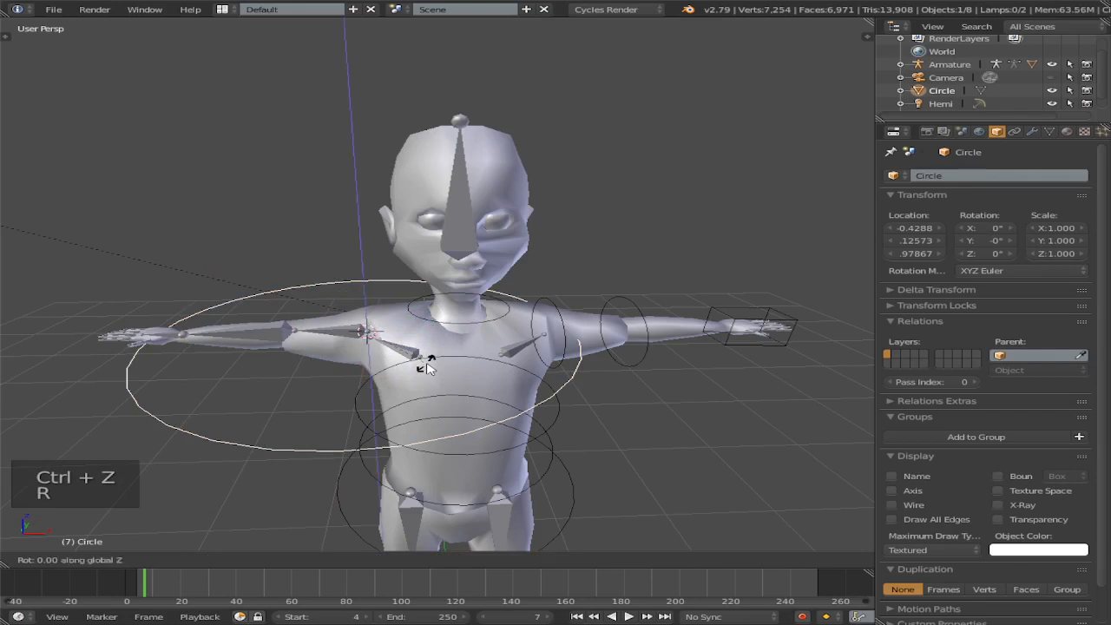
type("90")
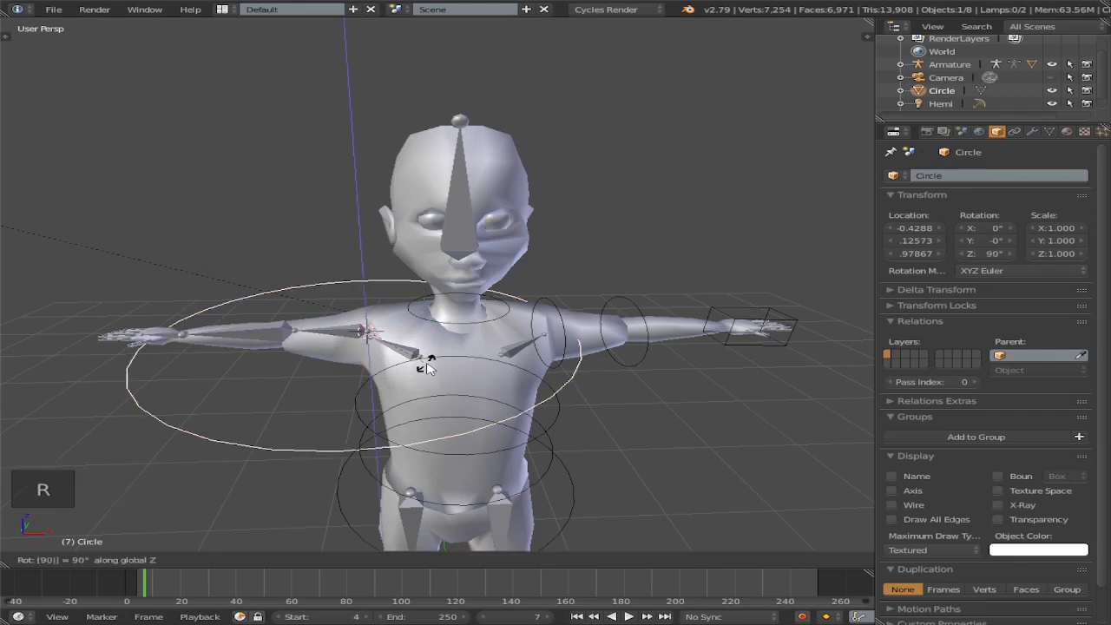
type("y")
key("Return")
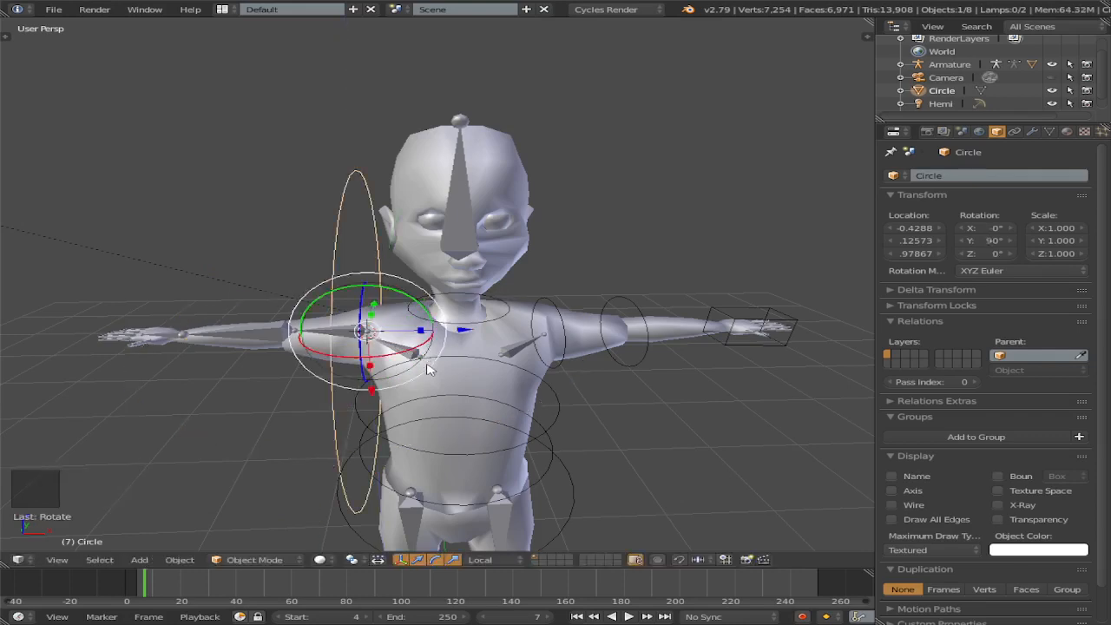
Step: Scale the circle down to about 0.253 so it fits around the right shoulder
key("s")
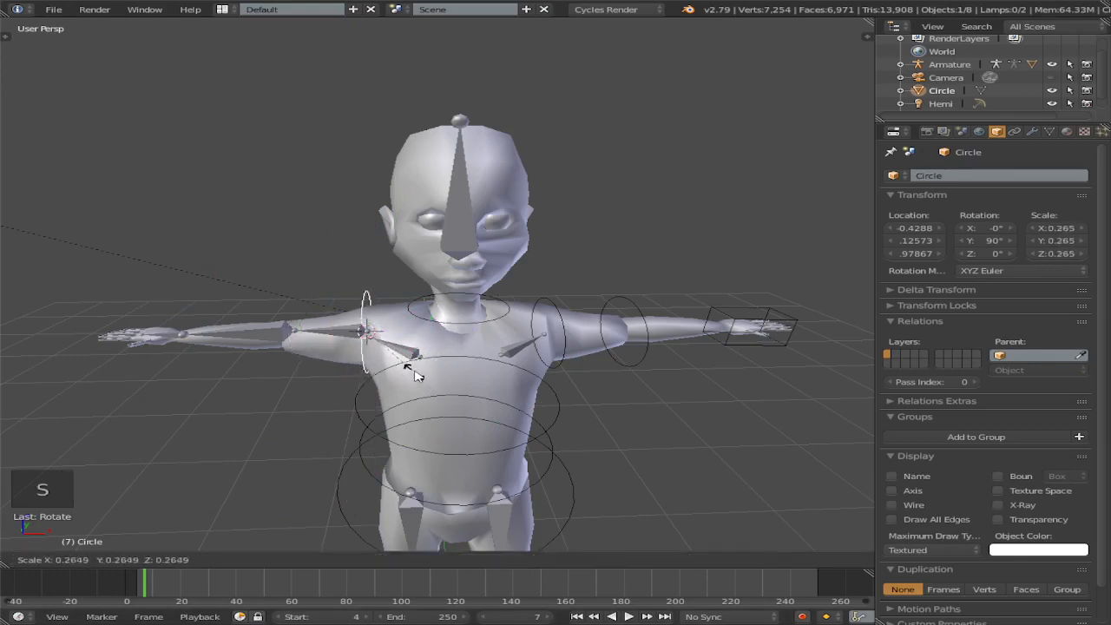
left_click(414, 375)
scroll(414, 373, "up", 2)
middle_click_drag(414, 373, 393, 351)
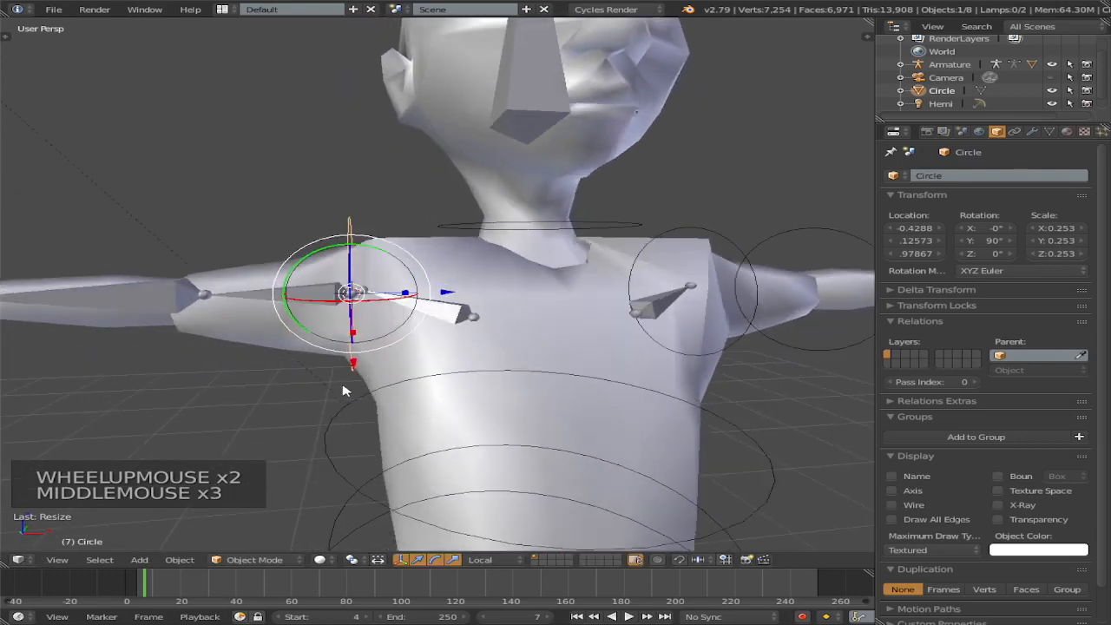
Step: Try moving the shoulder circle slightly downward in Object Mode and undo the move
left_click_drag(352, 364, 355, 372)
left_click(356, 371)
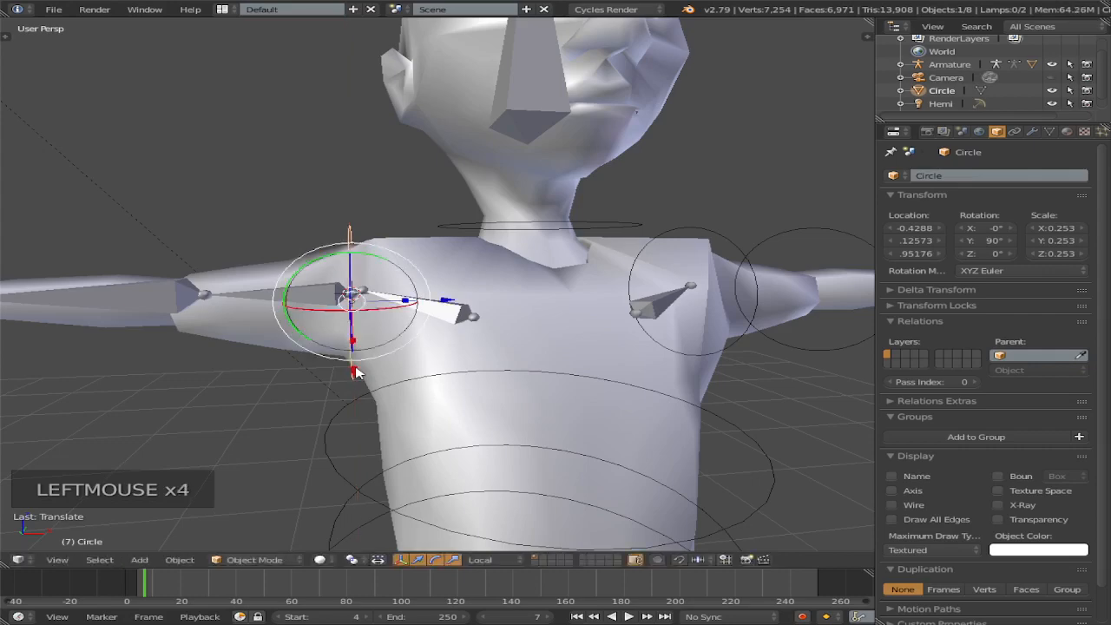
key("ctrl+z")
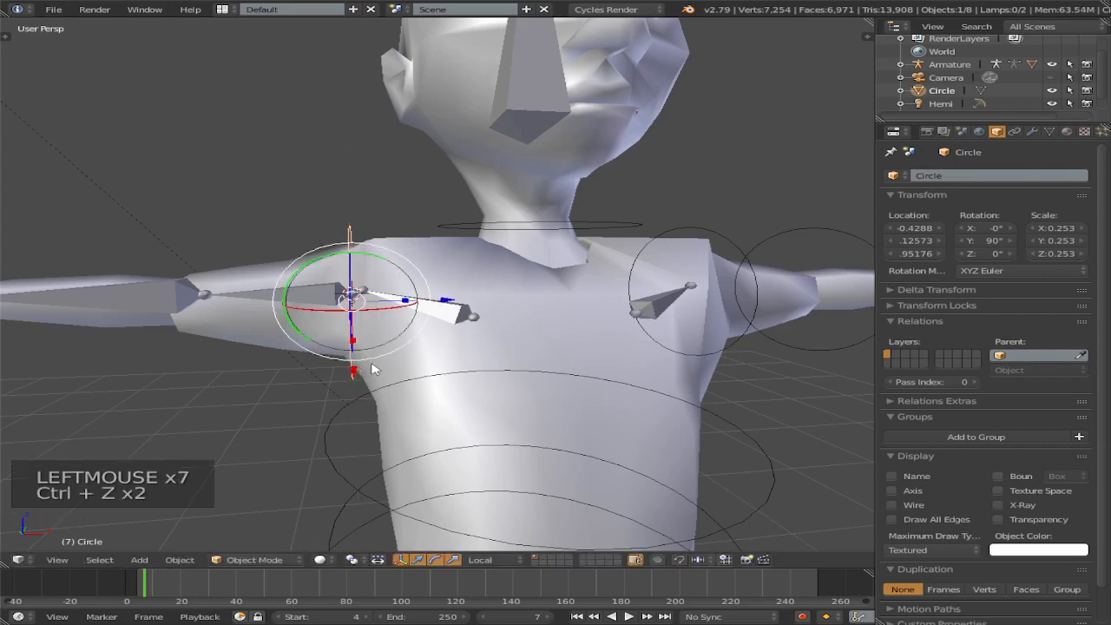
scroll(394, 338, "up", 1, "ctrl")
scroll(394, 339, "up", 1)
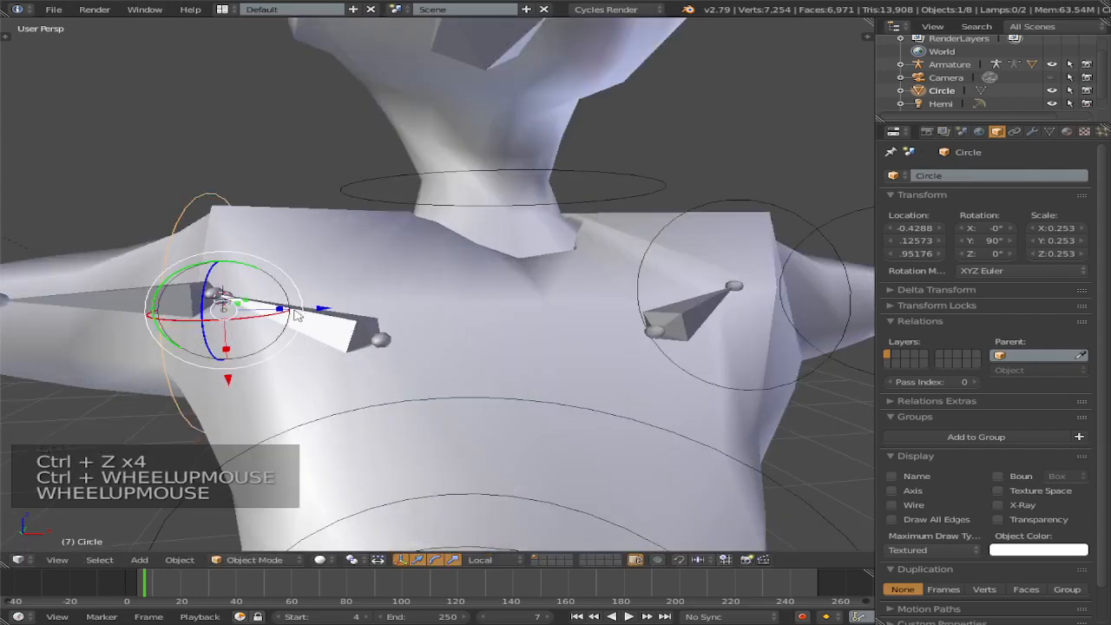
key("ctrl+z")
Step: Move the shoulder circle's vertices slightly downward in Edit Mode, return to Object Mode and check the fit around the arm
scroll(274, 345, "down", 2)
key("Tab")
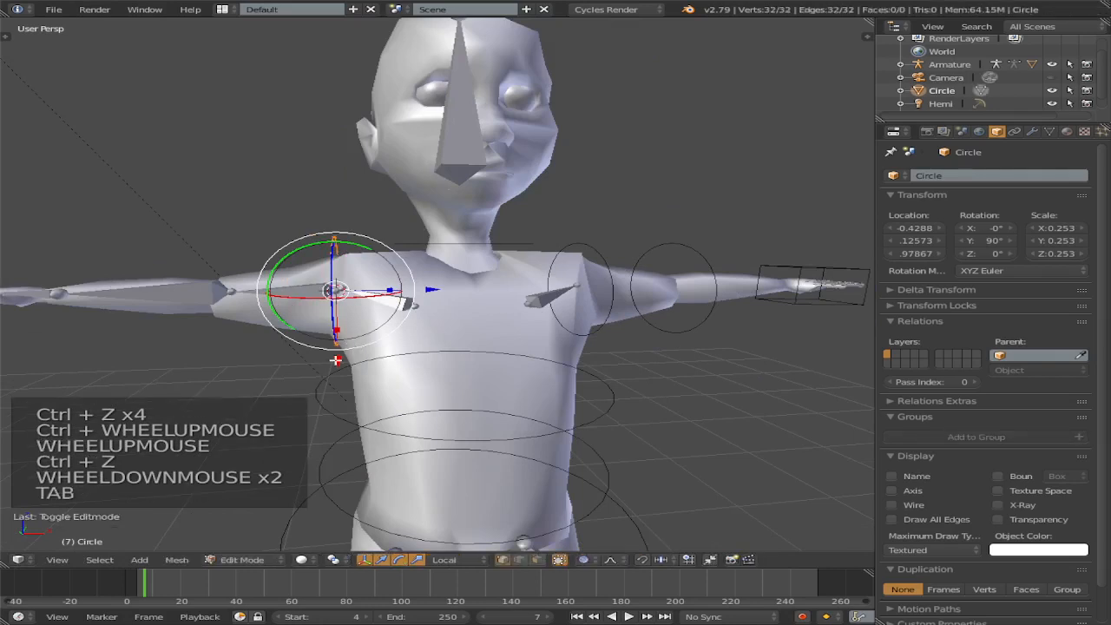
left_click_drag(336, 359, 340, 368)
middle_click_drag(368, 324, 420, 370)
key("Tab")
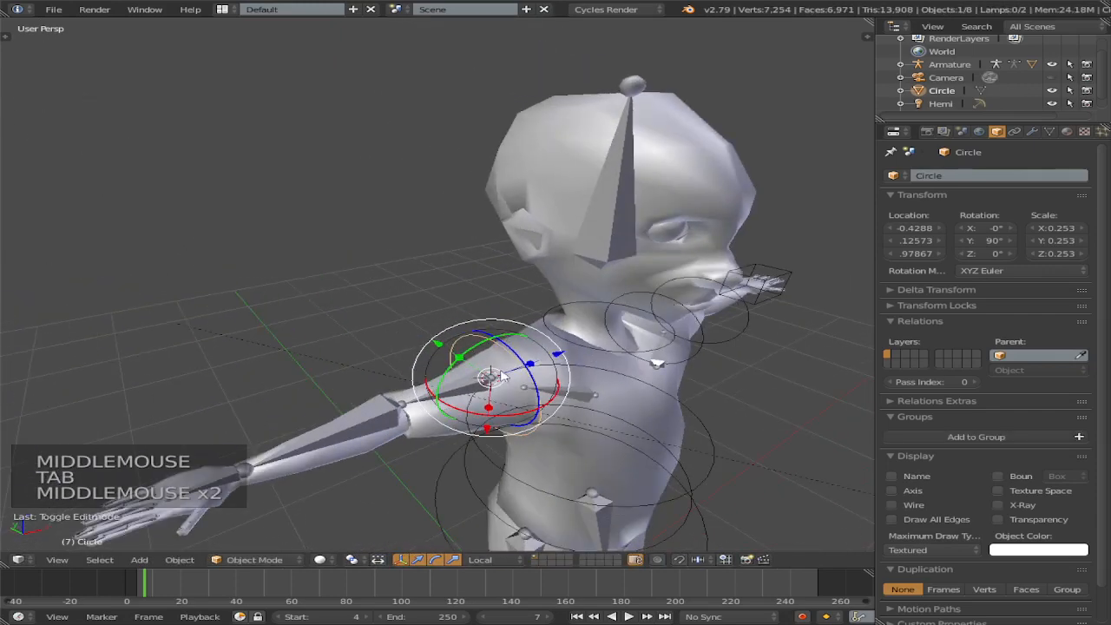
scroll(502, 376, "up", 2)
middle_click_drag(502, 377, 685, 320)
scroll(688, 318, "down", 1)
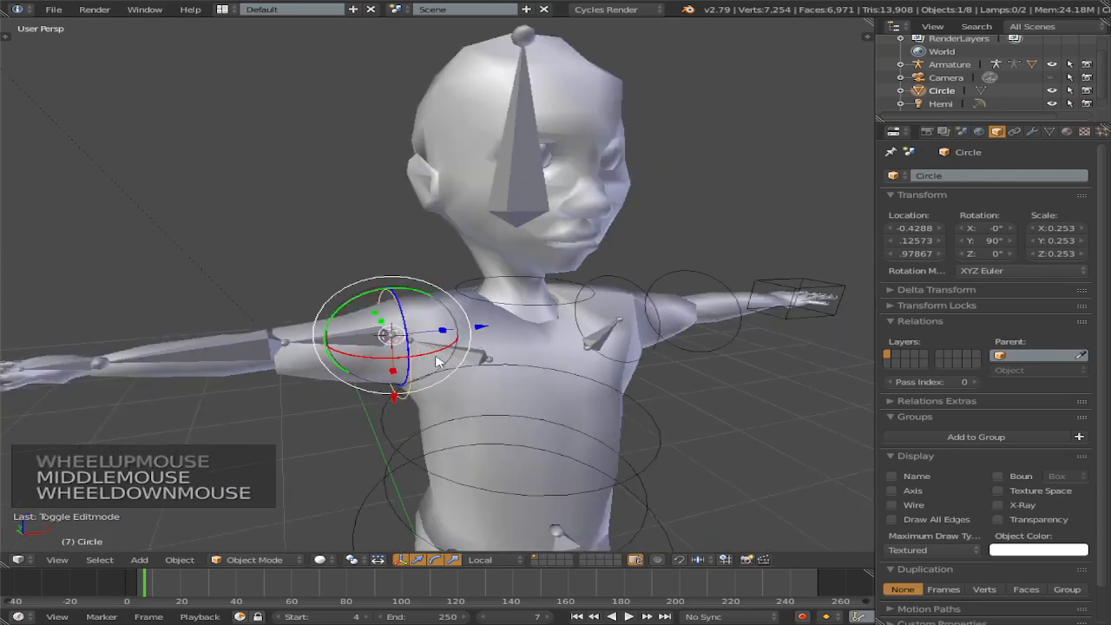
Step: Duplicate the shoulder circle along the X axis to the right elbow, about 0.35 units away
key("shift+d")
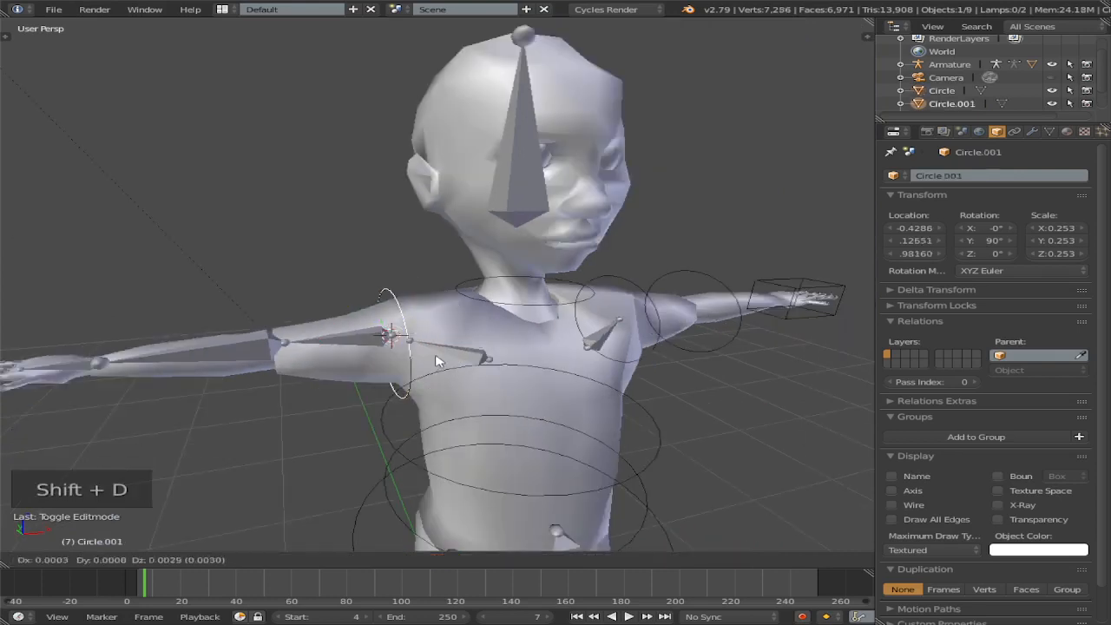
key("x")
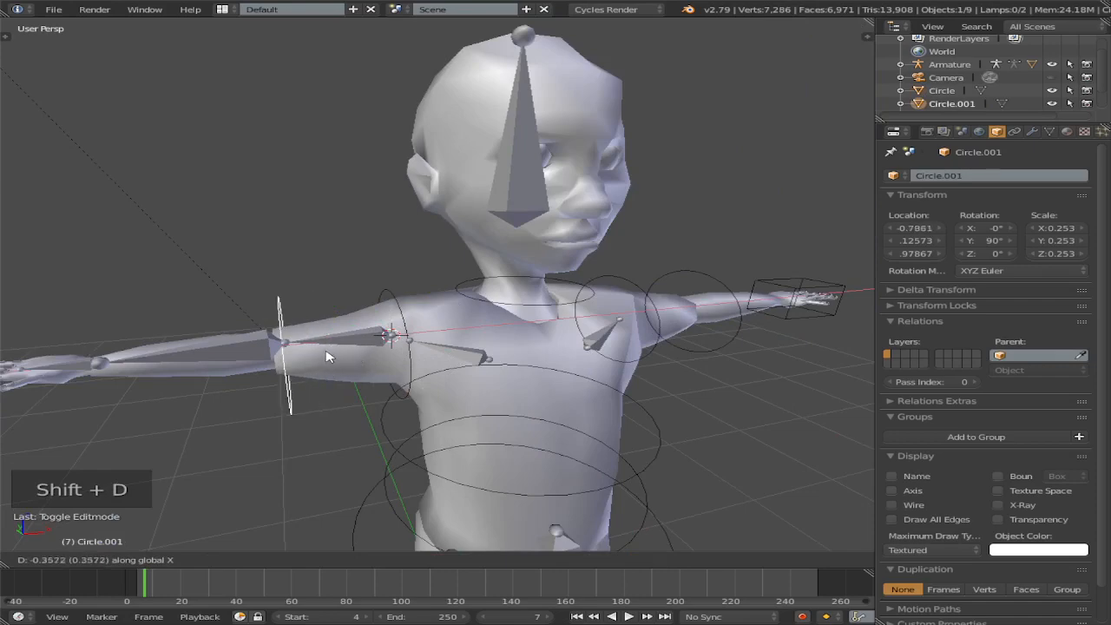
left_click(326, 355)
scroll(328, 356, "down", 1)
scroll(343, 359, "up", 2)
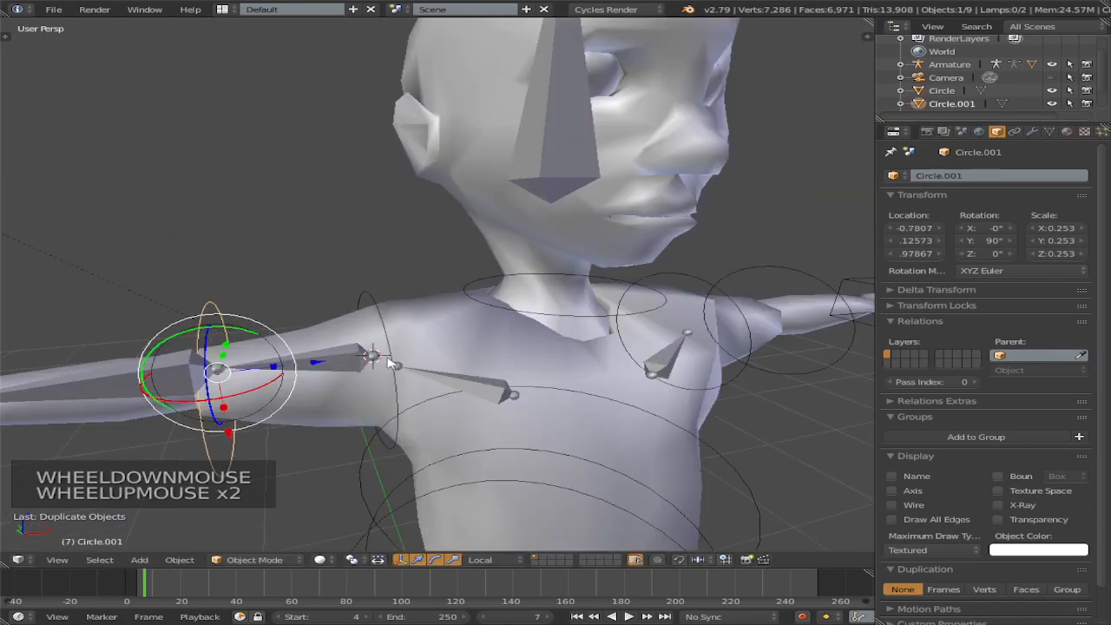
Step: Scale the elbow circle down to about 0.203
middle_click_drag(328, 382, 326, 368)
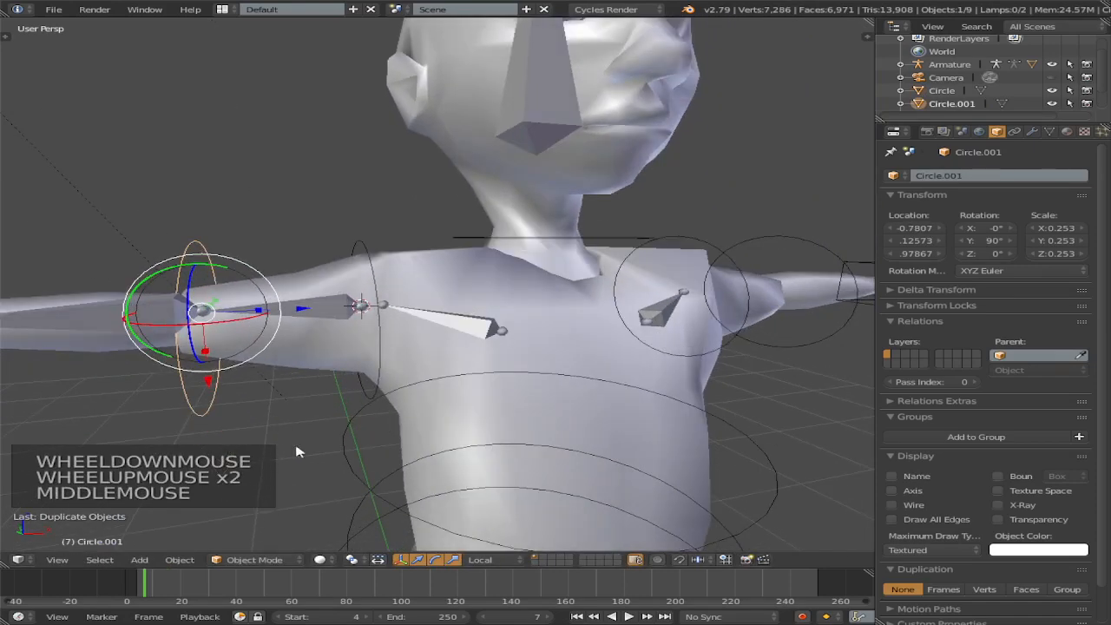
key("s")
key("s")
key("y")
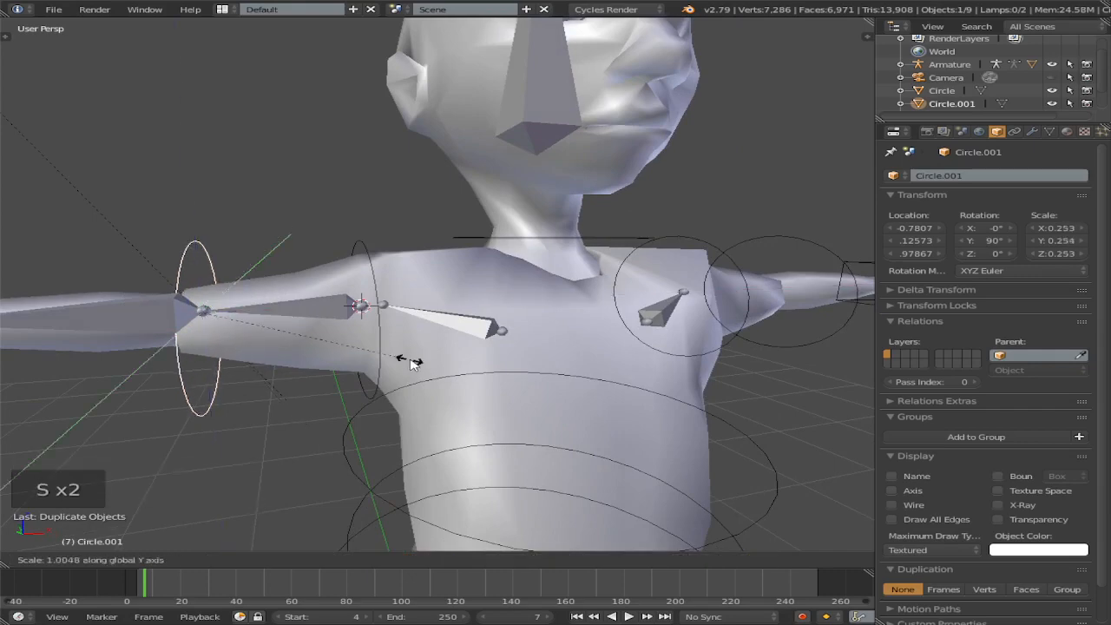
left_click(365, 361)
key("s")
left_click(334, 404)
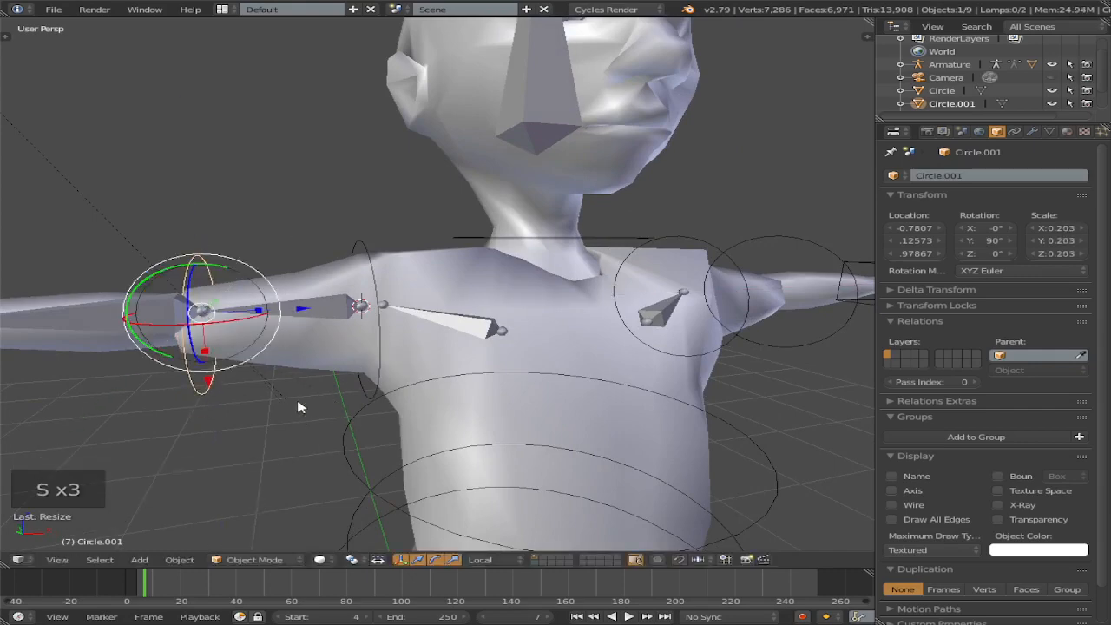
Step: Select the right shoulder circle and scale it to about 0.235
middle_click_drag(297, 407, 341, 424)
scroll(439, 436, "down", 2)
middle_click_drag(439, 436, 334, 310)
scroll(507, 447, "down", 1)
scroll(472, 335, "up", 2)
right_click(330, 311)
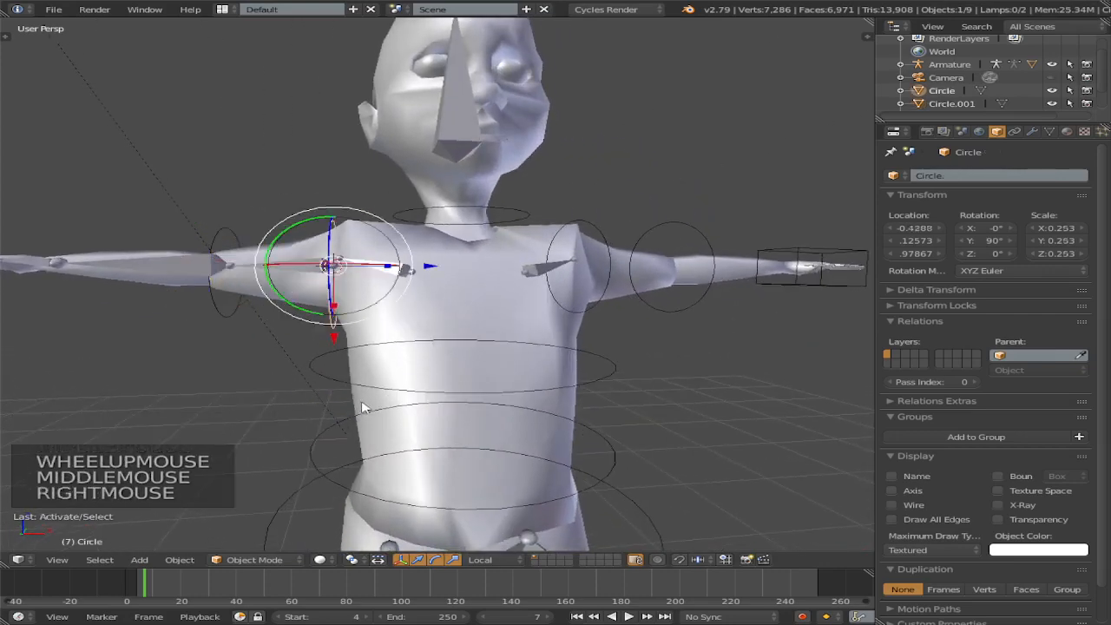
key("s")
key("s")
left_click(380, 352)
Step: Compare the right-arm circles with the left-arm control shapes in front orthographic view, highlighting them by toggling the selection of all objects
mouse_move(380, 352)
middle_mouse_down()
mouse_move(368, 355)
mouse_move(378, 365)
middle_mouse_up()
key("KP_1")
key("KP_1")
key("KP_1")
key("KP_1")
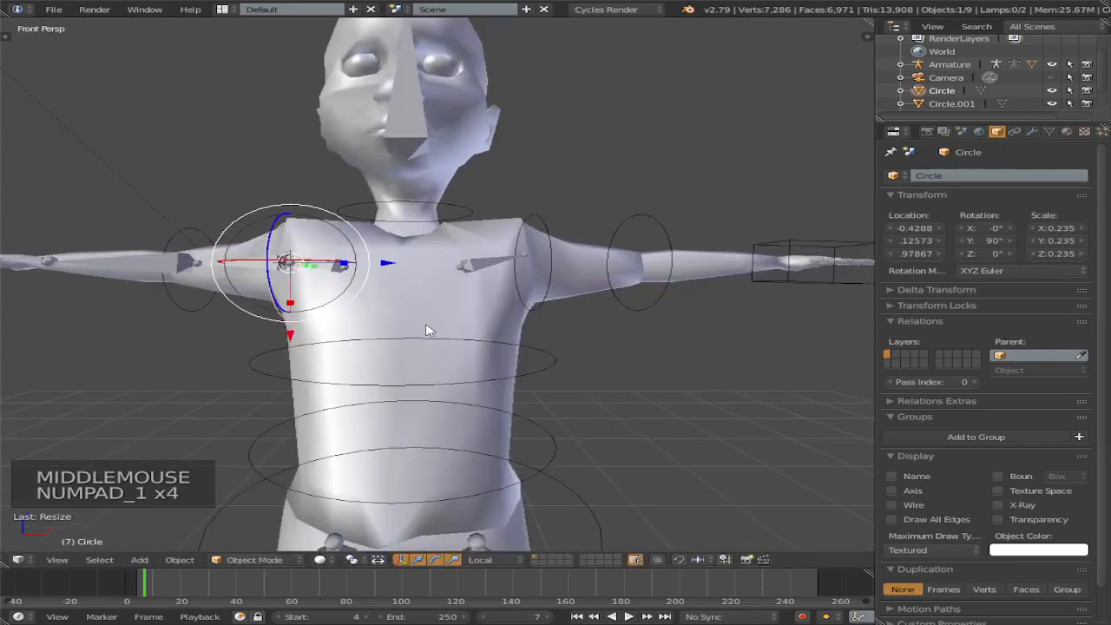
key("KP_5")
scroll(447, 330, "up", 2)
scroll(447, 329, "up", 2)
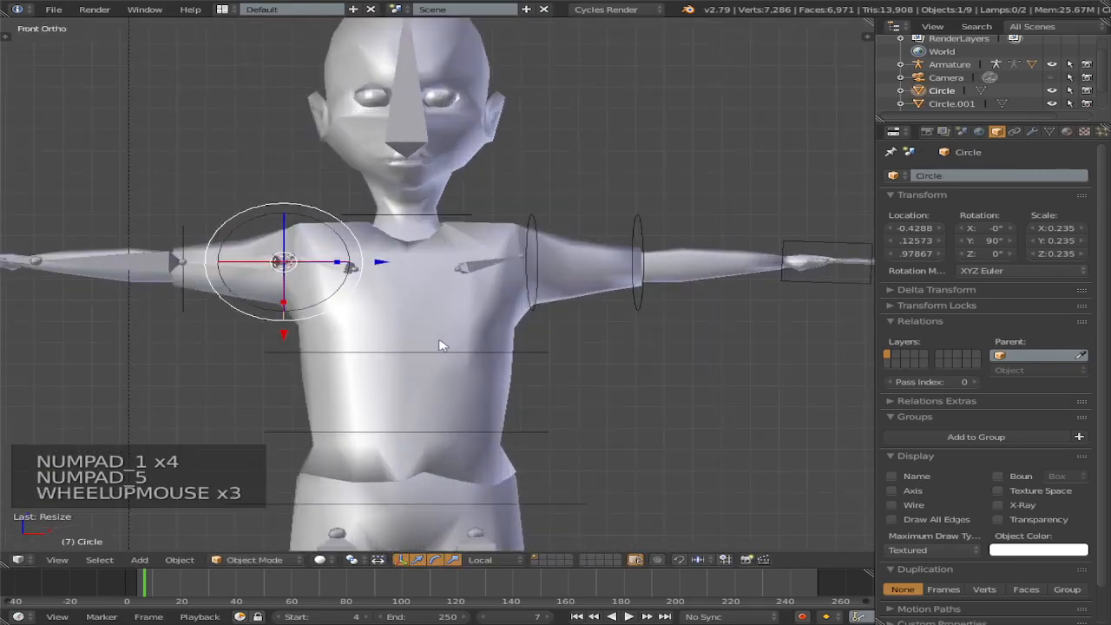
key("a")
key("a")
key("a")
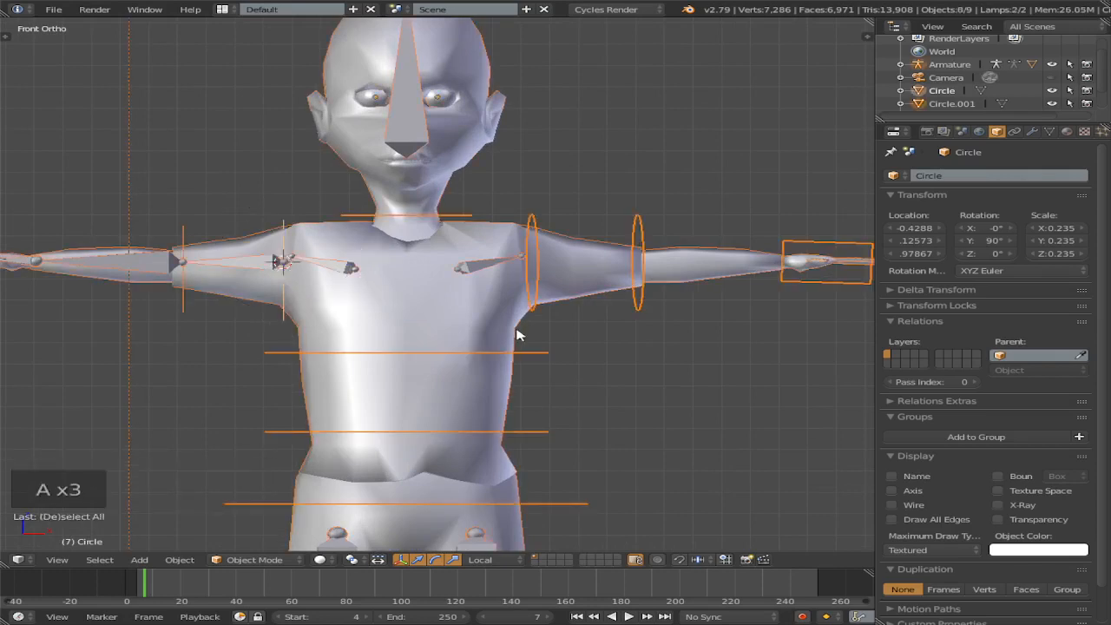
key("a")
key("a")
key("a")
key("a")
key("a")
key("a")
key("a")
Step: Select the right elbow circle and enlarge it to a scale of about 0.238
right_click(183, 296)
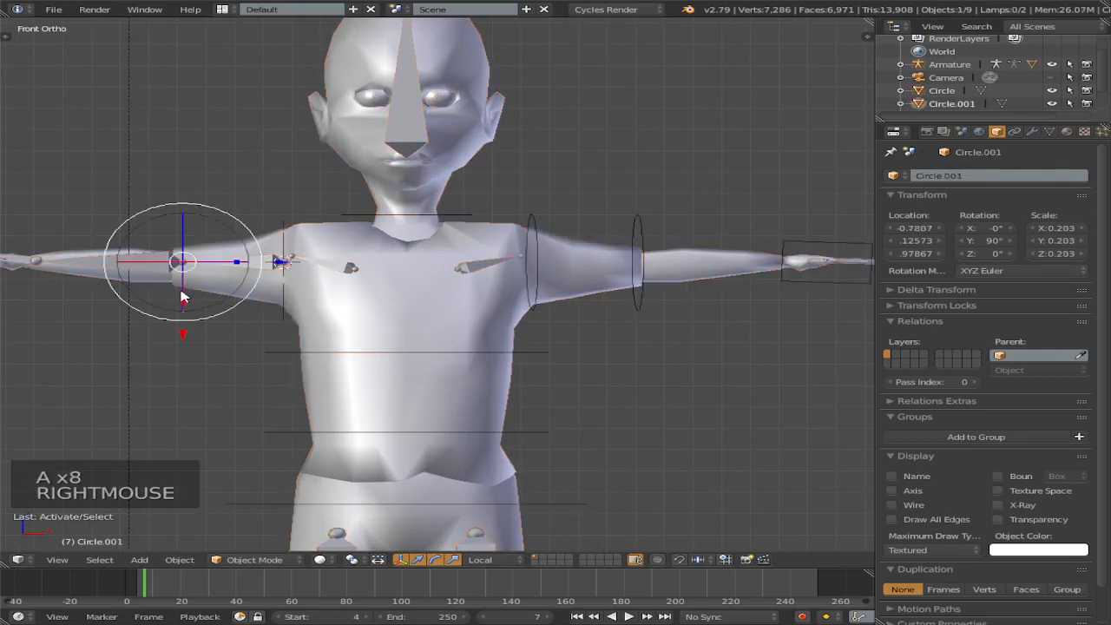
key("s")
key("s")
left_click(257, 331)
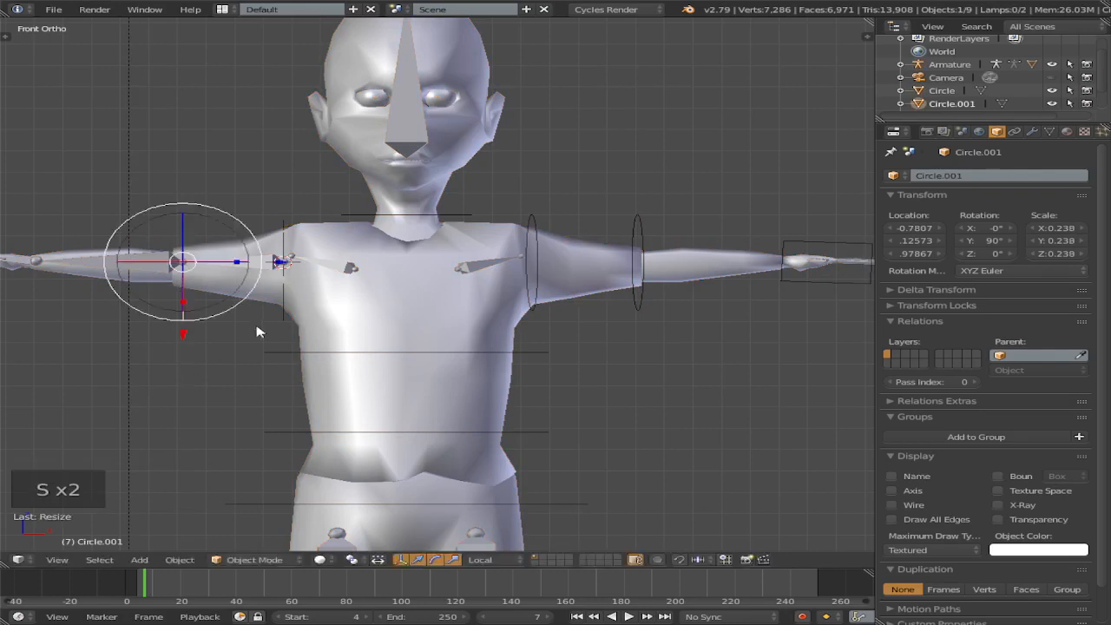
Step: Select the right shoulder circle and enlarge it to a scale of about 0.247
right_click(282, 303)
key("s")
key("s")
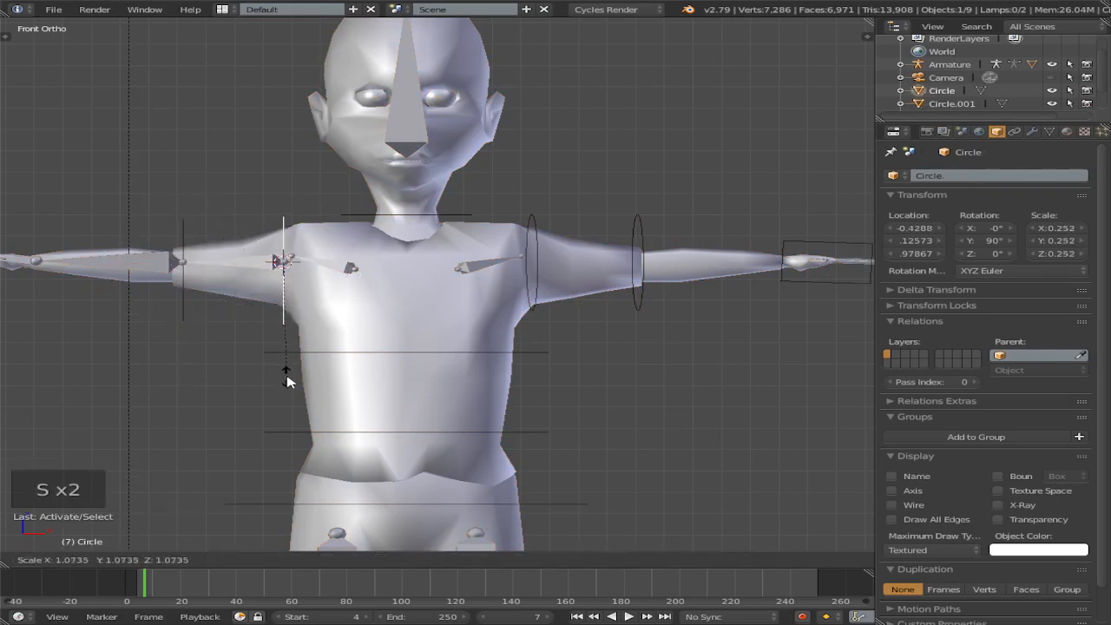
left_click(291, 378)
Step: Examine the fit of the right shoulder and elbow circles around the arm in perspective view, from a distance and up close
scroll(297, 313, "down", 1)
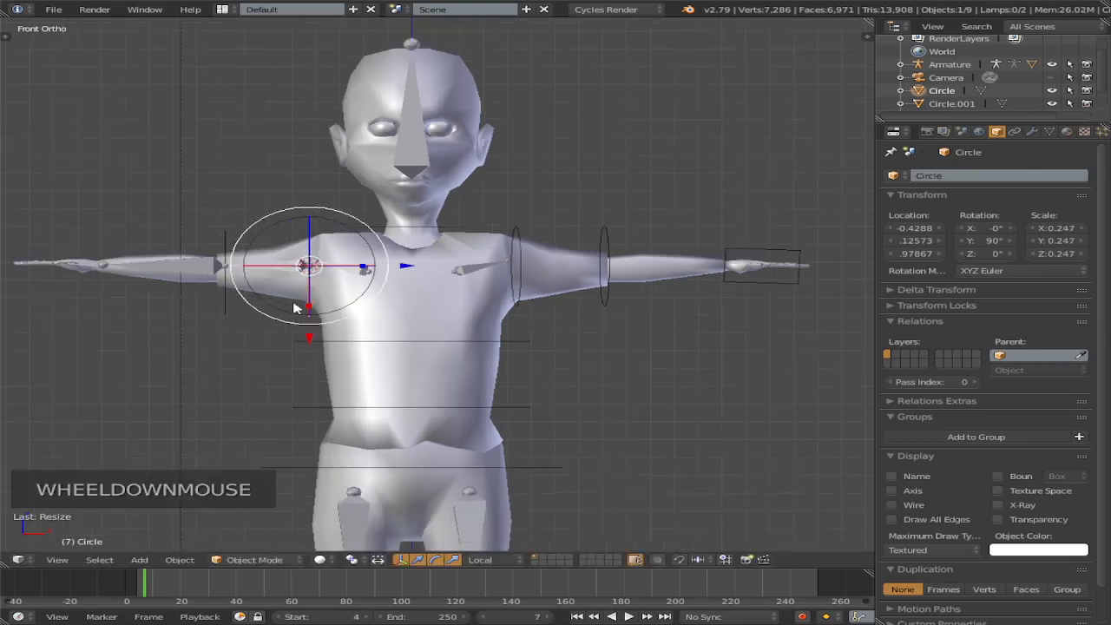
scroll(148, 278, "up", 1)
key("Tab")
scroll(174, 282, "up", 2)
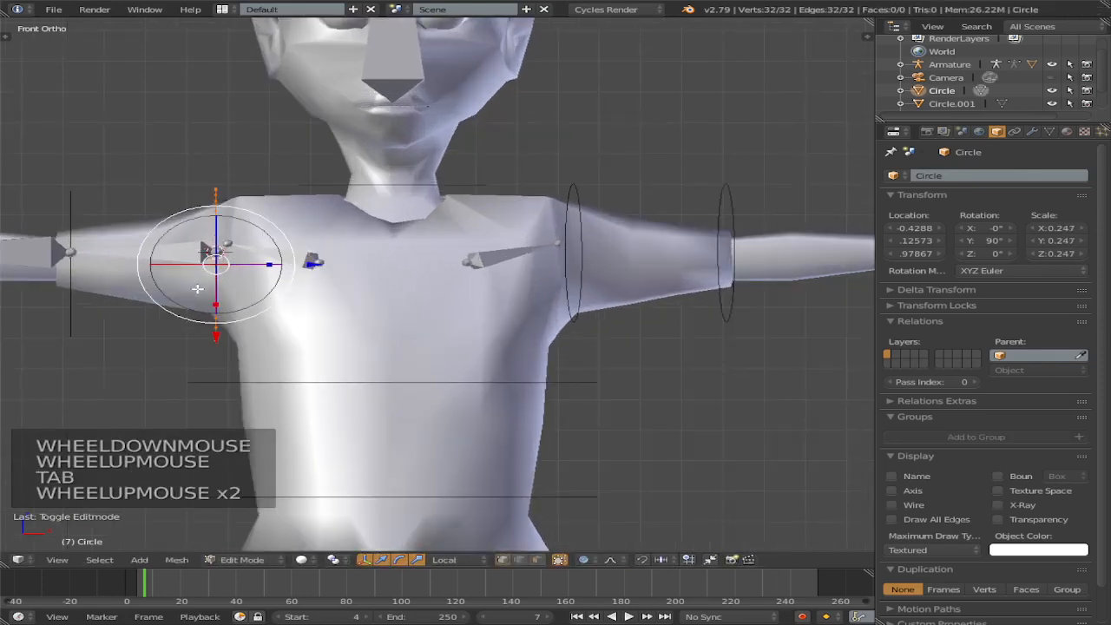
middle_click_drag(194, 287, 381, 267, "shift")
middle_click_drag(251, 320, 265, 335)
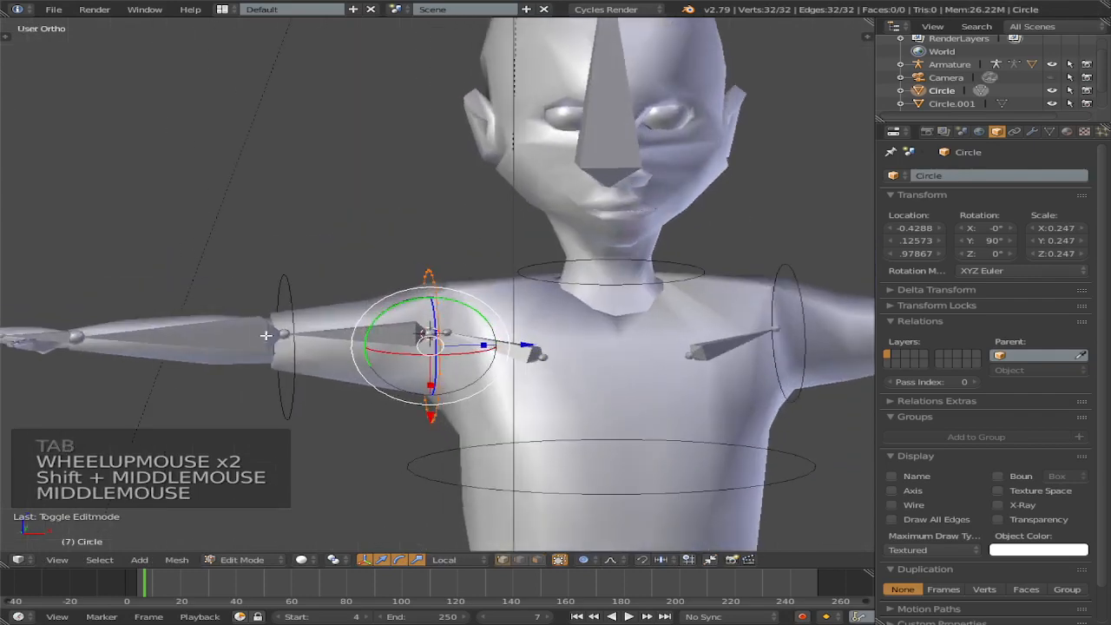
key("Tab")
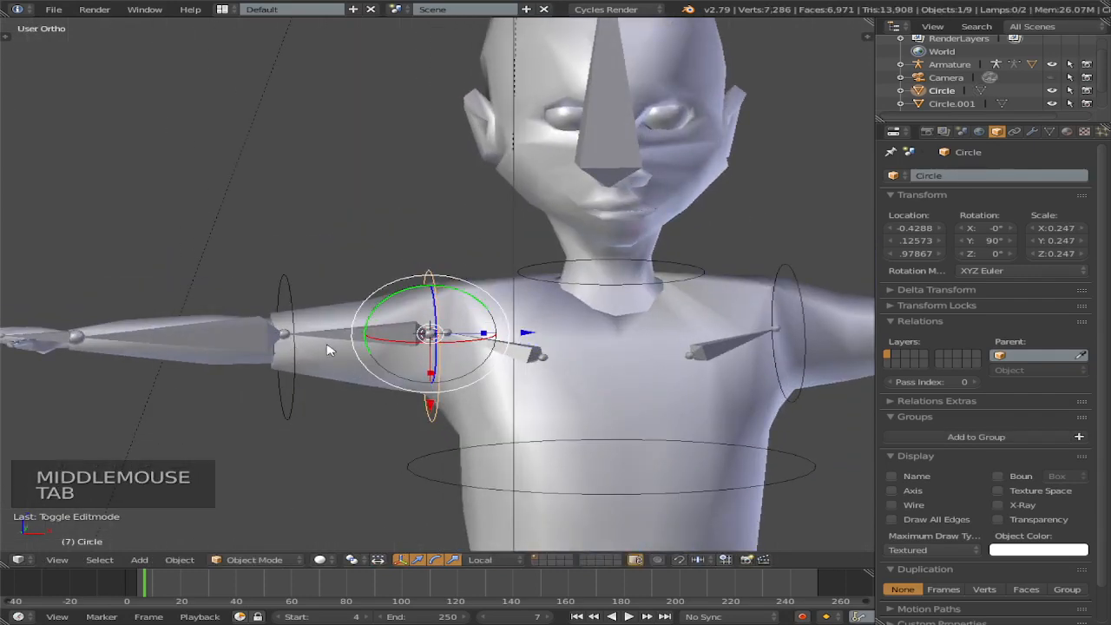
key("KP_5")
scroll(338, 347, "down", 4)
scroll(341, 347, "down", 1)
middle_click_drag(341, 347, 335, 356)
scroll(330, 363, "up", 3)
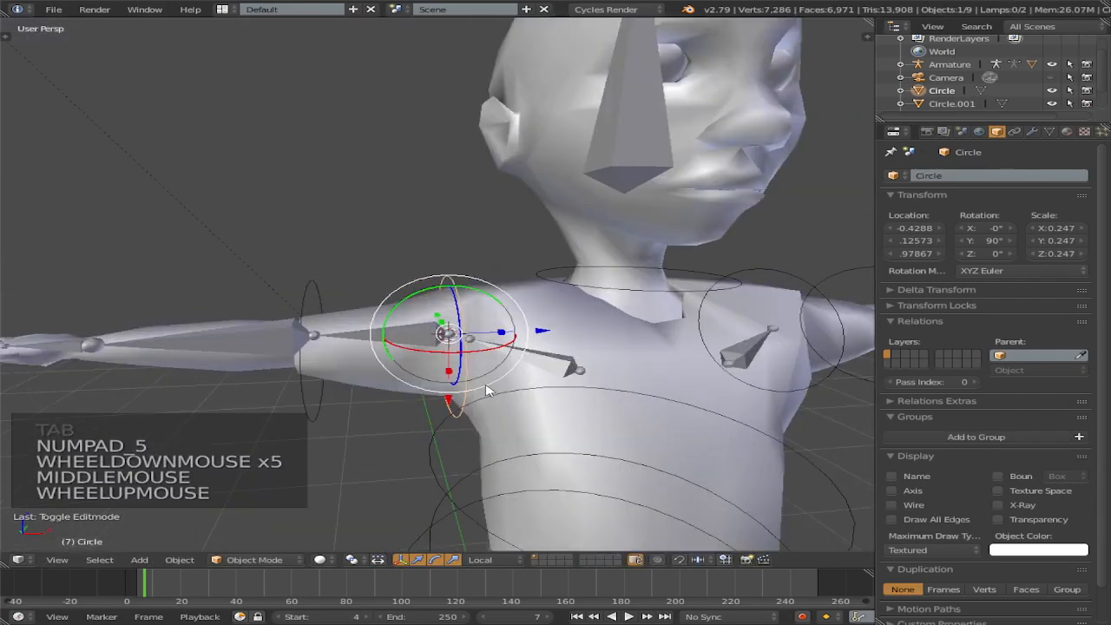
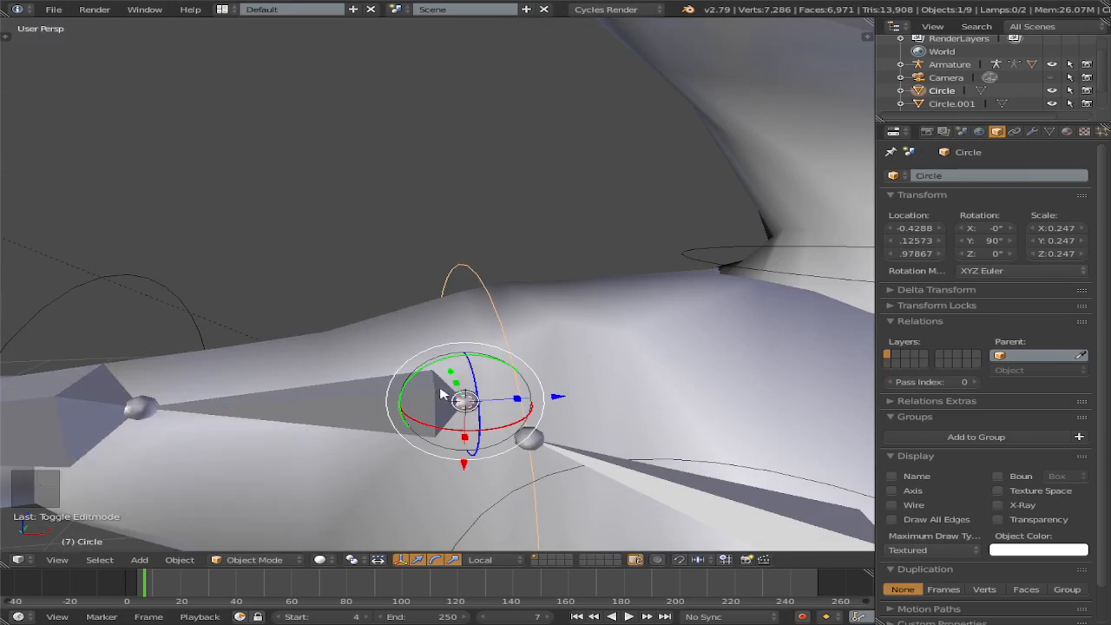
middle_click_drag(472, 400, 383, 404)
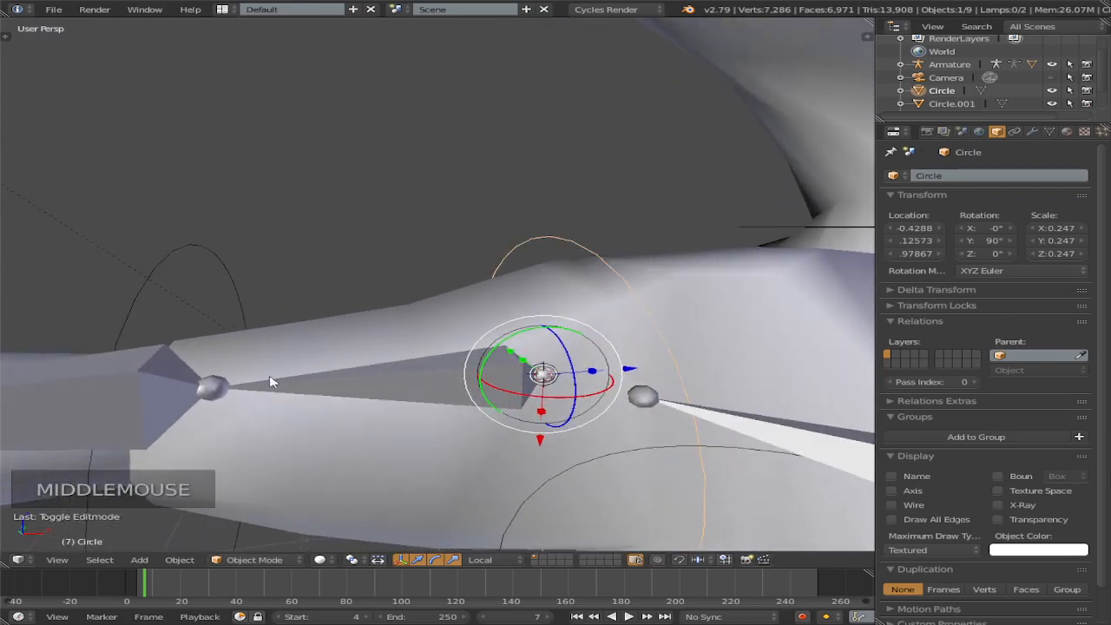
Step: Snap the 3D cursor to the elbow joint of the right upper arm bone in the armature's Edit Mode, then return to Object Mode
right_click(220, 392)
right_click(170, 391)
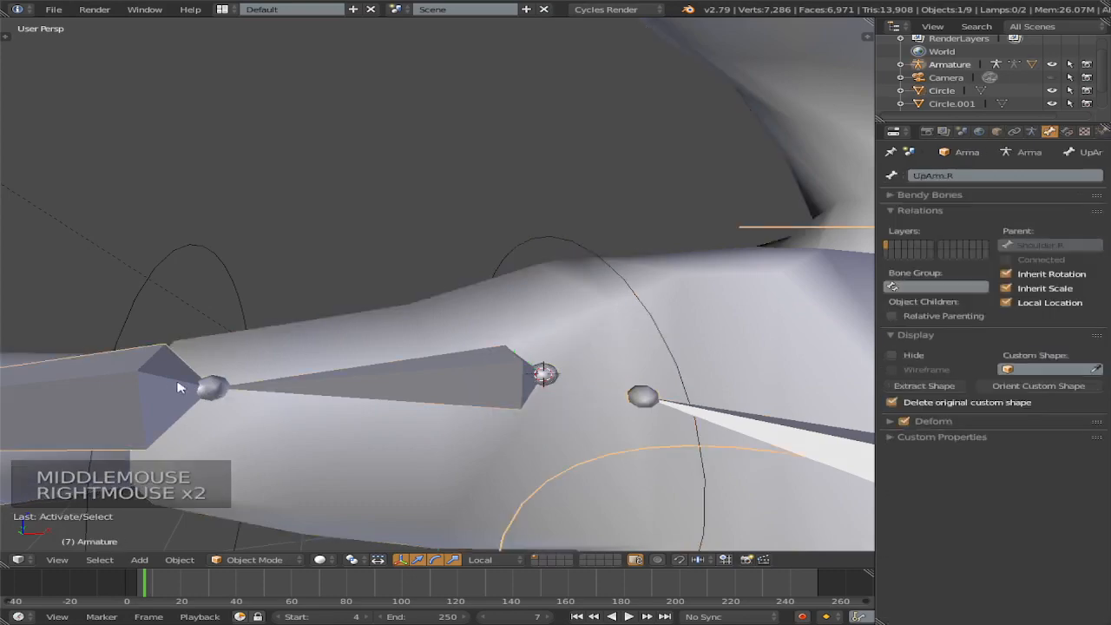
key("Tab")
right_click(211, 390)
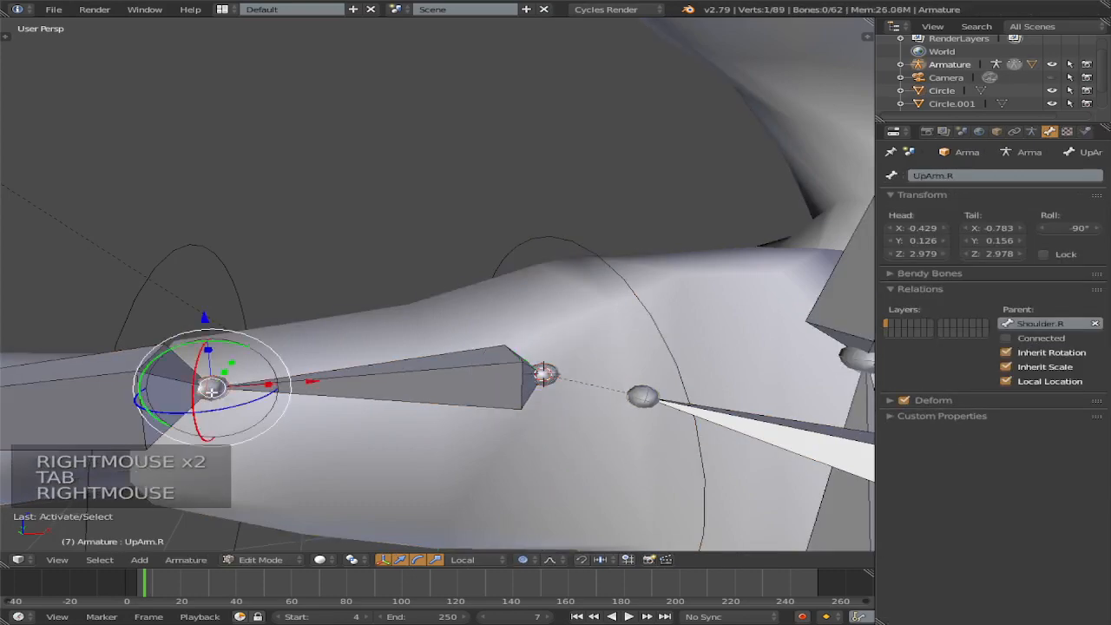
scroll(245, 413, "down", 2)
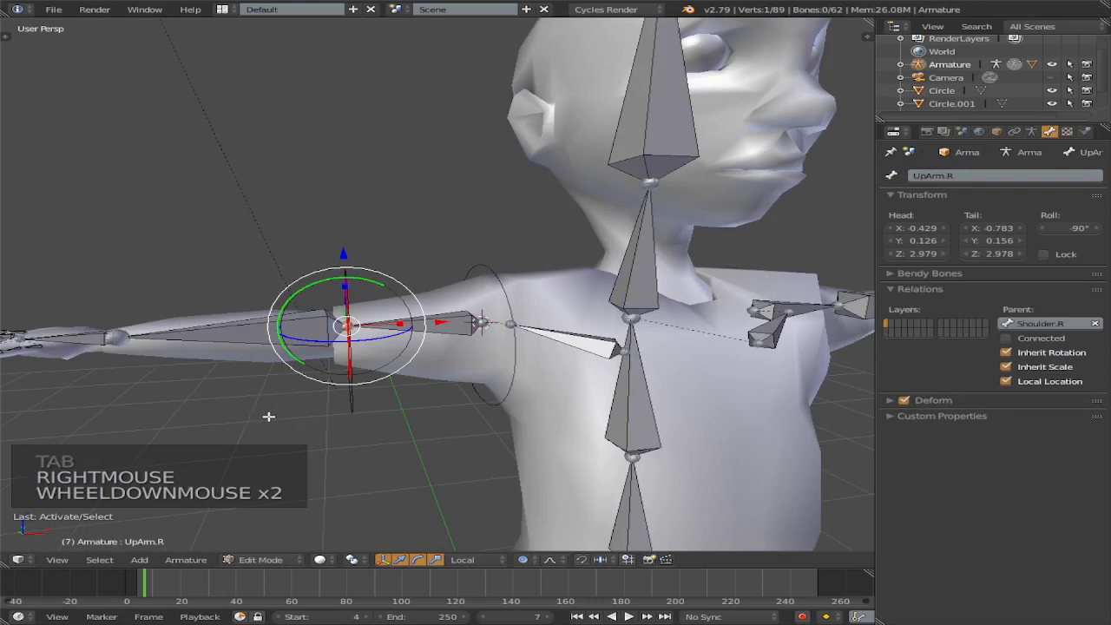
scroll(284, 411, "up", 2)
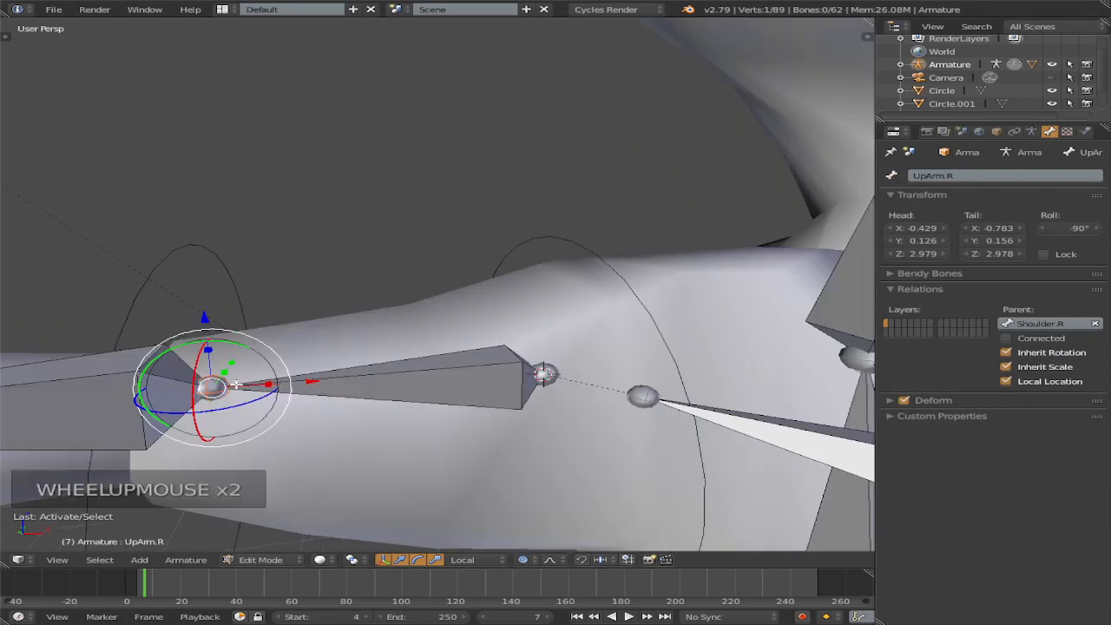
key("shift+s")
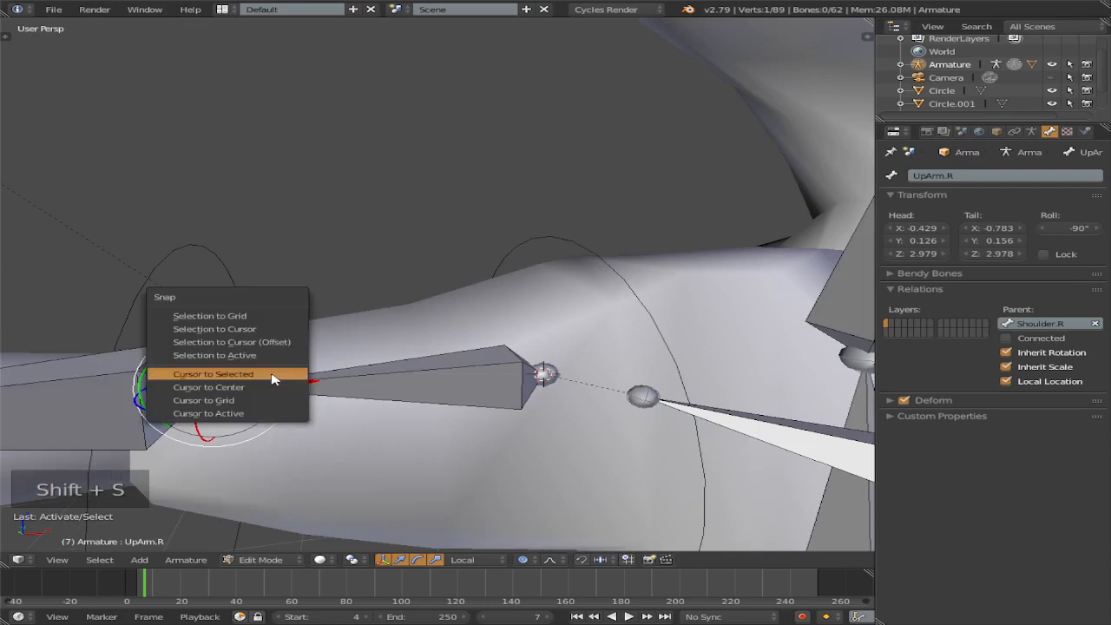
left_click(276, 378)
scroll(304, 398, "down", 2)
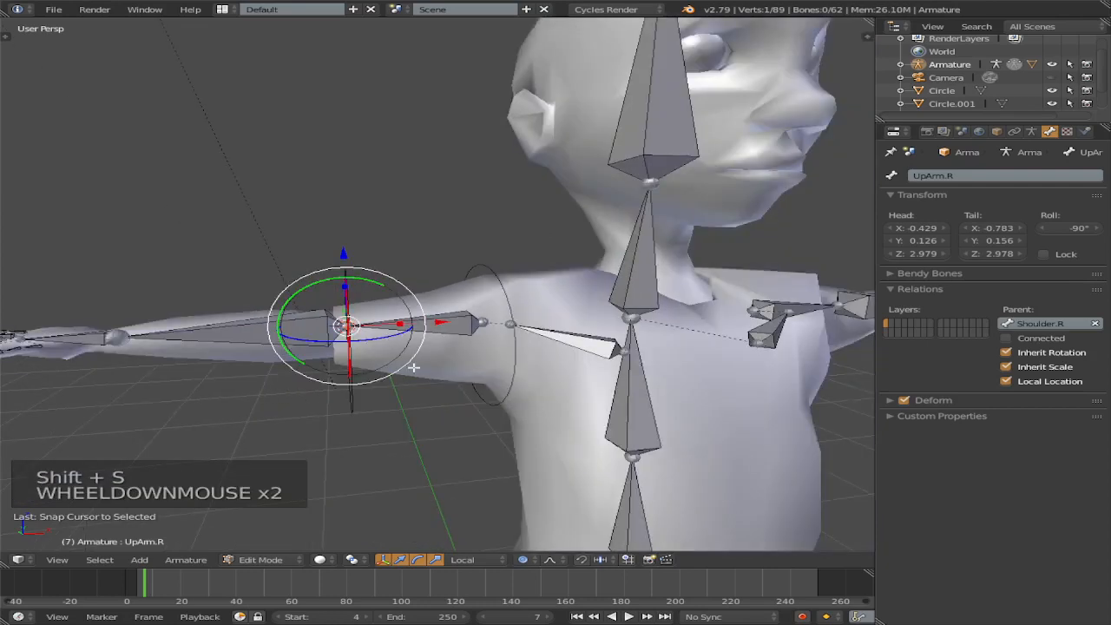
scroll(408, 363, "up", 2)
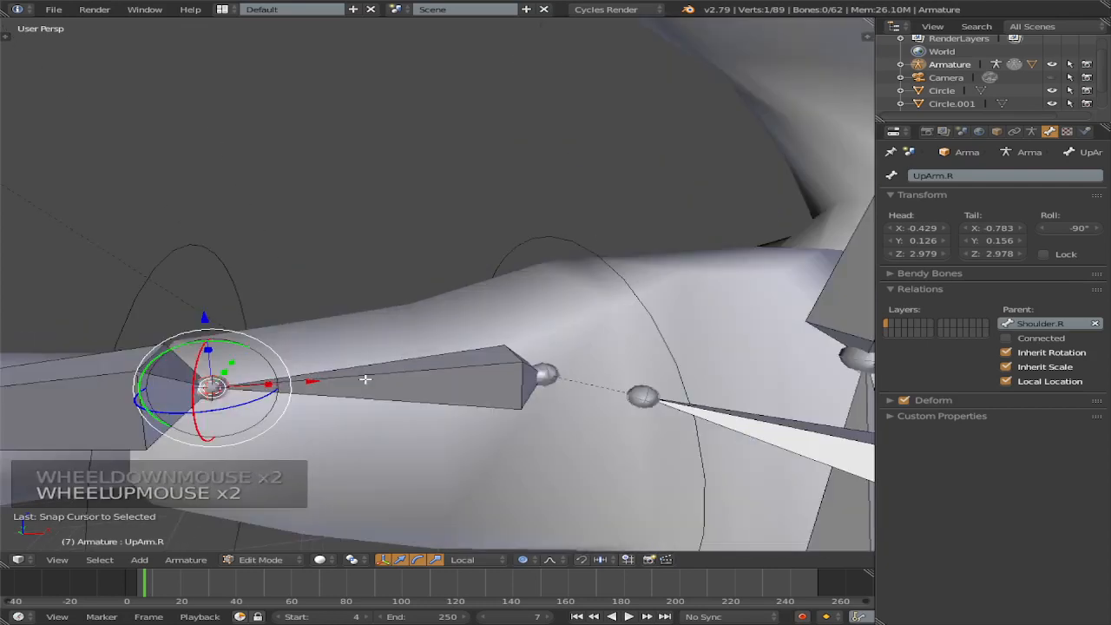
scroll(195, 388, "down", 1)
scroll(337, 373, "down", 1)
key("Tab")
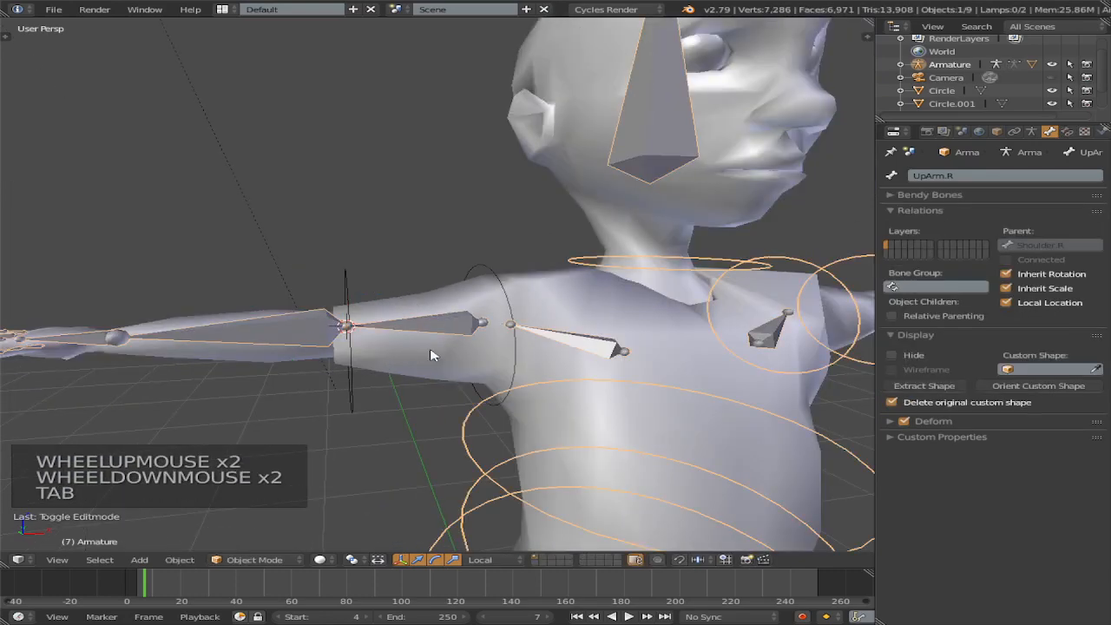
right_click(436, 330)
right_click(437, 330)
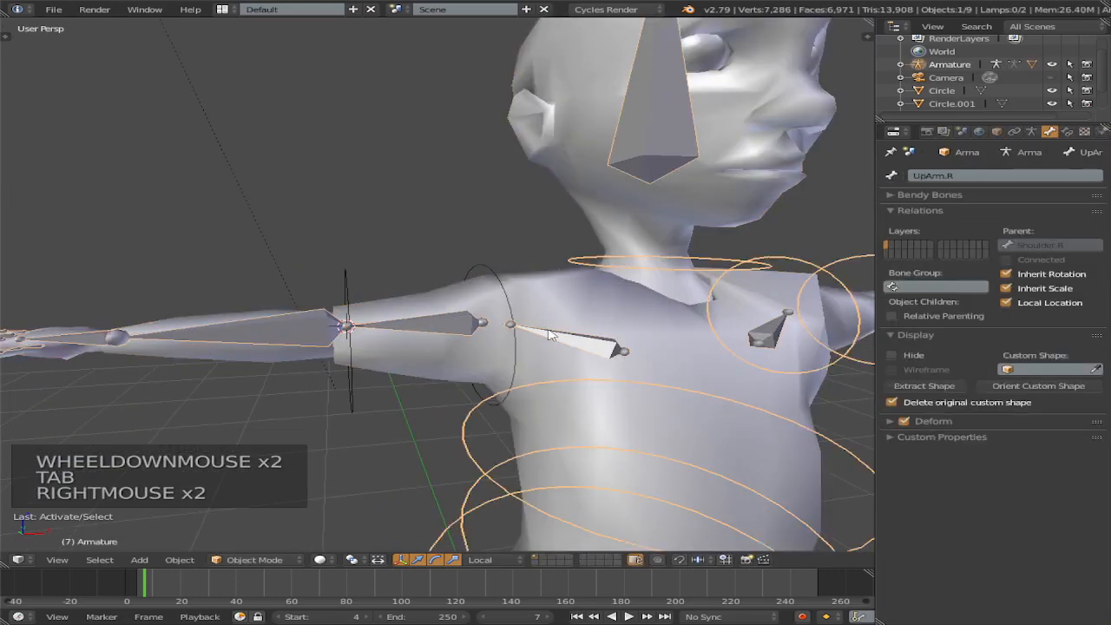
key("Tab")
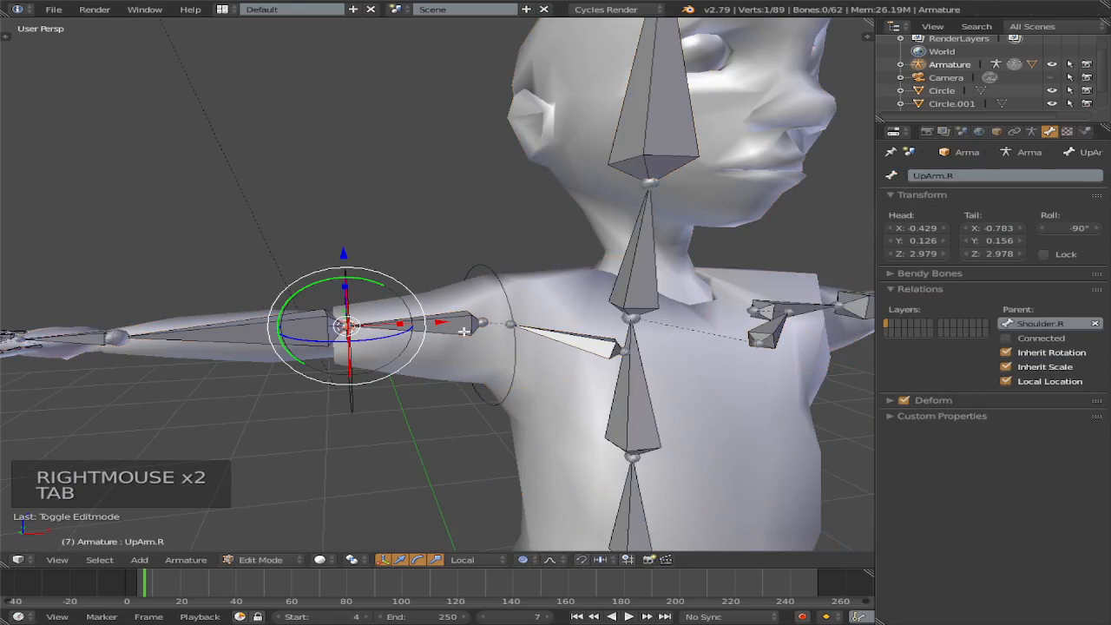
key("Tab")
right_click(465, 335)
Step: Rename the right shoulder circle object as UpArm.R
right_click(507, 302)
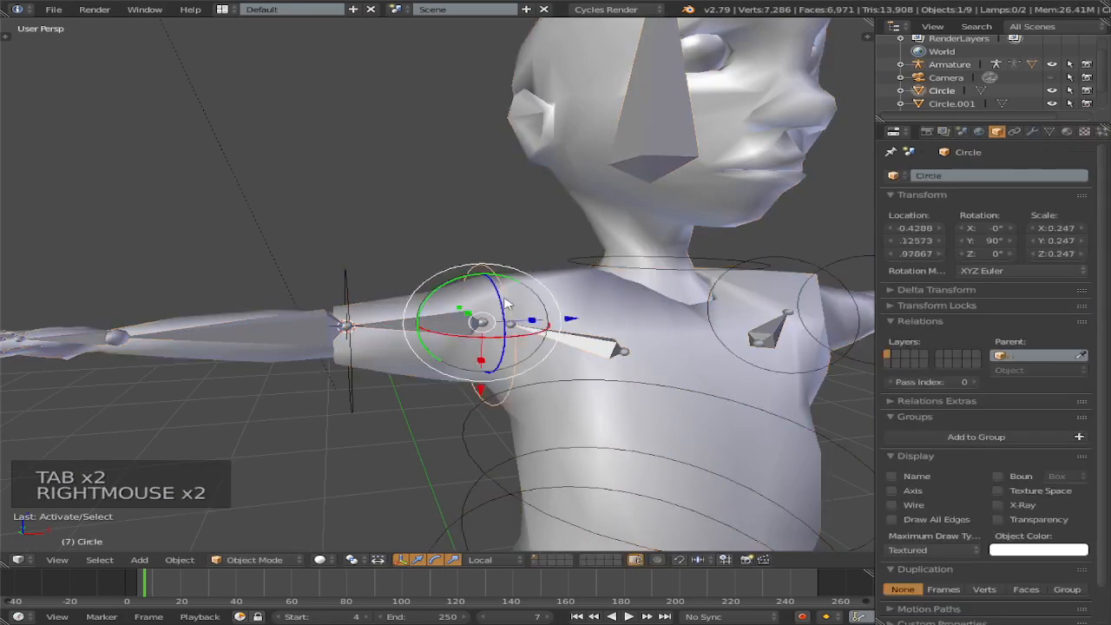
left_click(1008, 175)
key("BackSpace")
key("BackSpace")
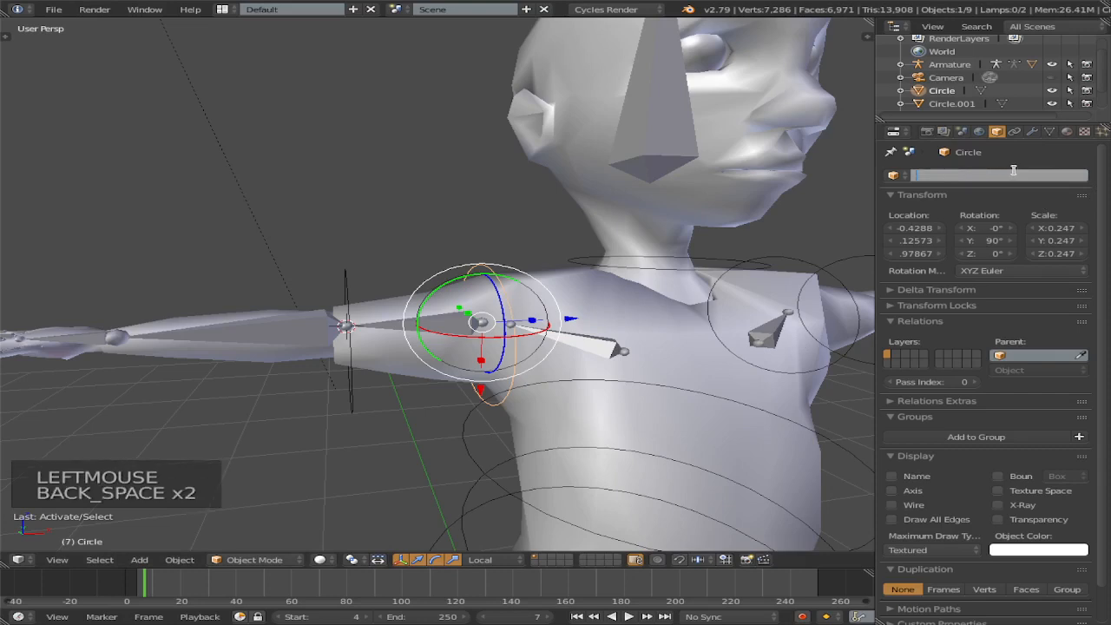
type("Up")
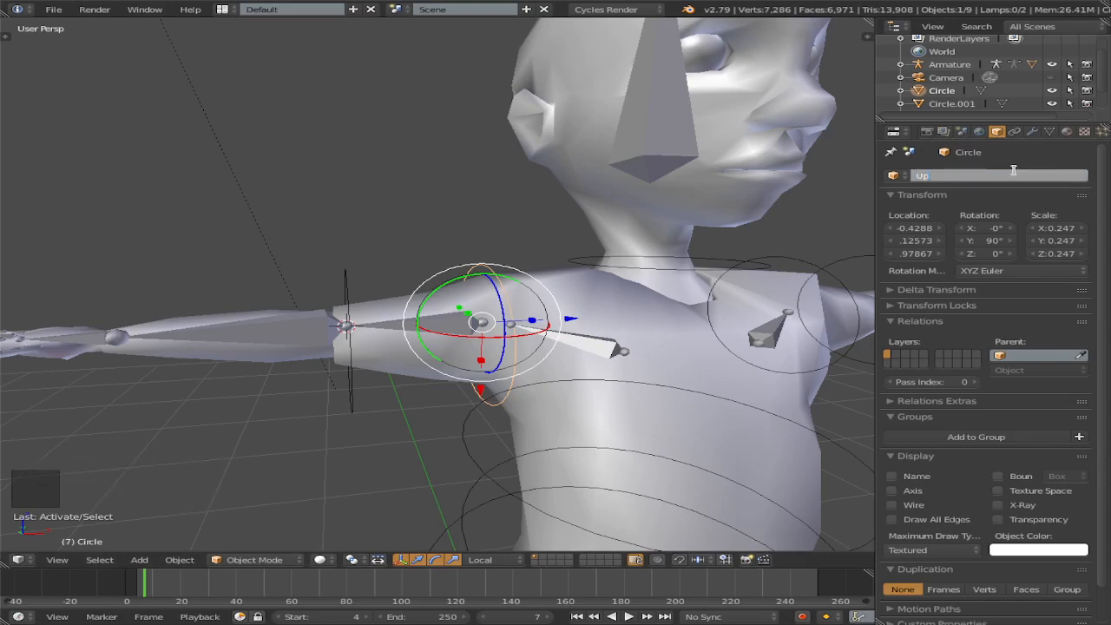
type("a")
key("BackSpace")
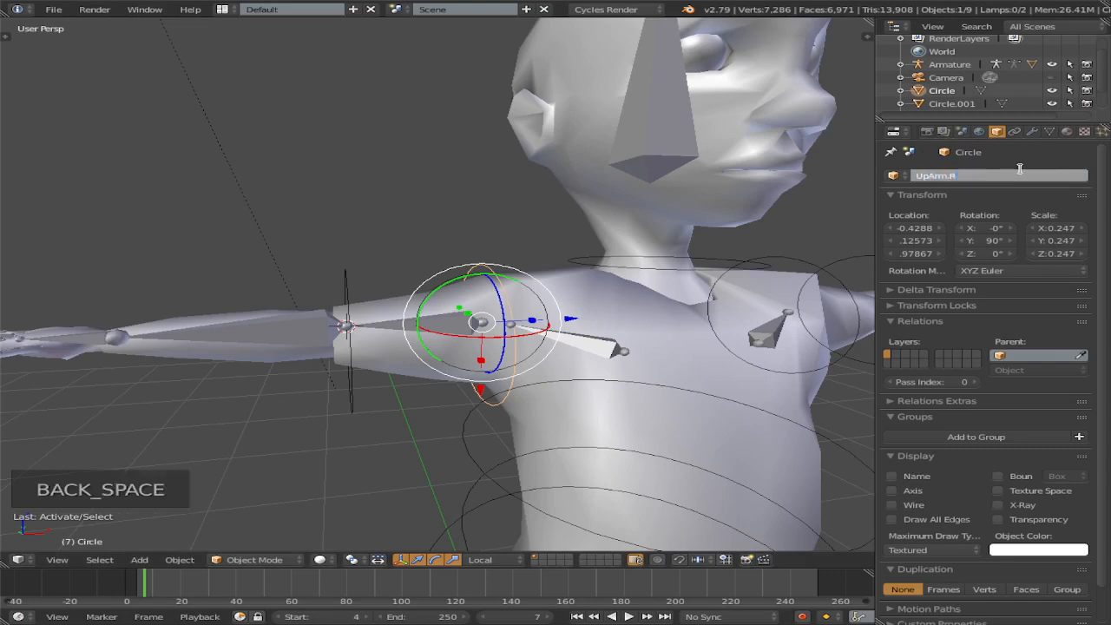
key("Return")
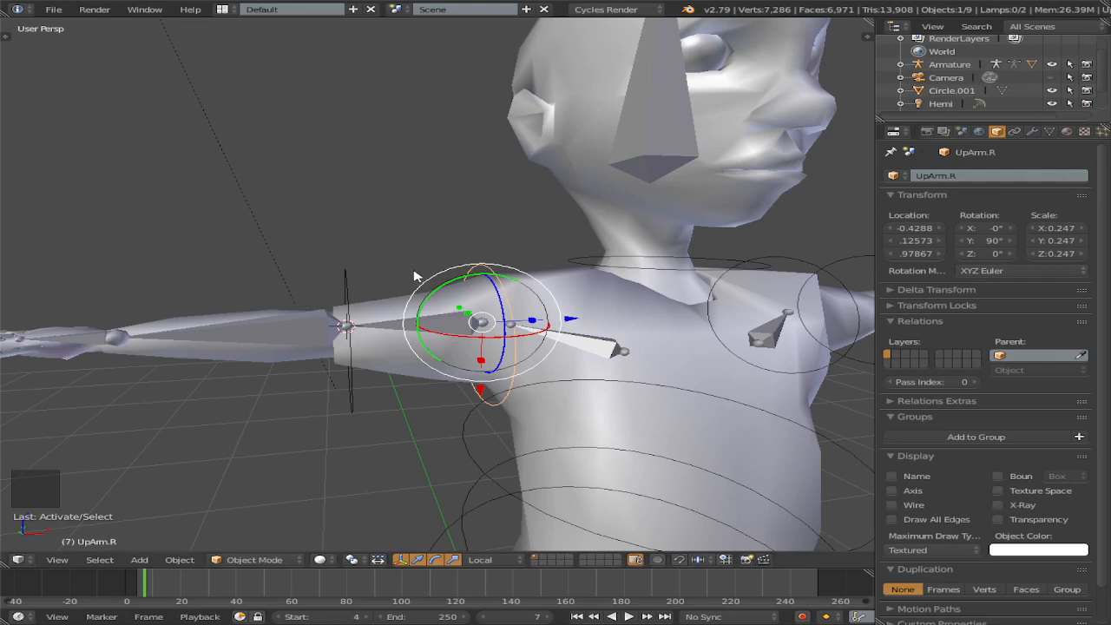
Step: Rename the right elbow circle object as LowArm.R
right_click(360, 276)
left_click(1003, 175)
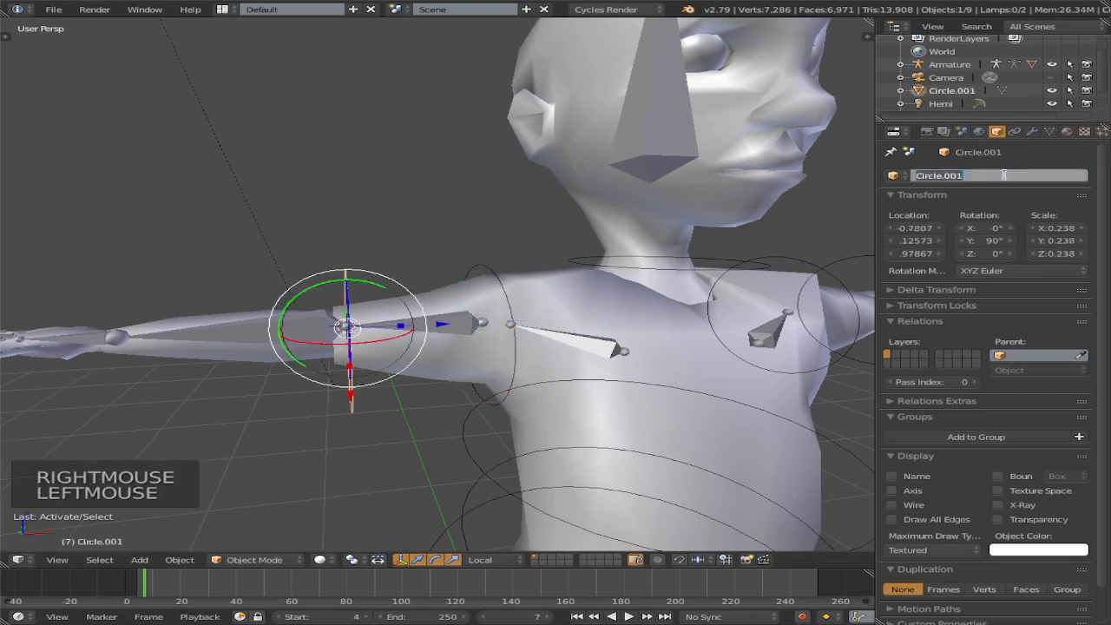
type("Low")
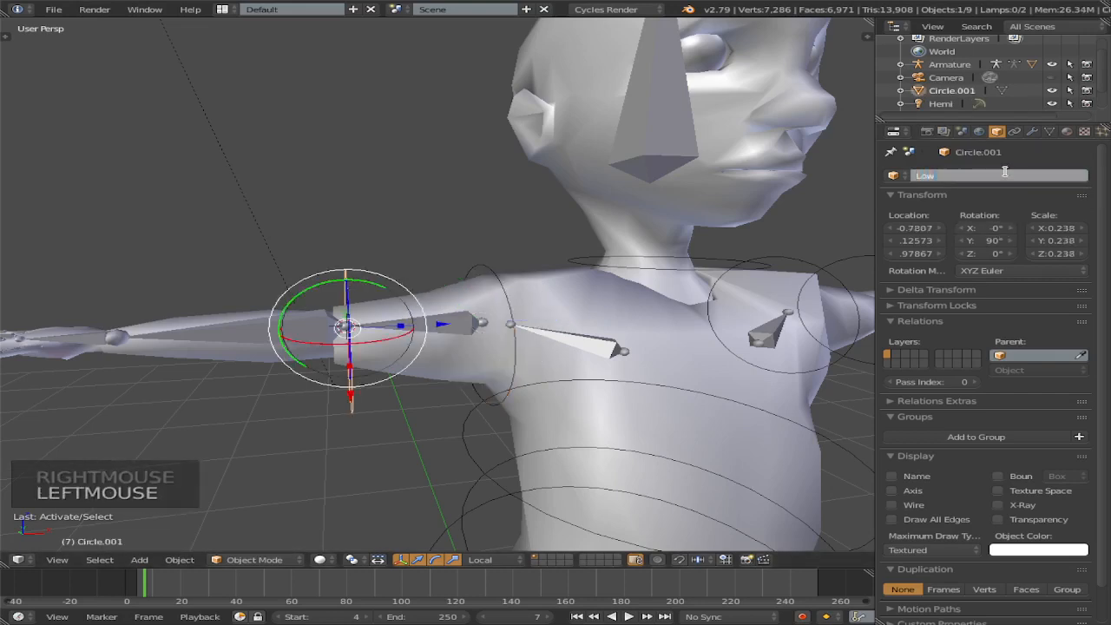
type("Arm.R")
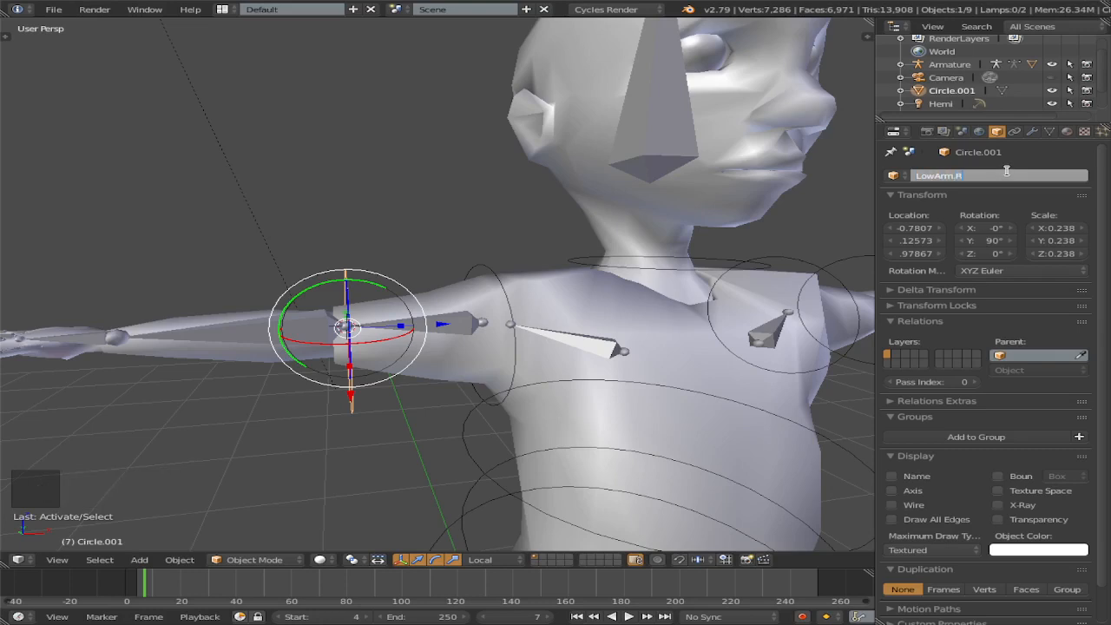
key("Return")
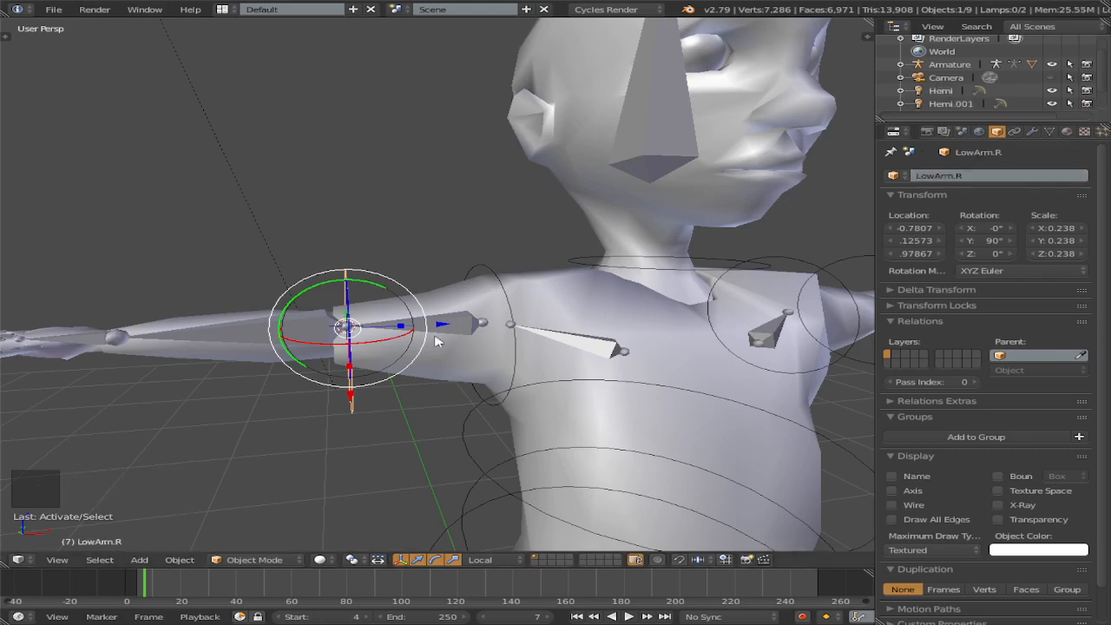
Step: Select the armature and switch it to Pose Mode
right_click(466, 326)
right_click(465, 328)
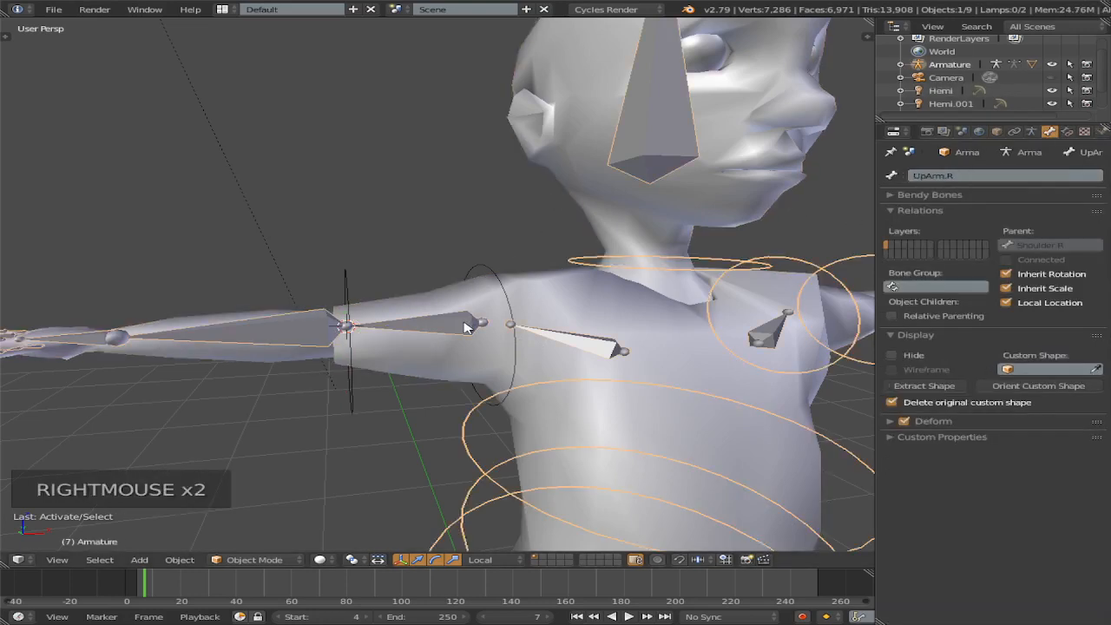
left_click(253, 560)
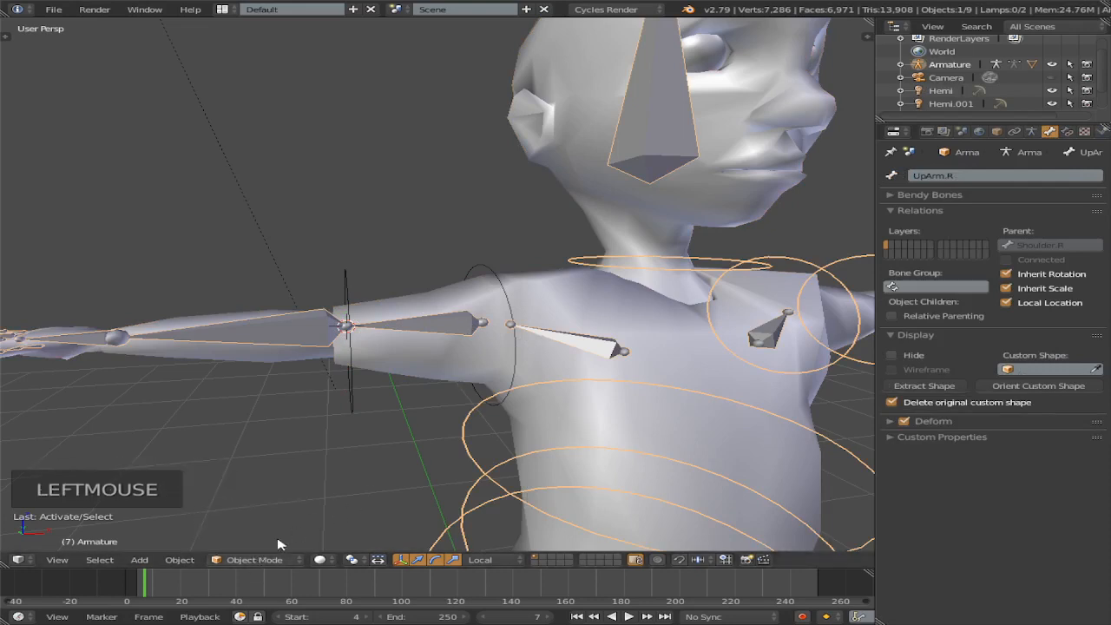
left_click(290, 560)
left_click(280, 521)
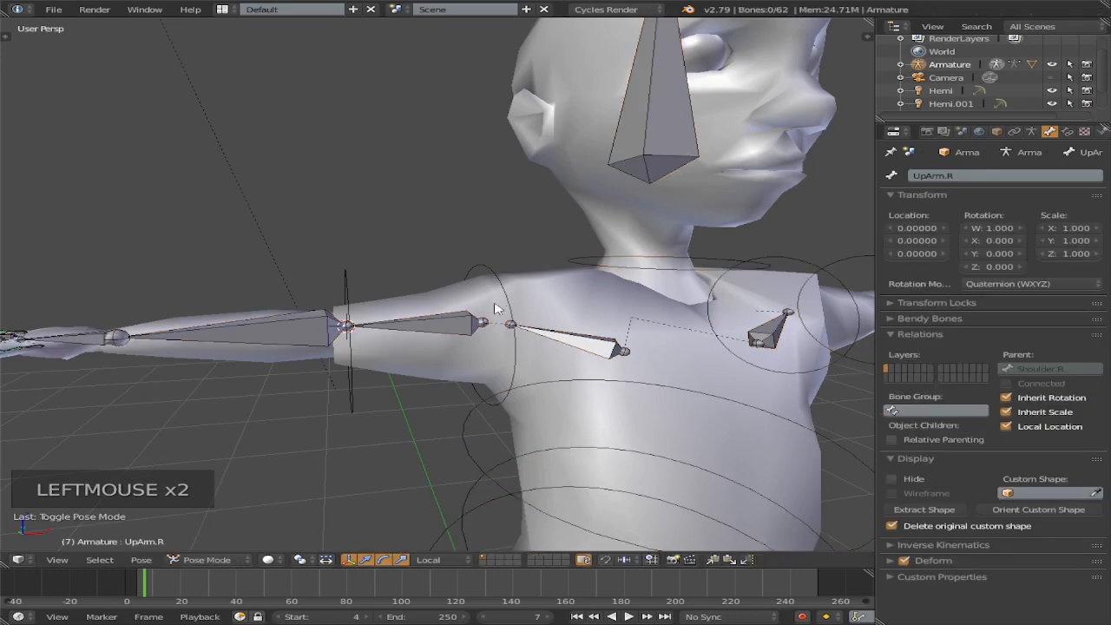
Step: Assign UpArm.R as the right upper arm bone's custom shape and orient the shape to the bone
scroll(494, 308, "up", 1)
middle_click_drag(495, 309, 499, 314)
right_click(356, 323)
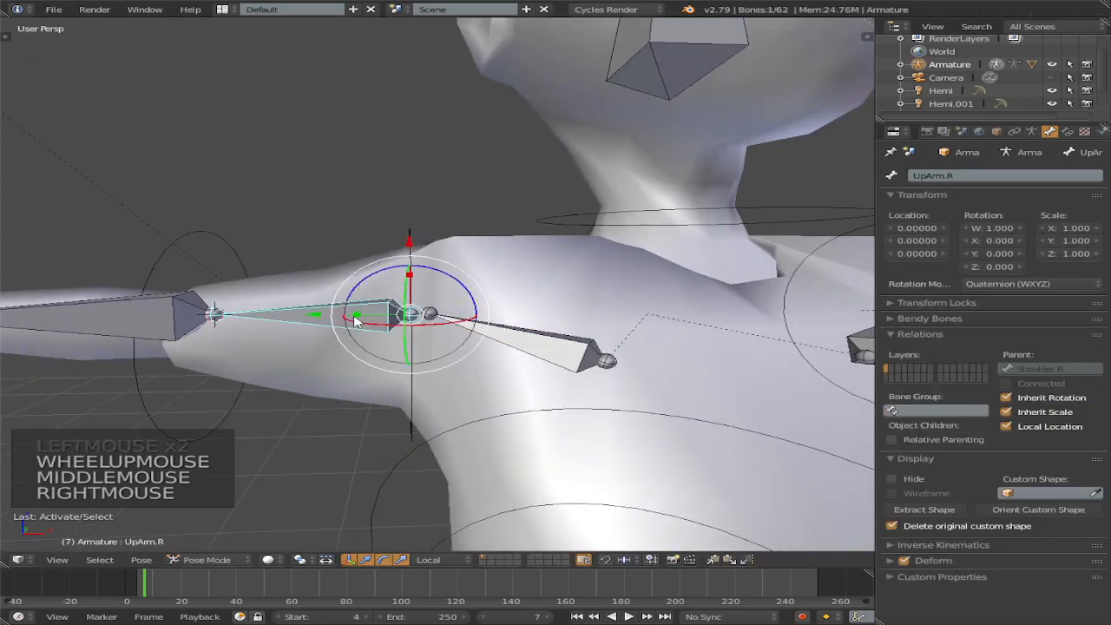
left_click(1036, 492)
type("up")
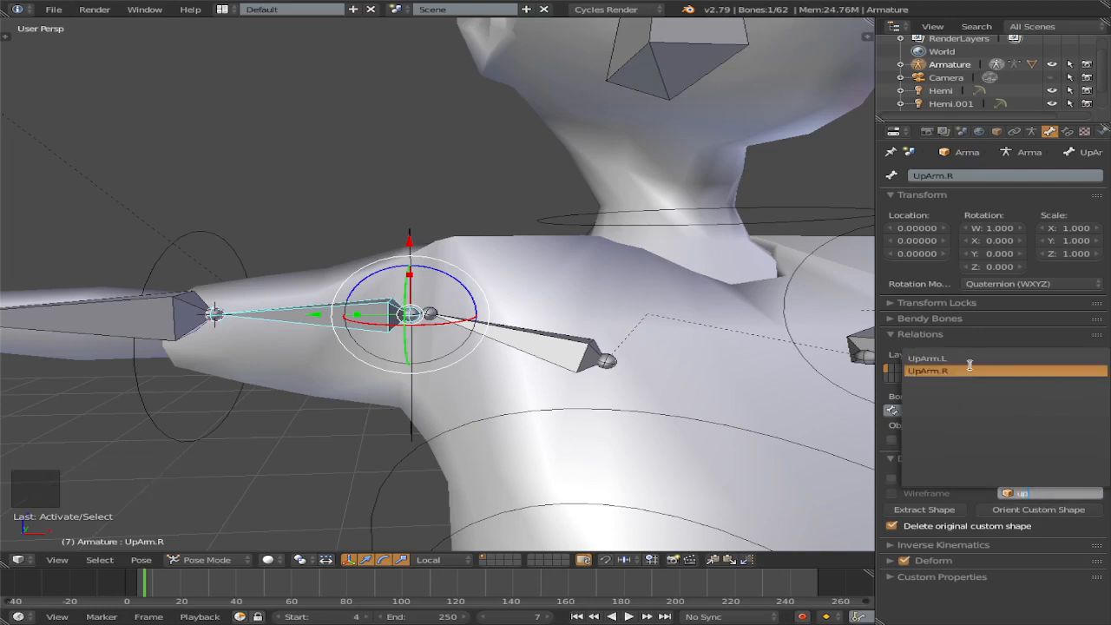
left_click(963, 371)
left_click(1028, 553)
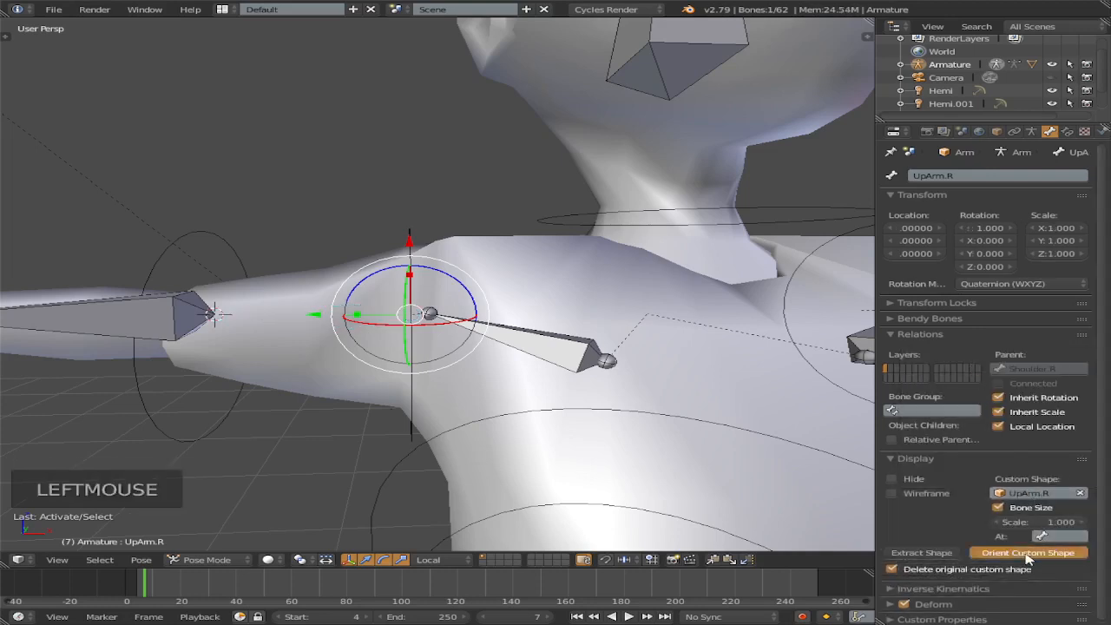
Step: Select the right lower arm bone and assign LowArm.R as its custom shape
middle_click_drag(224, 342, 317, 317)
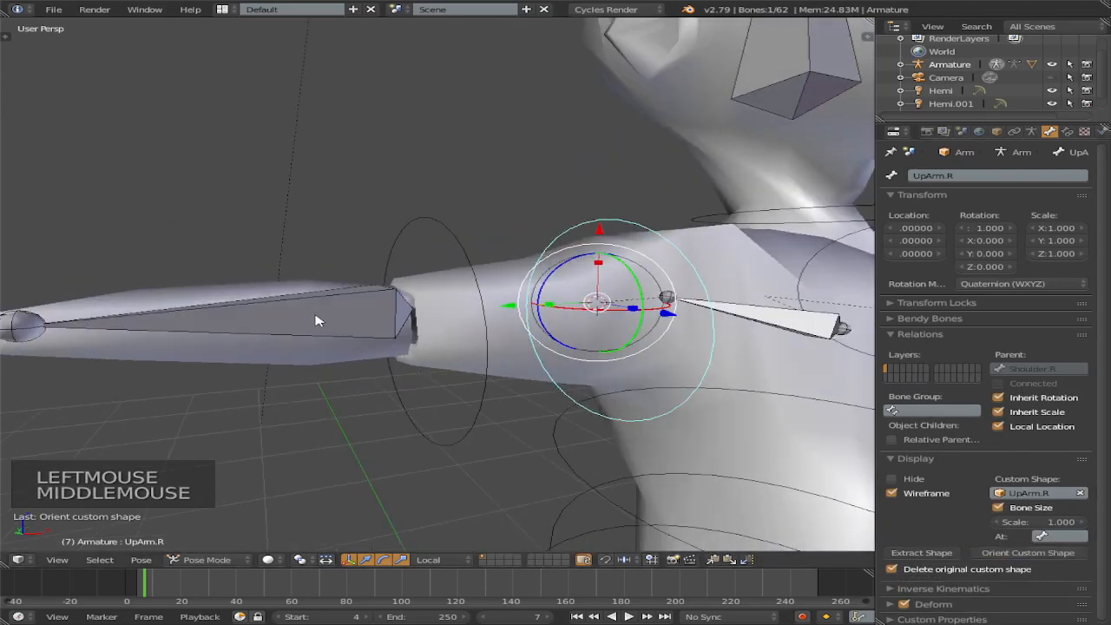
right_click(342, 315)
left_click(1028, 492)
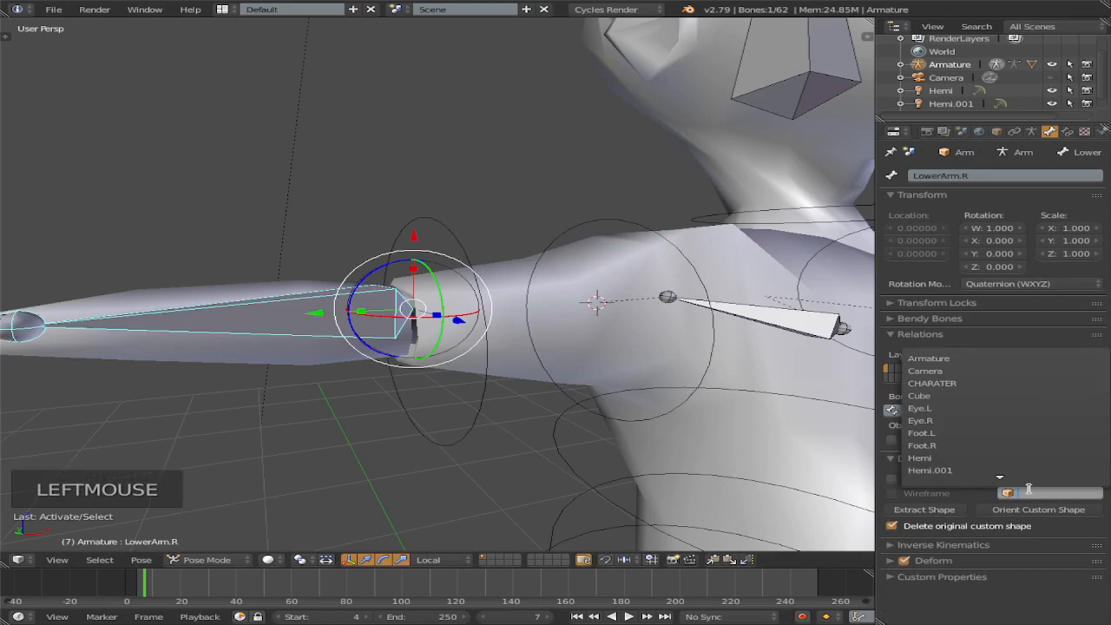
type("low")
left_click(969, 372)
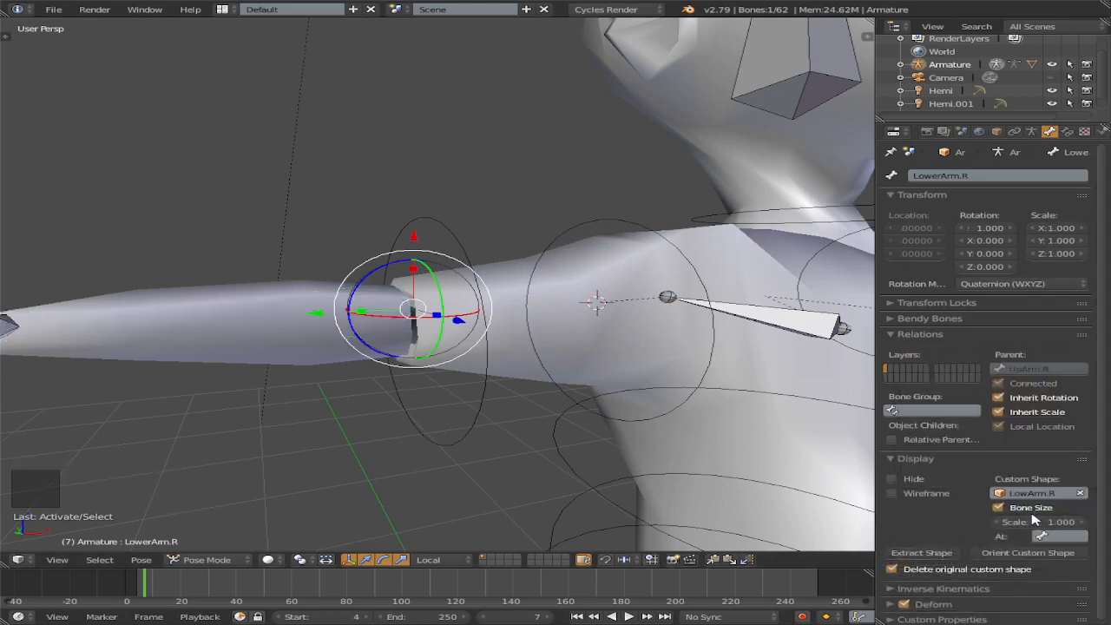
Step: Orient the LowArm.R custom shape to the right lower arm bone
left_click(1024, 553)
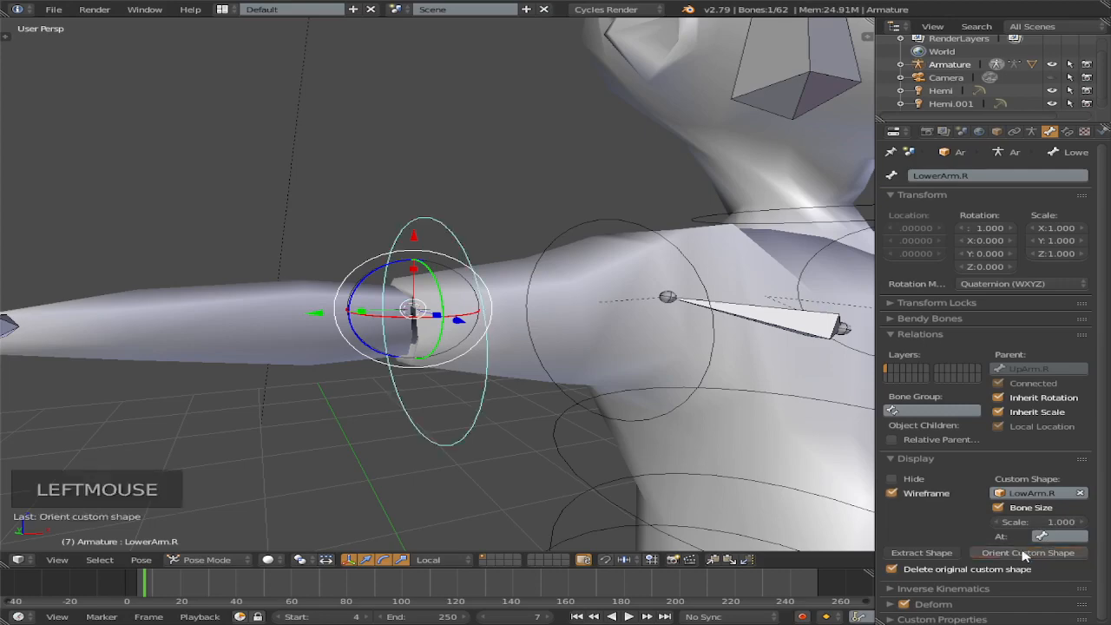
scroll(504, 397, "up", 2)
middle_click_drag(503, 397, 484, 386)
scroll(507, 385, "down", 3)
scroll(482, 386, "down", 2)
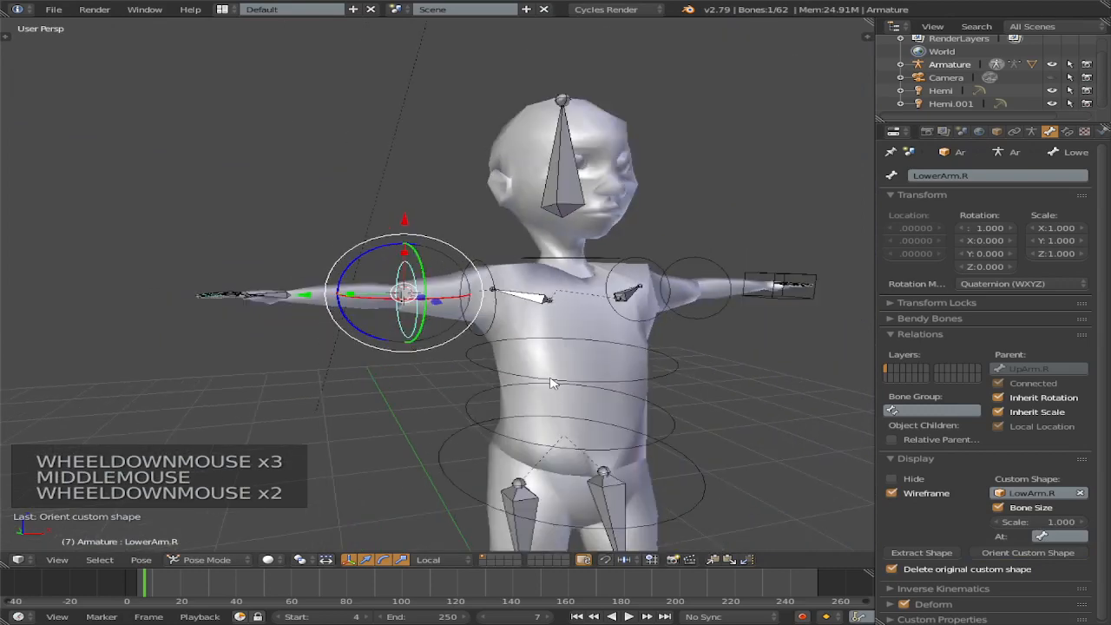
scroll(343, 329, "up", 1)
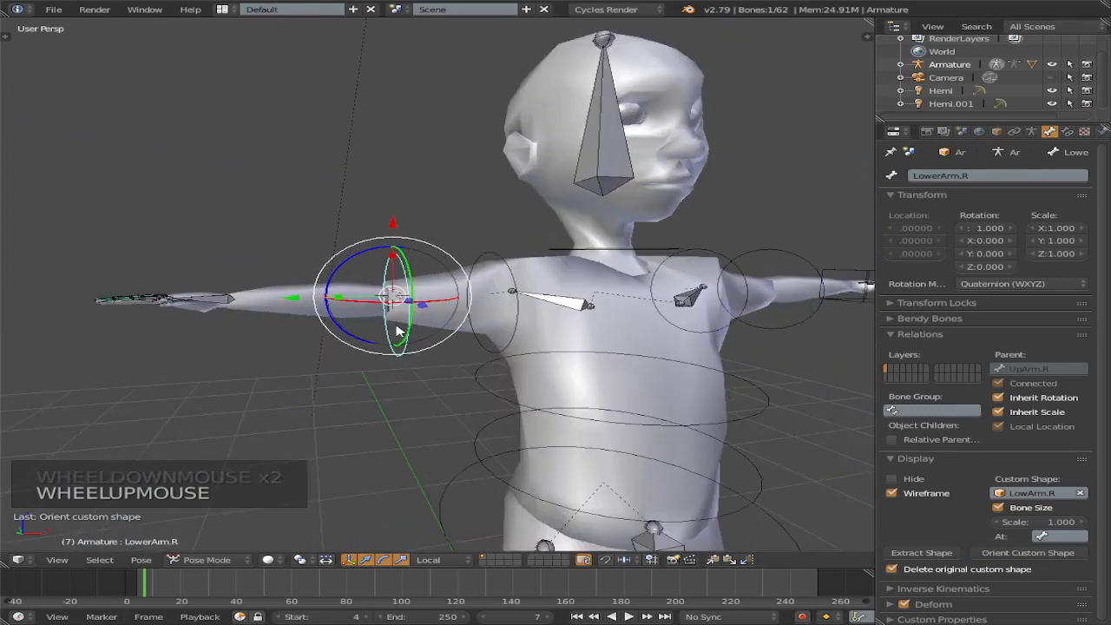
scroll(224, 302, "up", 1)
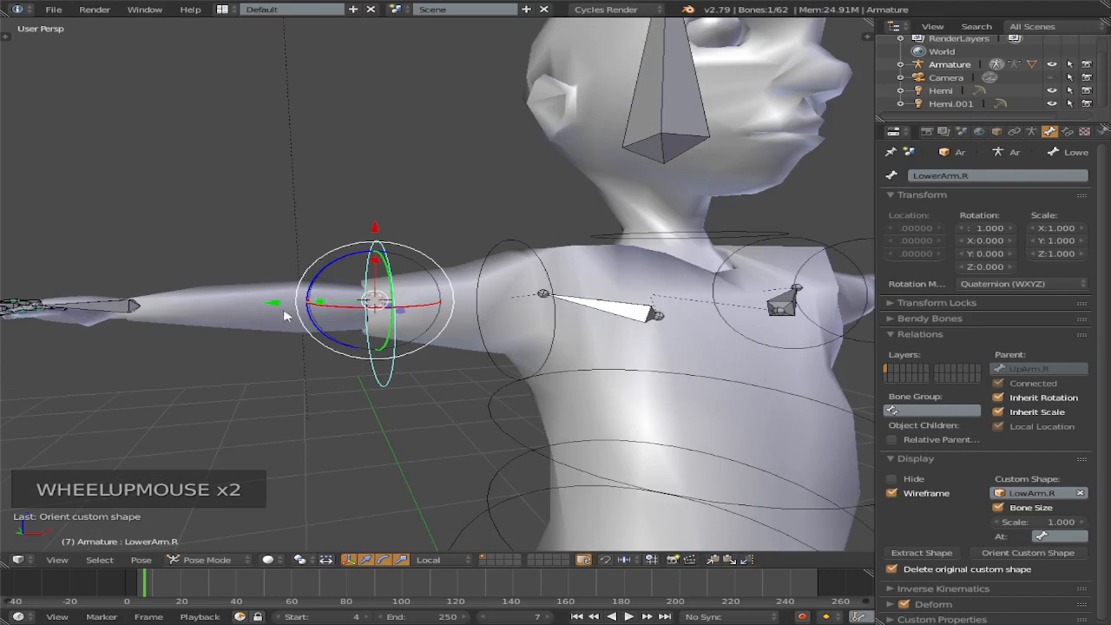
Step: Try rotating the right lower arm control and the right upper arm control
middle_click_drag(401, 323, 405, 322, "shift")
mouse_move(332, 272)
left_mouse_down()
mouse_move(297, 303)
mouse_move(314, 314)
mouse_move(328, 280)
left_mouse_up()
right_click(328, 280)
right_click(486, 249)
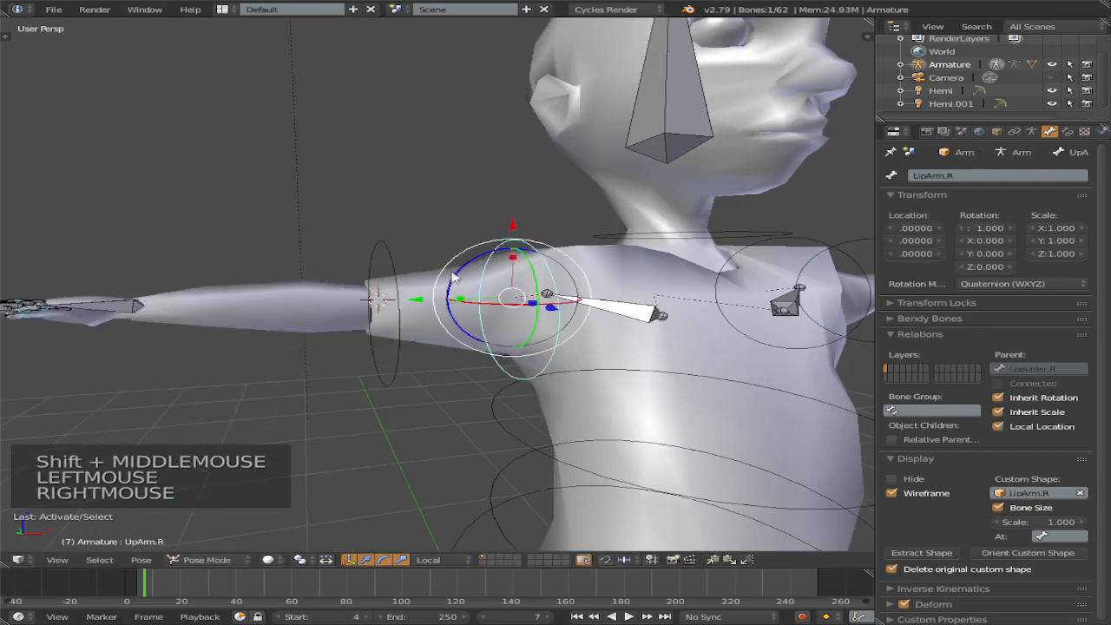
left_click_drag(455, 276, 412, 313)
right_click(412, 313)
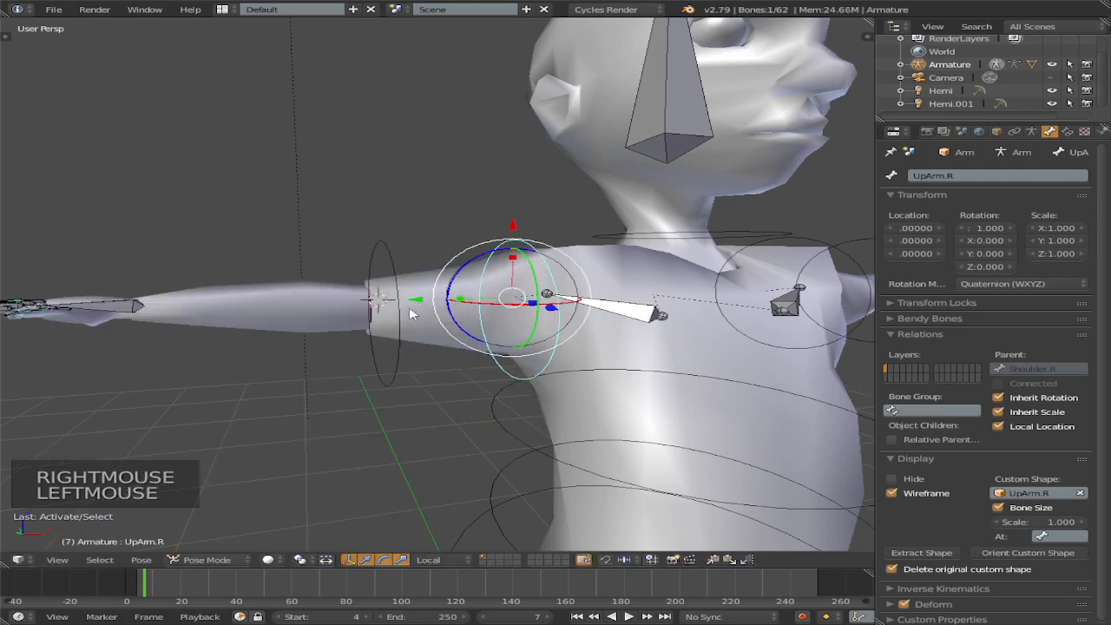
Step: Leave Pose Mode for Object Mode and select the armature at the right hand
right_click(119, 318)
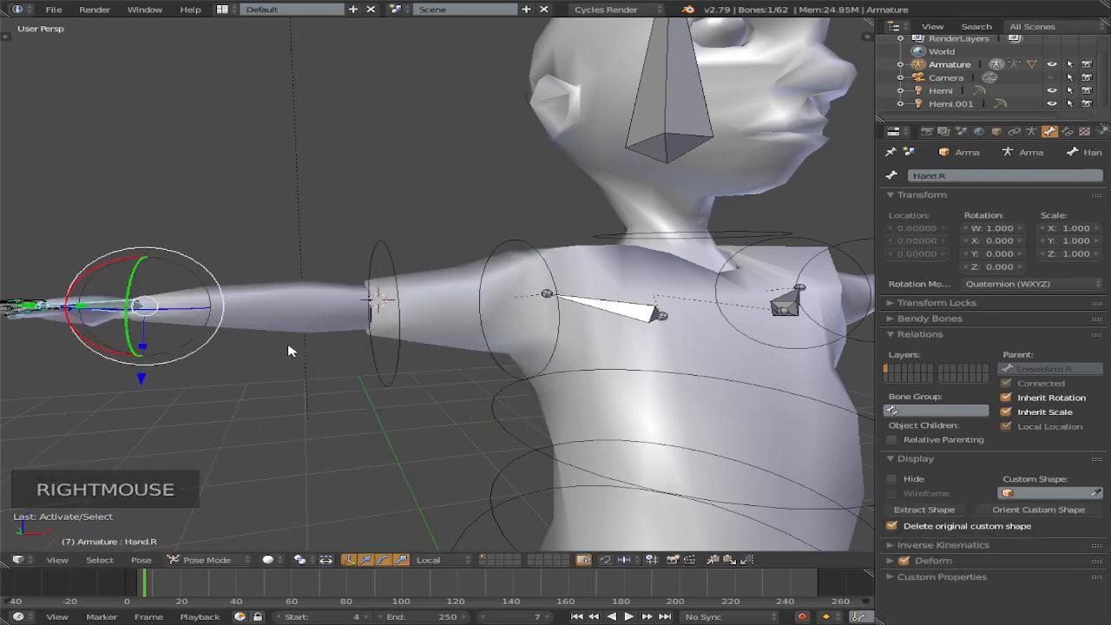
key("Tab")
left_click(251, 560)
left_click(260, 514)
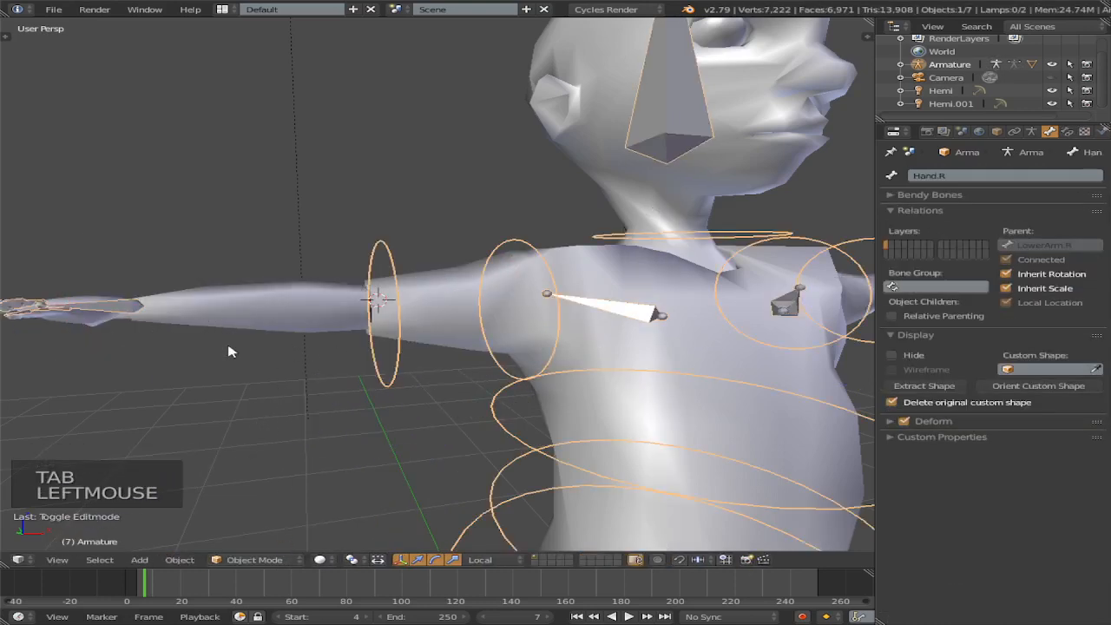
middle_click_drag(230, 351, 371, 308, "shift")
right_click(434, 300)
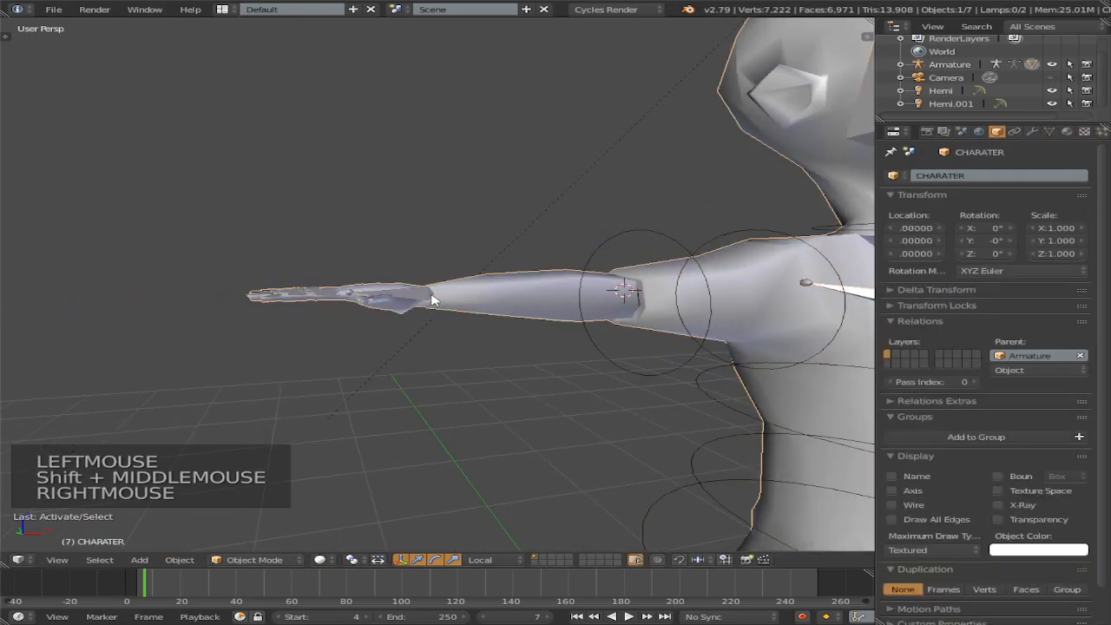
right_click(433, 300)
scroll(429, 298, "up", 4)
scroll(377, 312, "down", 2)
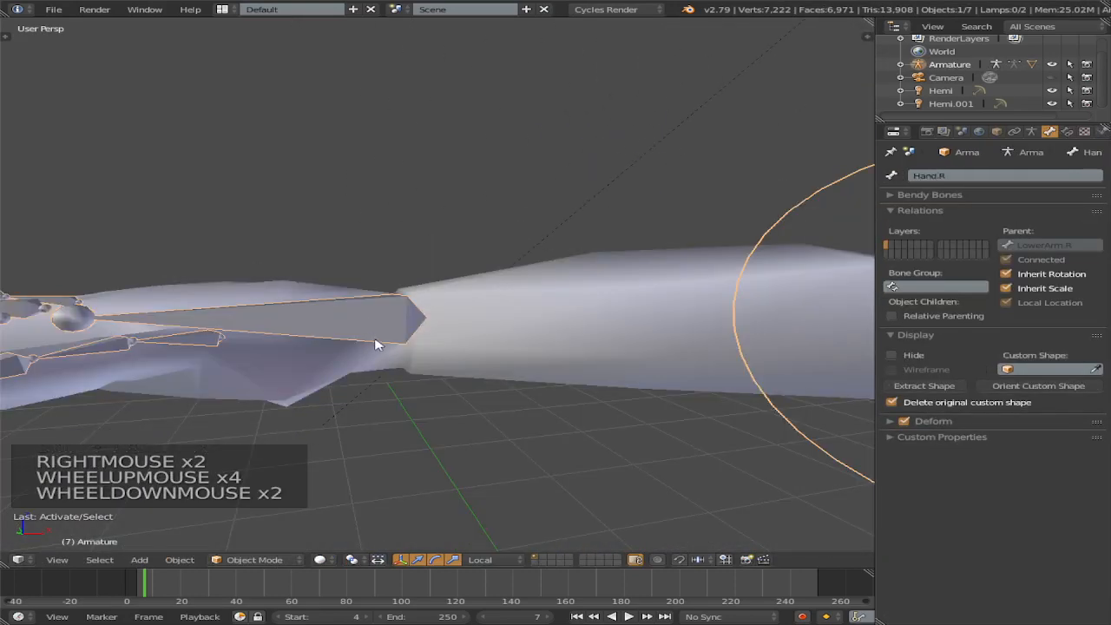
Step: Snap the 3D cursor to the wrist end of the right lower arm bone in Edit Mode and return to Object Mode
key("Tab")
right_click(441, 319)
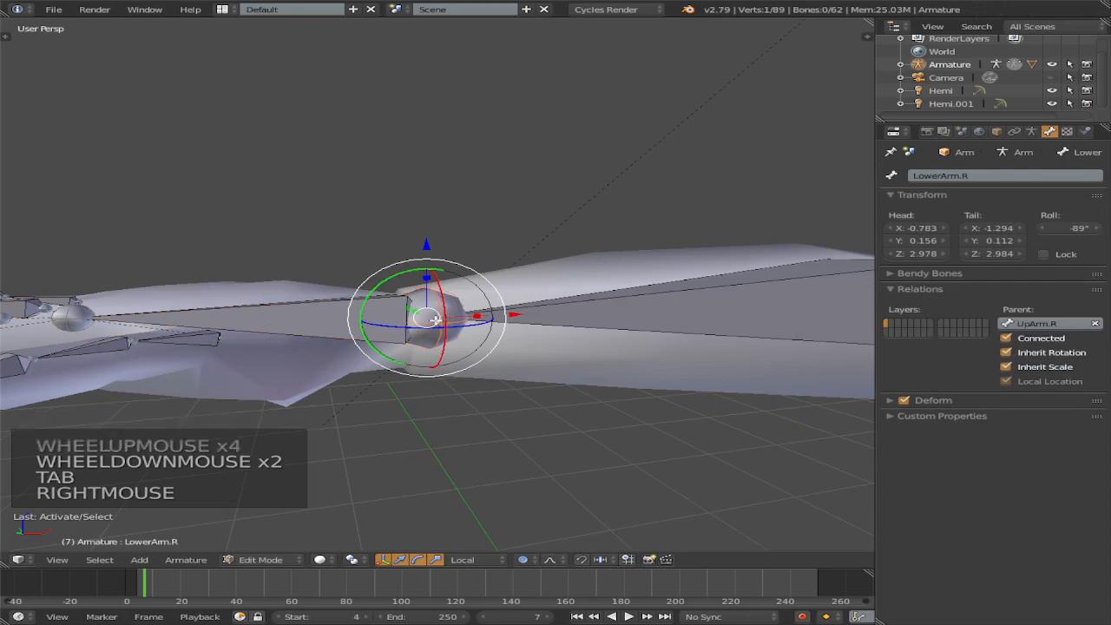
key("shift+s")
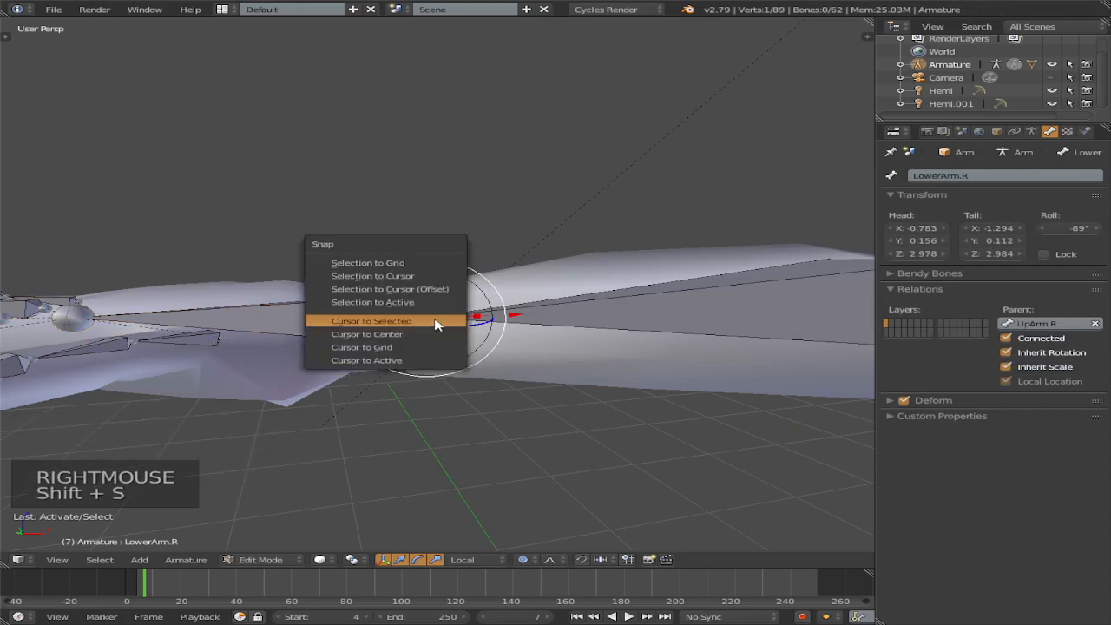
left_click(436, 325)
scroll(436, 325, "down", 3)
key("Tab")
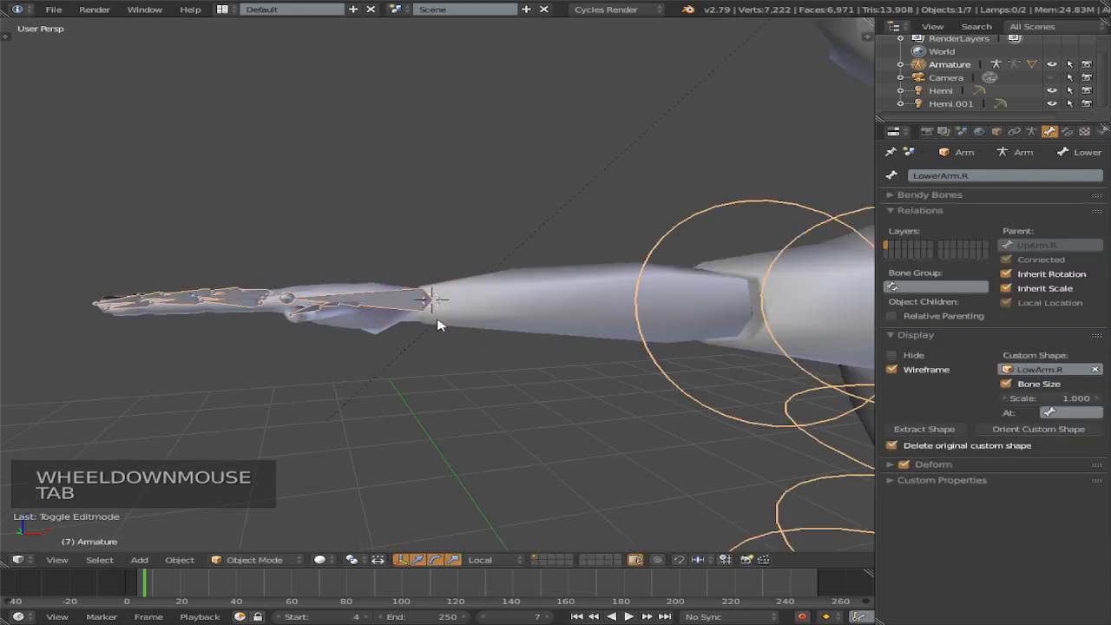
Step: Add a cube at the right wrist and scale it down uniformly to about 0.08
key("shift+a")
mouse_move(439, 321)
left_click(511, 332)
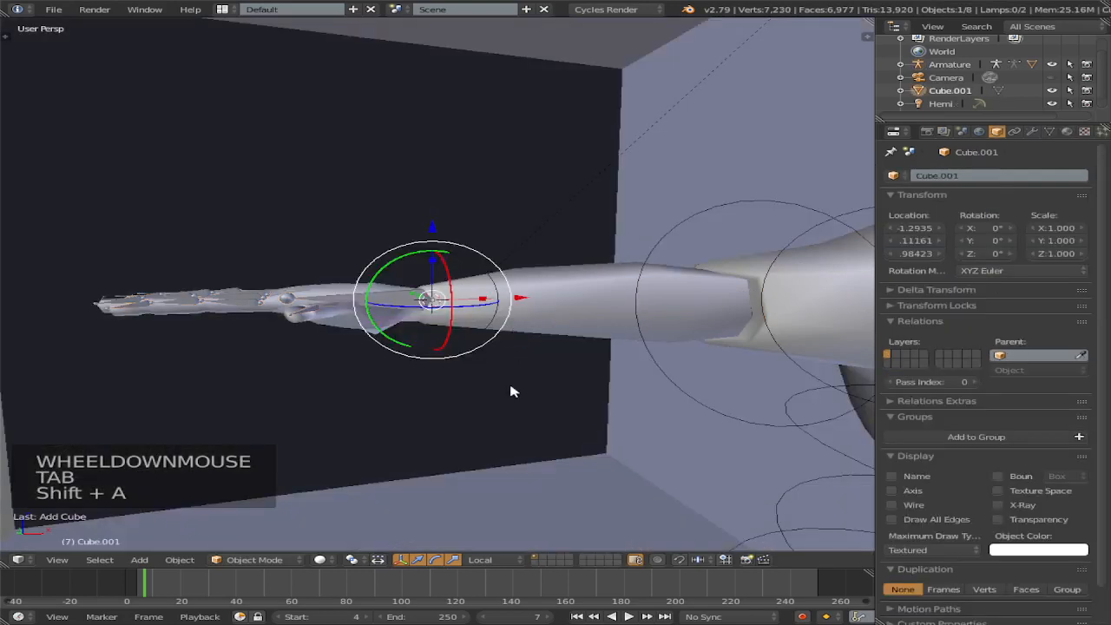
scroll(515, 393, "down", 3)
key("s")
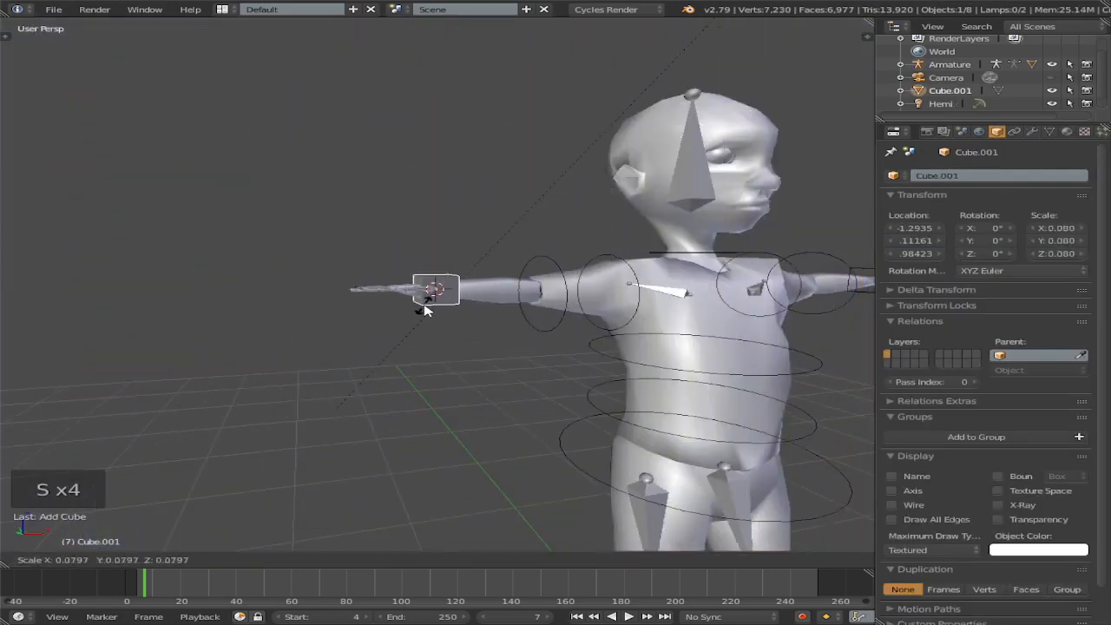
left_click(425, 310)
Step: In Edit Mode, stretch the cube's mesh along X and shift it from the wrist over the right hand
scroll(432, 309, "down", 2)
middle_click_drag(433, 314, 408, 327)
scroll(317, 277, "up", 2)
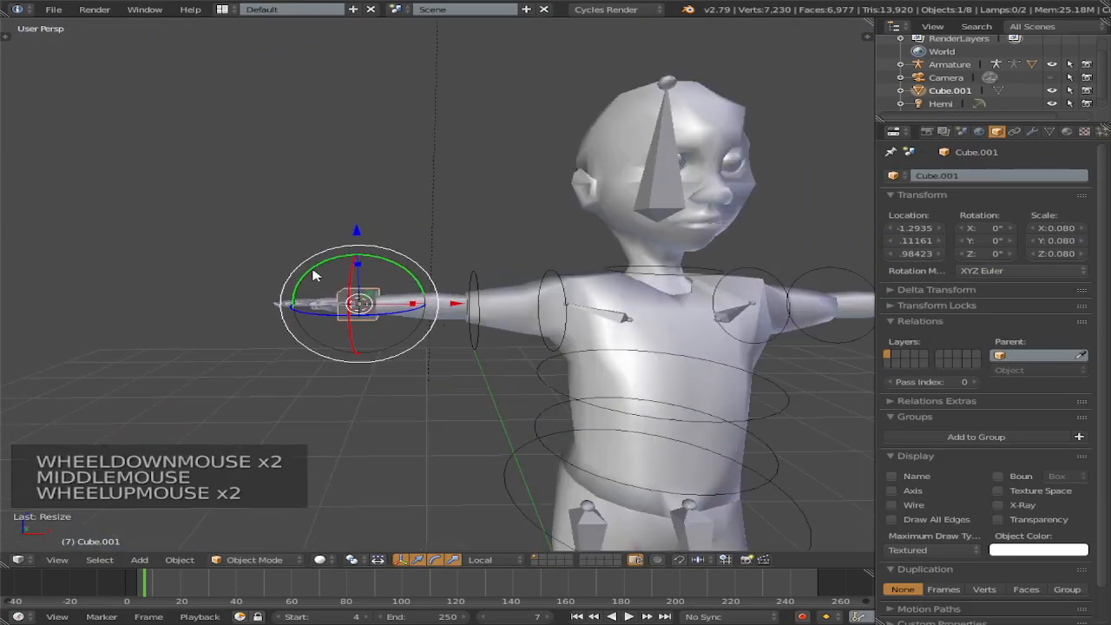
middle_click_drag(314, 276, 464, 187, "shift")
scroll(484, 258, "up", 3)
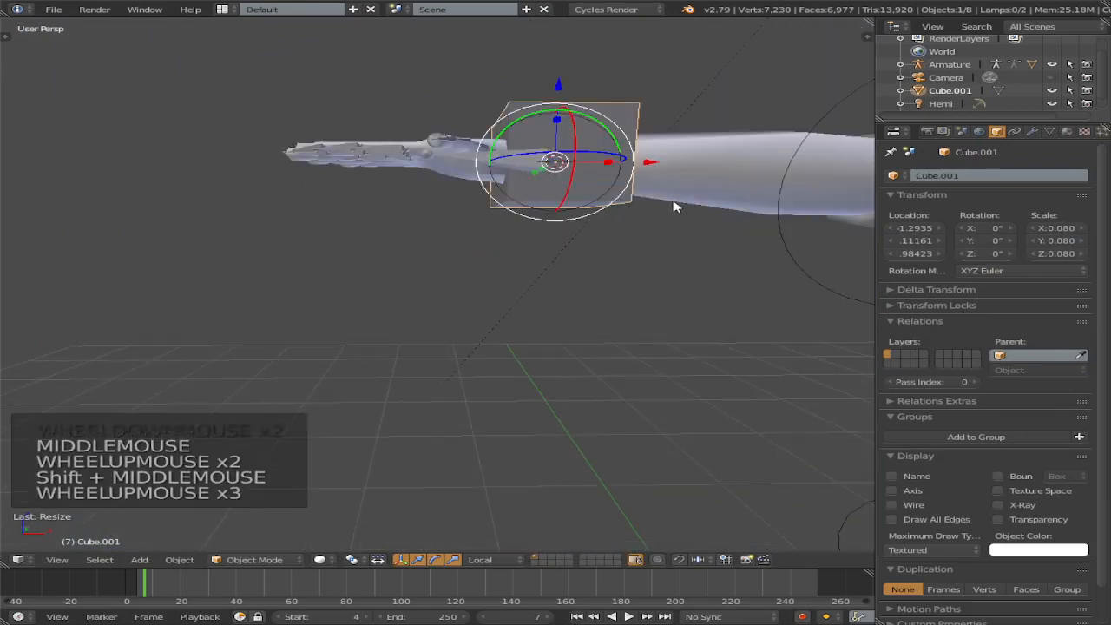
key("Tab")
left_click_drag(615, 161, 538, 157)
scroll(551, 252, "down", 6)
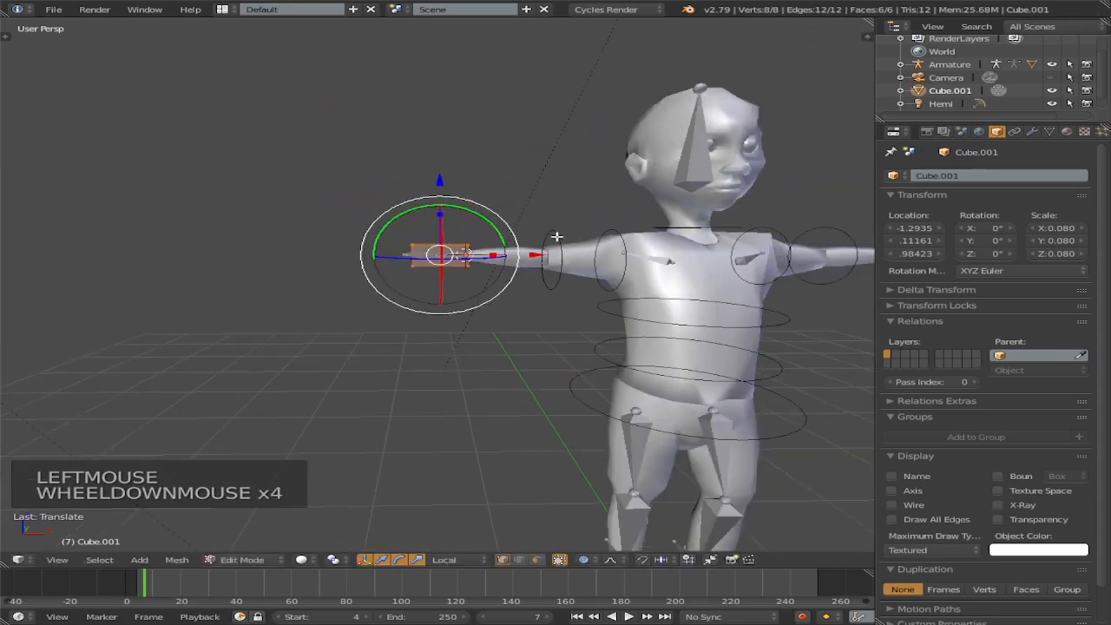
Step: Slightly adjust the height of the hand box's mesh by scaling it along Z
middle_click_drag(551, 254, 391, 248)
scroll(486, 260, "up", 3)
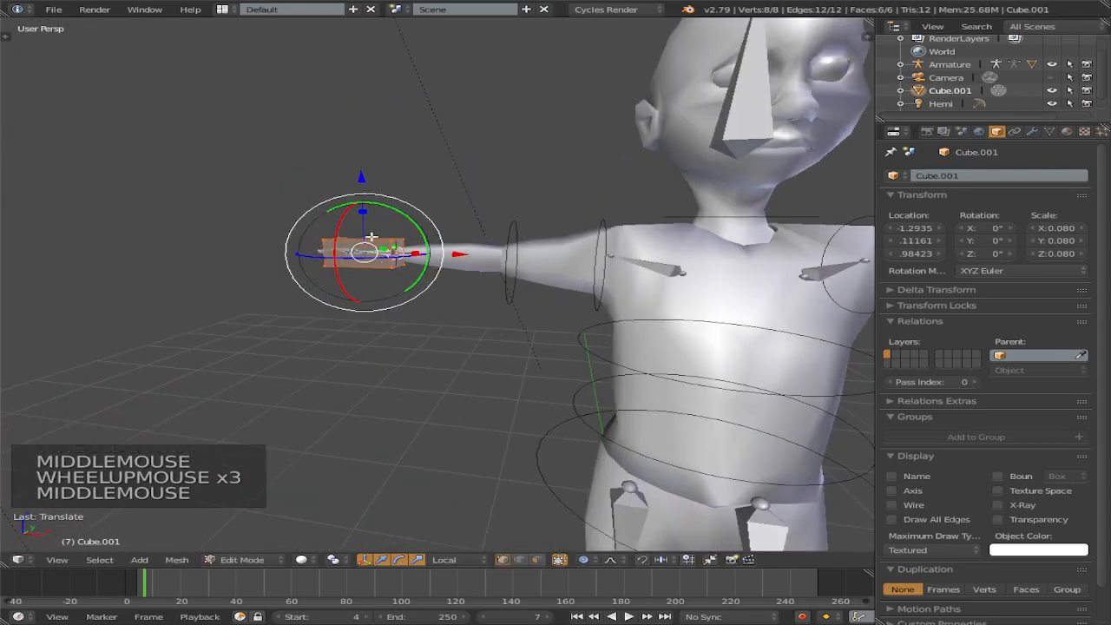
left_click_drag(358, 211, 356, 209)
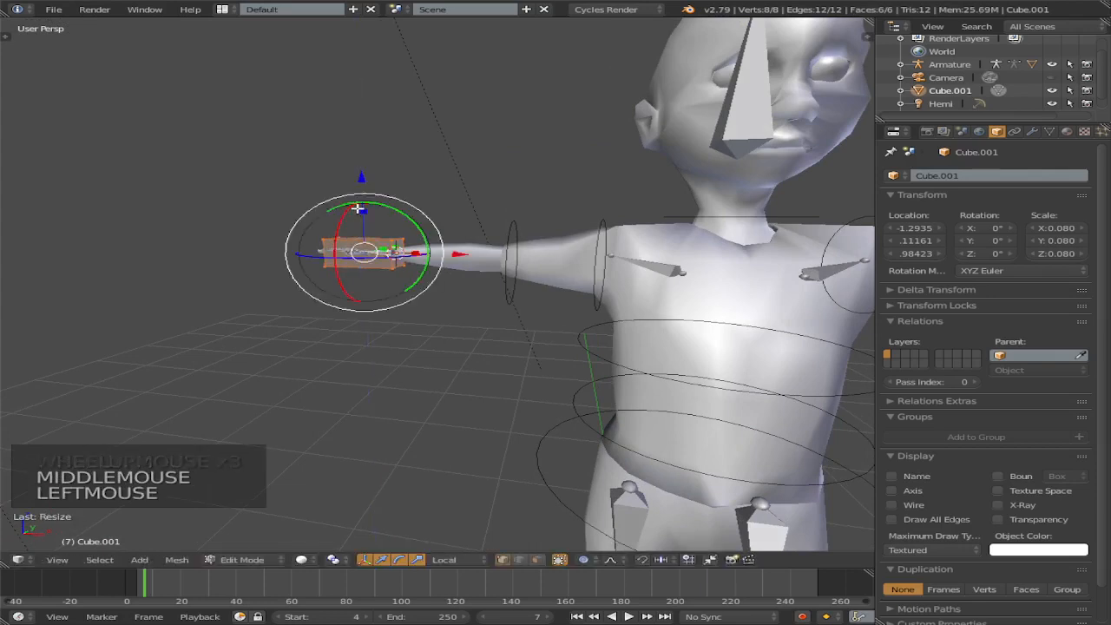
scroll(396, 280, "up", 3)
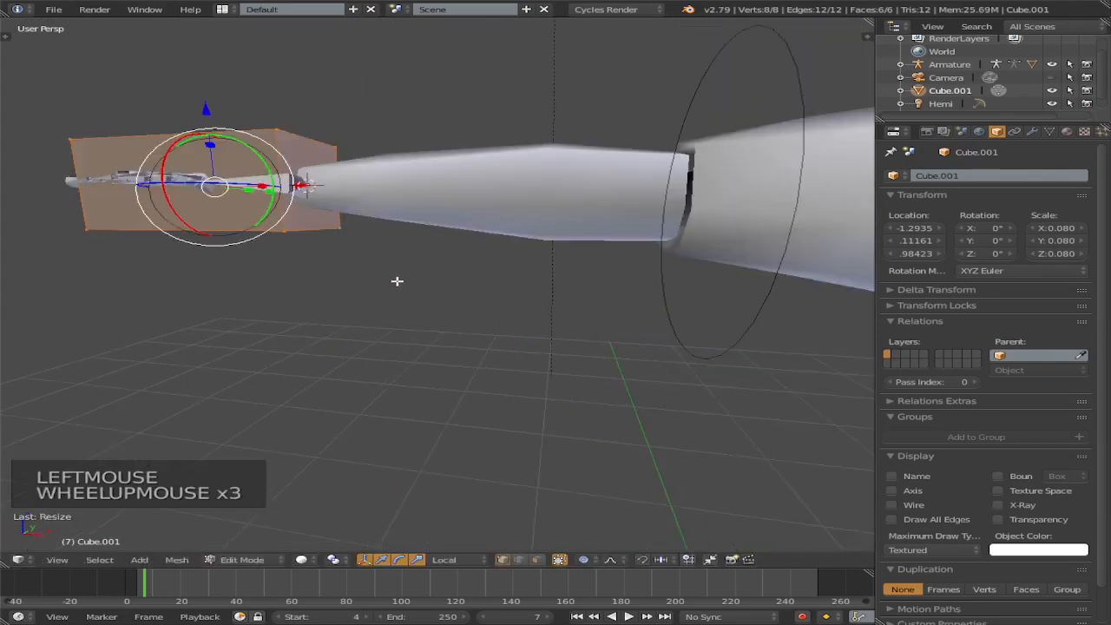
Step: Rename the right hand cube object as Hand.R
left_click(993, 194)
left_click(995, 175)
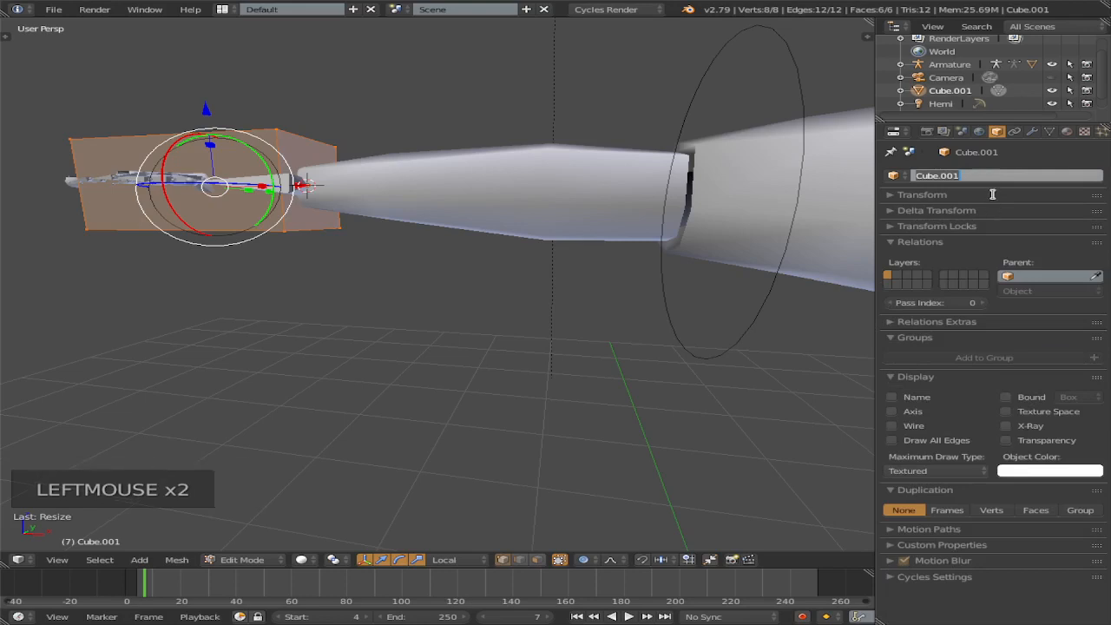
key("BackSpace")
type("Hand.R")
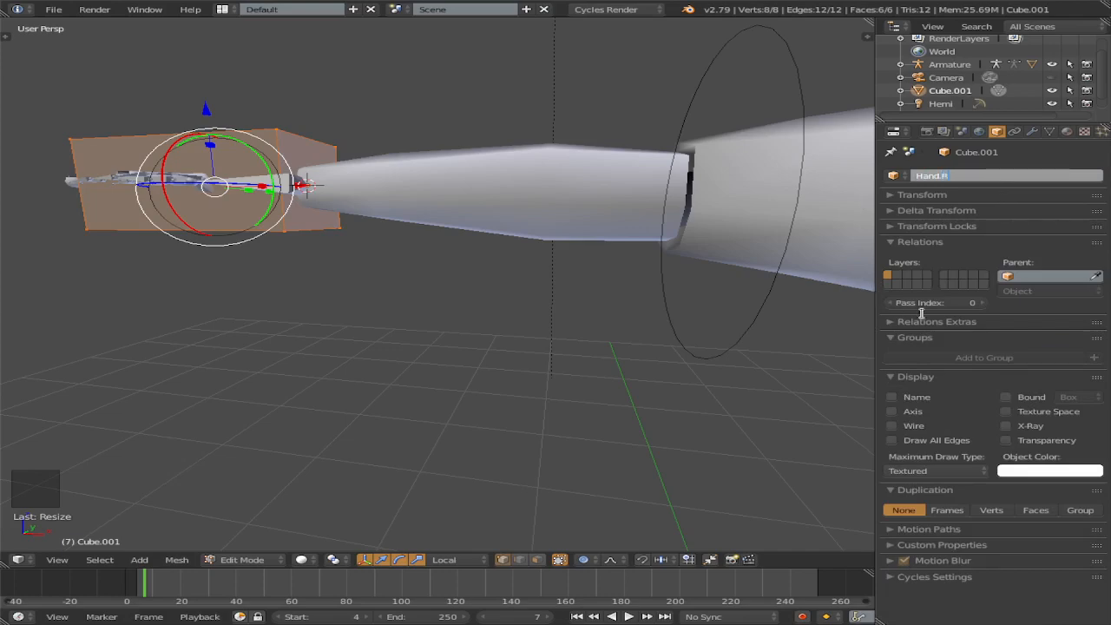
key("Return")
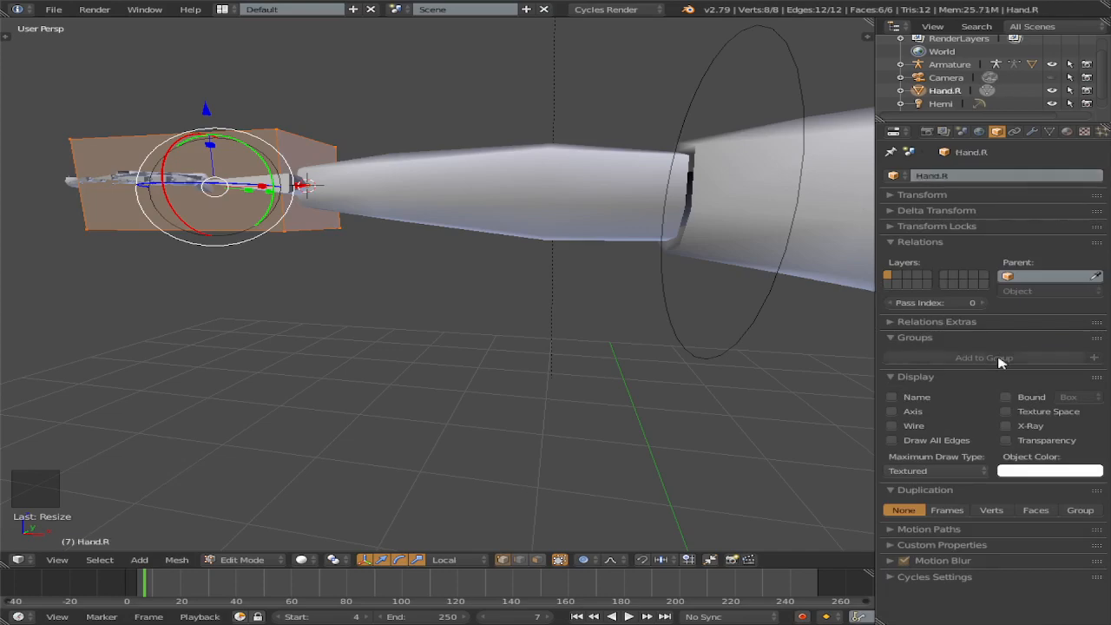
Step: Compare the right hand box with the left hand control and return the box to Object Mode
scroll(323, 175, "down", 3)
middle_click_drag(504, 261, 529, 285)
scroll(564, 274, "down", 1)
right_click(765, 243)
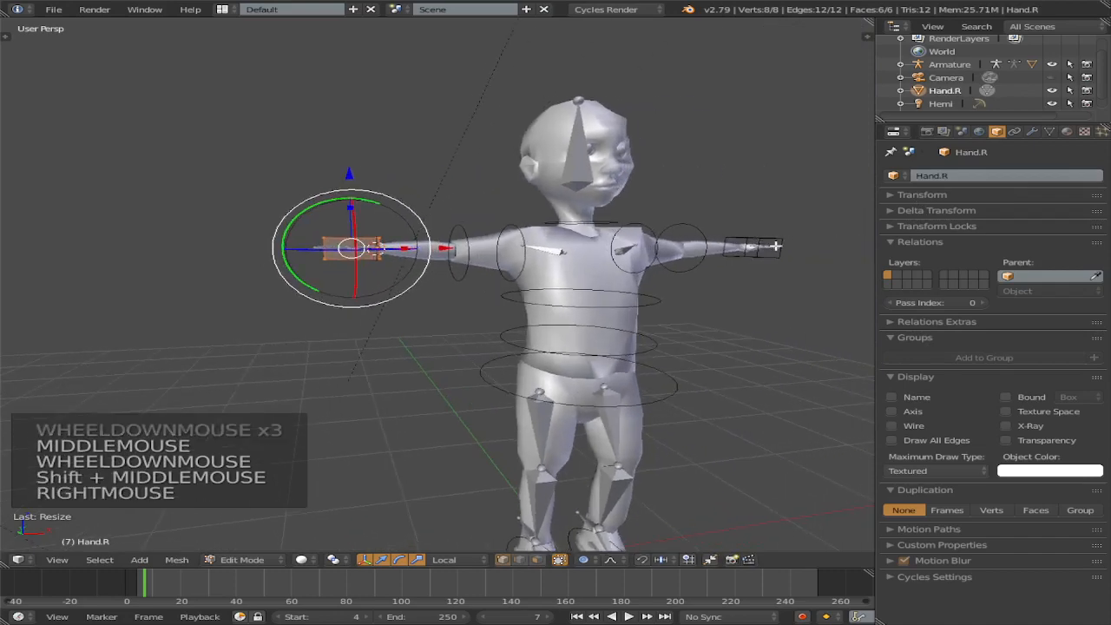
scroll(408, 276, "up", 2)
key("Tab")
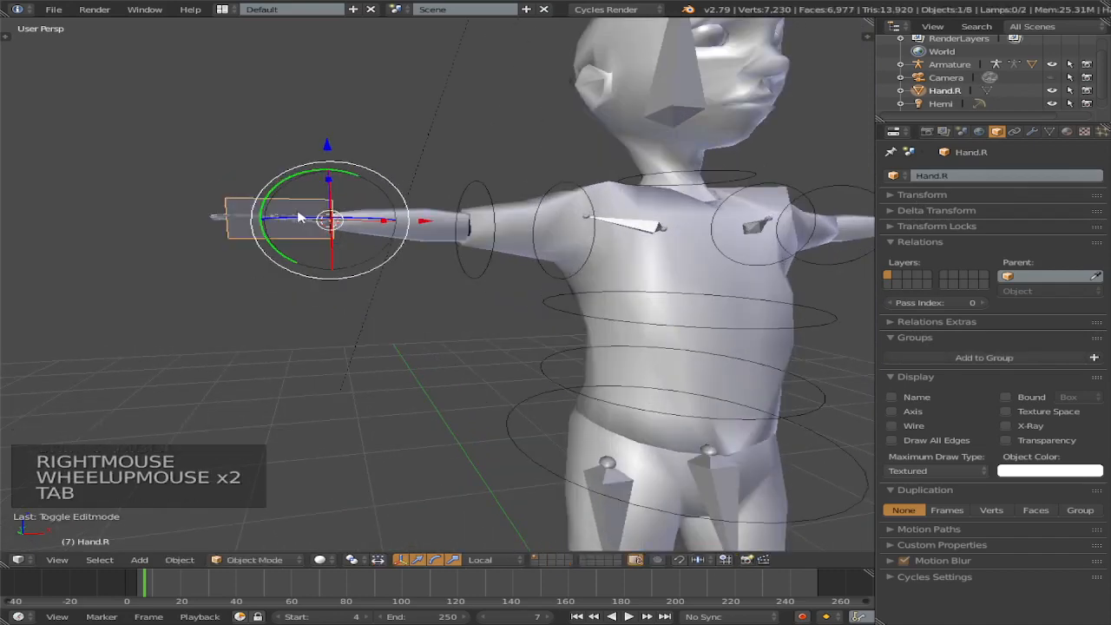
scroll(409, 272, "down", 1)
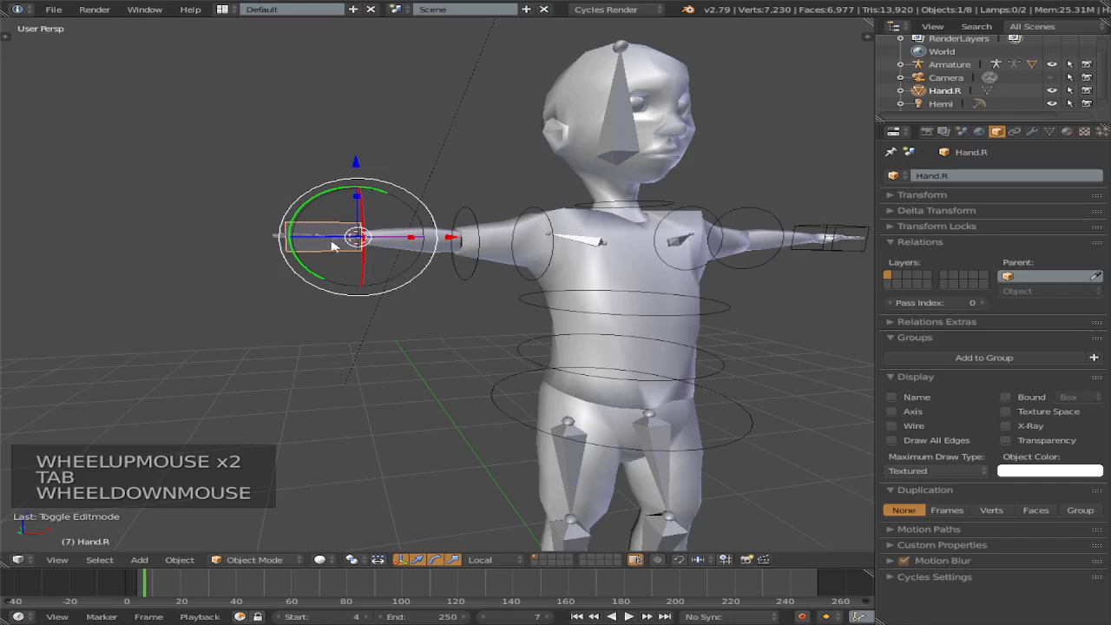
scroll(578, 241, "up", 2)
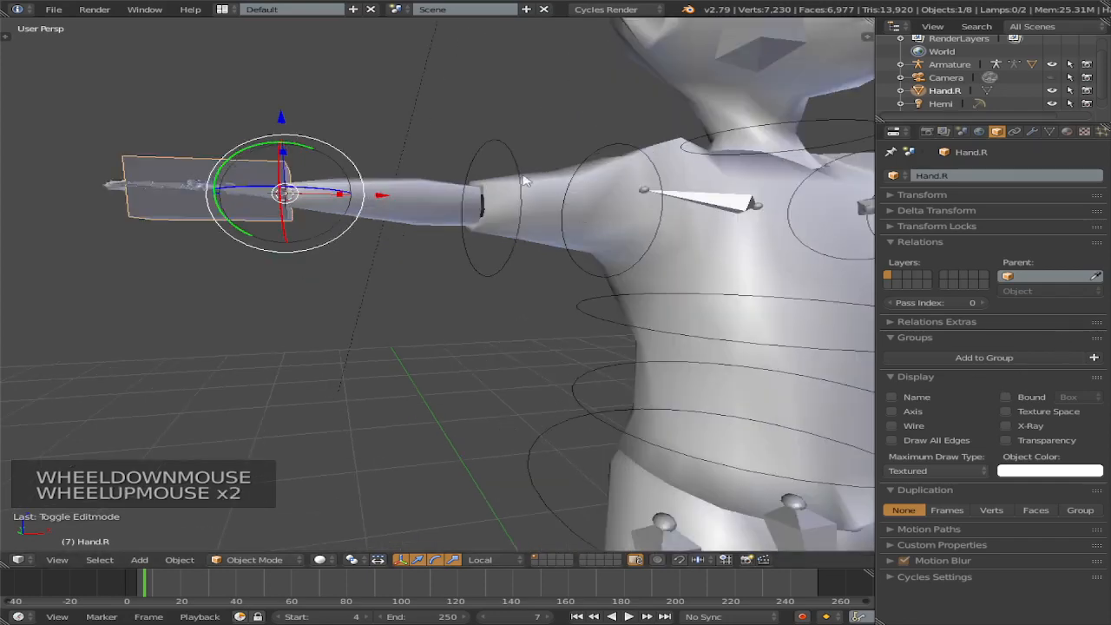
Step: Select the armature through its right elbow circle and switch it to Pose Mode
right_click(243, 193)
right_click(247, 196)
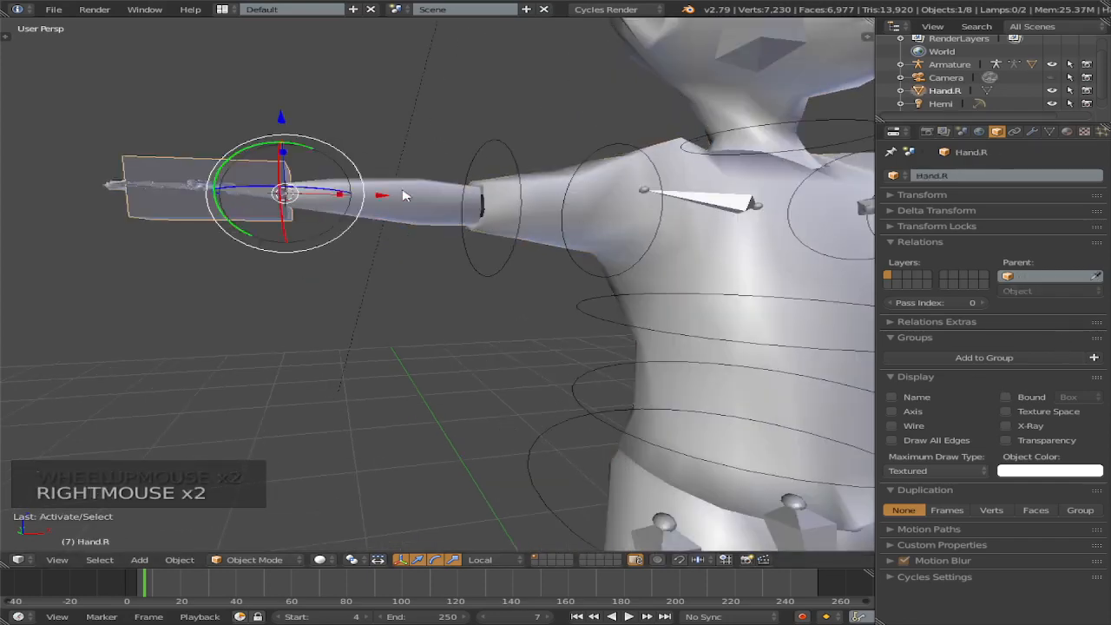
right_click(491, 151)
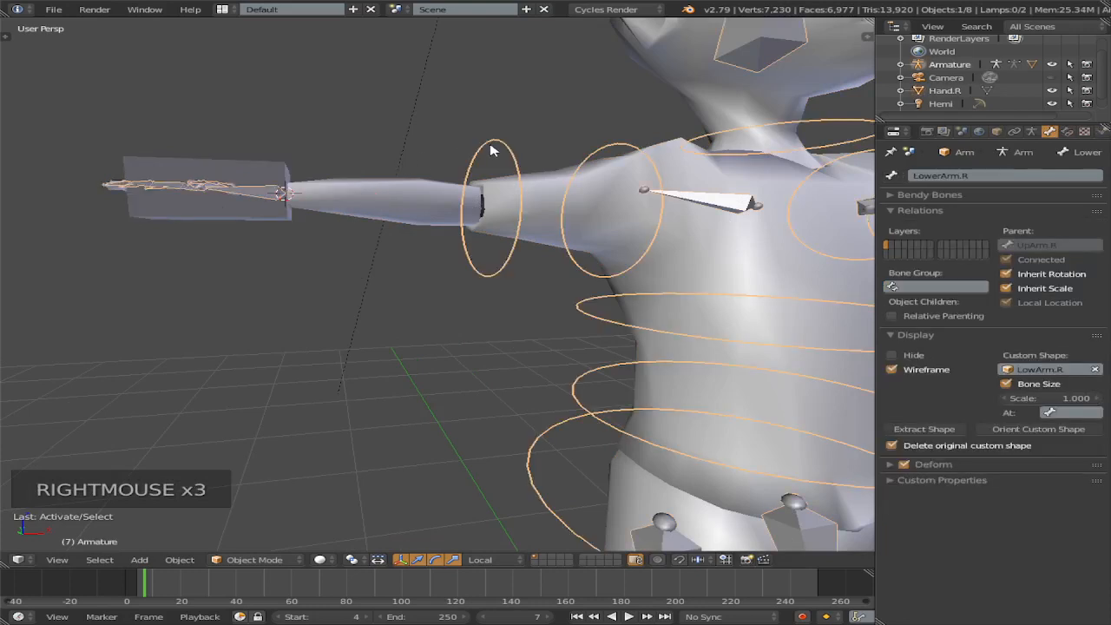
left_click(256, 560)
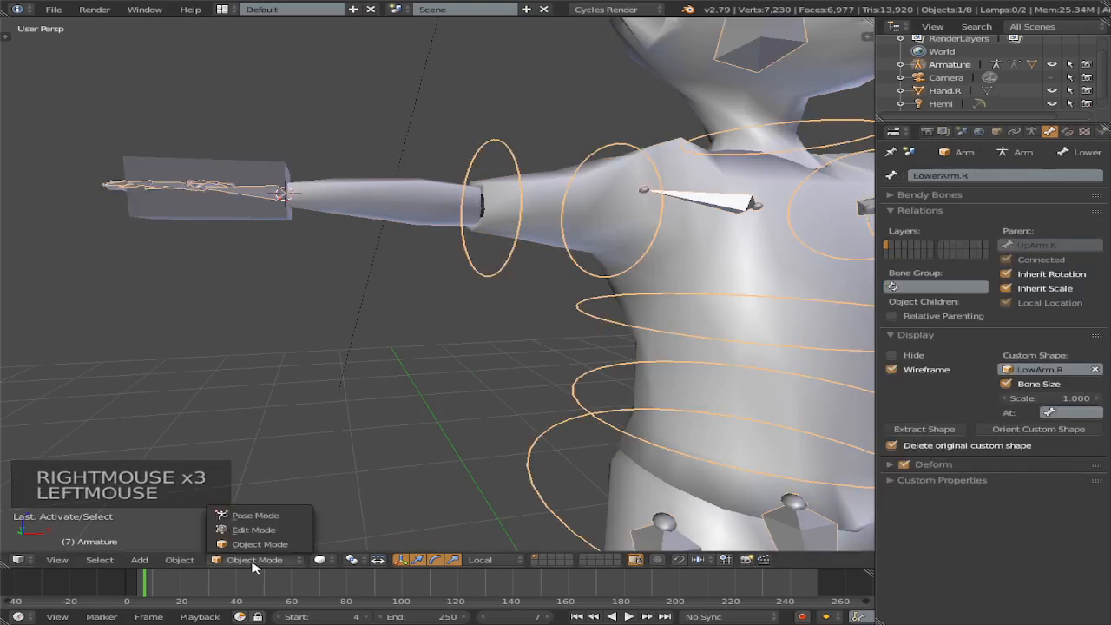
left_click(276, 516)
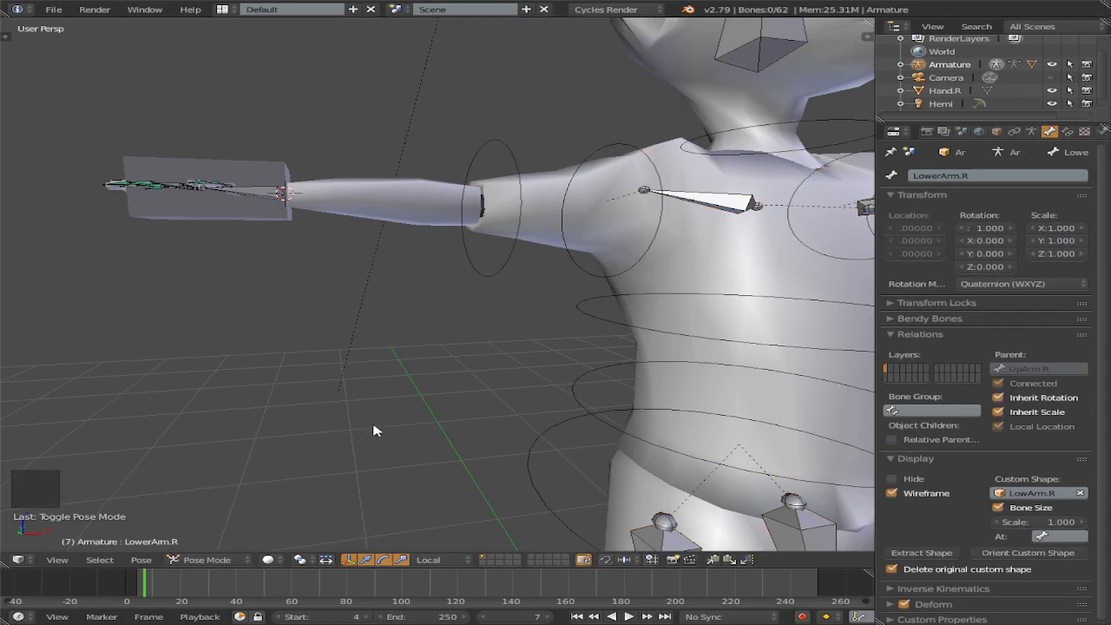
Step: Assign Hand.R as the custom shape of the right hand bone and orient the shape to the bone
right_click(254, 192)
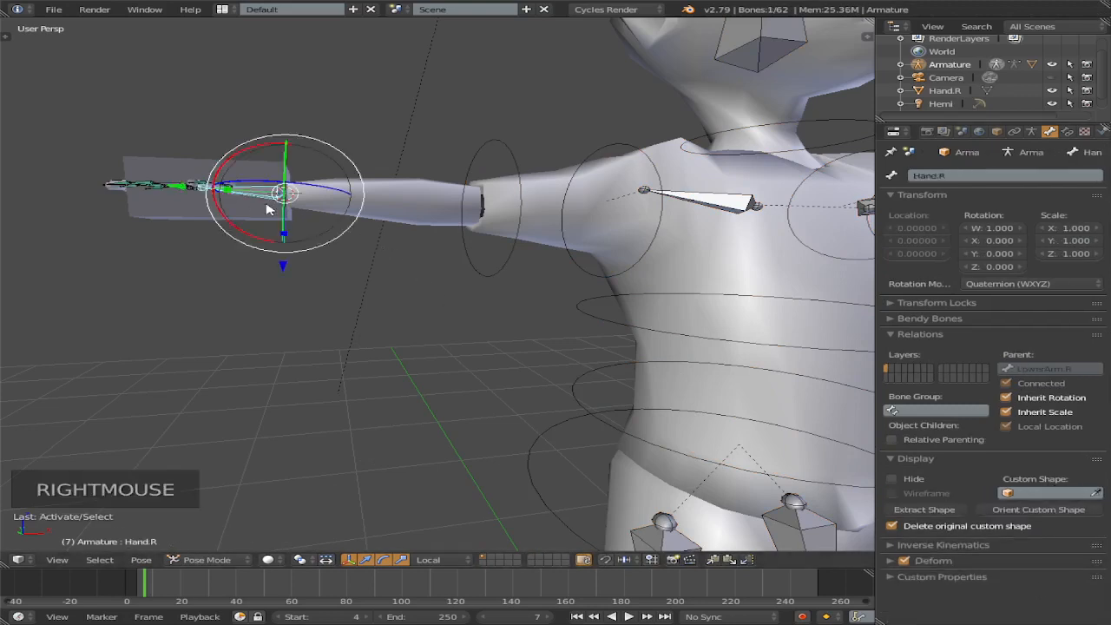
left_click(1055, 492)
left_click(1056, 491)
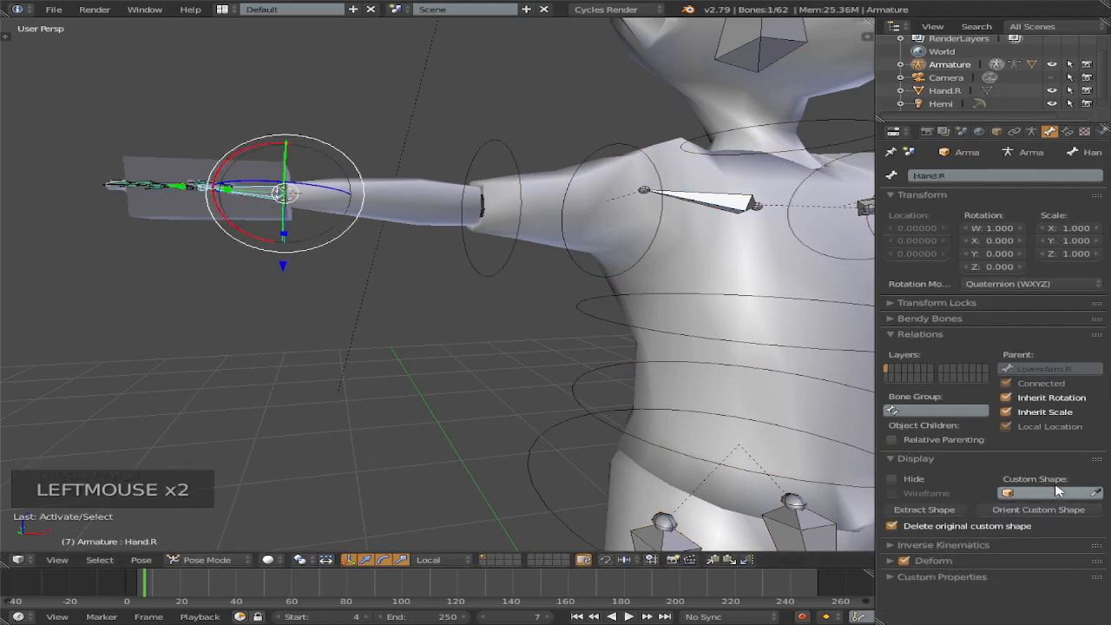
left_click(1057, 492)
left_click(1059, 493)
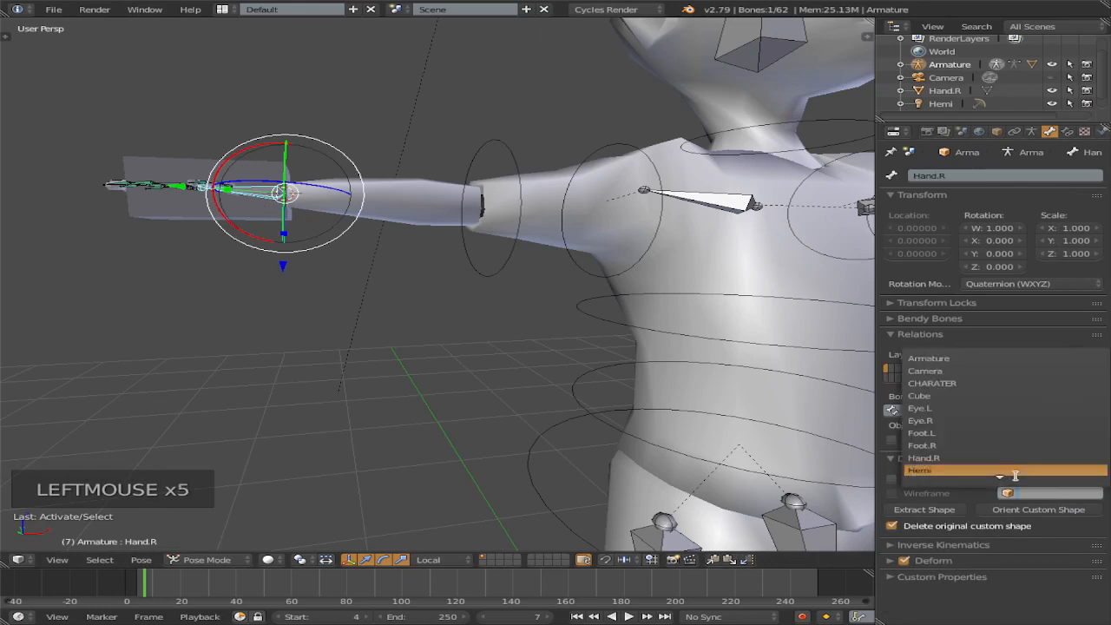
type("hand")
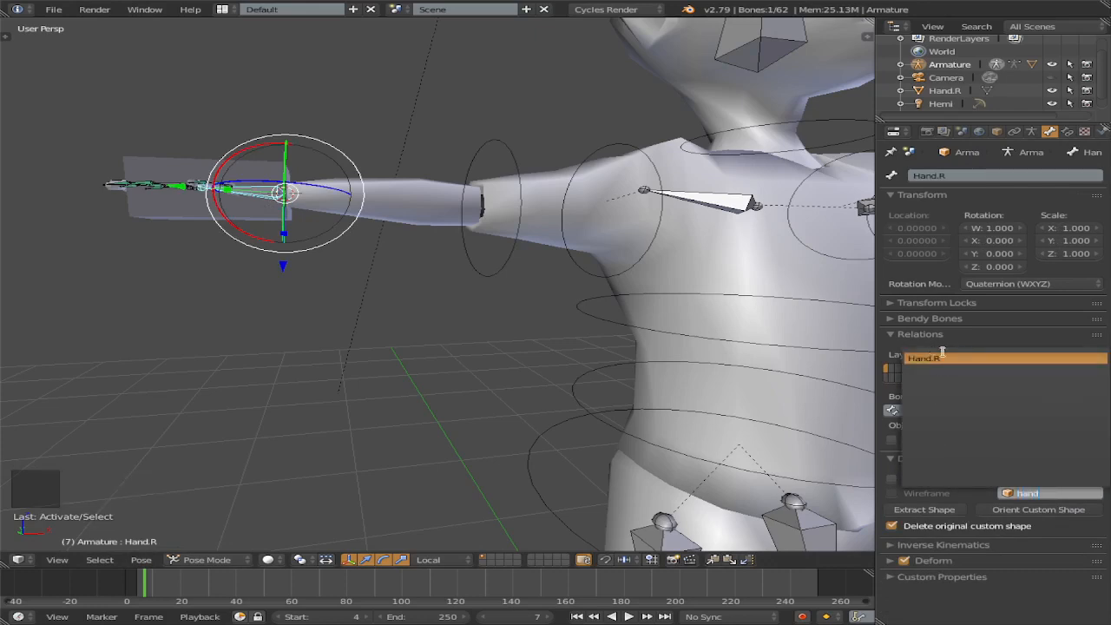
left_click(942, 356)
left_click(1050, 554)
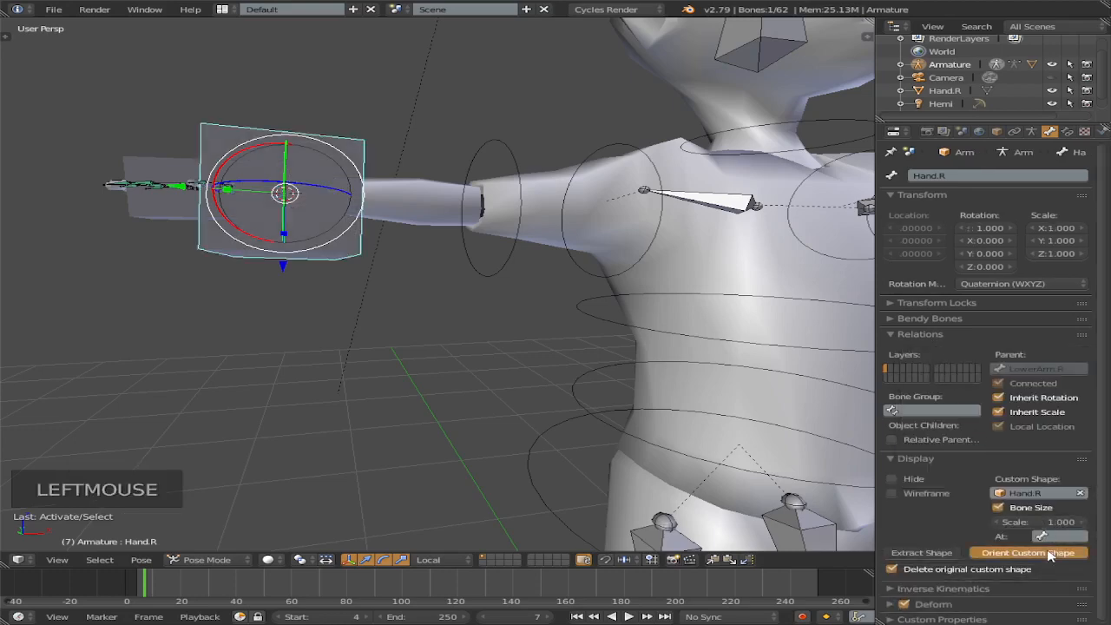
Step: Rotate the right hand bone about its local X axis to test the box control, and save over the existing blend file
scroll(297, 224, "down", 2)
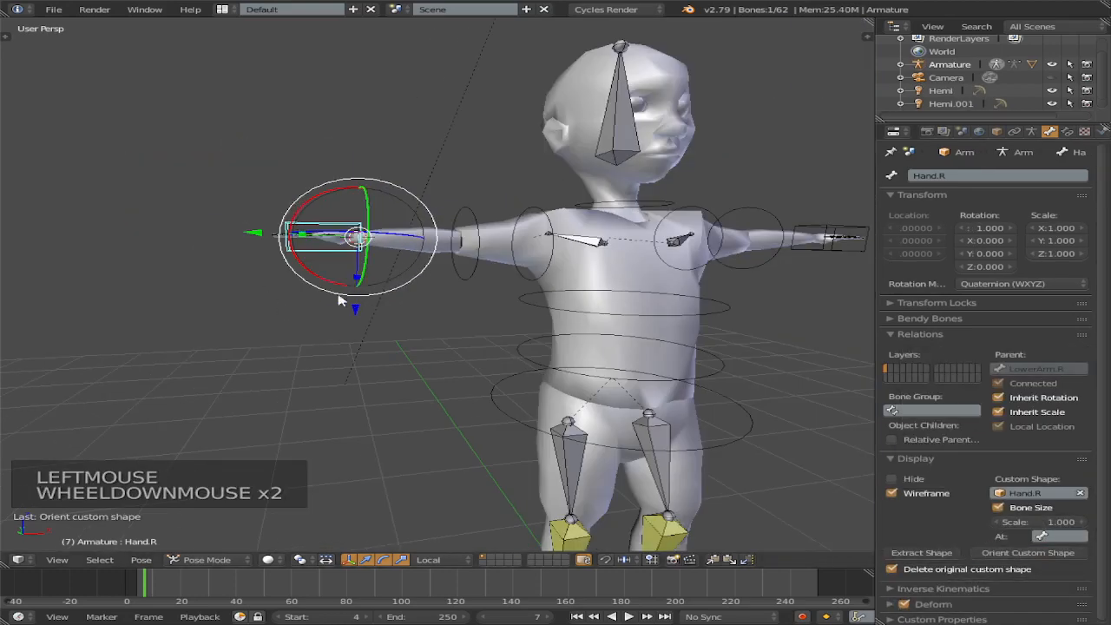
mouse_move(303, 214)
left_mouse_down()
mouse_move(298, 231)
mouse_move(310, 193)
left_mouse_up()
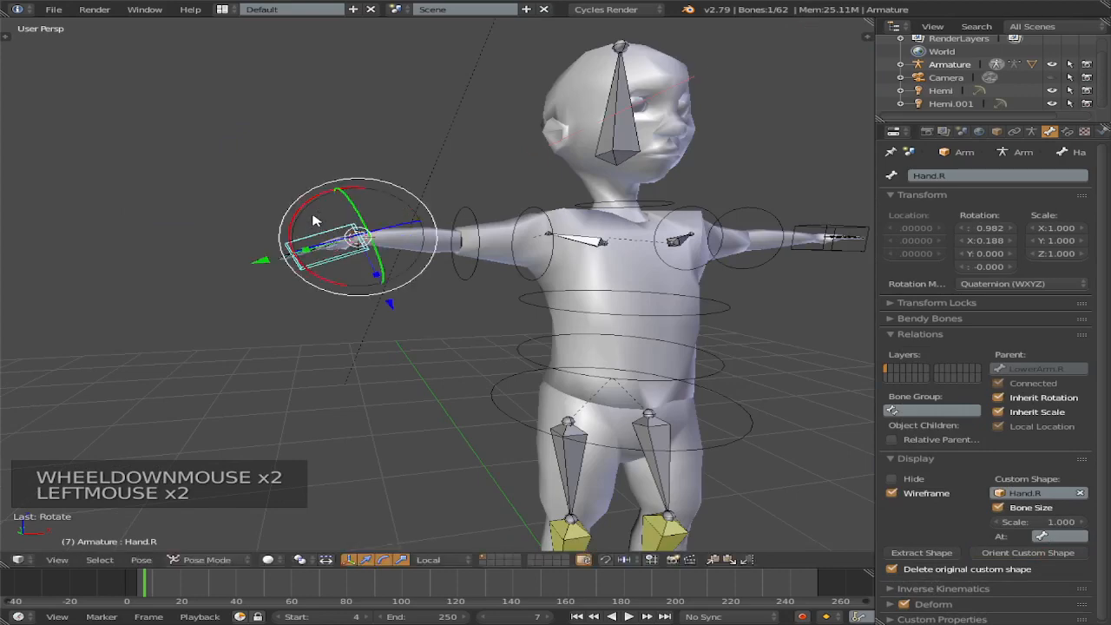
middle_click_drag(562, 249, 528, 243)
scroll(527, 243, "up", 1)
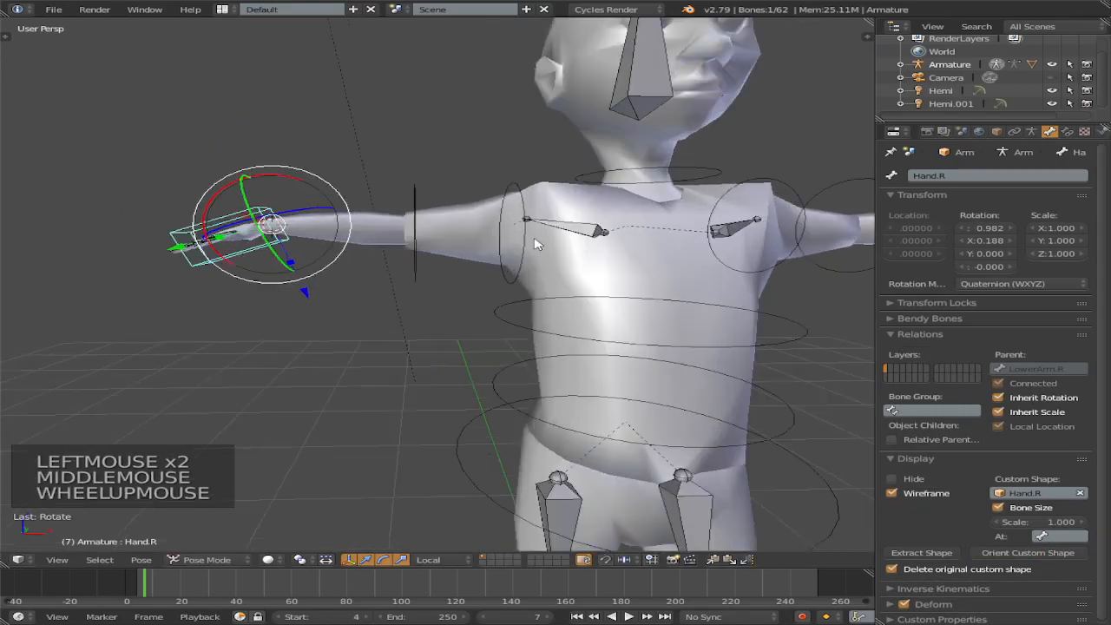
scroll(594, 228, "down", 1)
key("ctrl+s")
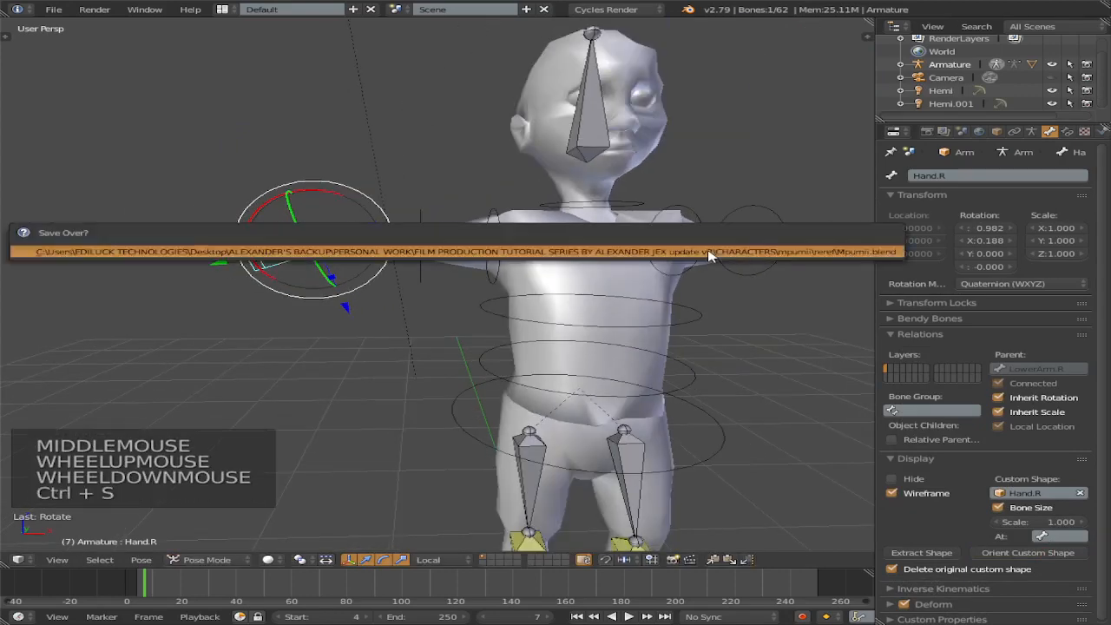
left_click(709, 256)
Step: Snap the 3D cursor to the inner end of the left shoulder bone in the armature's Edit Mode
scroll(612, 160, "down", 1)
middle_click_drag(612, 161, 521, 230)
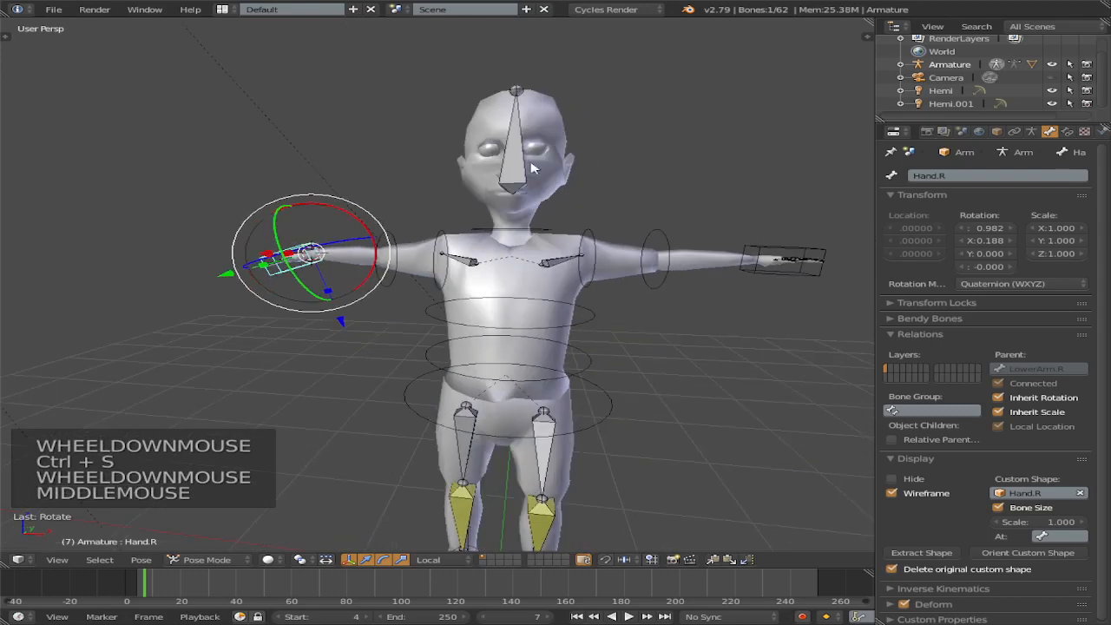
scroll(509, 234, "down", 1)
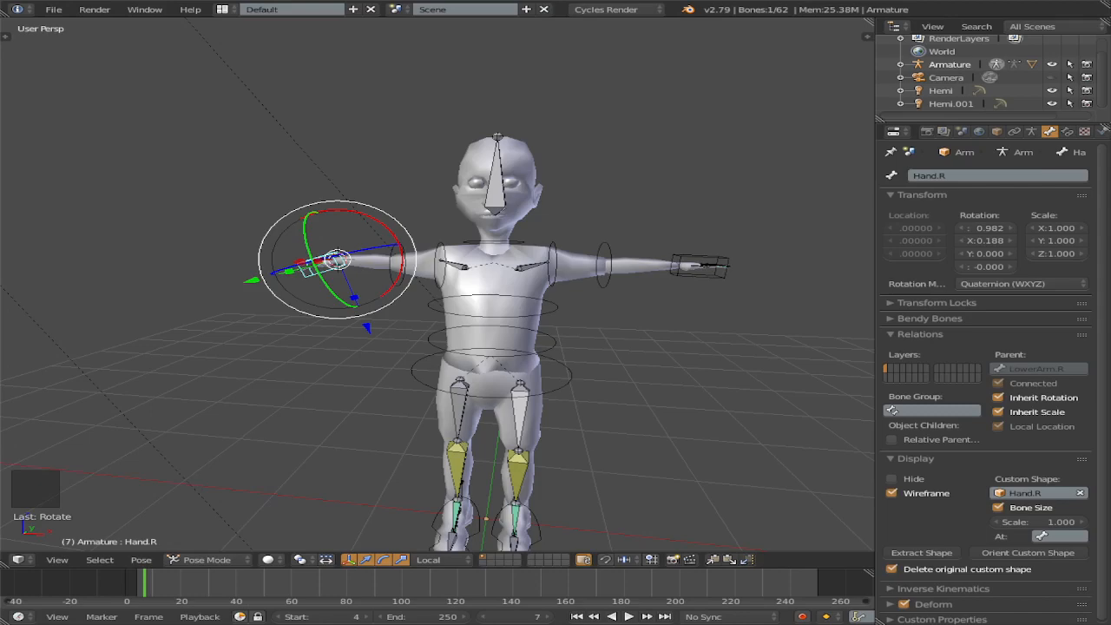
scroll(548, 273, "down", 1)
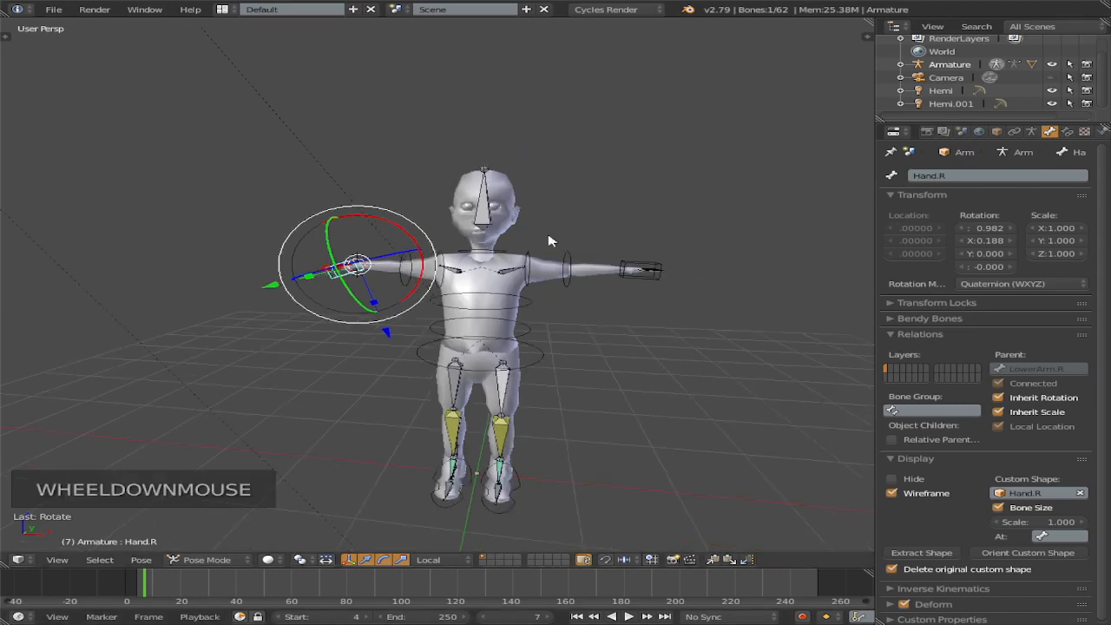
scroll(548, 273, "up", 1)
scroll(549, 272, "up", 1)
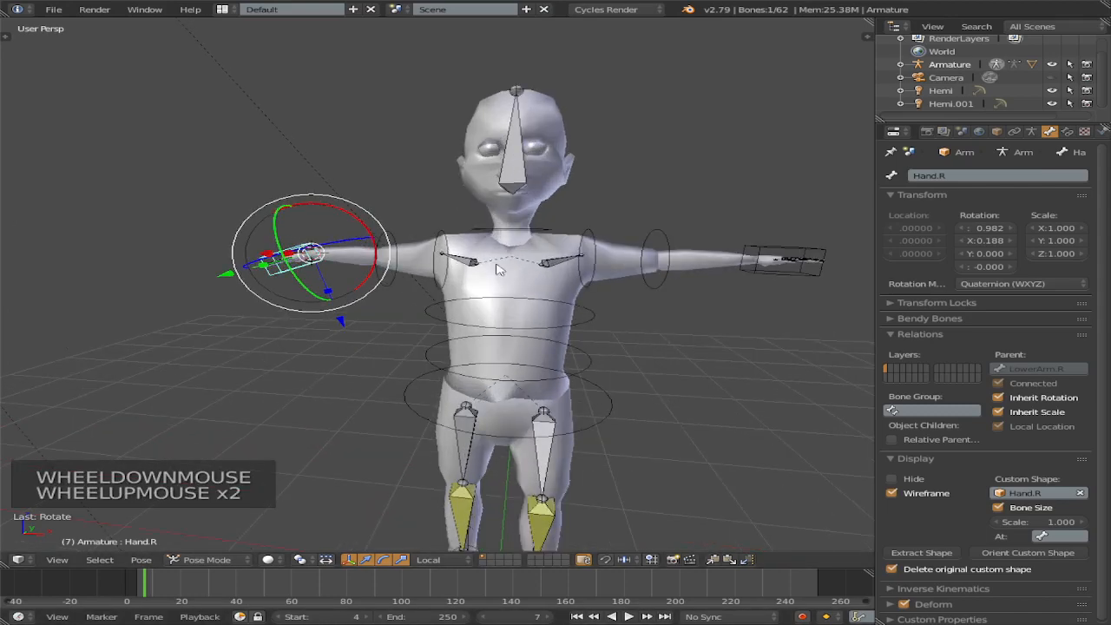
right_click(566, 271)
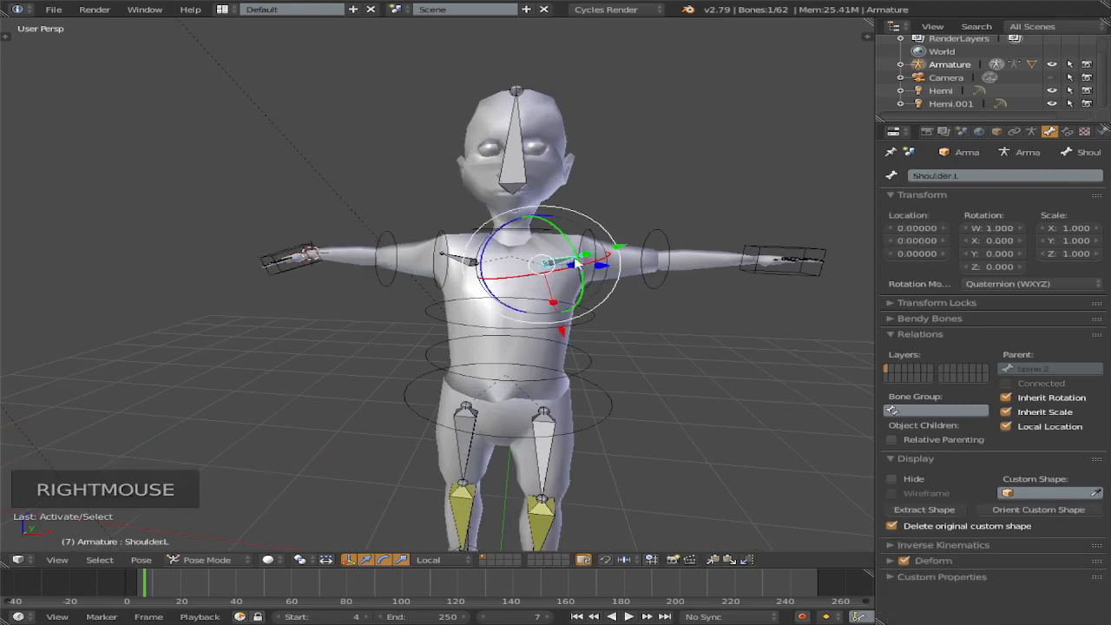
scroll(575, 275, "up", 2)
middle_click_drag(616, 266, 497, 243, "shift")
right_click(496, 242)
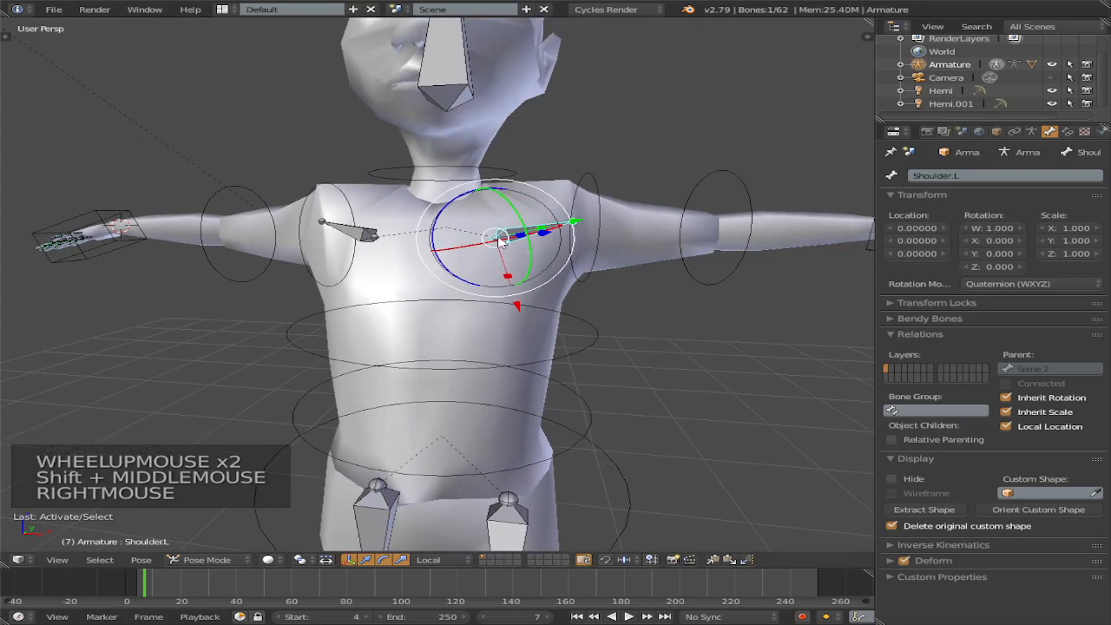
key("Tab")
right_click(501, 239)
key("shift+s")
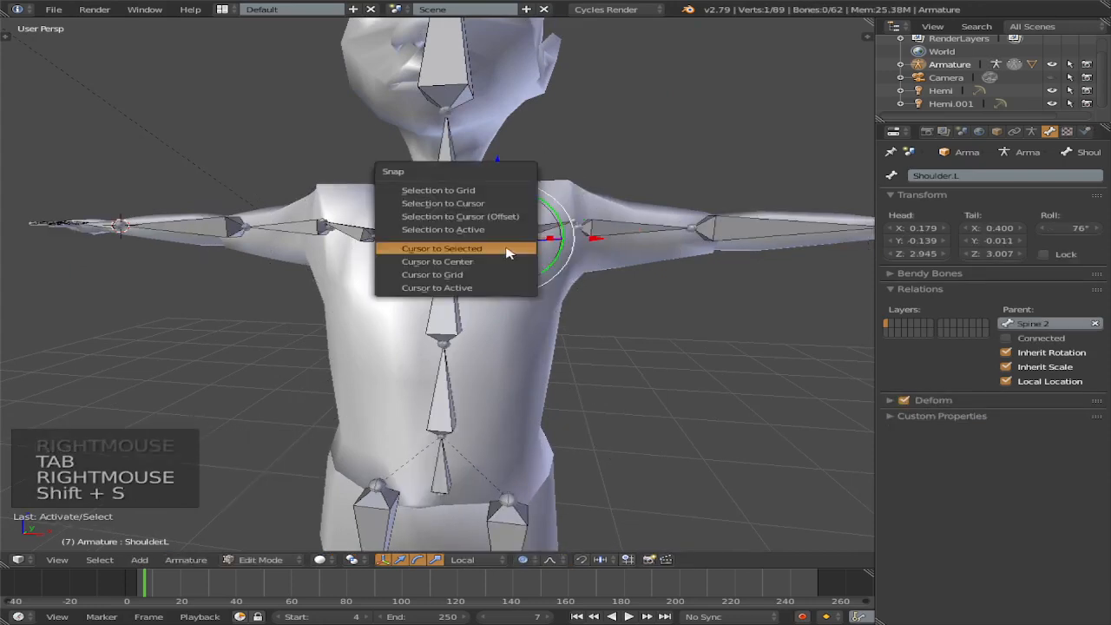
left_click(508, 249)
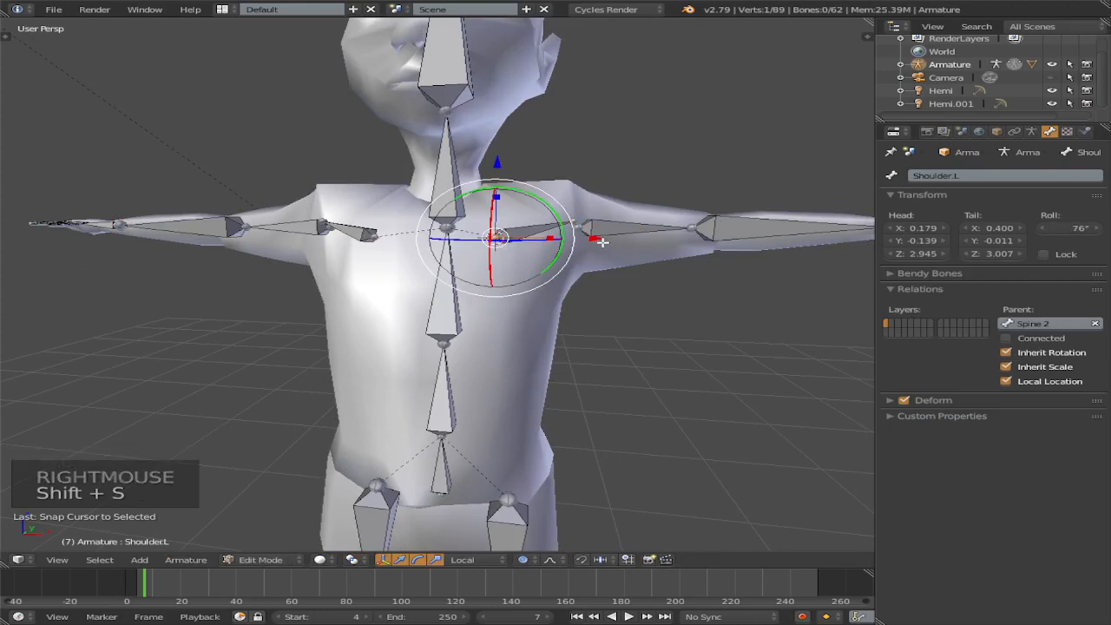
Step: Return the armature to Object Mode and add a mesh circle at the 3D cursor
key("Tab")
key("Tab")
key("Tab")
key("Tab")
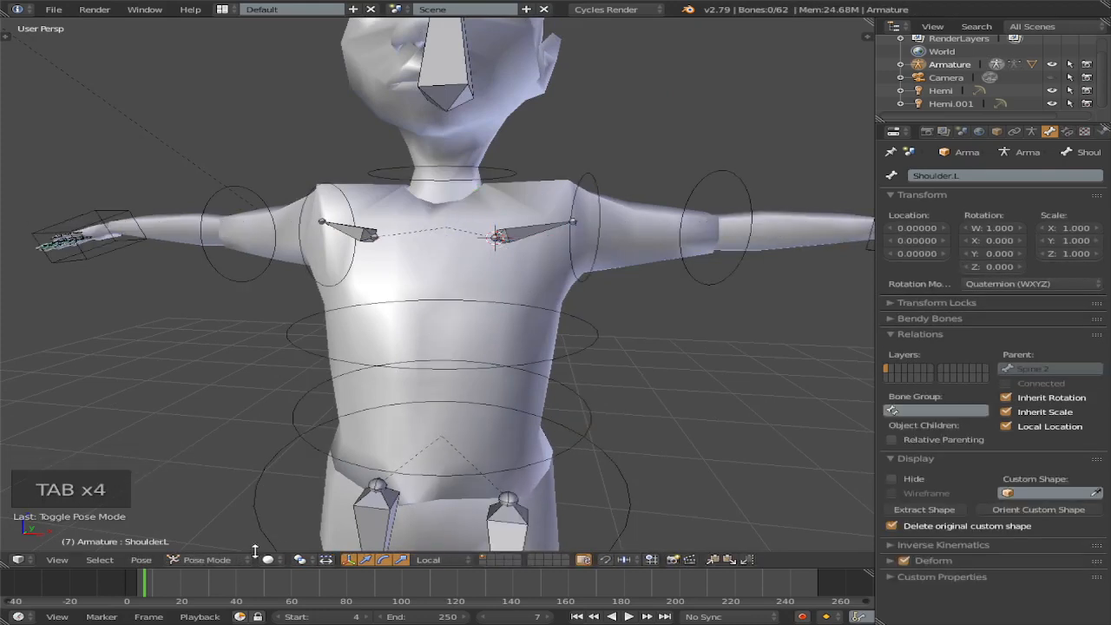
left_click(208, 559)
left_click(221, 491)
key("shift+a")
mouse_move(524, 371)
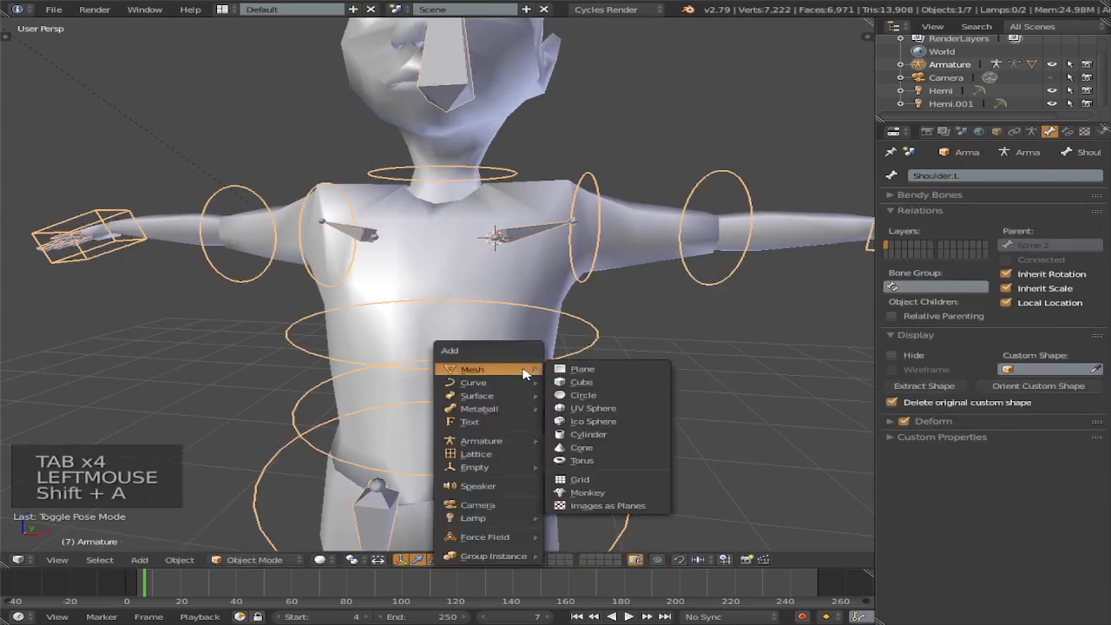
left_click(584, 397)
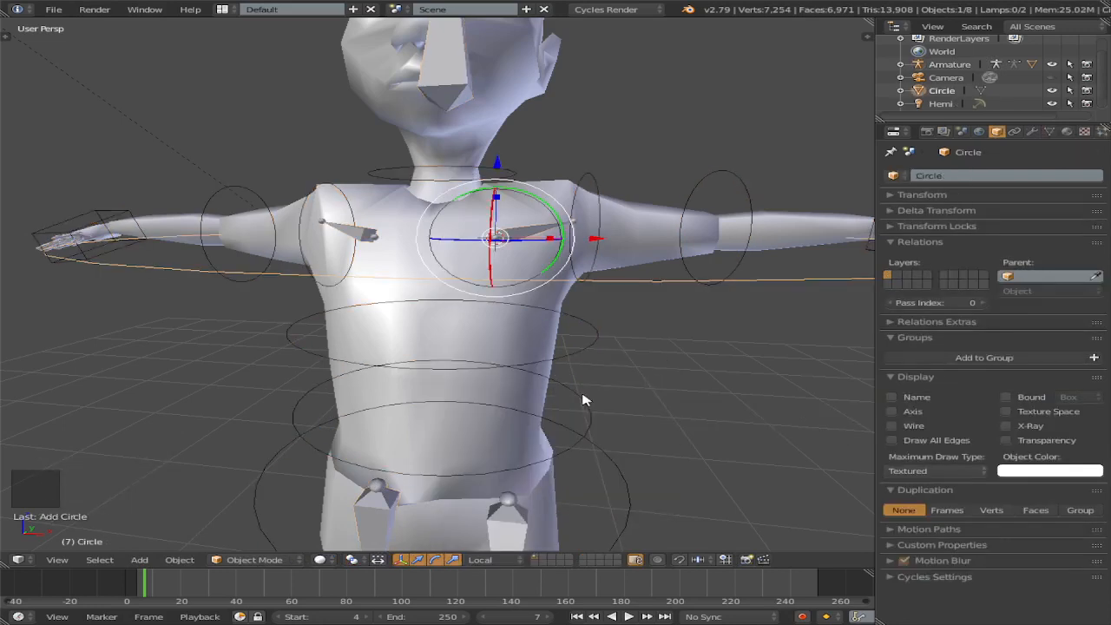
Step: Raise the new circle's vertices to neck height in Edit Mode and scale them down
left_click_drag(498, 166, 535, 136)
right_click(535, 136)
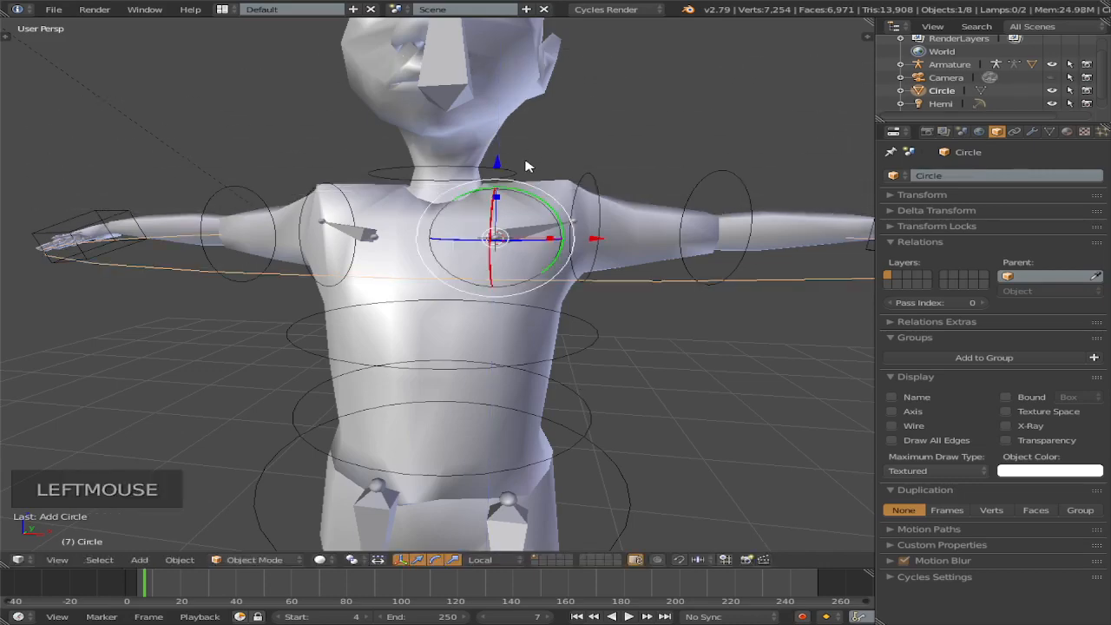
scroll(526, 165, "up", 1)
key("Tab")
scroll(552, 186, "down", 2)
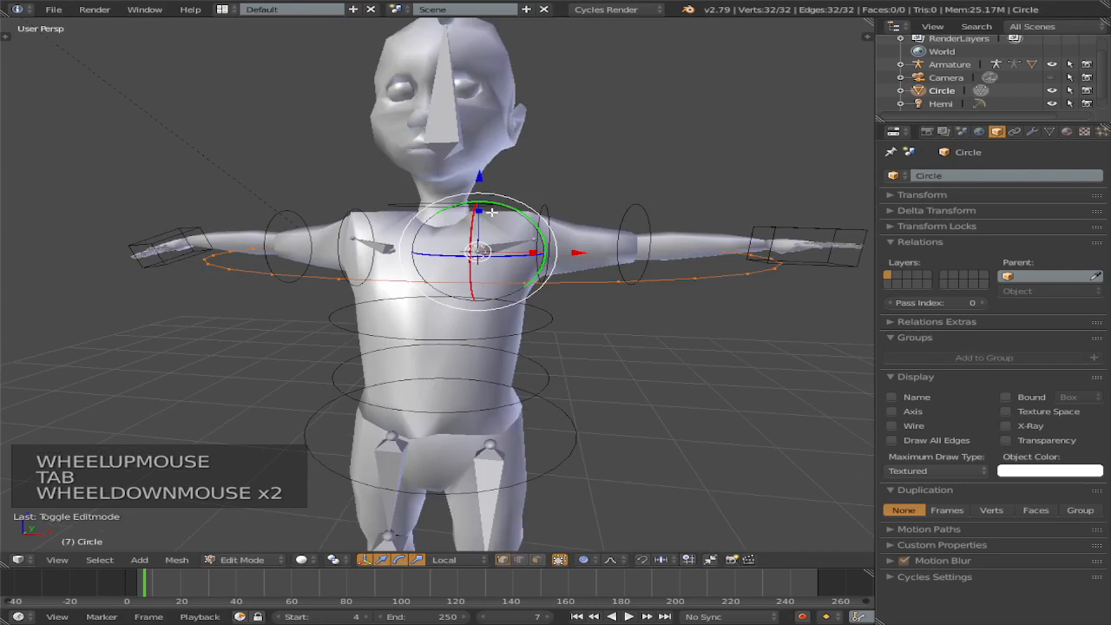
left_click_drag(486, 184, 504, 113)
key("s")
key("s")
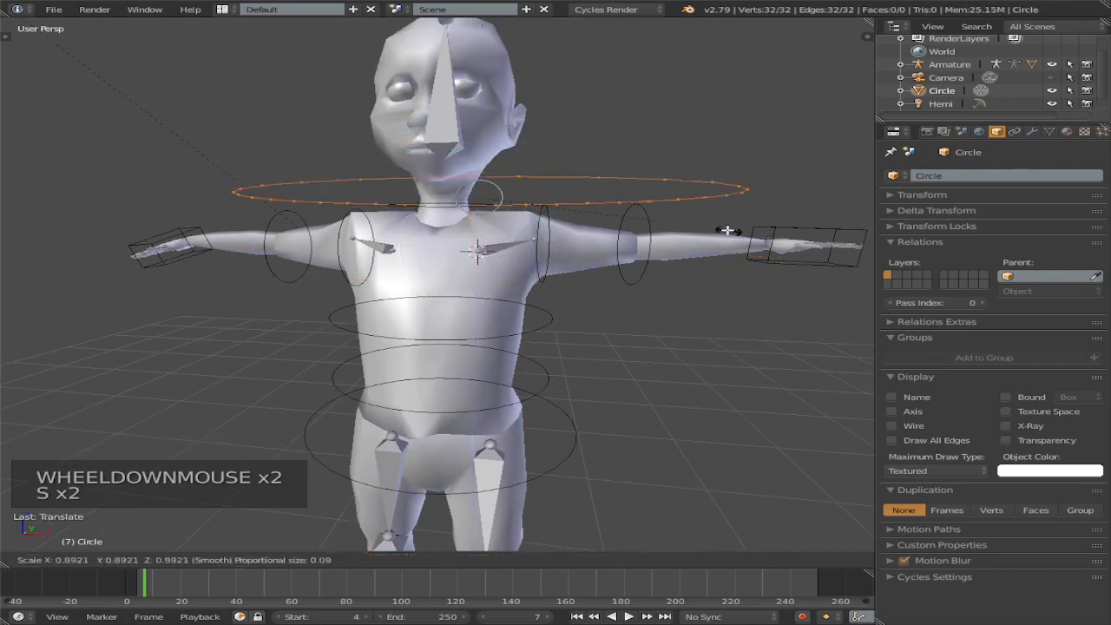
Step: Scale the circle down to shoulder size and shift it along X until it sits above the character's left shoulder
left_click(526, 193)
left_click_drag(579, 194, 603, 191)
scroll(516, 204, "up", 2)
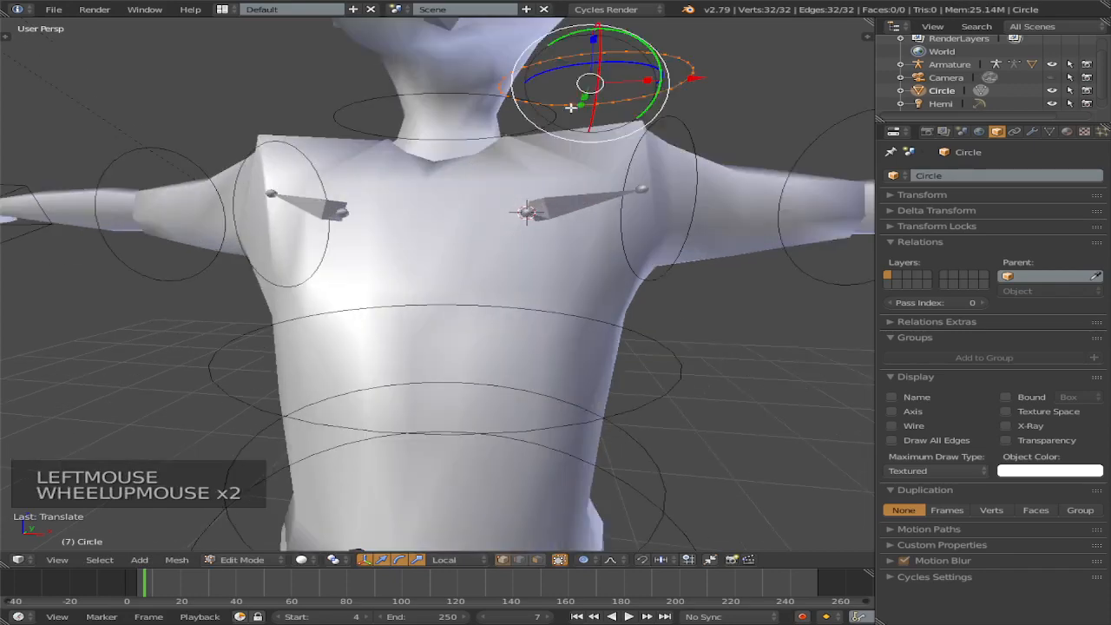
Step: Pull two opposite vertices of the circle straight down with proportional editing to form a saddle-shaped shoulder control, then leave Edit Mode
right_click(608, 74)
right_click(602, 48, "shift")
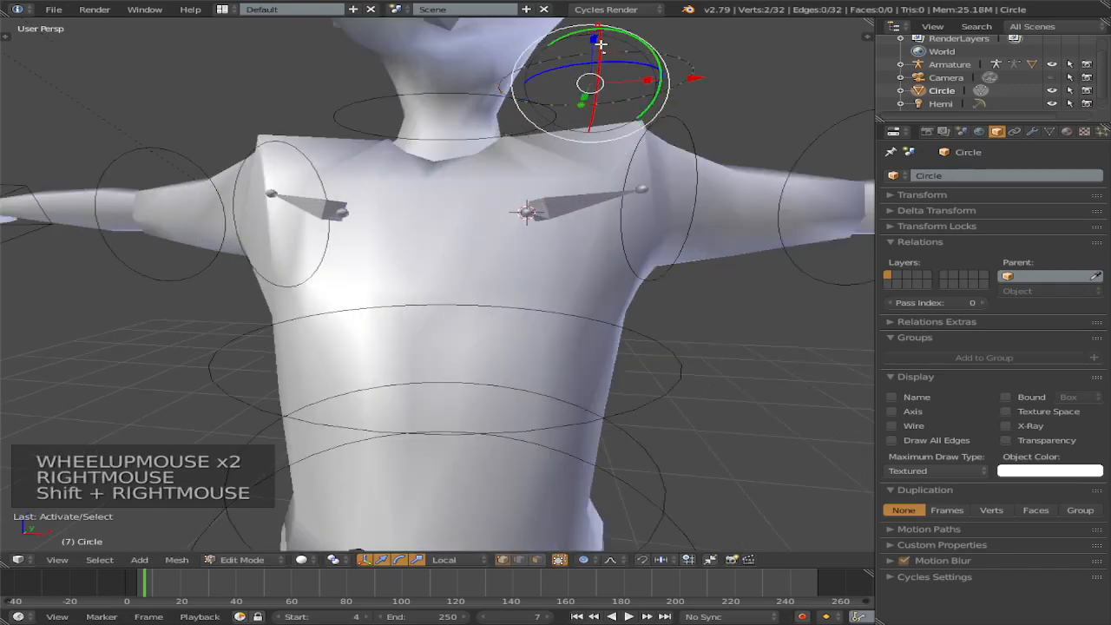
scroll(583, 75, "down", 2)
left_click_drag(505, 130, 513, 180)
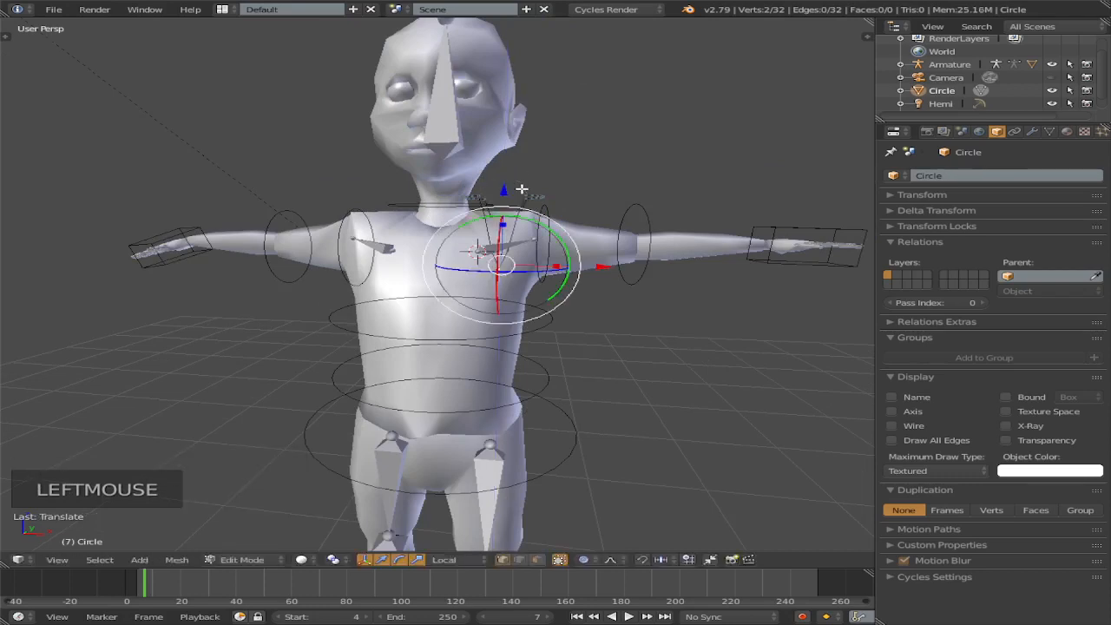
scroll(513, 181, "up", 1)
scroll(522, 204, "down", 1)
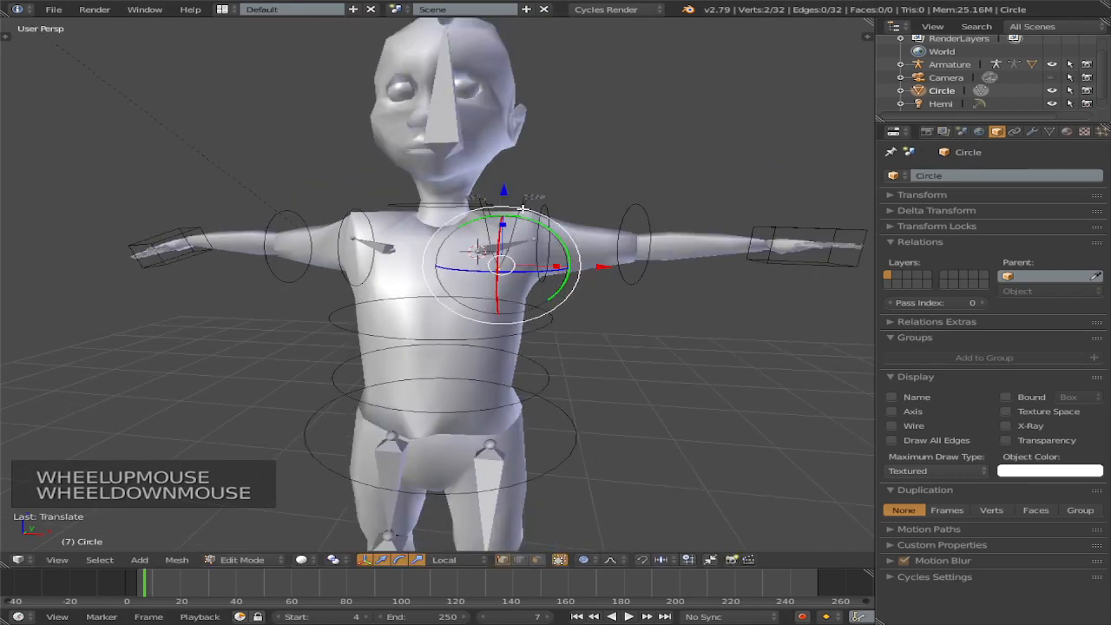
key("KP_1")
key("KP_5")
scroll(524, 216, "up", 2)
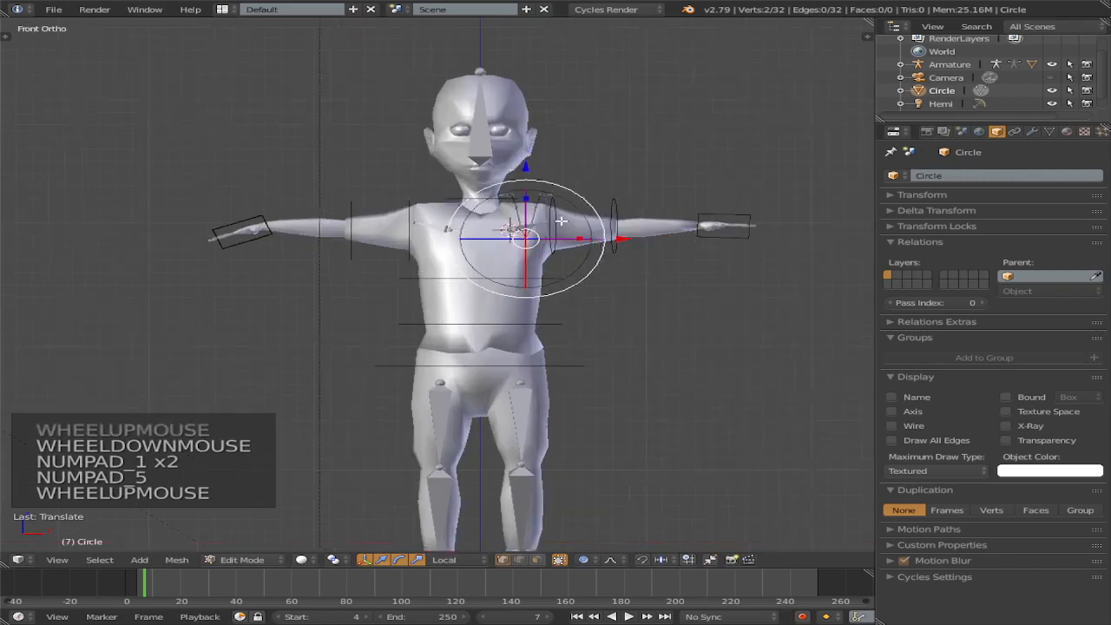
middle_click_drag(555, 249, 548, 307, "shift")
scroll(548, 306, "up", 3)
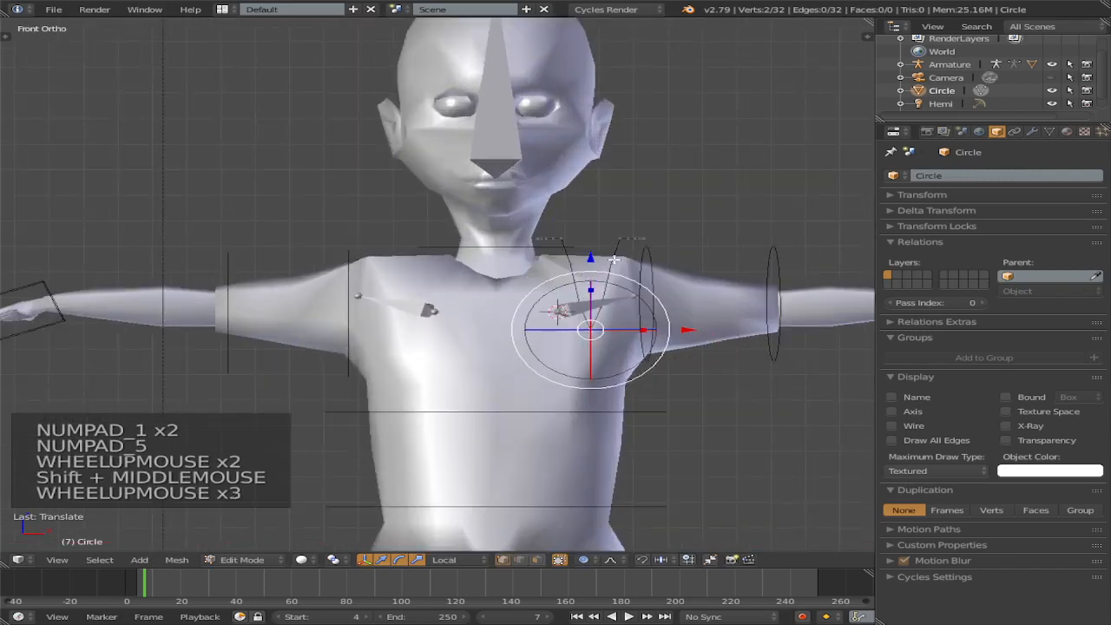
key("Tab")
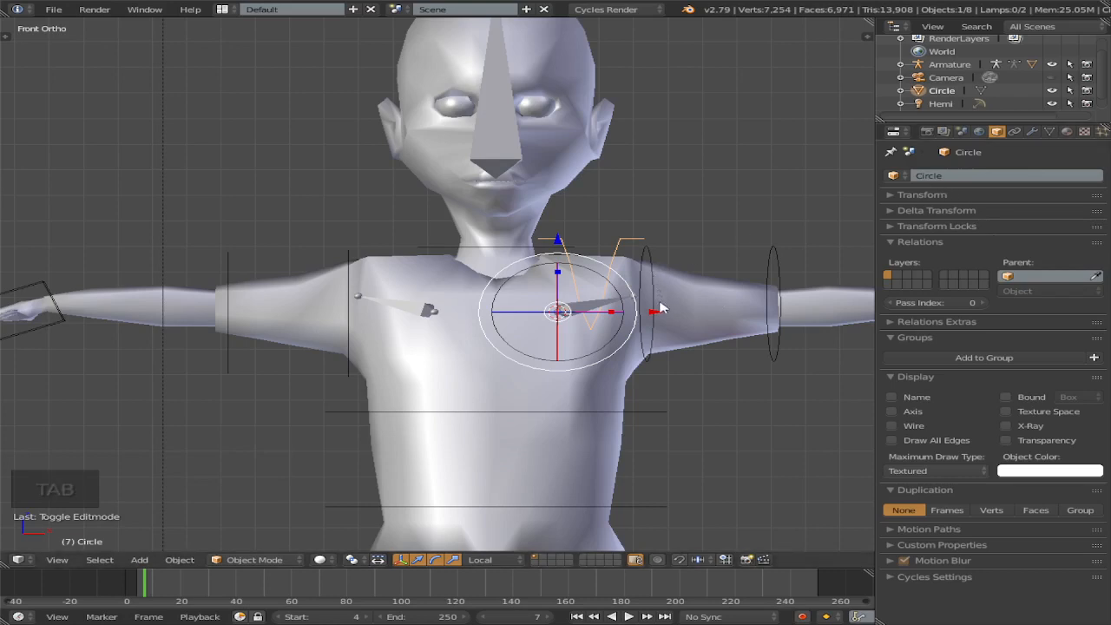
Step: Try to duplicate the left shoulder control and mirror the copy across the global X axis
key("shift+d")
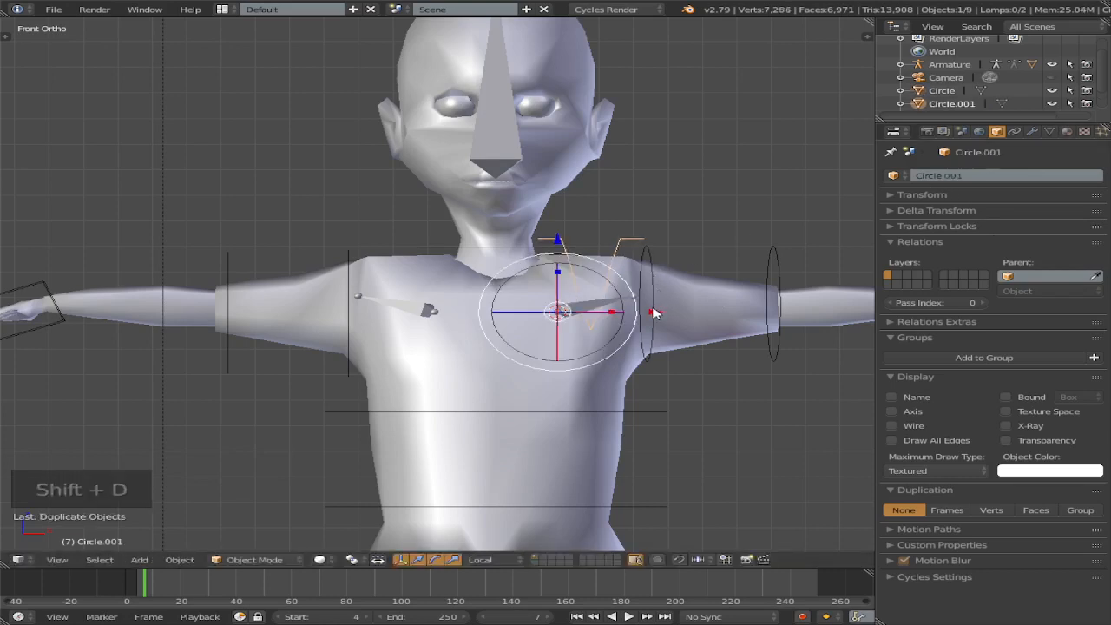
key("alt+m")
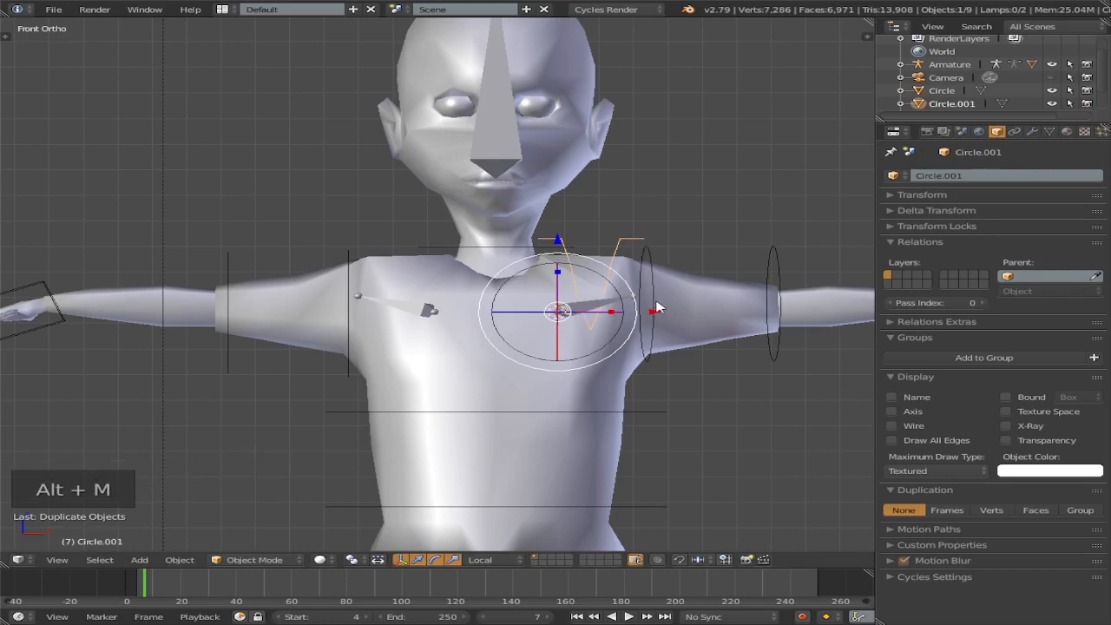
key("x")
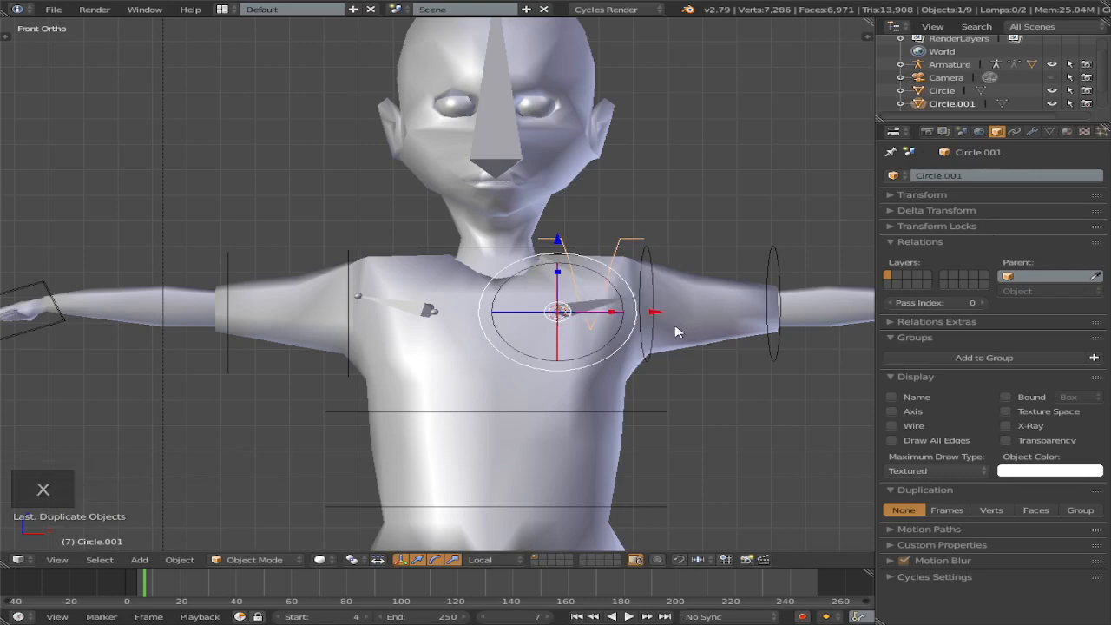
key("alt+m")
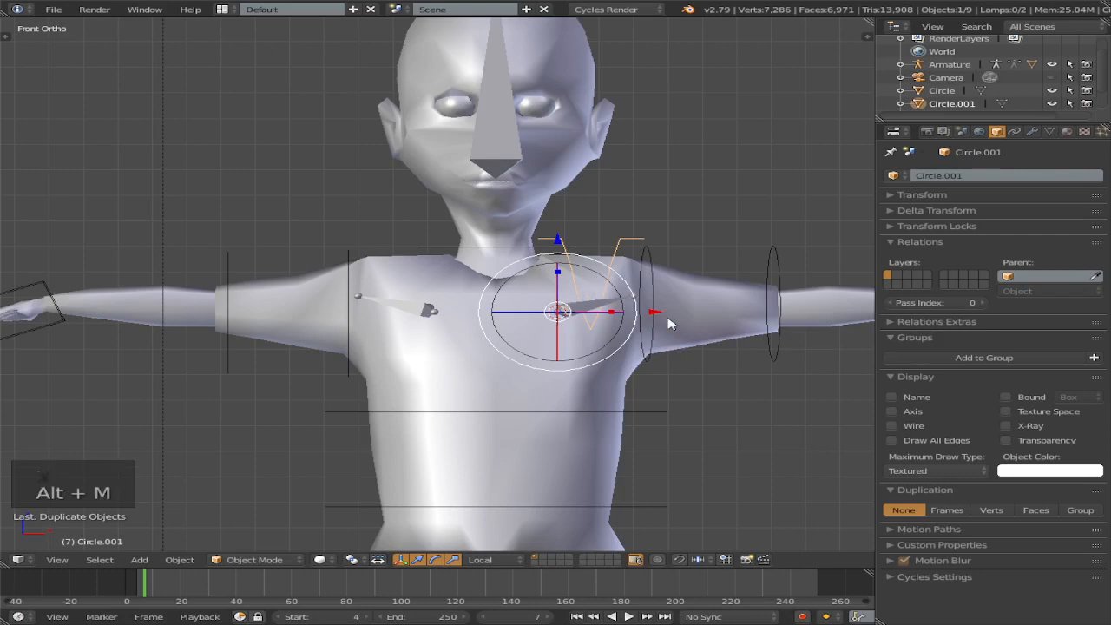
left_click(190, 560)
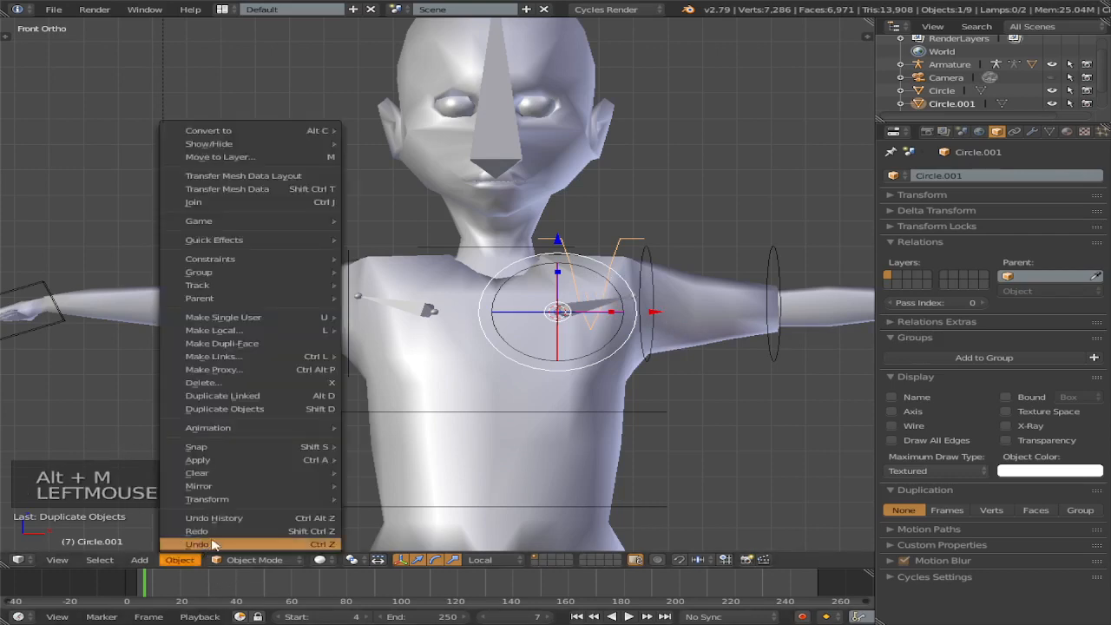
mouse_move(231, 487)
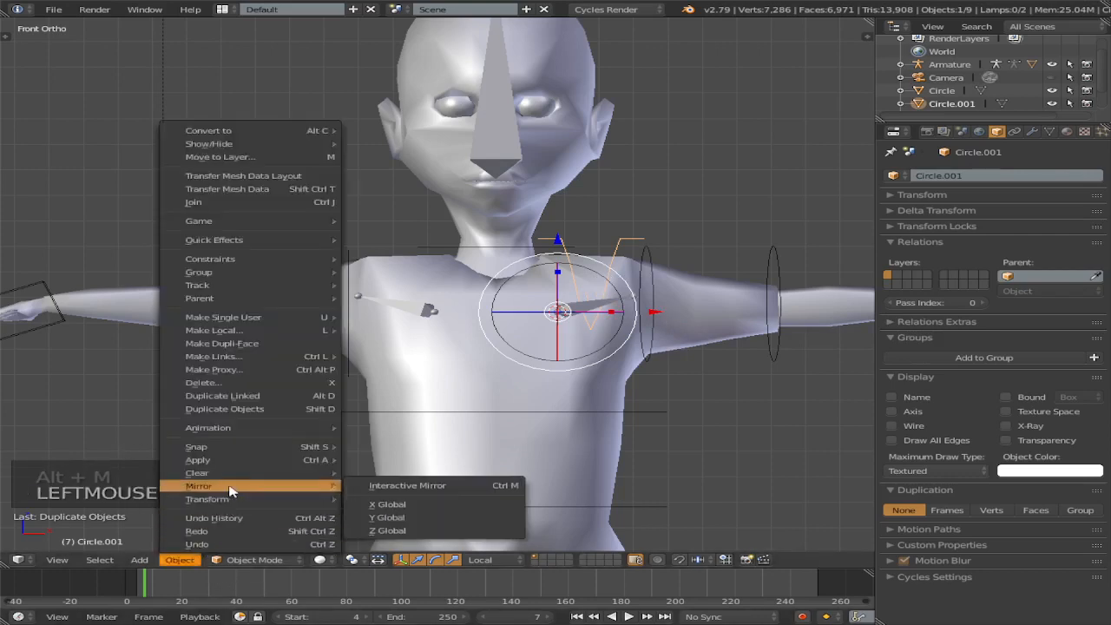
left_click(389, 505)
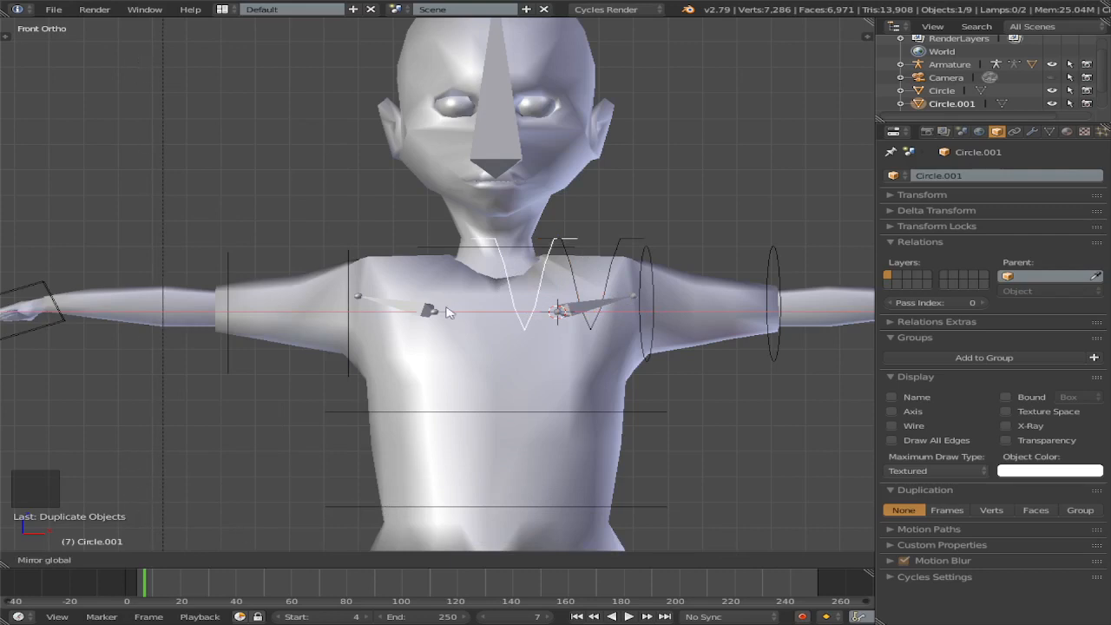
right_click(556, 269)
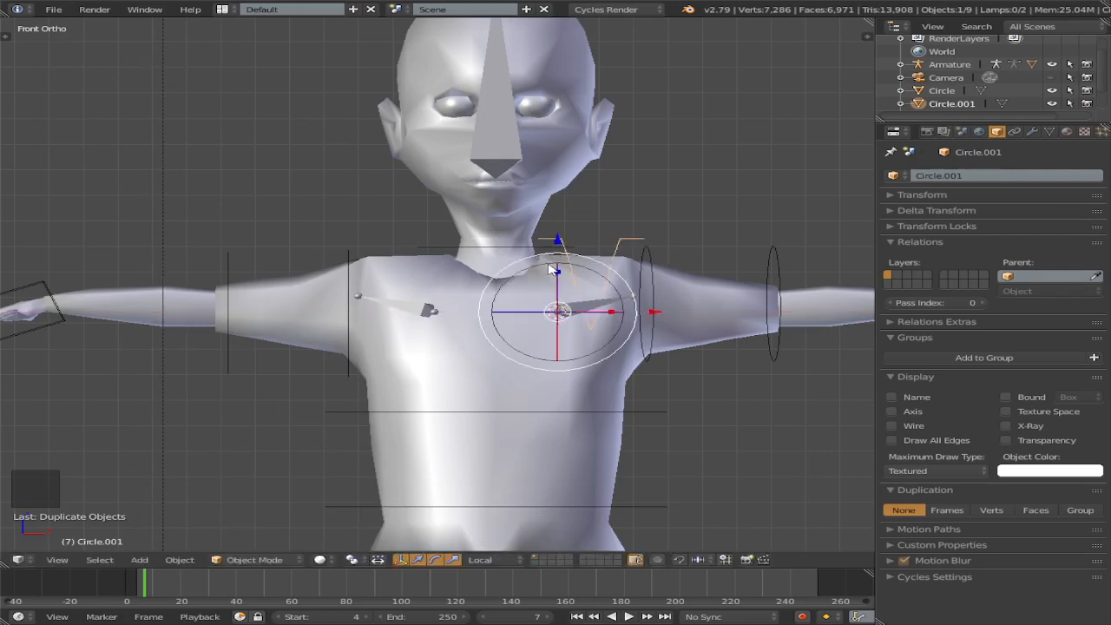
key("ctrl+z")
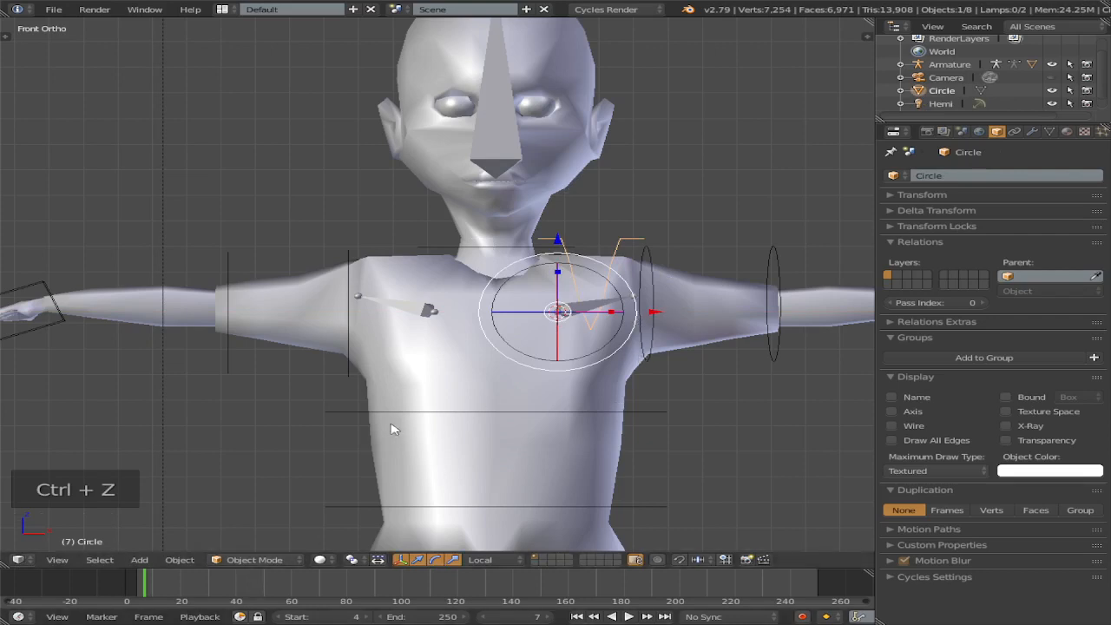
Step: Try mirroring the original shoulder control across global X, then undo back to its unmirrored saddle shape
left_click(180, 559)
mouse_move(249, 506)
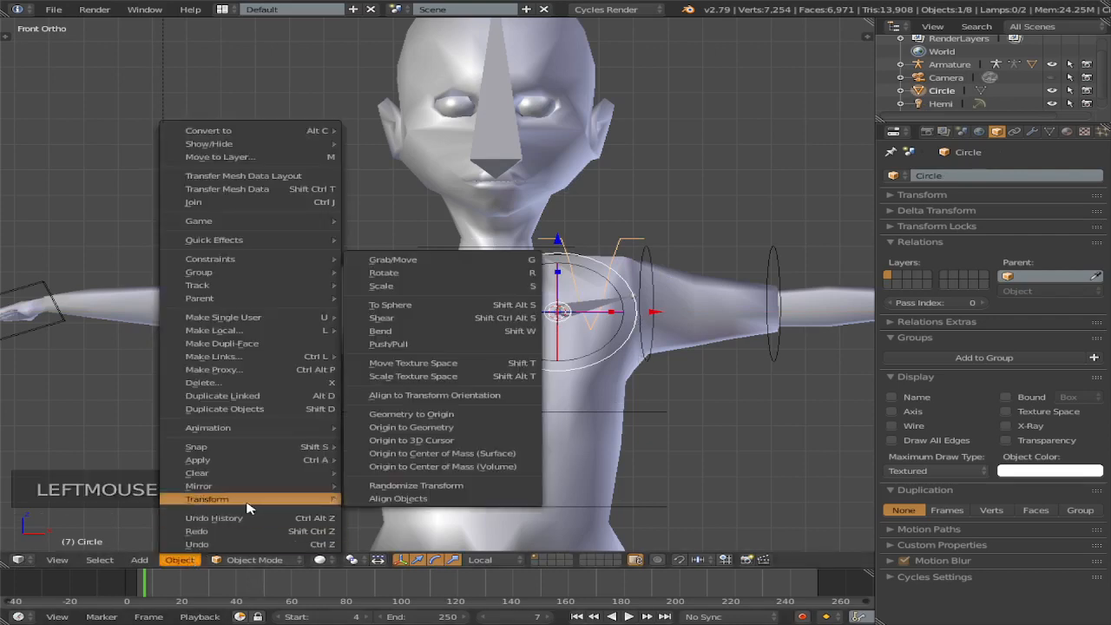
mouse_move(299, 484)
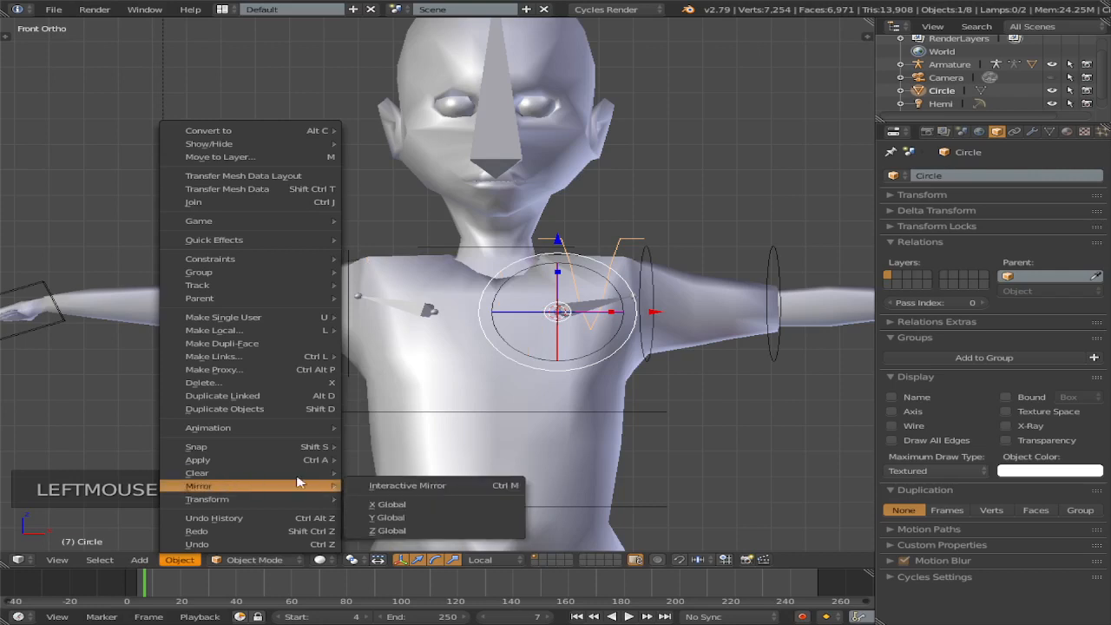
left_click(406, 506)
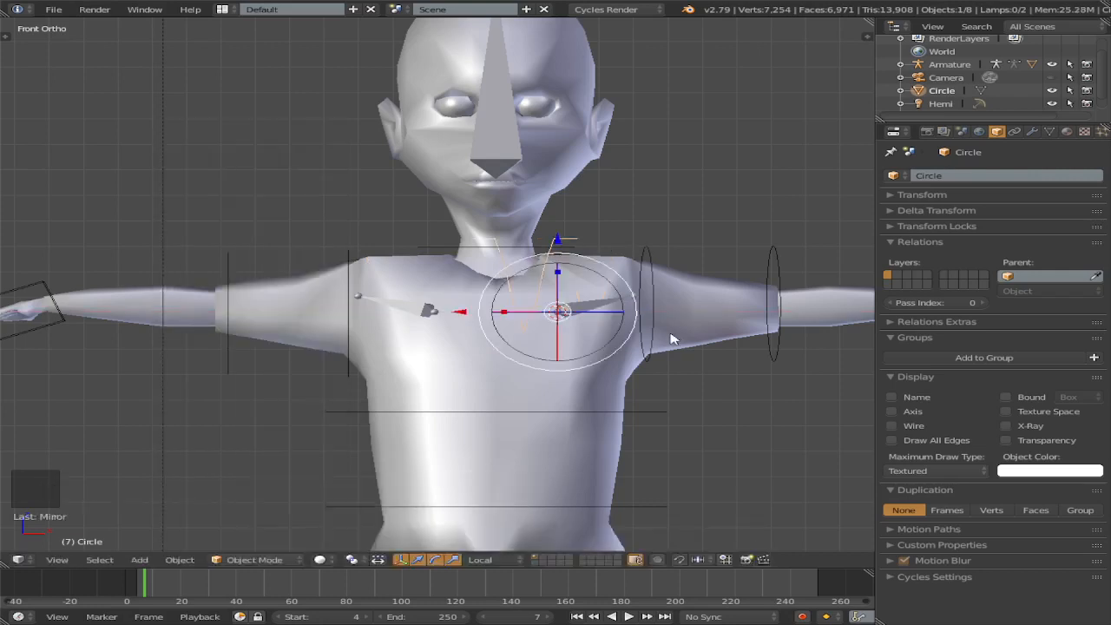
key("ctrl+z")
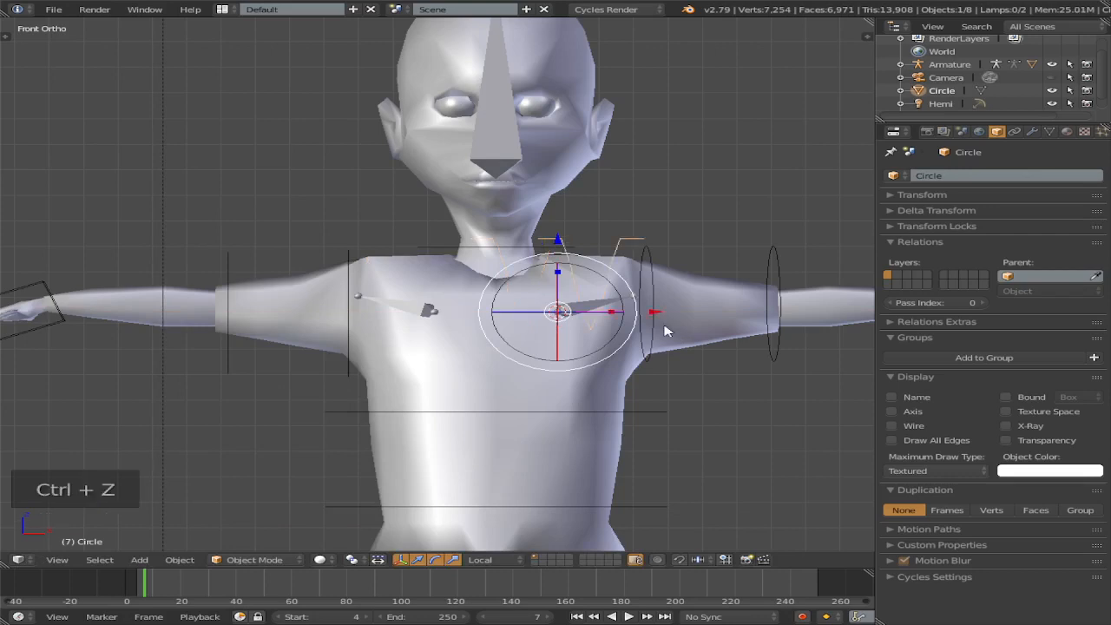
key("ctrl+z")
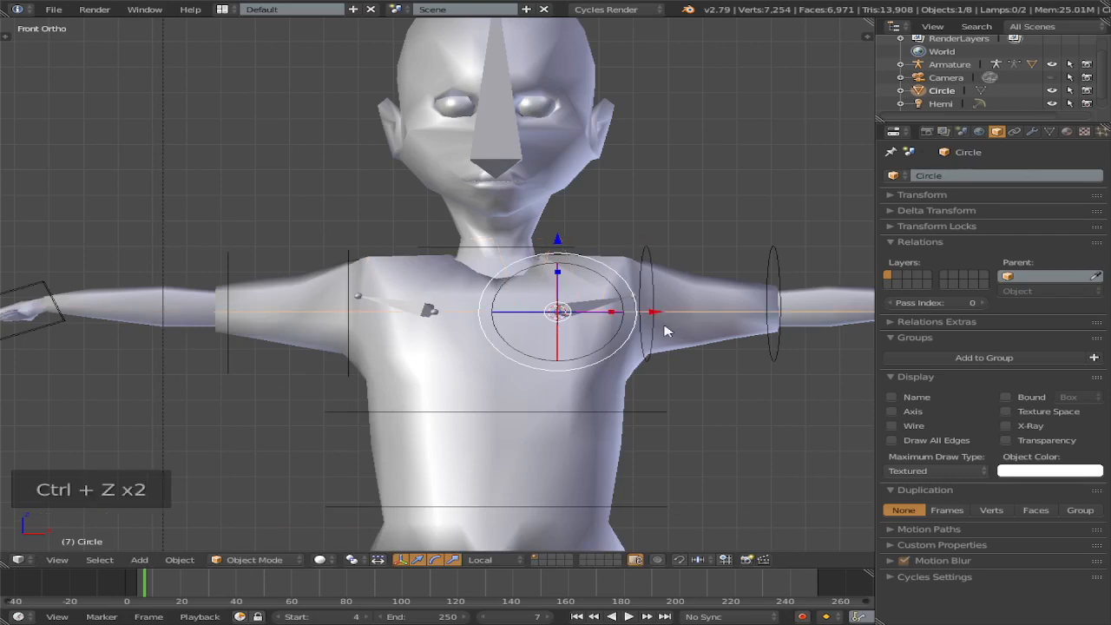
key("ctrl+z")
key("ctrl+shift+z")
key("ctrl+shift+z")
key("ctrl+shift+z")
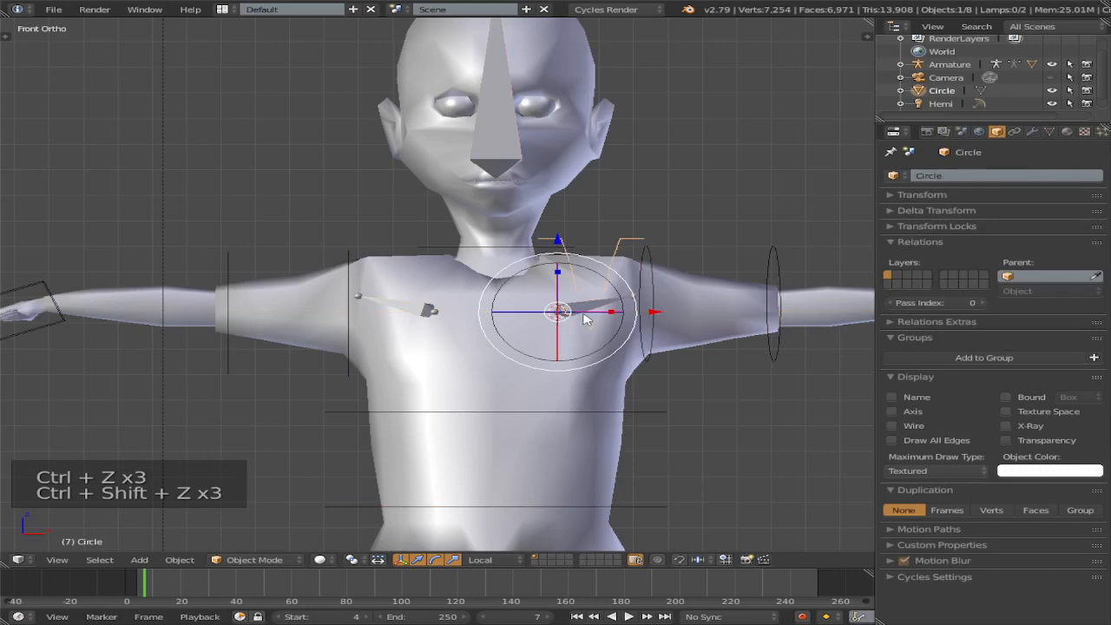
Step: Duplicate the left shoulder control and move the copy about -0.57 along global X to the character's right shoulder
key("shift+d")
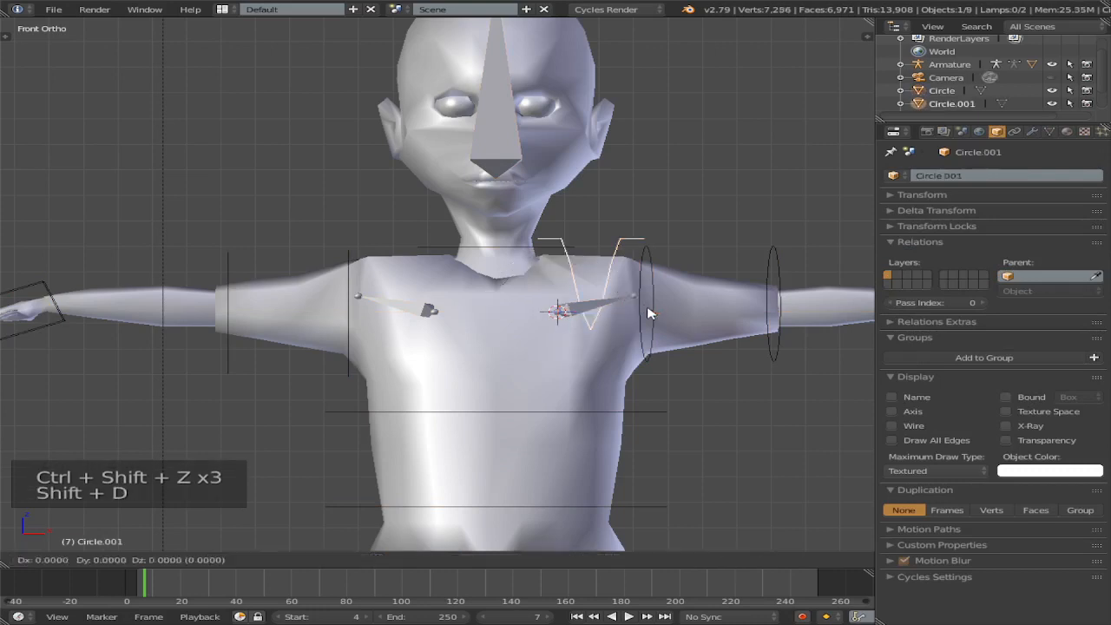
key("x")
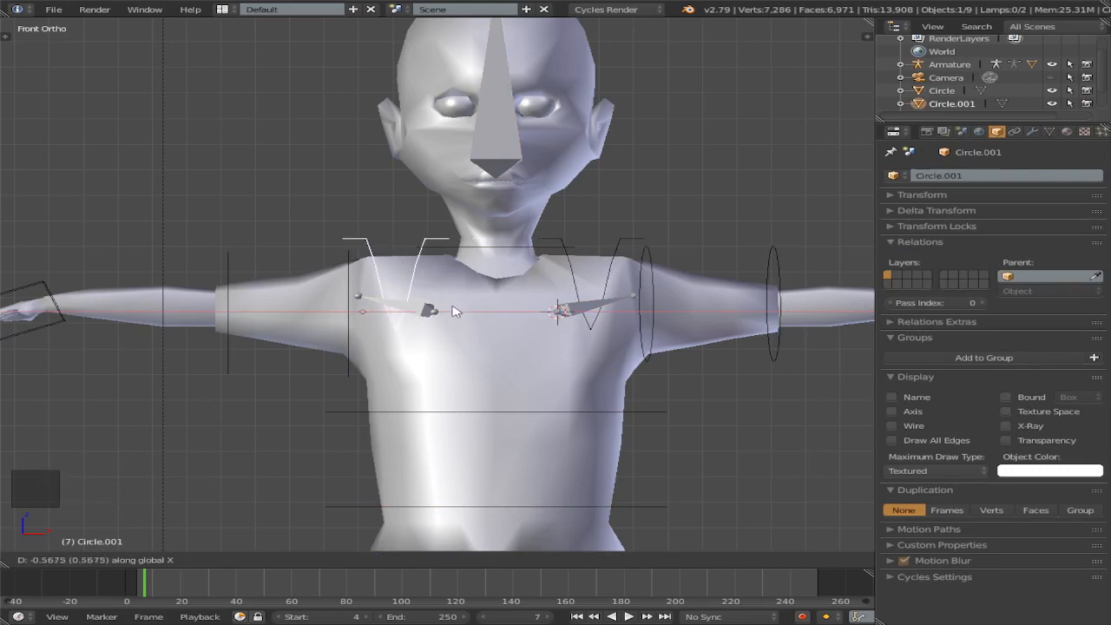
left_click(458, 314)
scroll(526, 309, "up", 2)
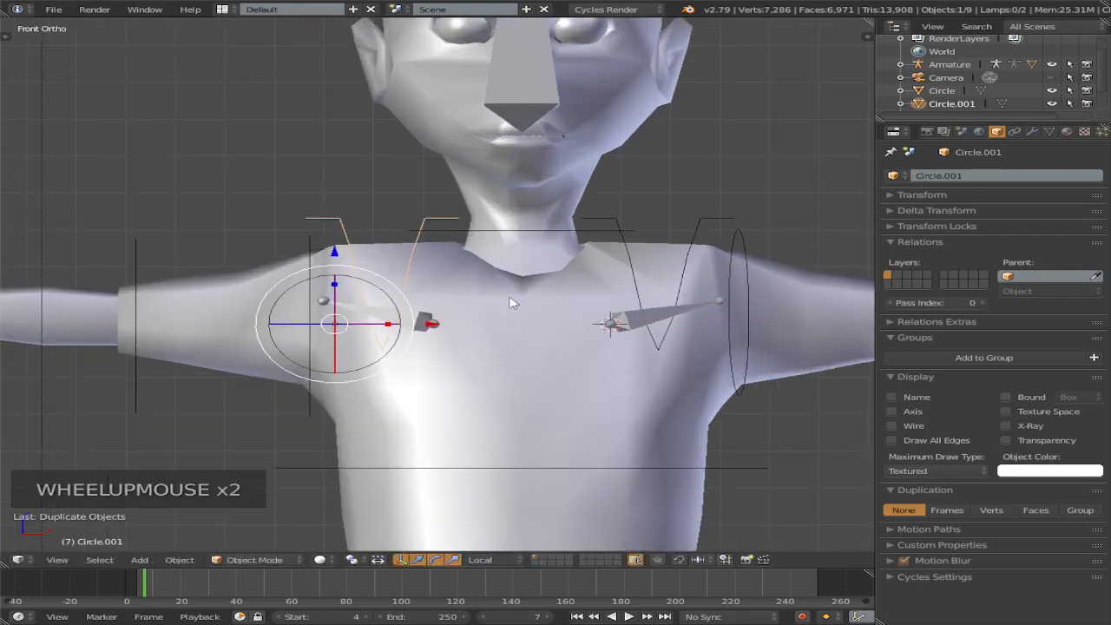
Step: Snap the 3D cursor to the head of the armature's Shoulder.R bone in Edit Mode
key("Tab")
key("Tab")
right_click(425, 323)
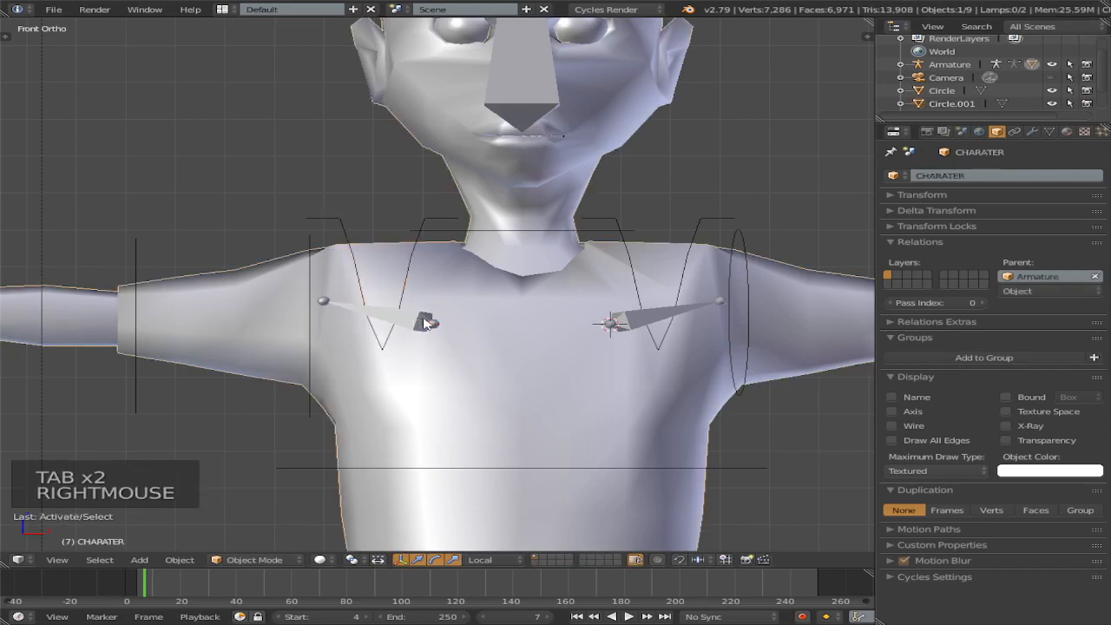
right_click(425, 322)
key("Tab")
right_click(426, 323)
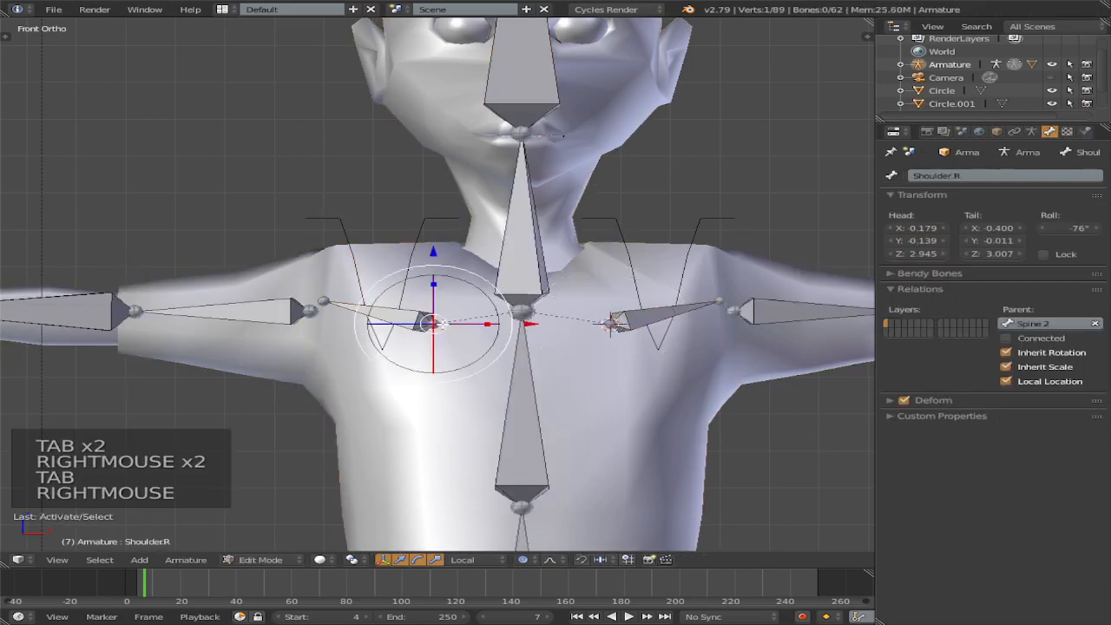
key("shift+s")
left_click(447, 326)
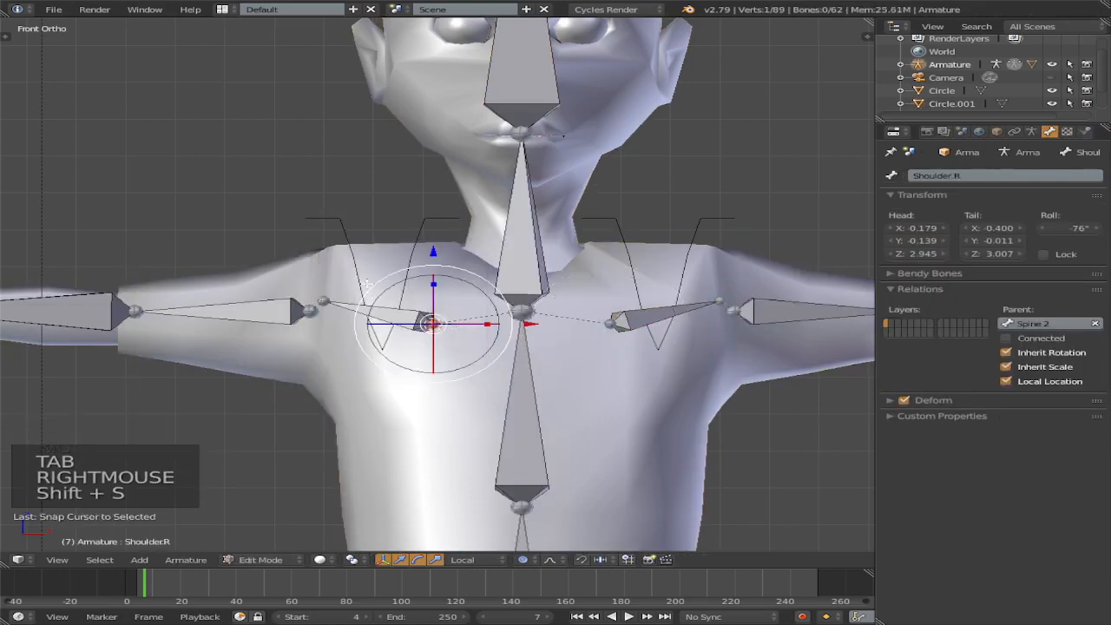
Step: Return to Object Mode and set the origin of the right shoulder control, Circle.001, to the 3D cursor
key("Tab")
right_click(403, 264)
right_click(409, 266)
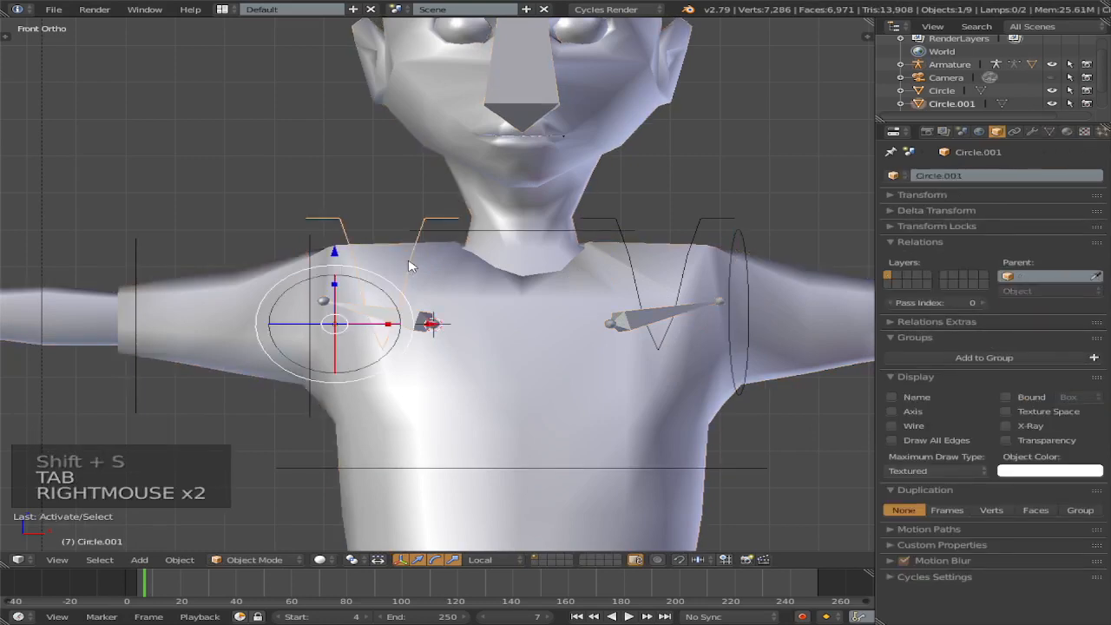
key("n")
key("n")
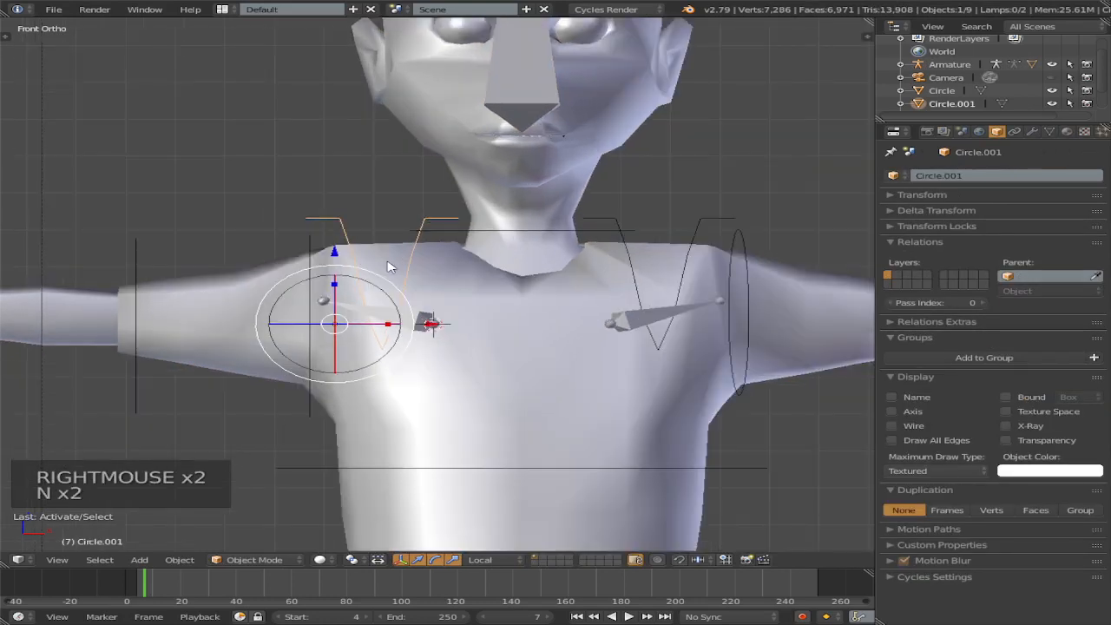
key("t")
left_click(127, 82)
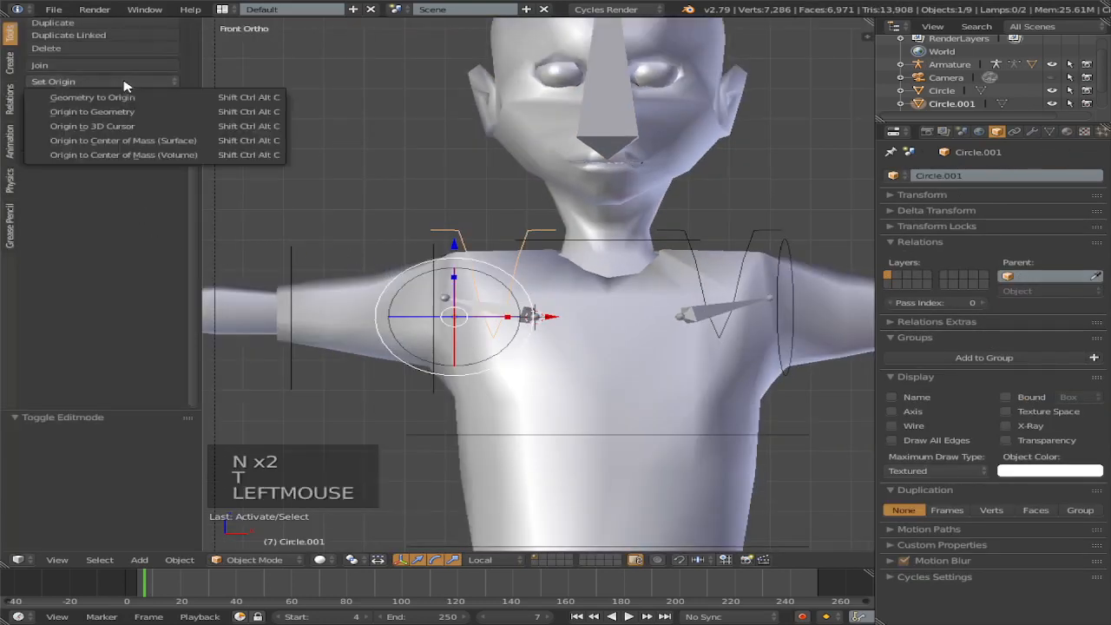
left_click(163, 128)
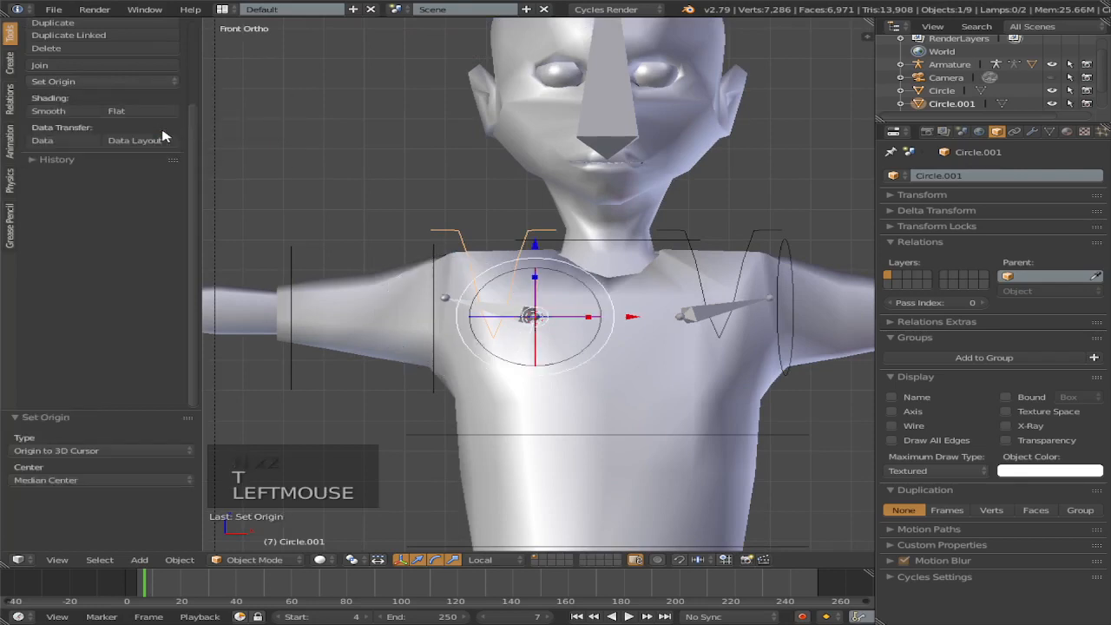
Step: Rename the left shoulder control object, Circle, as Shoulder.L
right_click(705, 322)
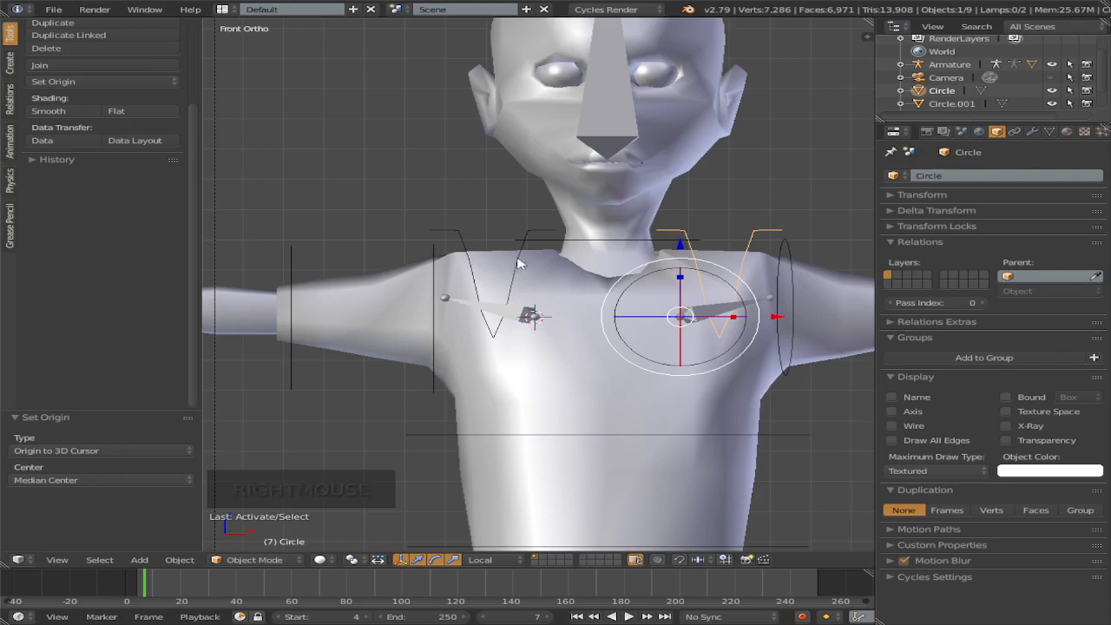
left_click(967, 175)
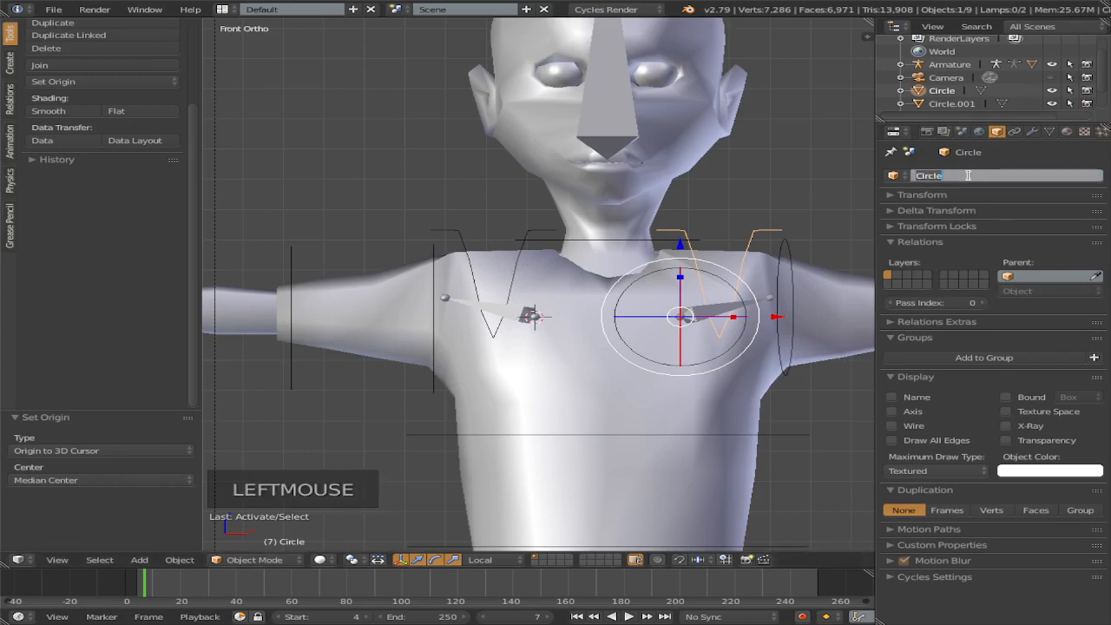
key("BackSpace")
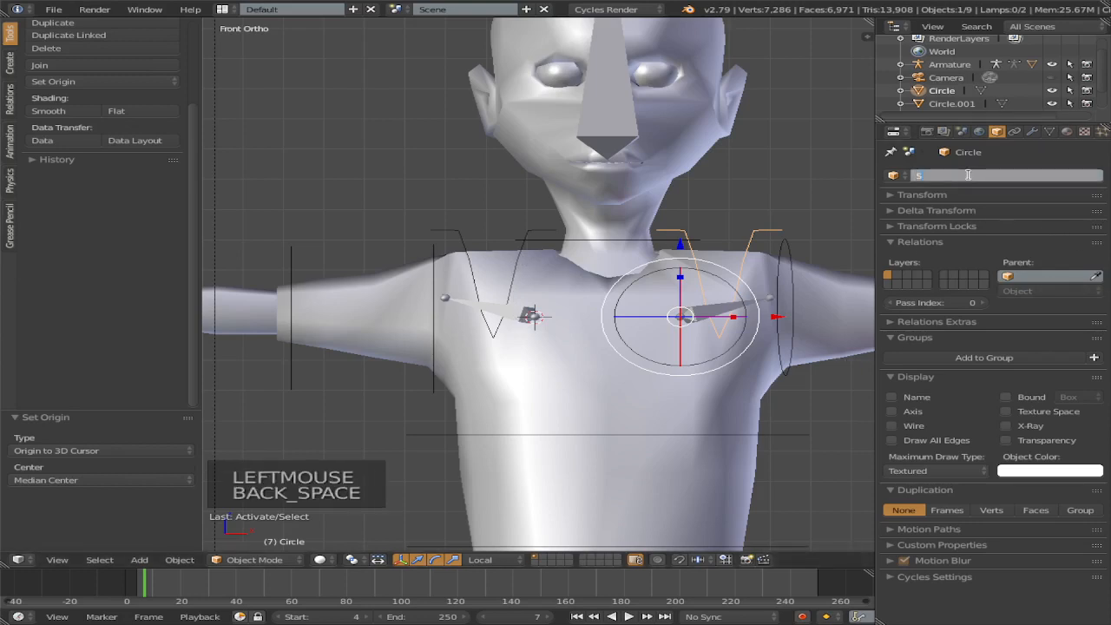
type("Shoulde")
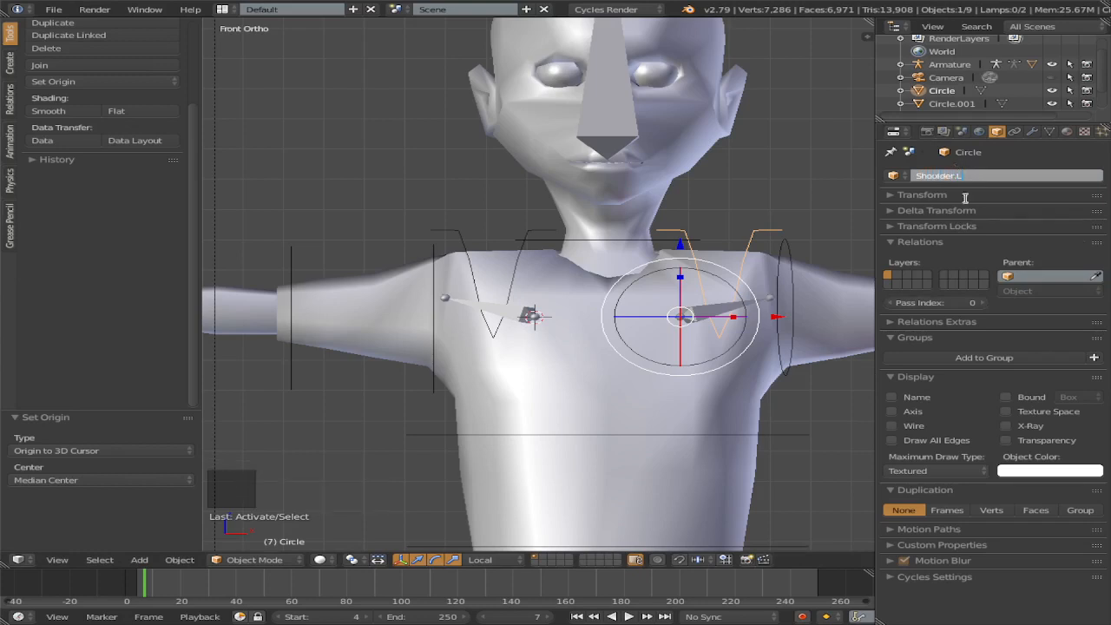
type("r.L")
key("Return")
Step: Rename the right shoulder control object, Circle.001, as Shoulder.R
right_click(528, 257)
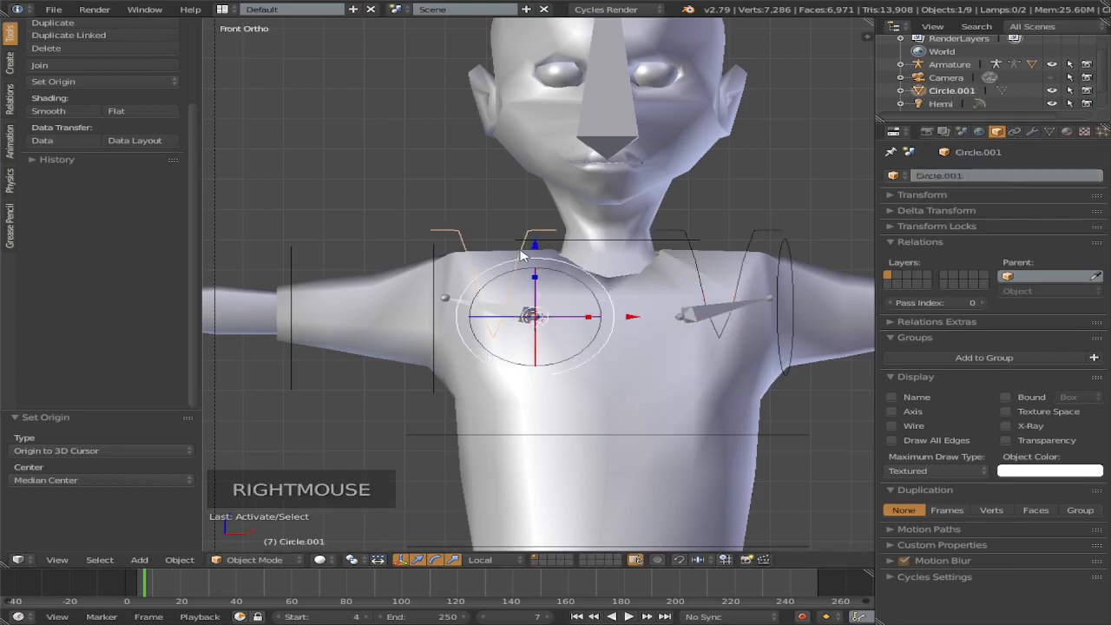
left_click(963, 174)
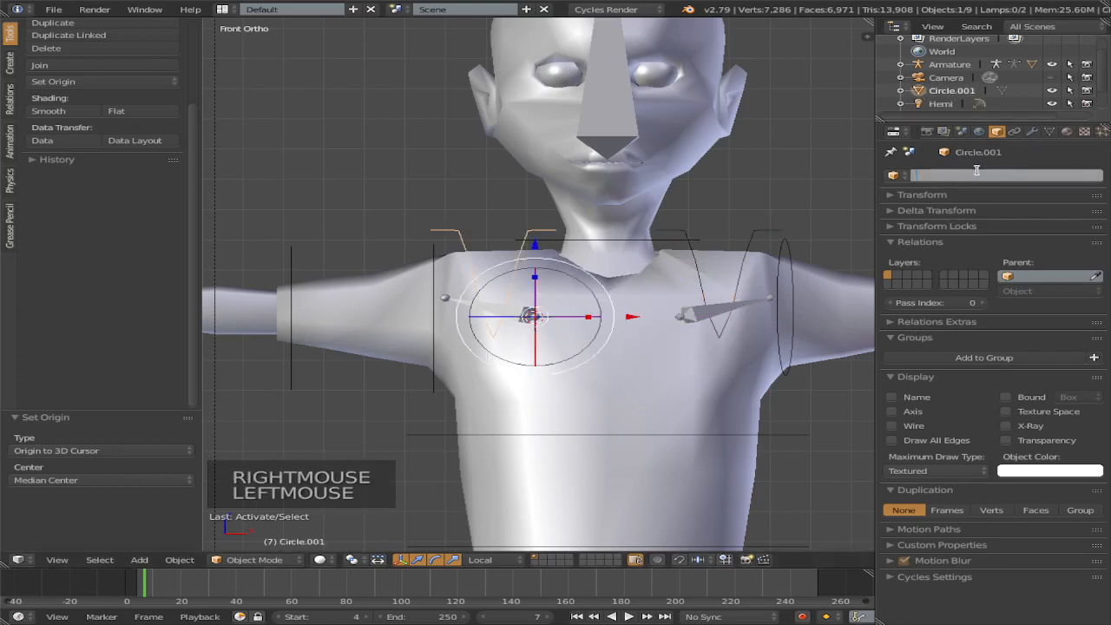
type("Shoulder.R")
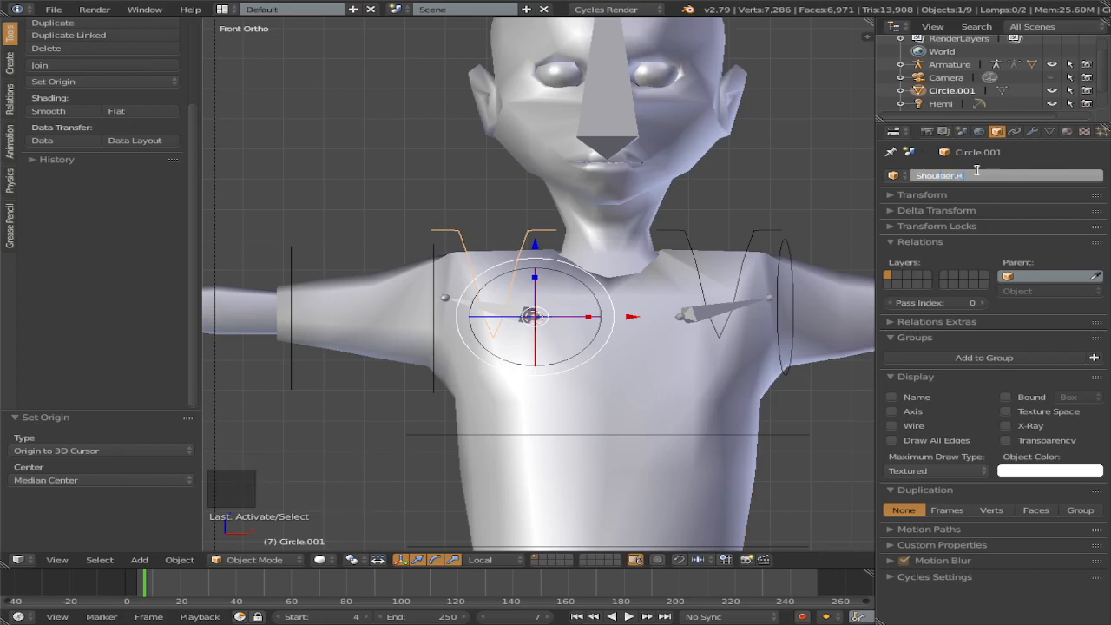
key("Return")
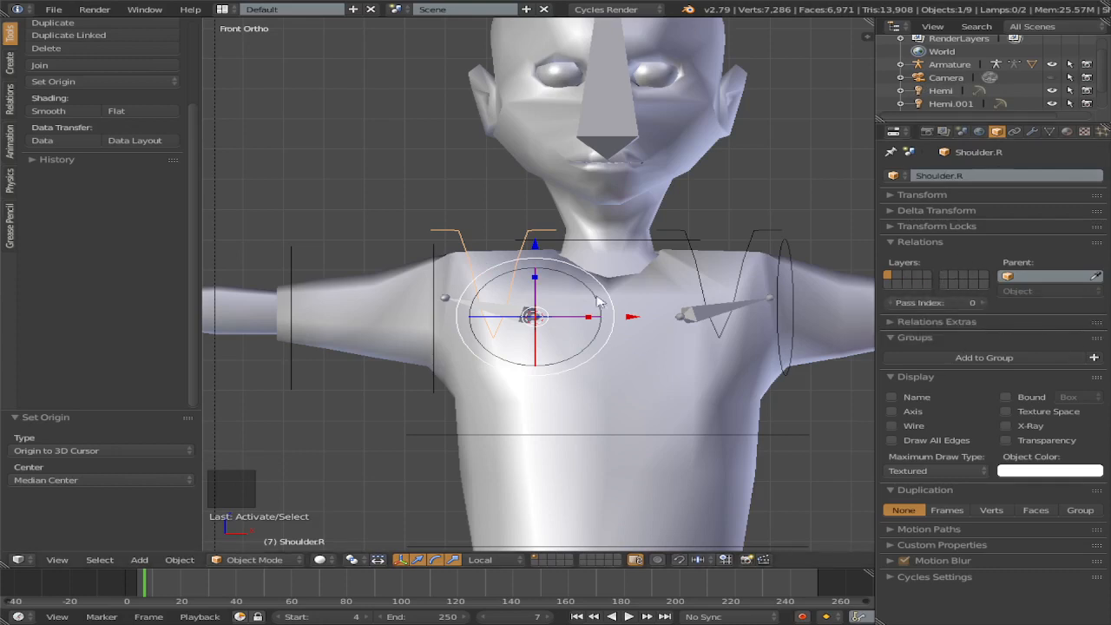
Step: Select the armature and switch it to Pose Mode
key("Tab")
key("Tab")
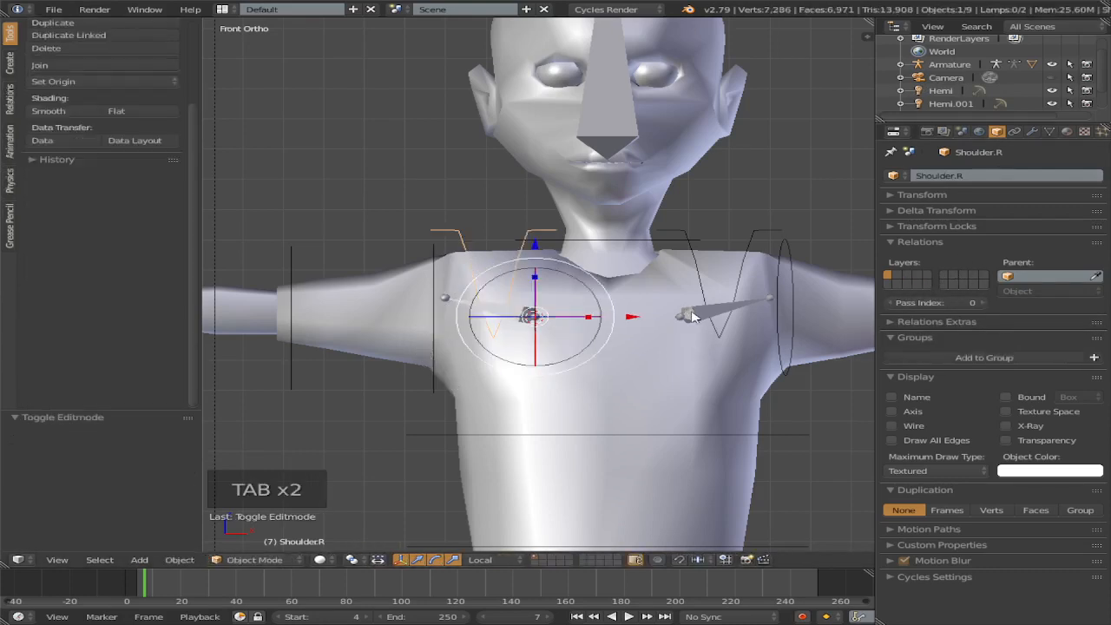
right_click(701, 316)
right_click(709, 318)
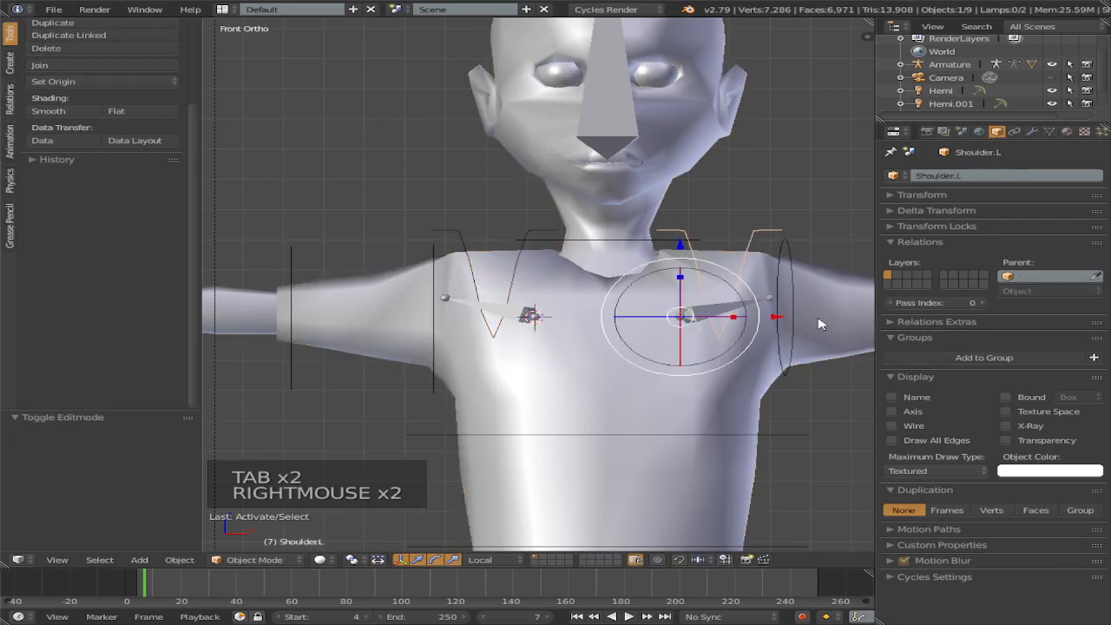
right_click(689, 318)
right_click(699, 315)
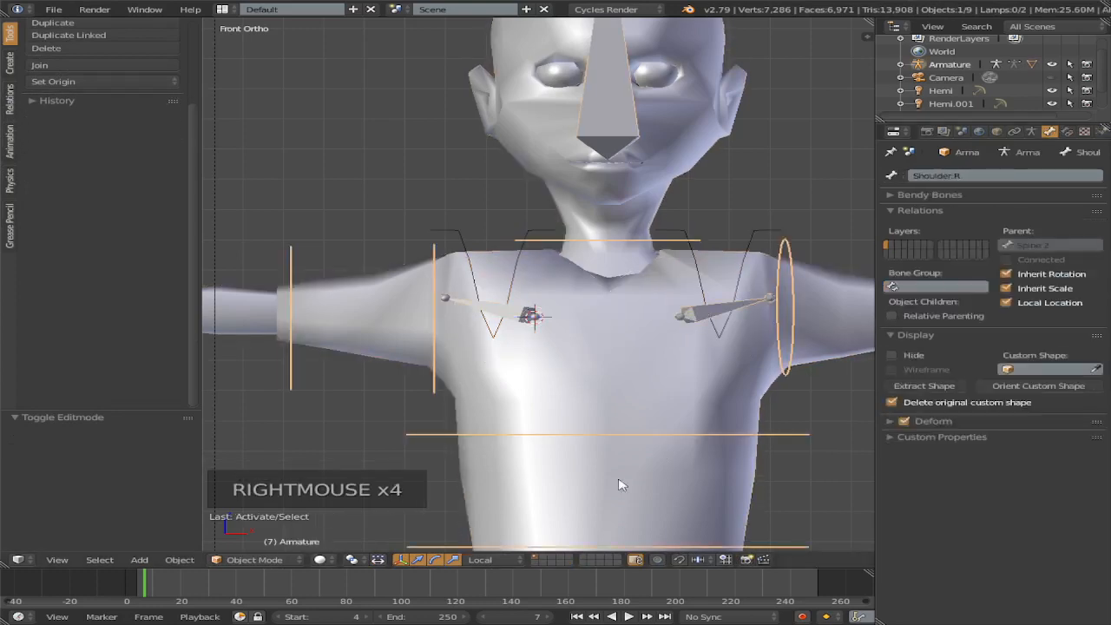
left_click(254, 559)
left_click(252, 464)
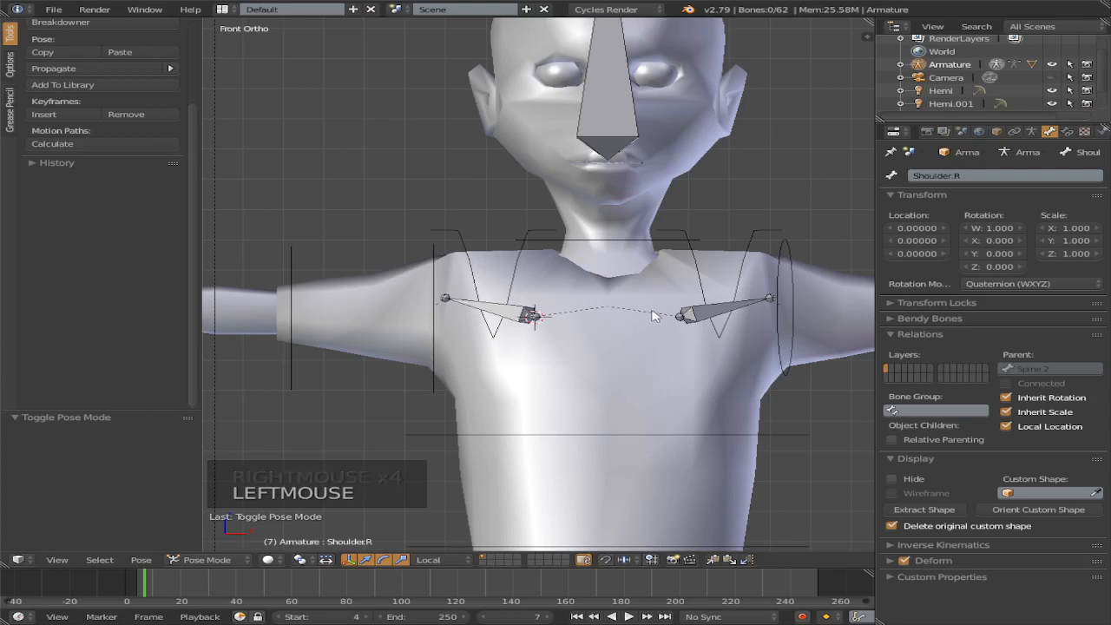
Step: Assign the Shoulder.L object as the Shoulder.L bone's custom shape and orient that shape to the bone
right_click(687, 316)
left_click(1038, 491)
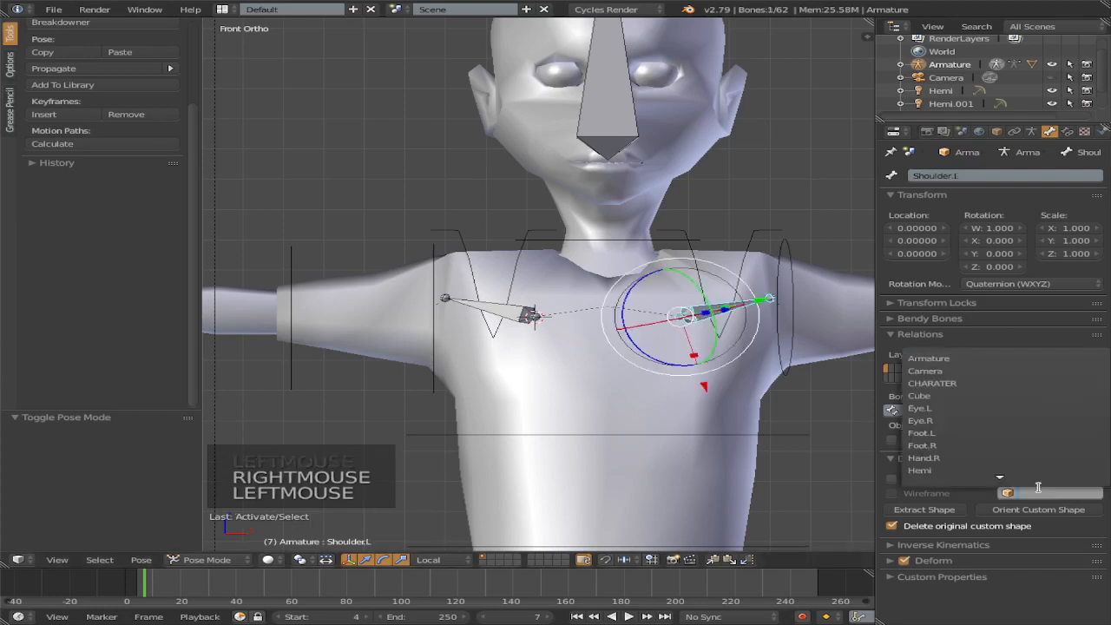
type("shou")
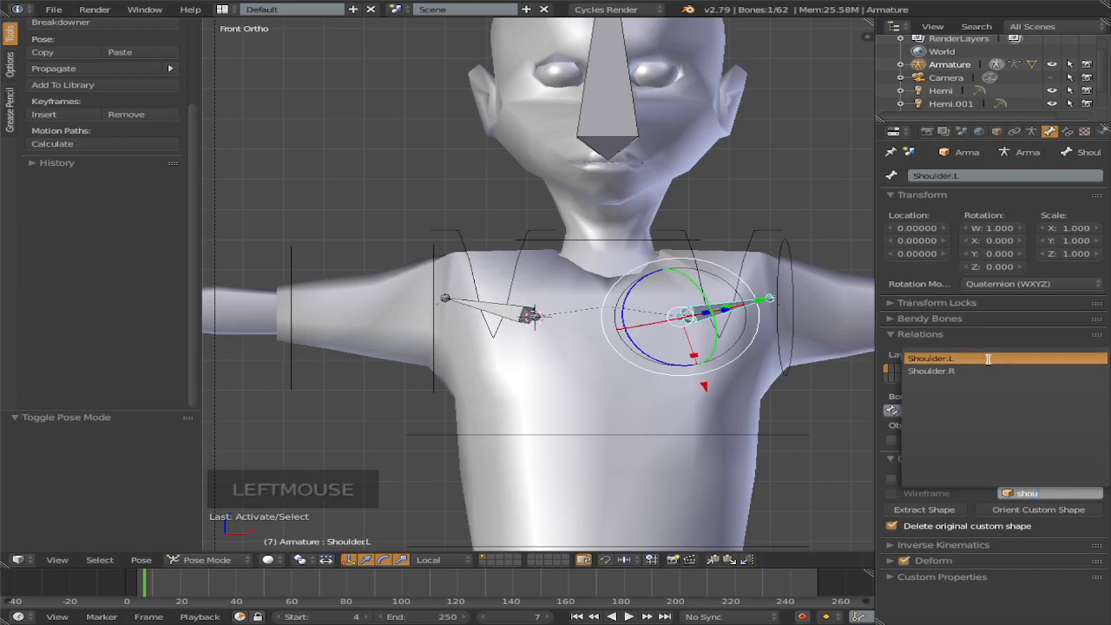
left_click(1033, 359)
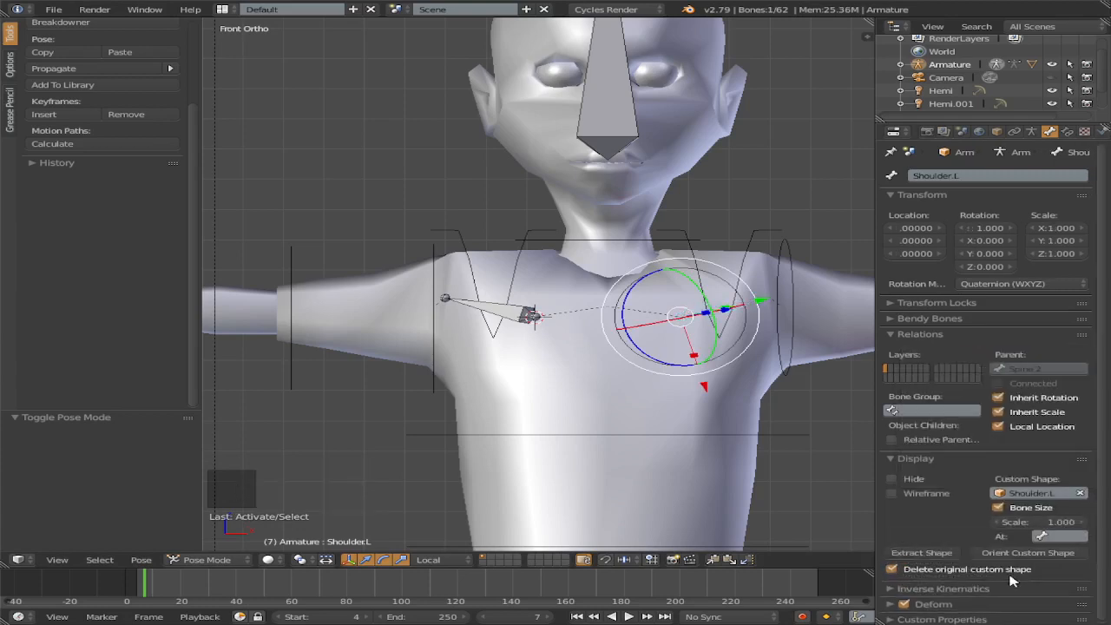
left_click(1028, 552)
Step: Assign the Shoulder.R object as the Shoulder.R bone's custom shape and orient that shape to the bone
right_click(479, 321)
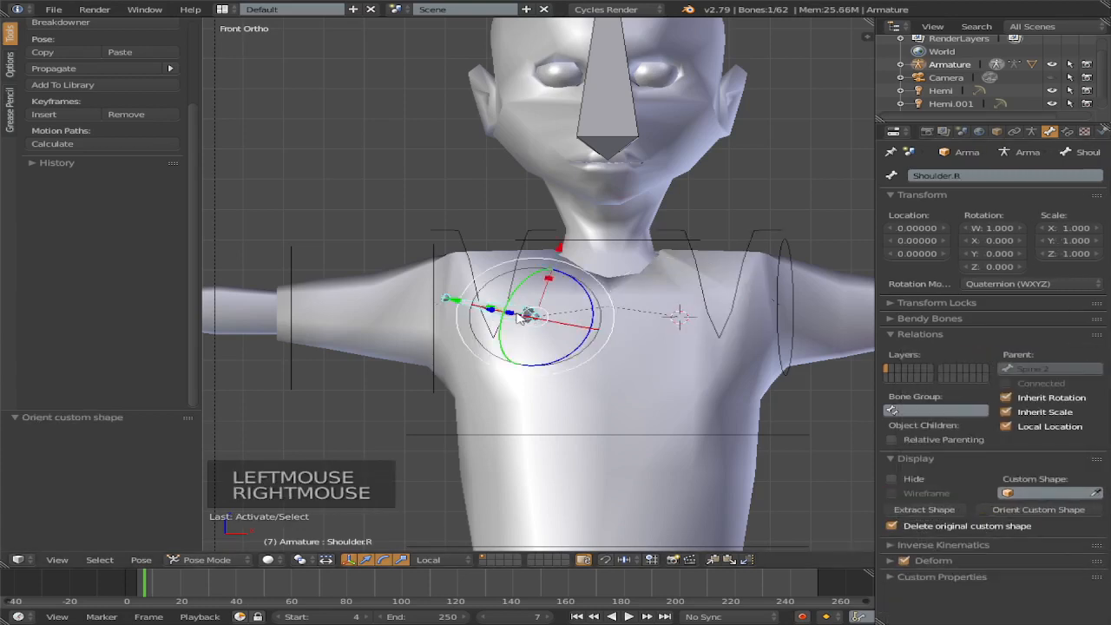
double_click(1044, 493)
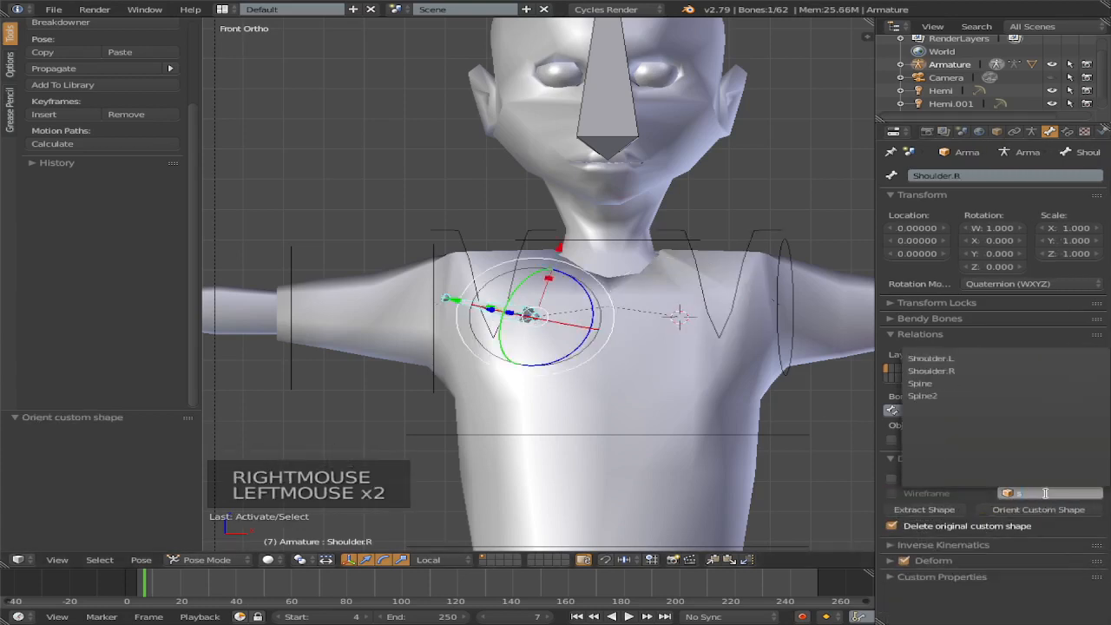
type("shou")
left_click(931, 370)
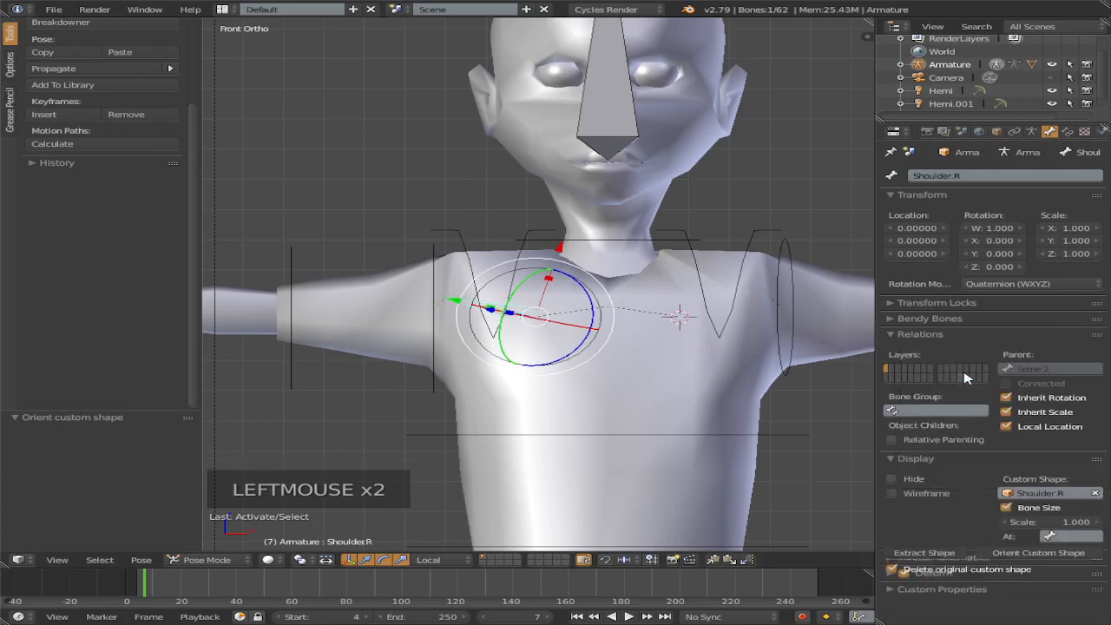
left_click(1028, 553)
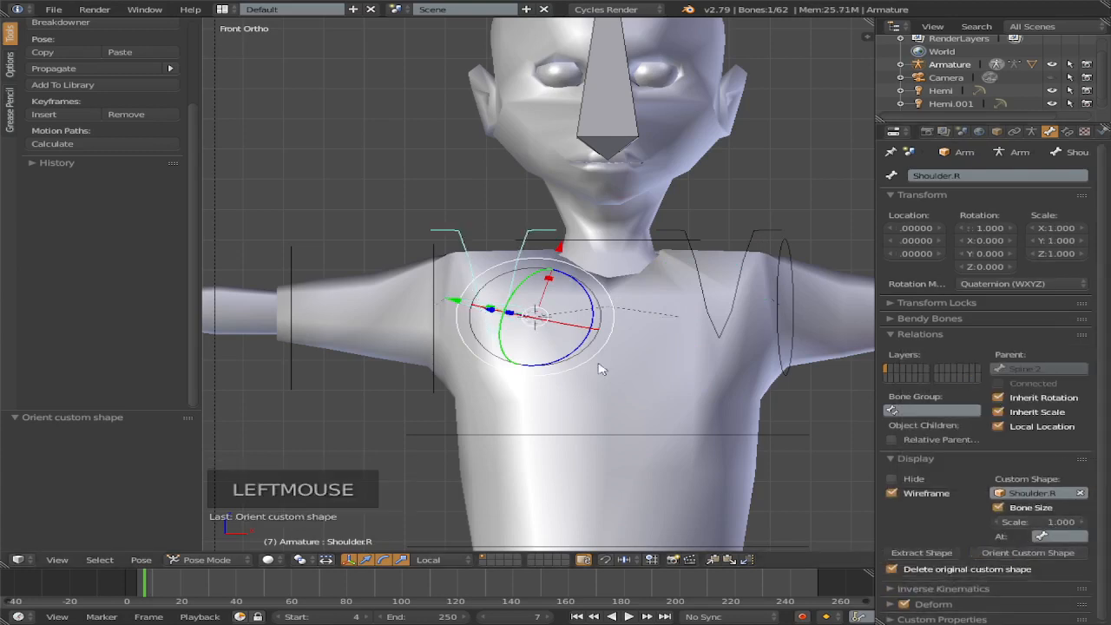
Step: Select all bones of the armature and clear their pose rotation and location
scroll(638, 272, "down", 6)
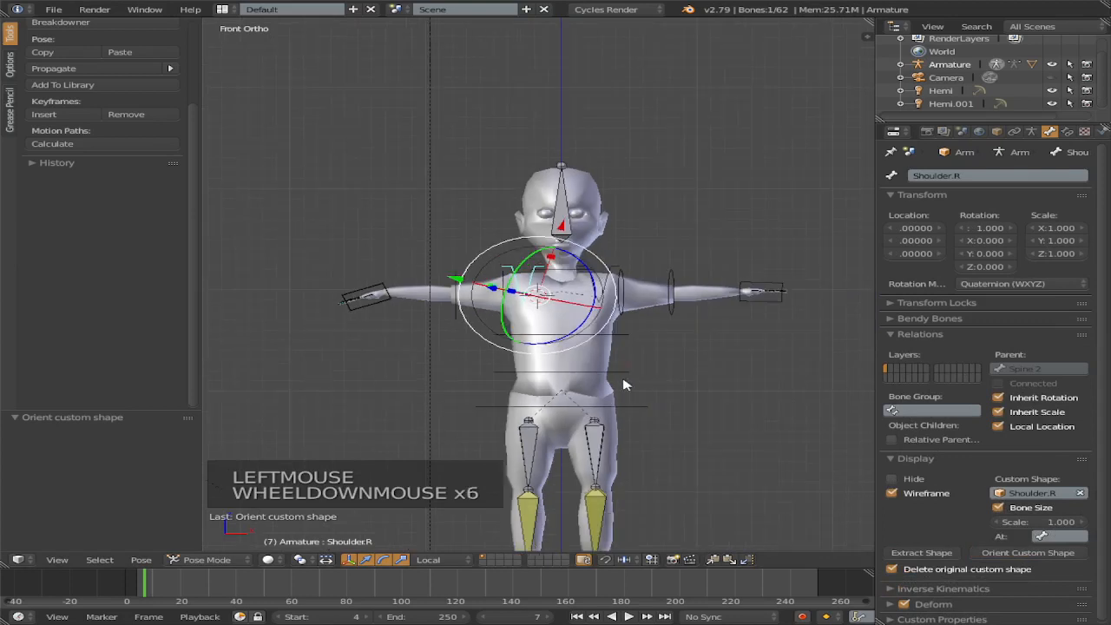
scroll(655, 338, "up", 2)
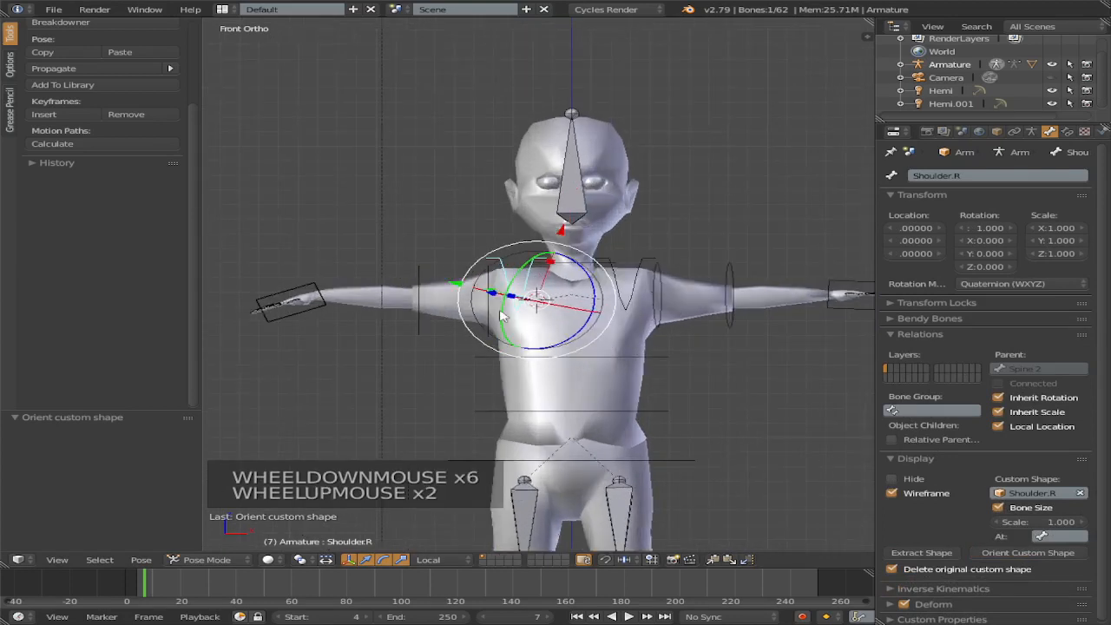
right_click(334, 309)
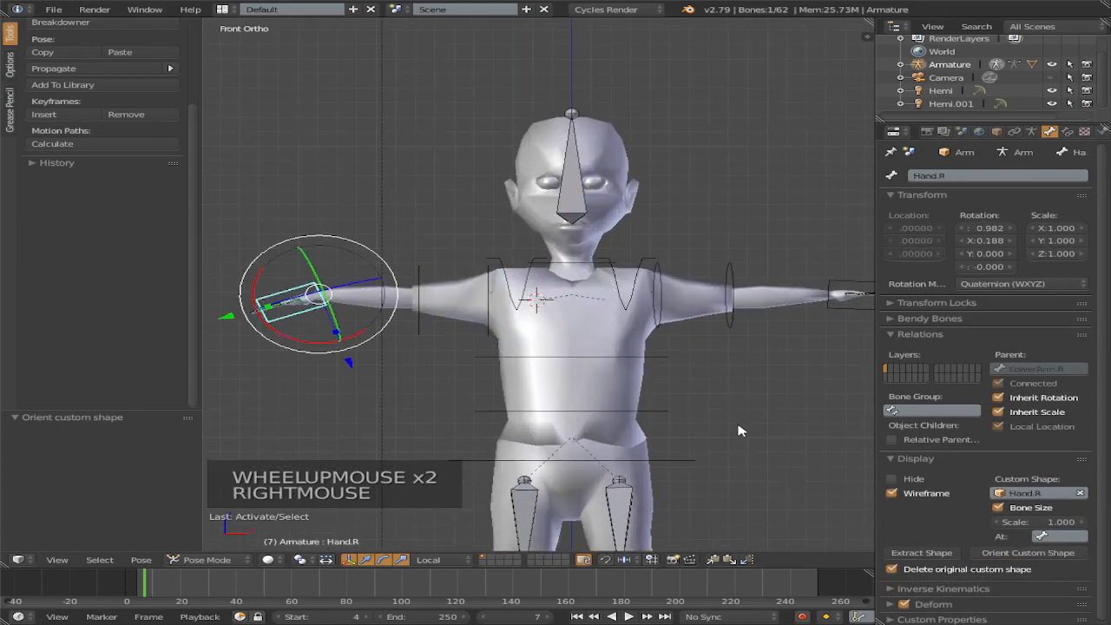
key("a")
key("a")
key("a")
key("alt+r")
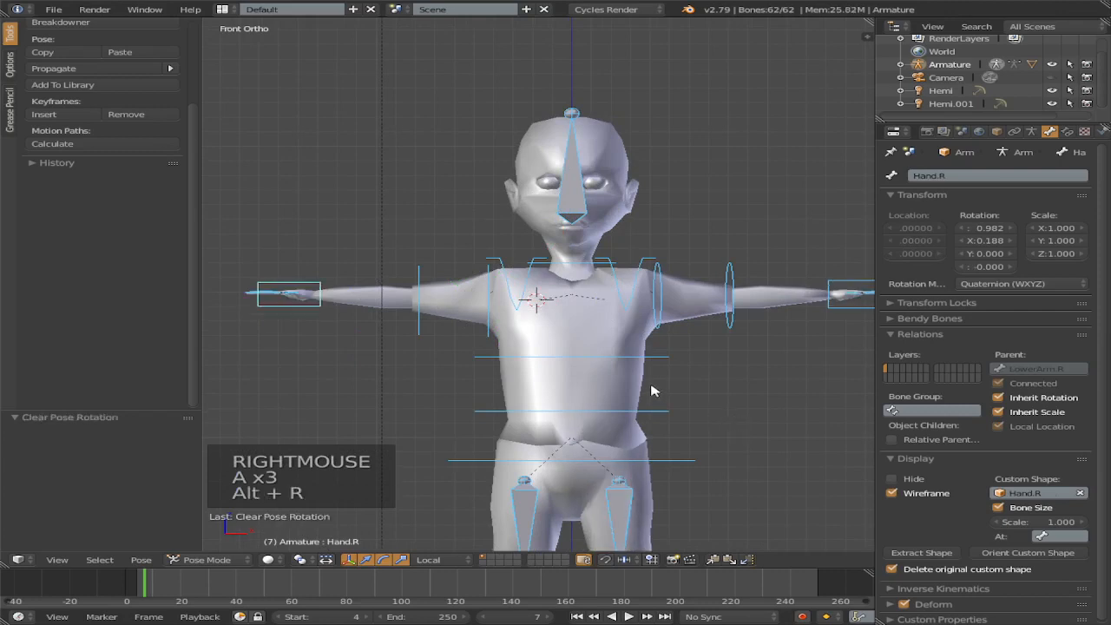
key("alt+g")
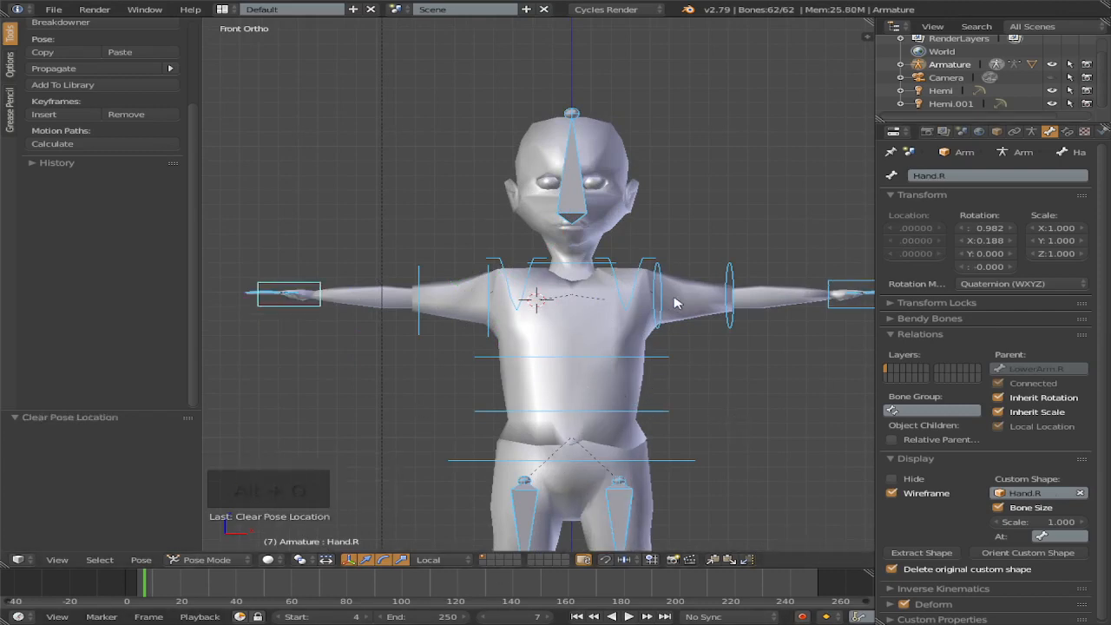
Step: Duplicate the Root bone at the hips in place in the armature's Edit Mode
scroll(597, 275, "up", 2)
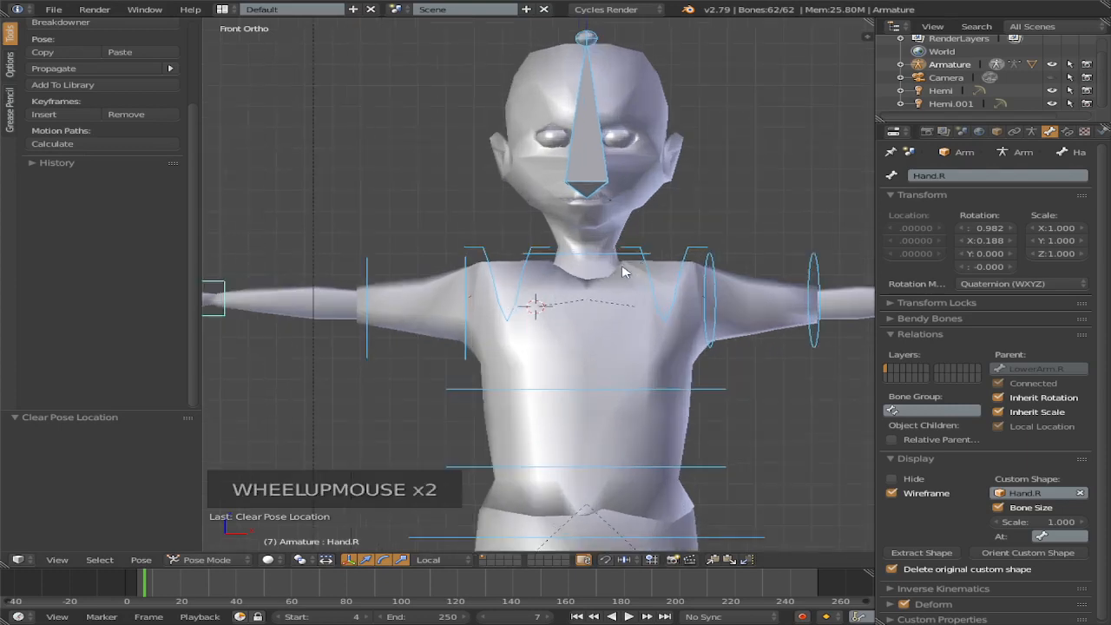
scroll(622, 272, "down", 6)
scroll(617, 432, "up", 4)
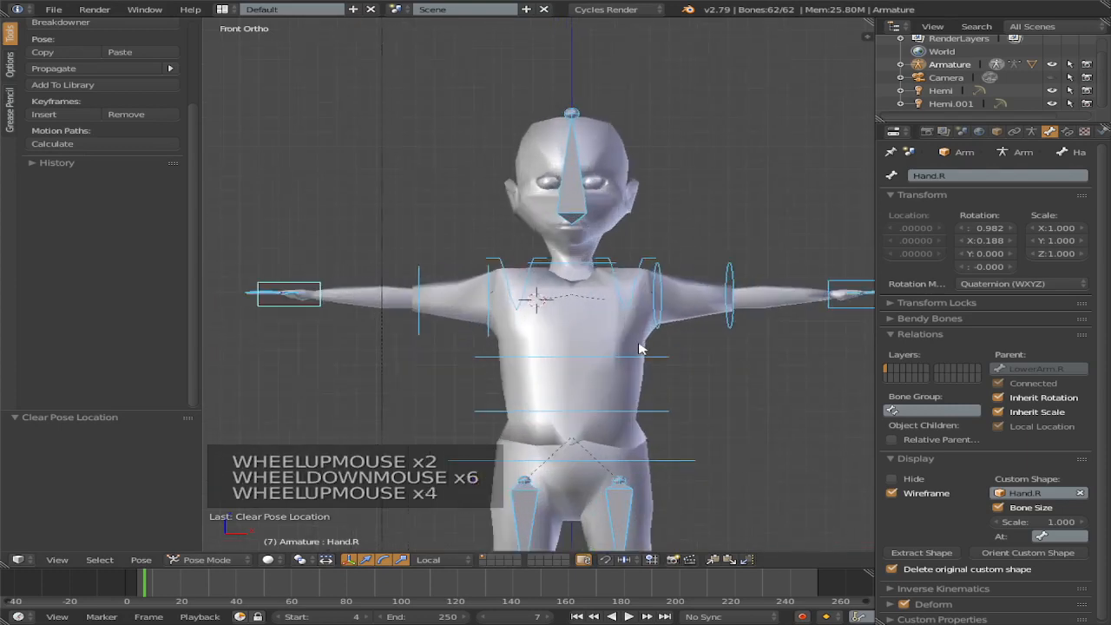
middle_click_drag(648, 368, 655, 260, "shift")
scroll(603, 369, "up", 3)
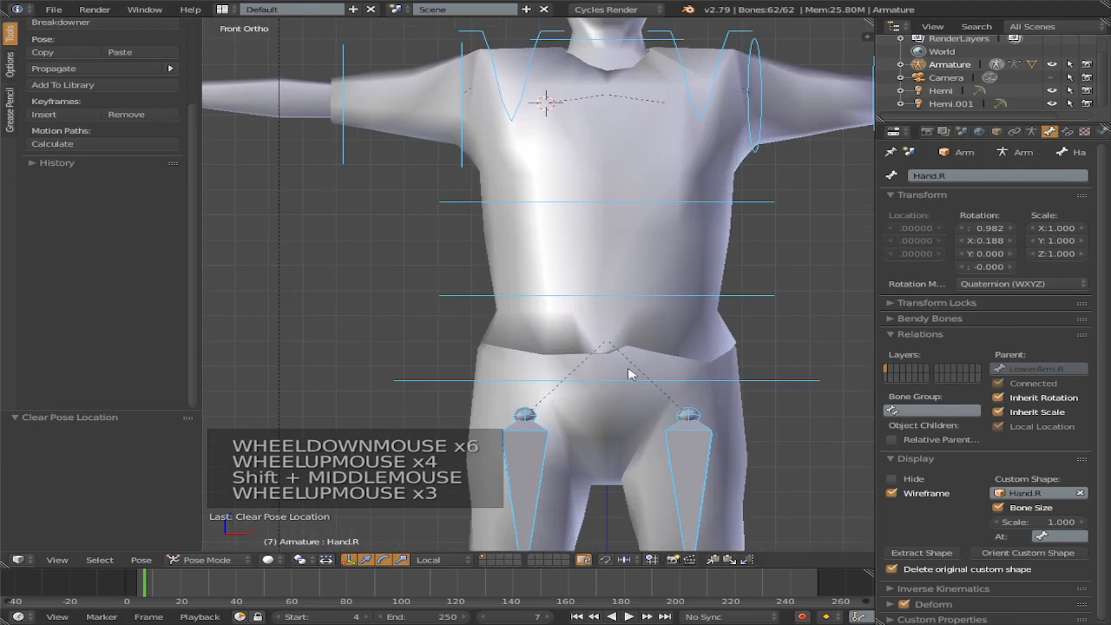
key("Tab")
right_click(608, 394)
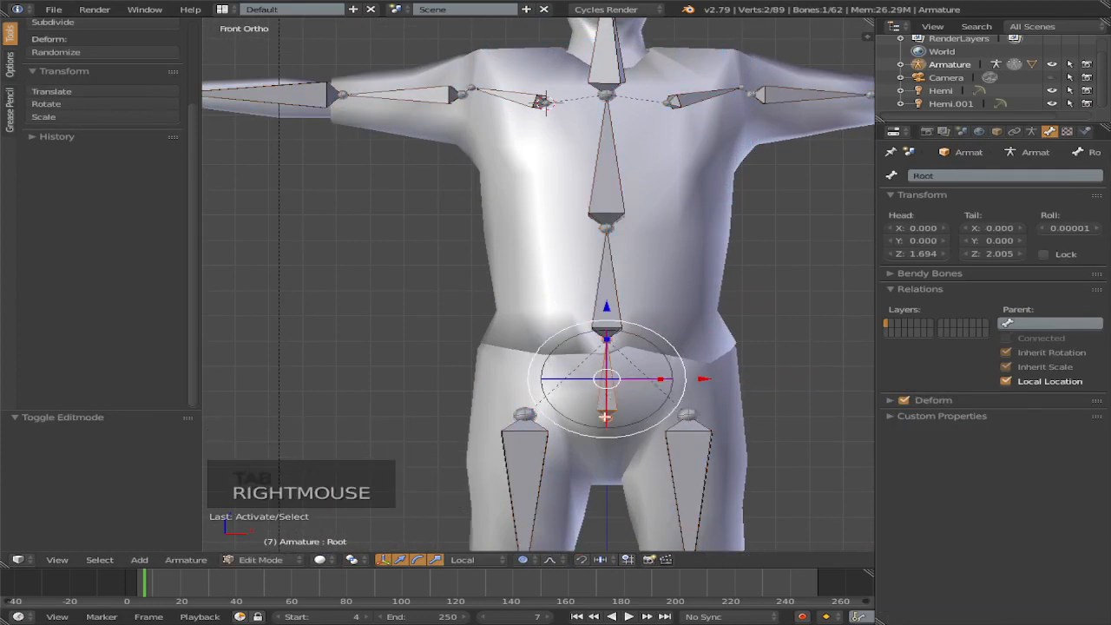
key("shift+d")
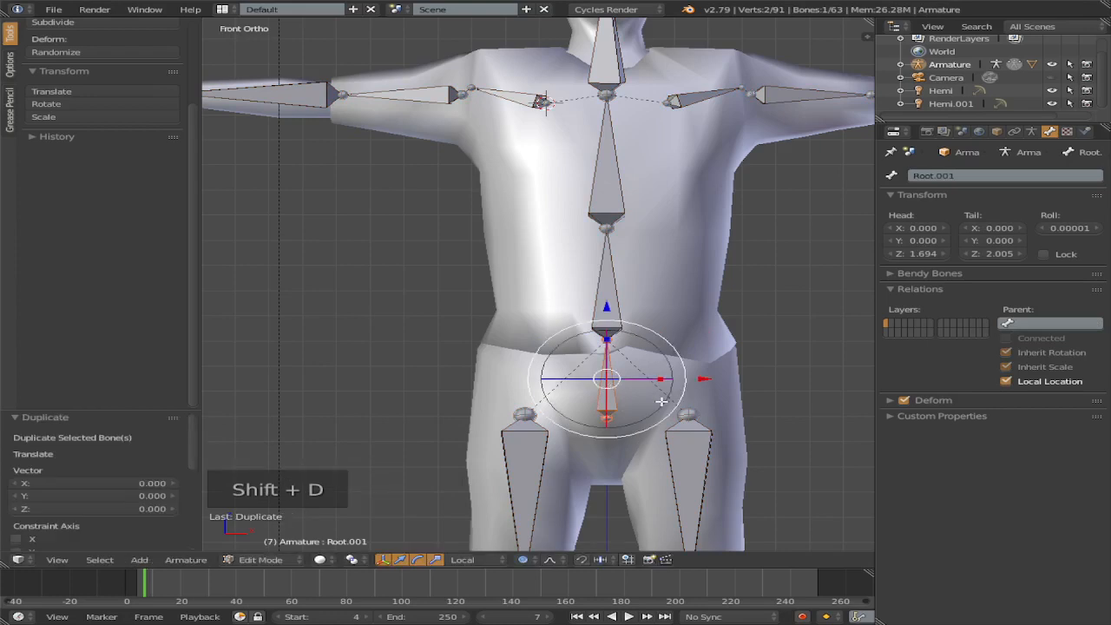
Step: Rotate the duplicated root bone 180 degrees and clear its parent
key("r")
key("1")
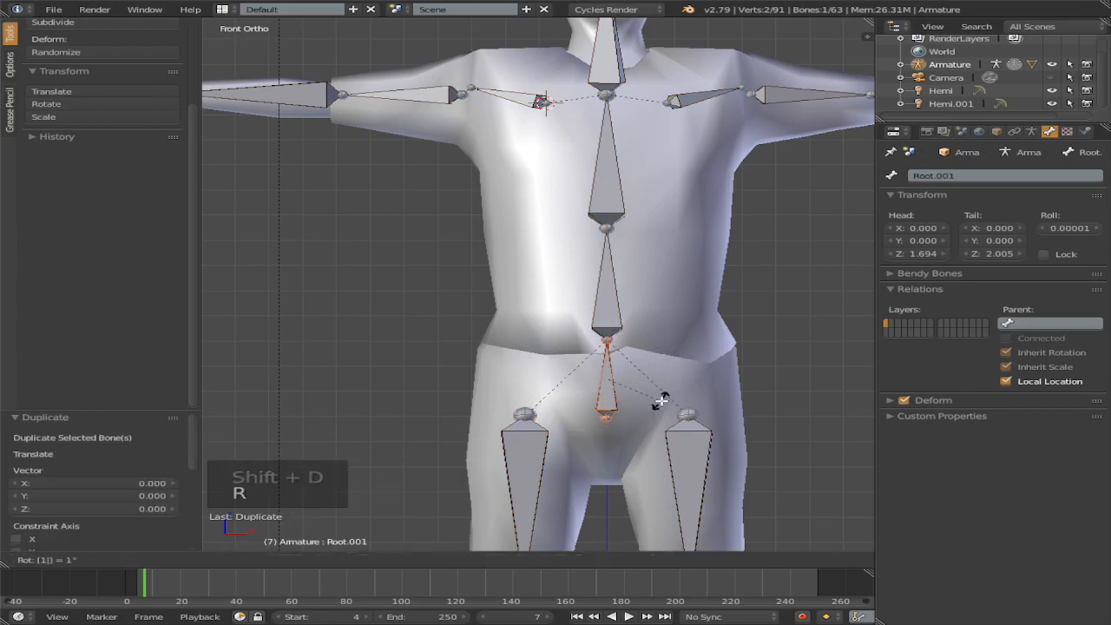
key("8")
key("0")
key("Return")
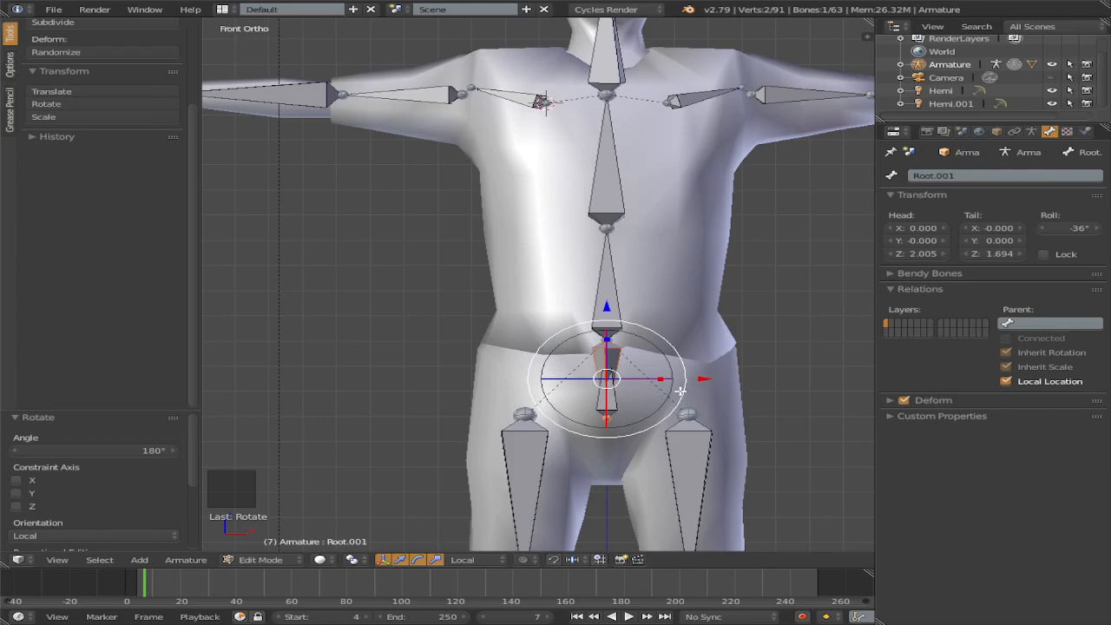
key("alt+p")
left_click(668, 416)
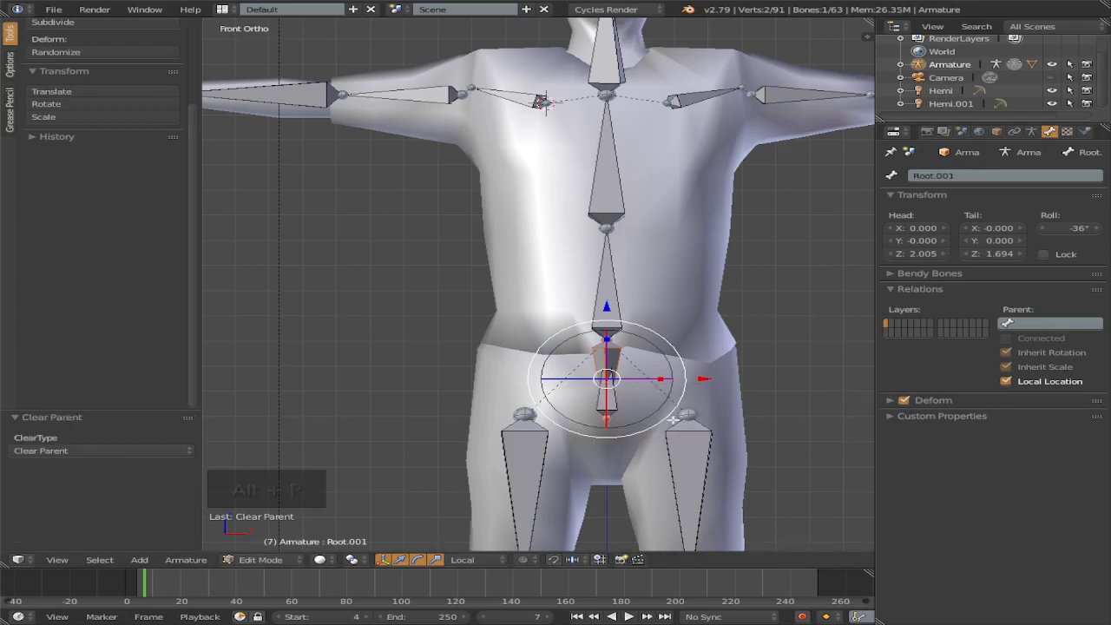
Step: Rename the flipped root bone copy as HpsCtrl
left_click(982, 178)
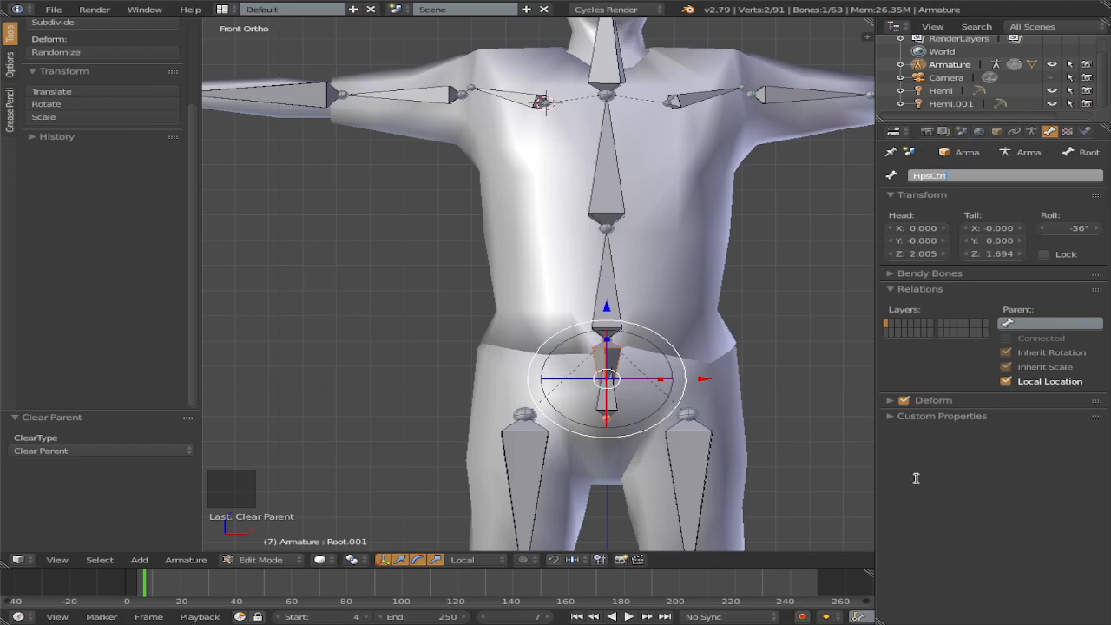
type("HpsCtrl")
key("Return")
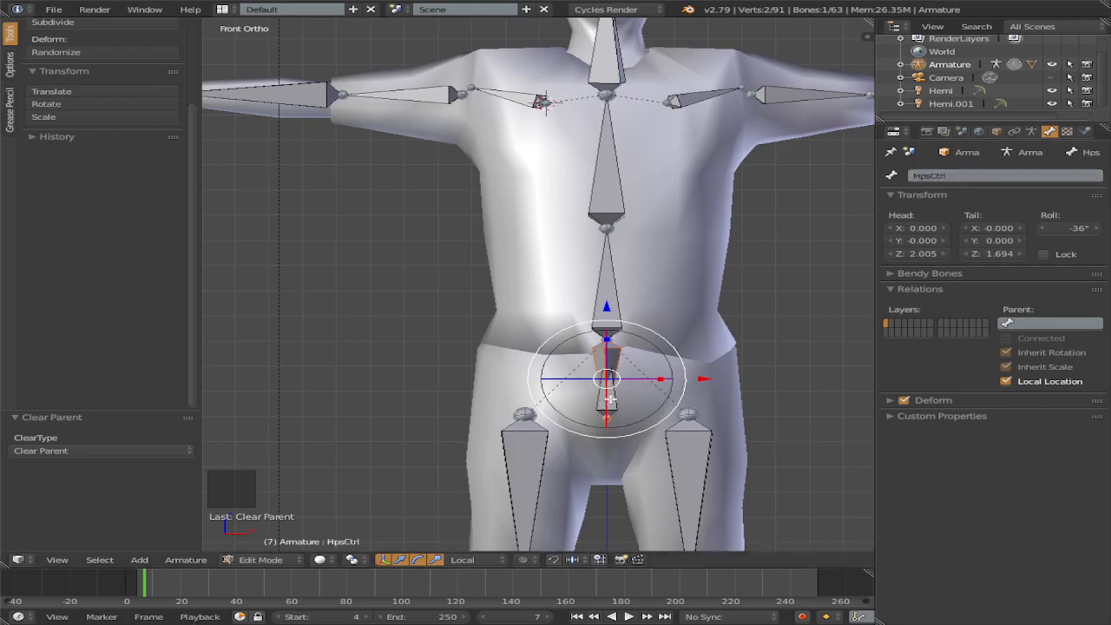
Step: Parent the Root bone to the HpsCtrl bone with Keep Offset
right_click(610, 398)
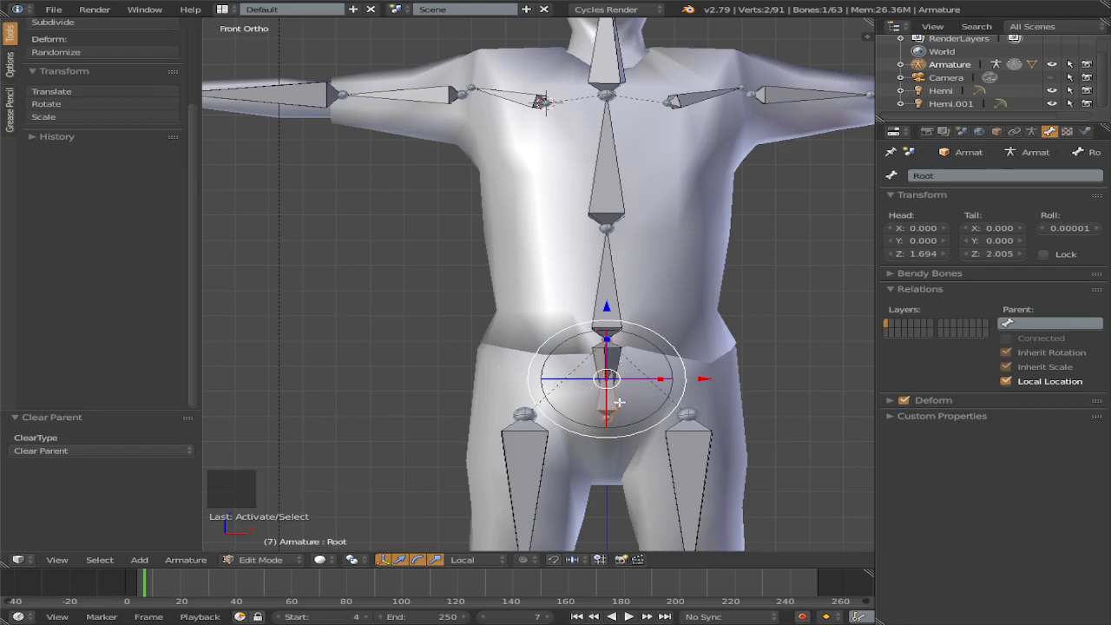
right_click(614, 360, "shift")
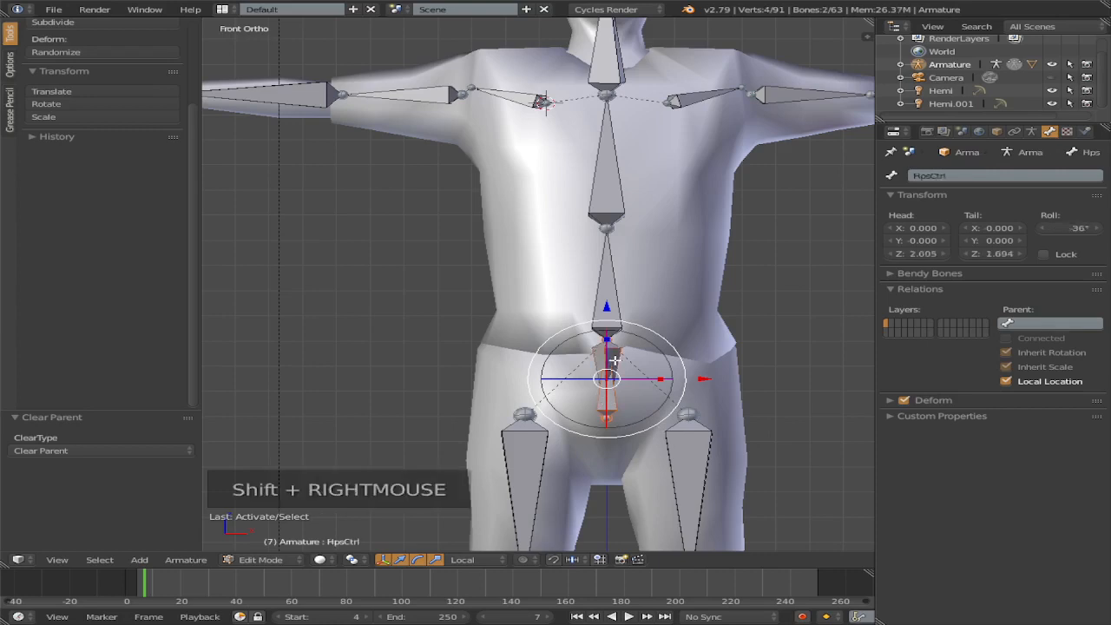
key("ctrl+p")
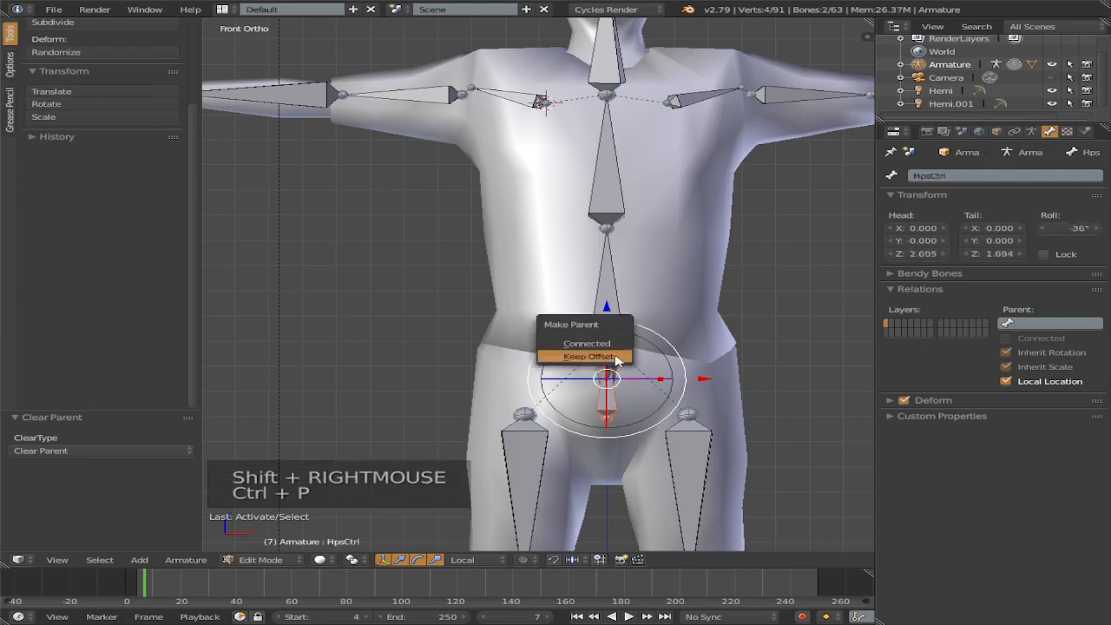
left_click(615, 355)
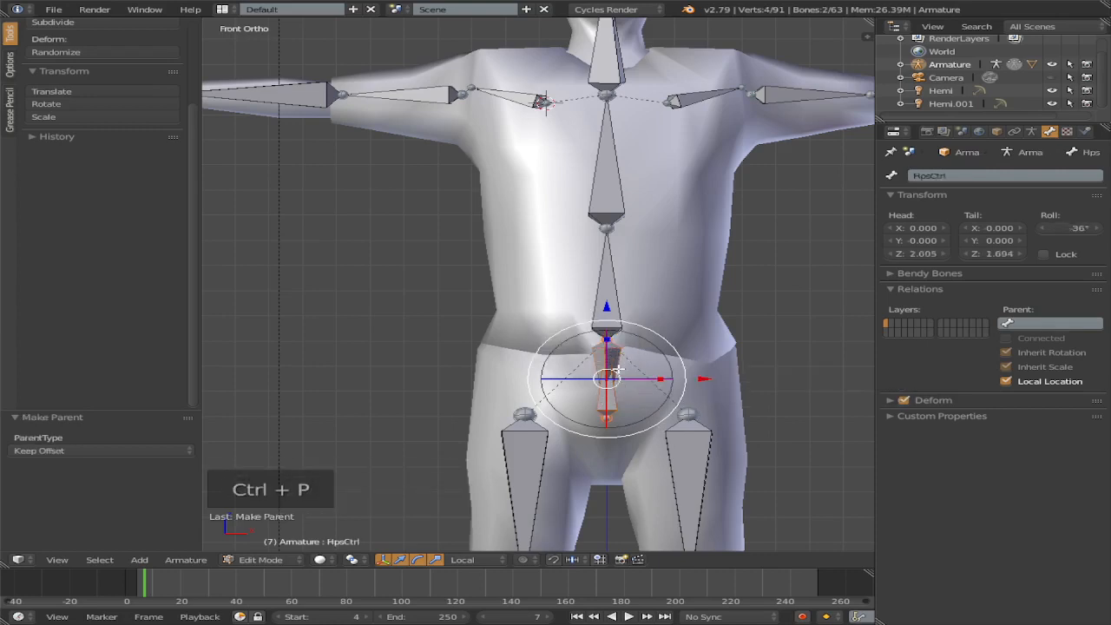
Step: Switch the armature to Pose Mode and test rotating the HpsCtrl bone, cancelling the rotation
right_click(618, 371)
key("Tab")
key("Tab")
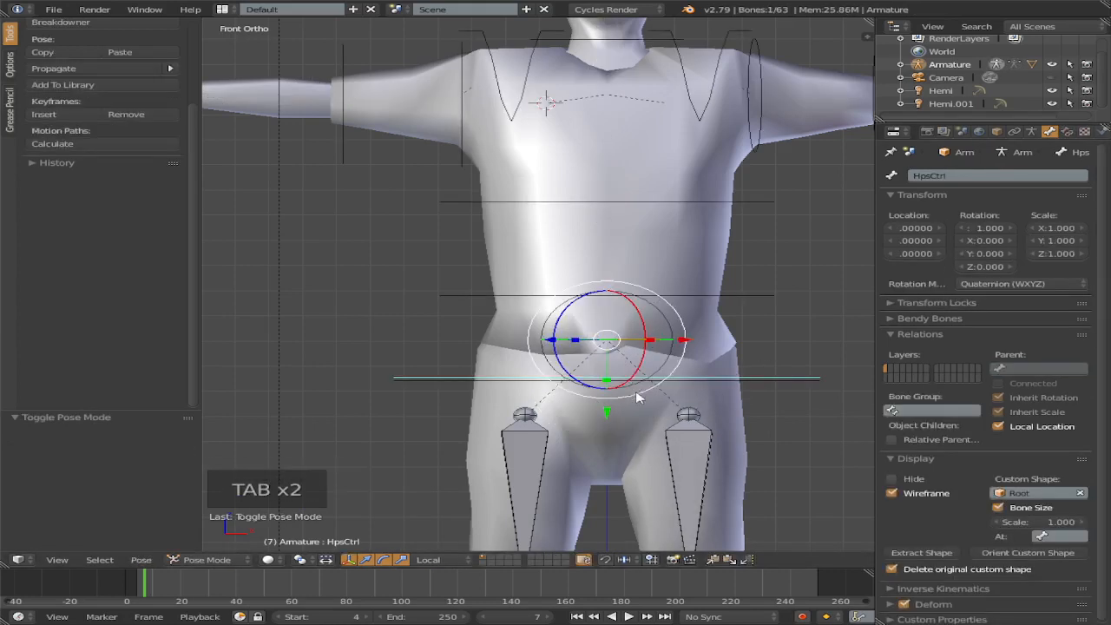
key("r")
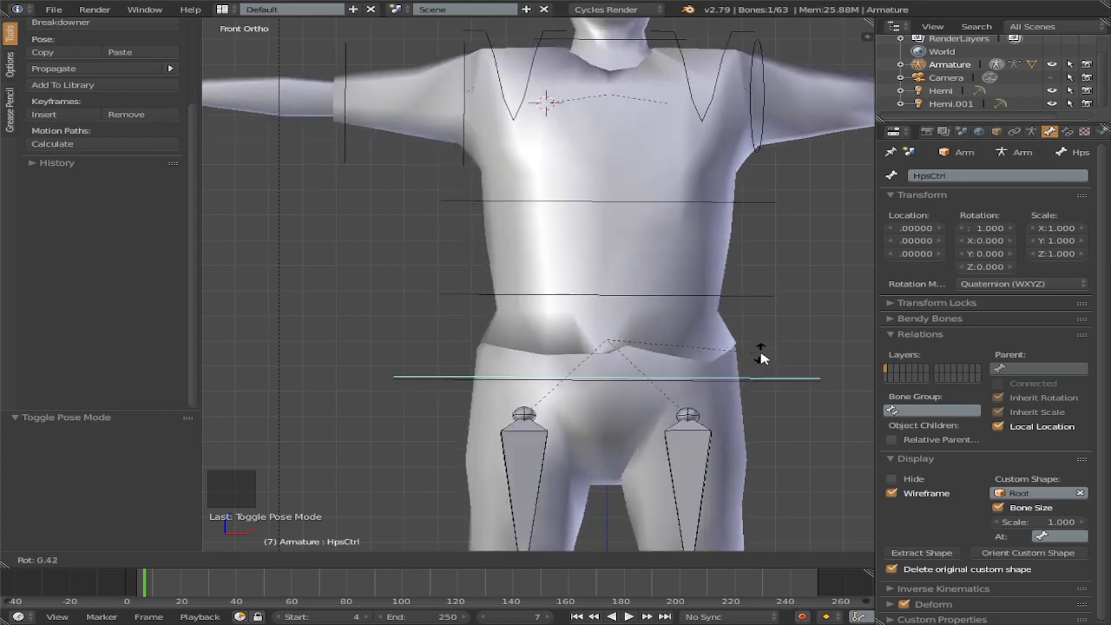
left_click(760, 357)
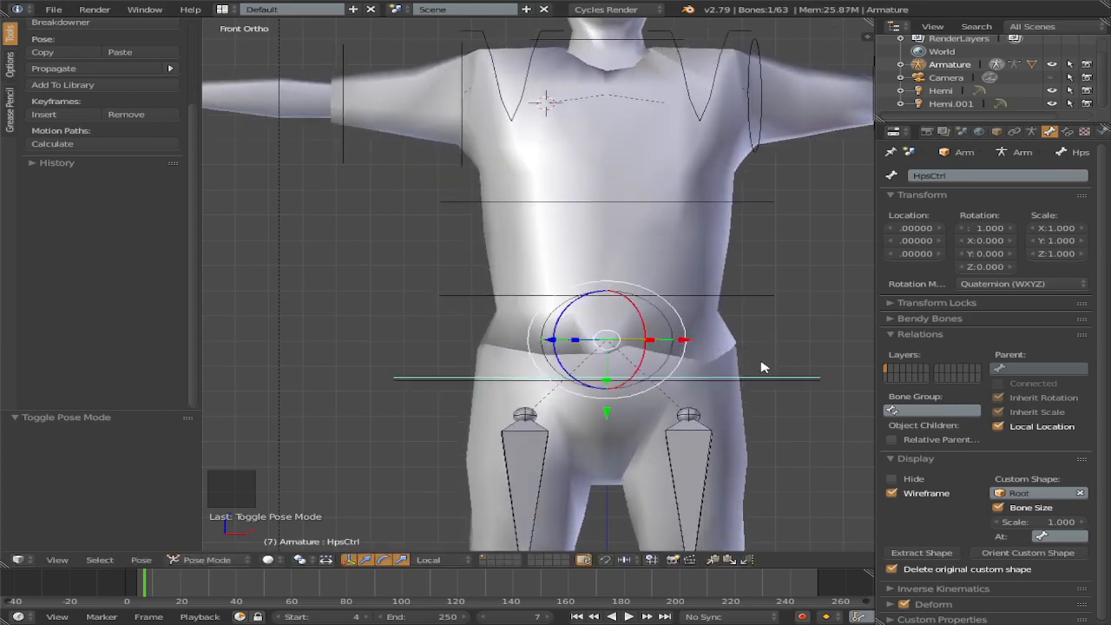
Step: Clear the custom shapes assigned to the HpsCtrl and Root bones
scroll(1083, 496, "up", 1)
left_click(1082, 494)
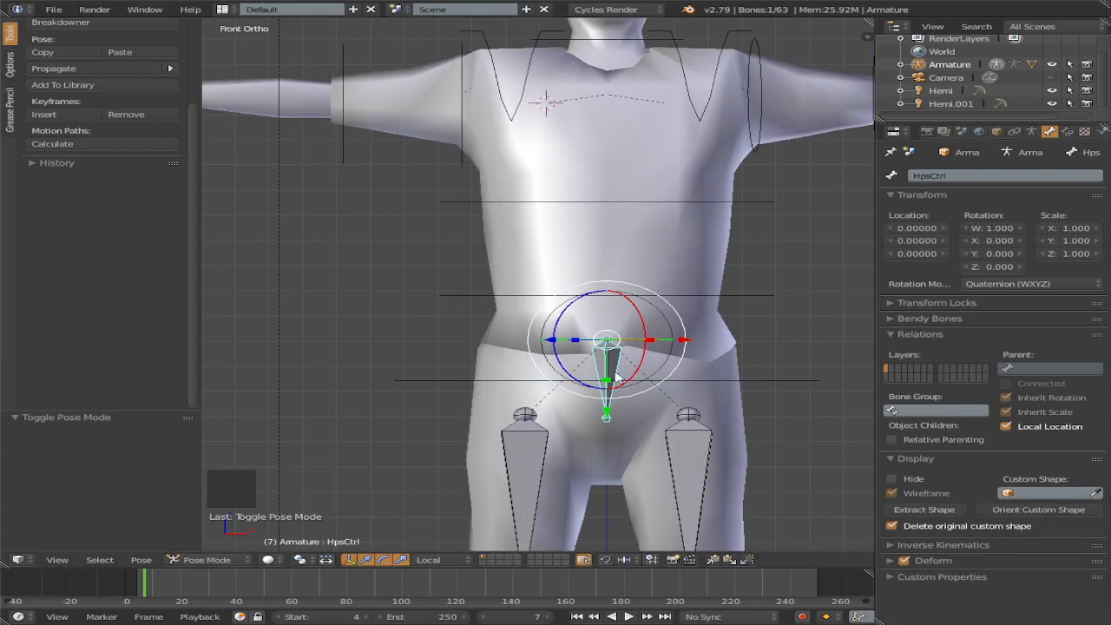
right_click(792, 381)
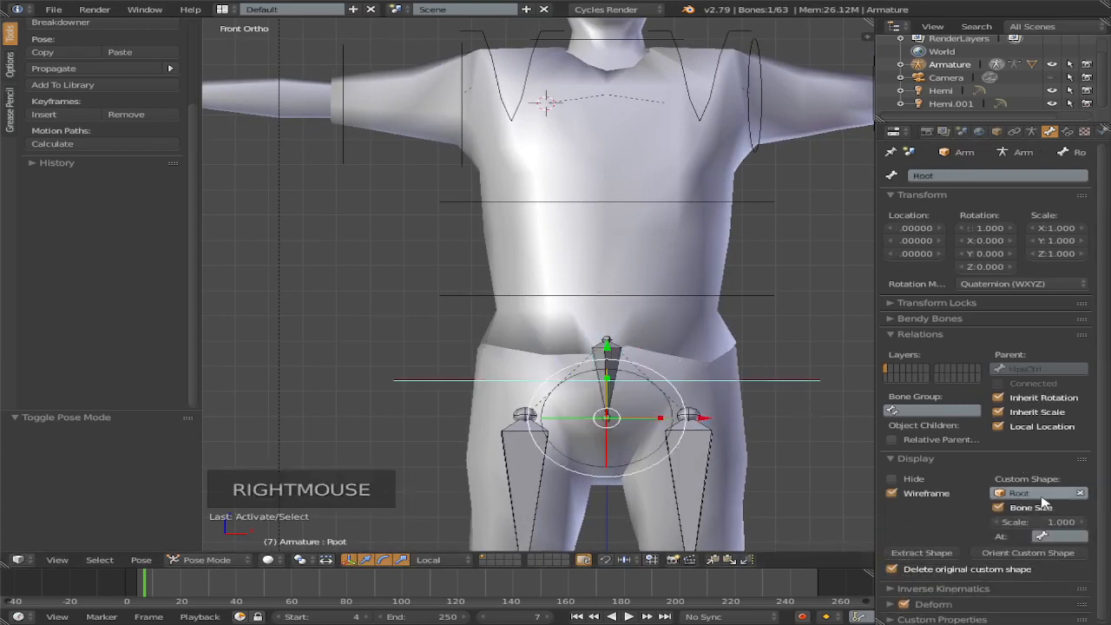
left_click(1078, 494)
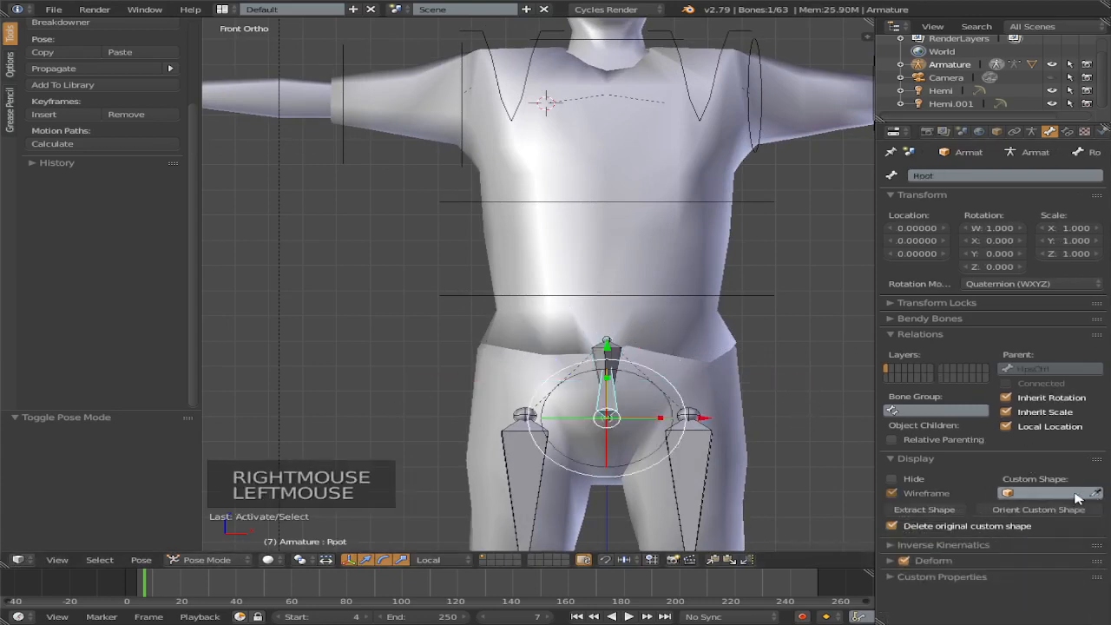
Step: Try to snap the 3D cursor to the Root bone's tip in Edit Mode and return to Object Mode
right_click(627, 349)
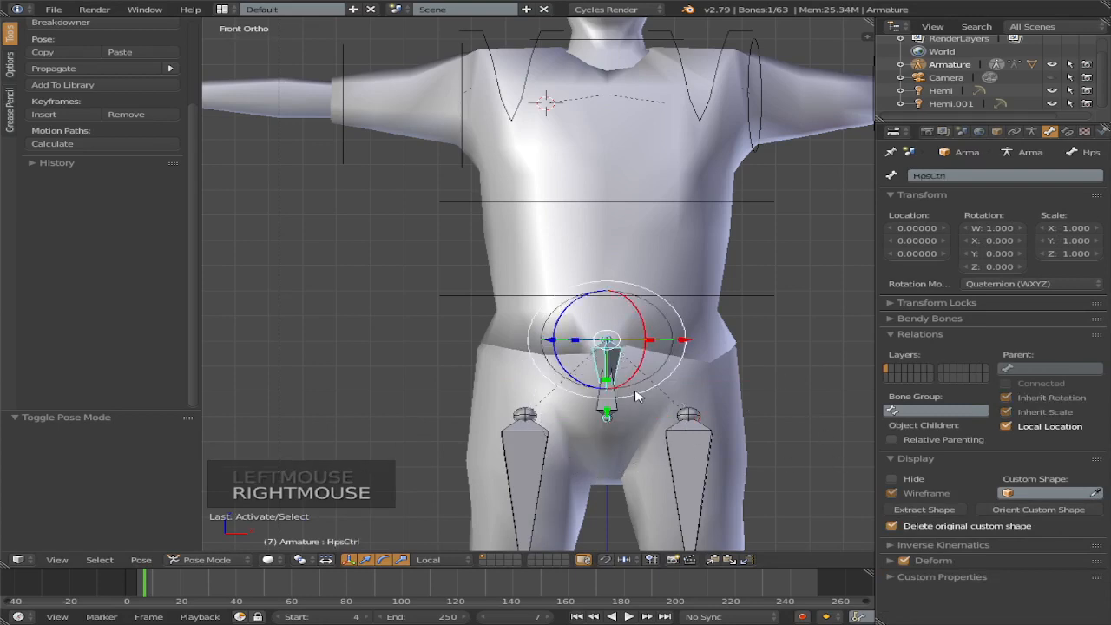
scroll(616, 359, "up", 2)
key("Tab")
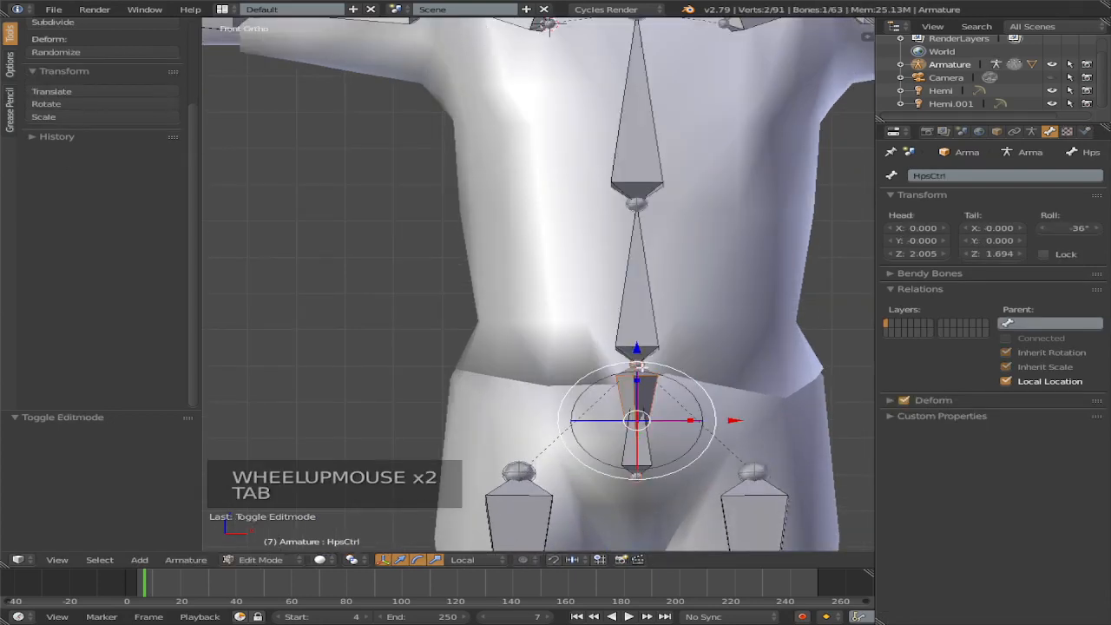
right_click(641, 367)
key("shift+s")
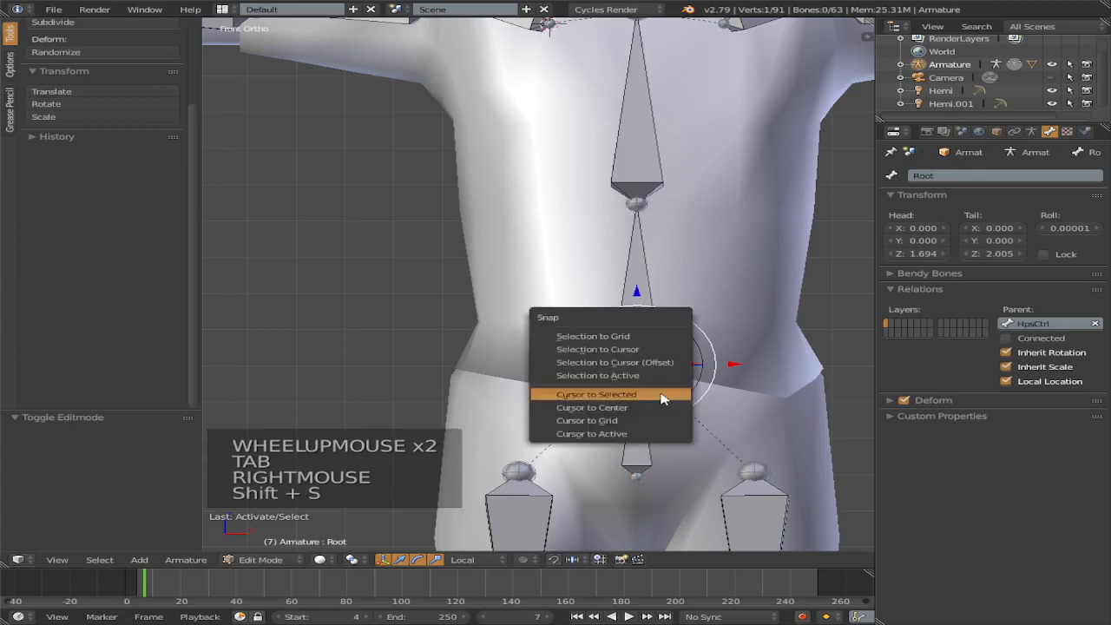
left_click(665, 391)
scroll(674, 393, "down", 2)
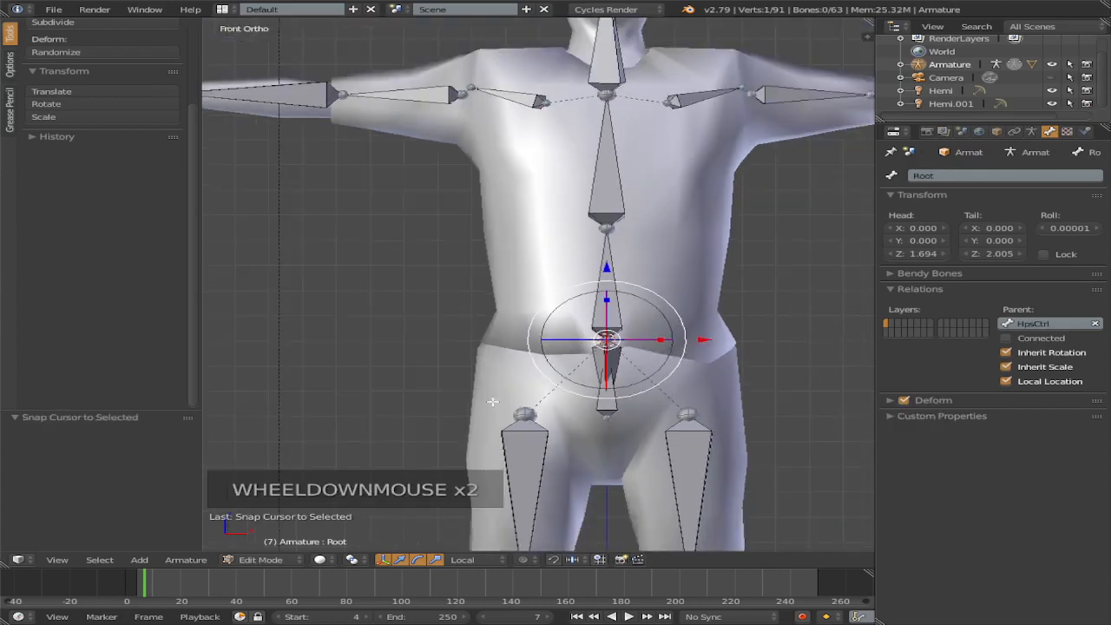
left_click(261, 559)
left_click(273, 541)
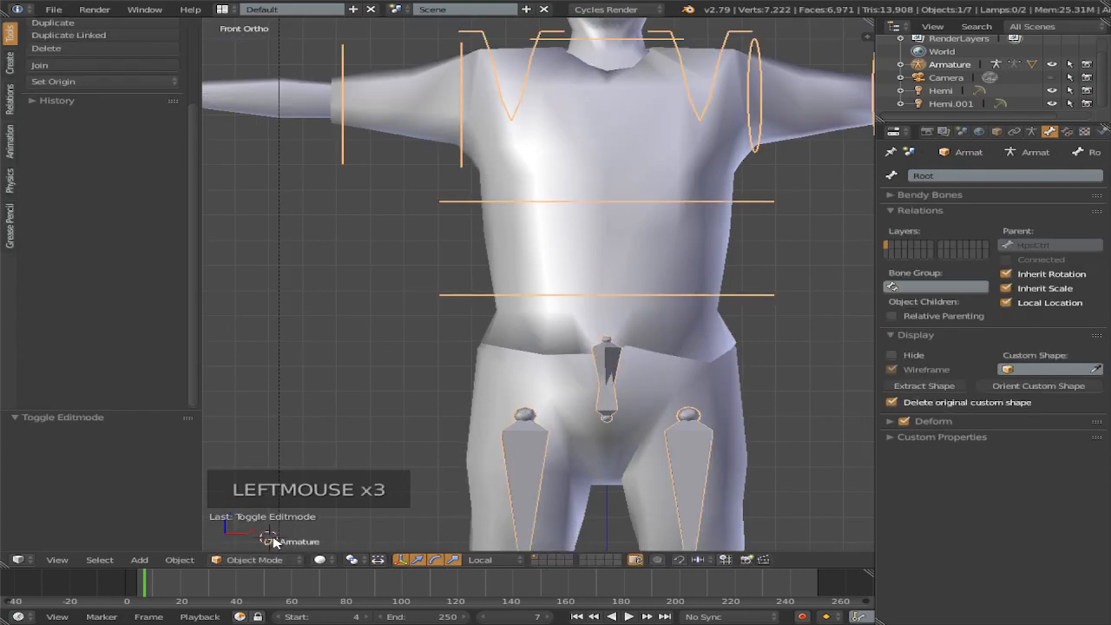
key("ctrl+z")
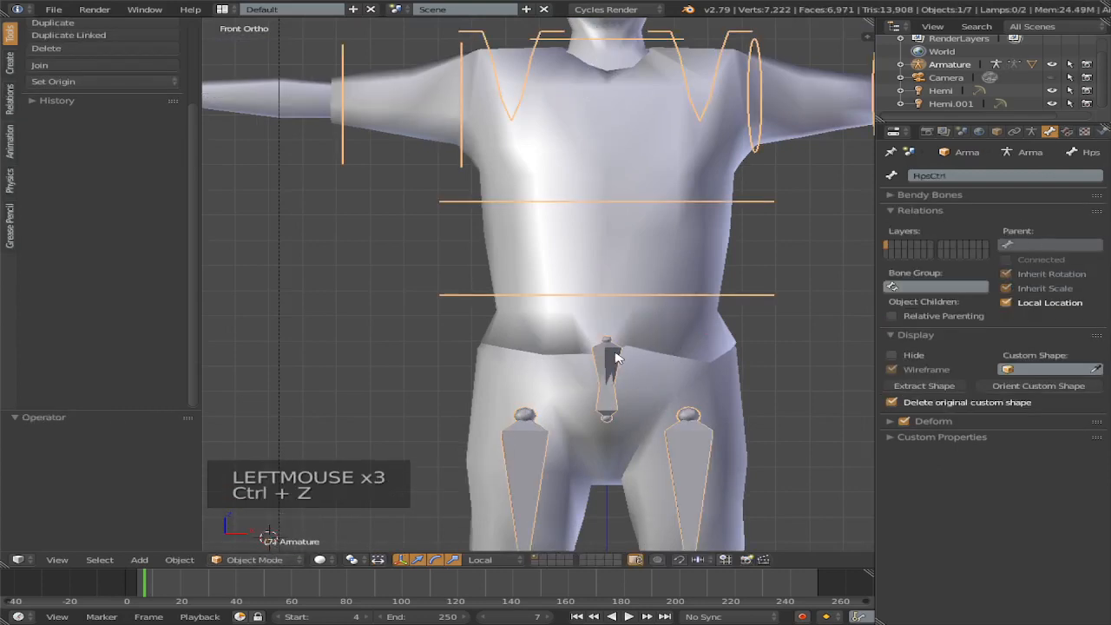
Step: Snap the 3D cursor to the joint at the head of the HpsCtrl bone in the armature's Edit Mode
right_click(614, 355)
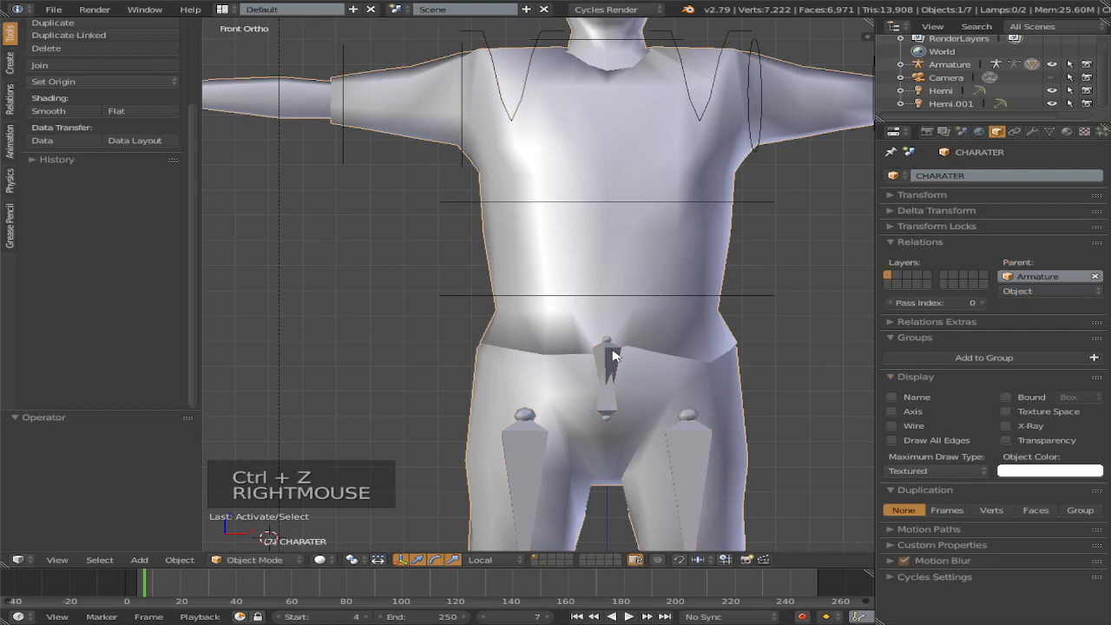
right_click(613, 356)
key("Tab")
right_click(607, 345)
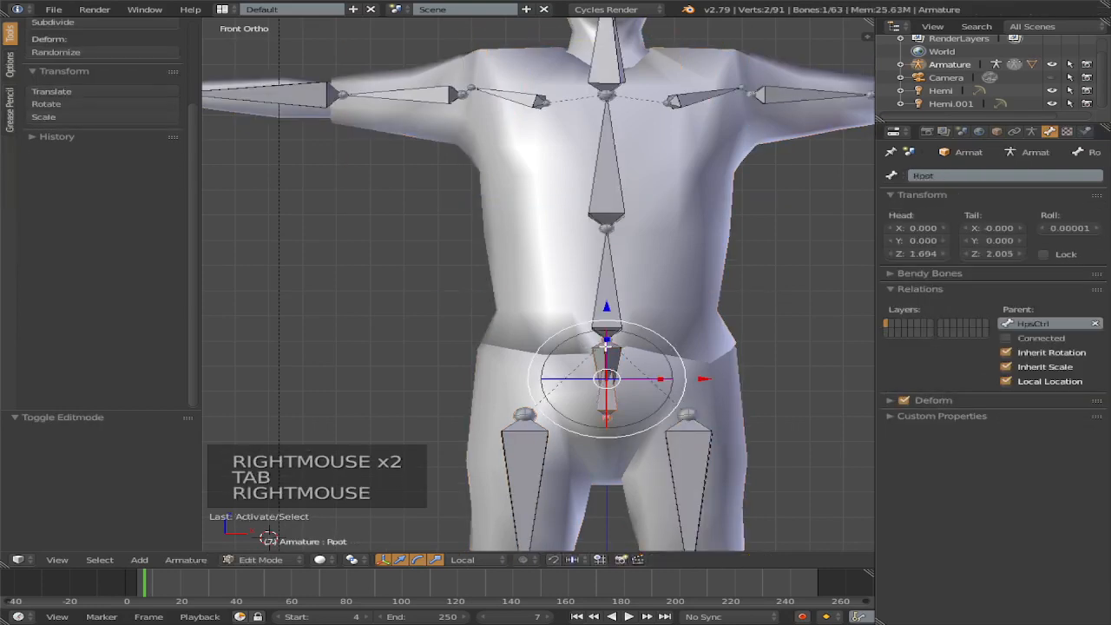
scroll(623, 356, "up", 2)
right_click(633, 360)
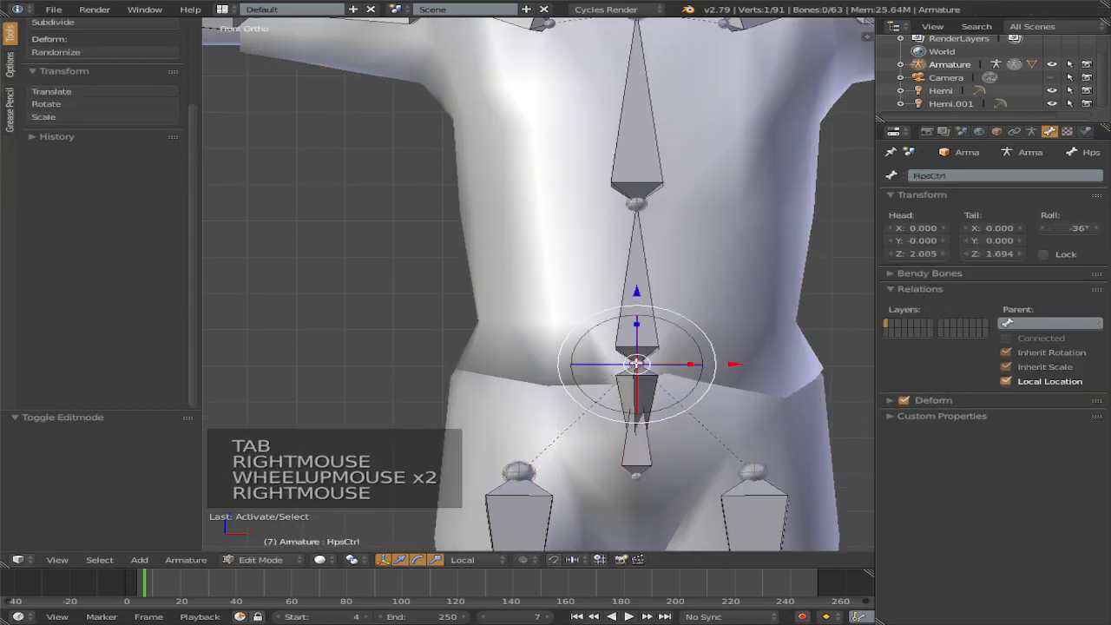
key("shift+s")
left_click(690, 395)
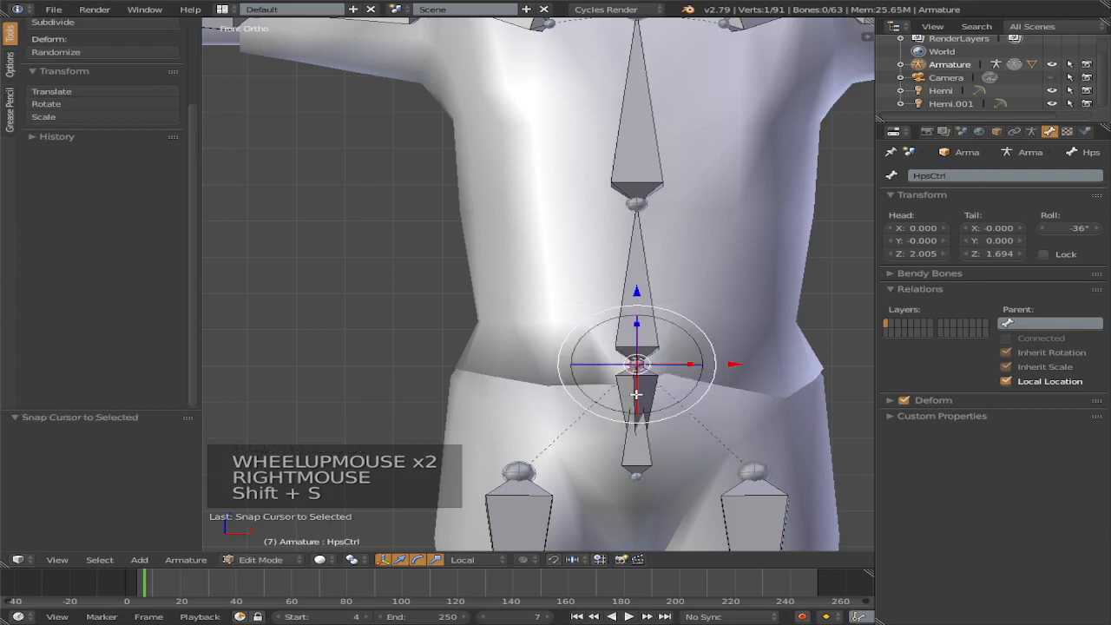
Step: Add a mesh circle at the 3D cursor in Object Mode and scale it to about 0.515 around the hips
left_click(286, 575)
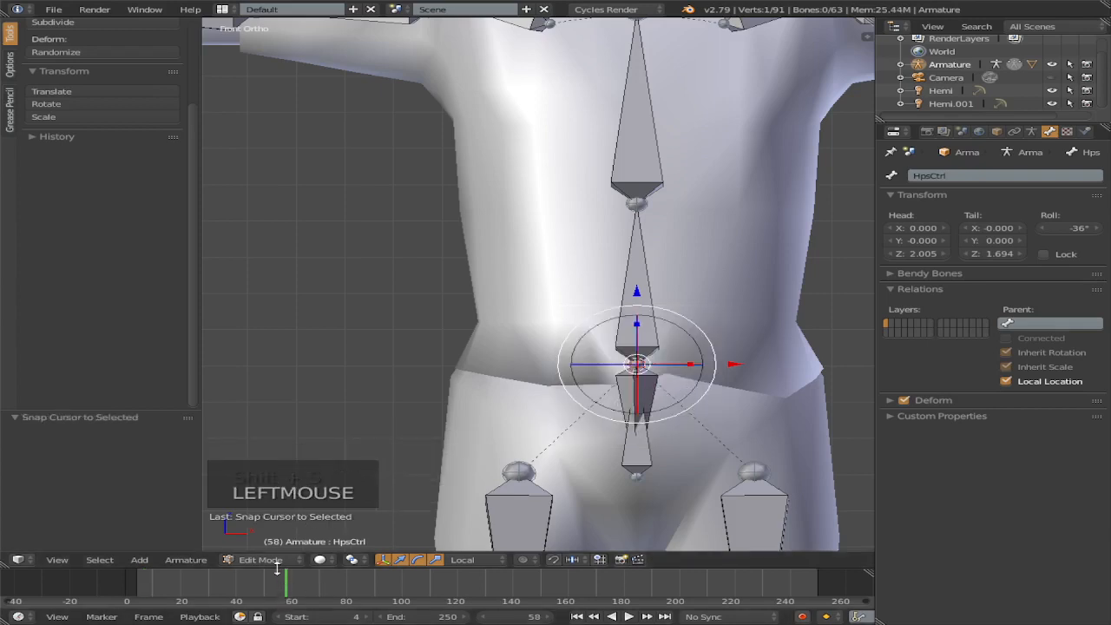
left_click(277, 562)
left_click(297, 544)
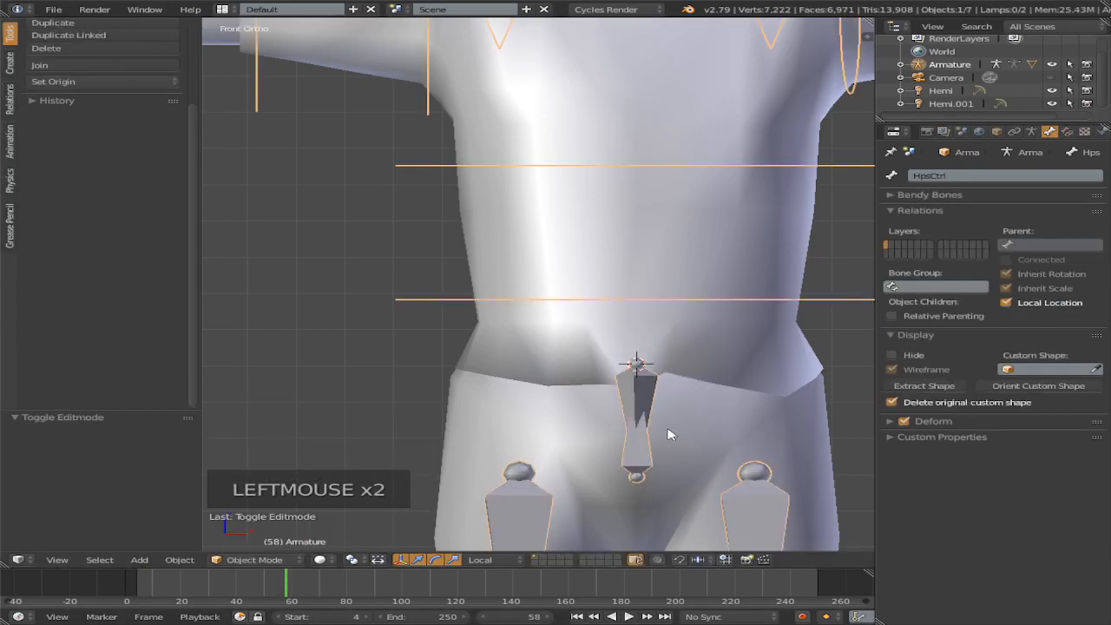
key("shift+a")
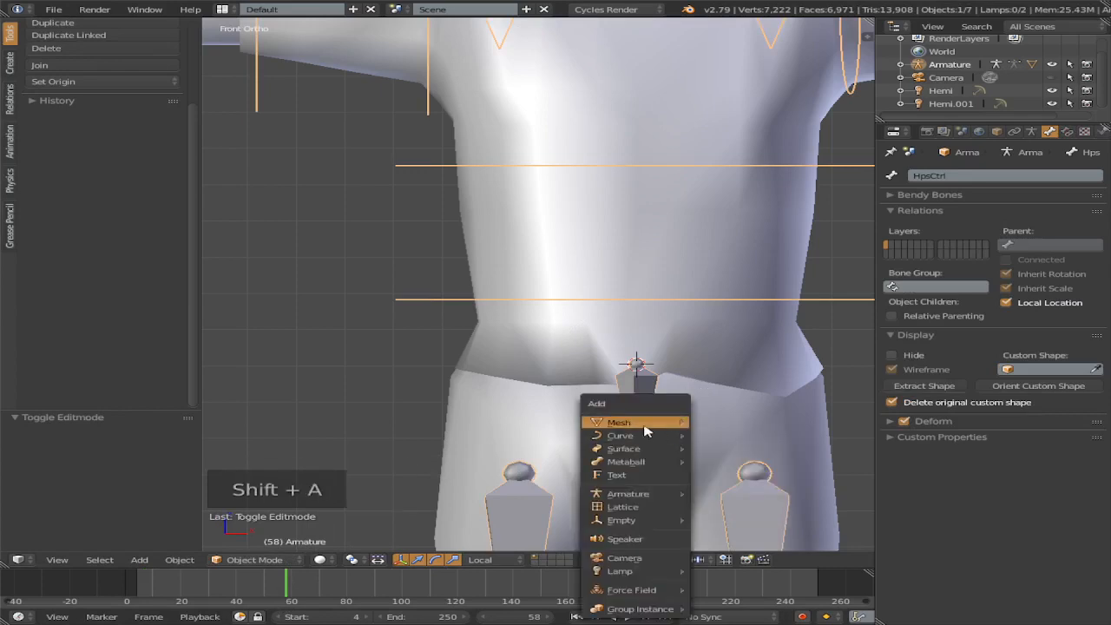
mouse_move(640, 426)
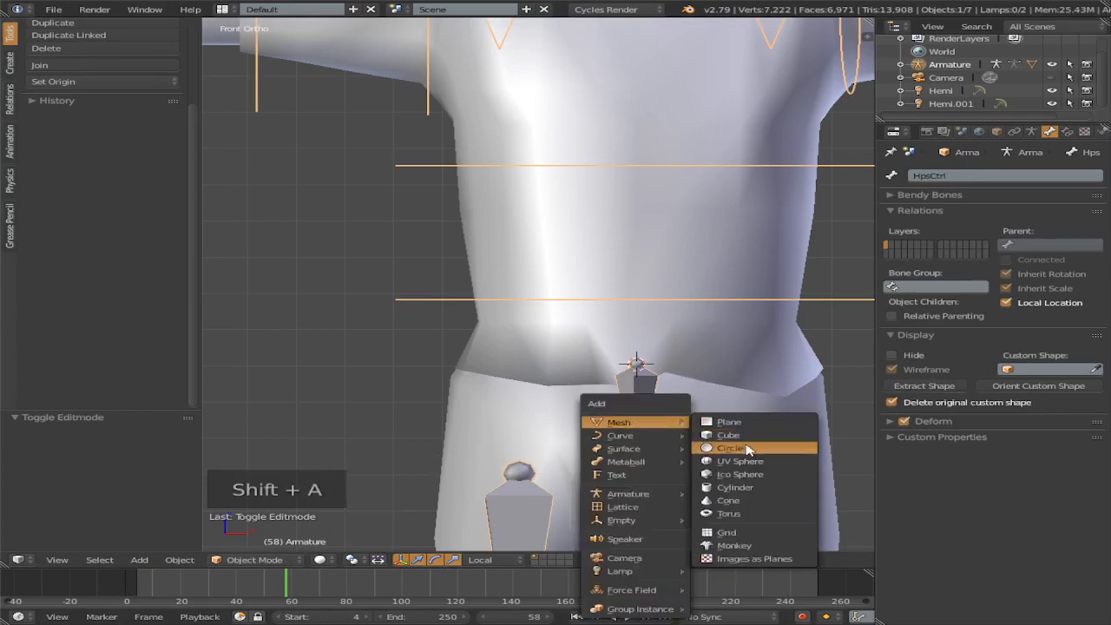
left_click(733, 448)
scroll(755, 388, "down", 3)
key("s")
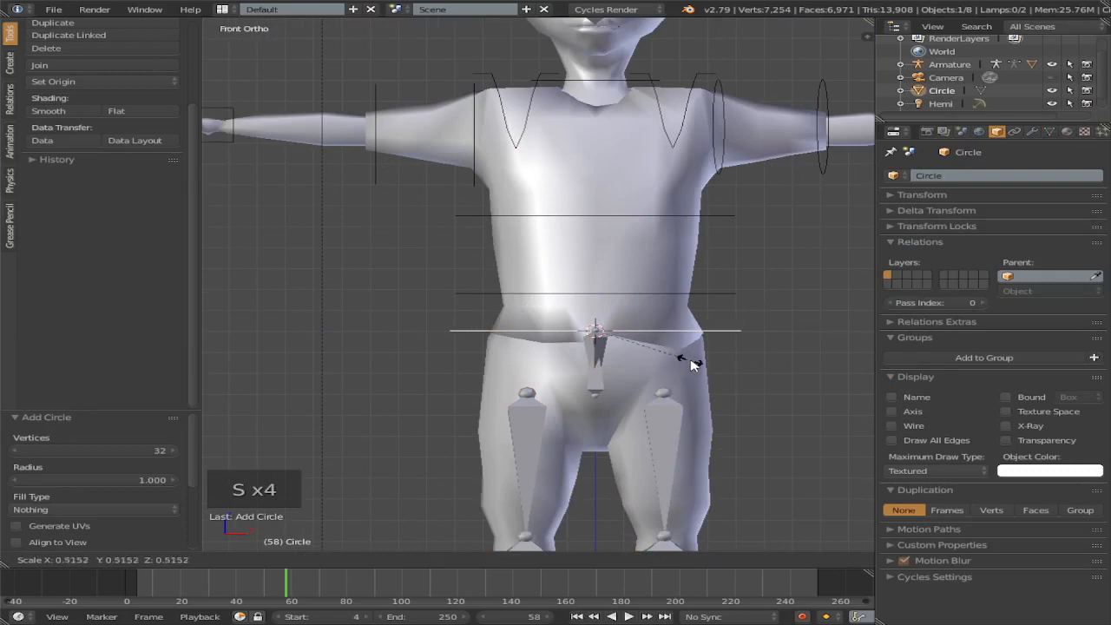
left_click(696, 362)
scroll(705, 358, "up", 1)
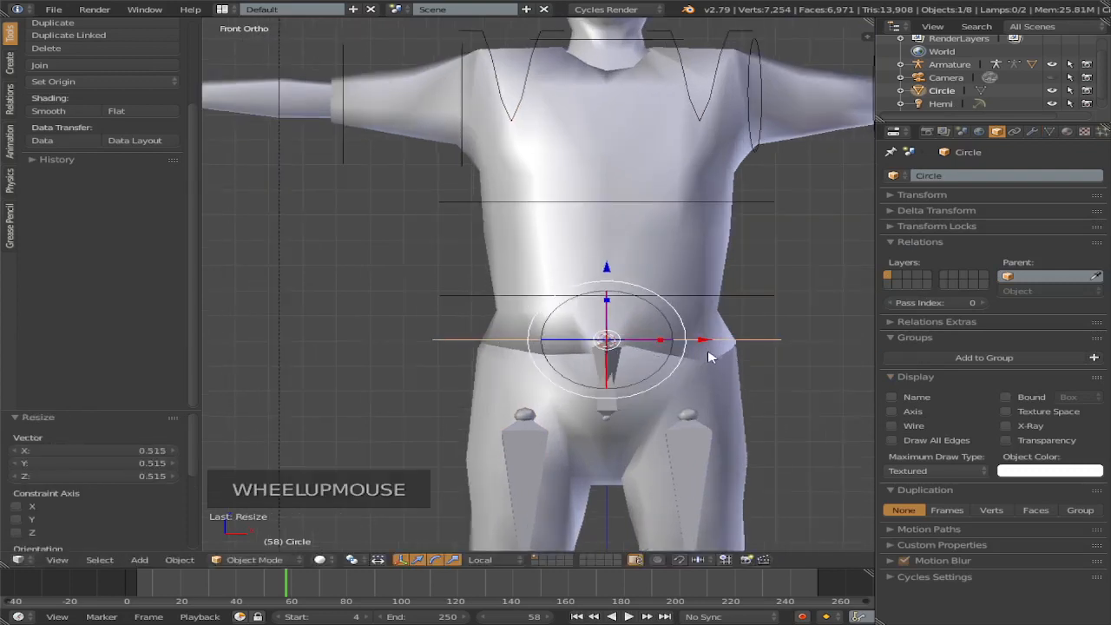
Step: Rename the new circle around the waist as Hips
middle_click_drag(634, 357, 681, 384)
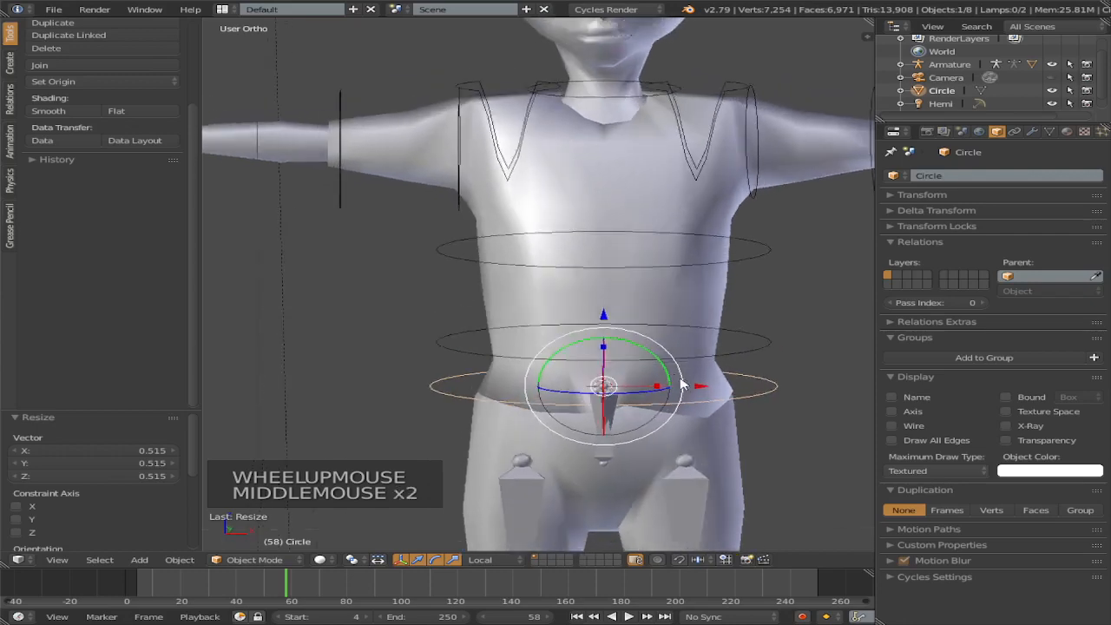
scroll(681, 385, "up", 2)
left_click(995, 177)
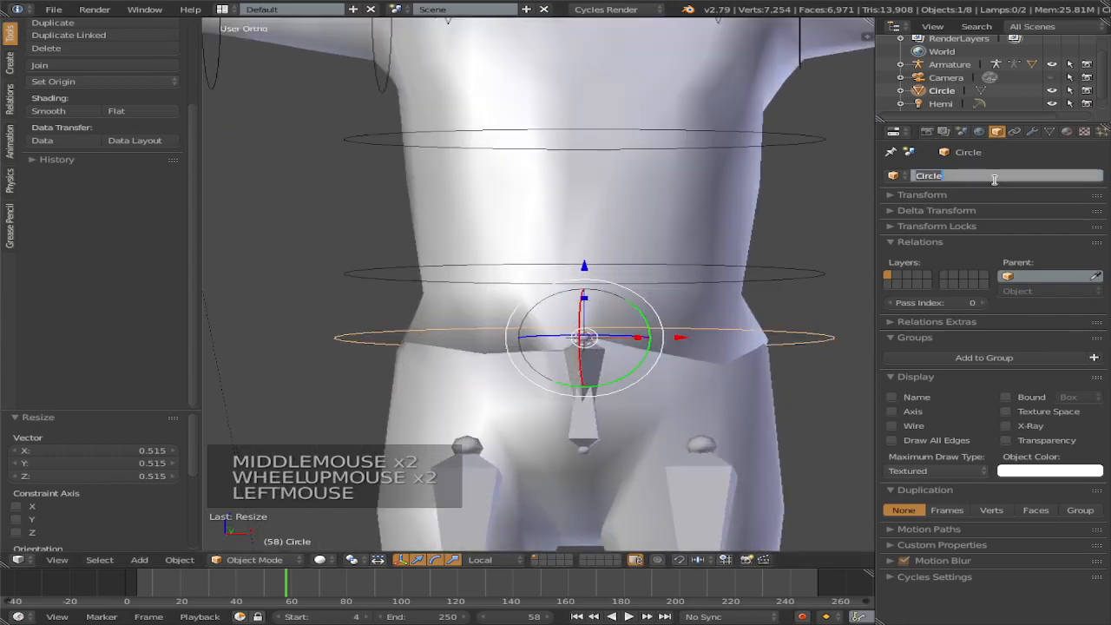
key("BackSpace")
type("Hips")
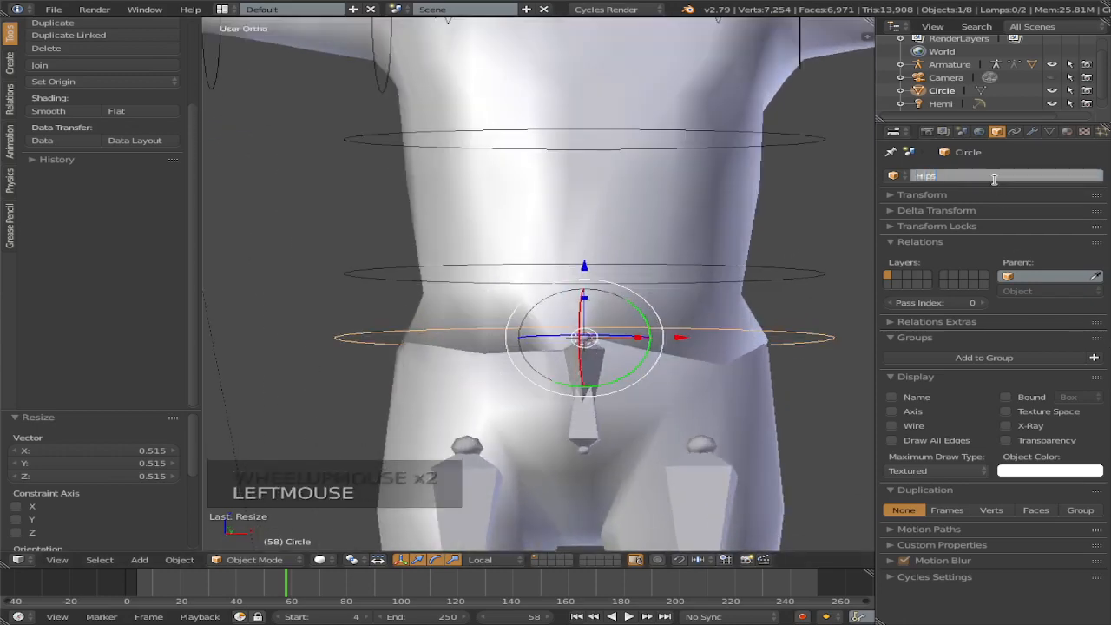
key("Return")
Step: Assign the Hips circle as the HpsCtrl bone's custom shape in Pose Mode and orient the shape to the bone
scroll(595, 390, "down", 1)
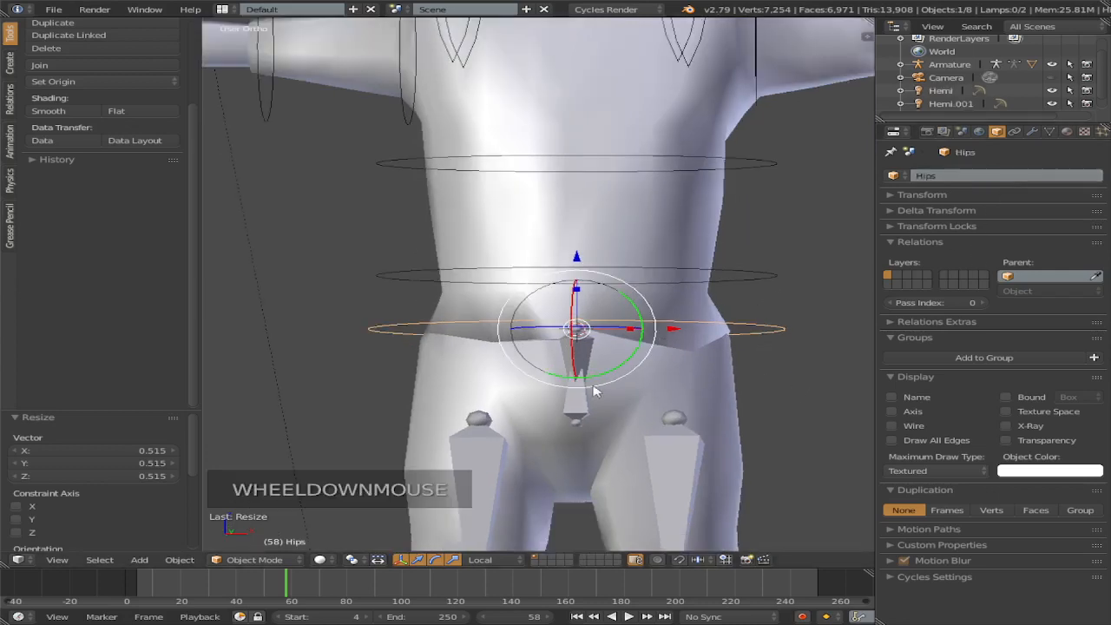
right_click(582, 354)
right_click(583, 355)
key("Tab")
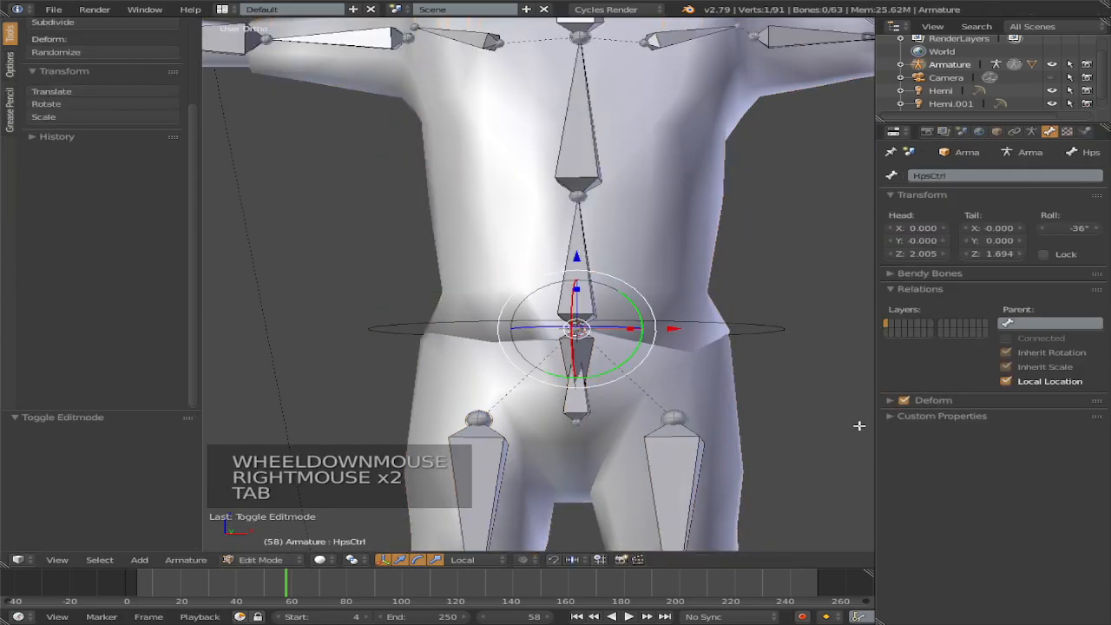
left_click(1031, 131)
left_click(1050, 131)
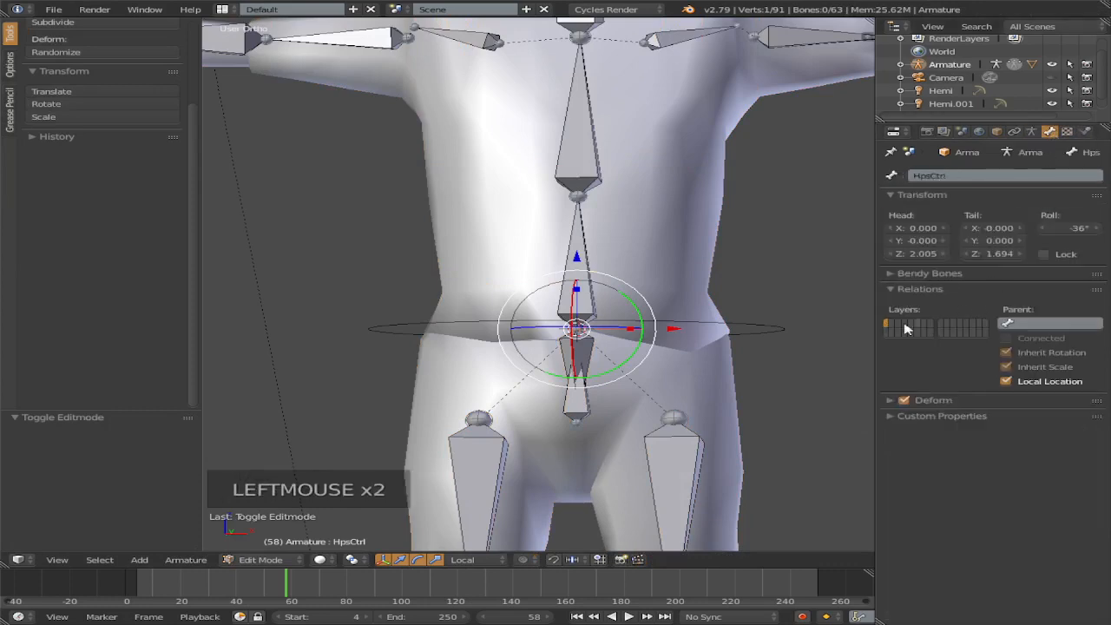
left_click(261, 559)
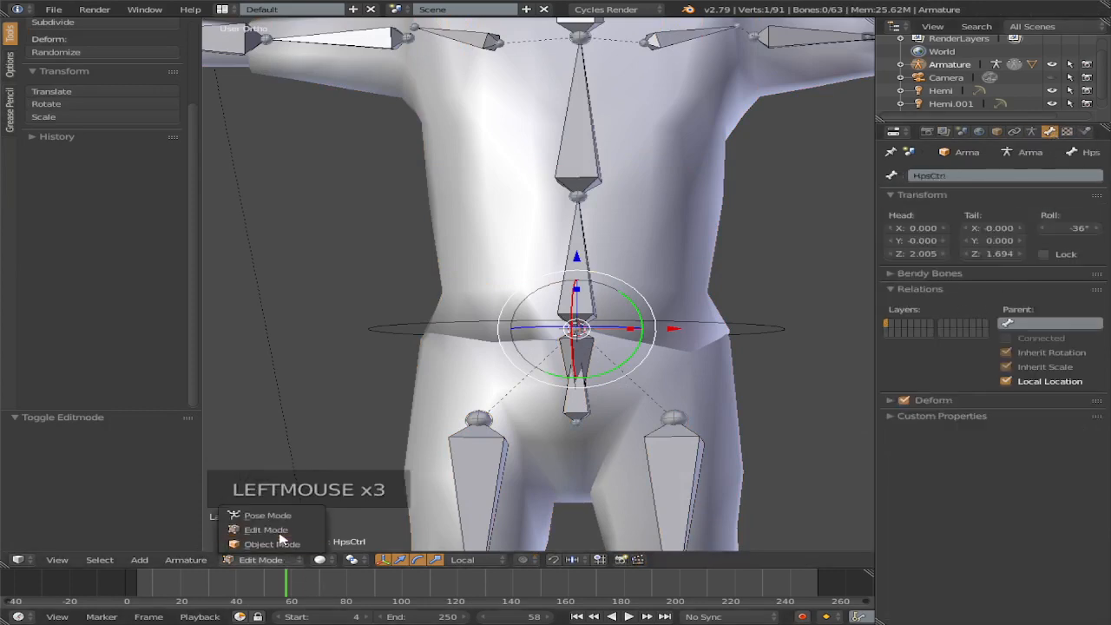
left_click(269, 514)
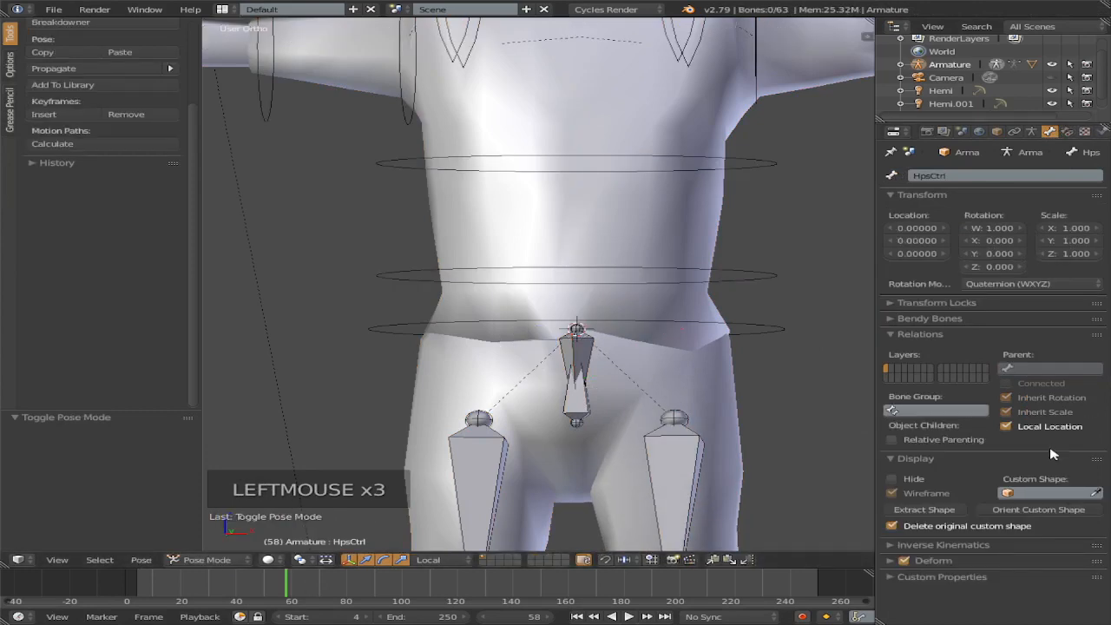
left_click(1066, 492)
type("Hip")
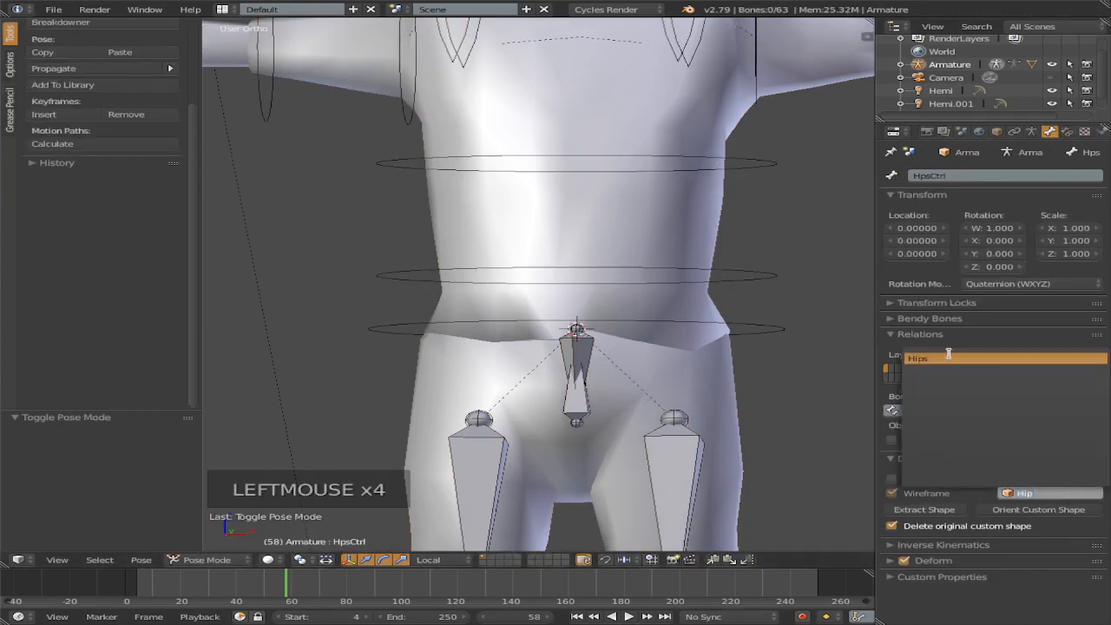
left_click(947, 357)
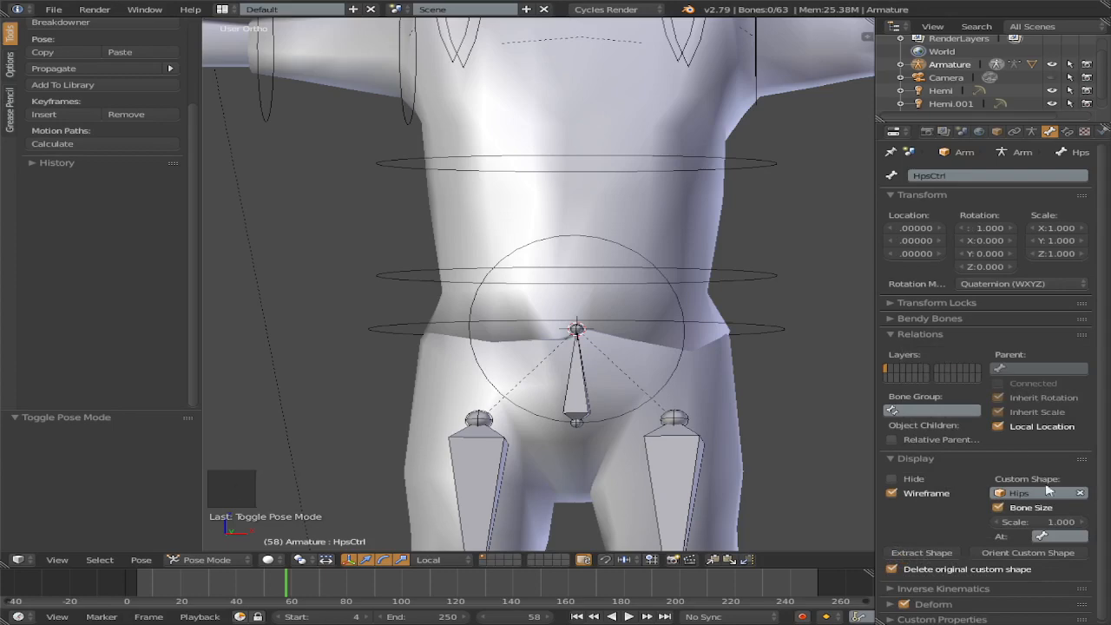
left_click(1029, 552)
Step: Test the hips control by rotating the HpsCtrl bone freely, and cancel each rotation
scroll(655, 349, "down", 1)
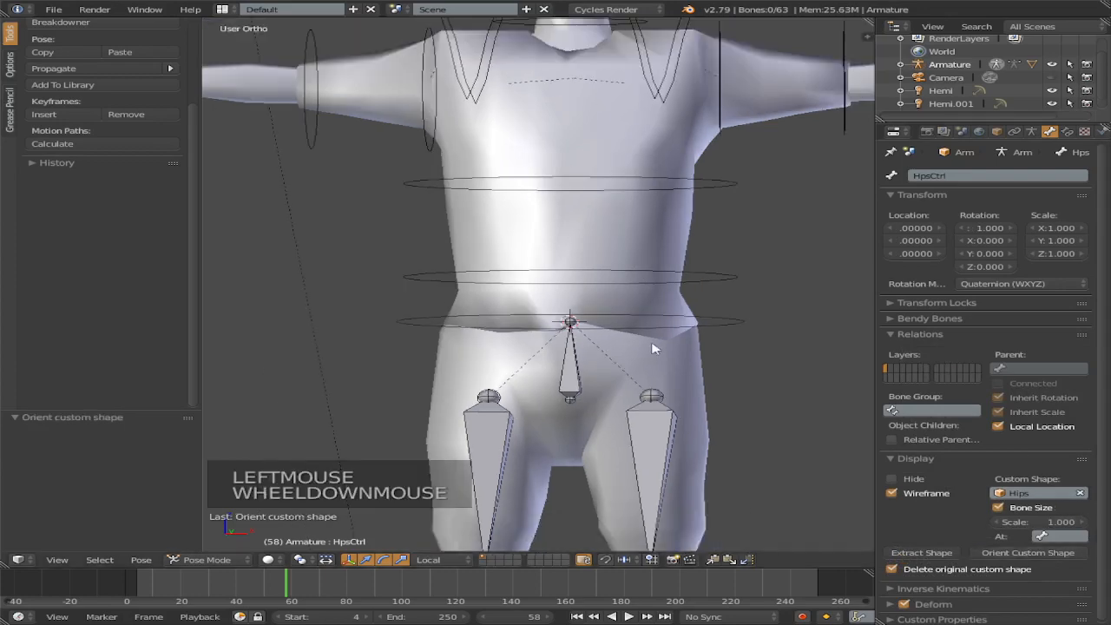
right_click(727, 328)
key("r")
key("r")
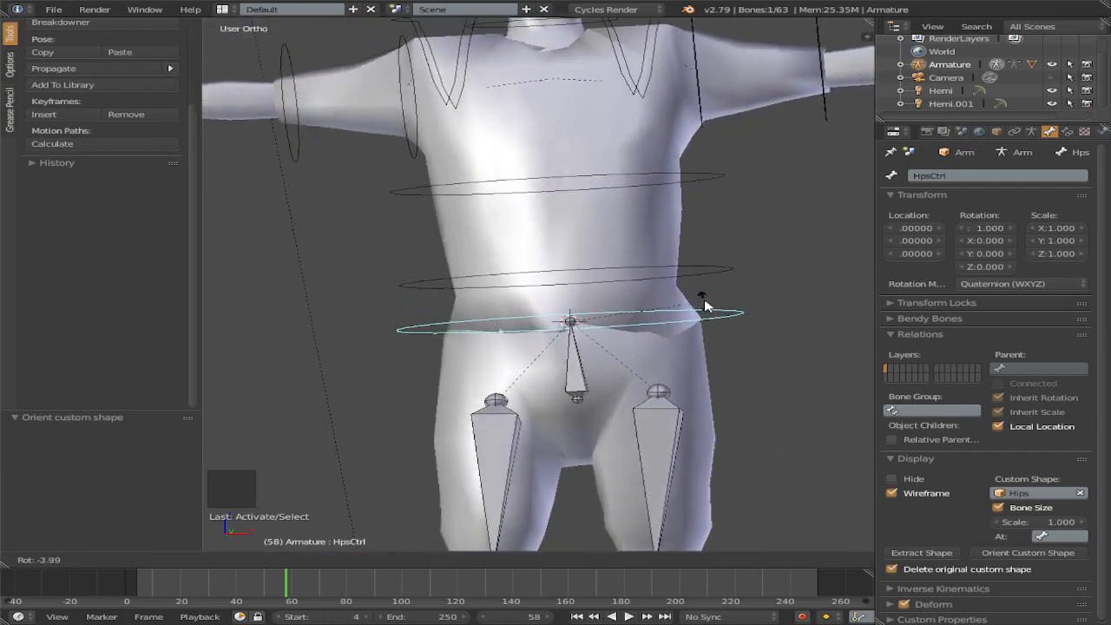
right_click(703, 308)
scroll(670, 327, "down", 2)
key("r")
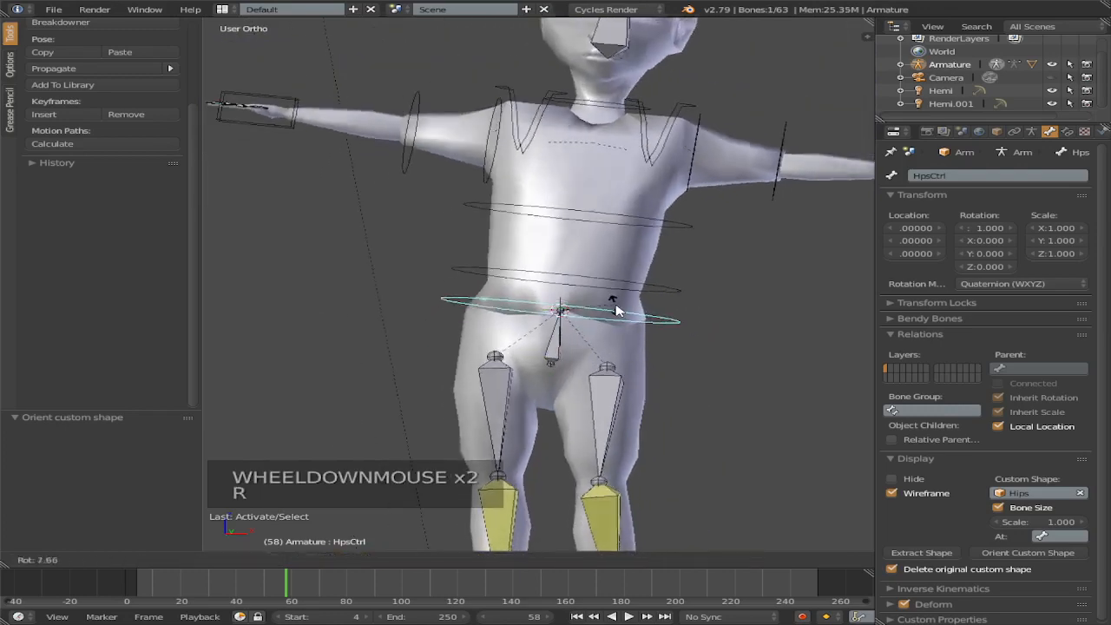
key("r")
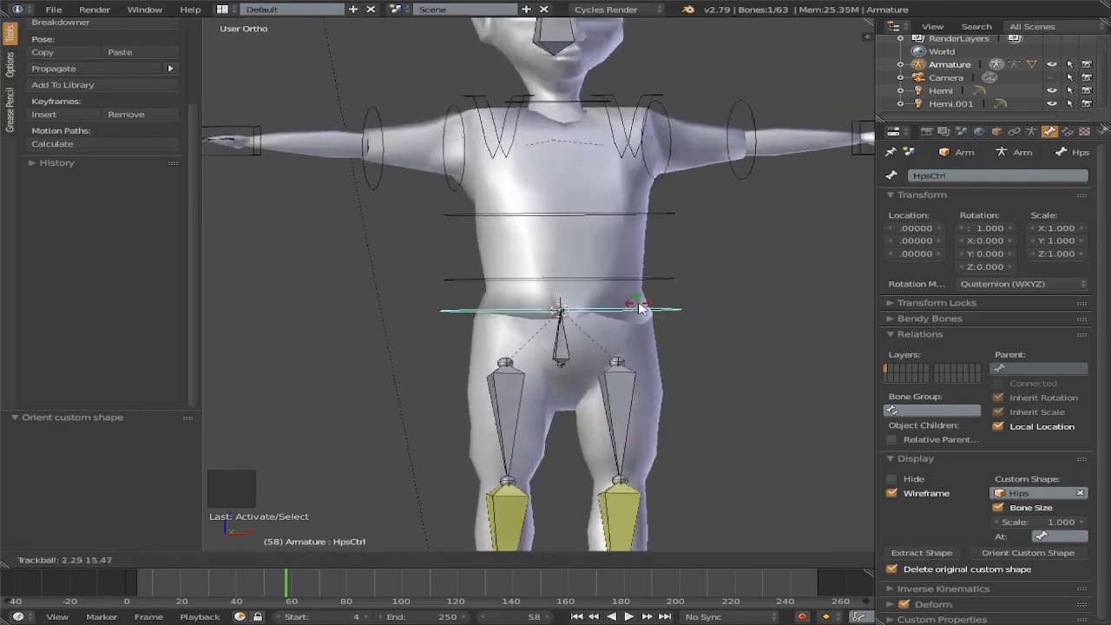
right_click(623, 310)
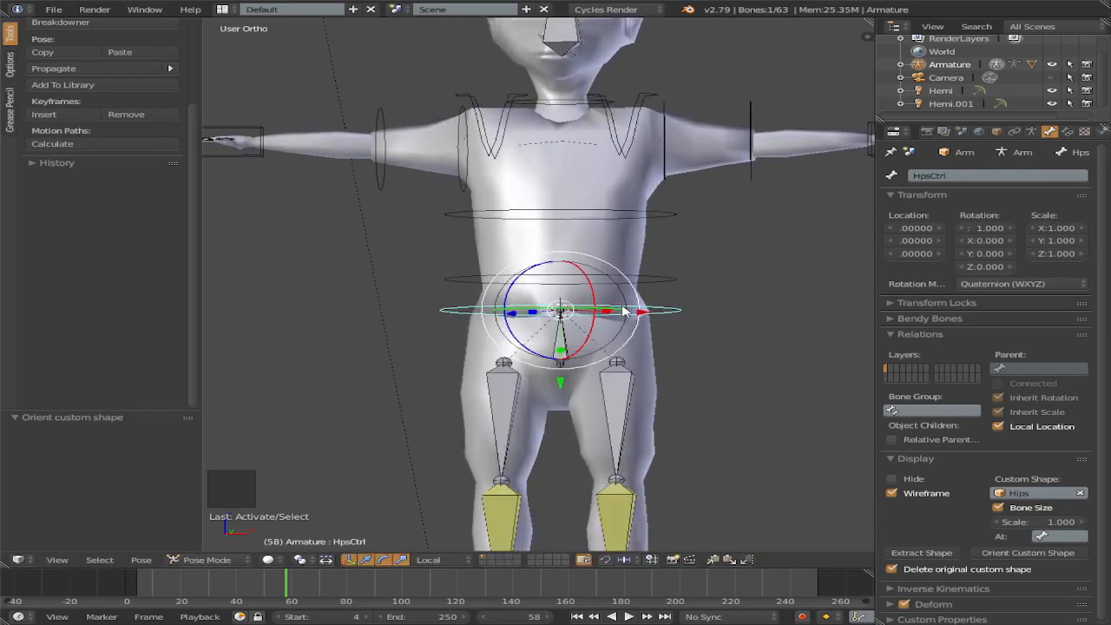
Step: Turn off Inherit Rotation for the Spine bone
scroll(640, 314, "up", 1)
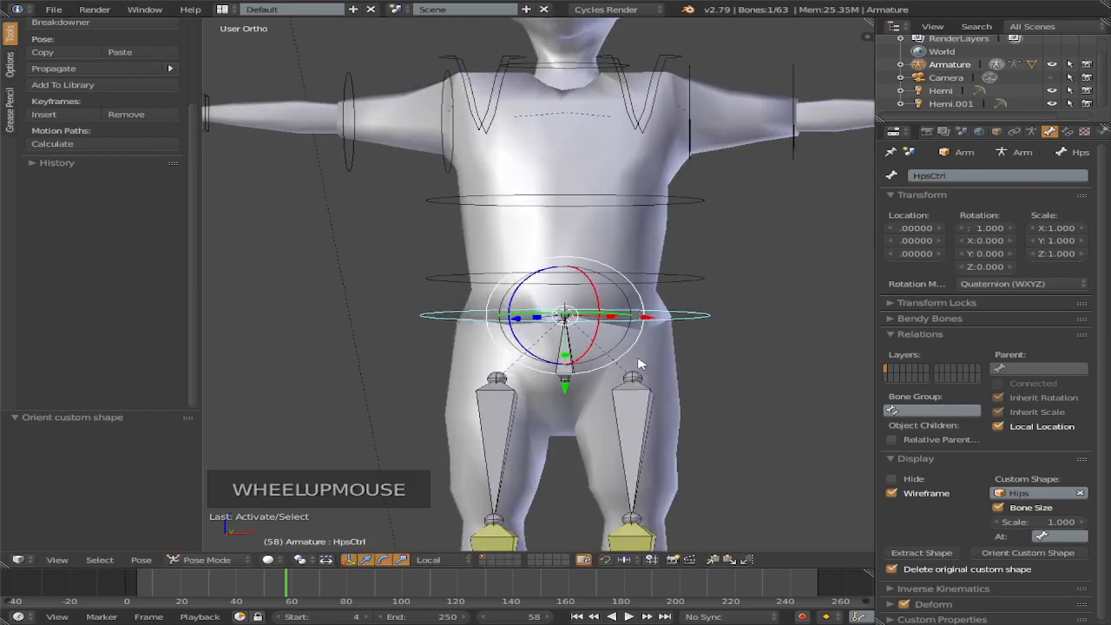
right_click(661, 277)
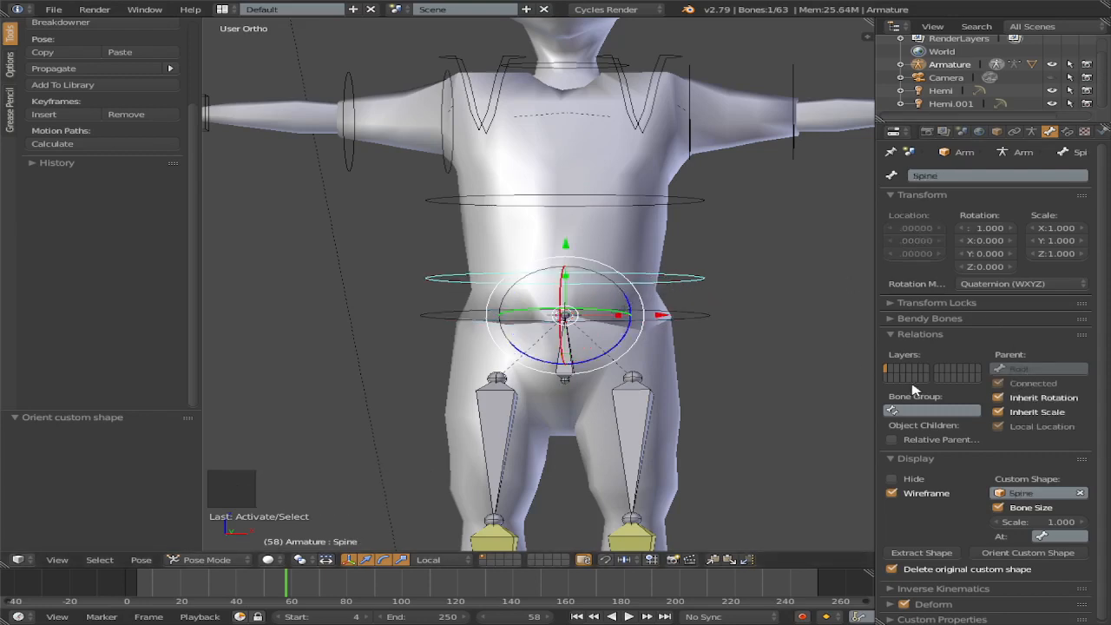
left_click(999, 398)
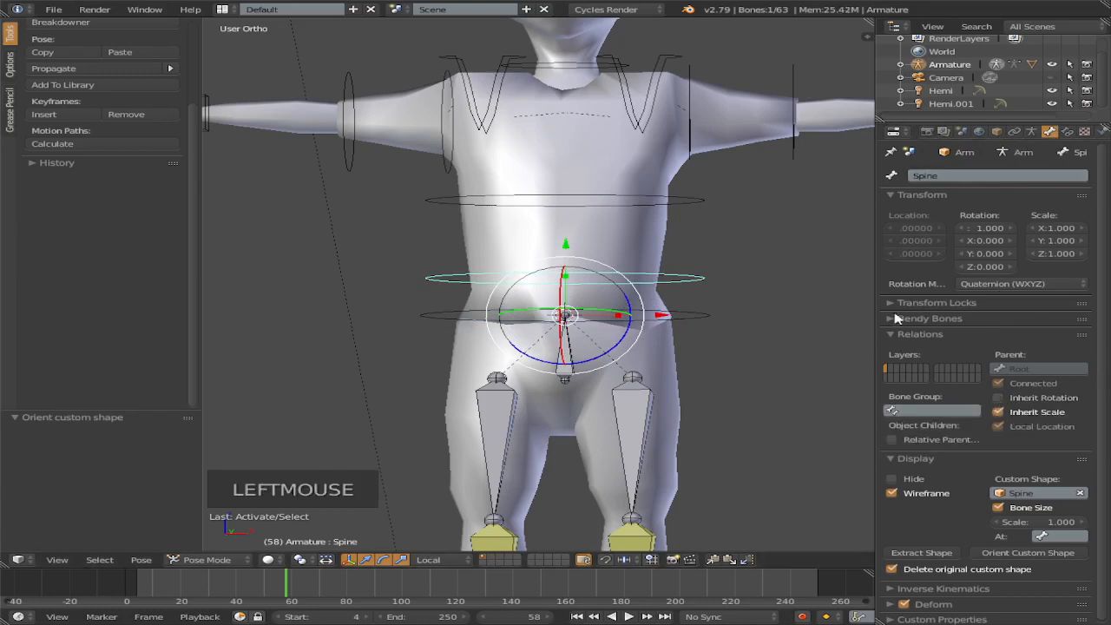
Step: Test-rotate the HpsCtrl bone with the Spine's rotation inheritance off, cancel the rotation and save the file
right_click(698, 319)
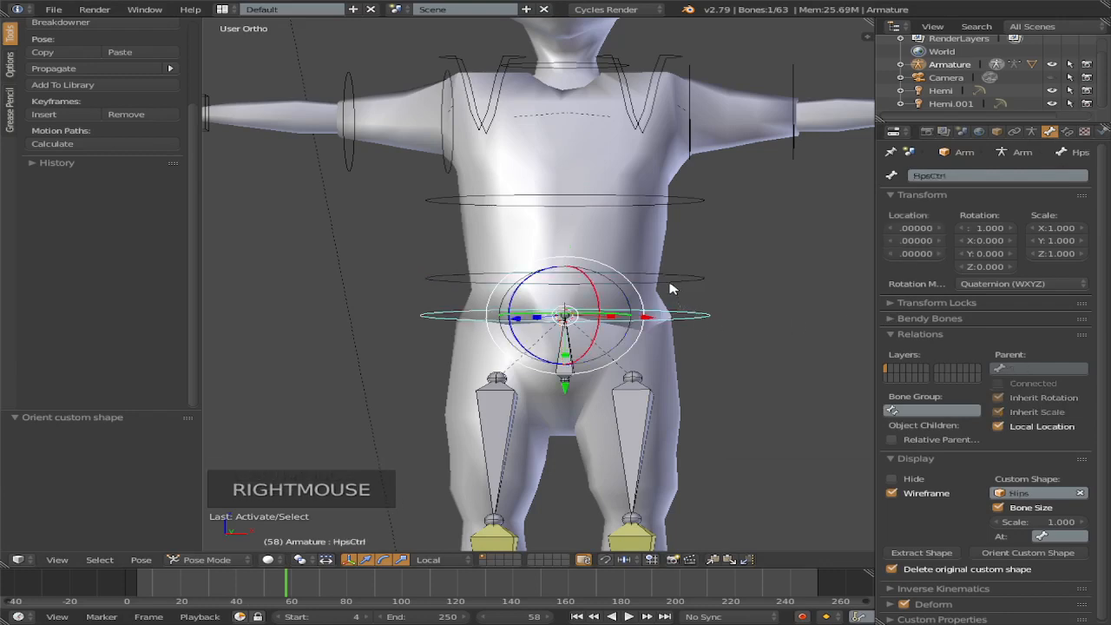
key("r")
key("r")
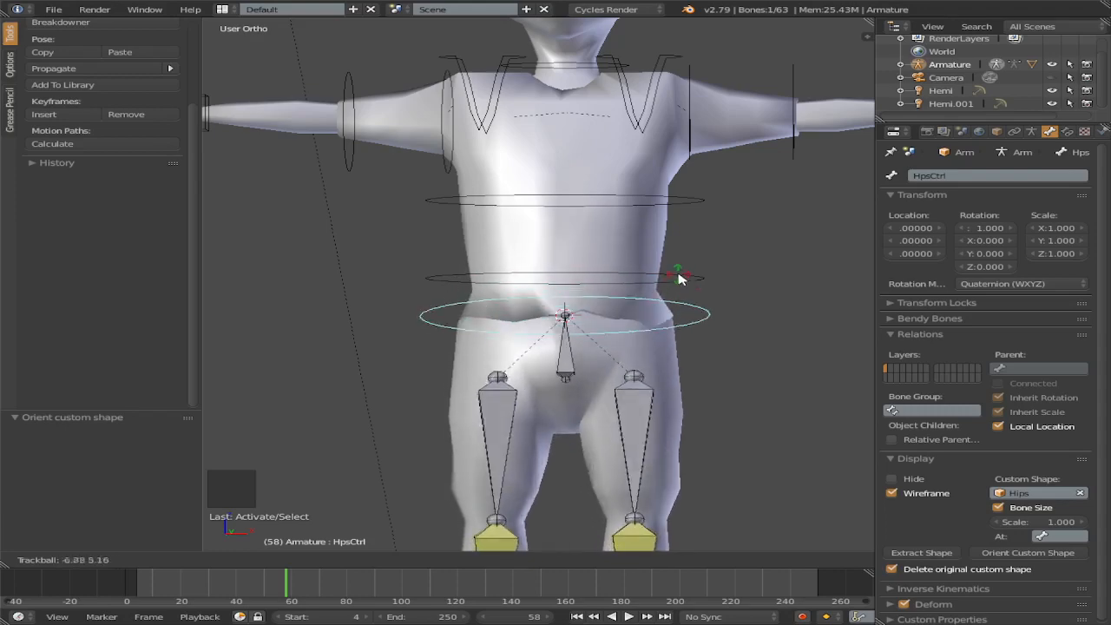
right_click(680, 325)
scroll(681, 332, "down", 1)
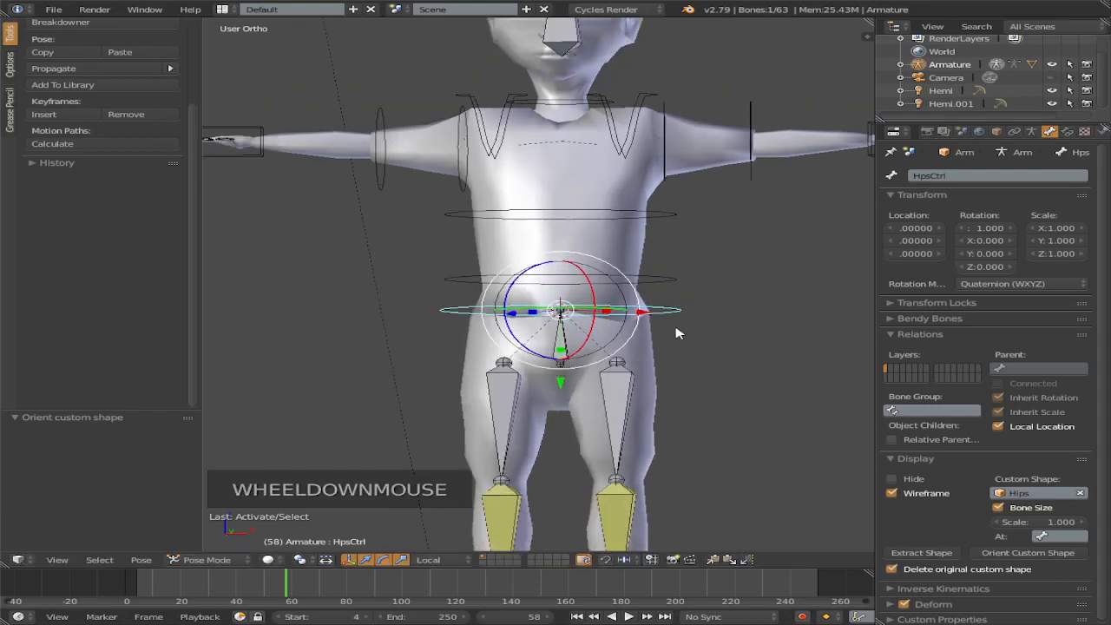
key("ctrl+s")
Step: Try moving the Root bone and rotating the HpsCtrl bone, cancelling both transforms
right_click(560, 363)
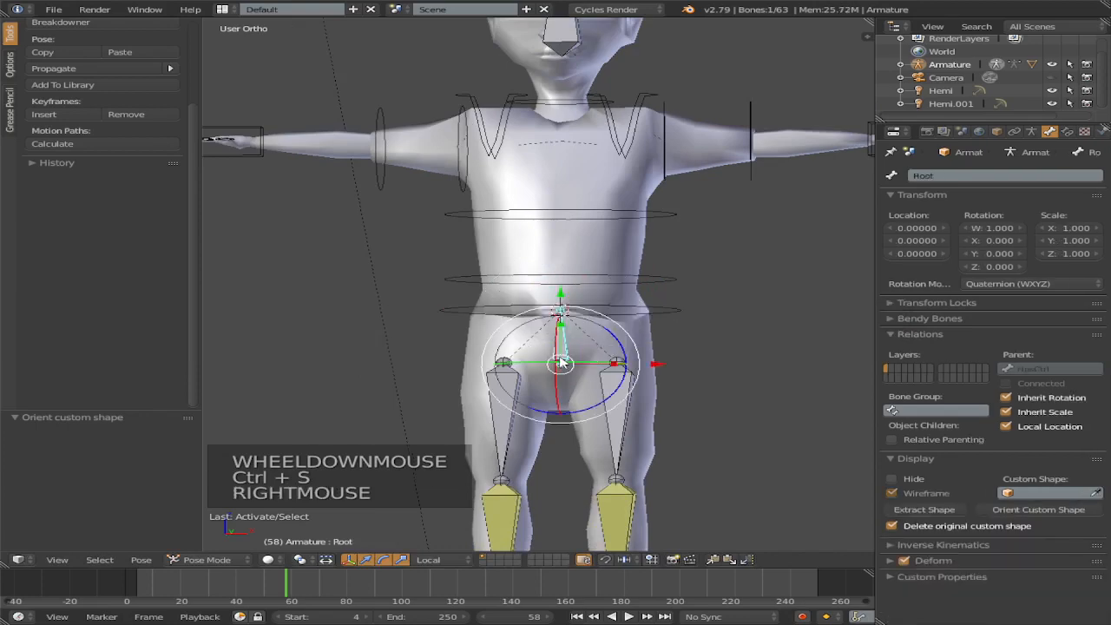
key("g")
key("g")
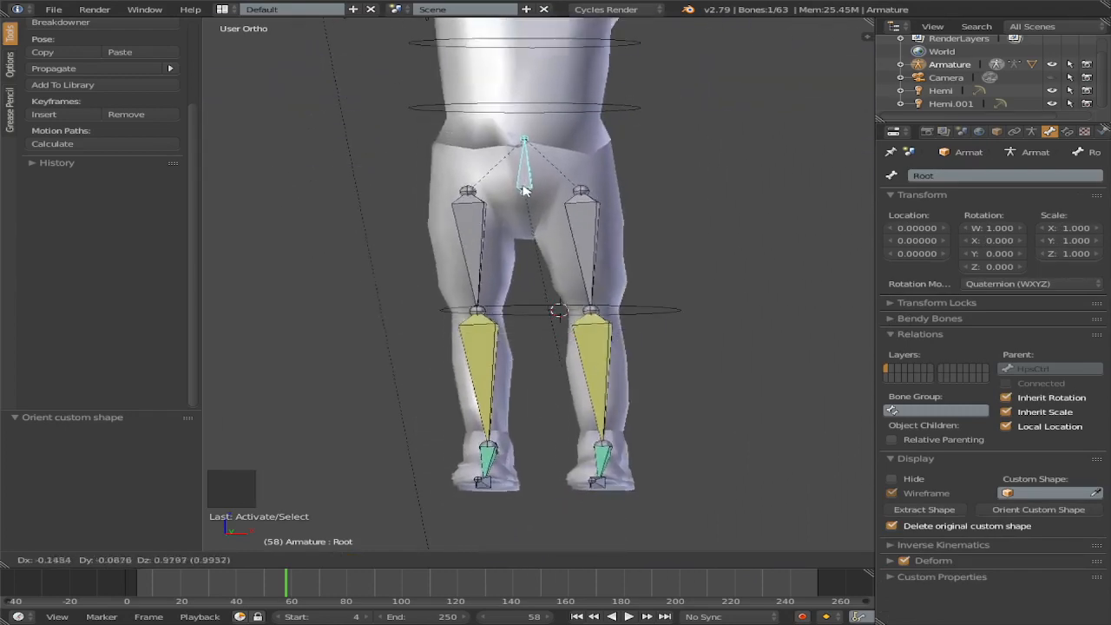
right_click(496, 295)
right_click(636, 318)
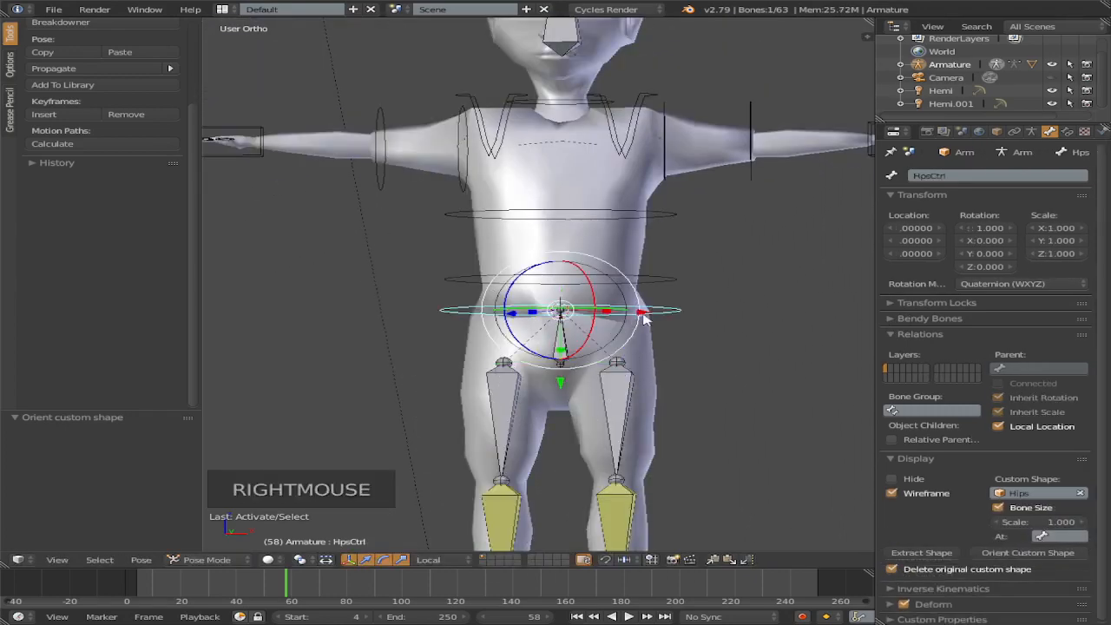
key("r")
key("r")
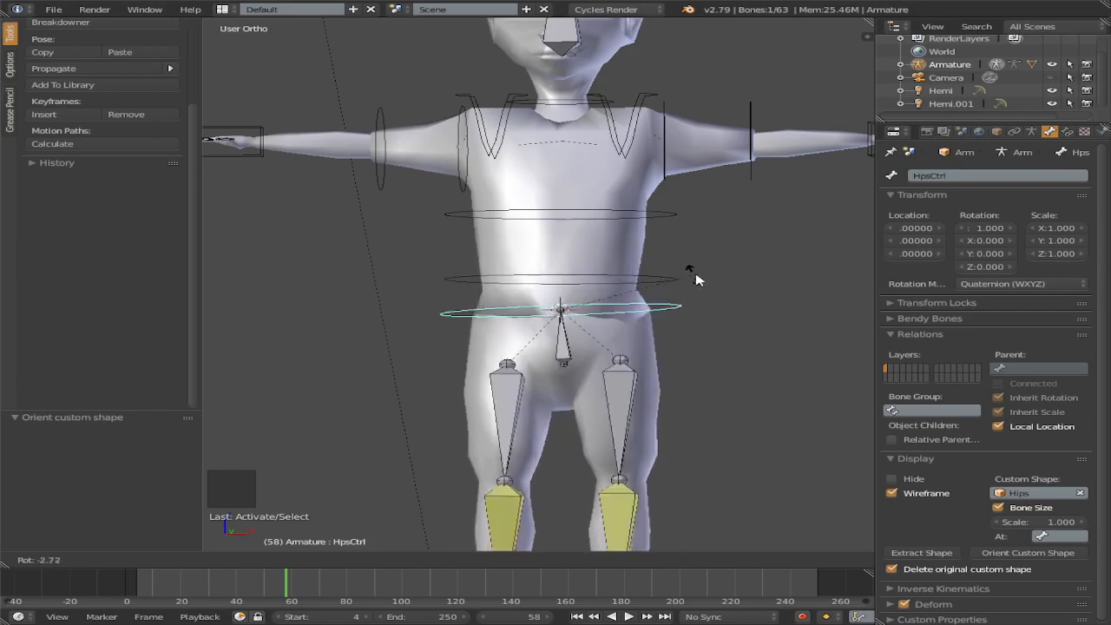
right_click(700, 307)
Step: Test-rotate the Spine bone through its lower waist circle and cancel the rotation
scroll(694, 295, "down", 2)
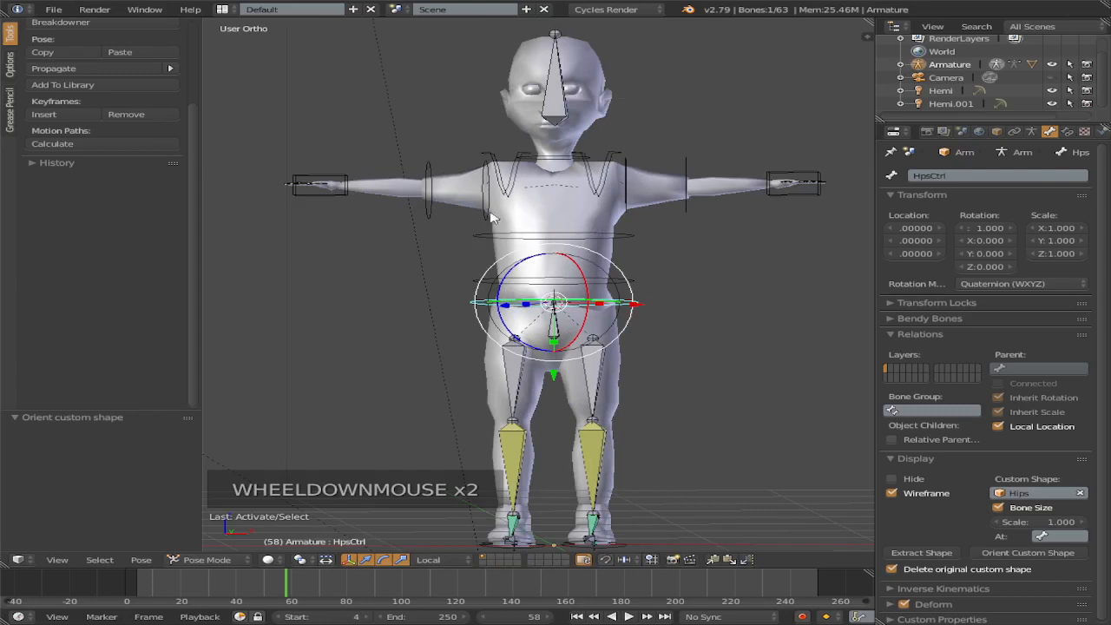
scroll(492, 214, "up", 3)
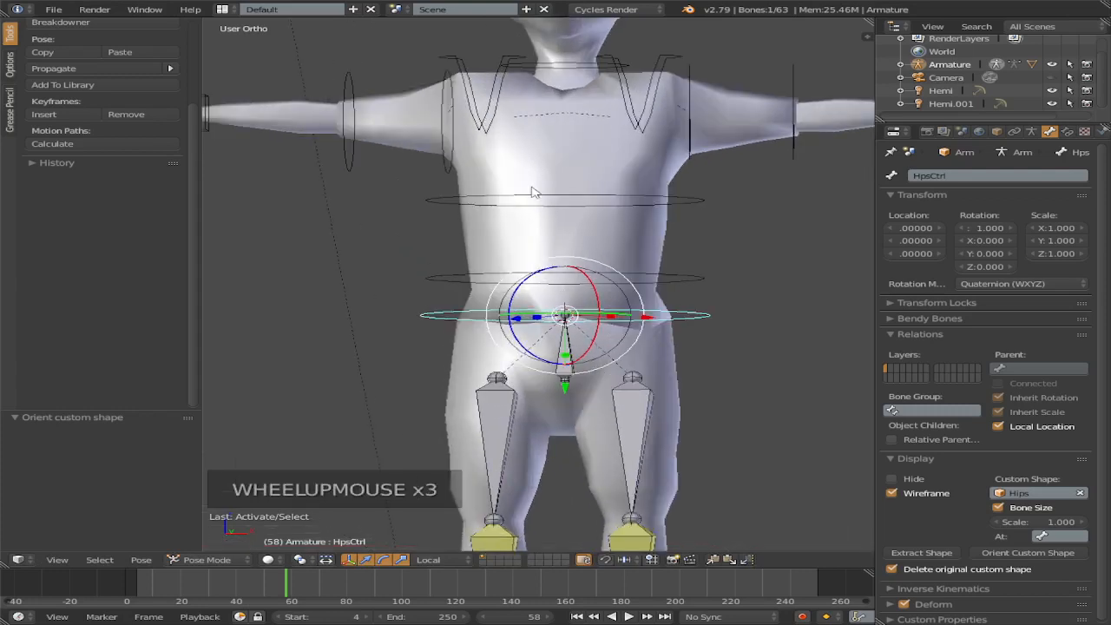
right_click(675, 269)
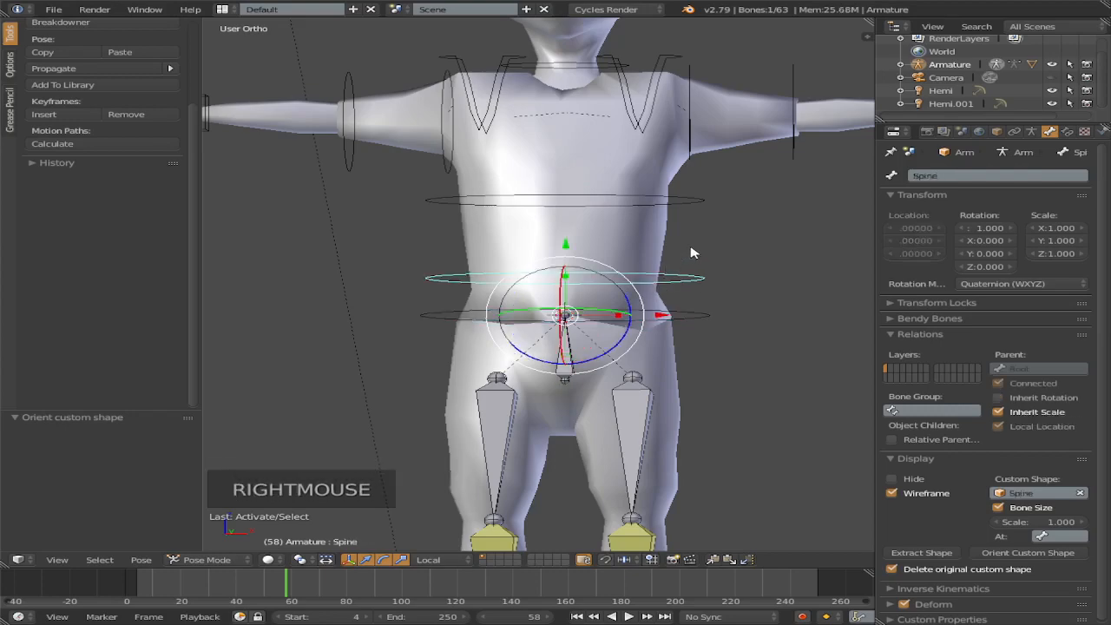
key("r")
key("r")
right_click(617, 179)
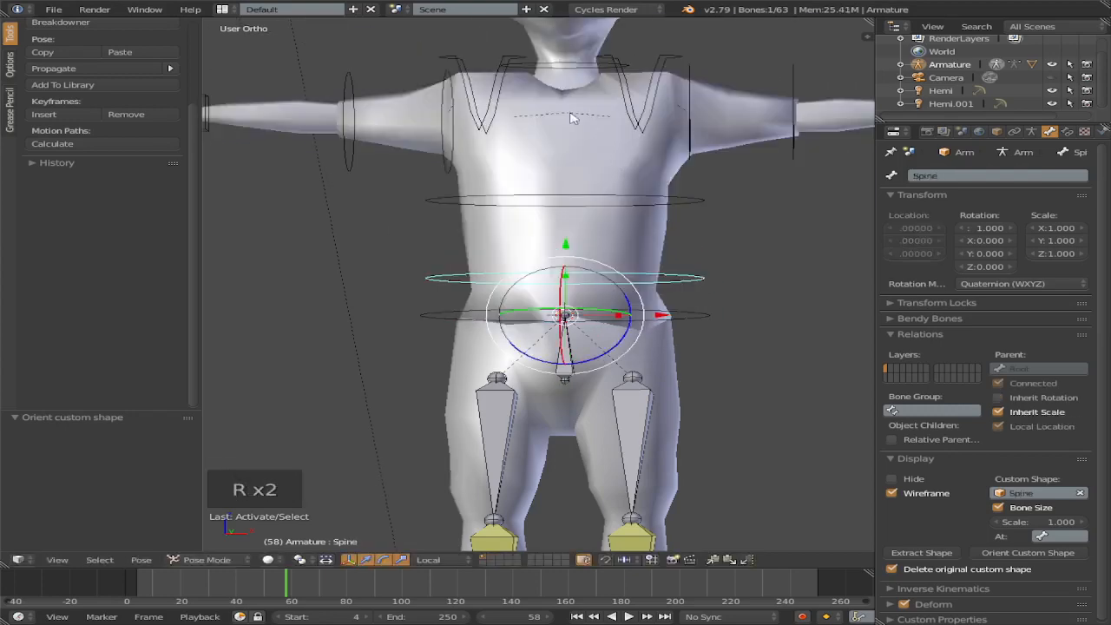
Step: Turn off Inherit Rotation for the Head bone
scroll(571, 118, "down", 1)
right_click(571, 47)
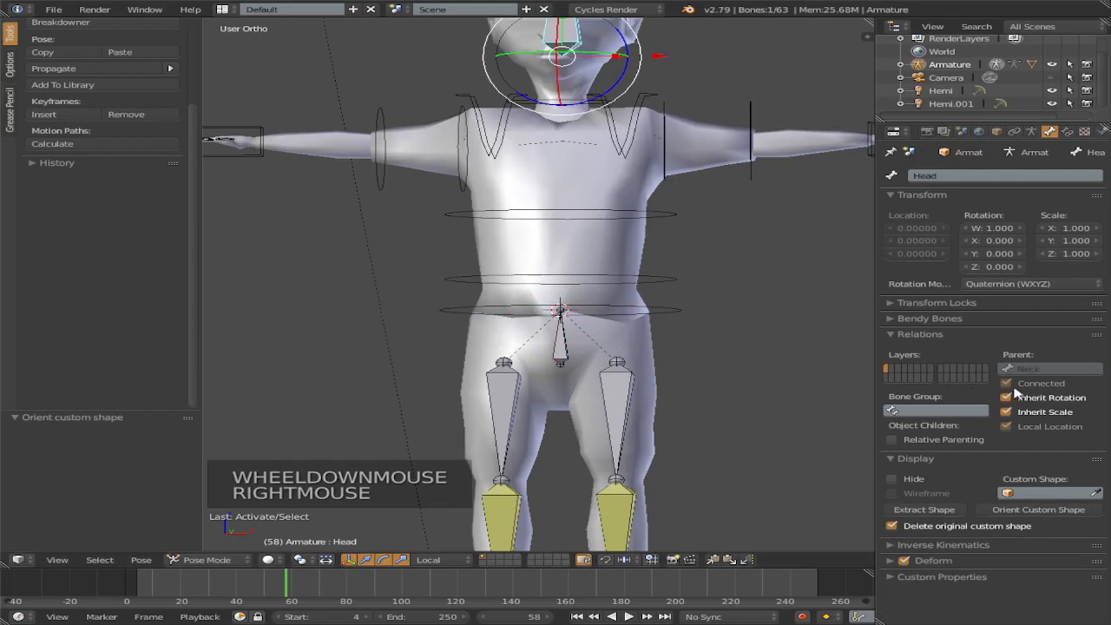
left_click(1023, 398)
scroll(632, 29, "down", 2)
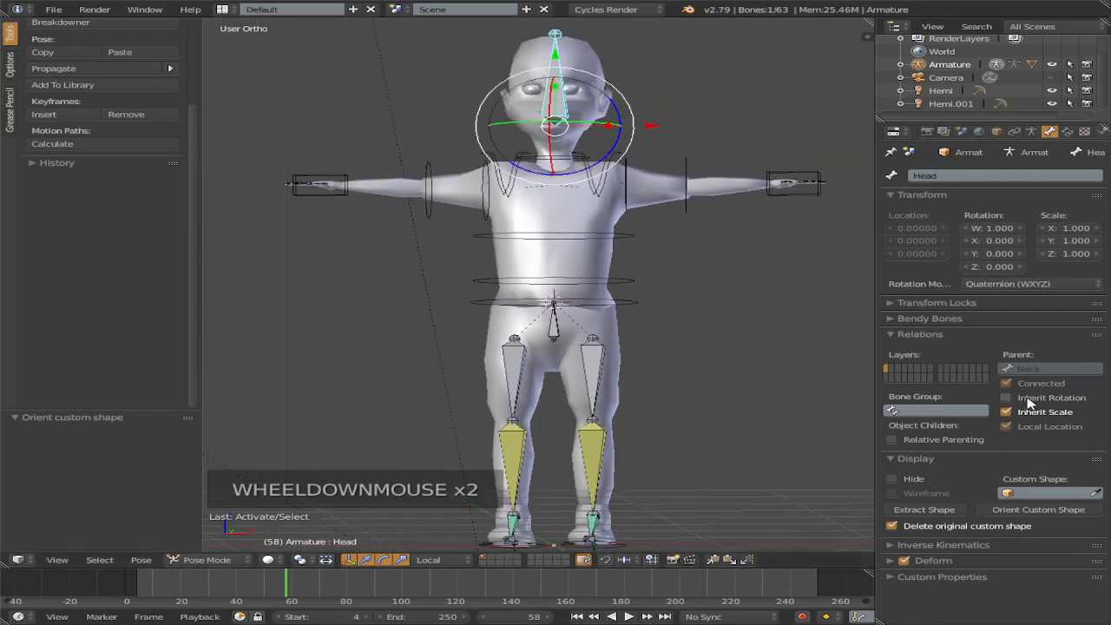
Step: Test-rotate the Spine 2 bone and the Spine bone to check the head's behaviour, cancelling each rotation
right_click(610, 252)
right_click(610, 251)
key("r")
key("r")
key("r")
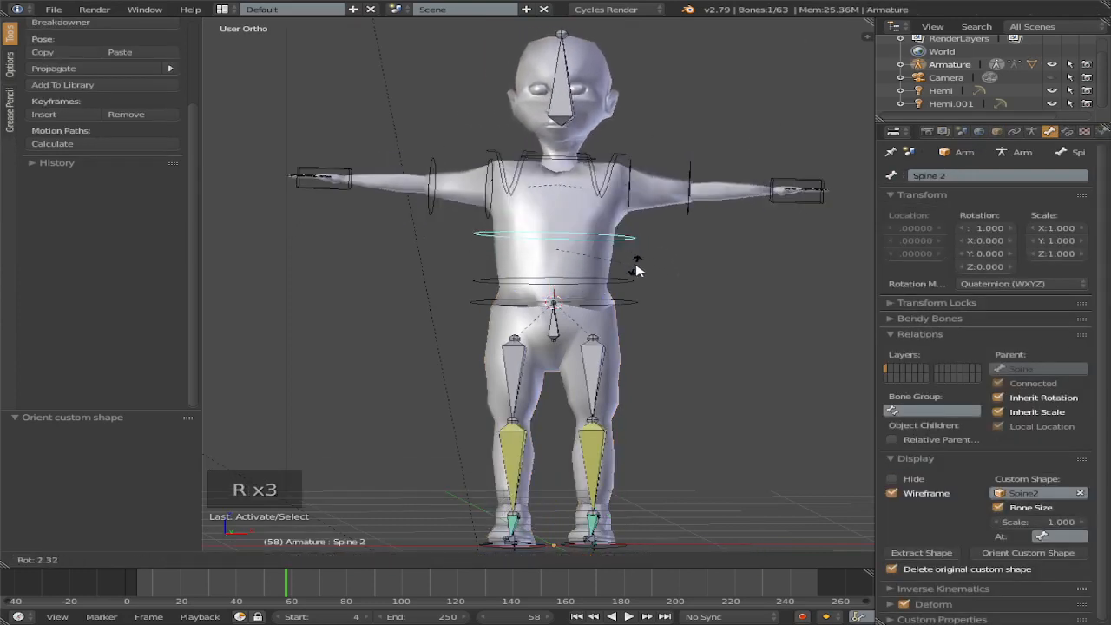
right_click(621, 276)
key("r")
key("r")
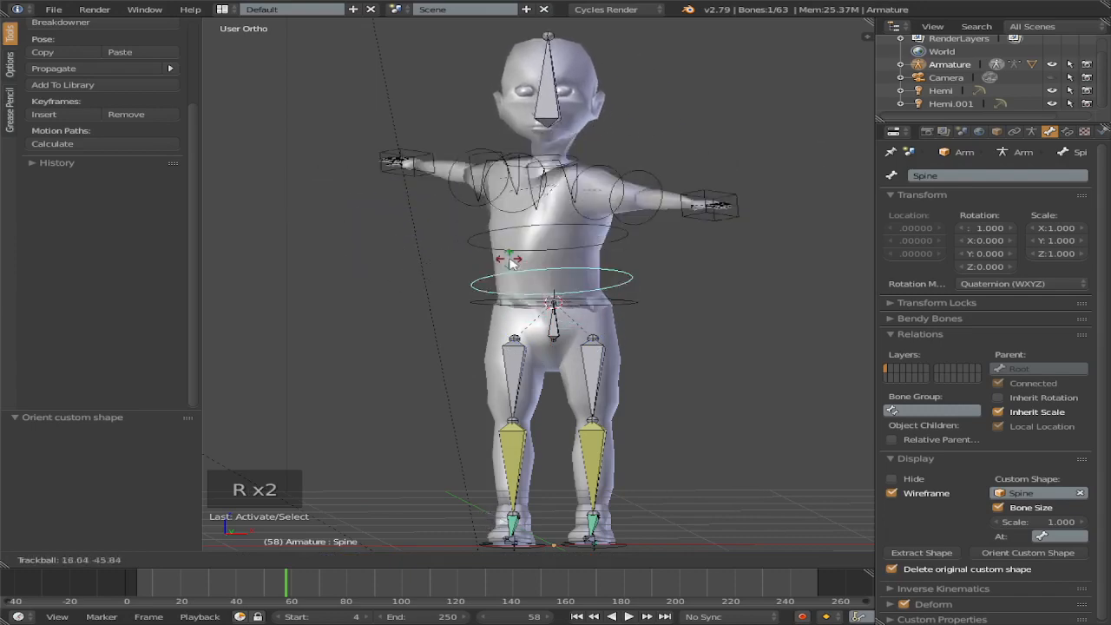
right_click(602, 227)
Step: Rotate the Spine 2 bone with the trackball to check the upper body and arms, and cancel the rotation
right_click(578, 238)
key("r")
key("r")
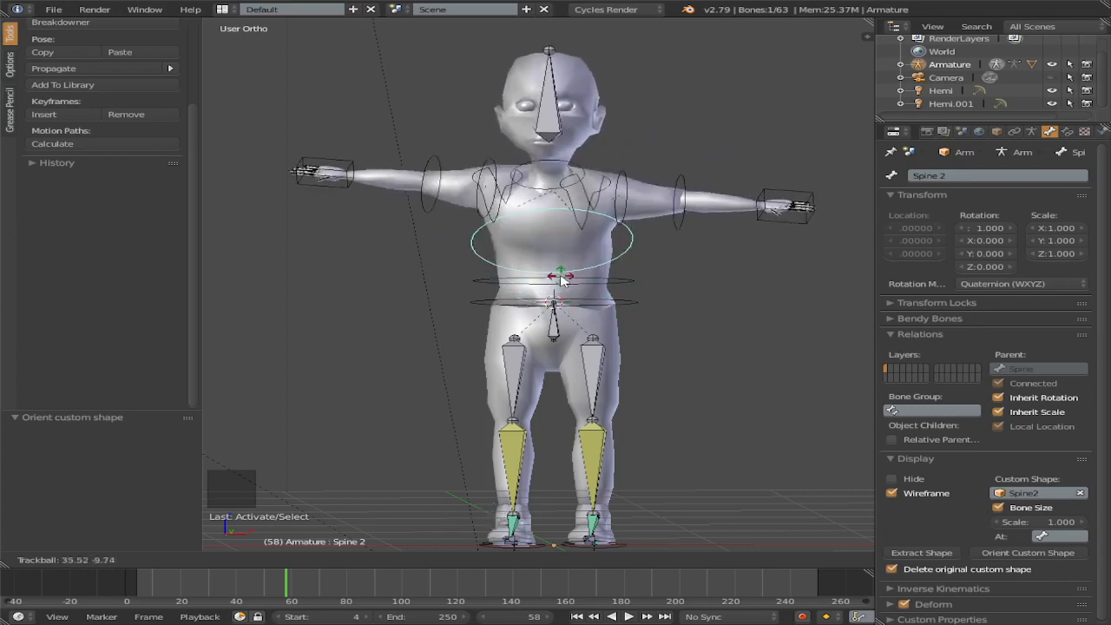
key("Escape")
scroll(551, 234, "up", 1)
scroll(551, 235, "down", 1)
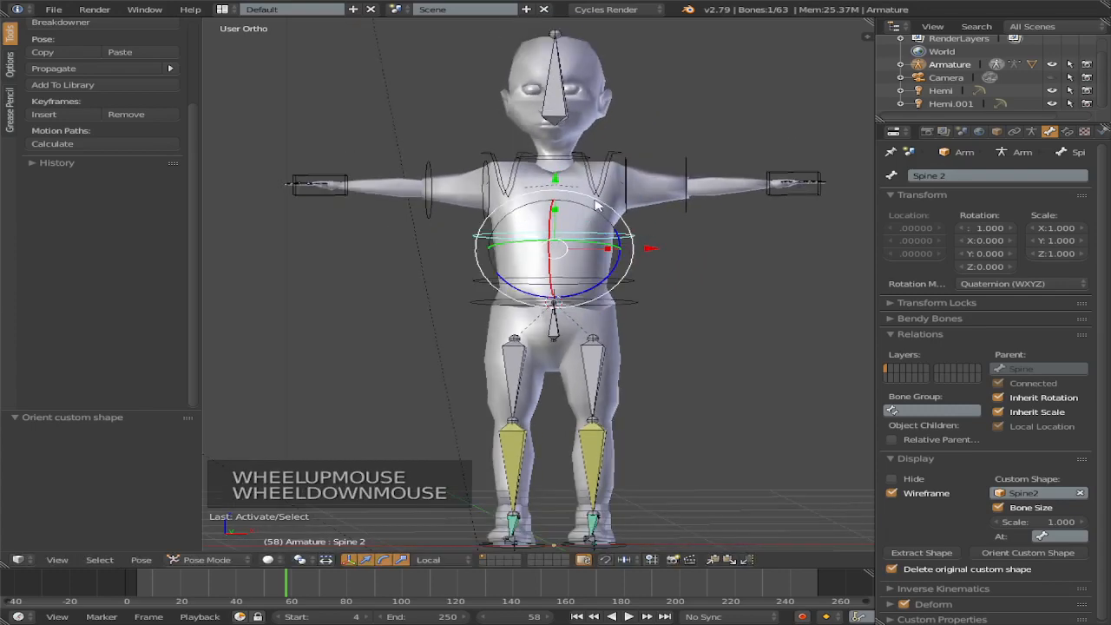
Step: Turn off Inherit Rotation for the UpArm.L bone
middle_click_drag(551, 234, 660, 245)
scroll(583, 236, "up", 2)
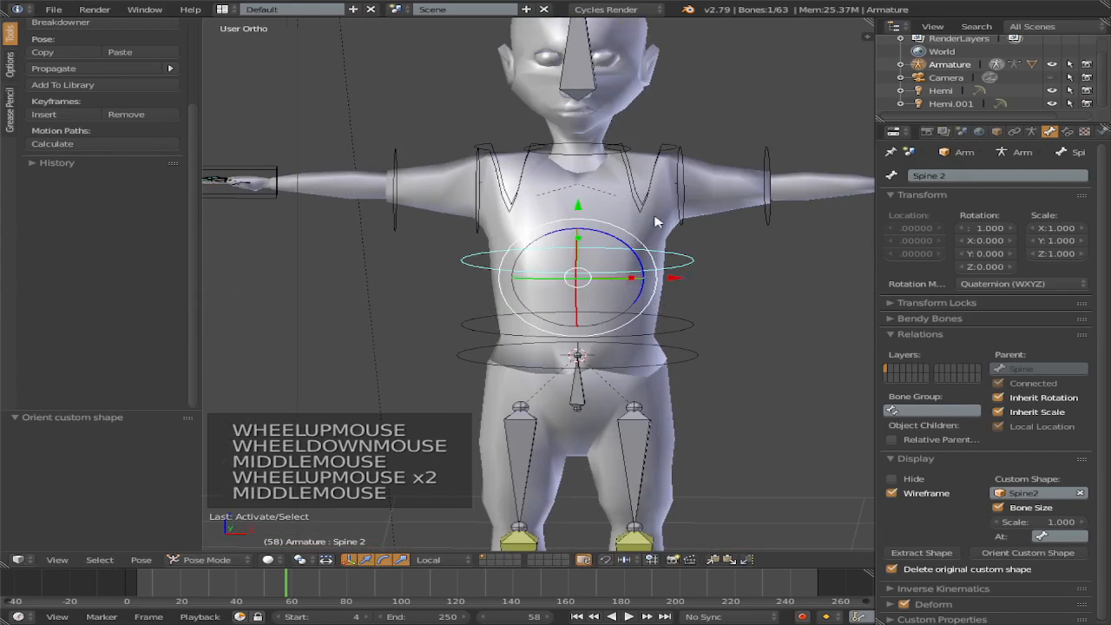
right_click(685, 199)
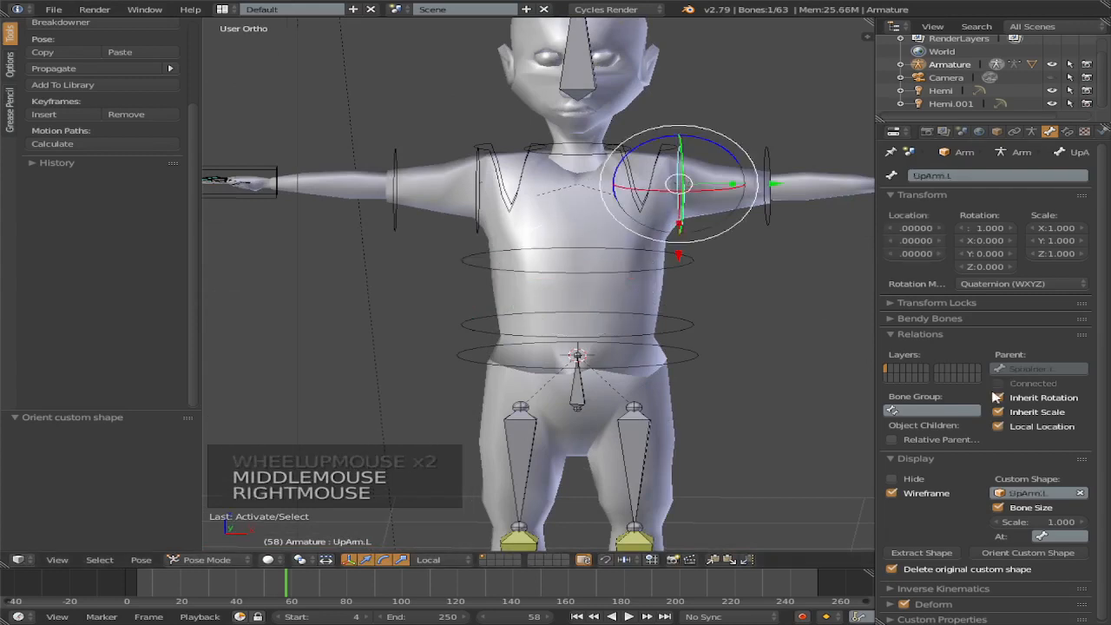
left_click(998, 398)
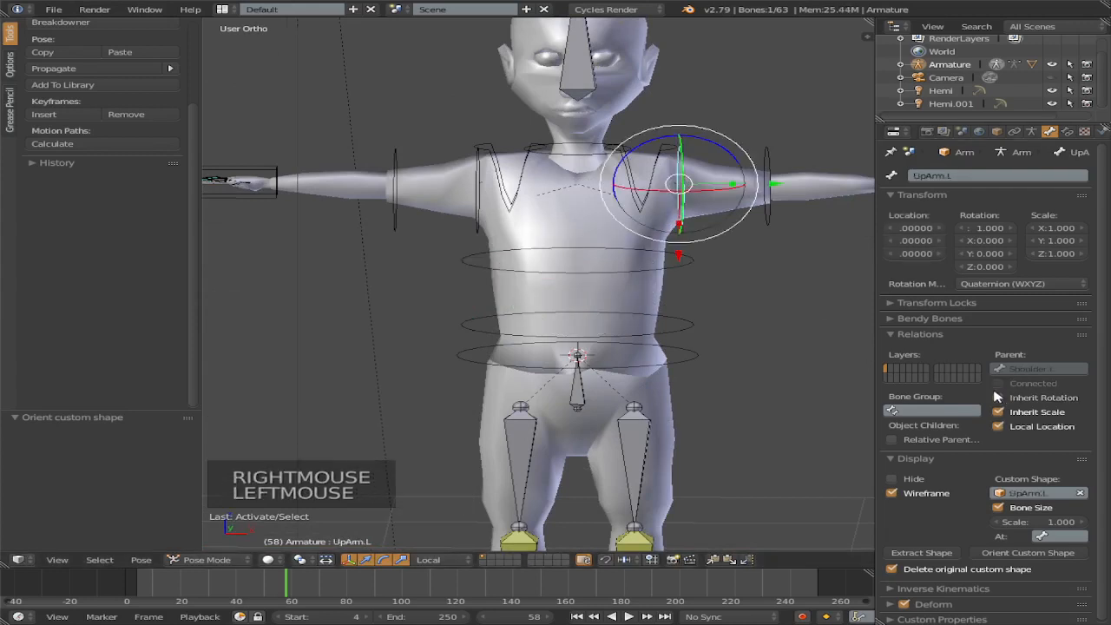
Step: Turn off Inherit Rotation for the UpArm.R bone
right_click(492, 198)
left_click(1014, 392)
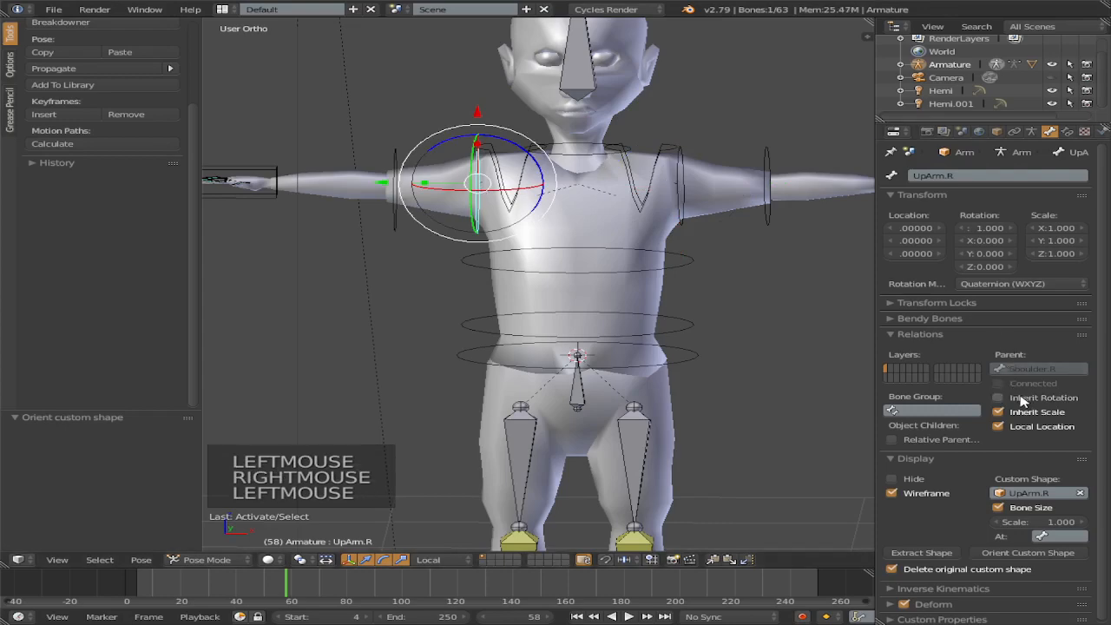
Step: Test-rotate the Spine 2 bone to check how the head and both arms behave, and cancel the rotation
right_click(631, 267)
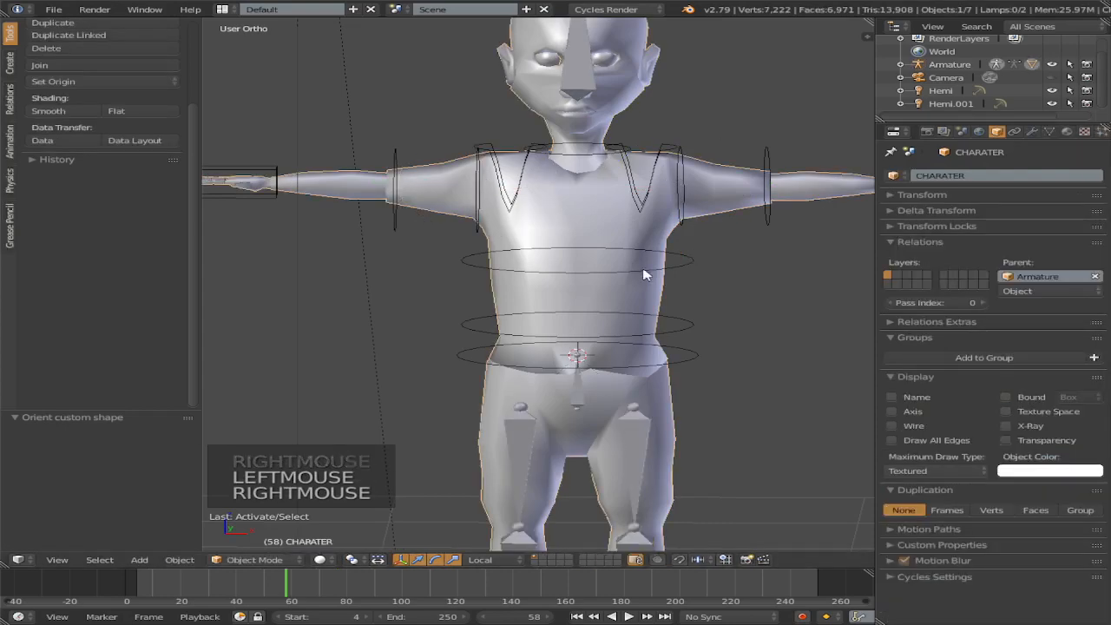
right_click(631, 268)
key("r")
key("r")
key("r")
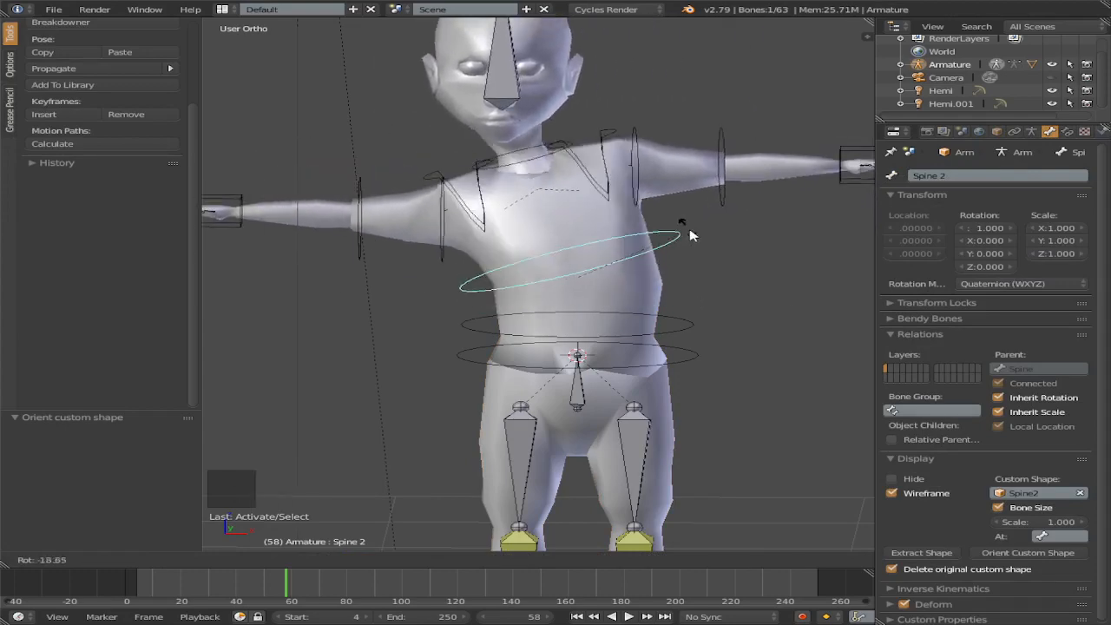
key("Escape")
scroll(531, 354, "down", 3)
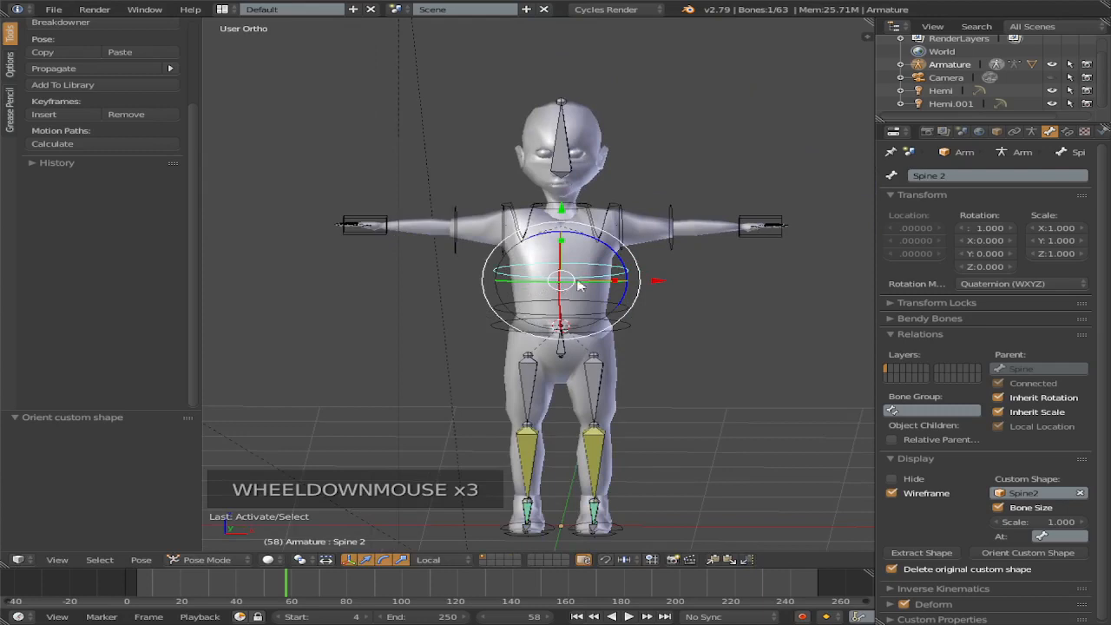
Step: Save the project file
key("ctrl+s")
scroll(612, 232, "up", 1)
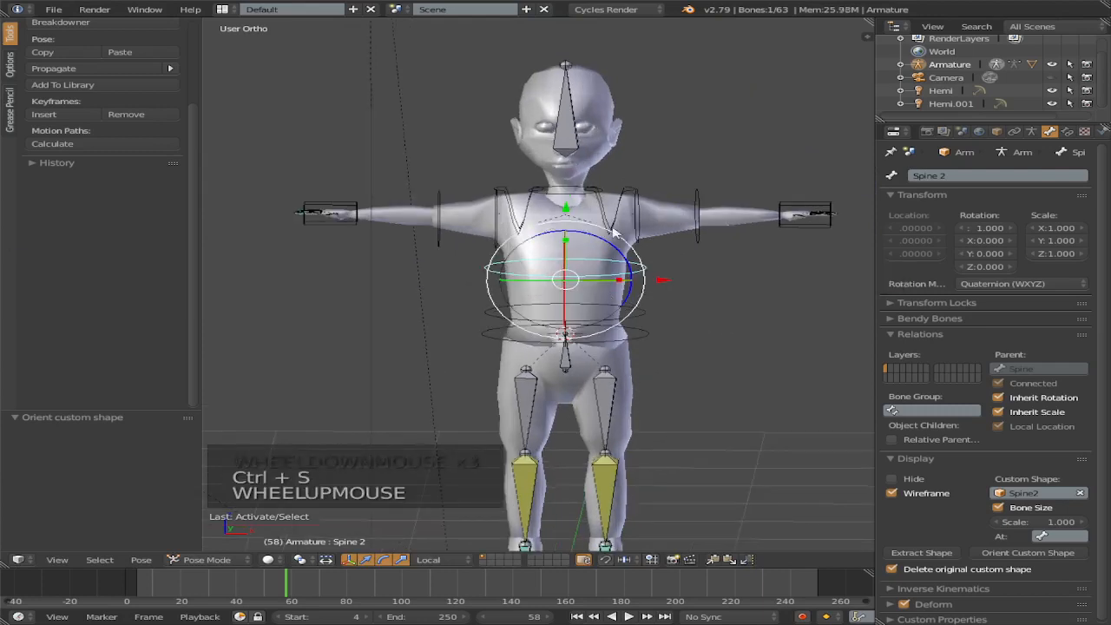
scroll(614, 233, "up", 1)
middle_click_drag(595, 101, 579, 167, "shift")
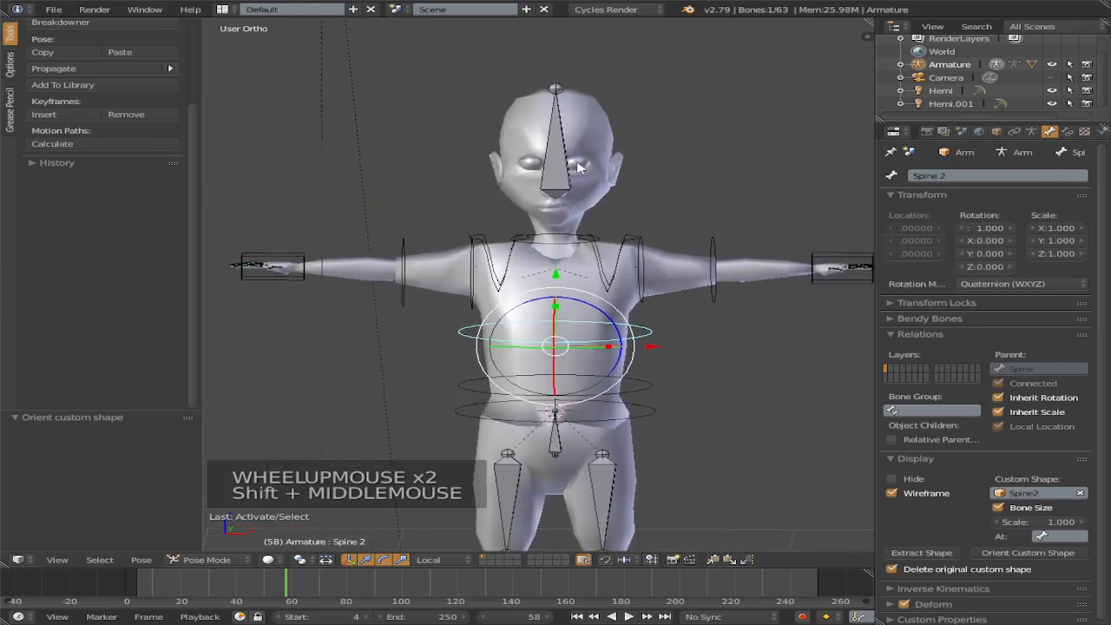
scroll(579, 167, "up", 1)
scroll(483, 126, "down", 4)
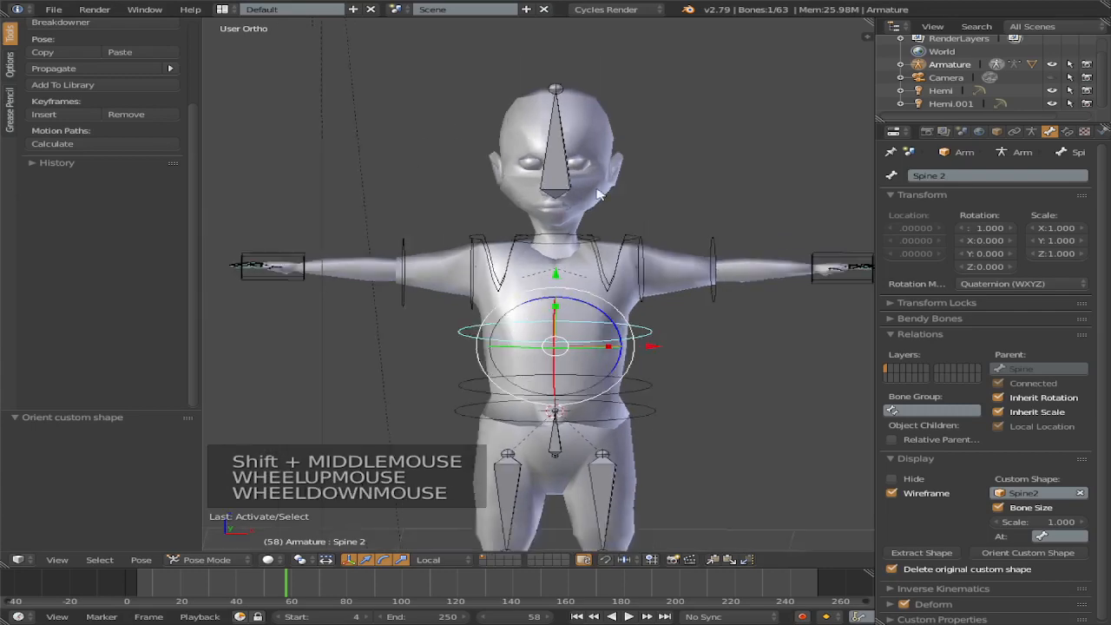
scroll(536, 221, "up", 1)
Step: Switch the armature from Pose Mode to Object Mode and make it the selected object
right_click(540, 201)
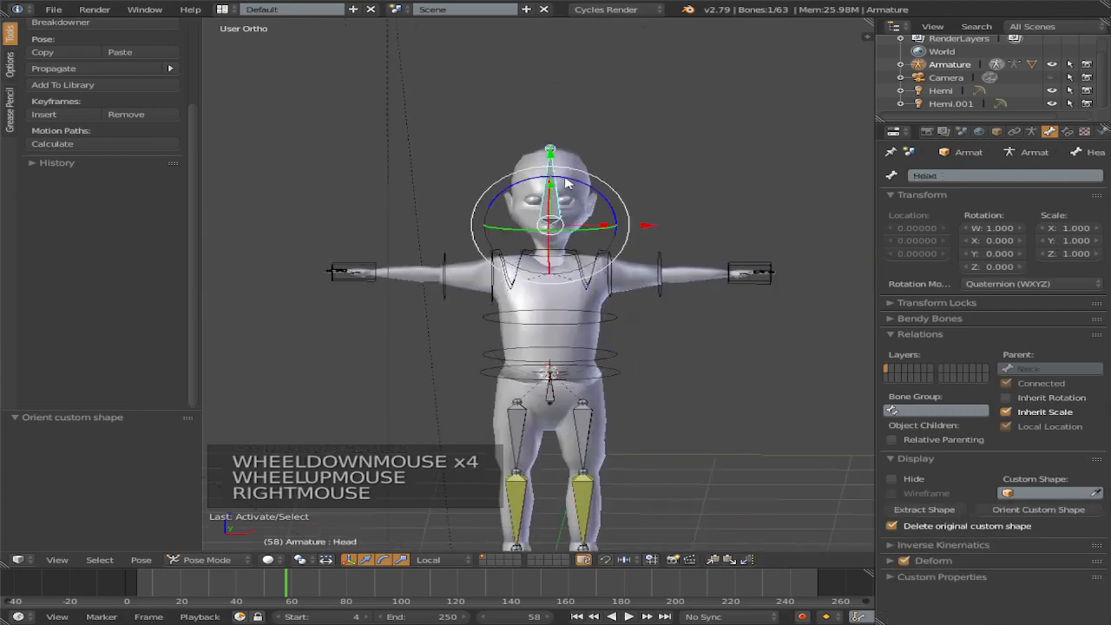
scroll(589, 198, "up", 2)
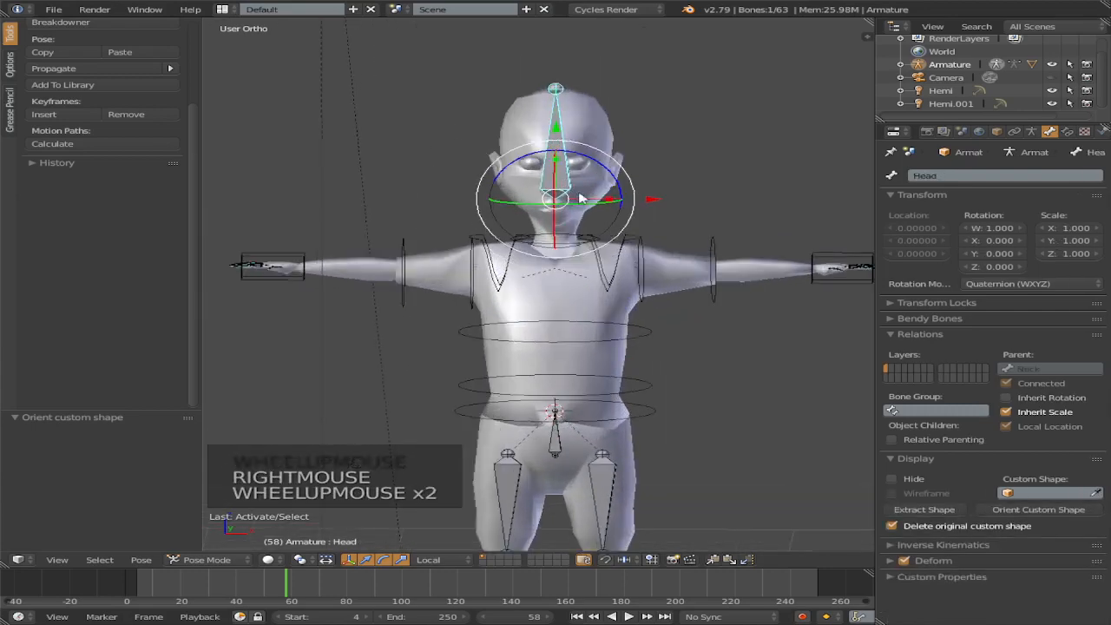
left_click(208, 559)
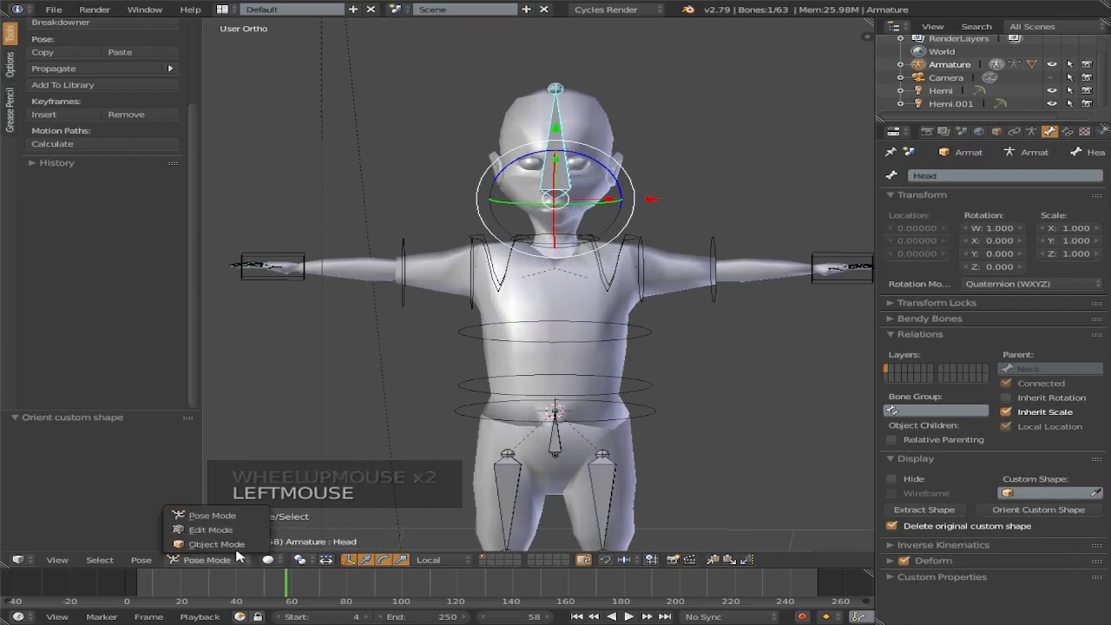
left_click(236, 545)
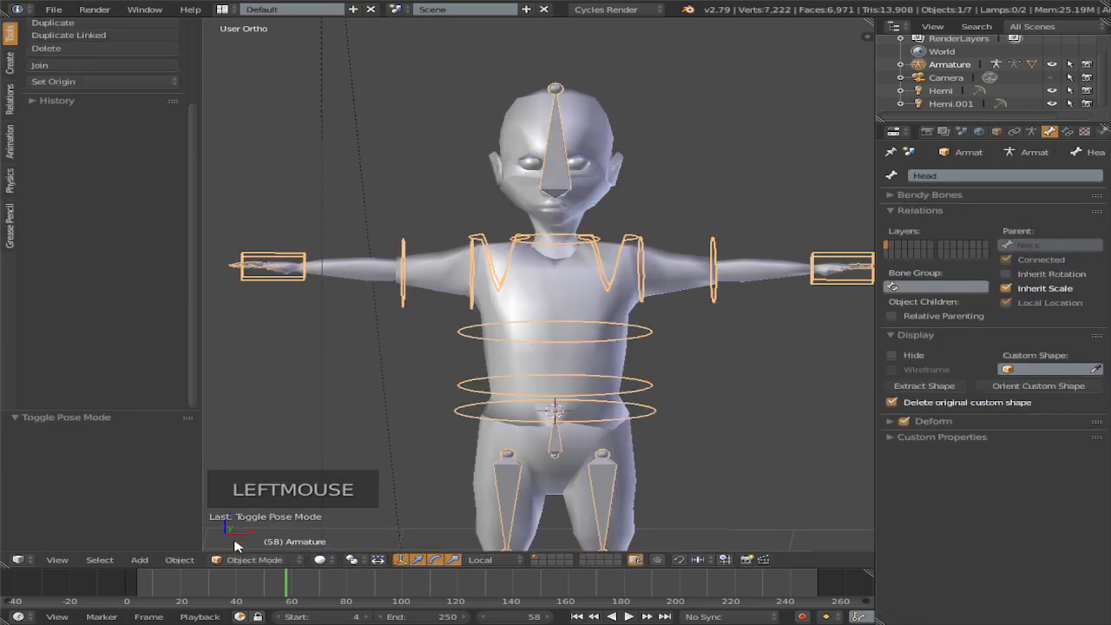
right_click(559, 163)
right_click(561, 161)
right_click(560, 160)
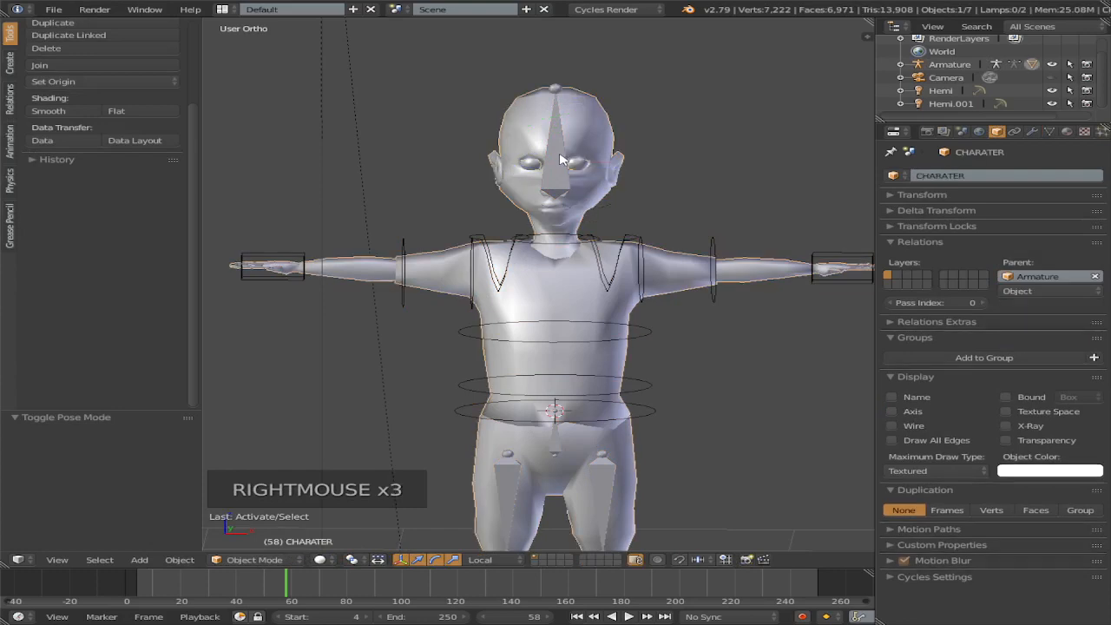
right_click(561, 165)
right_click(561, 178)
scroll(560, 184, "up", 2)
middle_click_drag(560, 193, 541, 247, "shift")
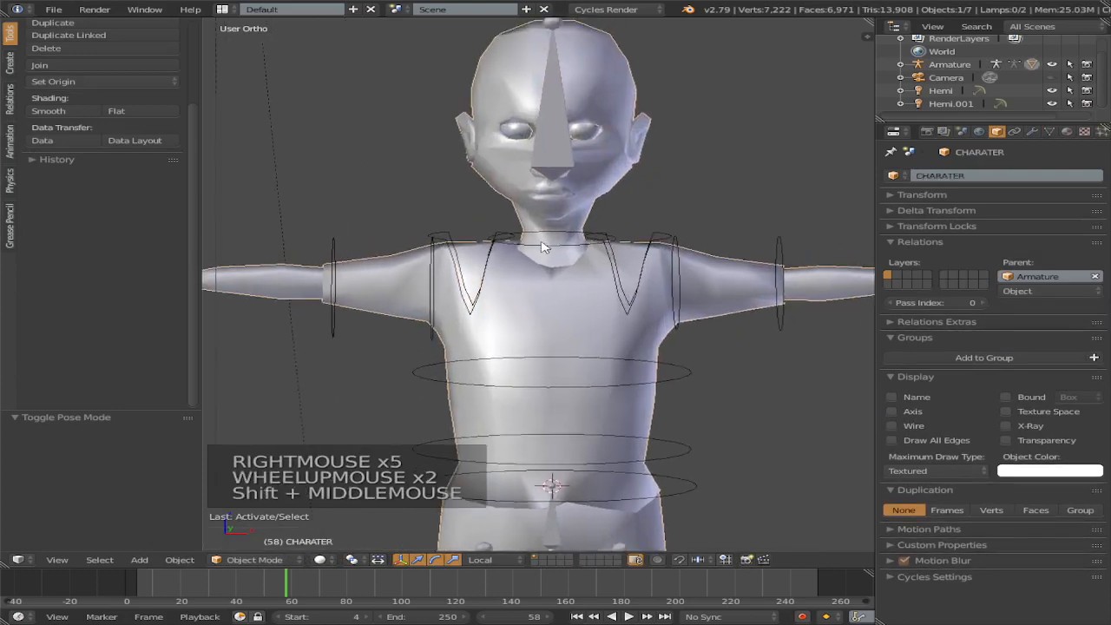
right_click(551, 172)
right_click(544, 143)
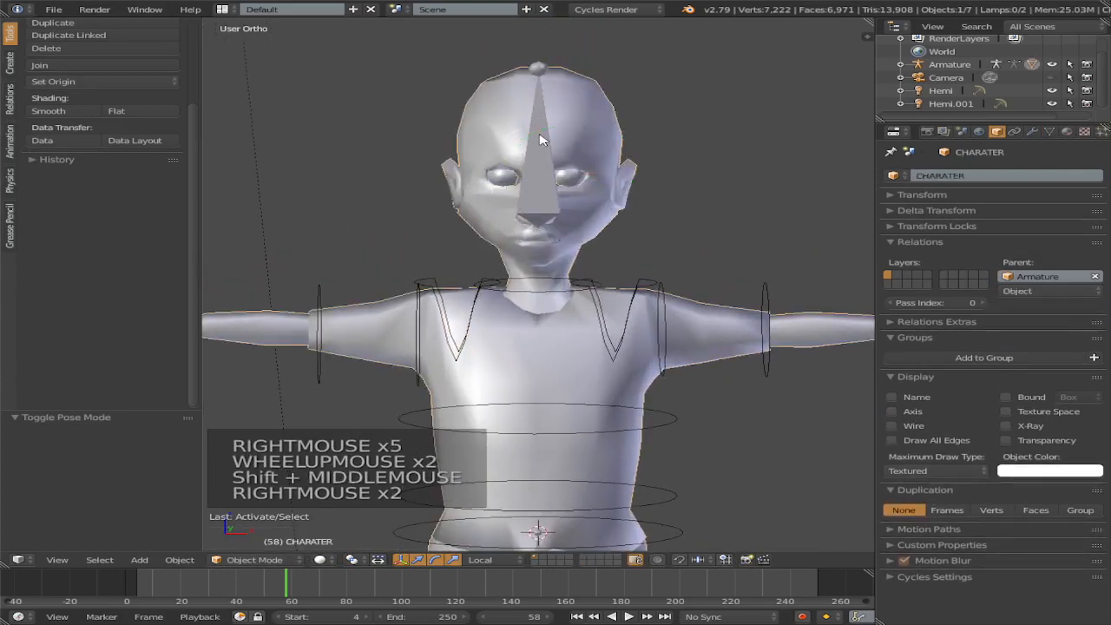
right_click(546, 209)
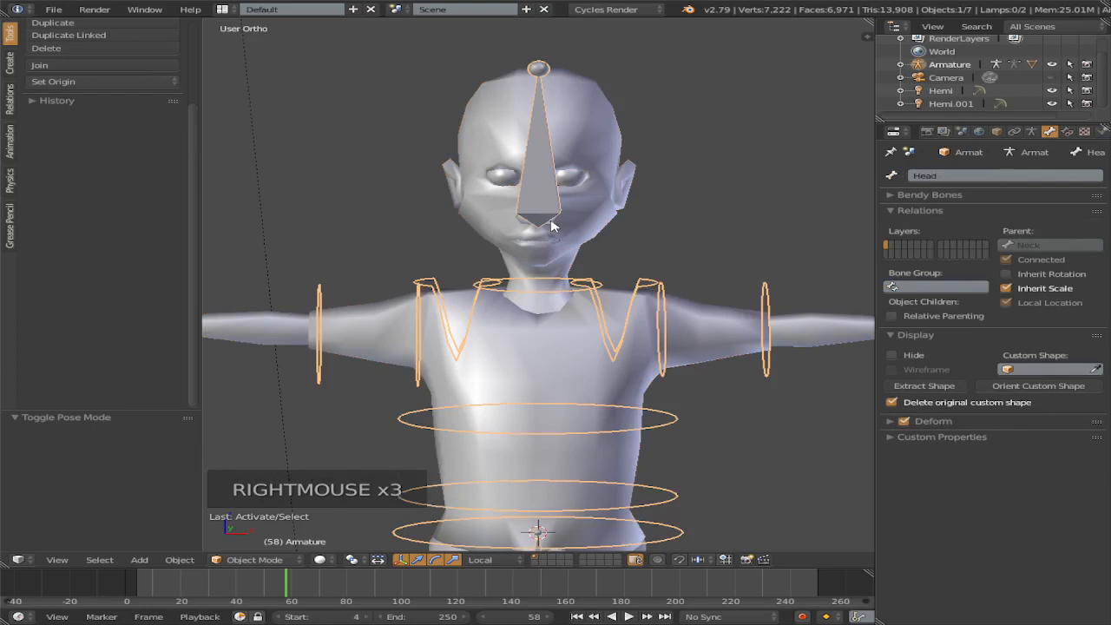
Step: Snap the 3D cursor to the joint between the Neck and Head bones in Edit Mode, and return to Object Mode
key("shift+a")
mouse_move(553, 223)
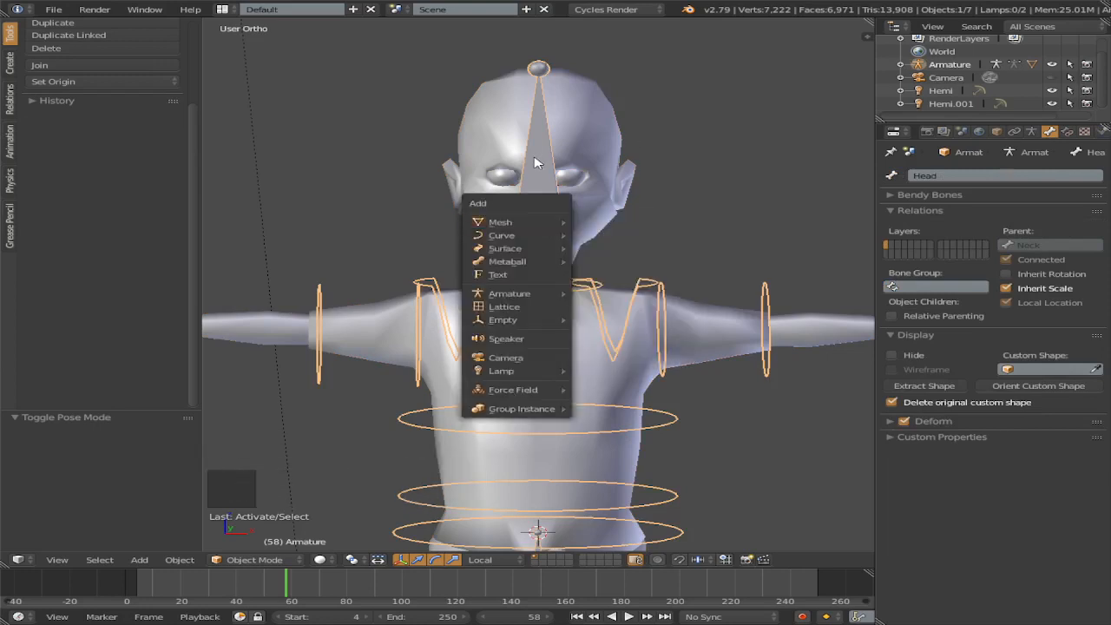
key("Tab")
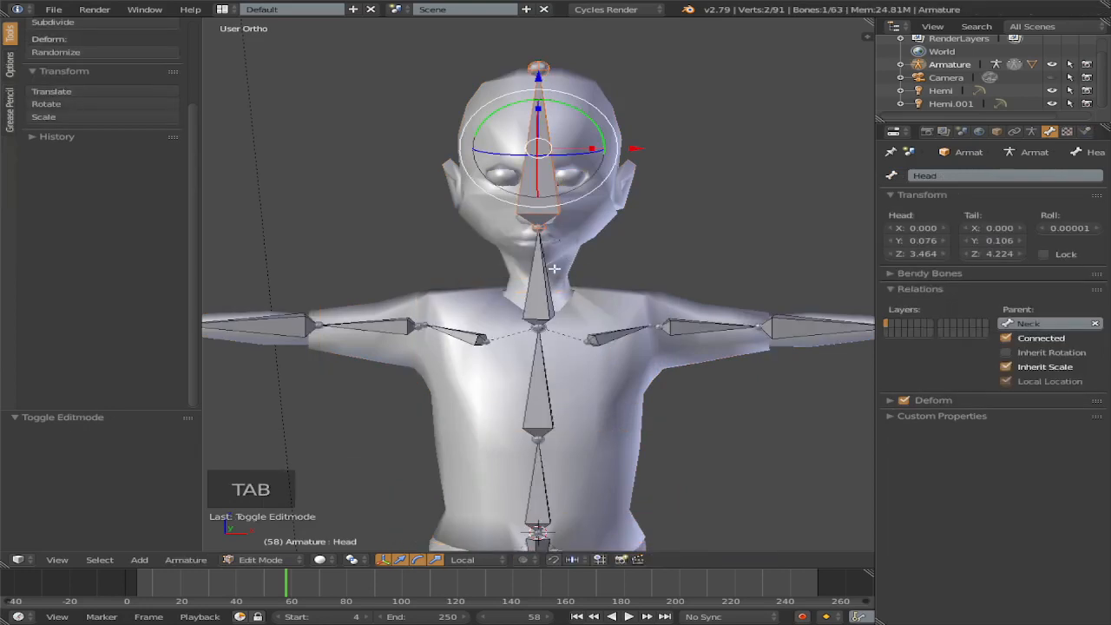
right_click(541, 231)
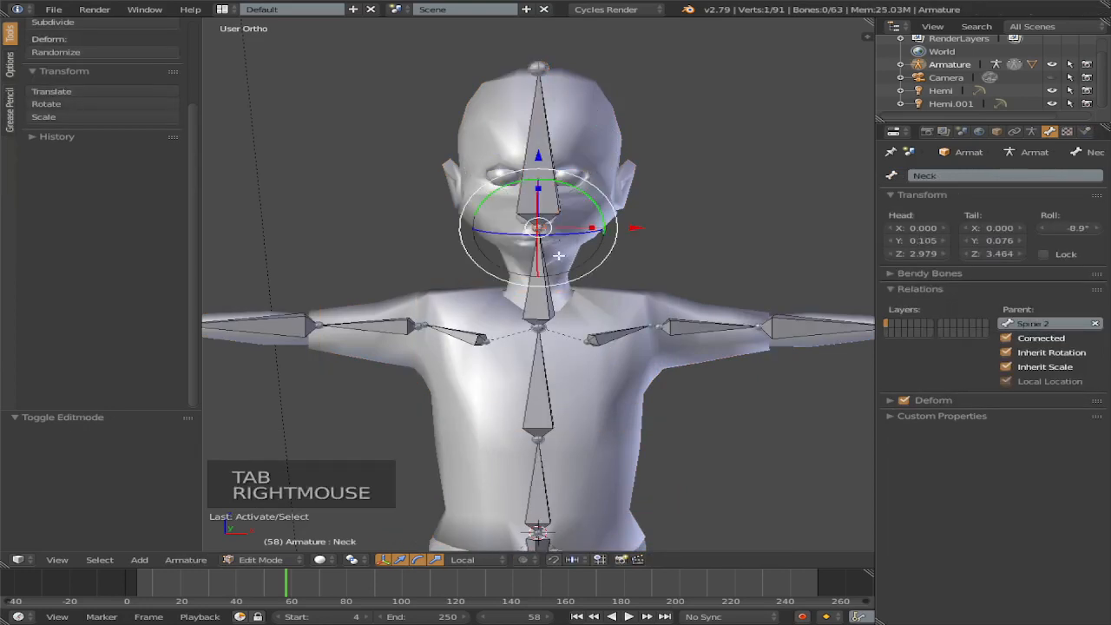
key("shift+s")
left_click(559, 256)
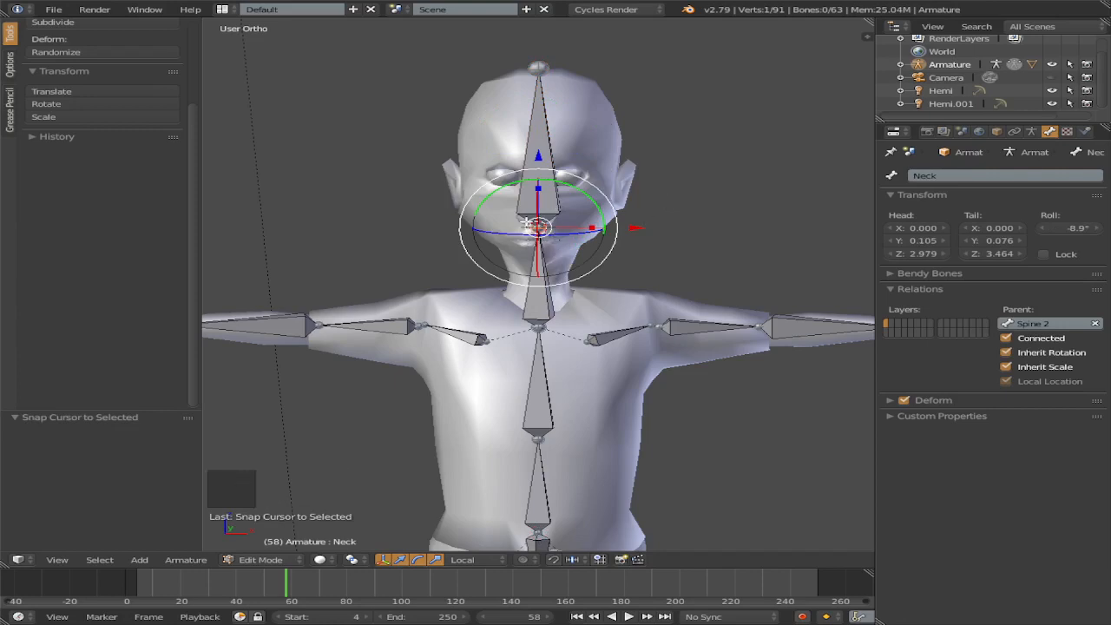
key("Tab")
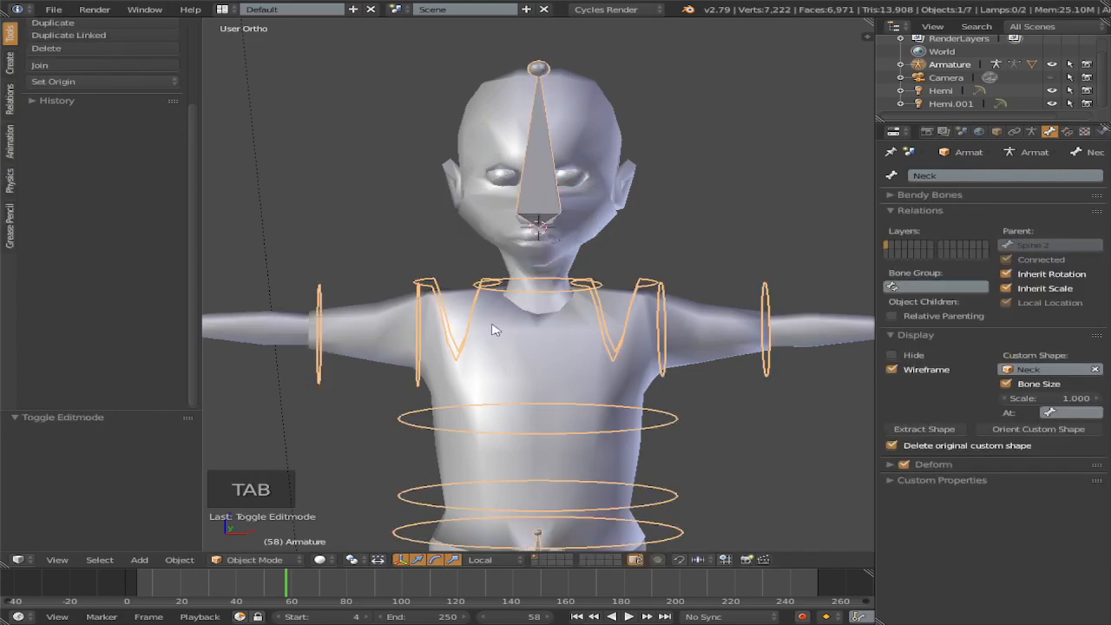
Step: Add a cube at the 3D cursor and scale it down to about 0.295
key("shift+a")
mouse_move(496, 317)
left_click(542, 339)
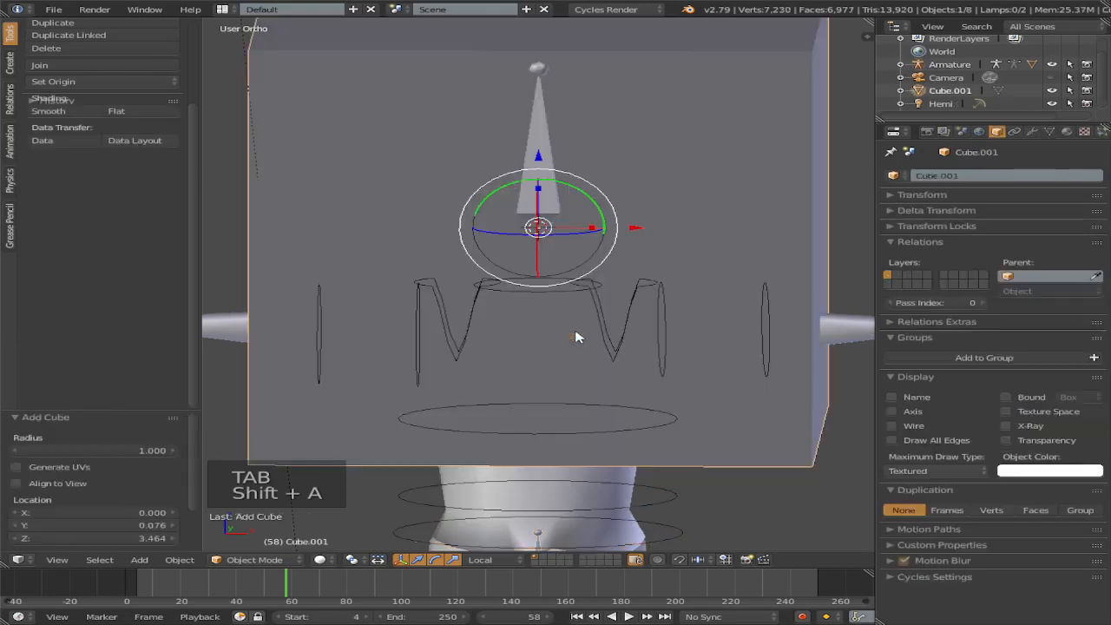
key("s")
left_click(602, 290)
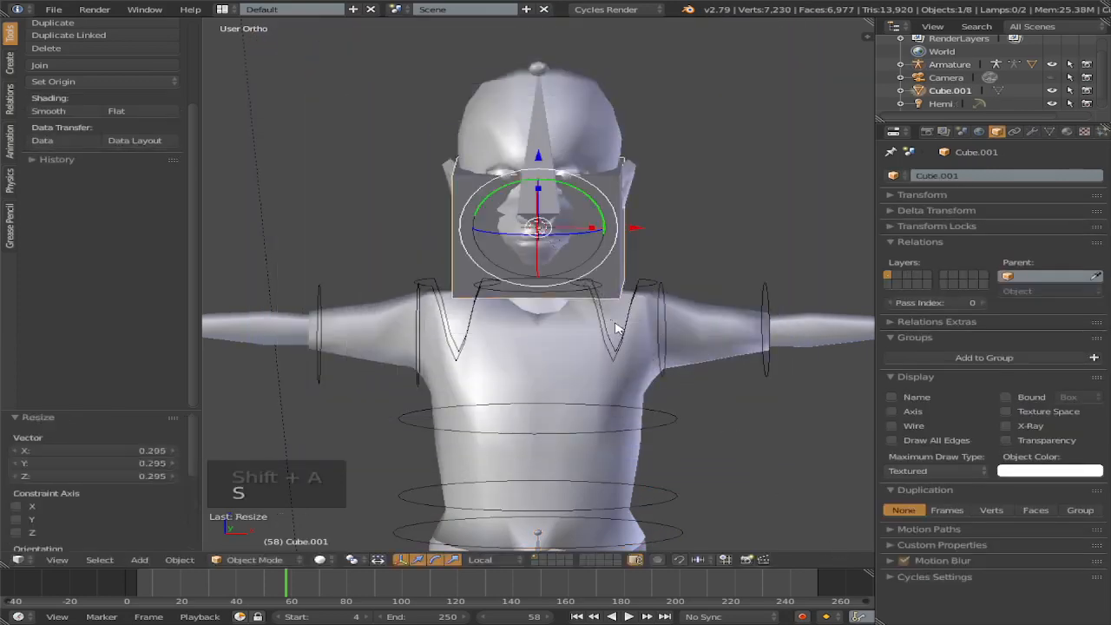
Step: Raise the cube's mesh along Z in Edit Mode and scale it up so that it encloses the character's head
key("Tab")
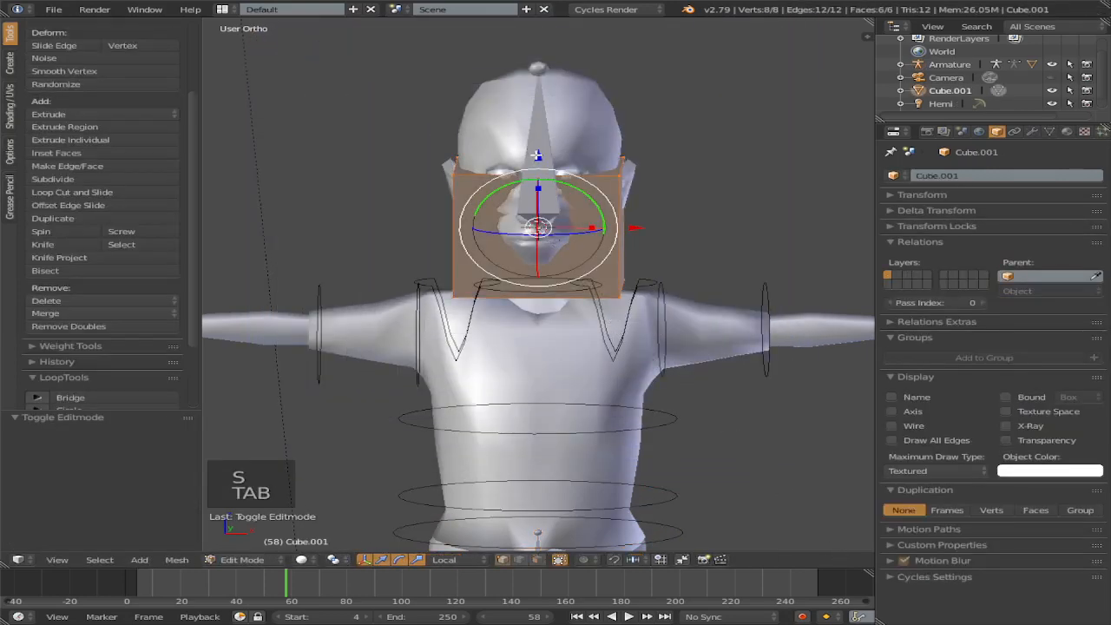
left_click_drag(537, 151, 538, 101)
key("s")
key("s")
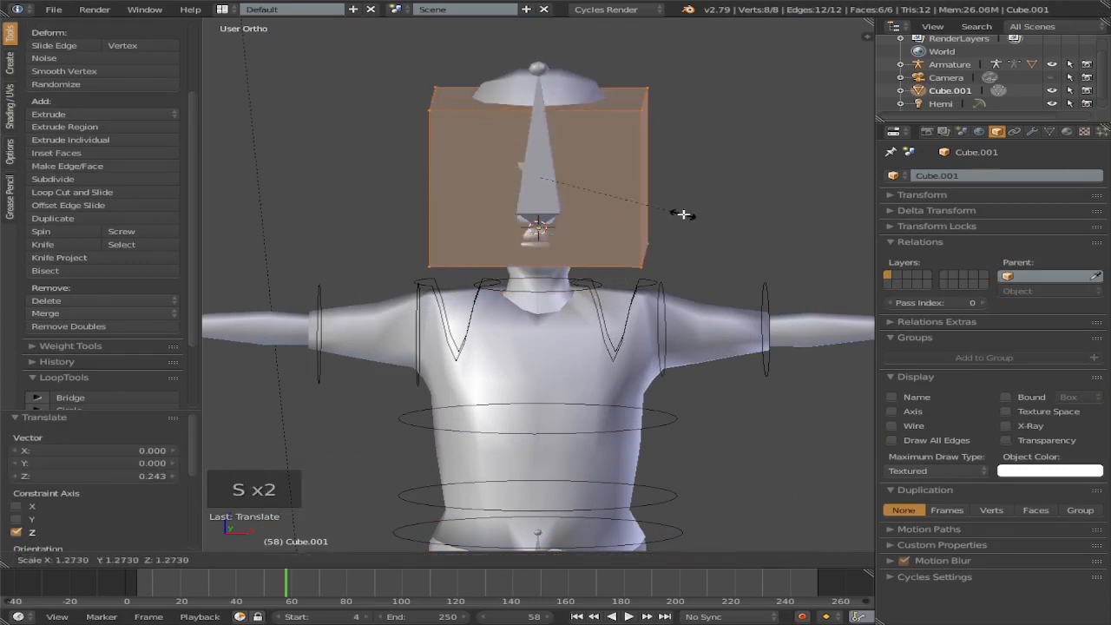
left_click(671, 197)
left_click_drag(539, 103, 539, 83)
key("s")
key("s")
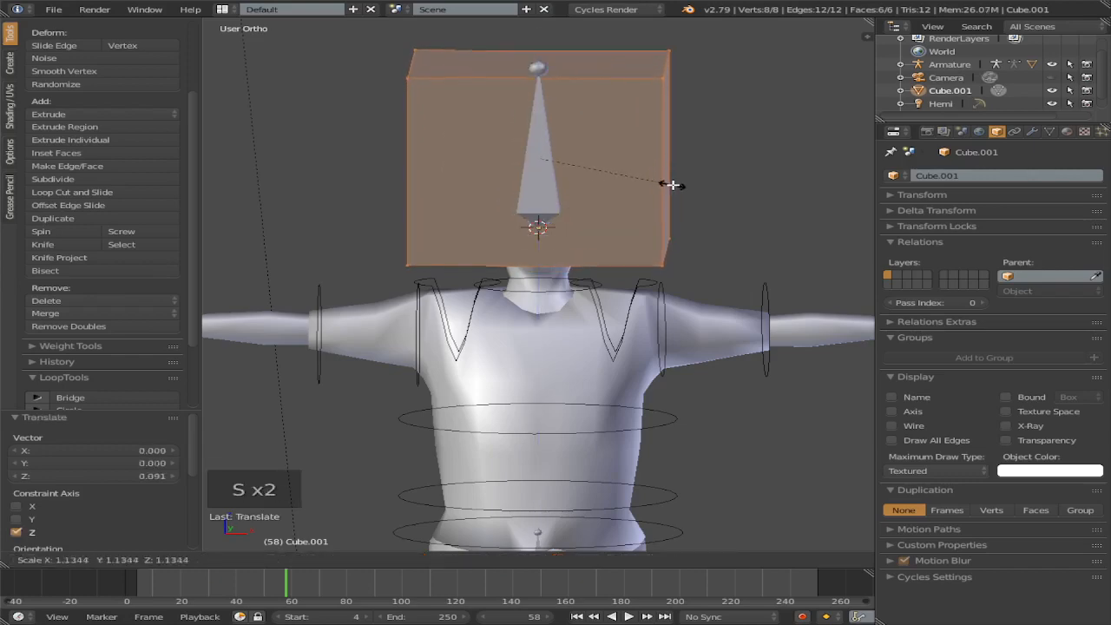
left_click(660, 183)
middle_click_drag(564, 243, 571, 243)
scroll(569, 243, "down", 1)
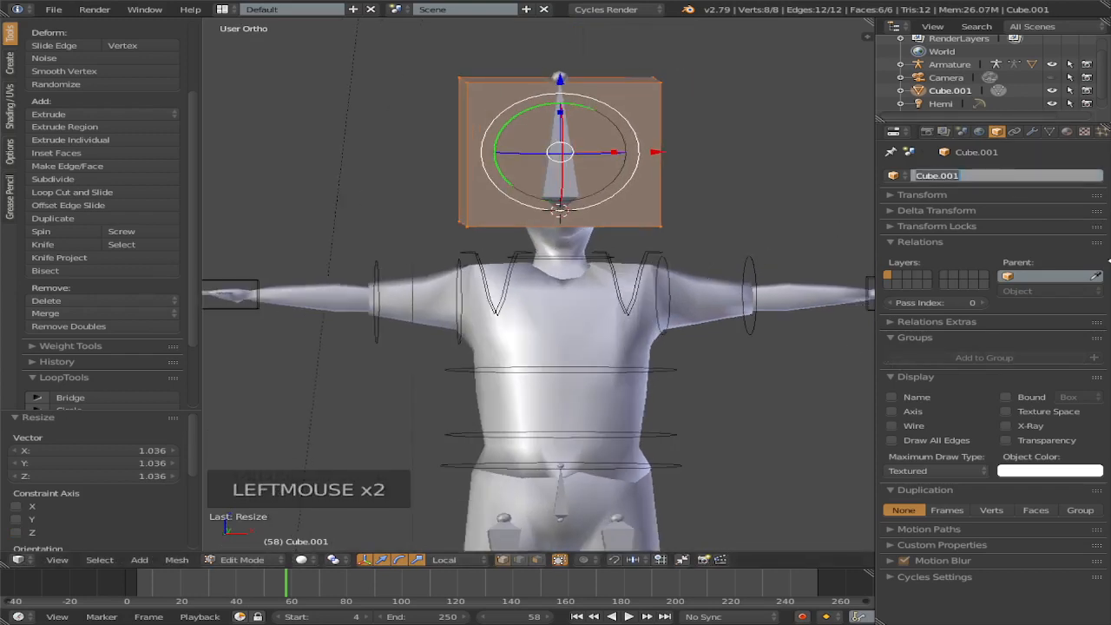
Step: Rename the cube object Heand and leave Edit Mode
type("Heand")
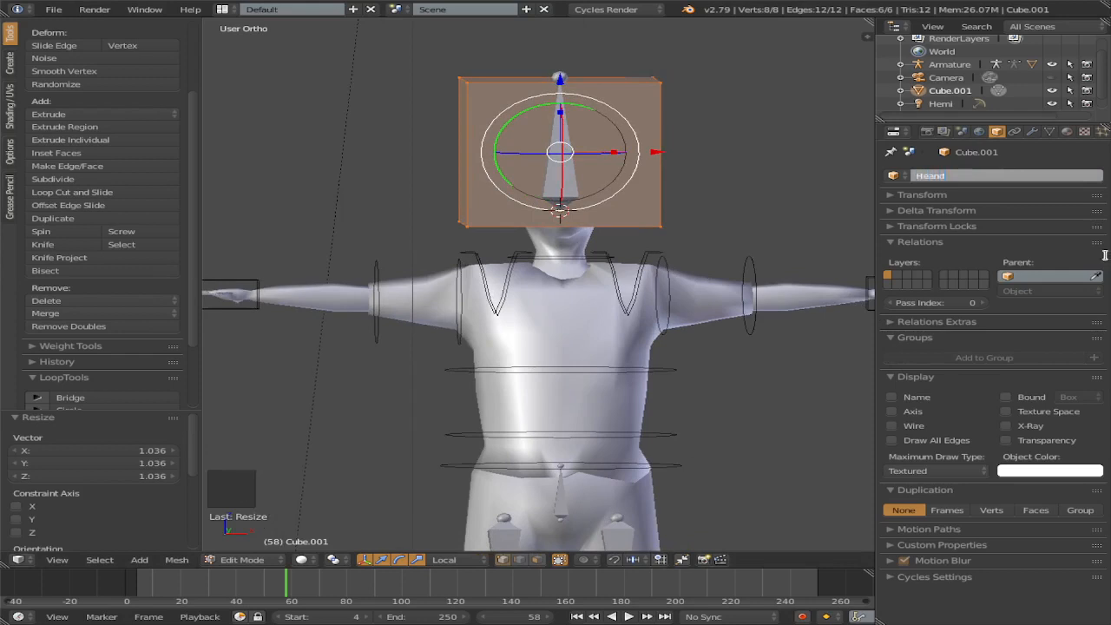
key("Return")
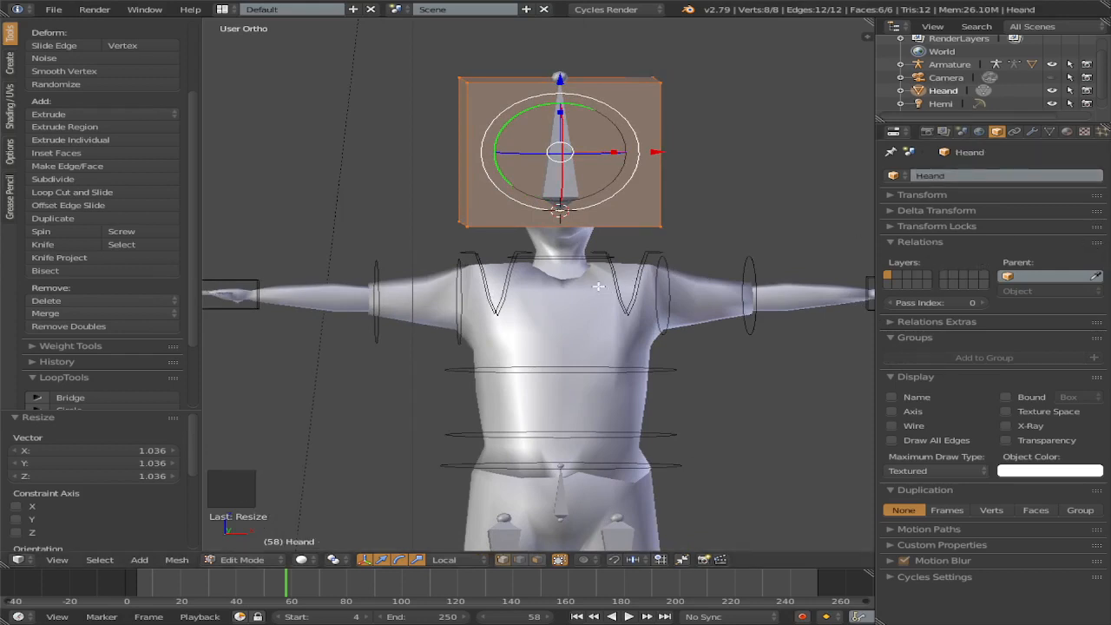
key("Tab")
Step: Select the armature, switch it to Pose Mode and select the Head bone
right_click(570, 191)
right_click(570, 189)
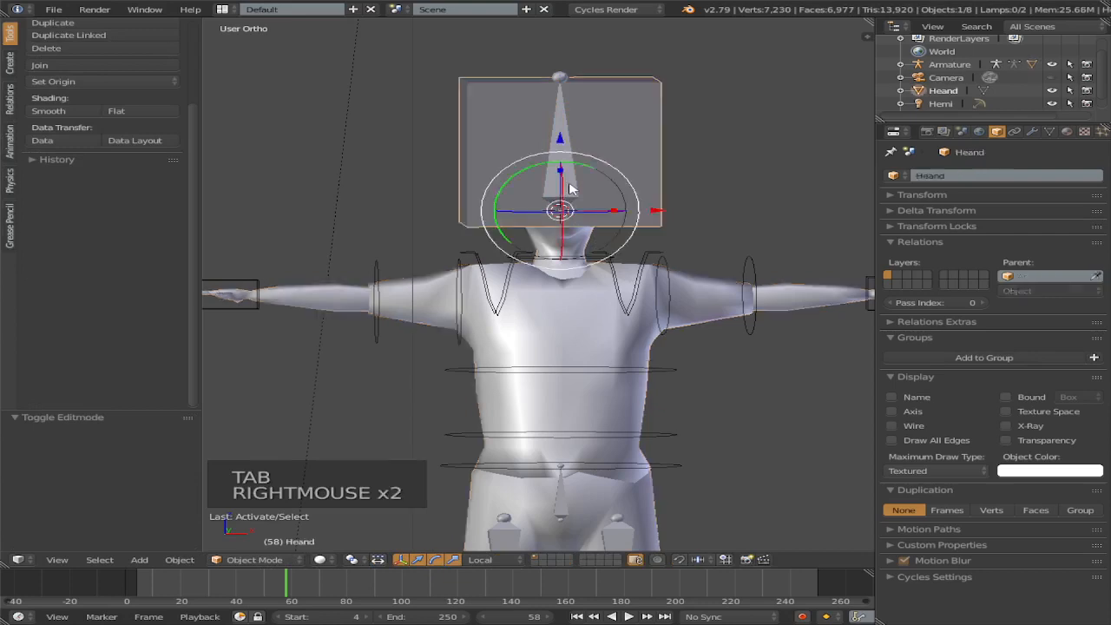
right_click(570, 191)
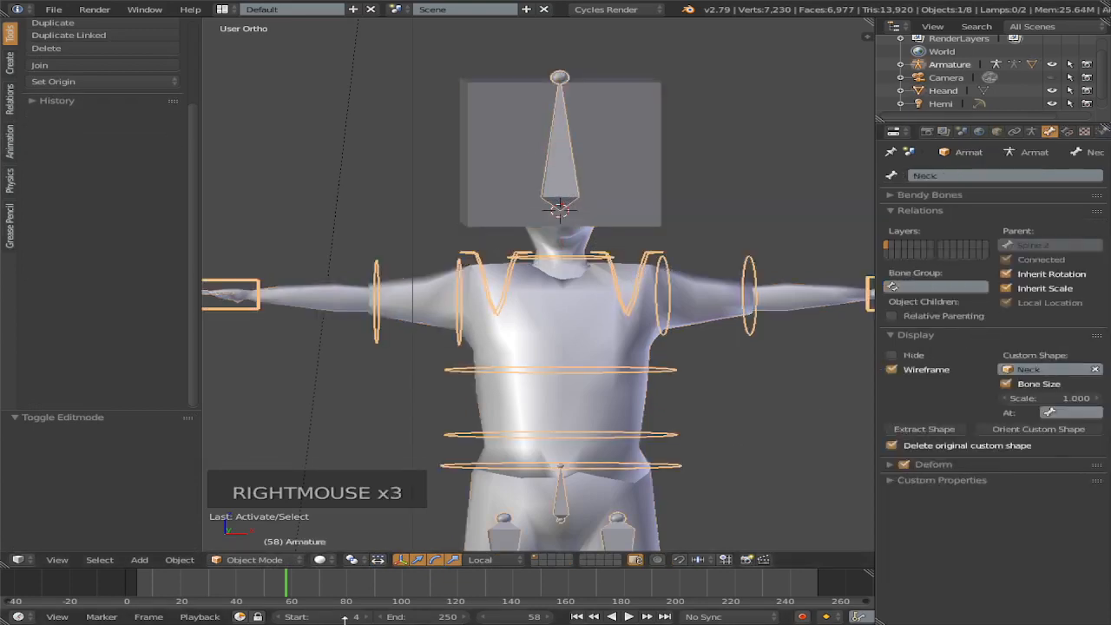
left_click(254, 559)
left_click(252, 543)
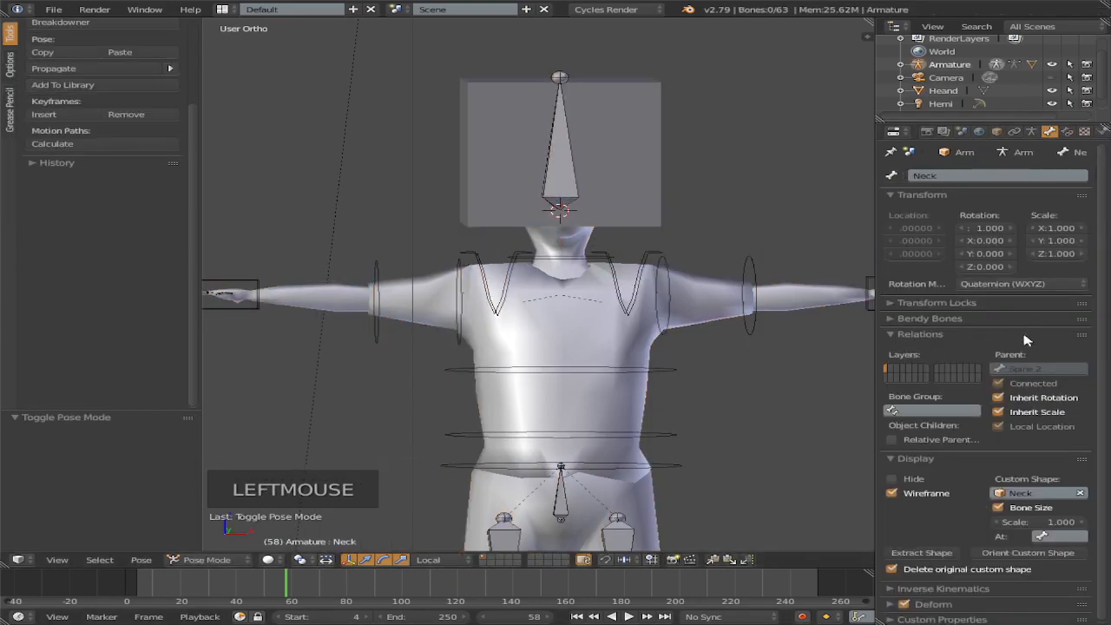
right_click(580, 174)
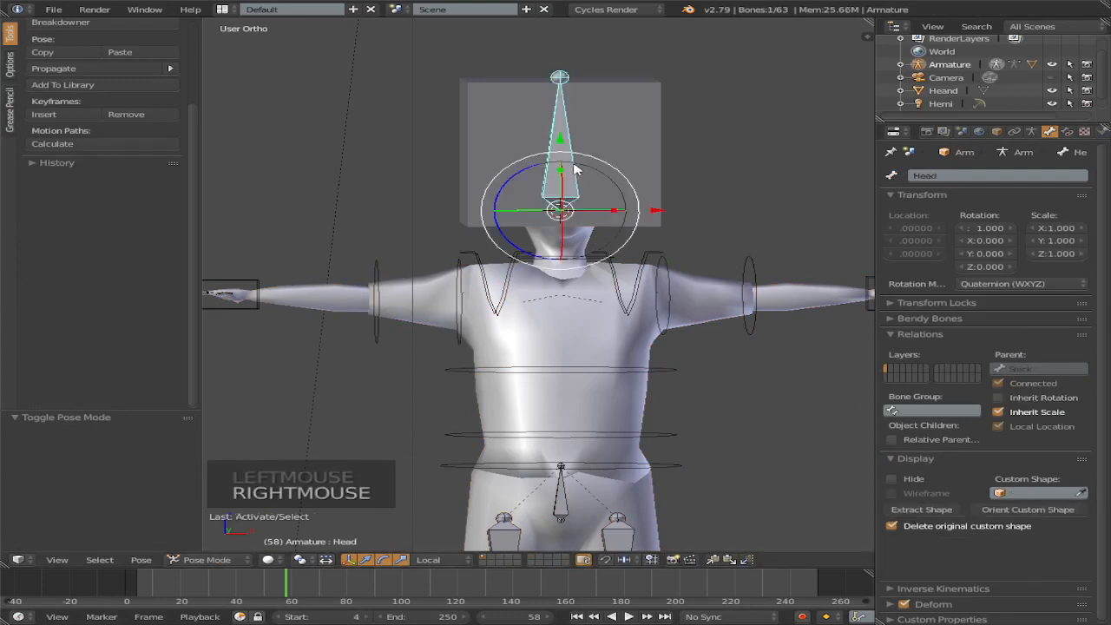
Step: Assign the Heand object as the Head bone's custom shape and orient the custom shape to the bone
left_click(1030, 494)
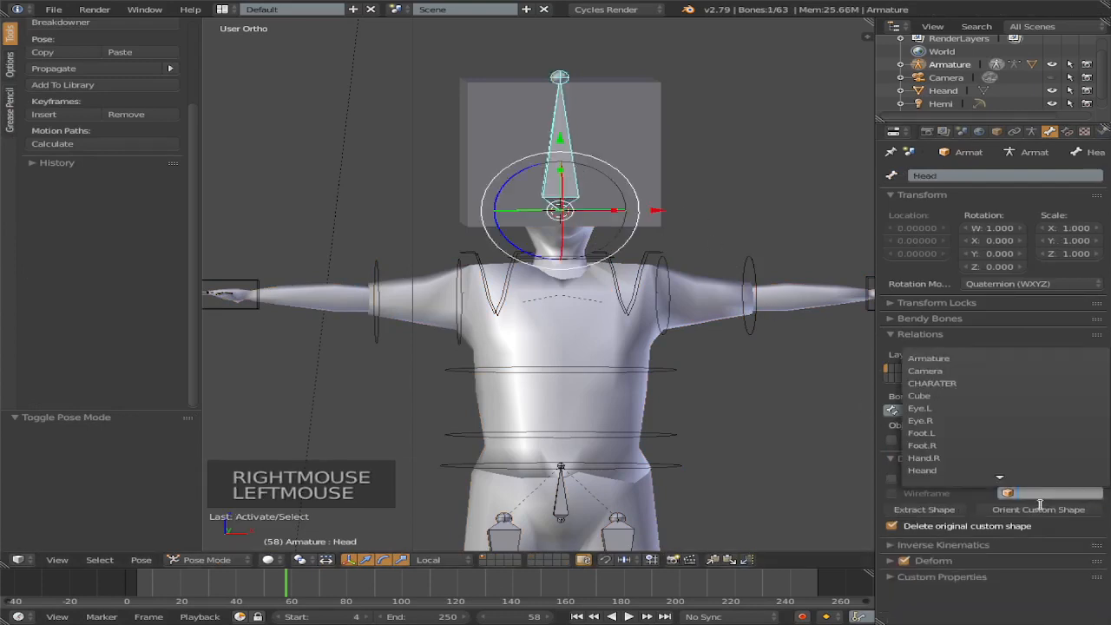
type("hean")
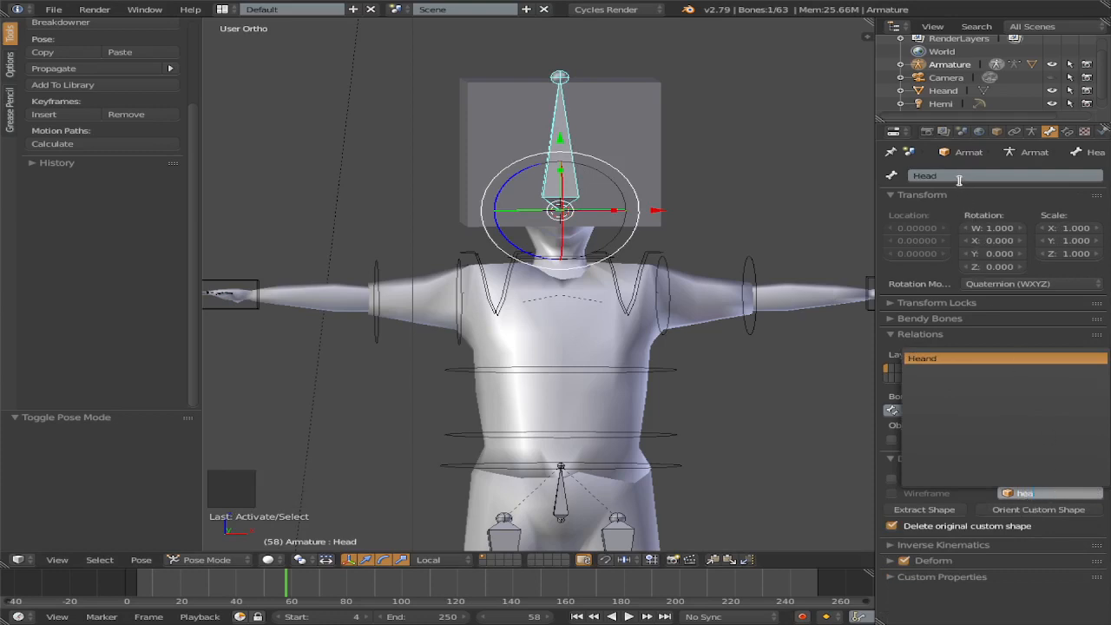
left_click(1069, 506)
left_click(1069, 507)
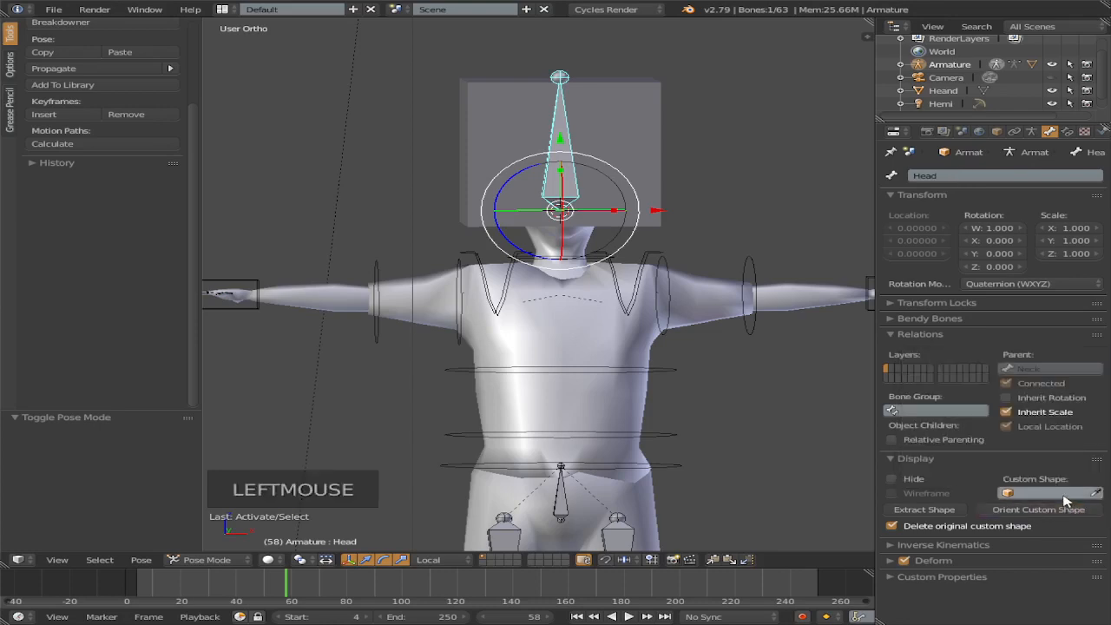
left_click(1060, 493)
type("hea")
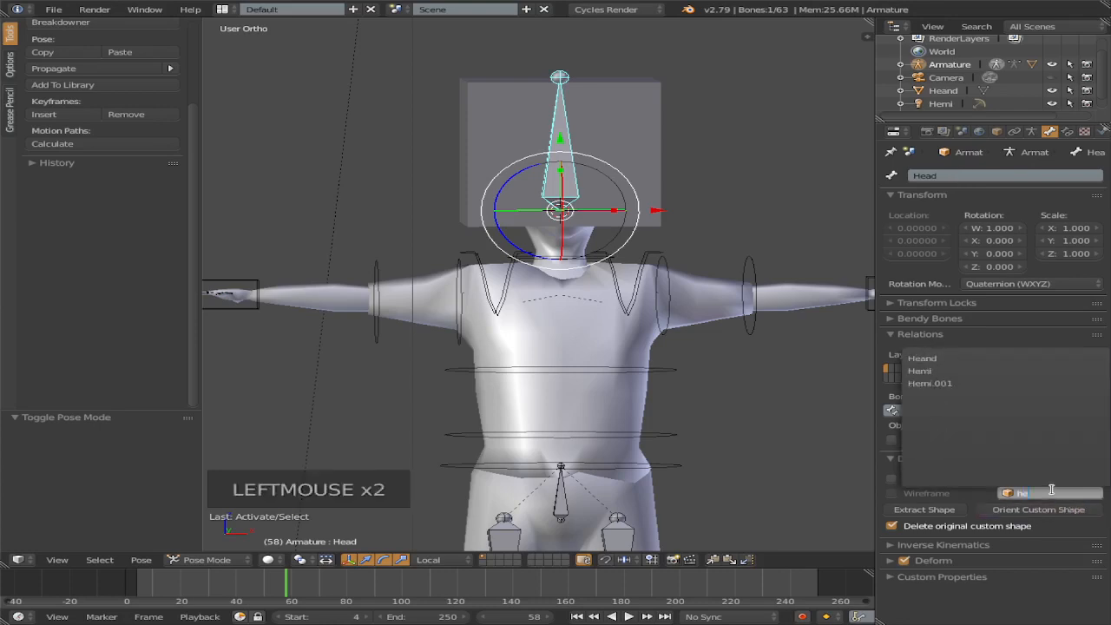
left_click(955, 366)
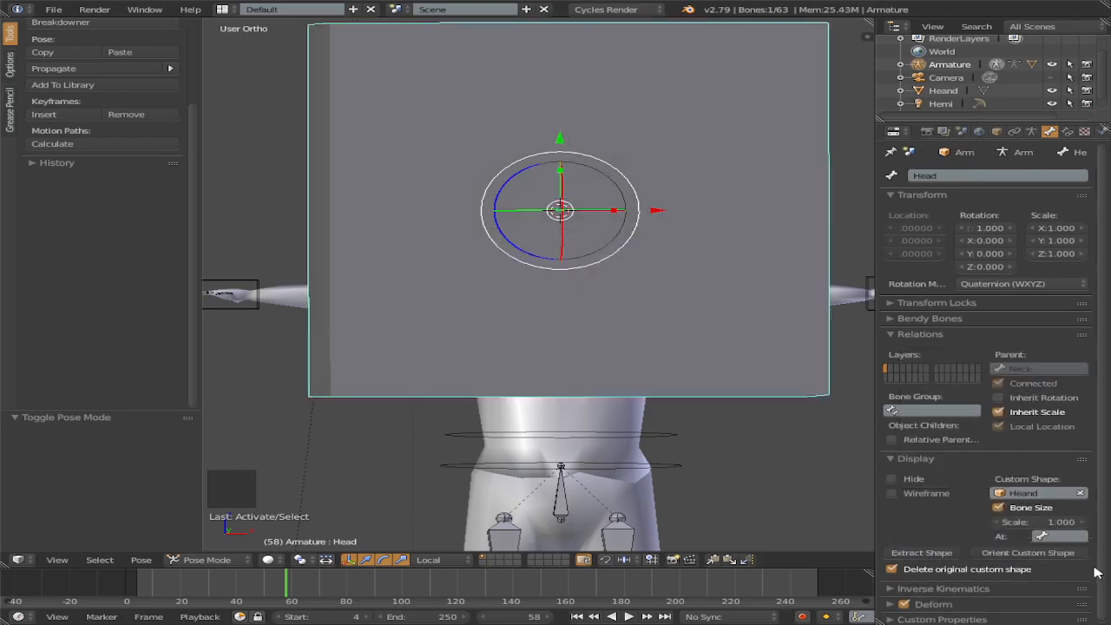
left_click(1028, 553)
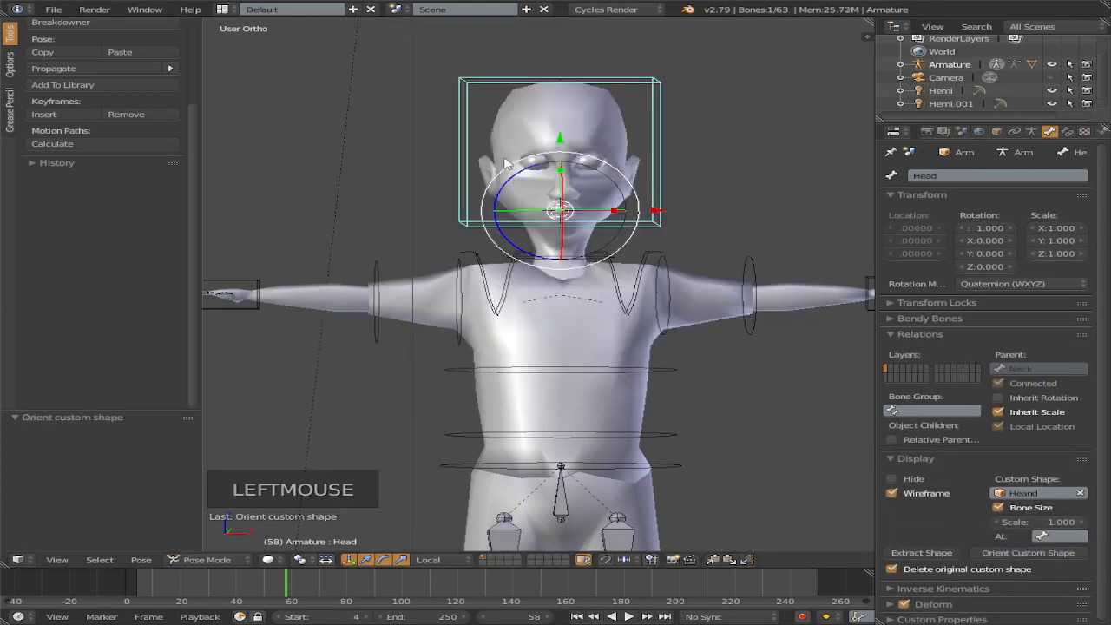
Step: Try a rotation of the Head bone, cancel it, and save the file over the existing Mpumii.blend
key("r")
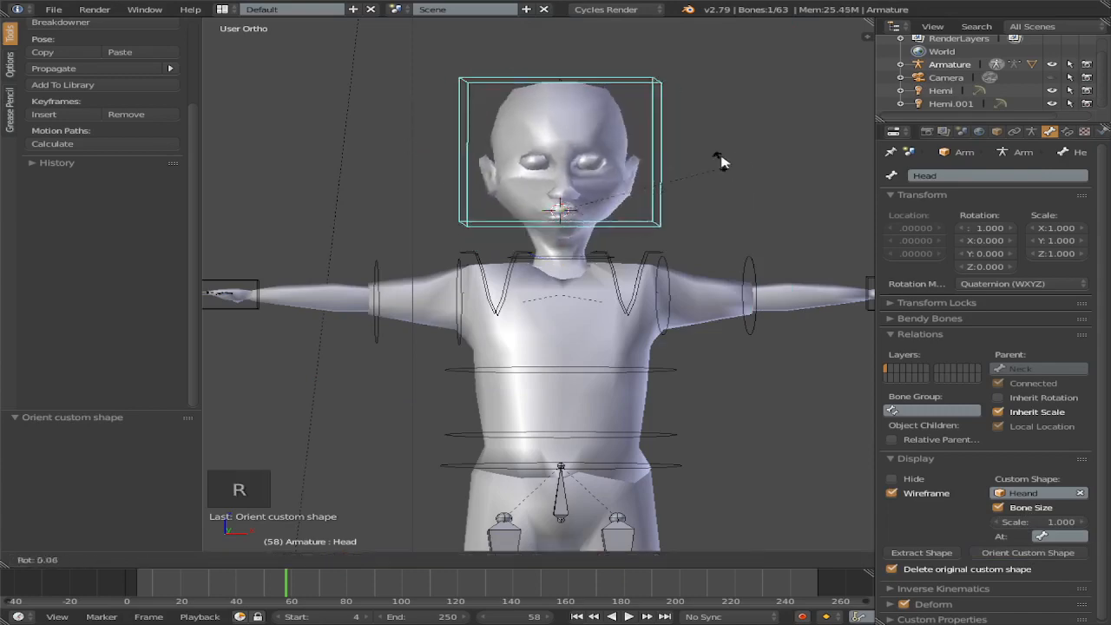
key("Escape")
scroll(699, 201, "down", 2)
key("ctrl+s")
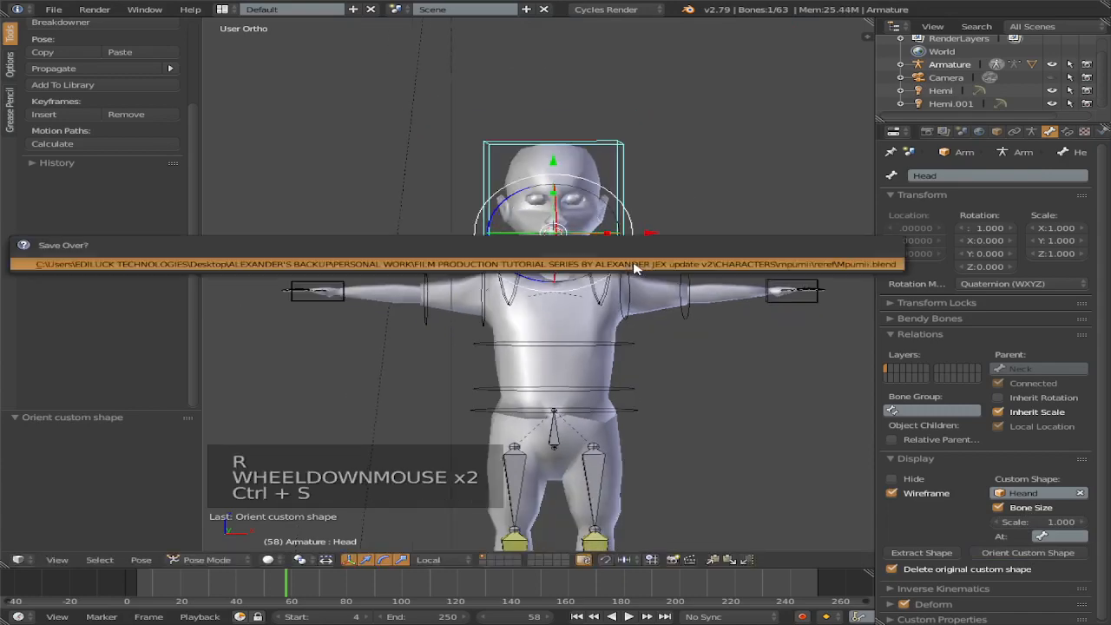
scroll(640, 276, "down", 4)
scroll(589, 390, "up", 3)
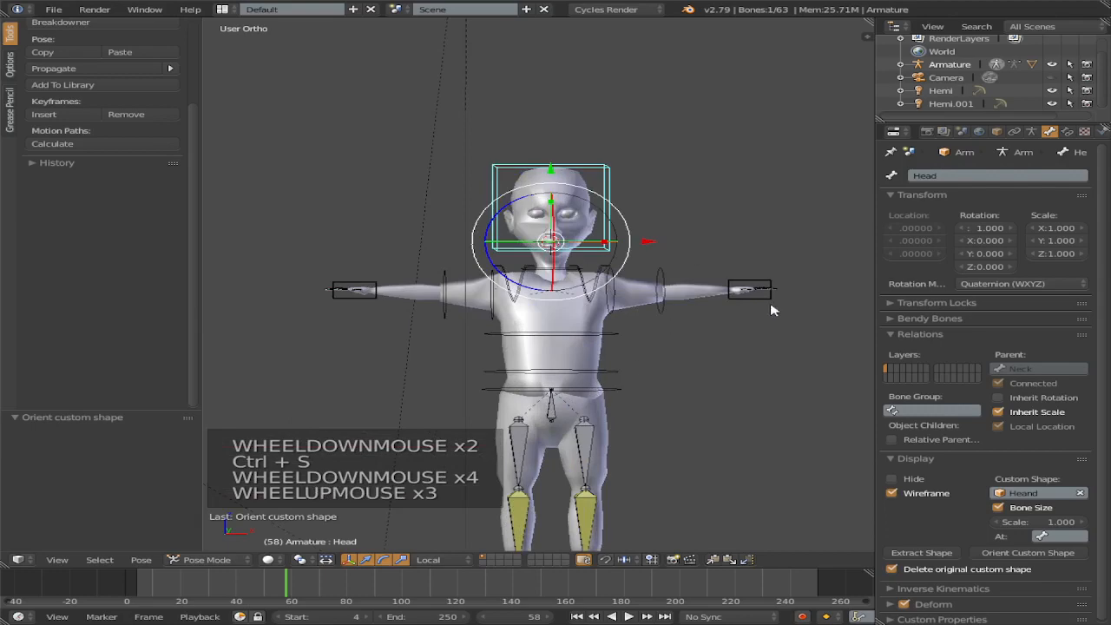
Step: Test the head control with a free trackball rotation and cancel it
scroll(772, 310, "up", 2)
scroll(434, 319, "down", 3)
scroll(556, 291, "up", 3)
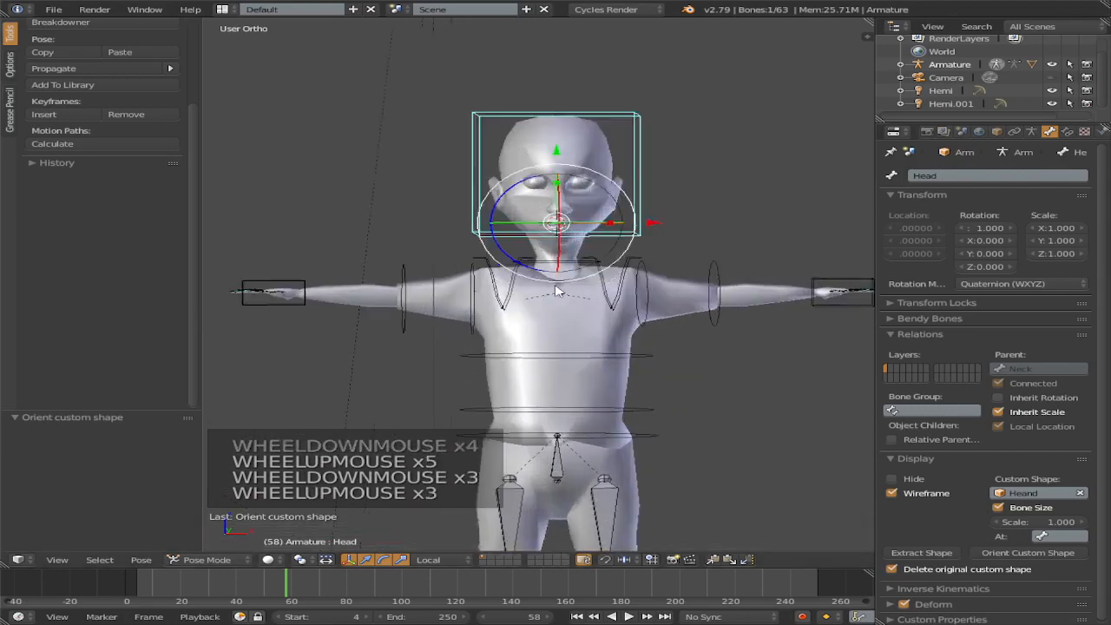
scroll(557, 290, "up", 1)
middle_click_drag(556, 291, 595, 318, "shift")
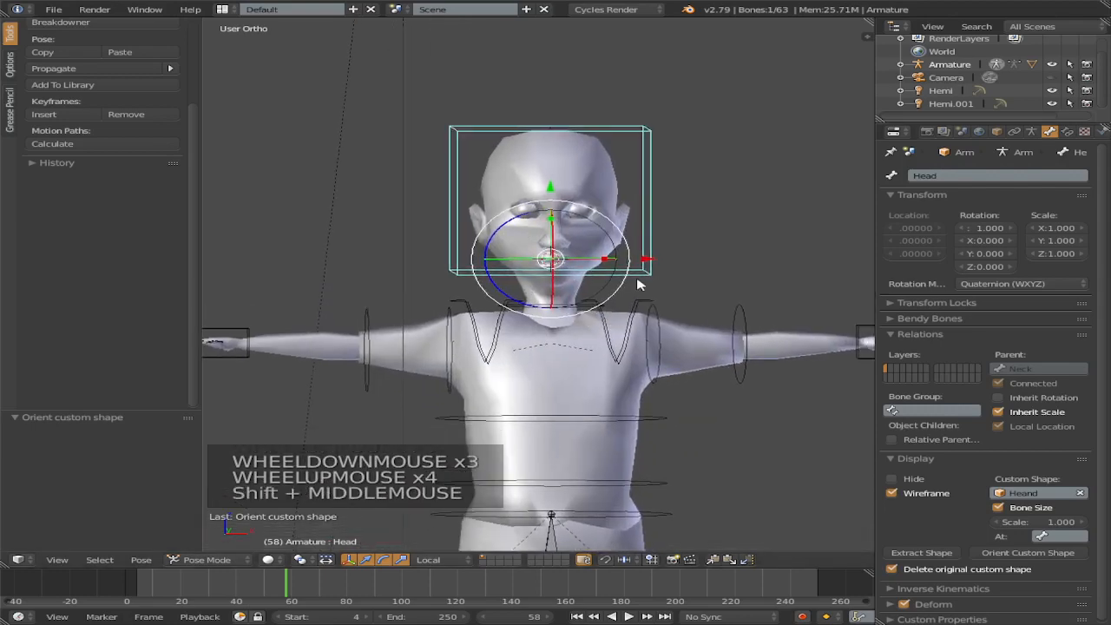
key("r")
key("r")
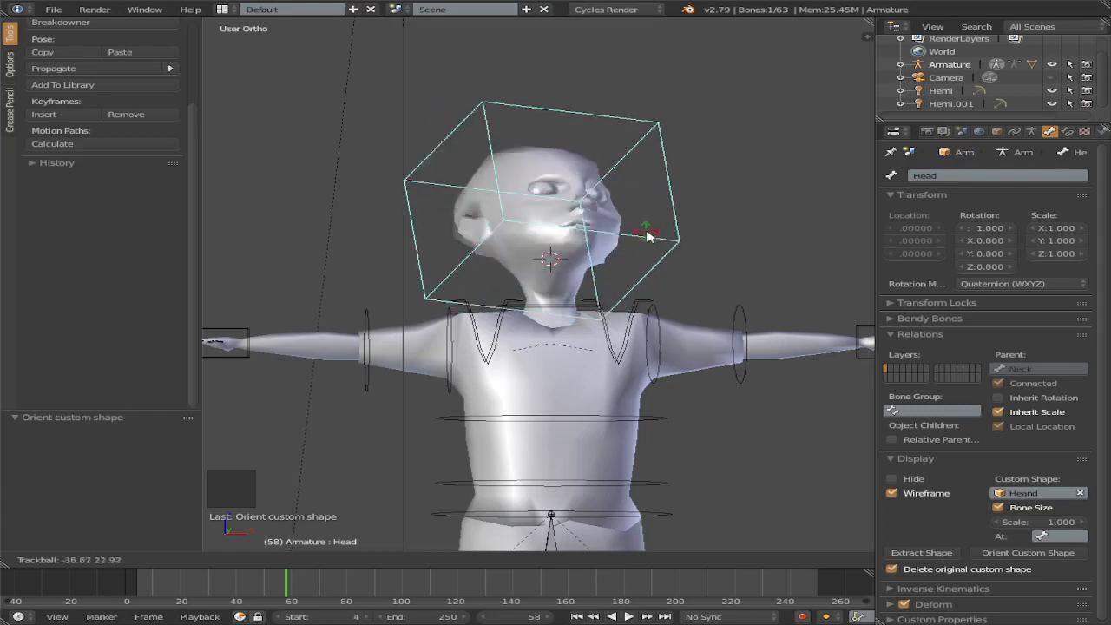
key("Escape")
Step: Save the blend file again over its existing version
scroll(581, 261, "down", 3)
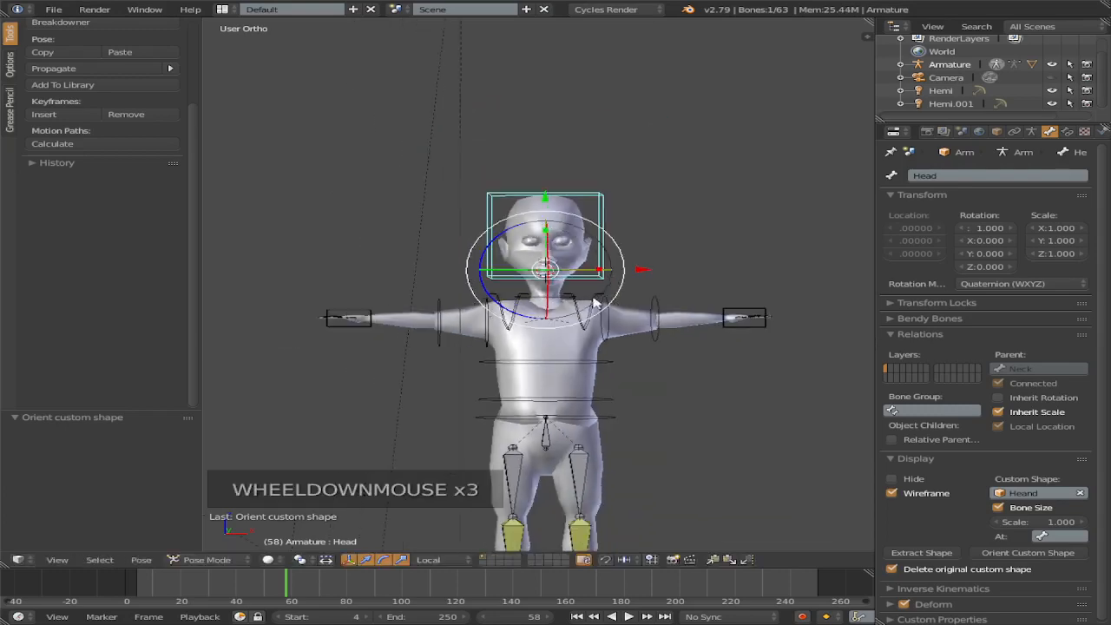
scroll(593, 300, "up", 4)
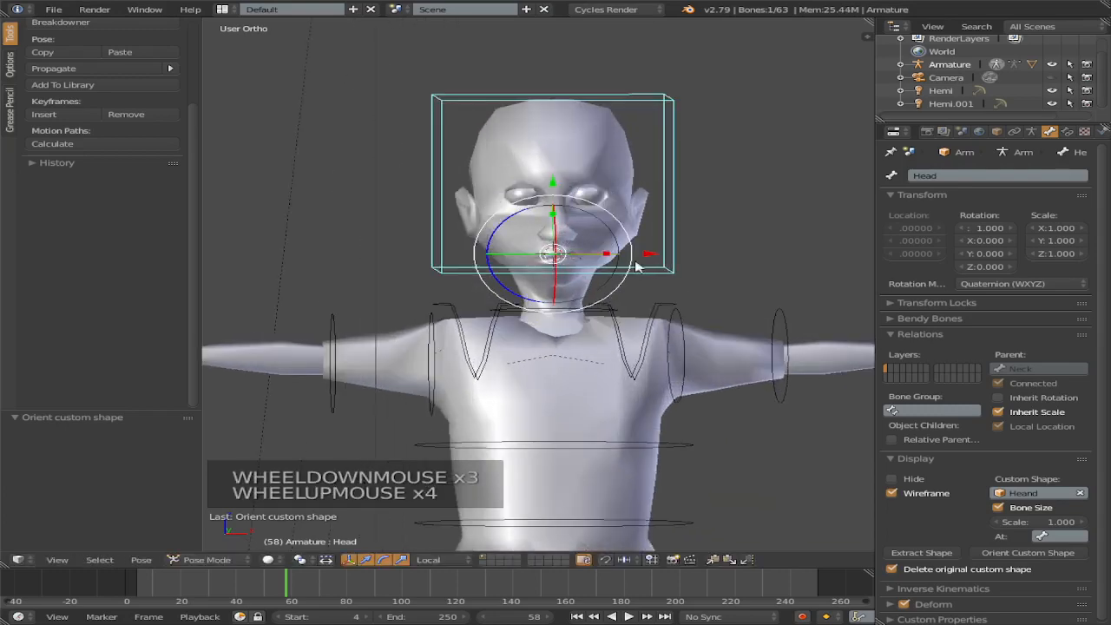
scroll(660, 287, "up", 2)
middle_click_drag(639, 268, 658, 299)
scroll(649, 266, "down", 3)
scroll(643, 304, "down", 5)
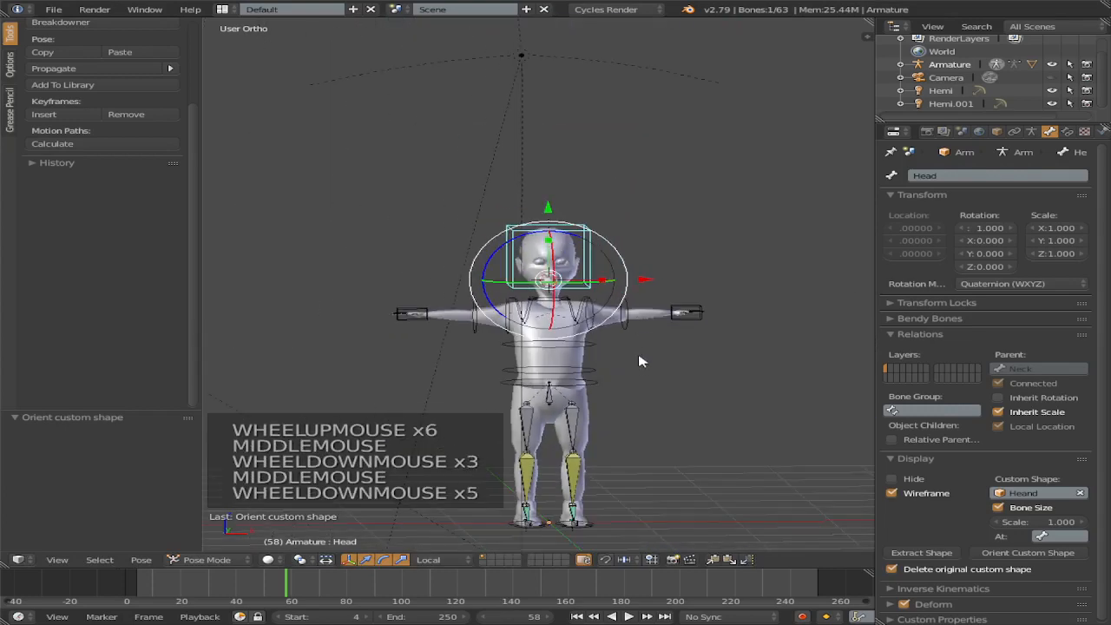
key("ctrl+s")
left_click(639, 398)
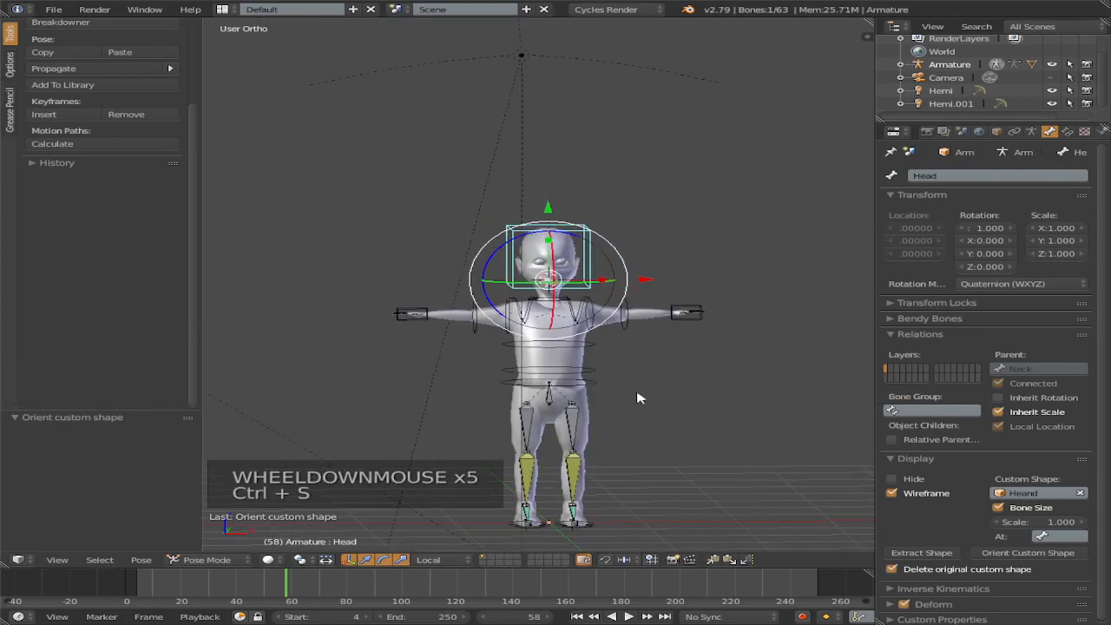
Step: Examine the head control box and the other control shapes on the character from several angles
middle_click_drag(618, 351, 621, 344)
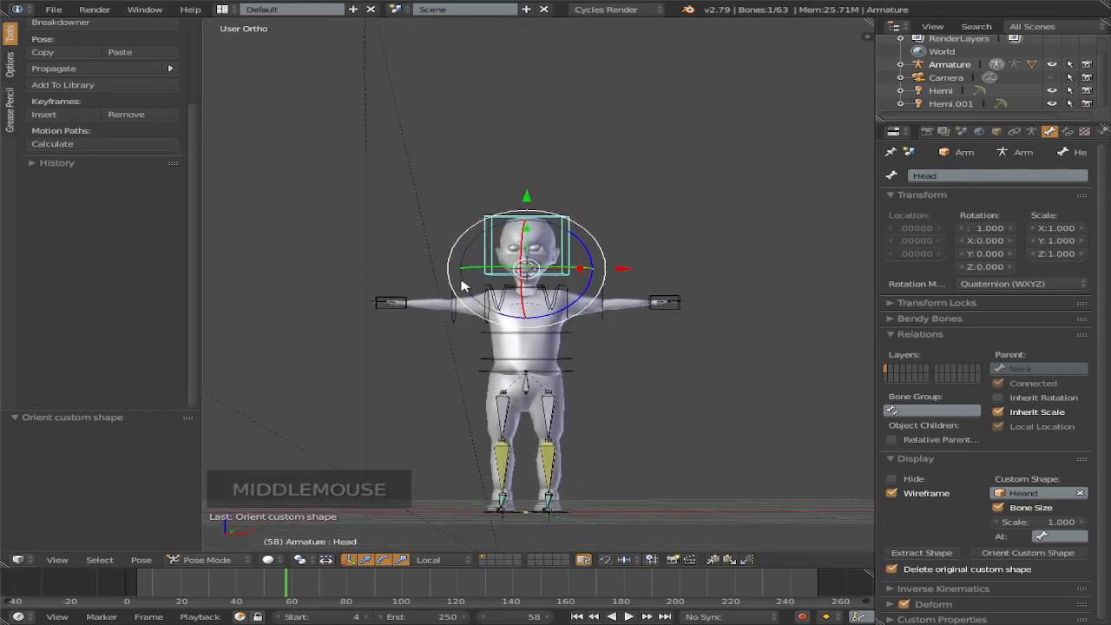
scroll(477, 266, "up", 3)
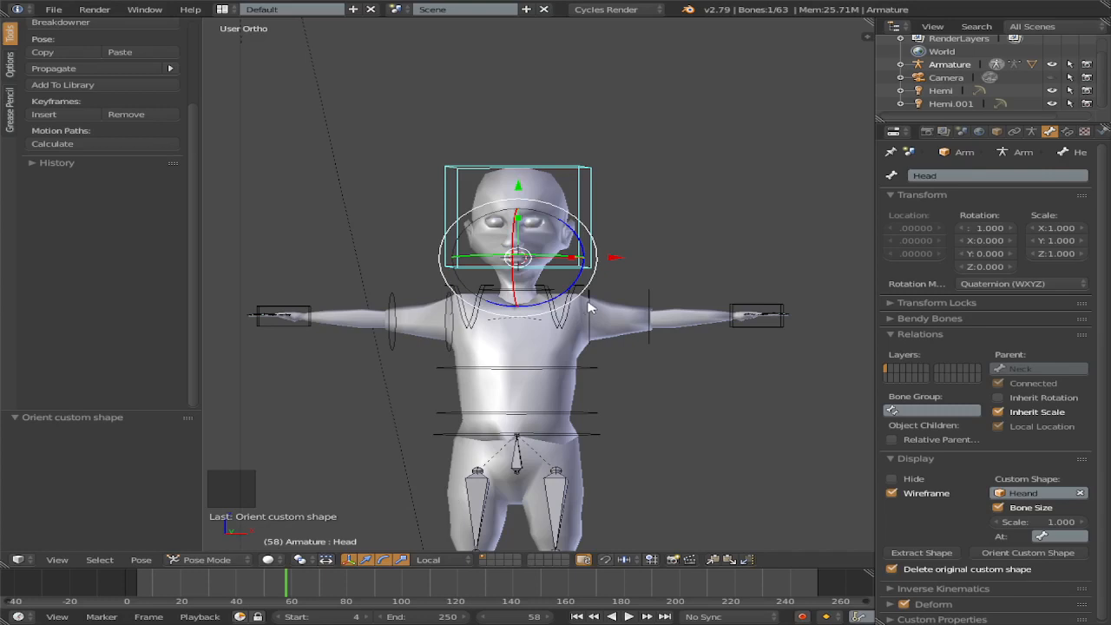
scroll(551, 262, "up", 1)
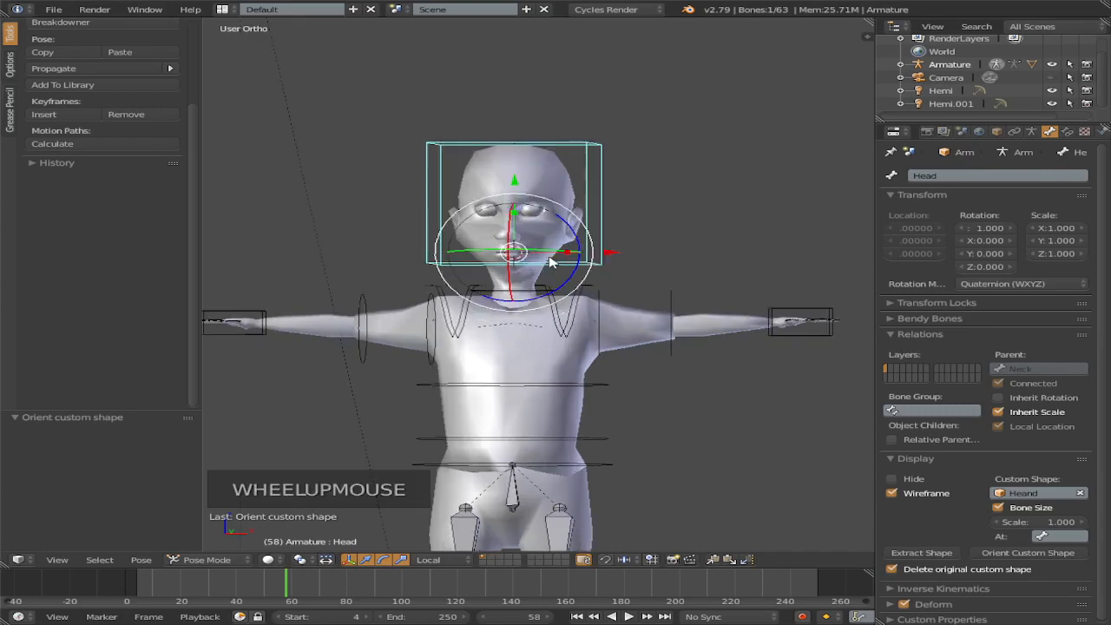
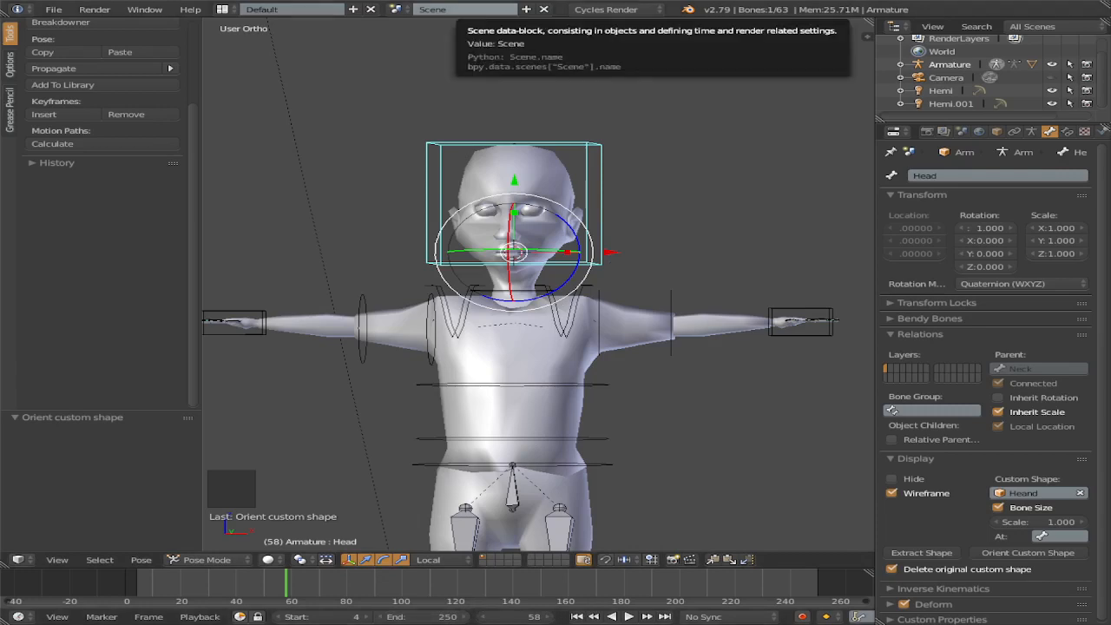
scroll(493, 287, "down", 3)
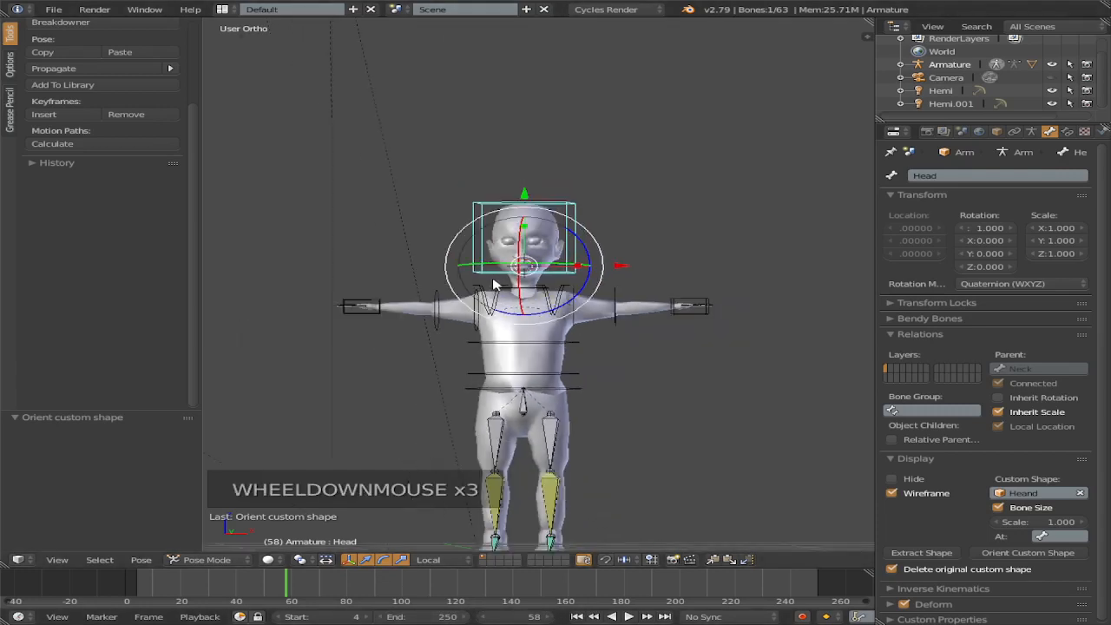
scroll(532, 353, "up", 3)
middle_click_drag(532, 354, 570, 391)
scroll(573, 382, "up", 3)
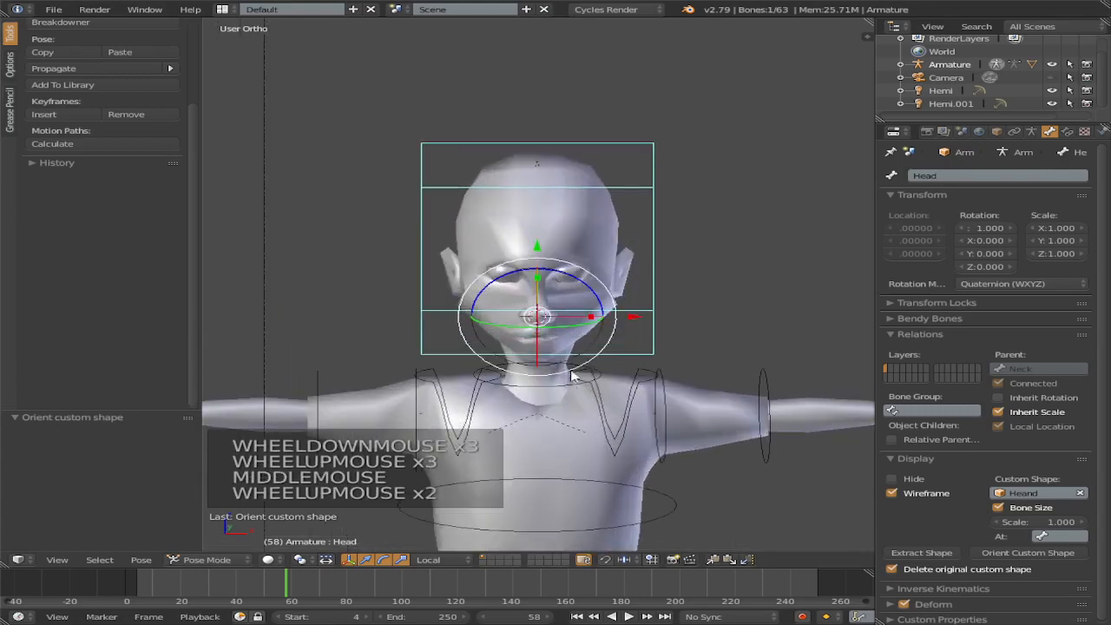
middle_click_drag(573, 331, 564, 542)
scroll(564, 542, "down", 2)
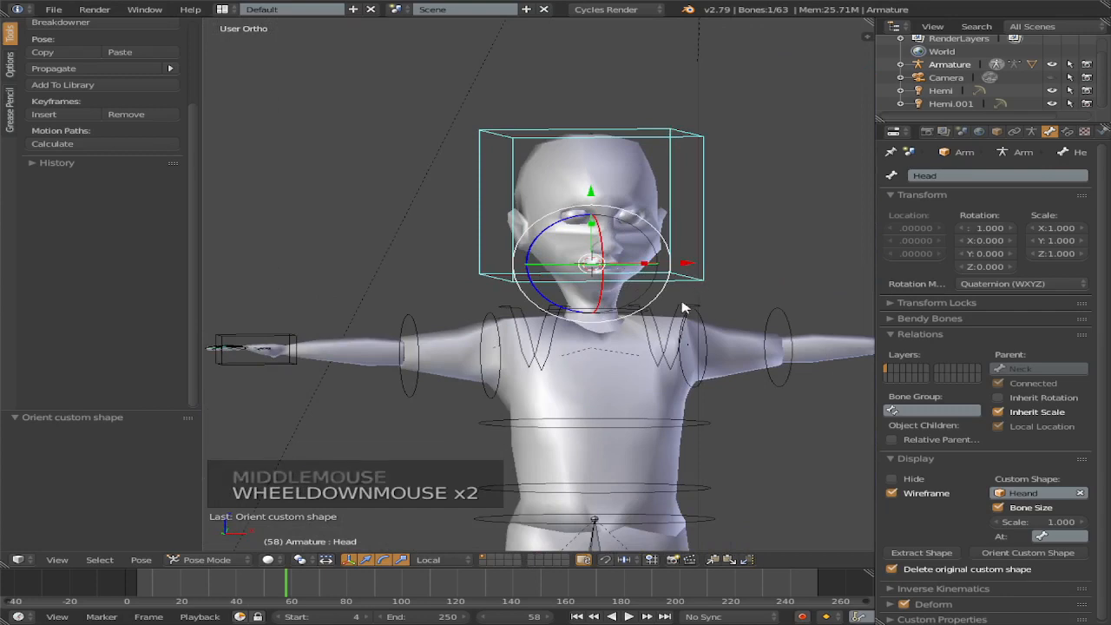
Step: Add a bone at the 3D cursor in the armature's Edit Mode and move it 0.370 along X
left_click(232, 563)
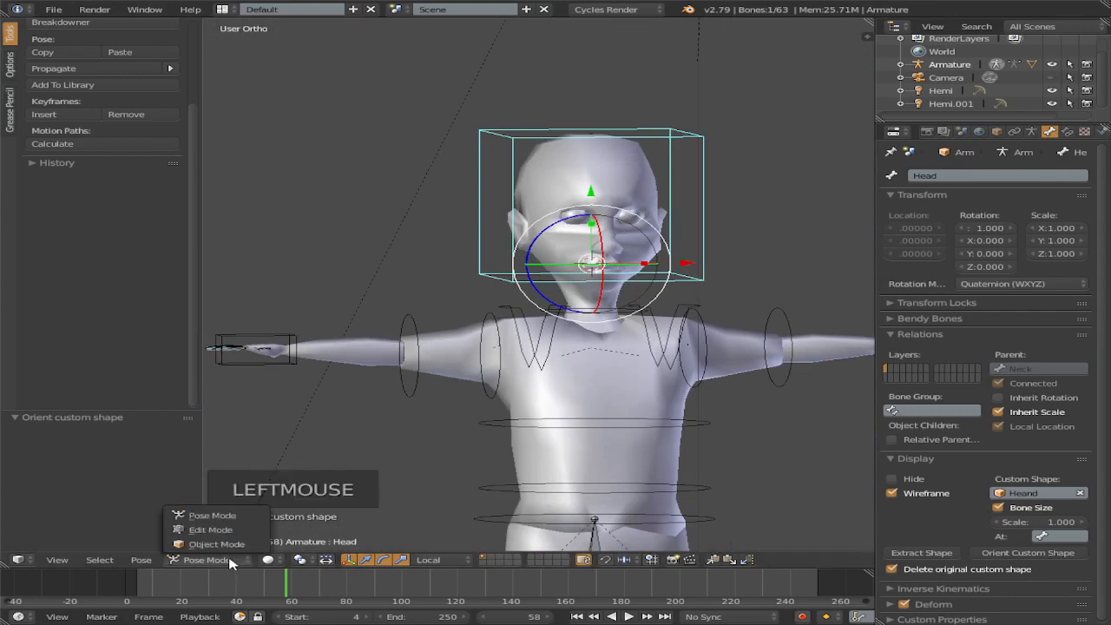
left_click(222, 529)
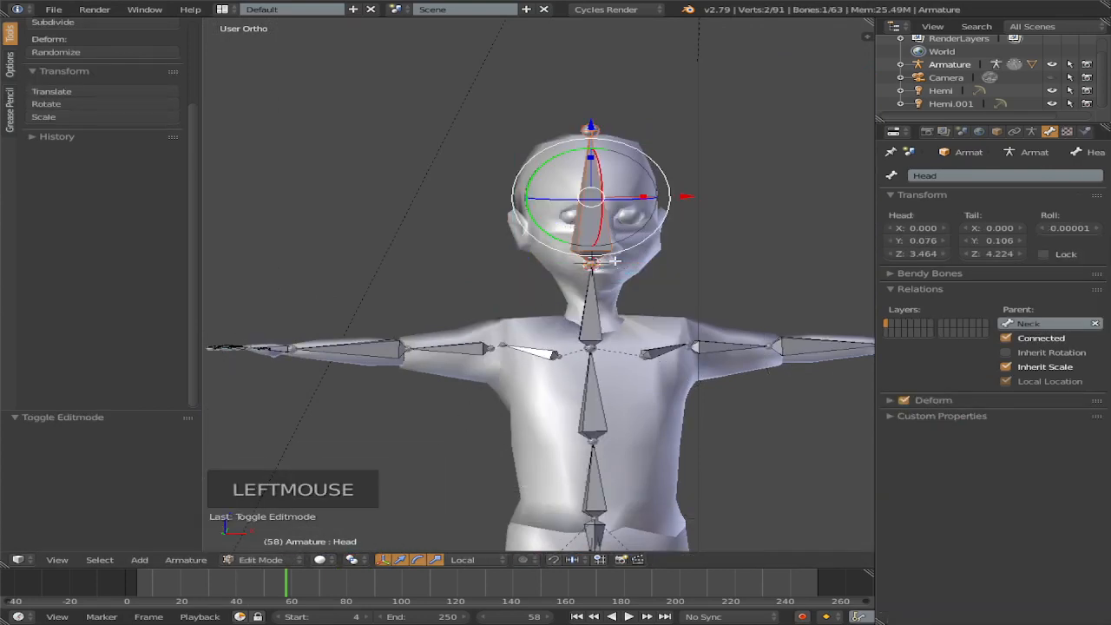
middle_click_drag(615, 313, 664, 314)
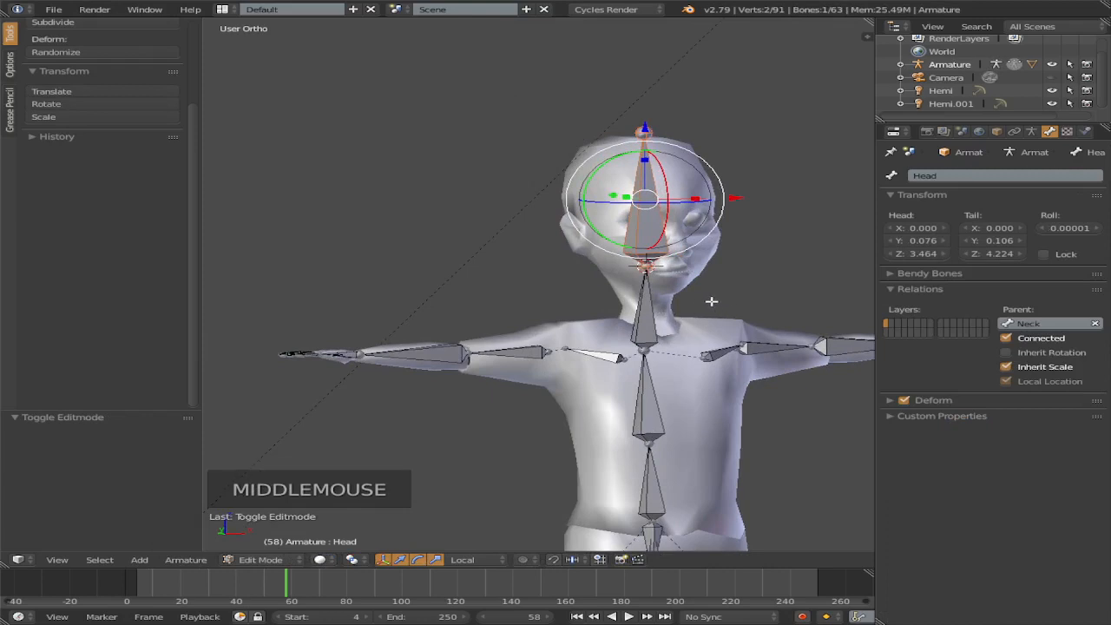
key("shift+a")
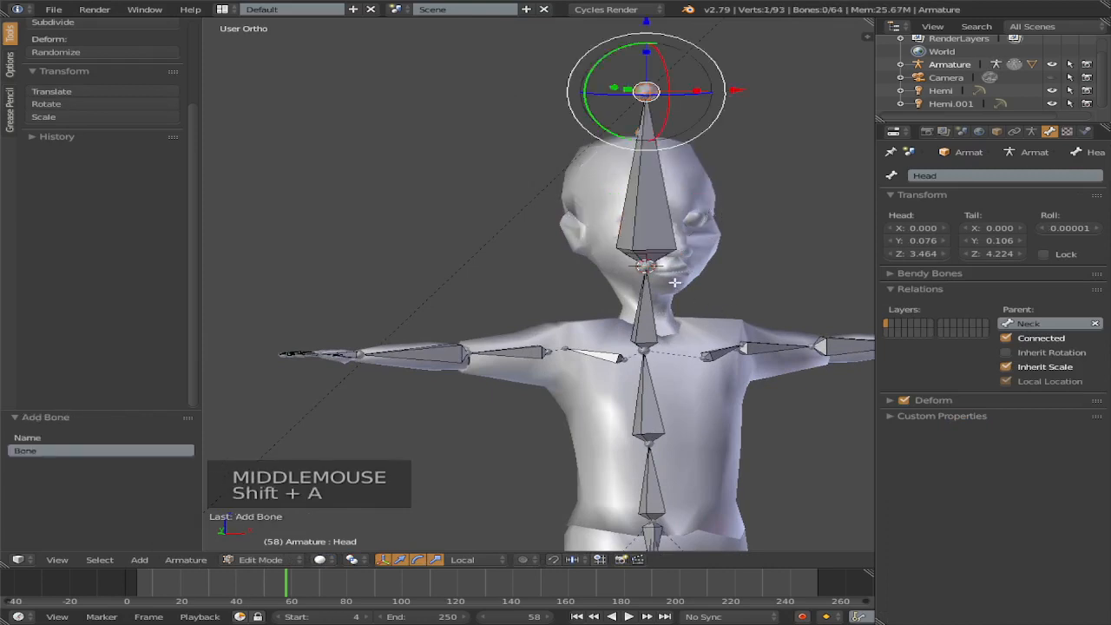
right_click(652, 183)
right_click(663, 209)
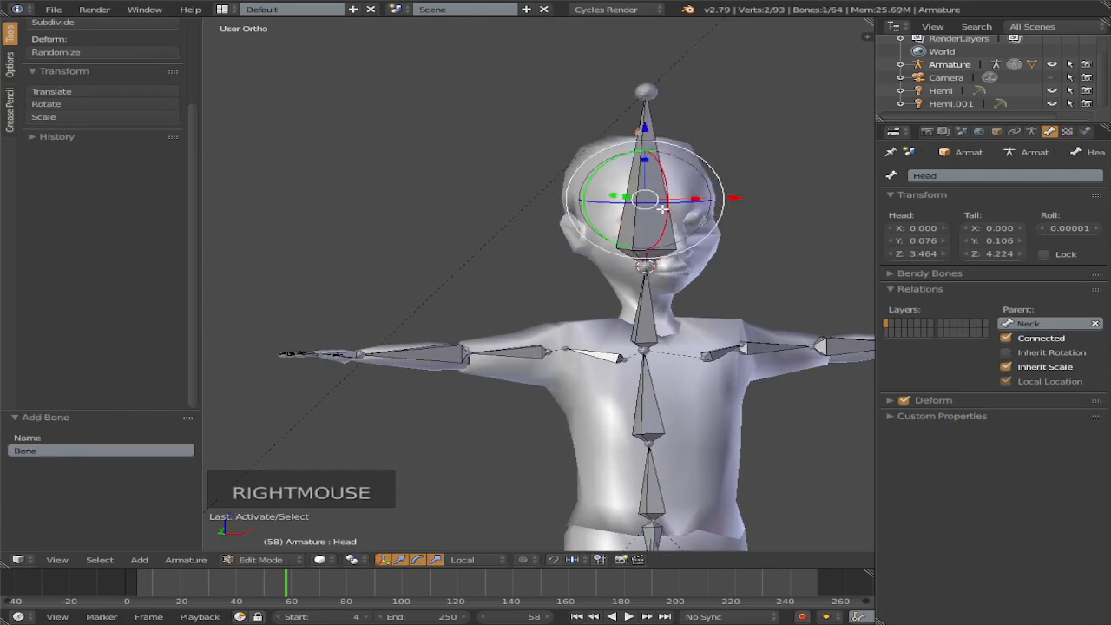
right_click(662, 209)
left_click_drag(738, 178, 819, 216)
Step: Rotate the new bone 90° in a side-angled view so that it lies roughly horizontal
scroll(784, 216, "down", 3)
middle_click_drag(783, 216, 582, 251)
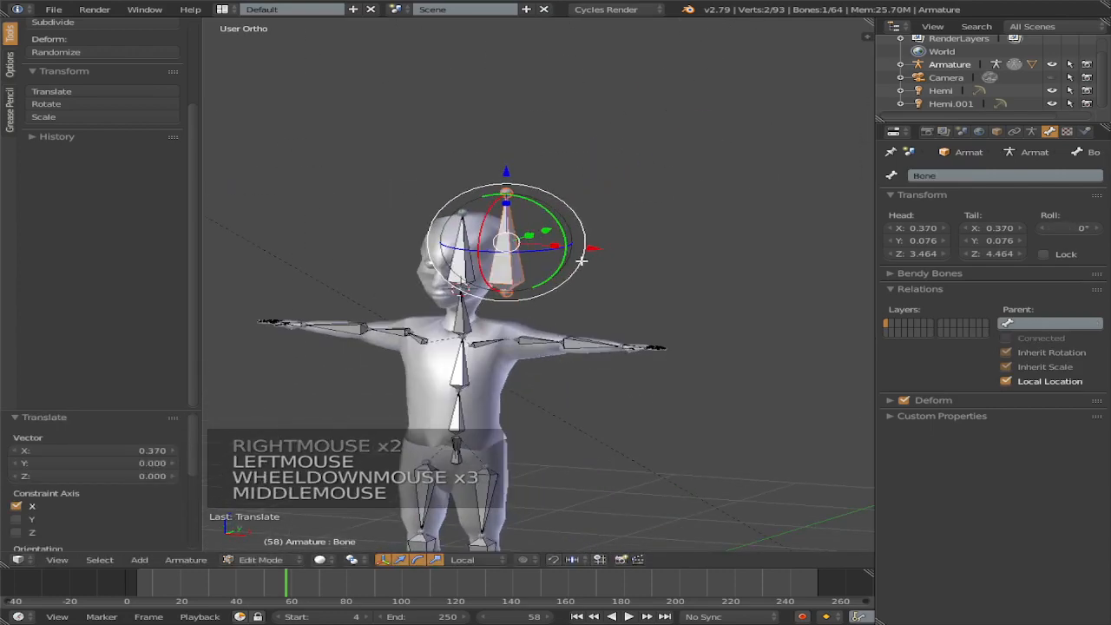
key("r")
key("9")
key("0")
key("Return")
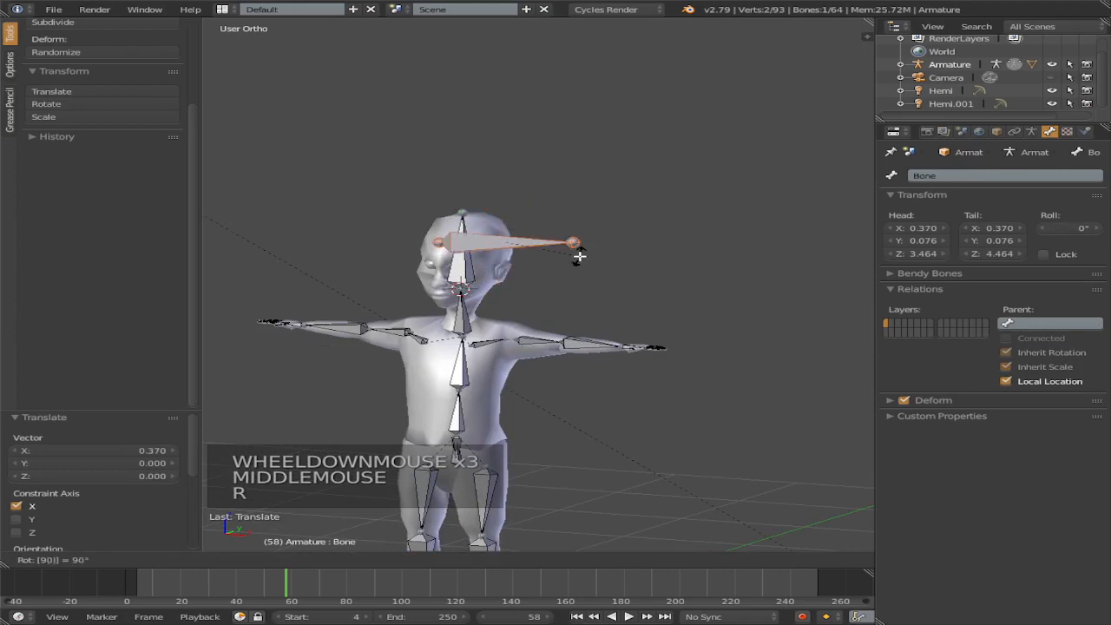
Step: Move the new bone -0.843 along Y to place it in front of the face
middle_click_drag(598, 248, 551, 273)
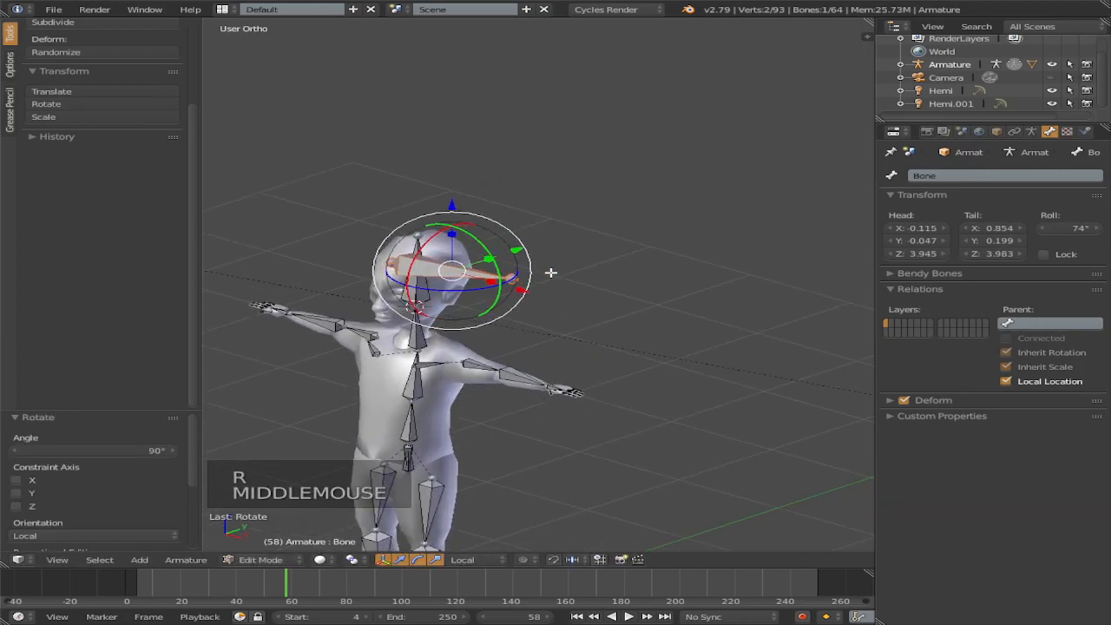
left_click_drag(522, 250, 446, 283)
middle_click_drag(446, 283, 531, 278)
Step: In front view, move the new bone -0.392 along X to centre it on the head
key("KP_1")
key("KP_1")
key("KP_1")
scroll(657, 268, "up", 4)
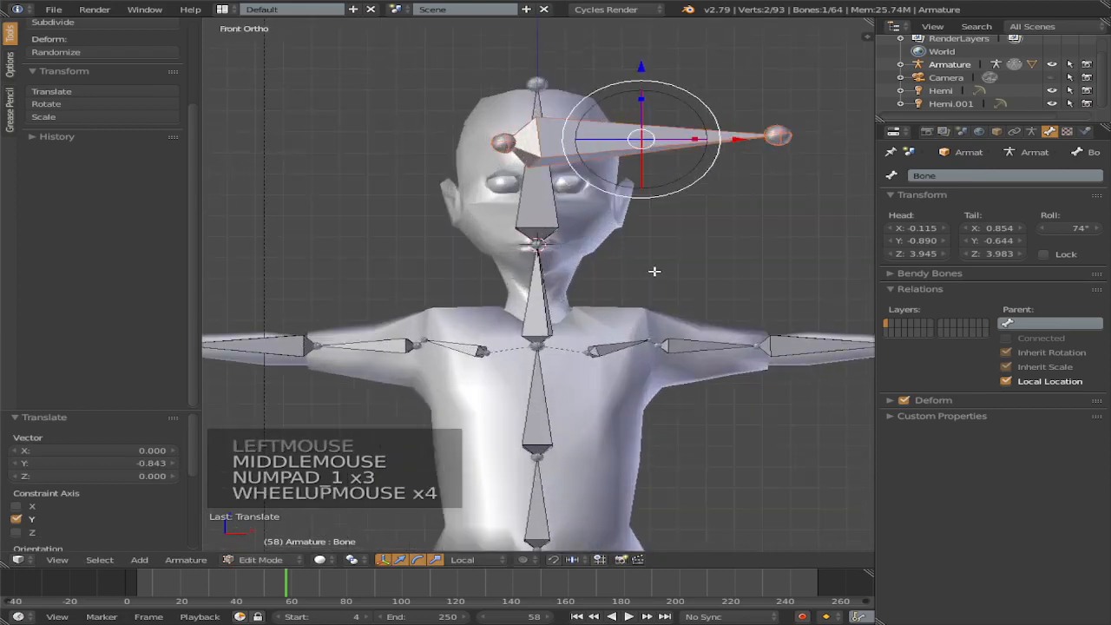
scroll(664, 263, "up", 1, "shift")
middle_click_drag(665, 263, 590, 303, "shift")
scroll(495, 225, "up", 2)
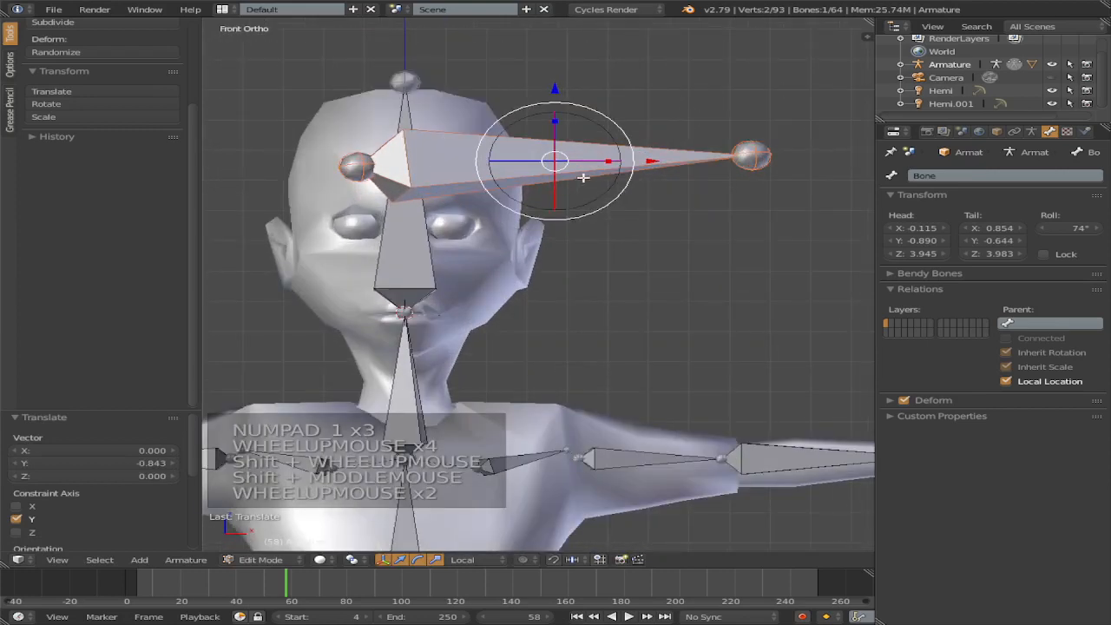
left_click_drag(653, 163, 495, 164)
Step: Scale the new bone down to about the width of the eyes and move it -0.210 along Z to eye level
key("s")
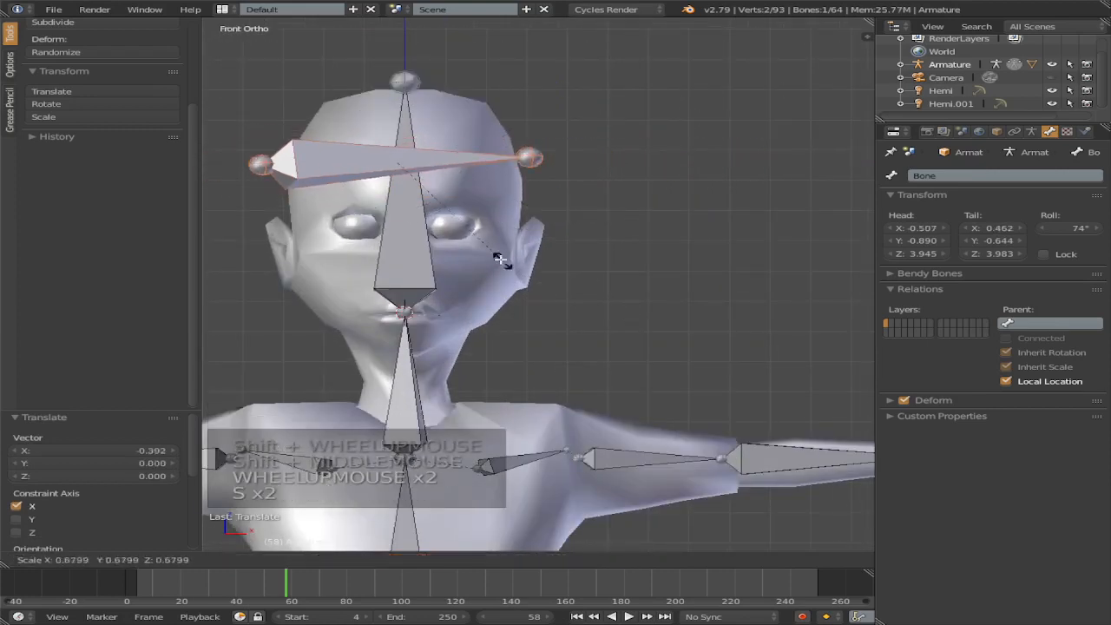
left_click(441, 218)
left_click_drag(393, 87, 469, 204)
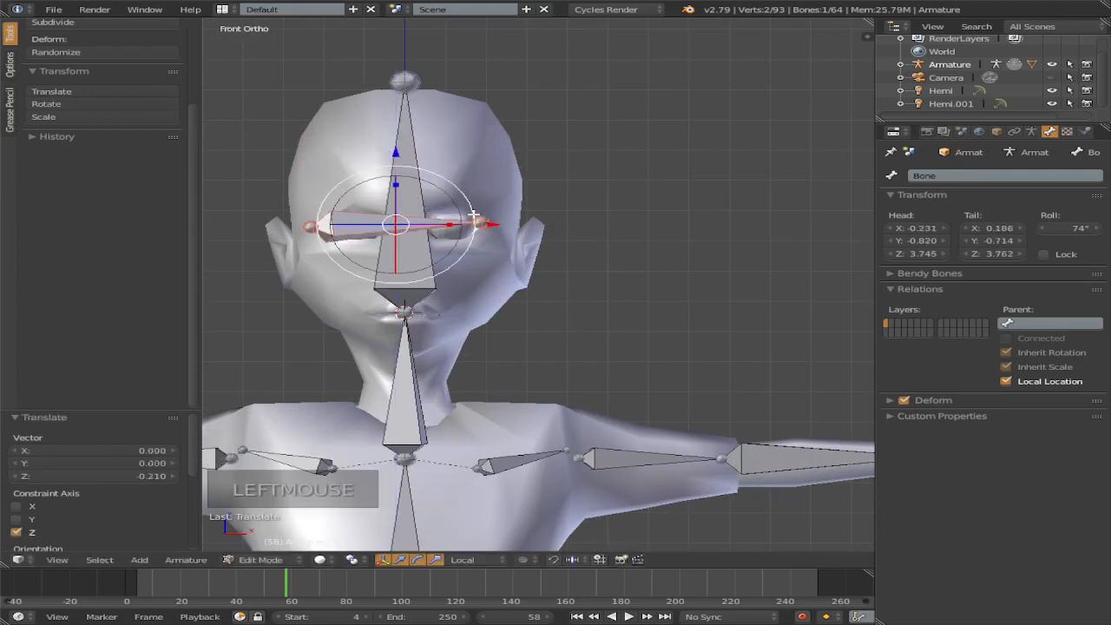
Step: Clear the new bone's roll and move the bone 0.069 along X
key("alt+r")
key("alt+r")
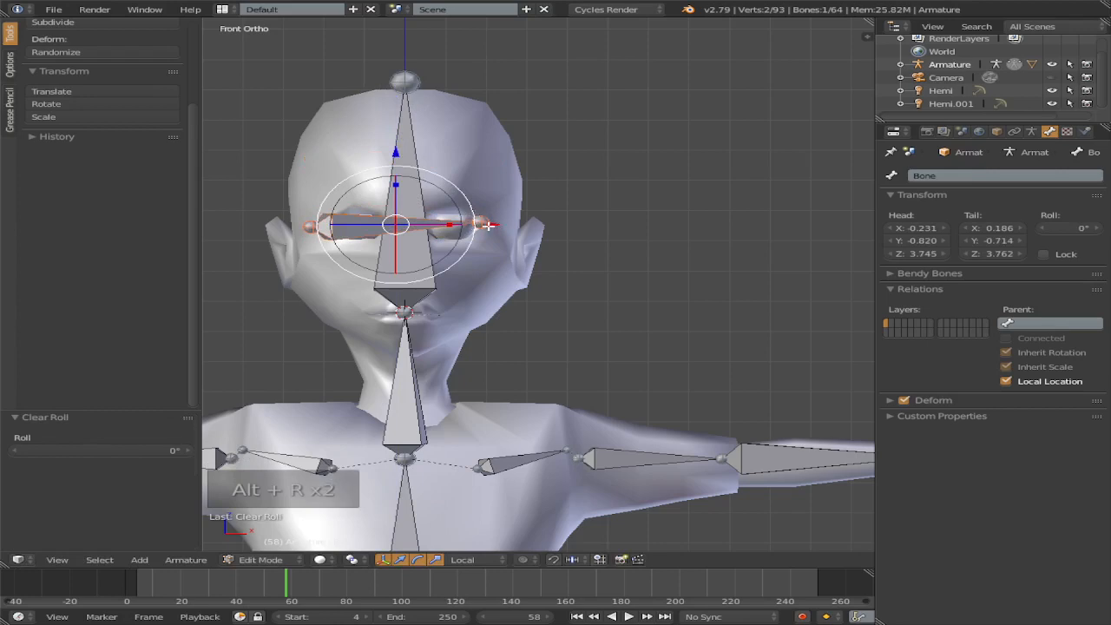
left_click_drag(490, 226, 517, 230)
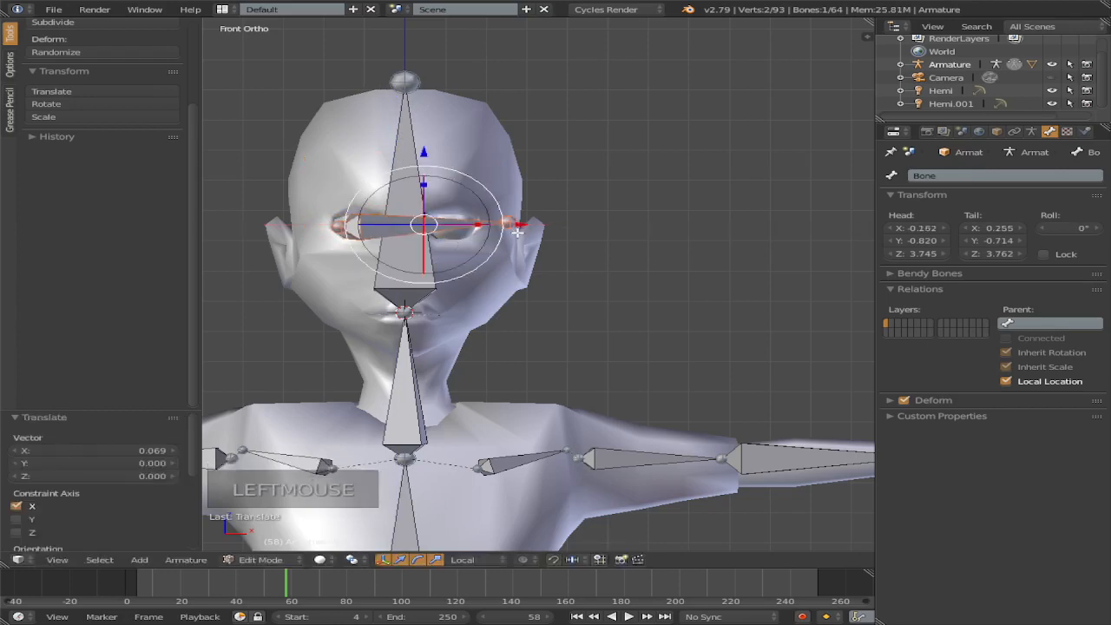
Step: Scale the bone in front of the eyes by 0.760
key("s")
key("s")
left_click(528, 248)
scroll(472, 479, "up", 1)
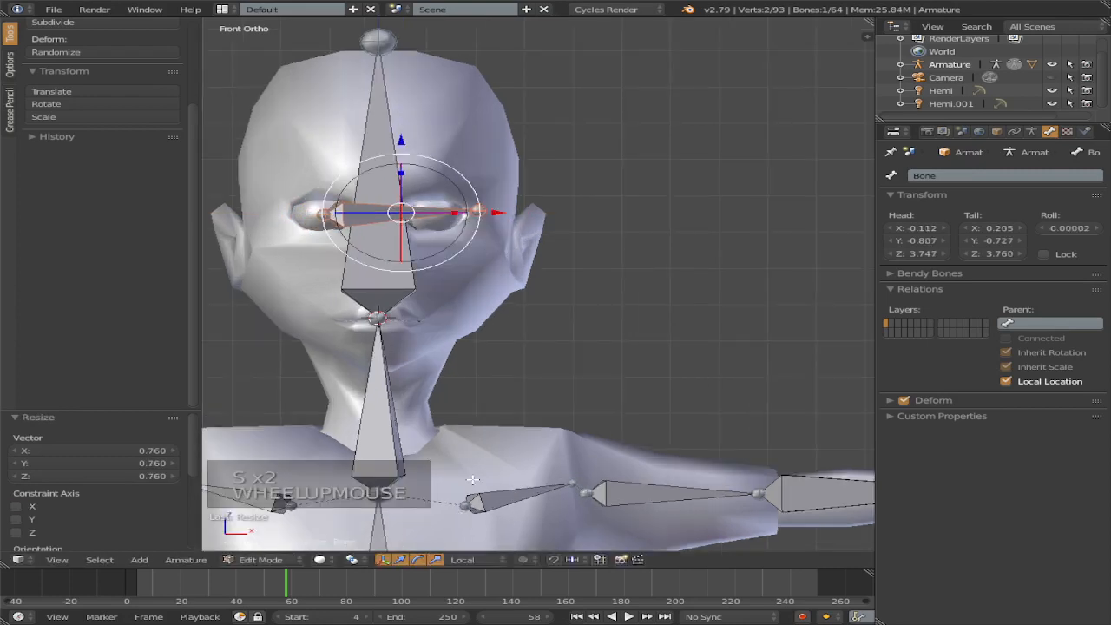
Step: Set the viewport shading to Texture and move the bone -0.044 along X to centre it between the pupils
left_click(319, 559)
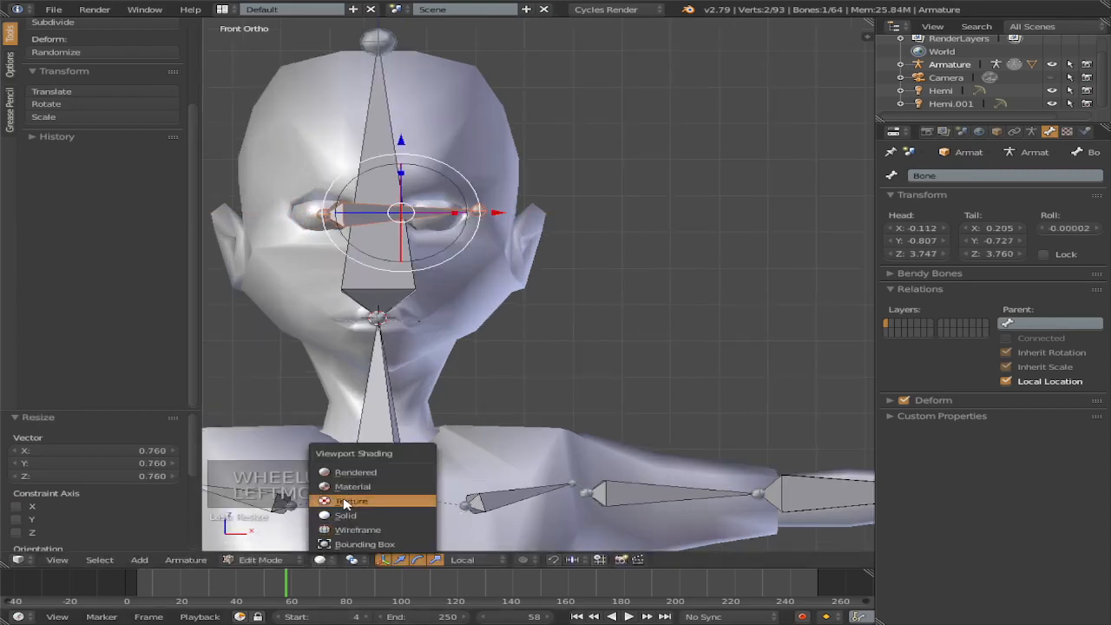
left_click(346, 502)
scroll(411, 287, "up", 1)
middle_click_drag(428, 298, 598, 357, "shift")
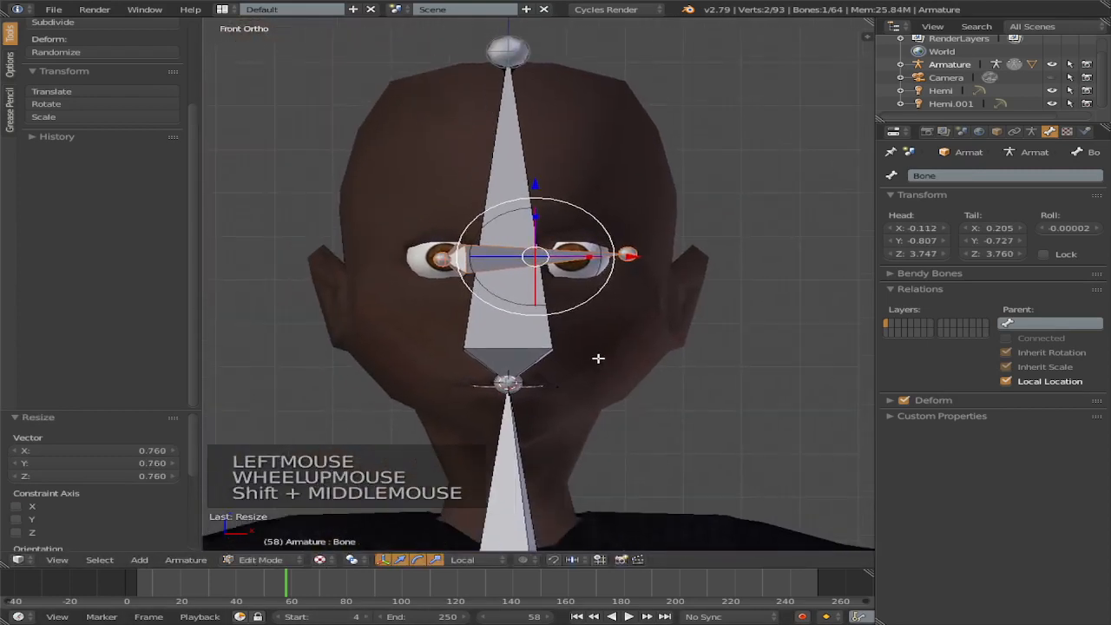
mouse_move(592, 255)
left_mouse_down()
mouse_move(577, 256)
mouse_move(625, 255)
mouse_move(609, 254)
left_mouse_up()
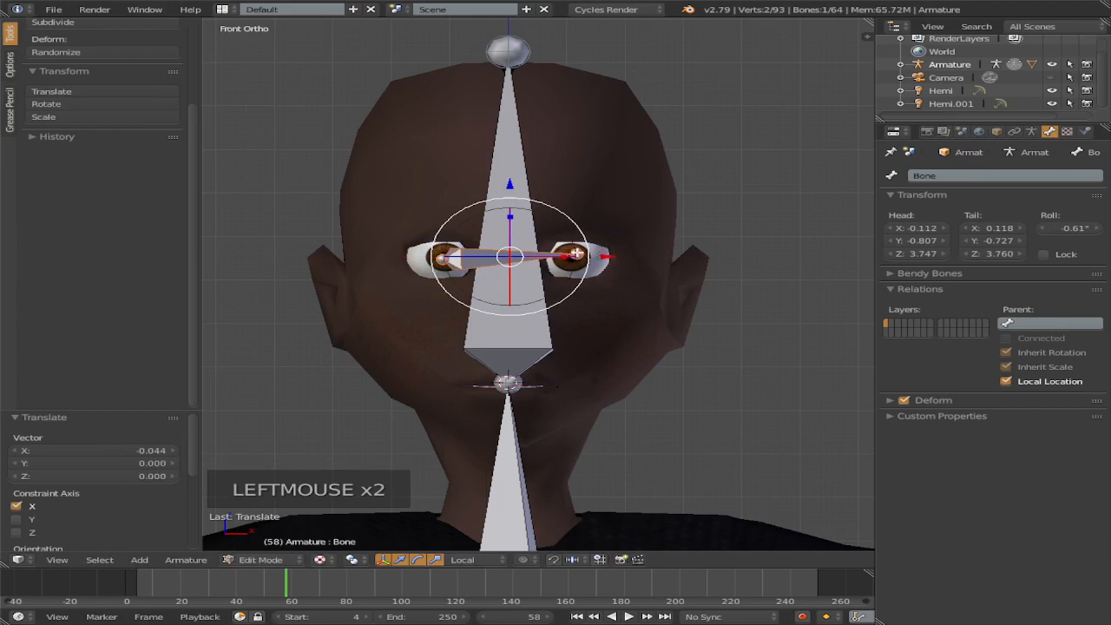
Step: Rotate the bone 2.65° in front view to level it with the eyes
key("r")
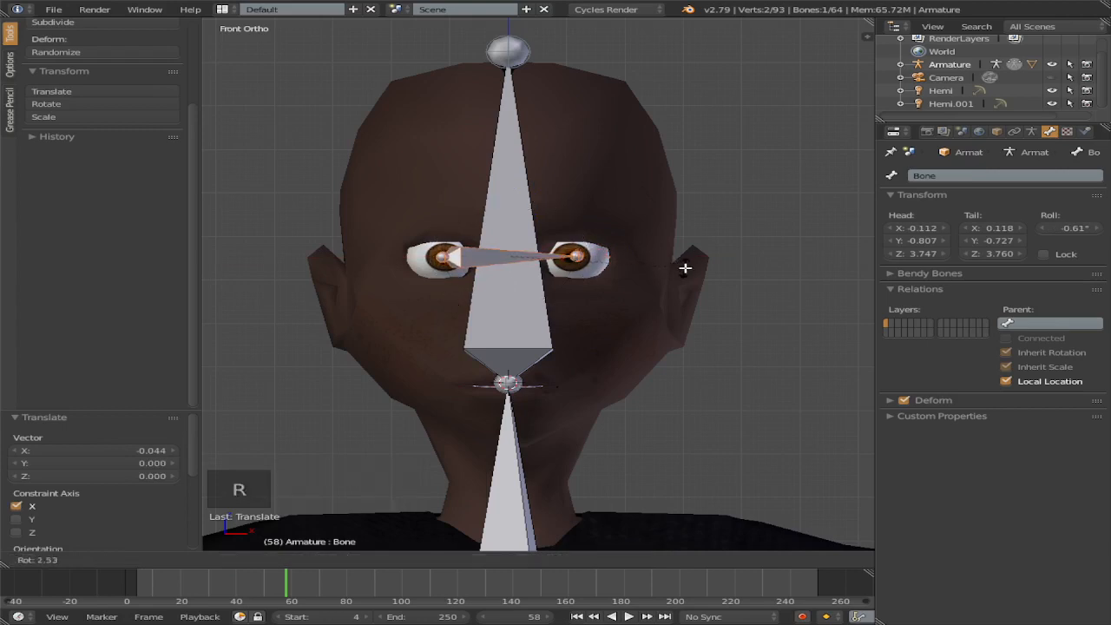
left_click(681, 268)
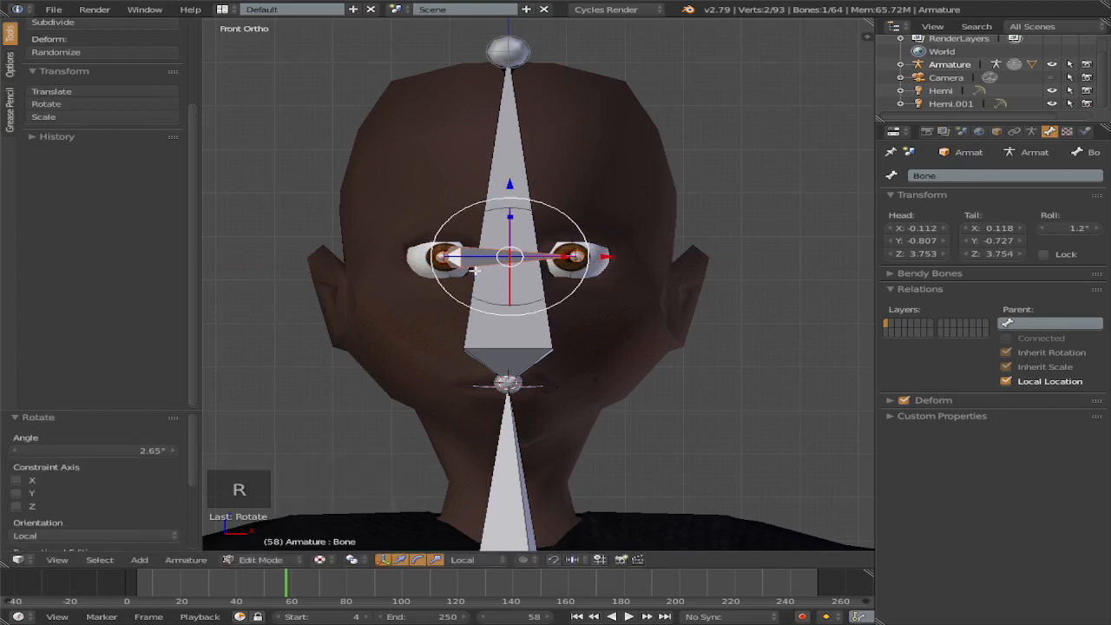
scroll(475, 271, "down", 1)
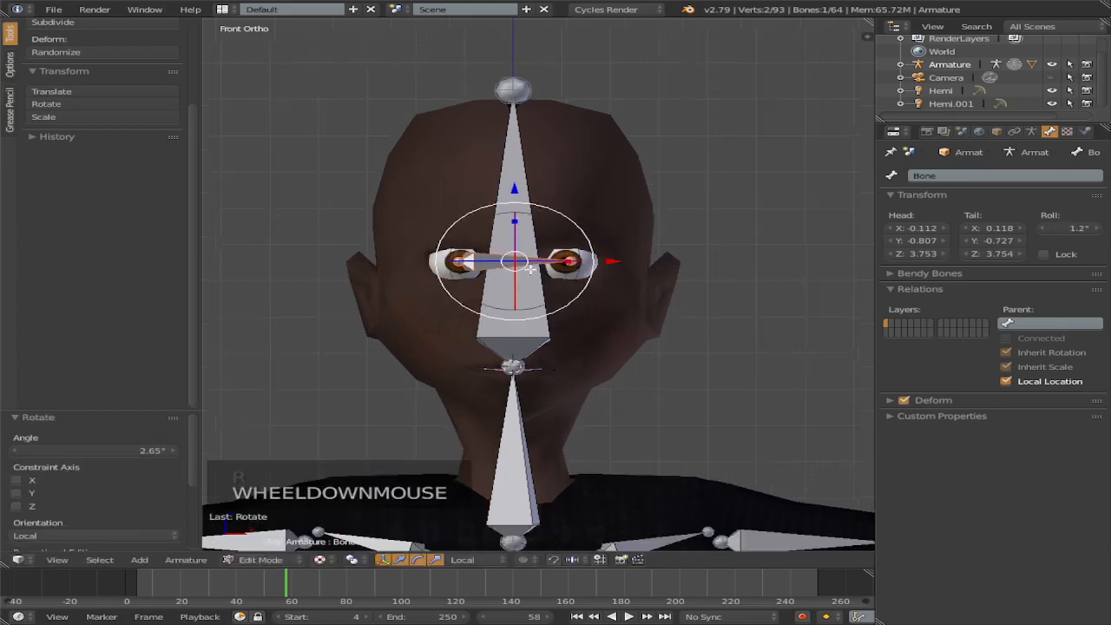
Step: Rename the new bone as eyes Ctrl
left_click(995, 176)
key("BackSpace")
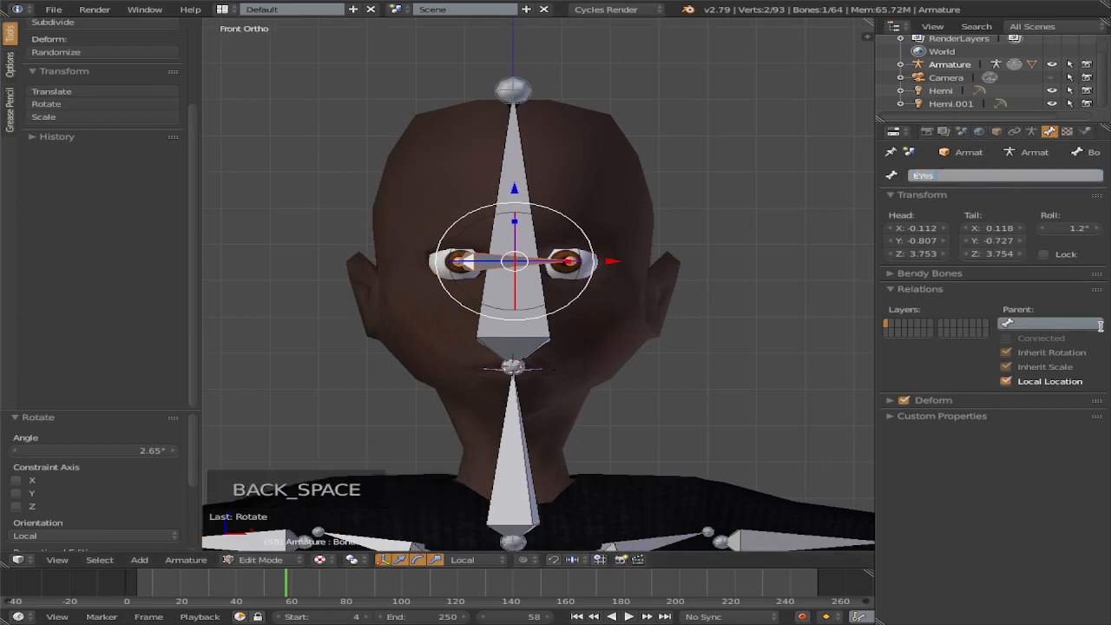
key("BackSpace")
type("ee")
key("BackSpace")
key("BackSpace")
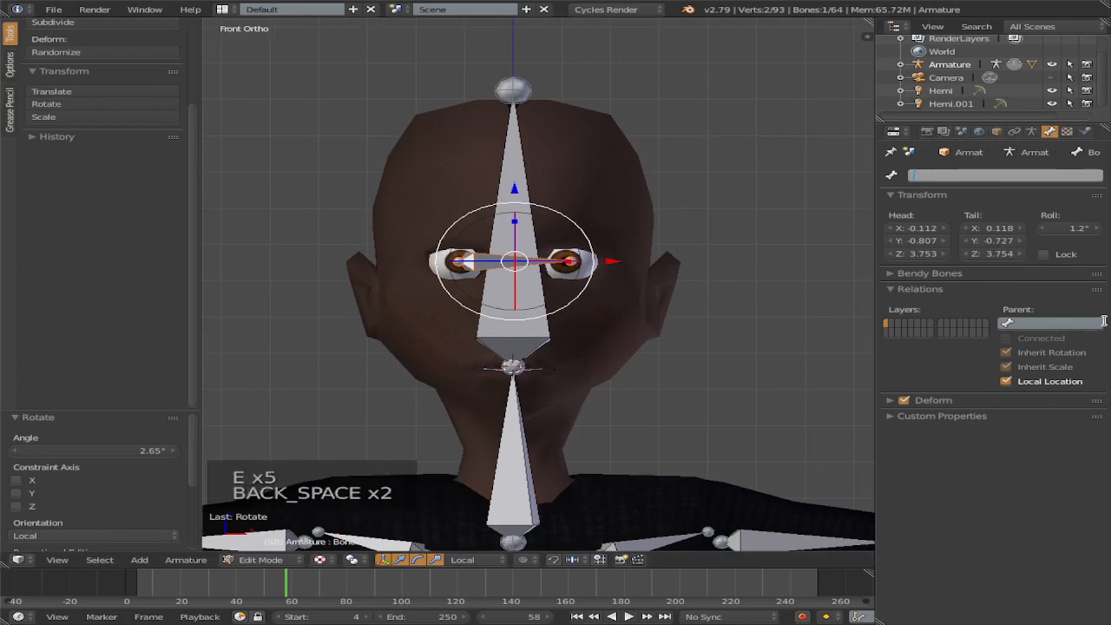
type("eyes Ctrl")
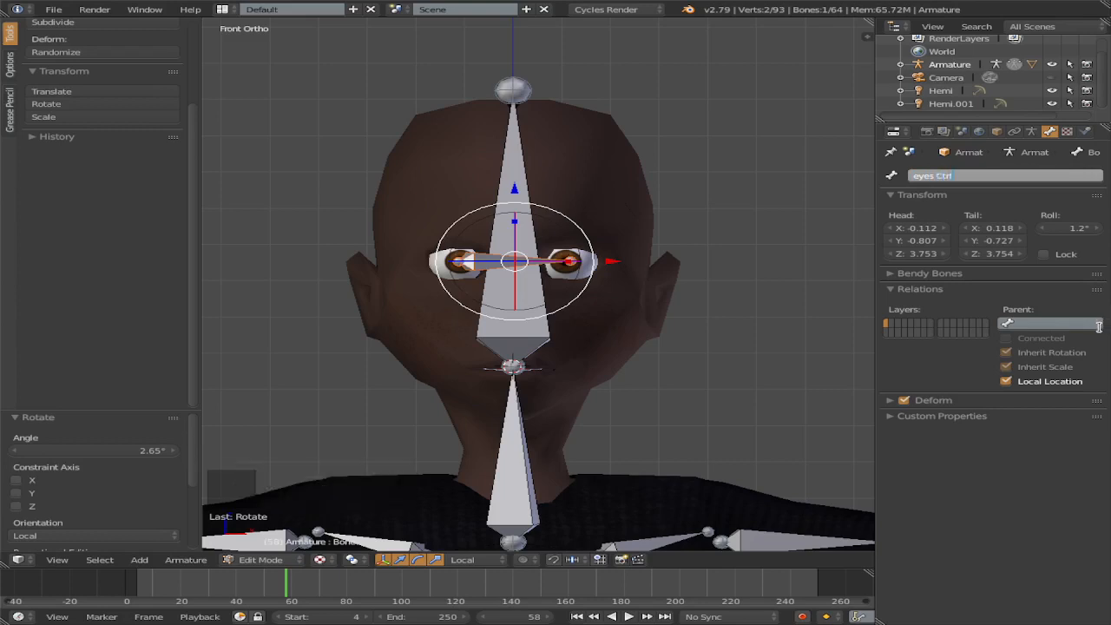
key("Return")
Step: Move the eyes Ctrl bone 0.142 along Y to bring it closer to the face
scroll(460, 239, "up", 2)
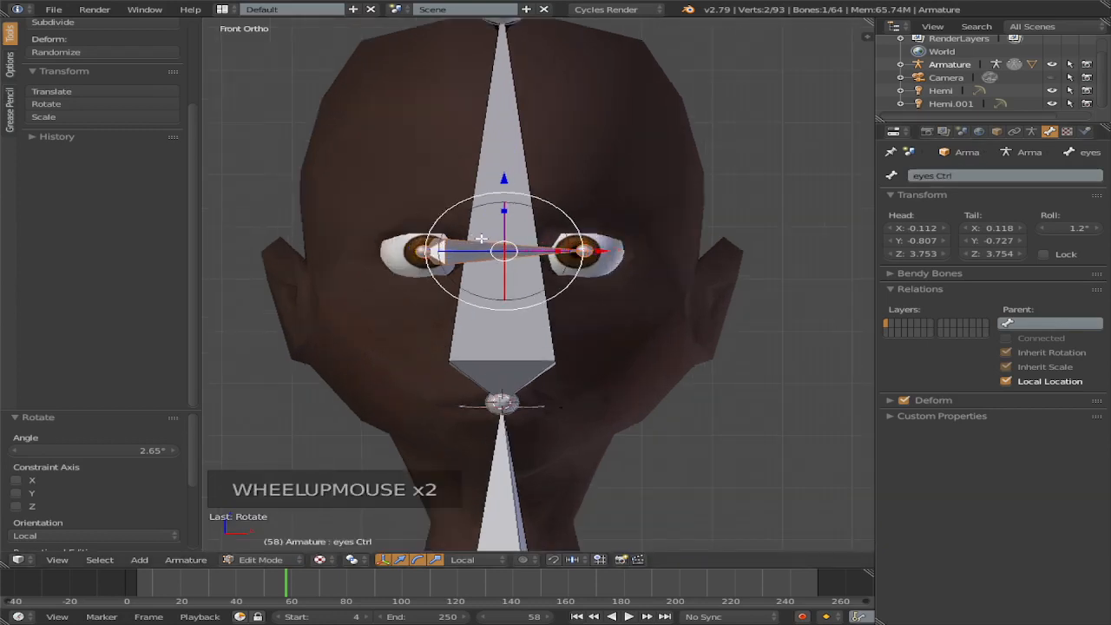
scroll(481, 242, "down", 1)
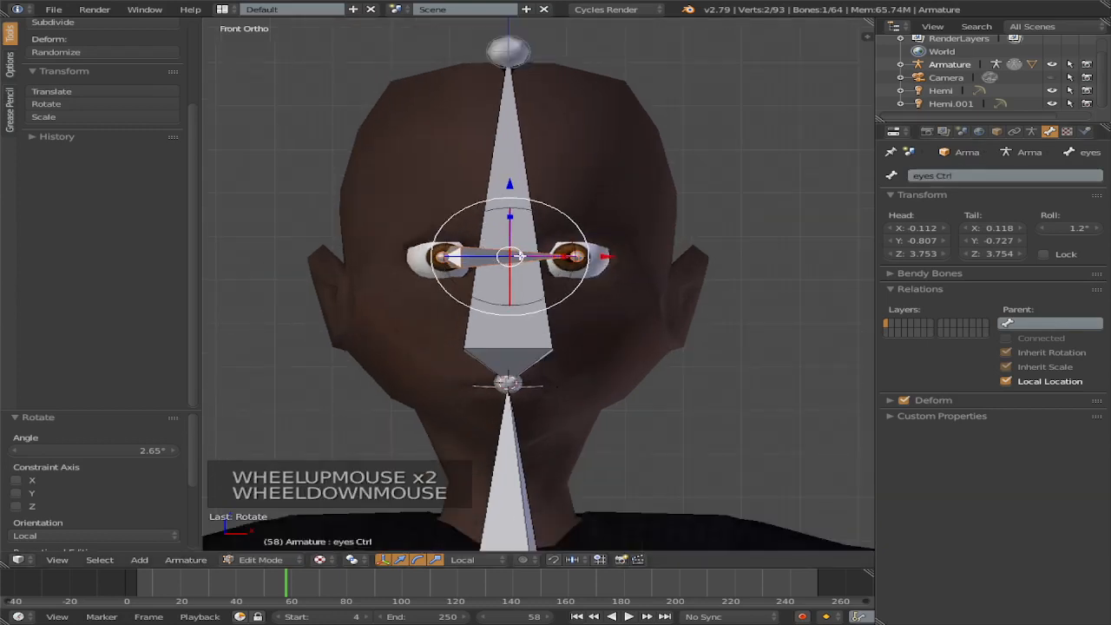
scroll(521, 256, "up", 4)
scroll(623, 227, "down", 2)
scroll(623, 227, "up", 1)
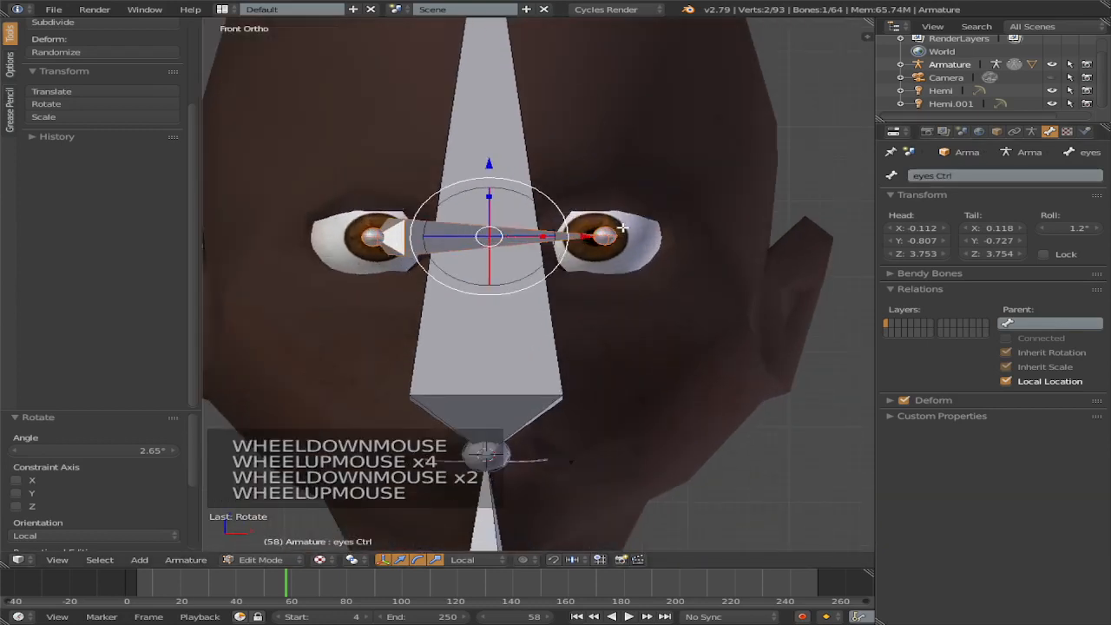
scroll(528, 227, "down", 5)
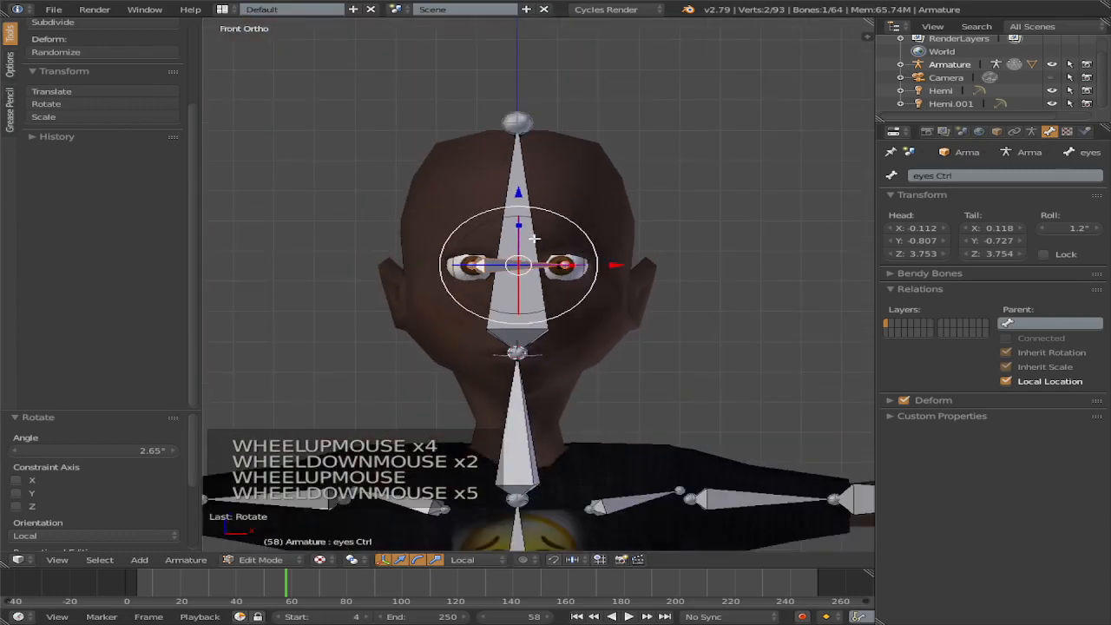
middle_click_drag(534, 237, 569, 286)
scroll(578, 327, "up", 2)
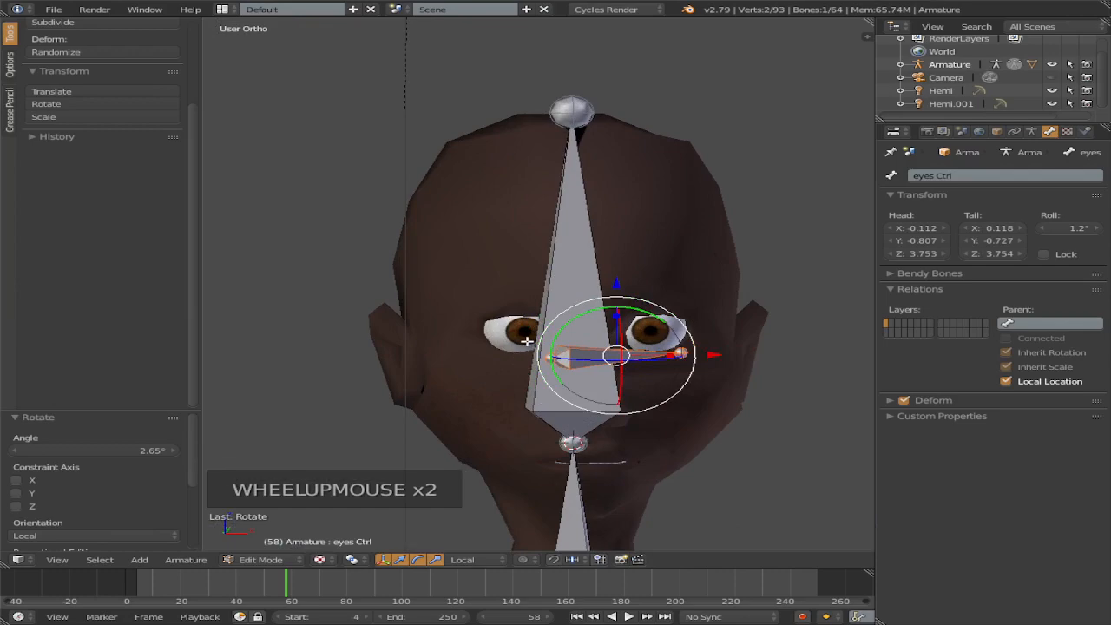
scroll(528, 341, "down", 2)
middle_click_drag(527, 341, 598, 420)
scroll(635, 408, "down", 3)
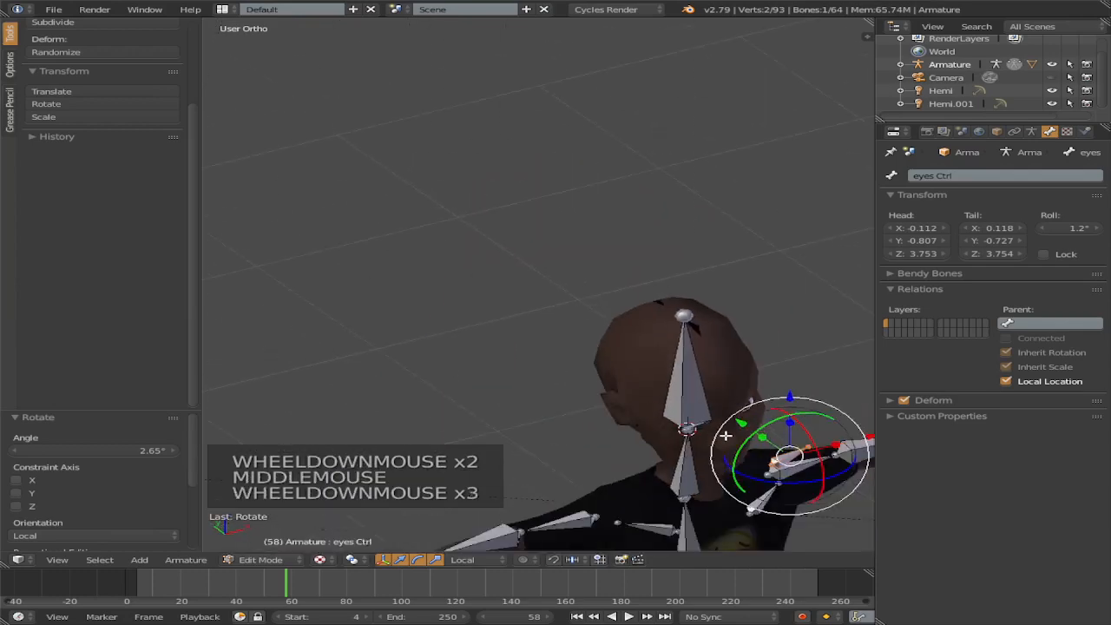
middle_click_drag(724, 435, 612, 337, "shift")
scroll(572, 316, "up", 3)
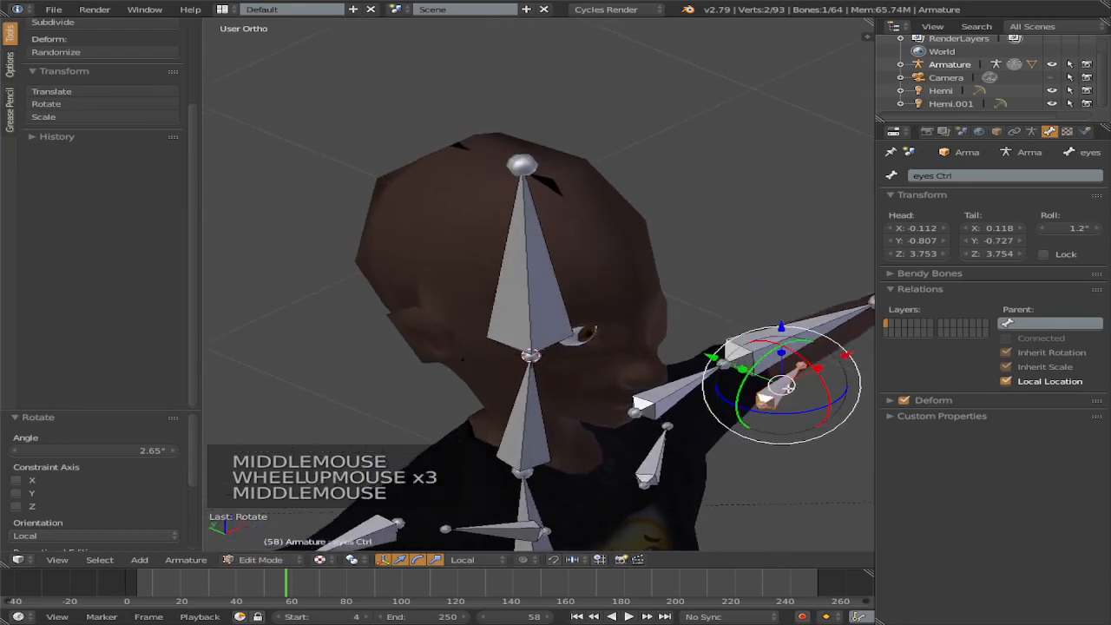
left_click_drag(712, 354, 668, 333)
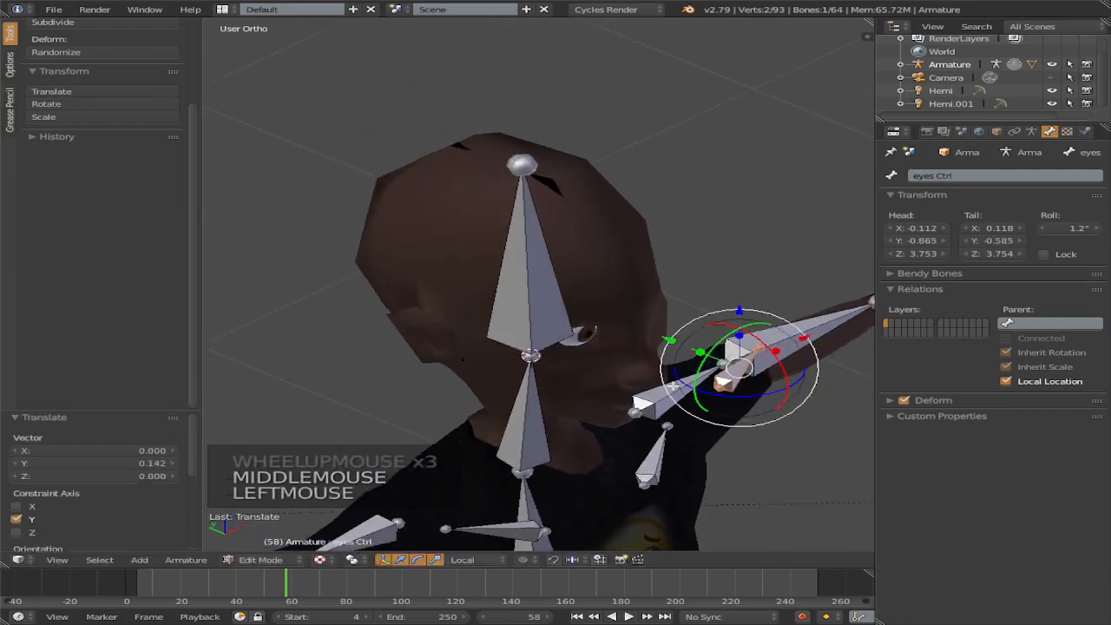
left_click(474, 564)
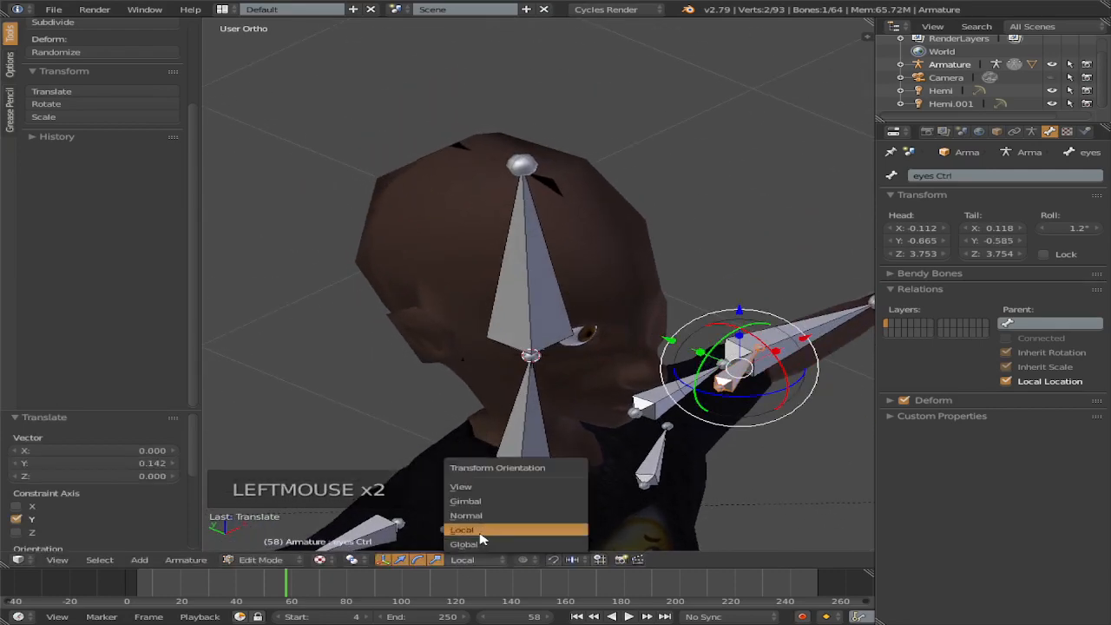
Step: Inspect the eyes Ctrl bone's placement in front of the face and switch the armature to Object Mode
scroll(603, 376, "down", 3)
middle_click_drag(625, 382, 501, 347)
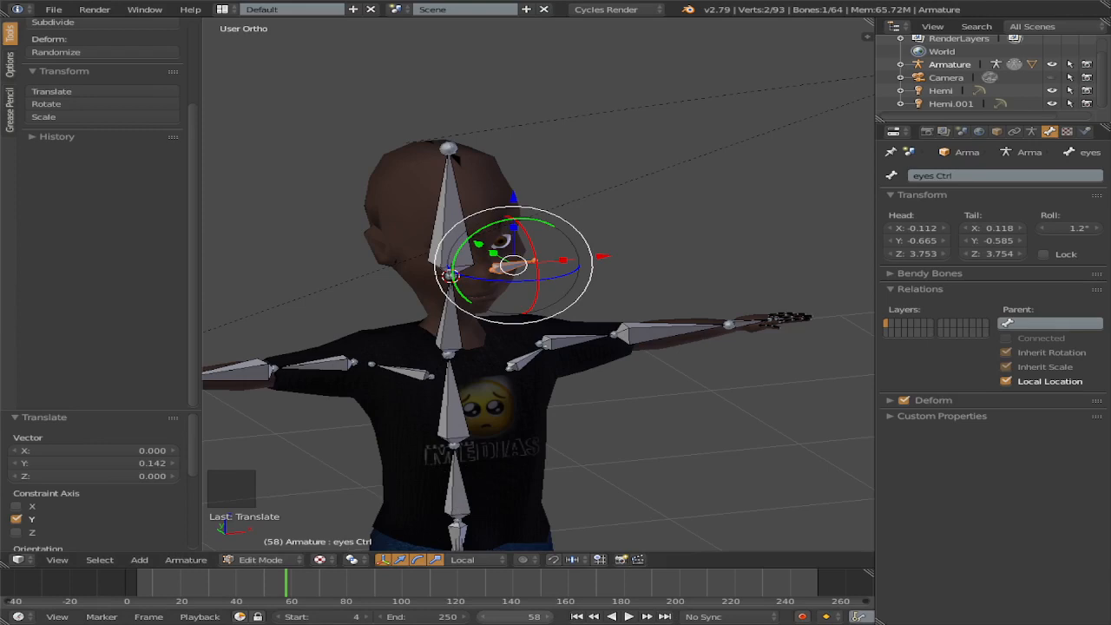
scroll(532, 282, "up", 2)
middle_click_drag(532, 288, 548, 258)
scroll(407, 229, "up", 3)
middle_click_drag(407, 228, 563, 216)
scroll(509, 226, "up", 1)
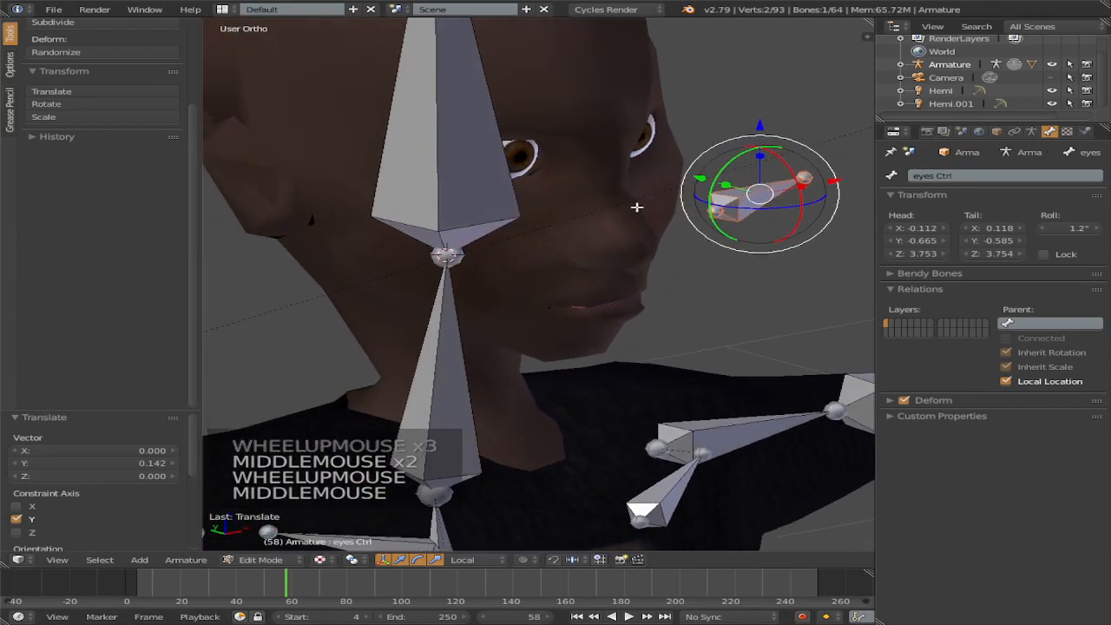
key("Tab")
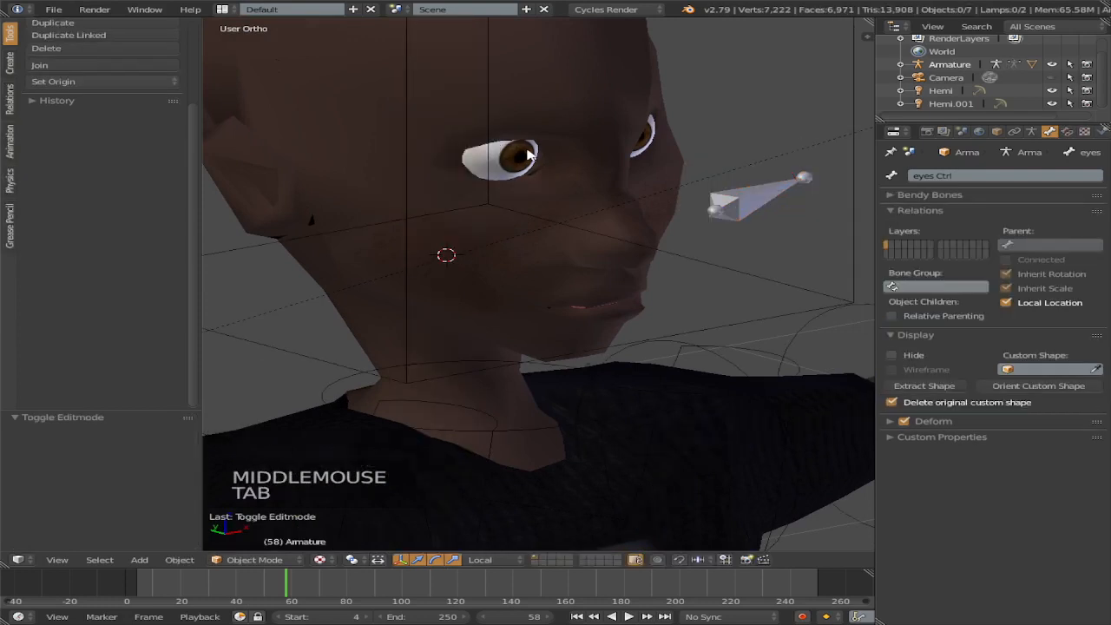
Step: Try to give the Eye.R object a Track To constraint and choose its target
right_click(516, 156)
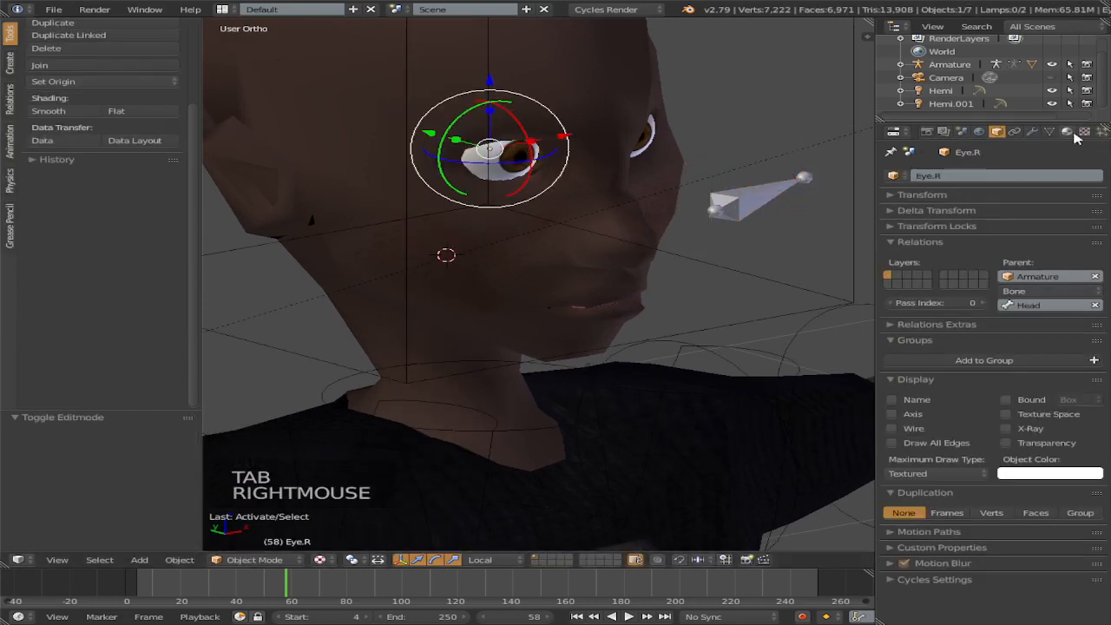
left_click(1014, 131)
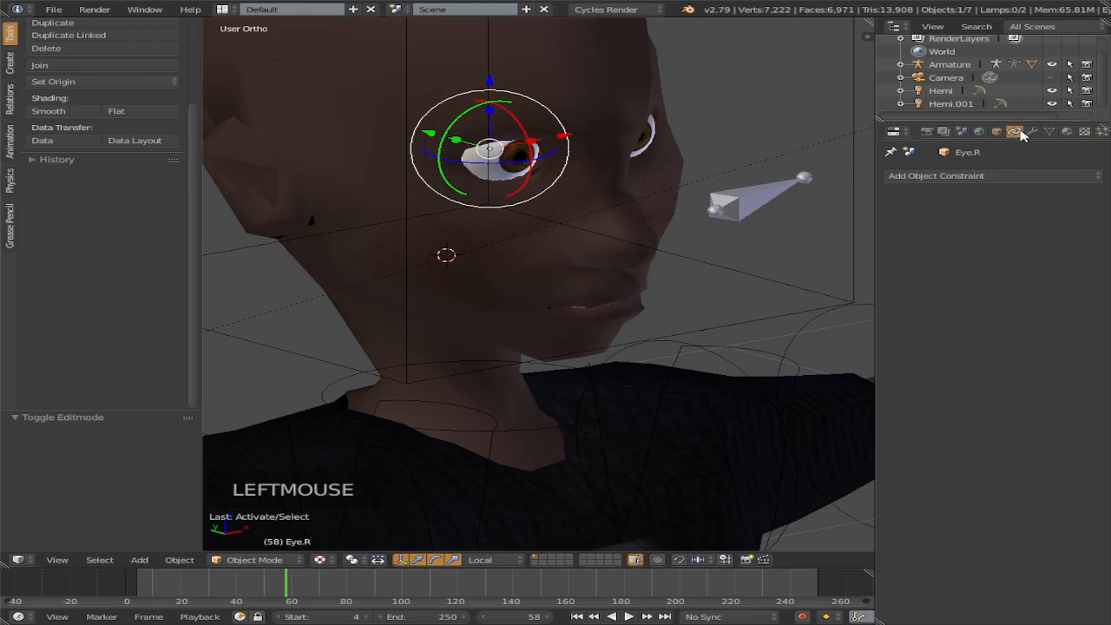
left_click(1003, 177)
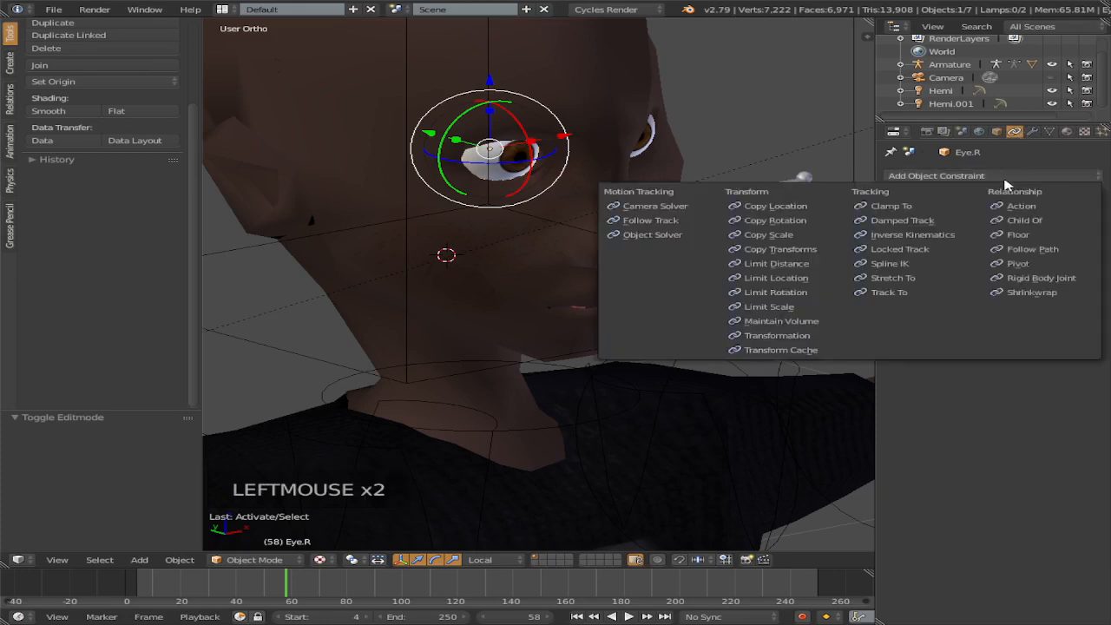
left_click(906, 294)
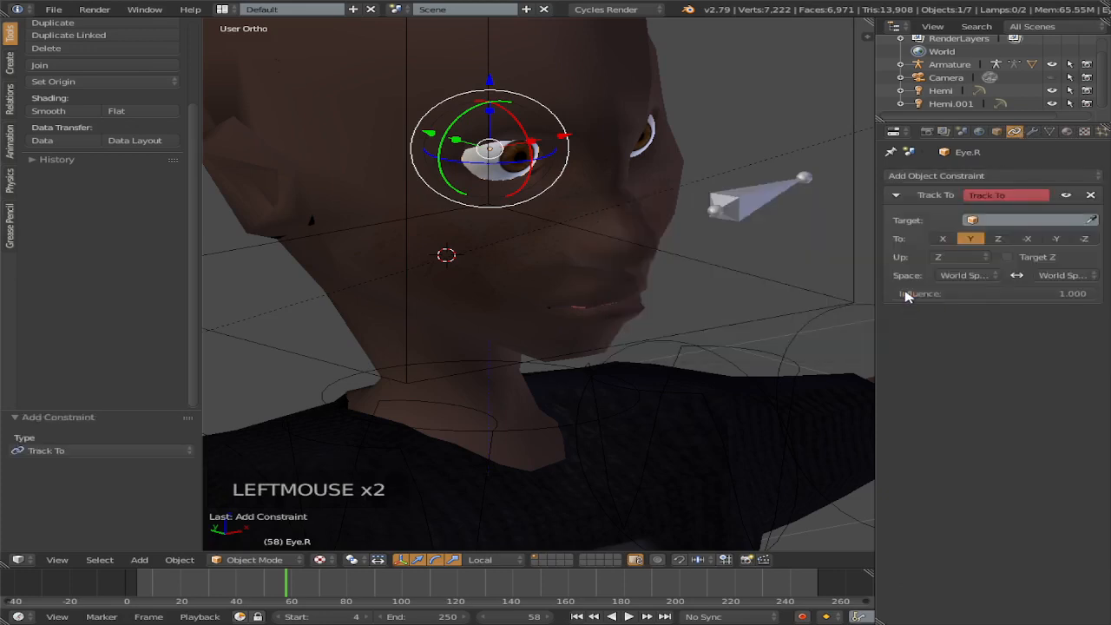
left_click(980, 221)
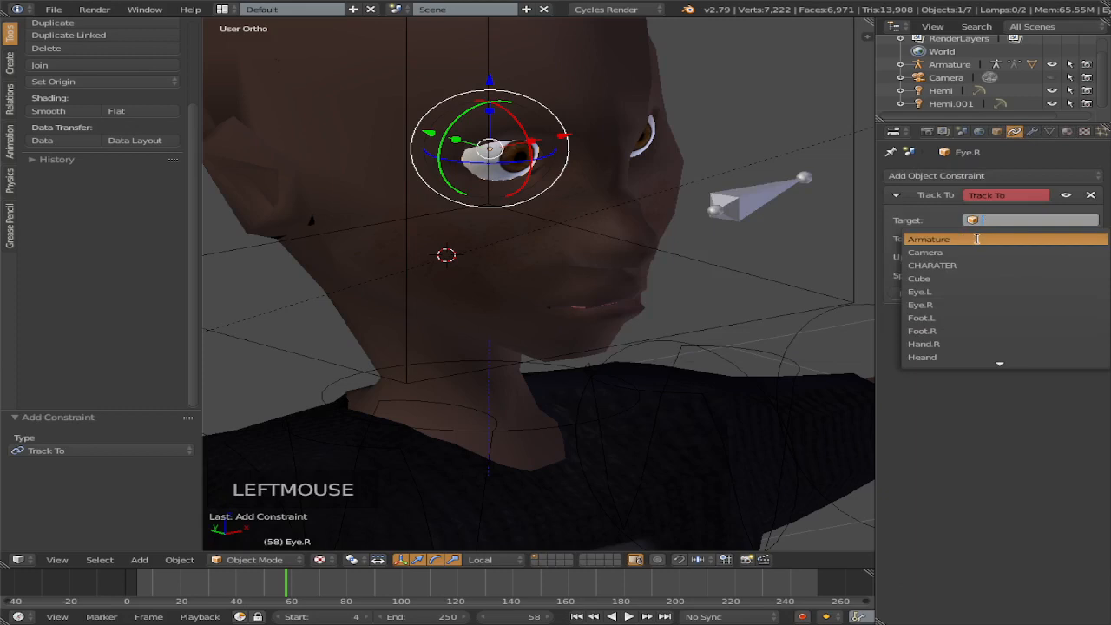
left_click(930, 223)
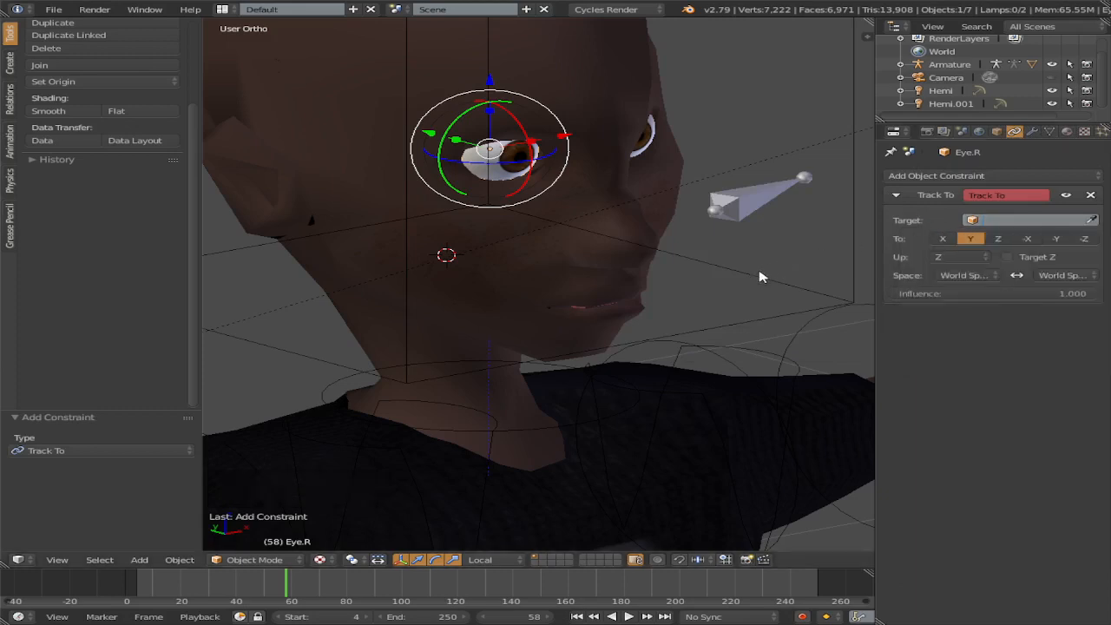
Step: Undo the Track To constraint on Eye.R and redo far enough to bring the eyes Ctrl bone back
key("ctrl+z")
key("ctrl+z")
key("ctrl+z")
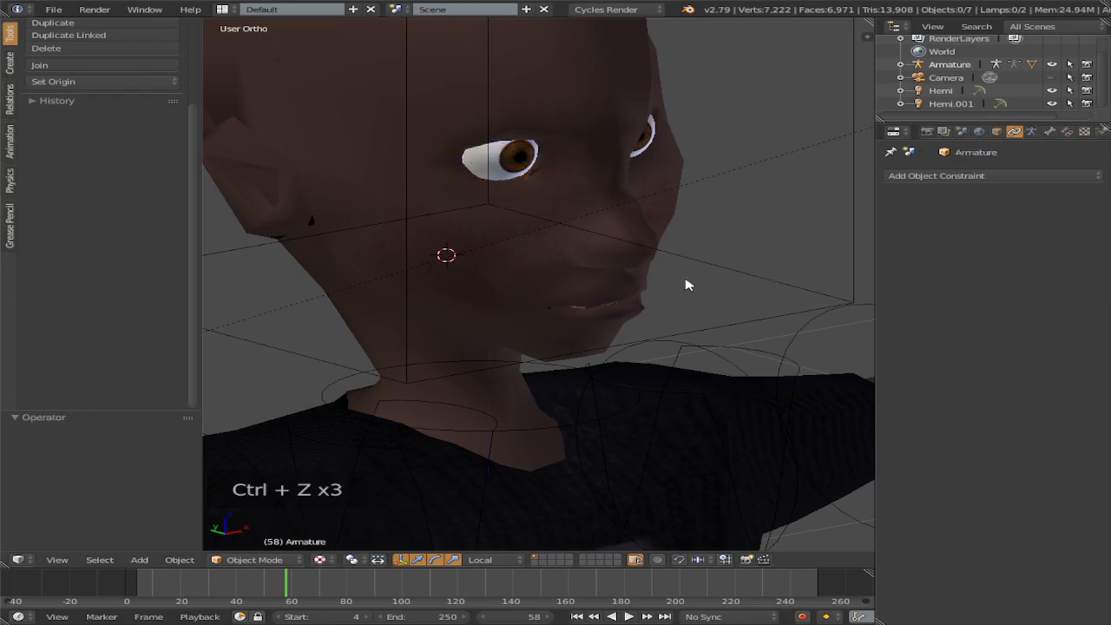
scroll(653, 268, "down", 4)
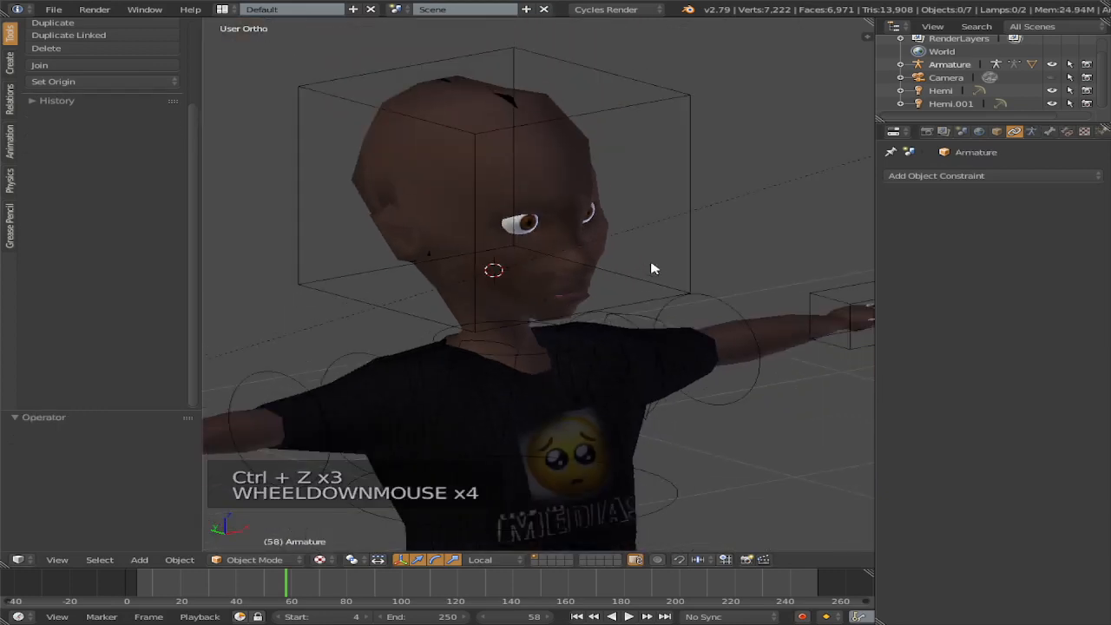
key("ctrl+shift+z")
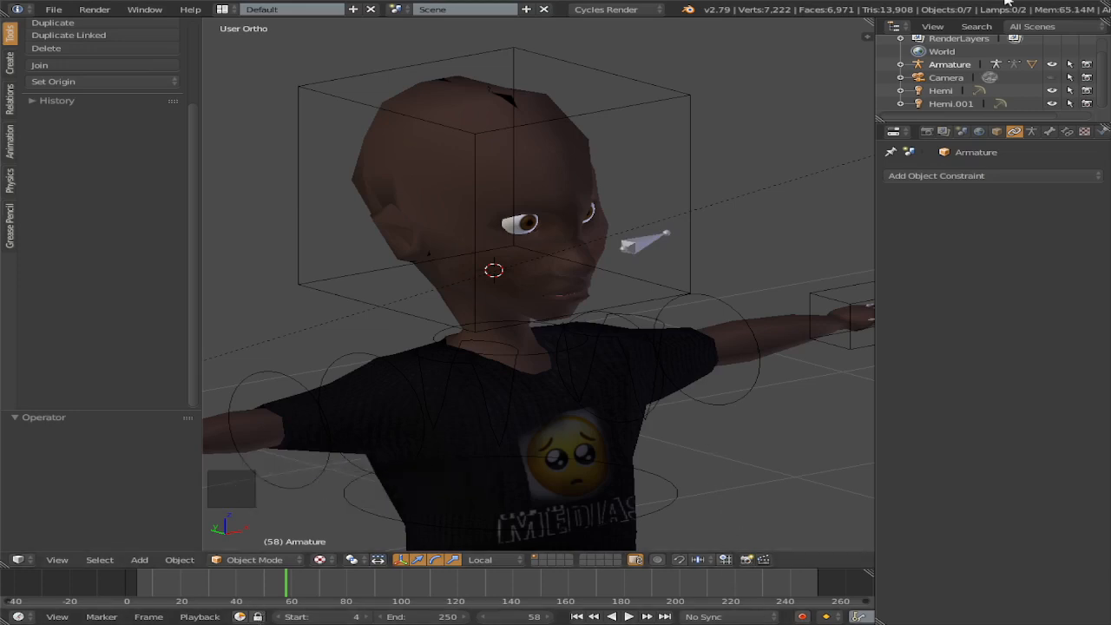
scroll(509, 317, "up", 2)
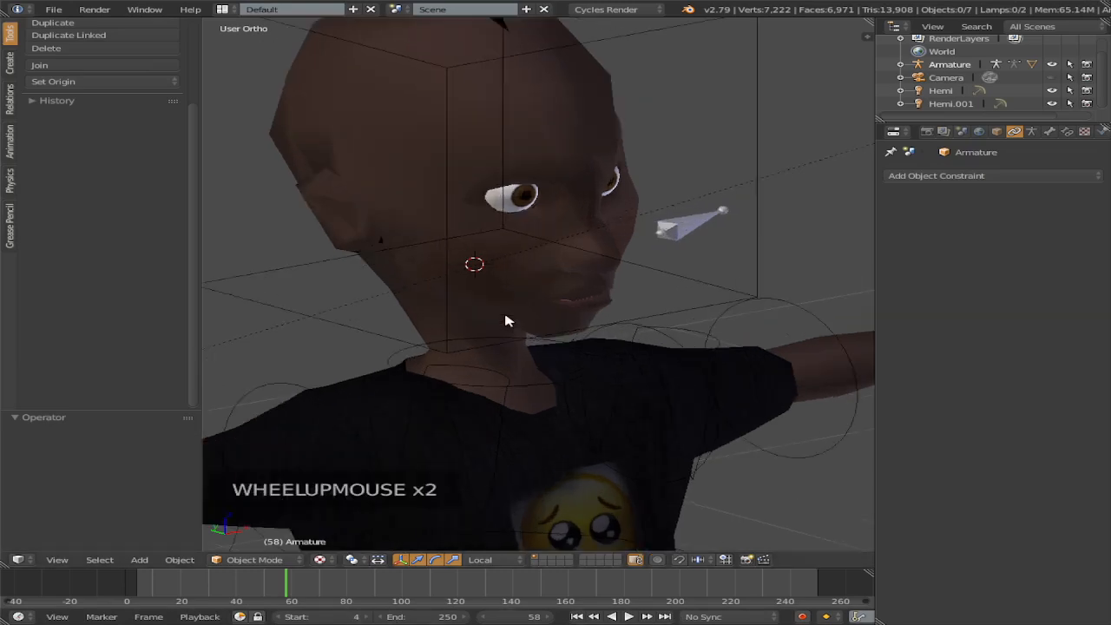
scroll(550, 325, "down", 2)
middle_click_drag(726, 329, 664, 350)
scroll(566, 311, "up", 1)
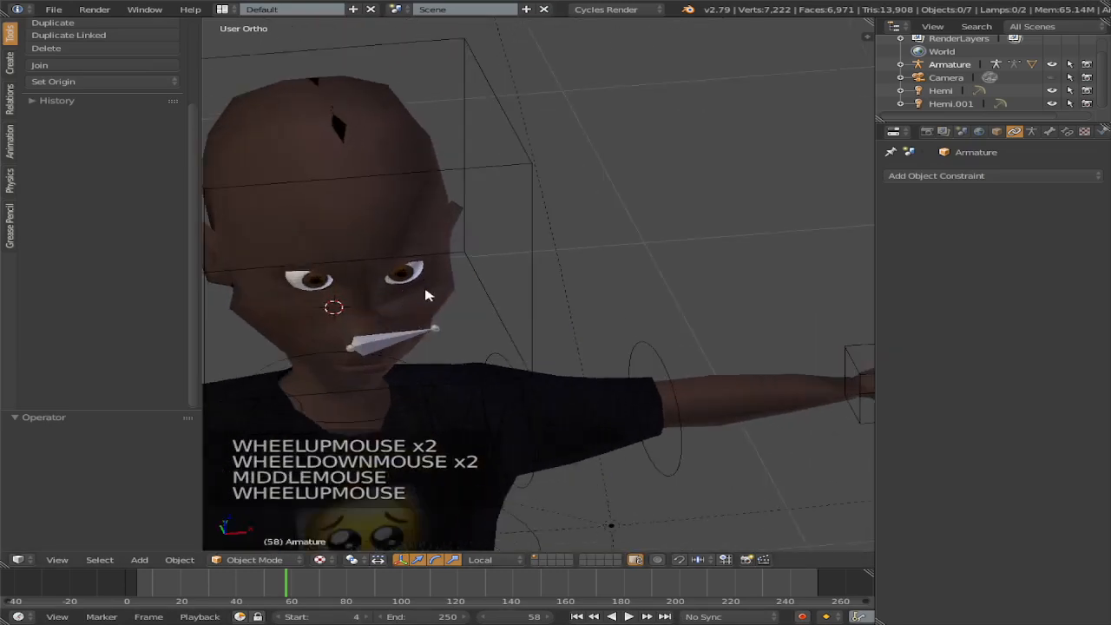
Step: Add a Track To constraint to the Eye.R object, targeting the Armature's eyes Ctrl bone
scroll(566, 253, "down", 1)
scroll(566, 253, "up", 3)
middle_click_drag(590, 257, 597, 232)
right_click(453, 179)
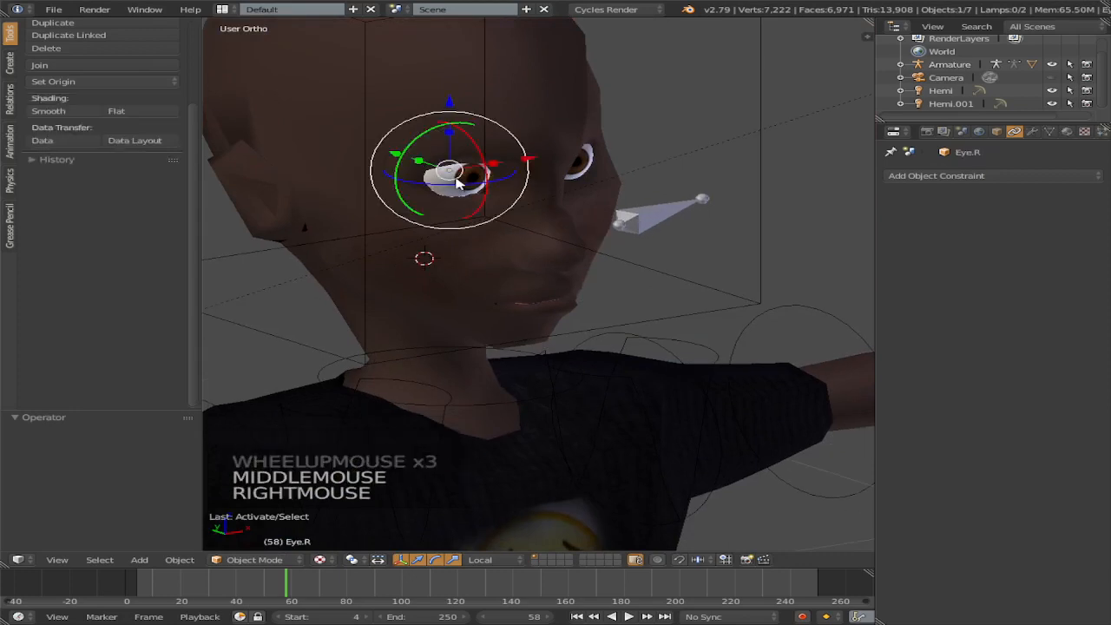
left_click(920, 176)
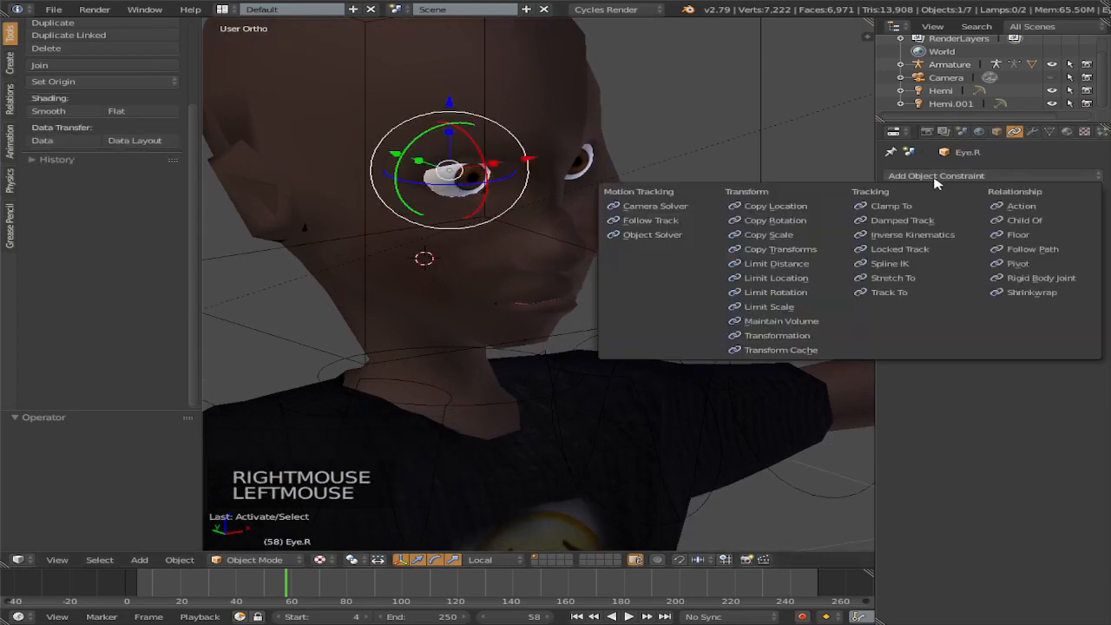
left_click(903, 295)
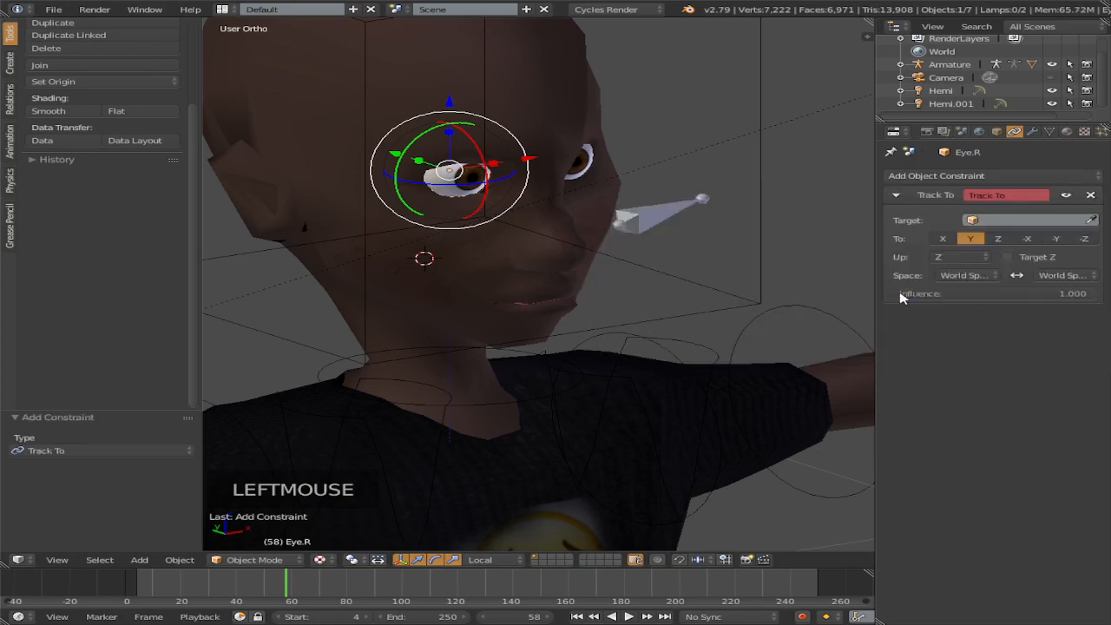
left_click(999, 221)
left_click(996, 237)
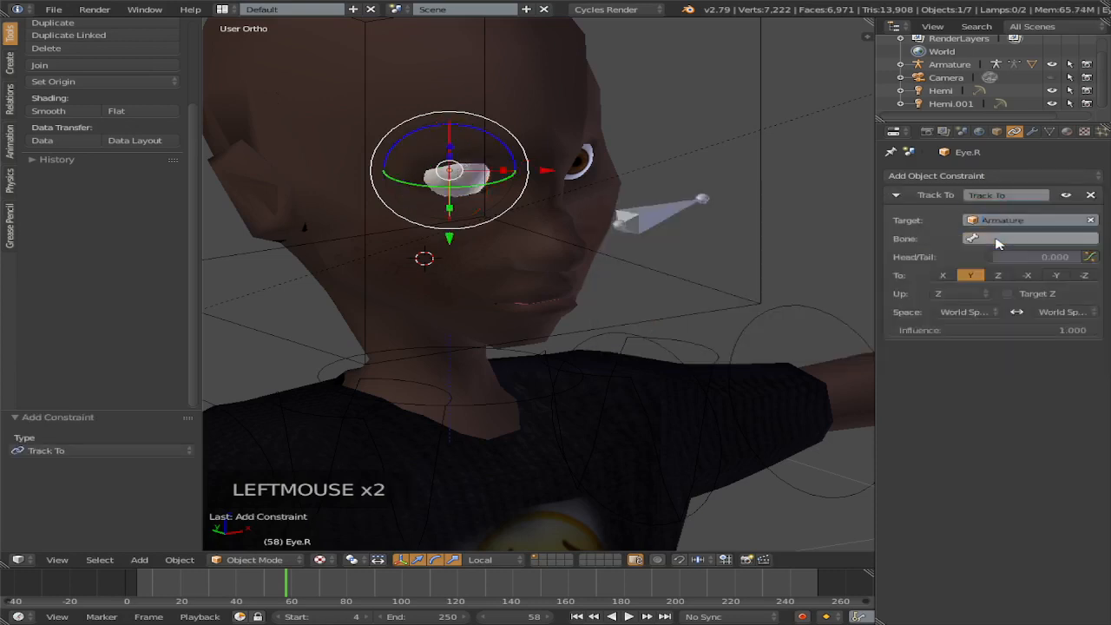
left_click(1003, 239)
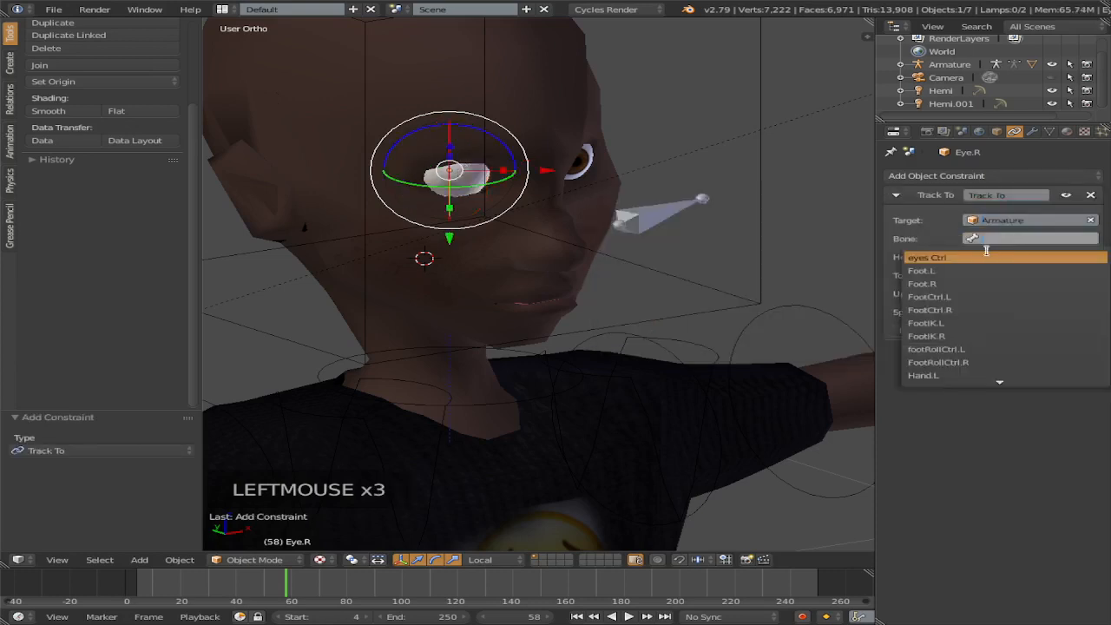
left_click(990, 257)
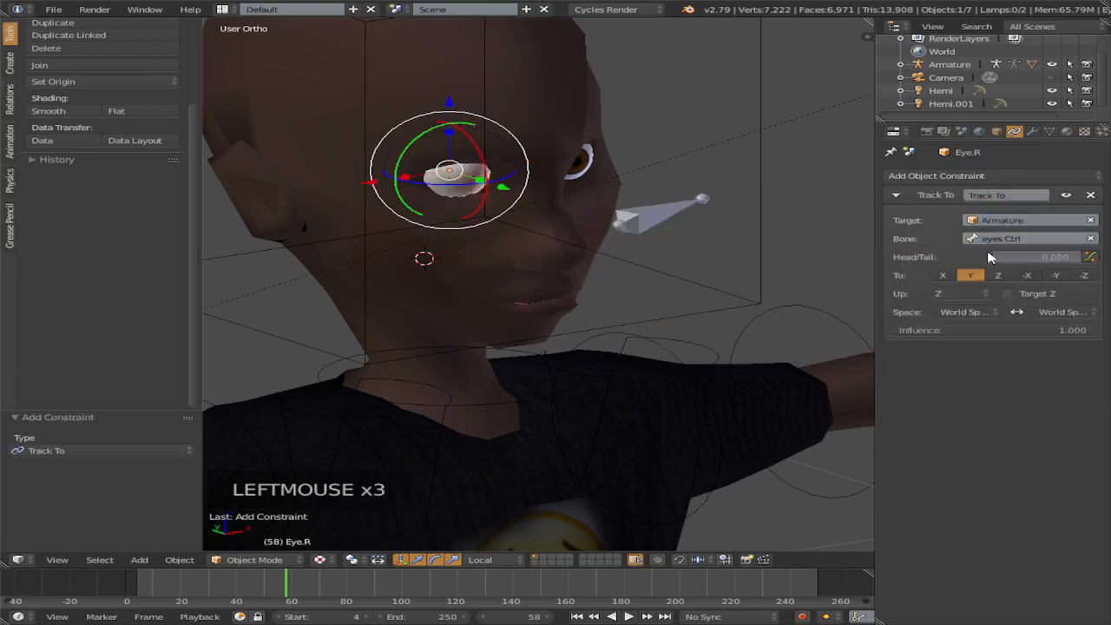
Step: Compare the Y and -Y tracking axes on Eye.R's Track To constraint and settle on -Y
left_click(1059, 276)
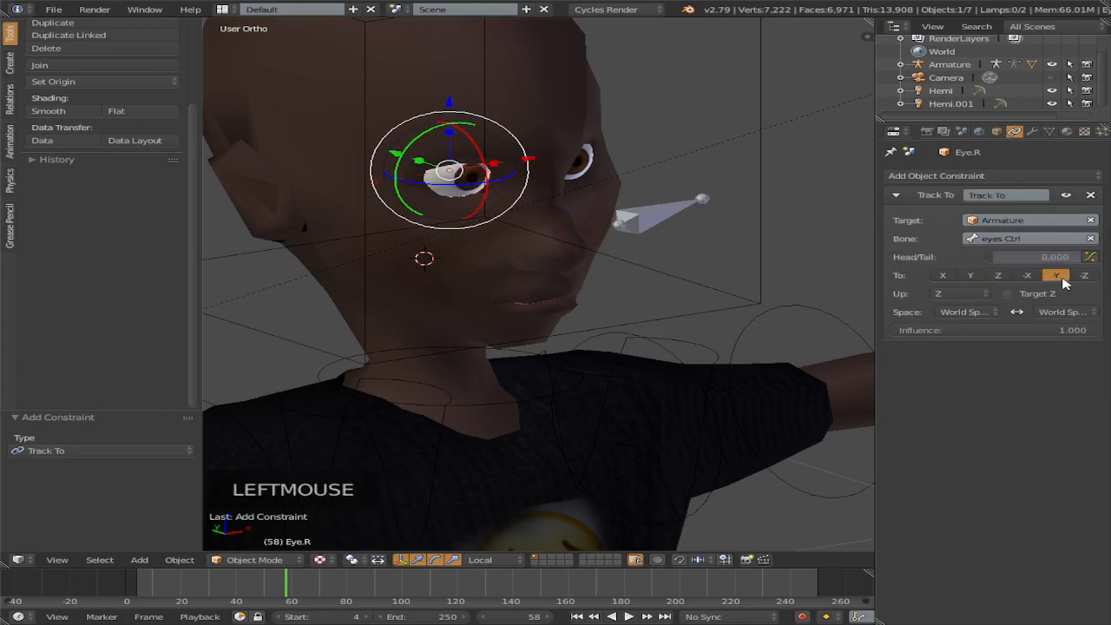
left_click(969, 275)
middle_click_drag(554, 218, 497, 205)
middle_click_drag(449, 244, 520, 246, "shift")
scroll(521, 247, "up", 2)
middle_click_drag(669, 253, 644, 258)
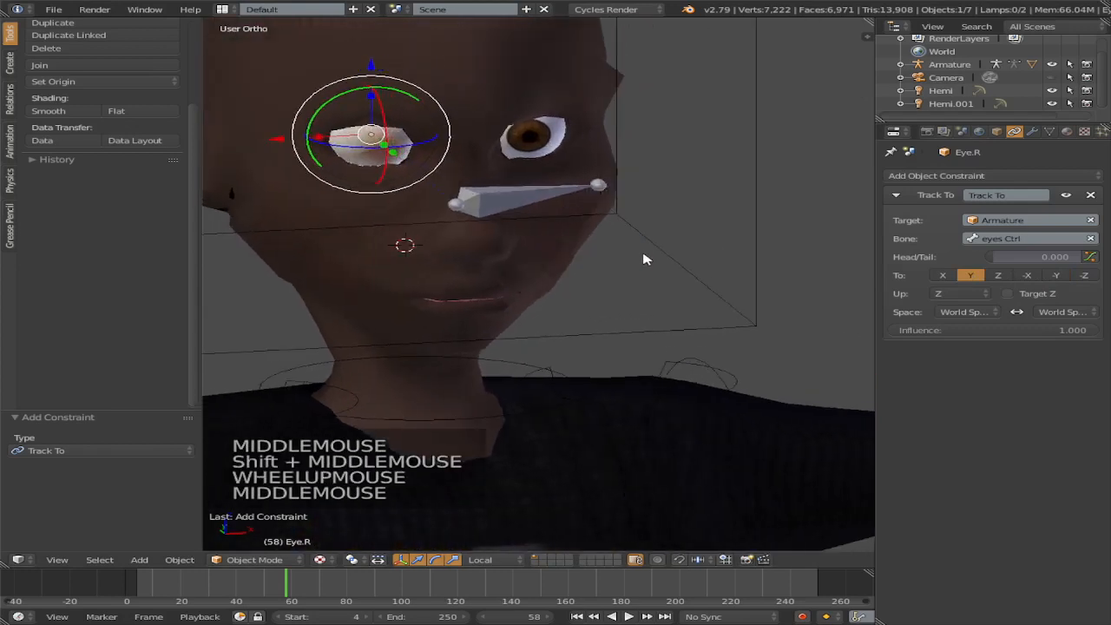
scroll(418, 186, "up", 1)
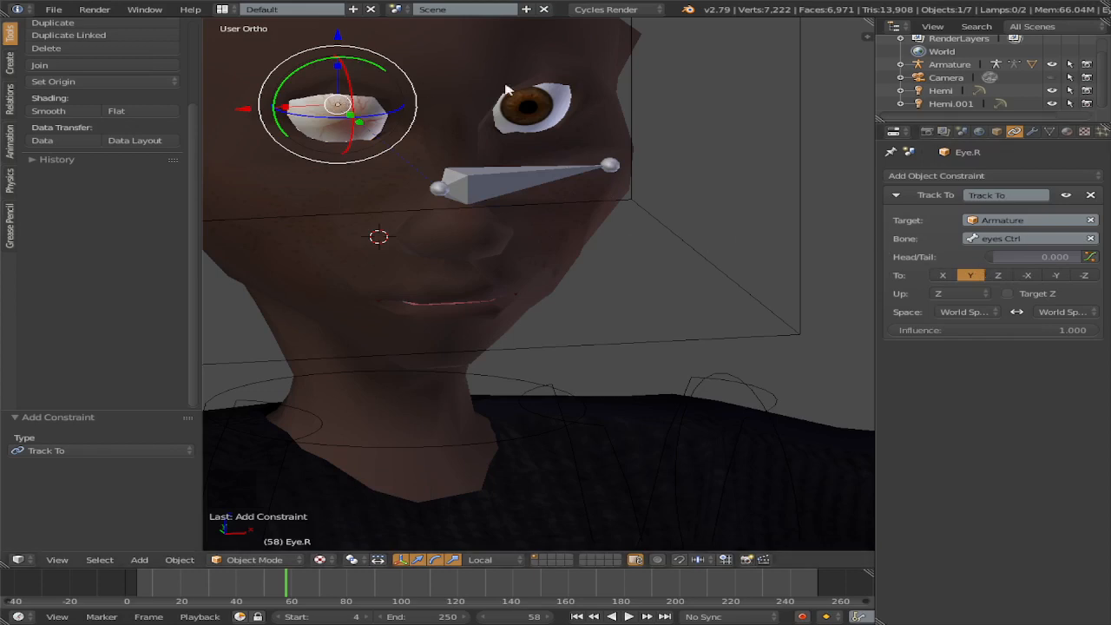
left_click(1057, 276)
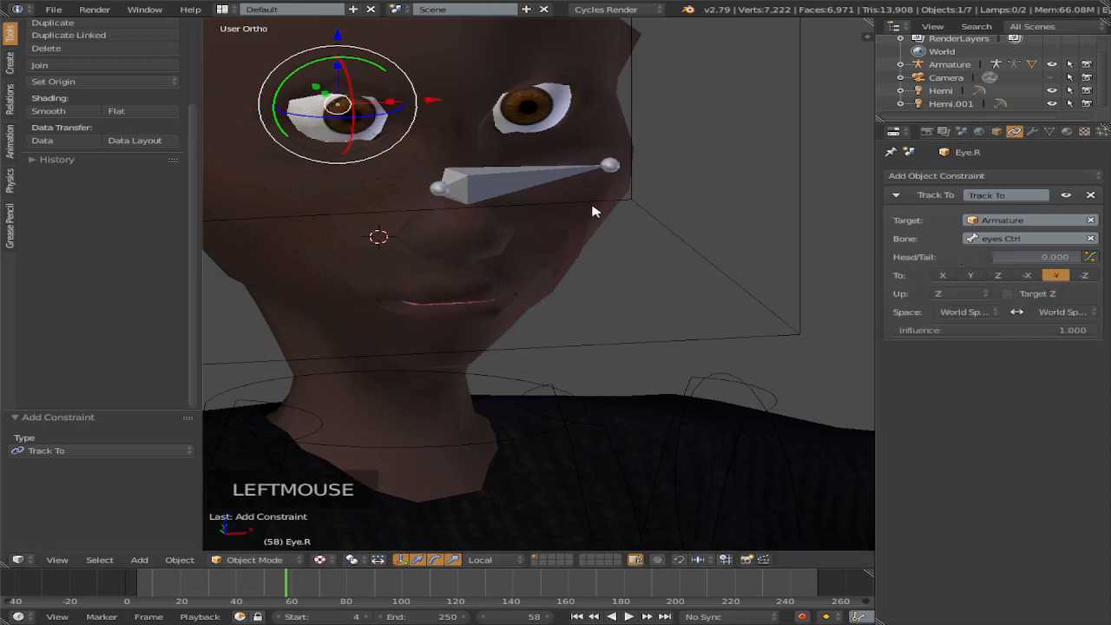
left_click(994, 257)
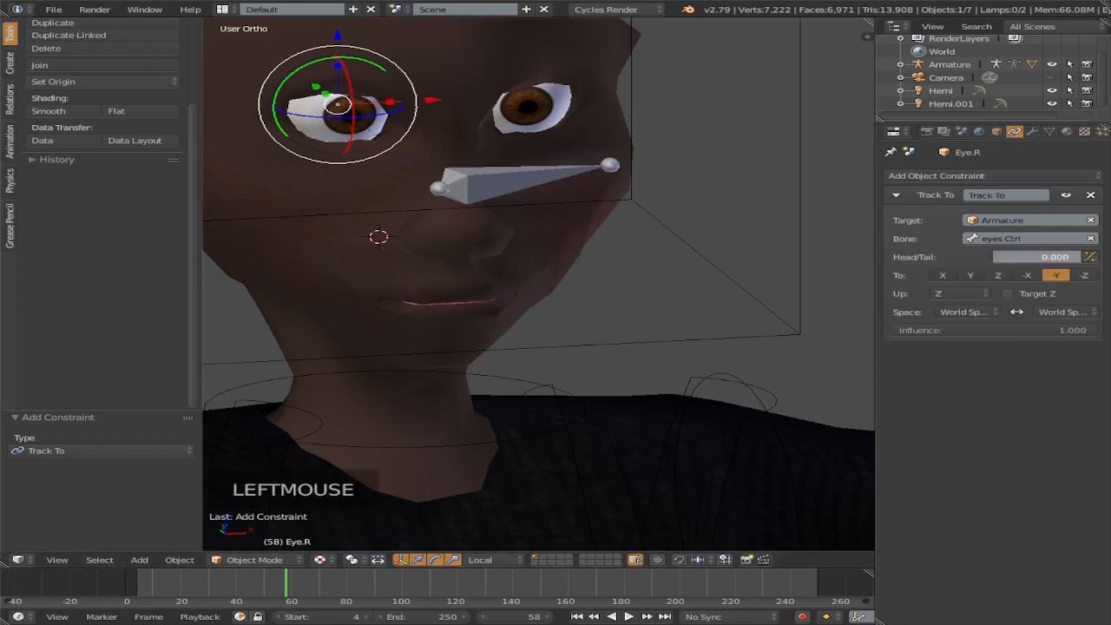
left_click(948, 259)
Step: Give Eye.L a Track To constraint targeting the Armature's eyes Ctrl bone, with -Y as the tracking axis
right_click(547, 119)
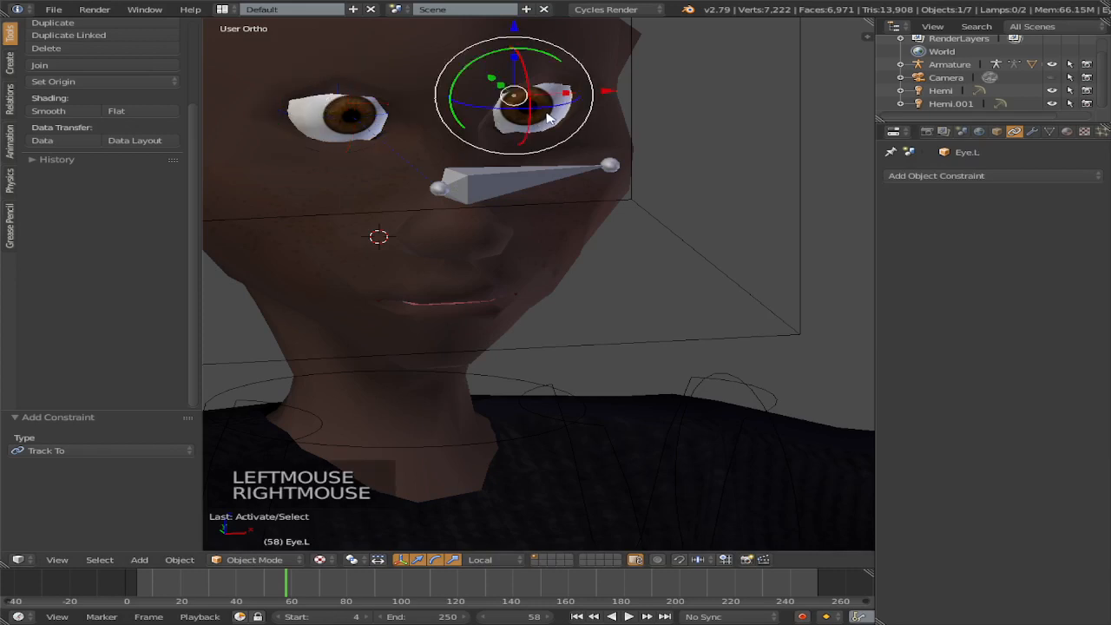
left_click(939, 178)
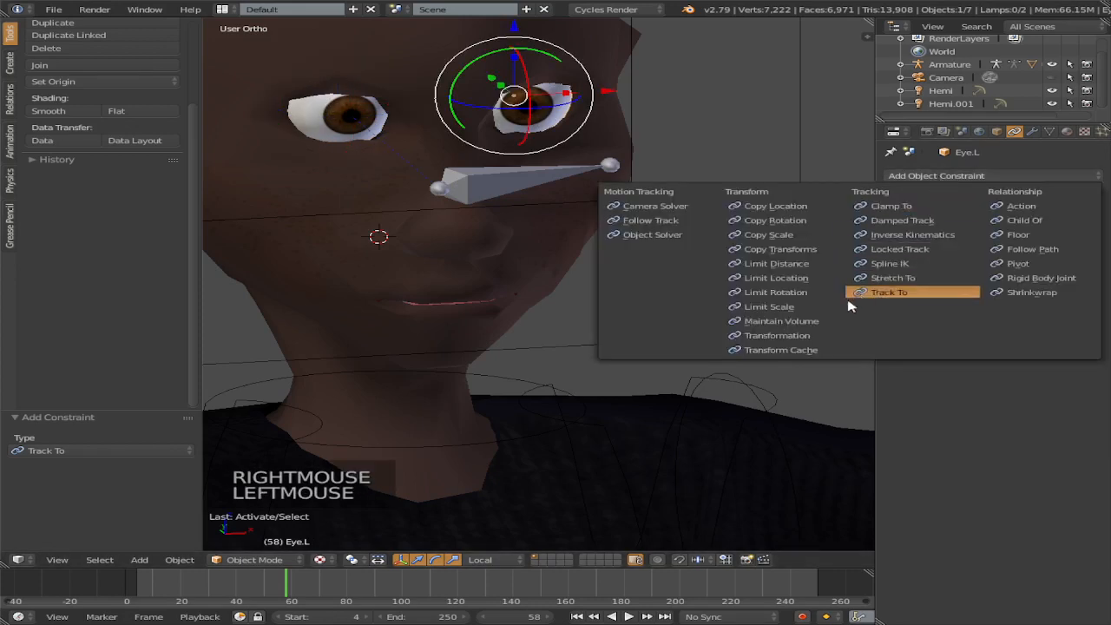
left_click(887, 292)
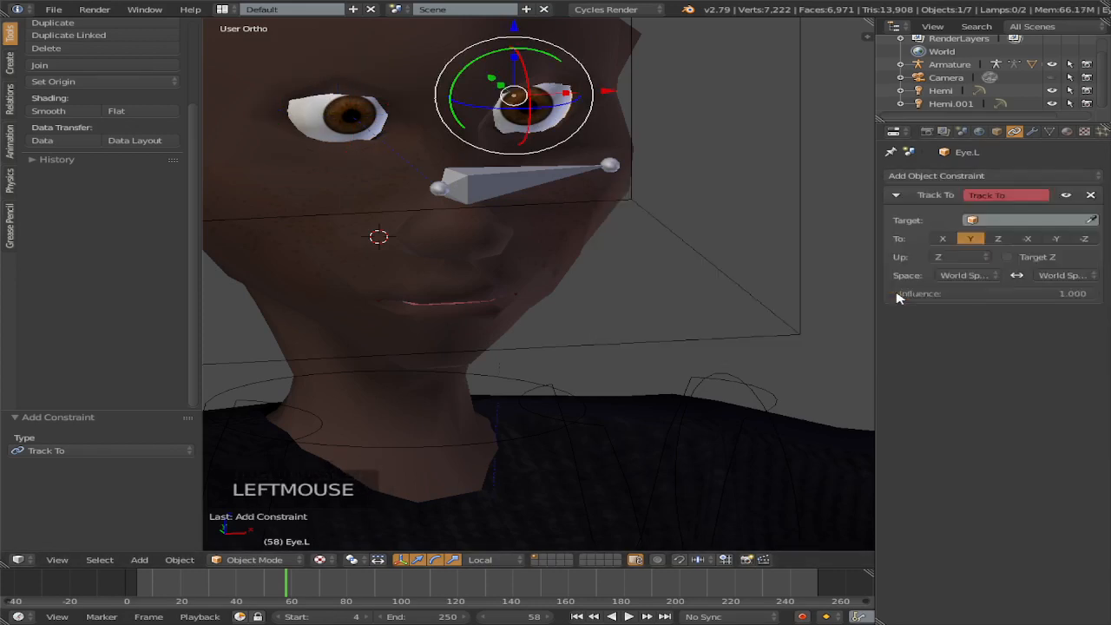
left_click(1024, 220)
left_click(995, 240)
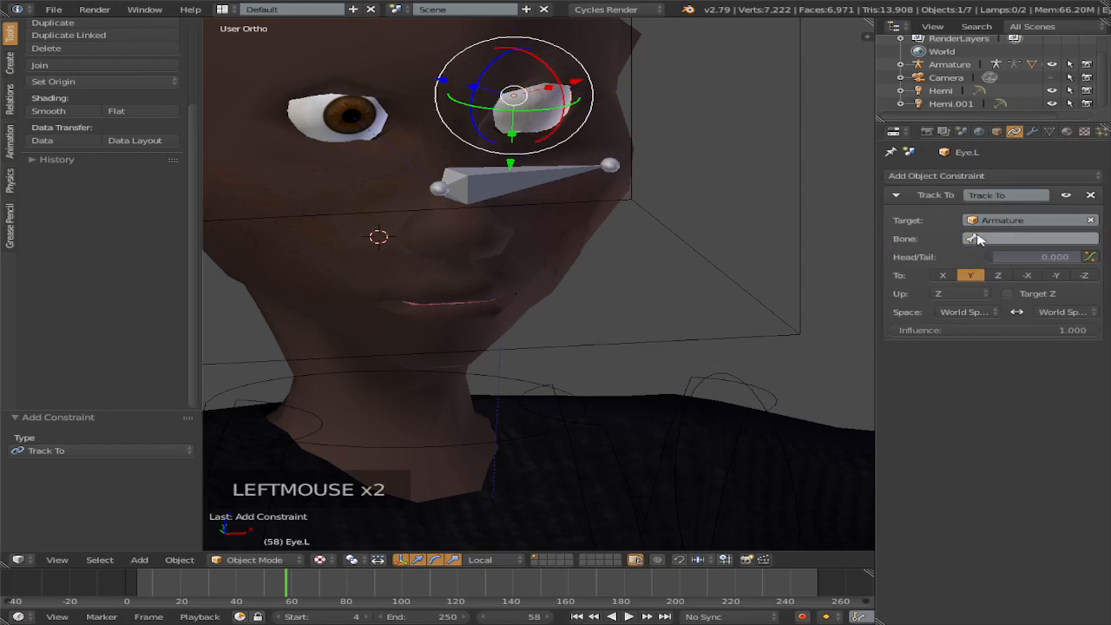
left_click(985, 239)
left_click(961, 258)
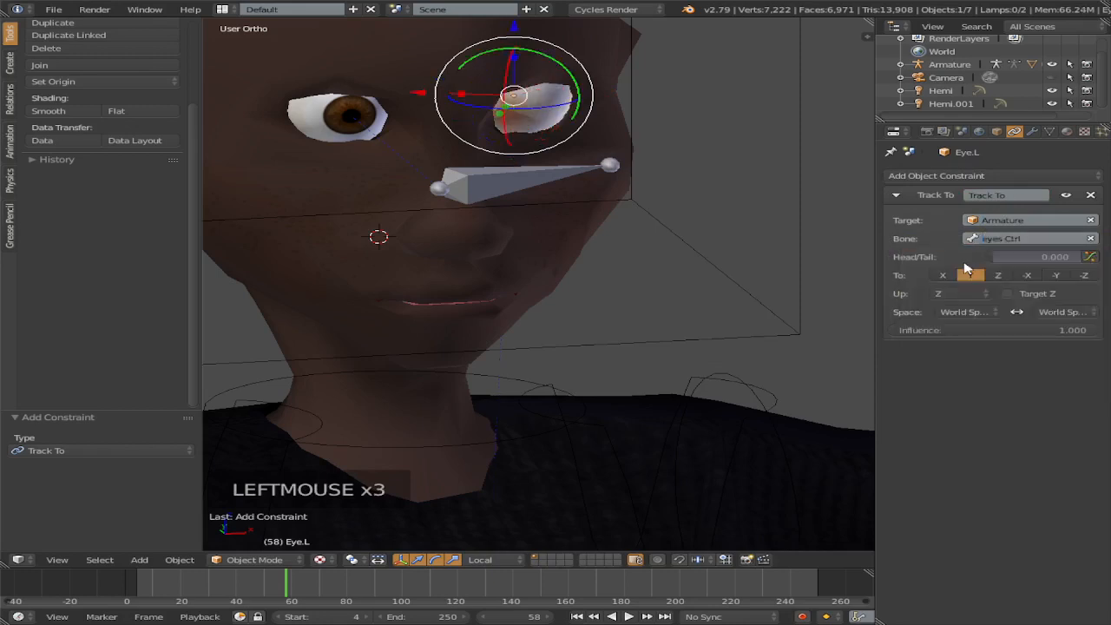
left_click(1065, 276)
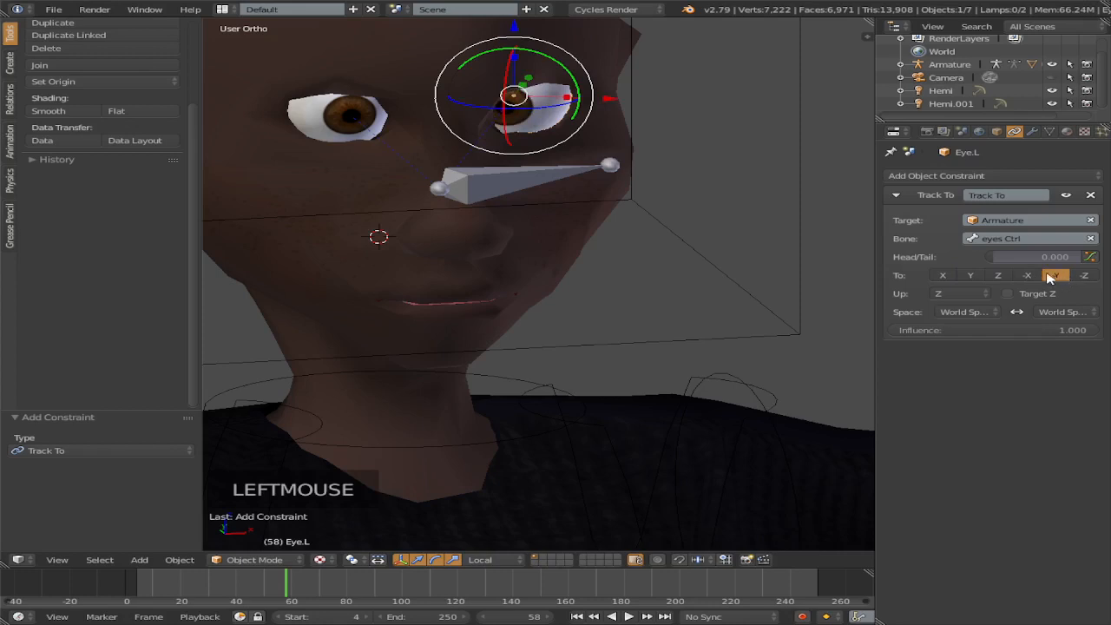
Step: Set the Head/Tail value of Eye.L's Track To constraint to 1.000 so it aims at the bone's tail
scroll(633, 130, "down", 2)
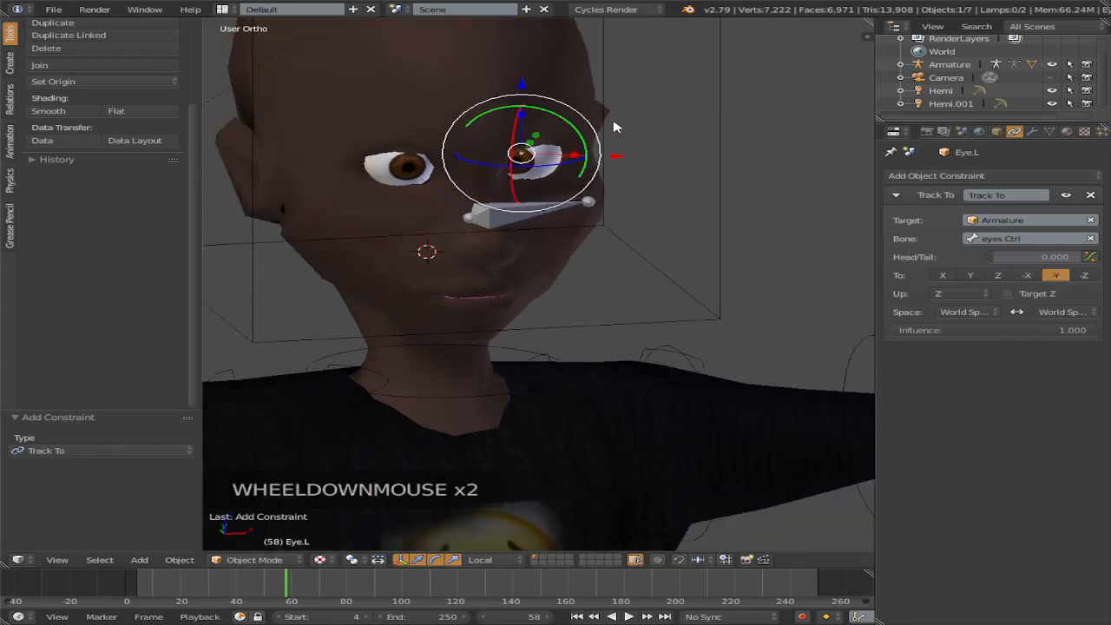
middle_click_drag(615, 129, 566, 122)
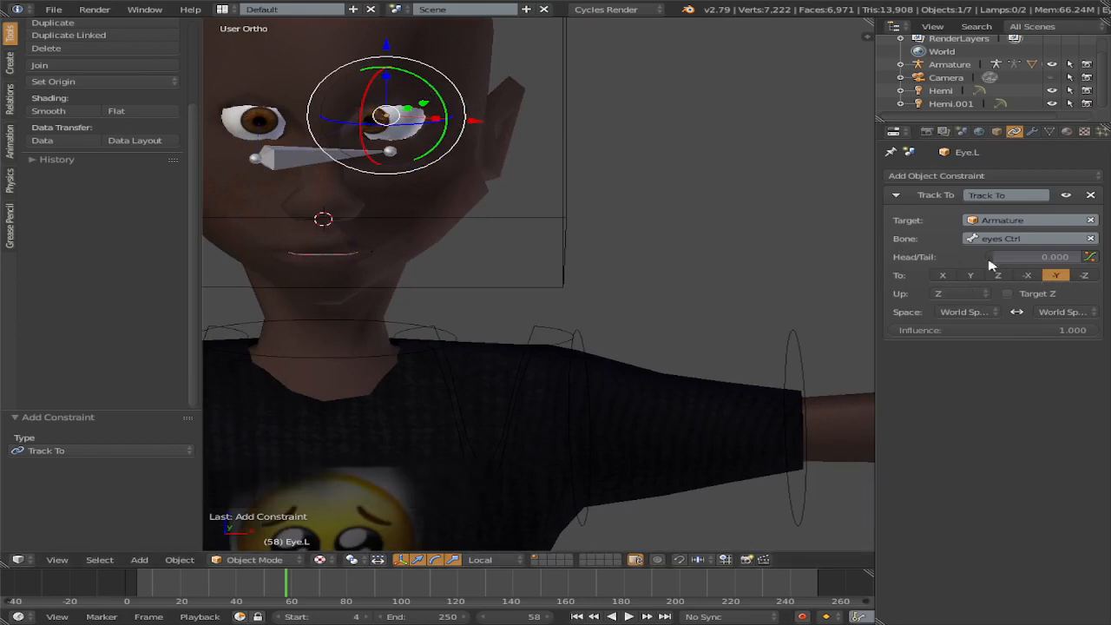
left_click_drag(992, 257, 1084, 257)
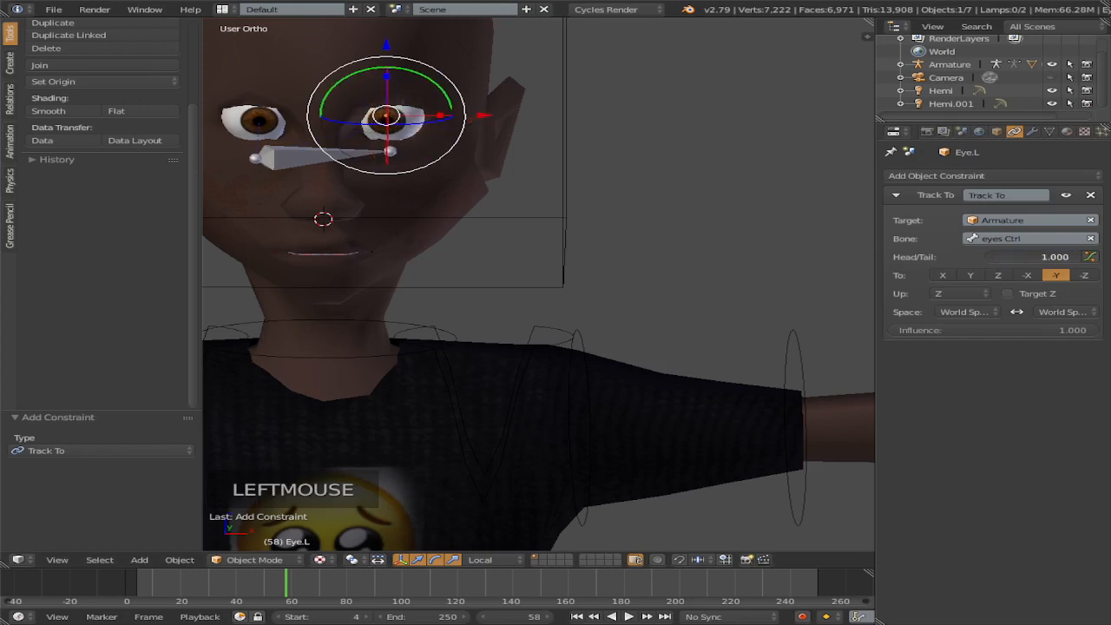
left_click(1068, 261)
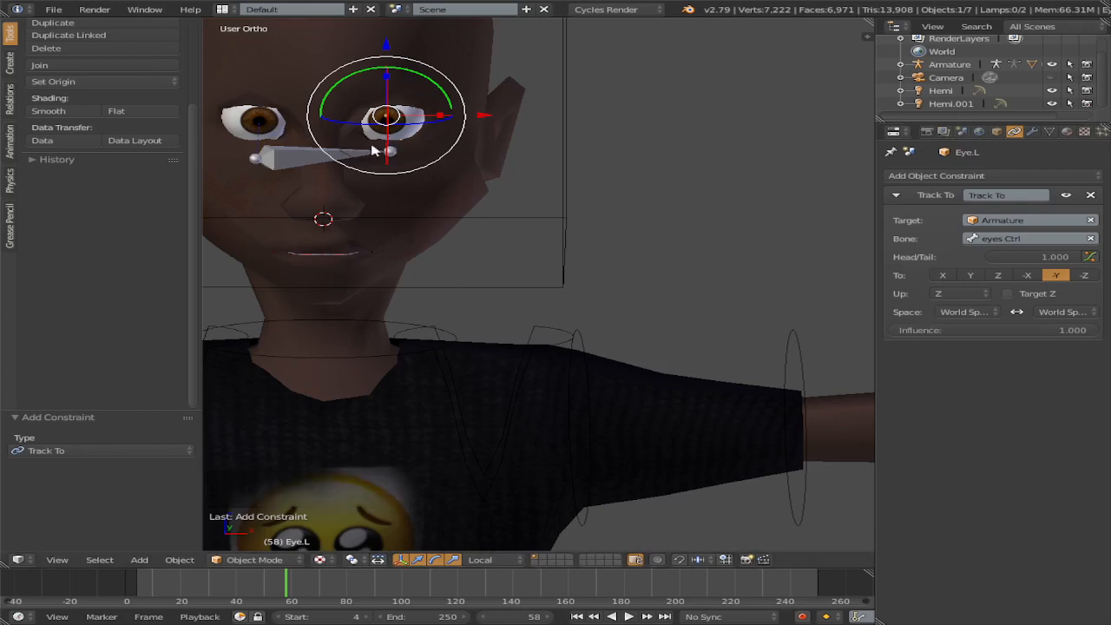
Step: Select the armature and switch it to Pose Mode
right_click(319, 159)
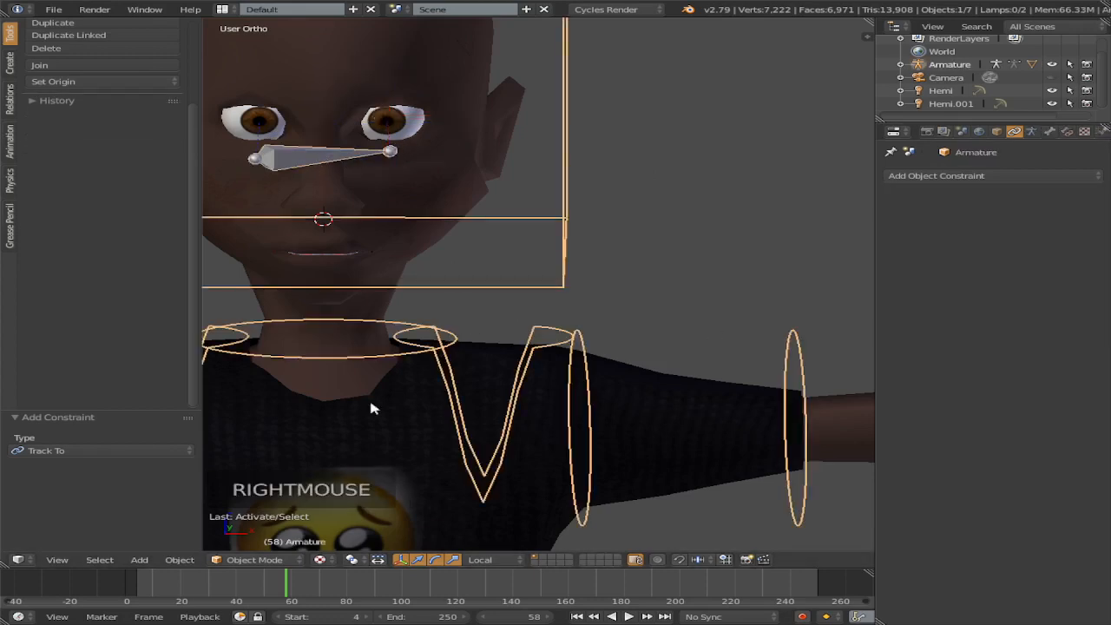
left_click(274, 559)
left_click(260, 540)
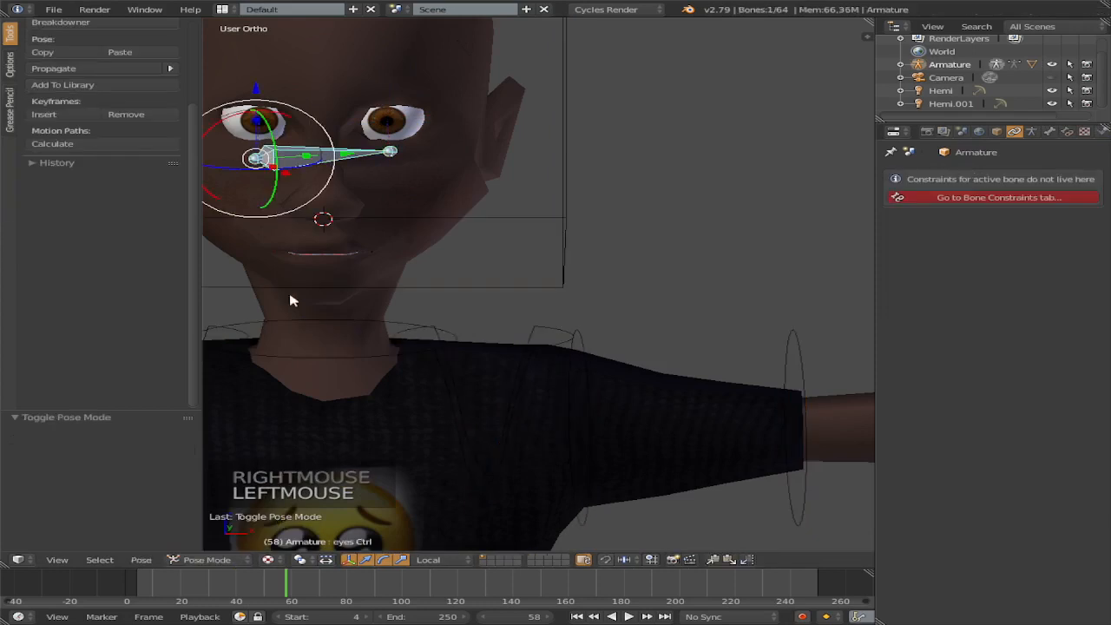
Step: Test the eye tracking by moving the eyes Ctrl bone around, and cancel the move
right_click(306, 163)
key("g")
key("g")
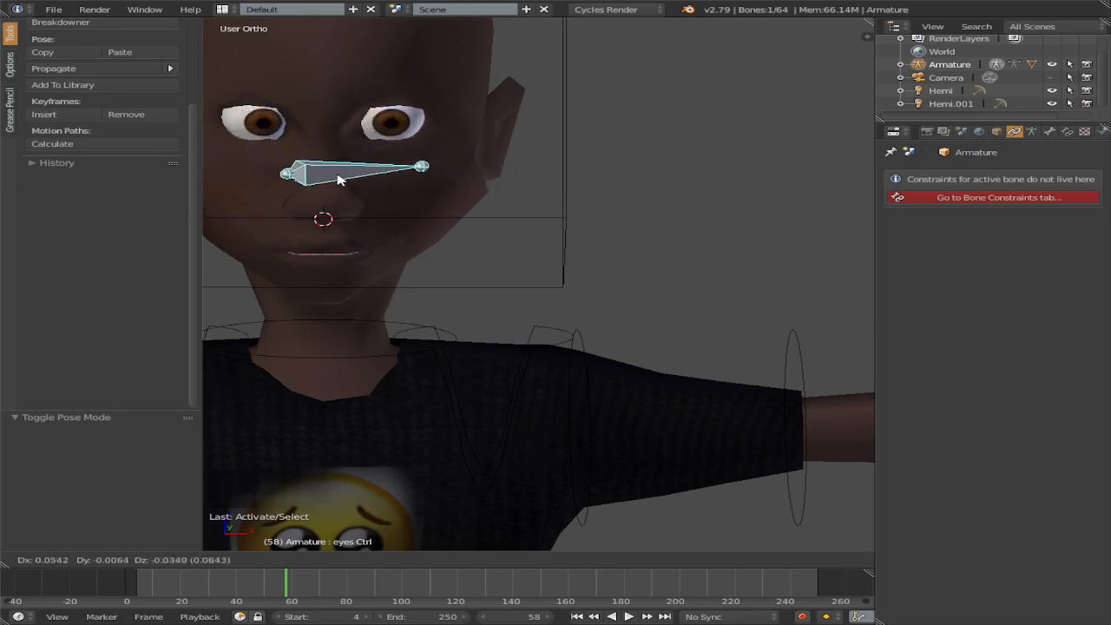
right_click(340, 184)
Step: Save the project file with the eye tracking set up
scroll(341, 188, "down", 4)
scroll(402, 200, "up", 1)
middle_click_drag(414, 202, 423, 186)
scroll(423, 191, "down", 1)
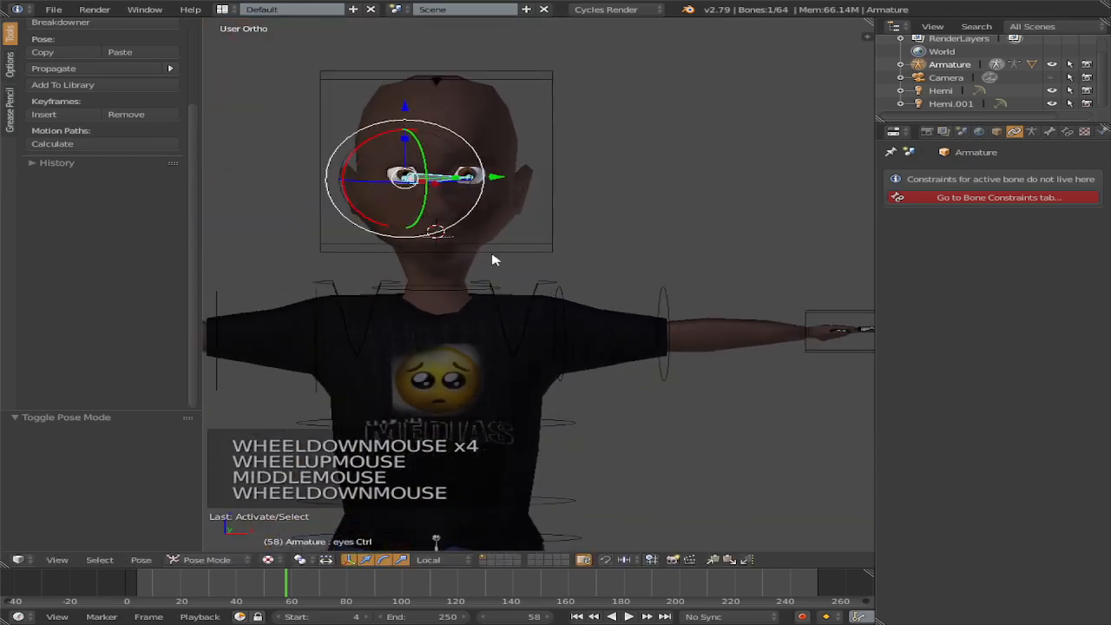
scroll(484, 221, "up", 1)
middle_click_drag(483, 221, 540, 280)
scroll(540, 279, "down", 3)
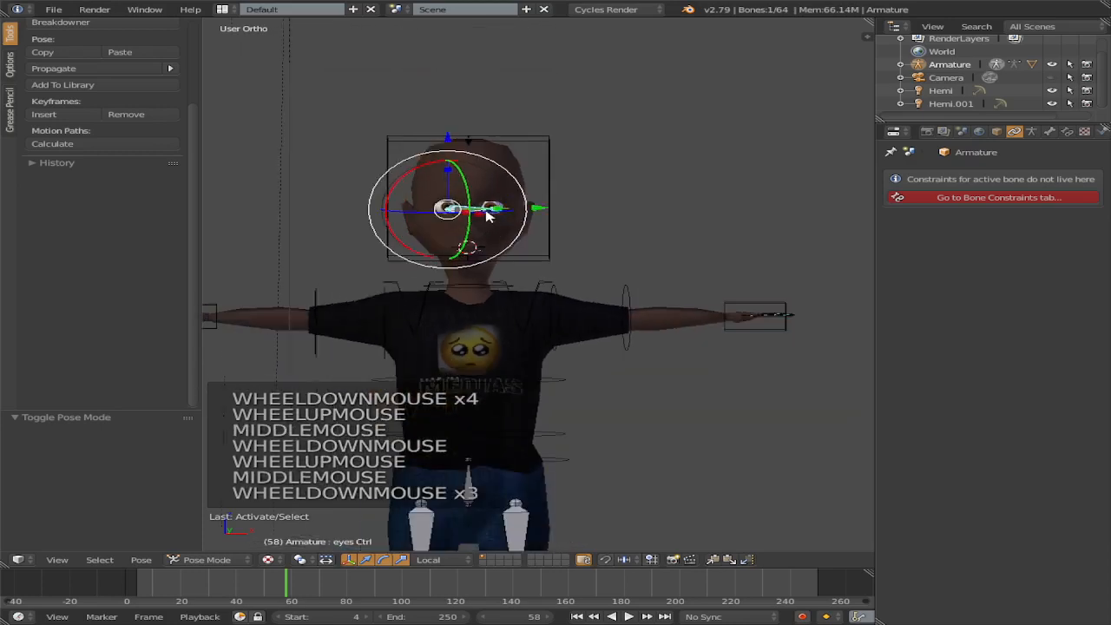
key("ctrl+s")
left_click(535, 271)
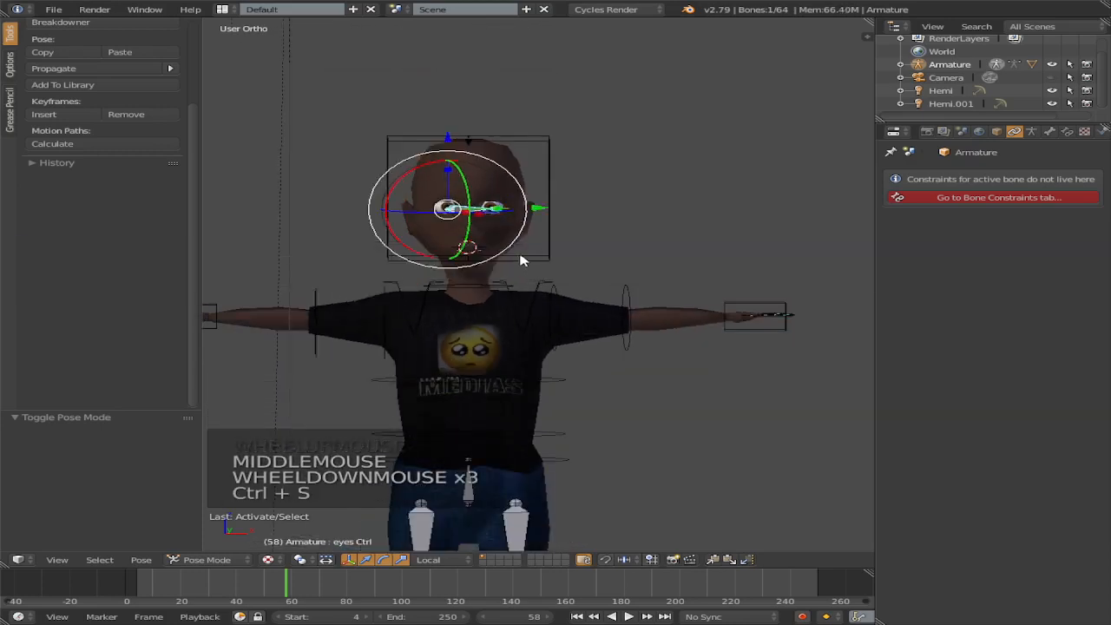
Step: Switch the armature from Pose Mode to Edit Mode
scroll(524, 250, "down", 6)
middle_click_drag(523, 251, 518, 306)
scroll(518, 306, "up", 3)
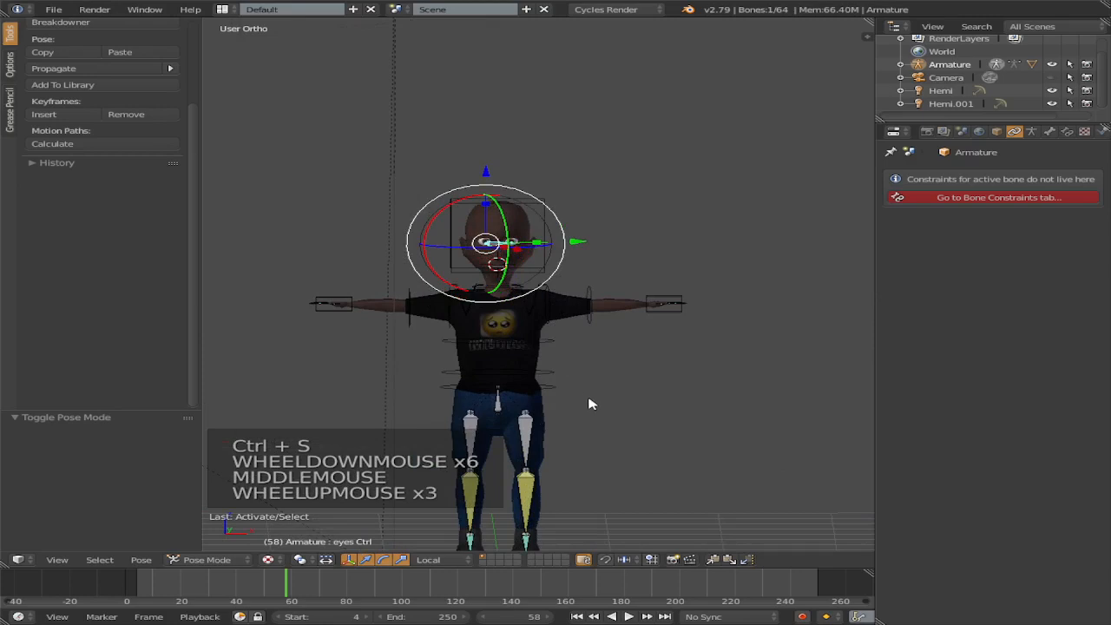
scroll(544, 384, "down", 3)
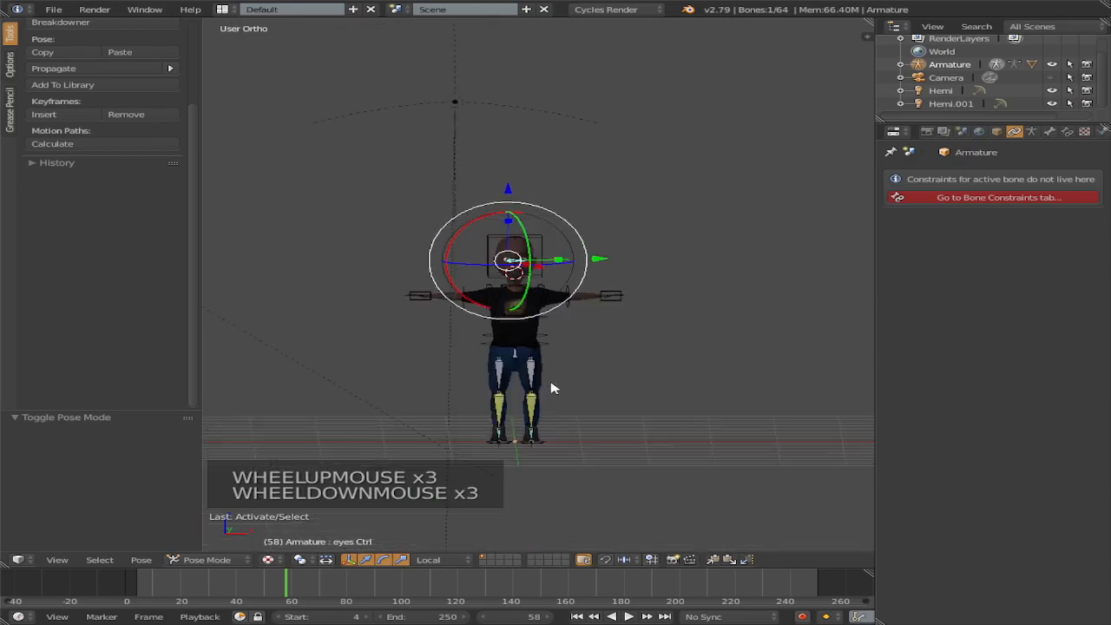
left_click(243, 557)
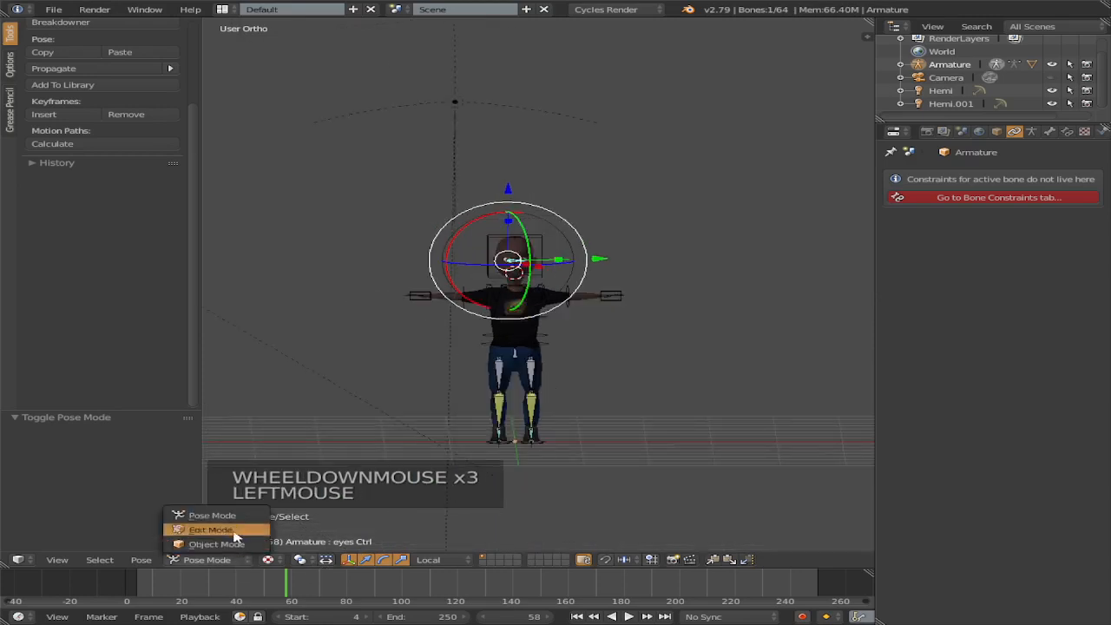
scroll(524, 356, "up", 4)
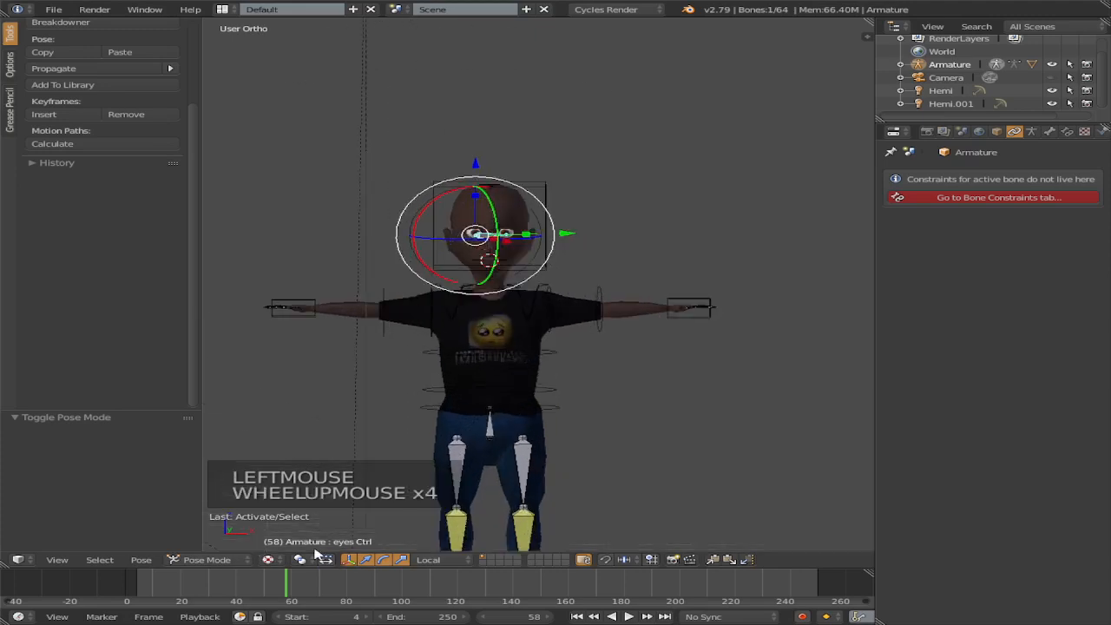
left_click(243, 559)
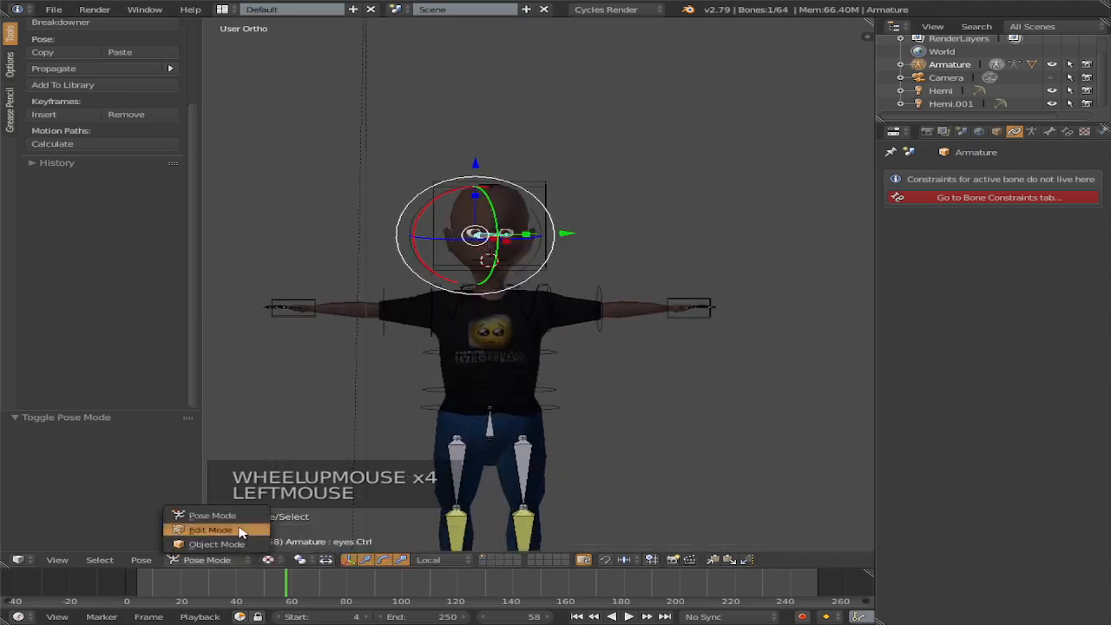
left_click(210, 529)
Step: Snap the 3D cursor to the selected eyes Ctrl bone and add a new bone there
scroll(535, 243, "up", 3)
key("shift+s")
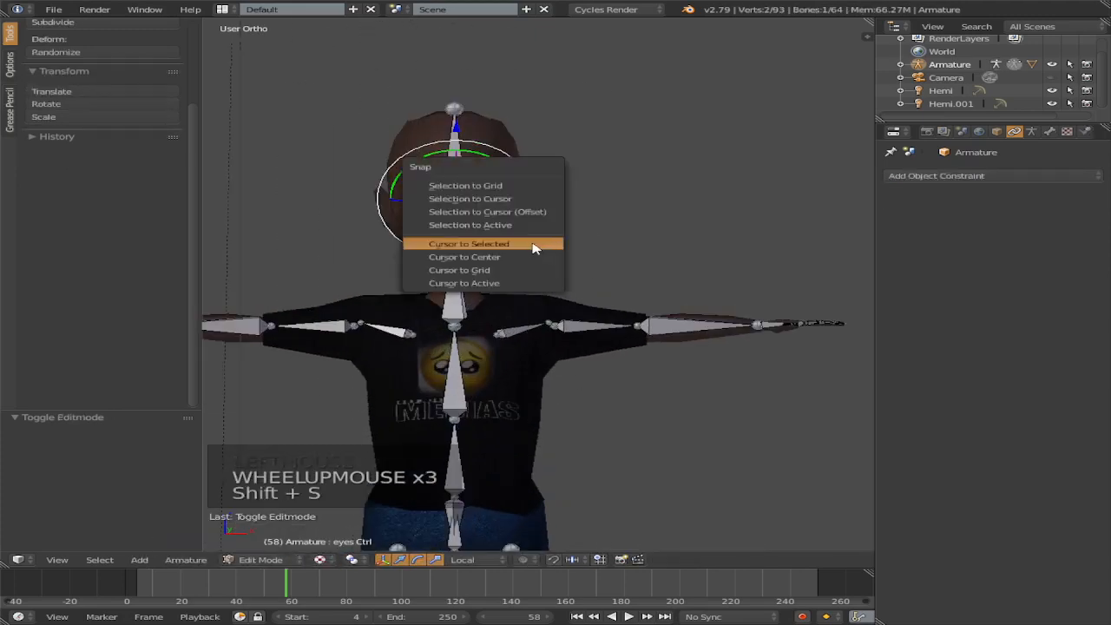
left_click(532, 246)
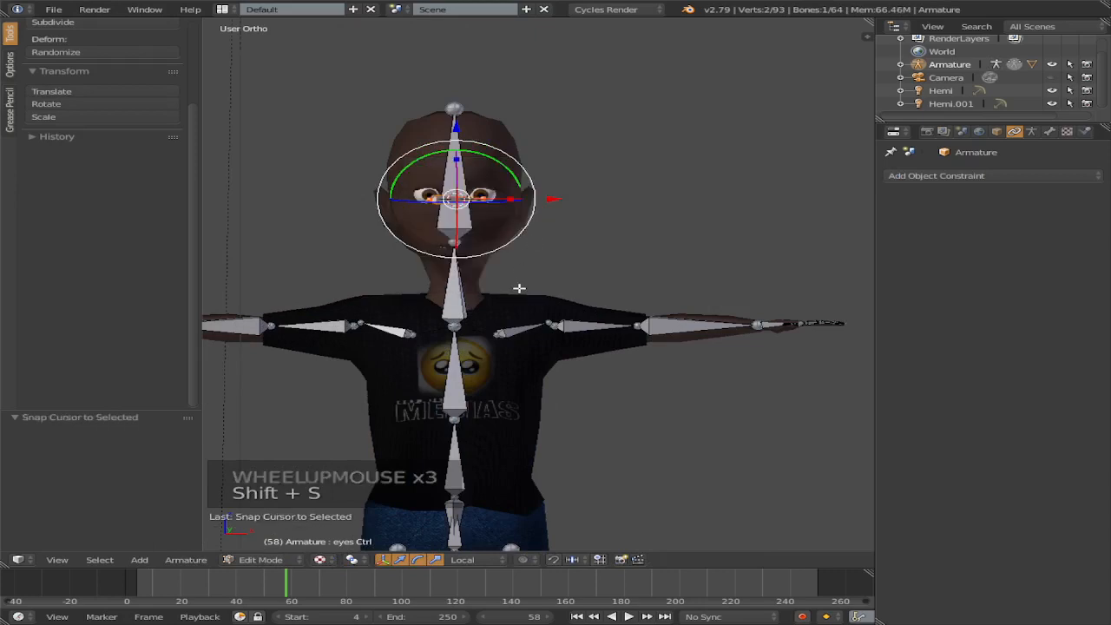
key("shift+a")
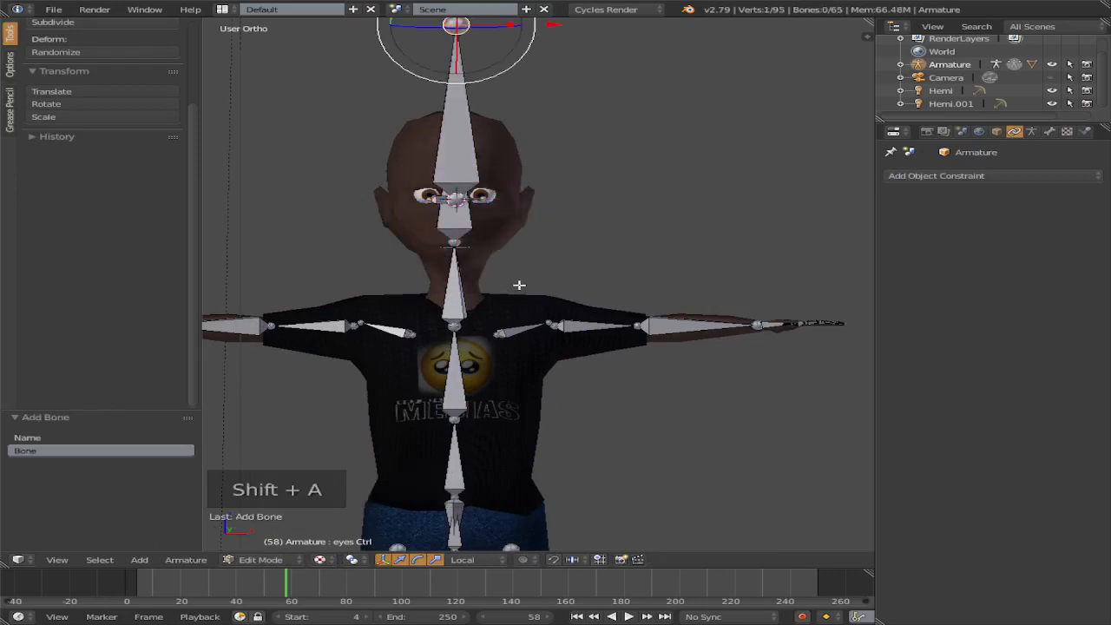
Step: Undo the newly added bone, switch the armature to Object Mode and keep the armature selected
key("ctrl+z")
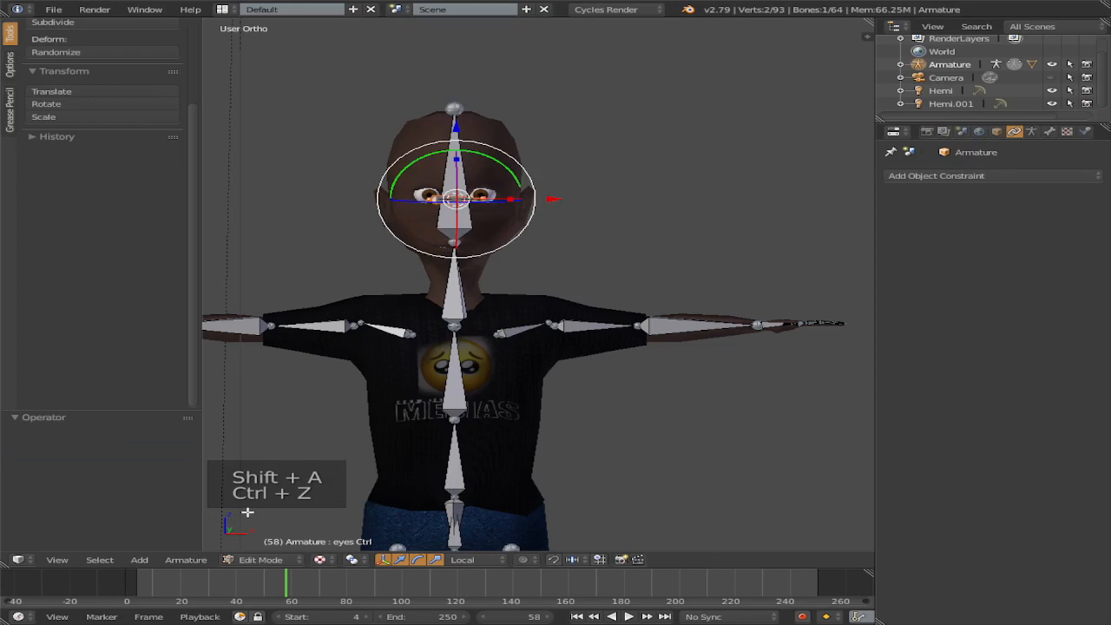
left_click(286, 561)
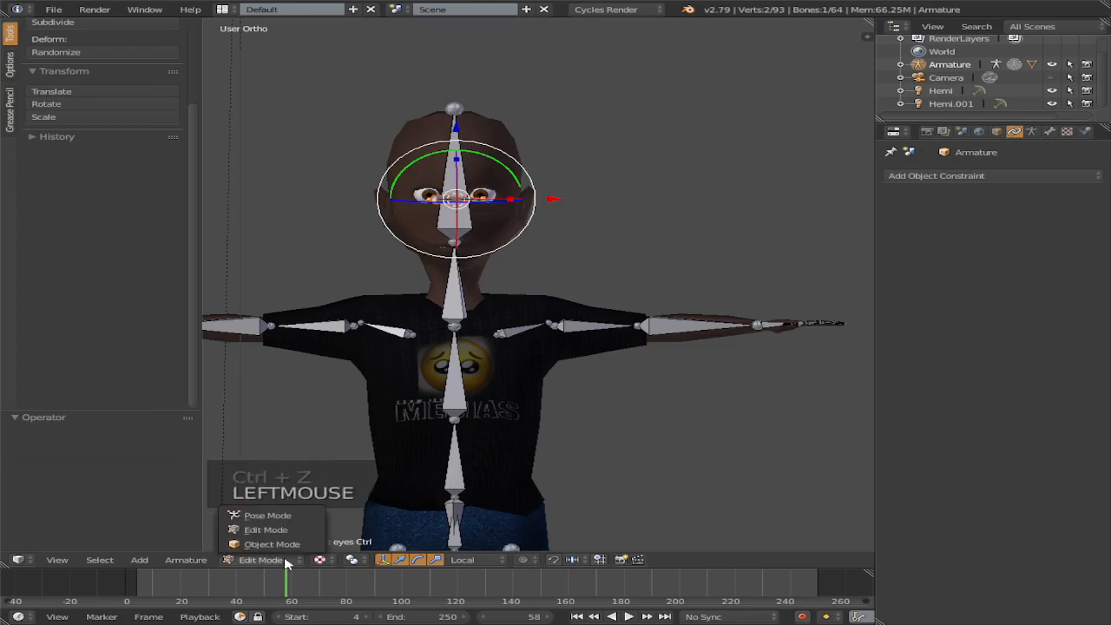
left_click(300, 545)
right_click(473, 204)
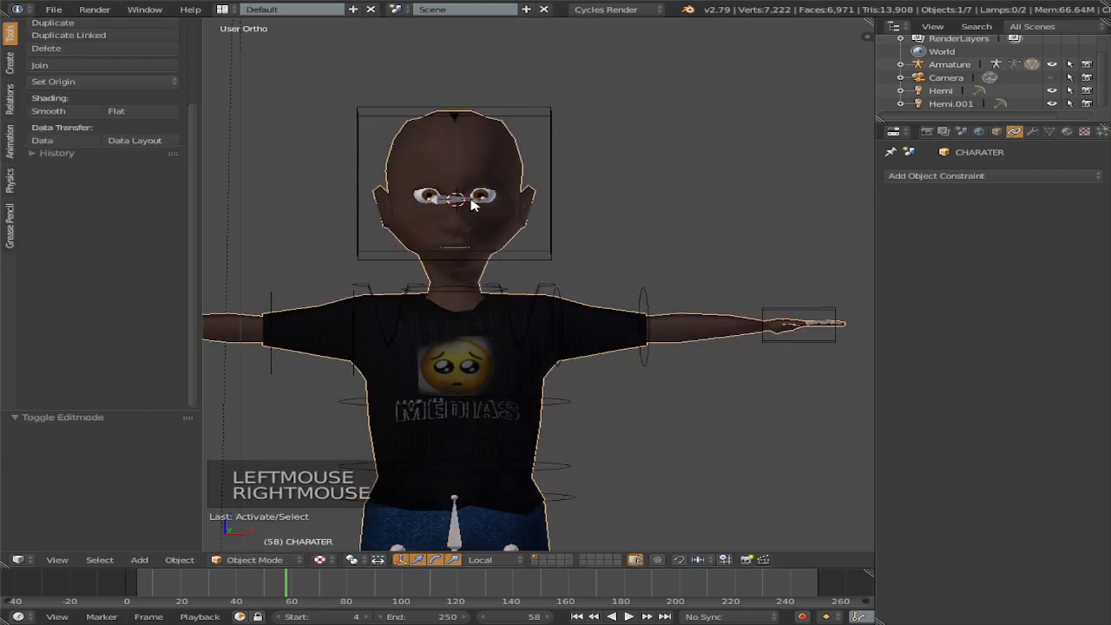
right_click(471, 200)
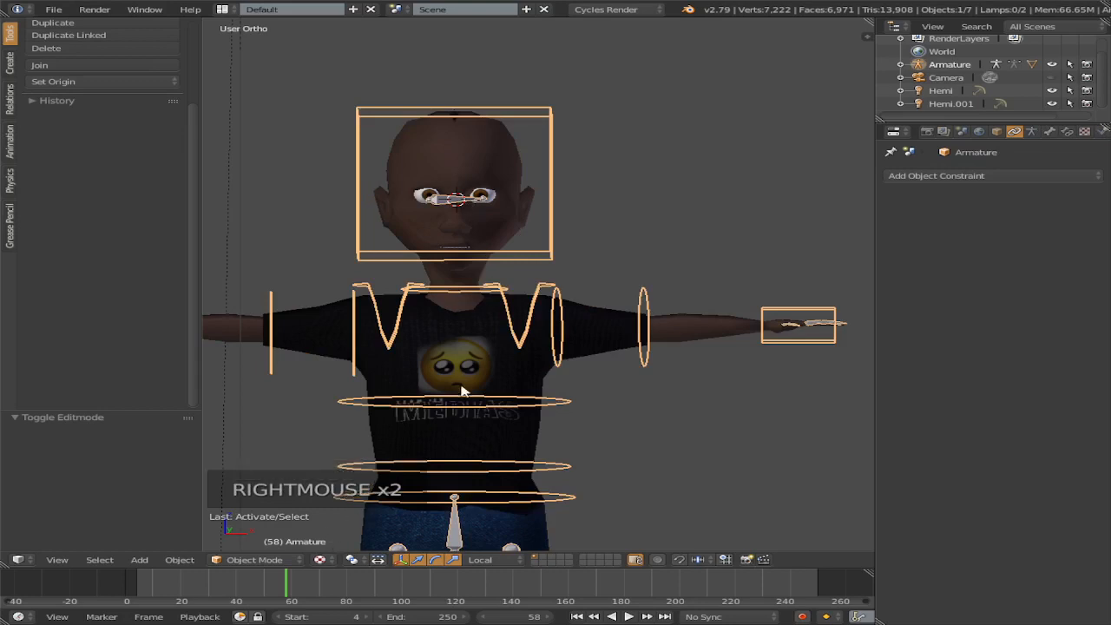
Step: Add a mesh circle at the 3D cursor, rotate it 90 degrees about X and scale it to about 0.122
key("shift+a")
mouse_move(468, 382)
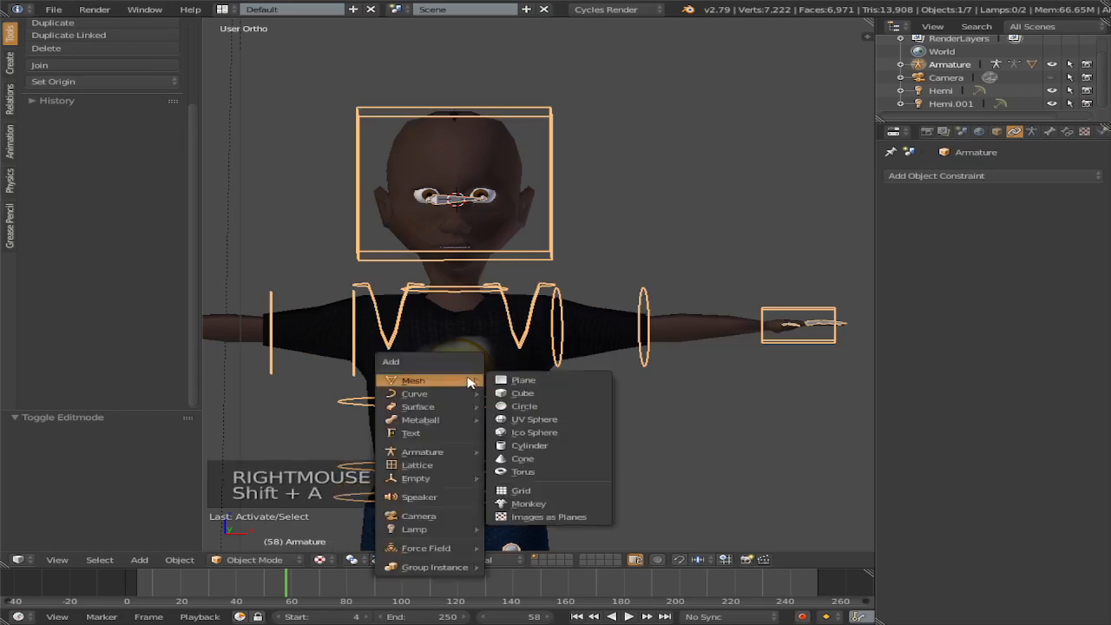
left_click(543, 406)
type("r")
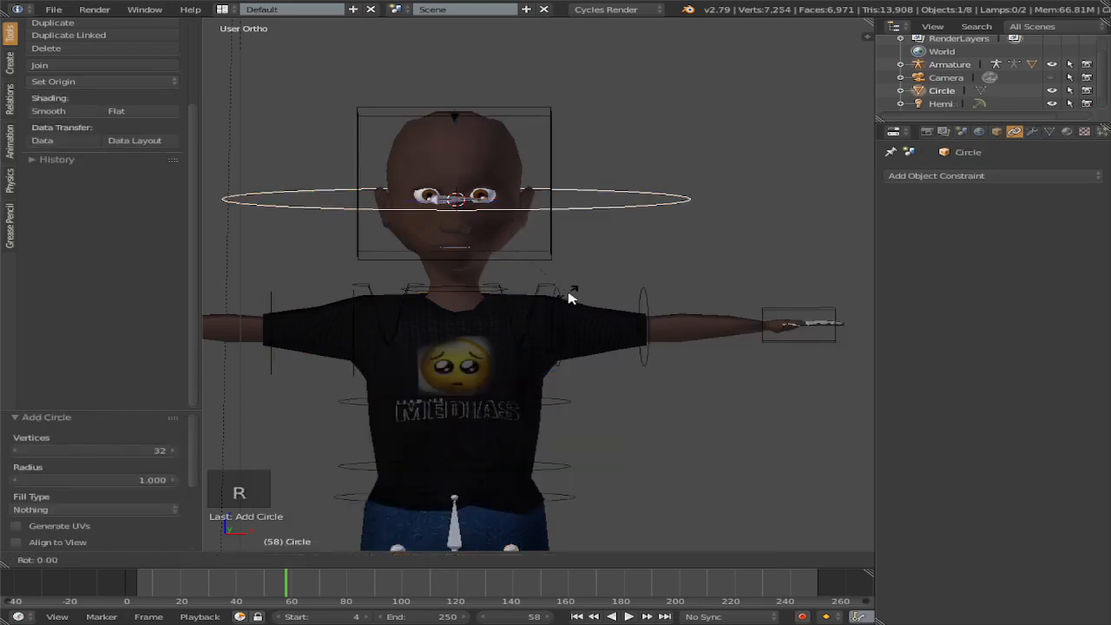
type("90")
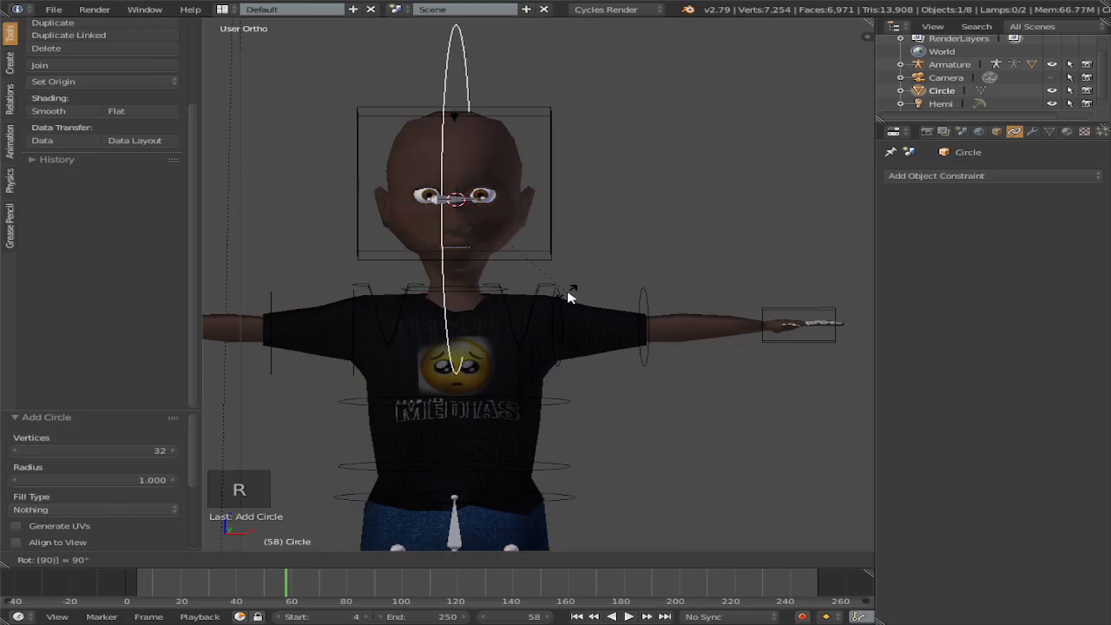
type("x")
key("Return")
key("s")
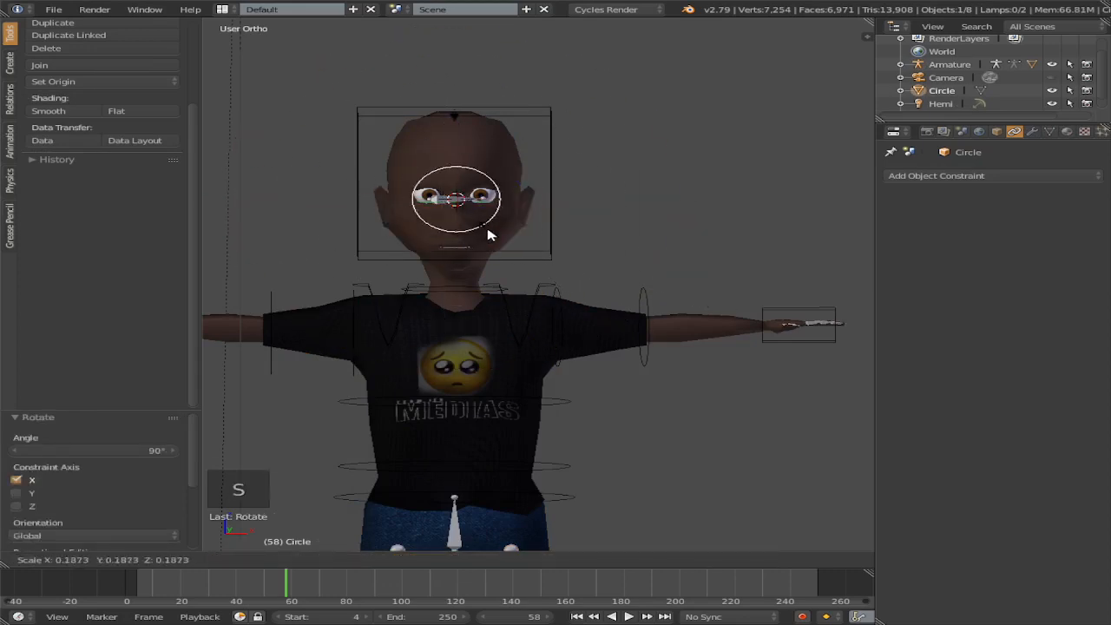
left_click(506, 191)
Step: In Edit Mode, move the circle about -0.152 along X and place a duplicate about 0.288 along X from it, one around each eye
scroll(503, 183, "up", 3)
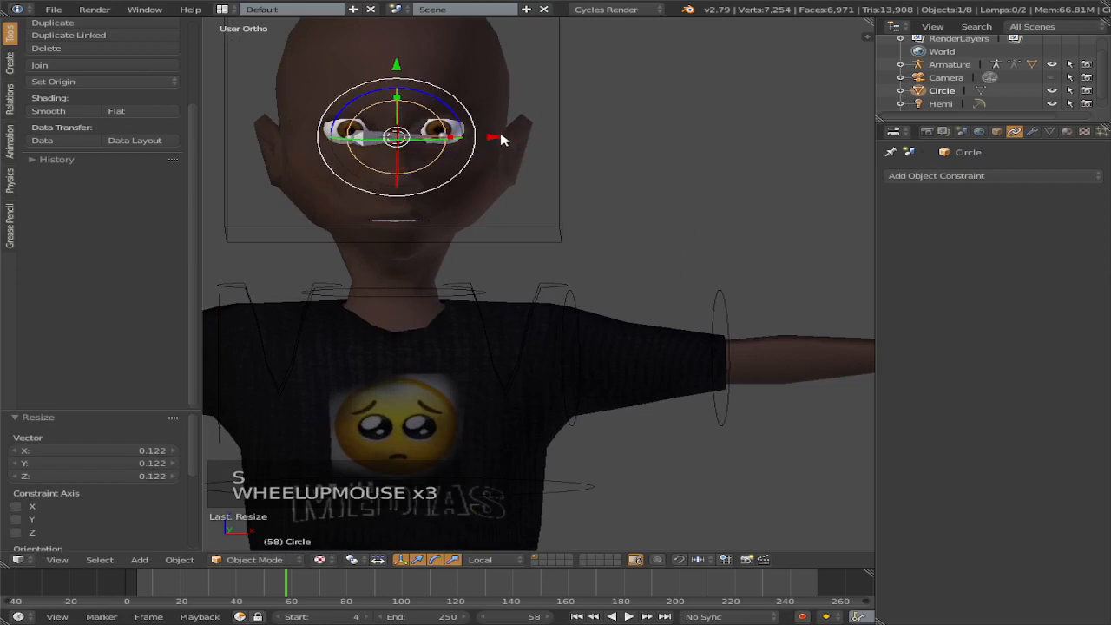
key("Tab")
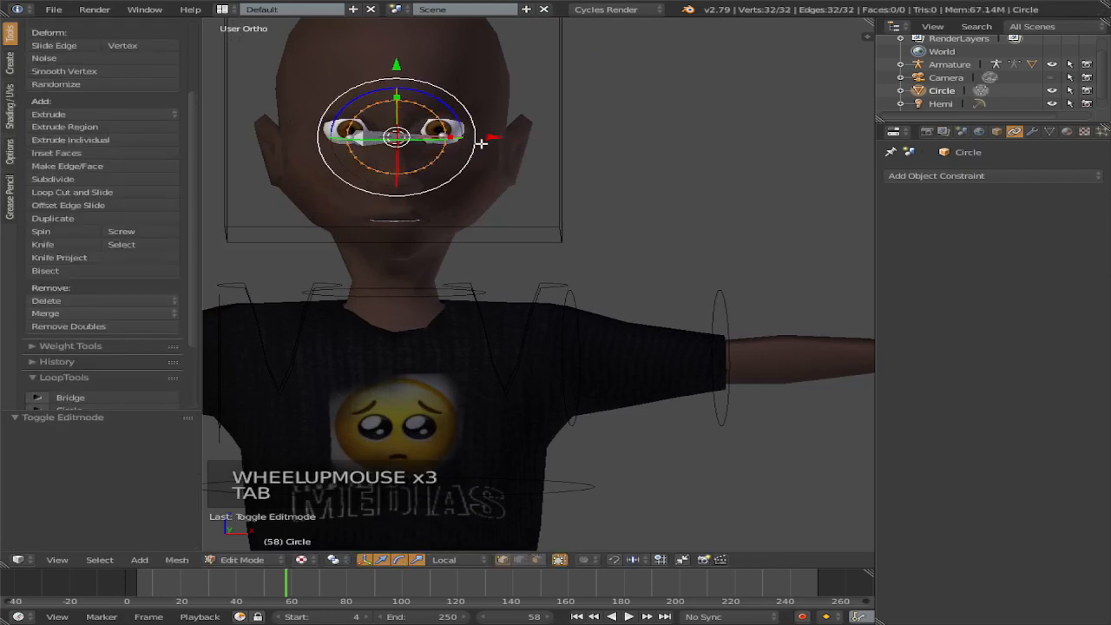
left_click_drag(488, 138, 430, 127)
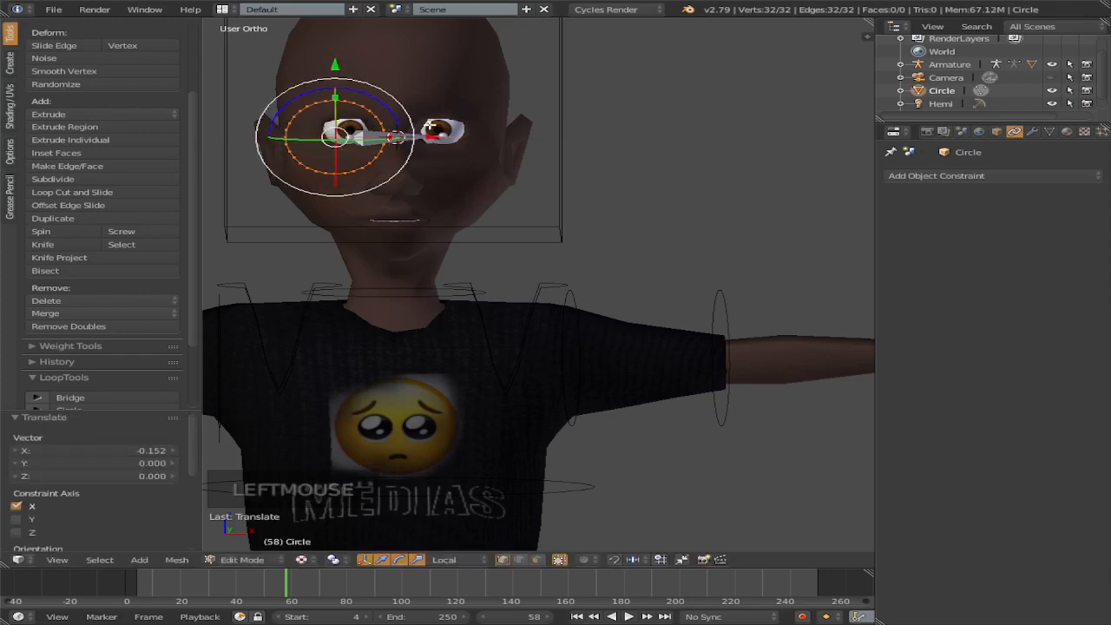
key("shift+d")
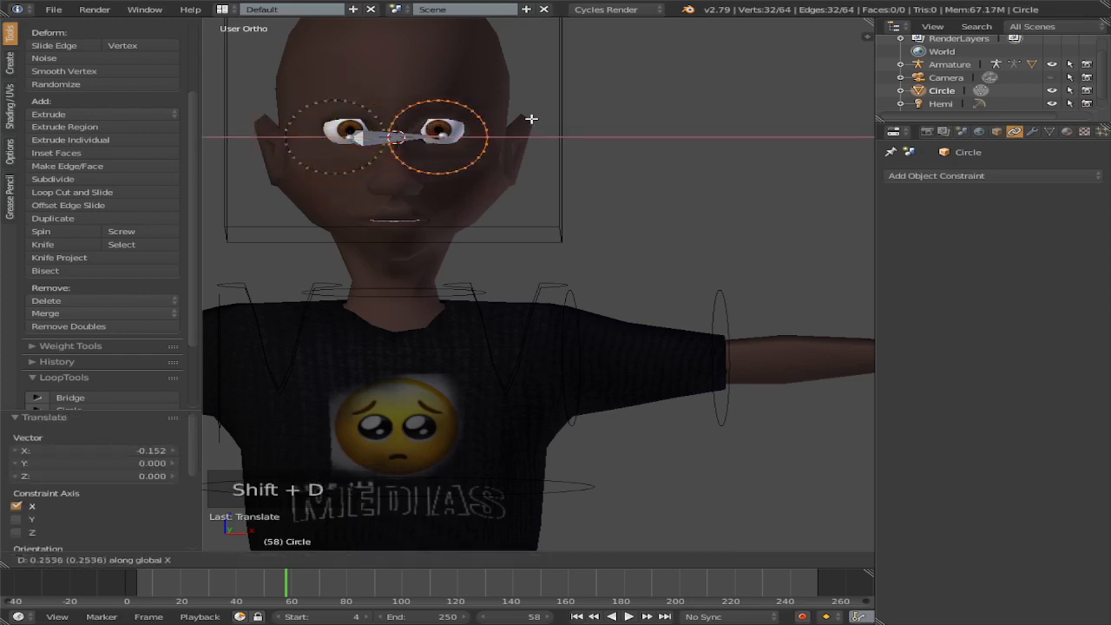
left_click(541, 119)
Step: Select the facing inner vertices of both circles above the nose bridge with Circle Select
scroll(390, 117, "up", 4)
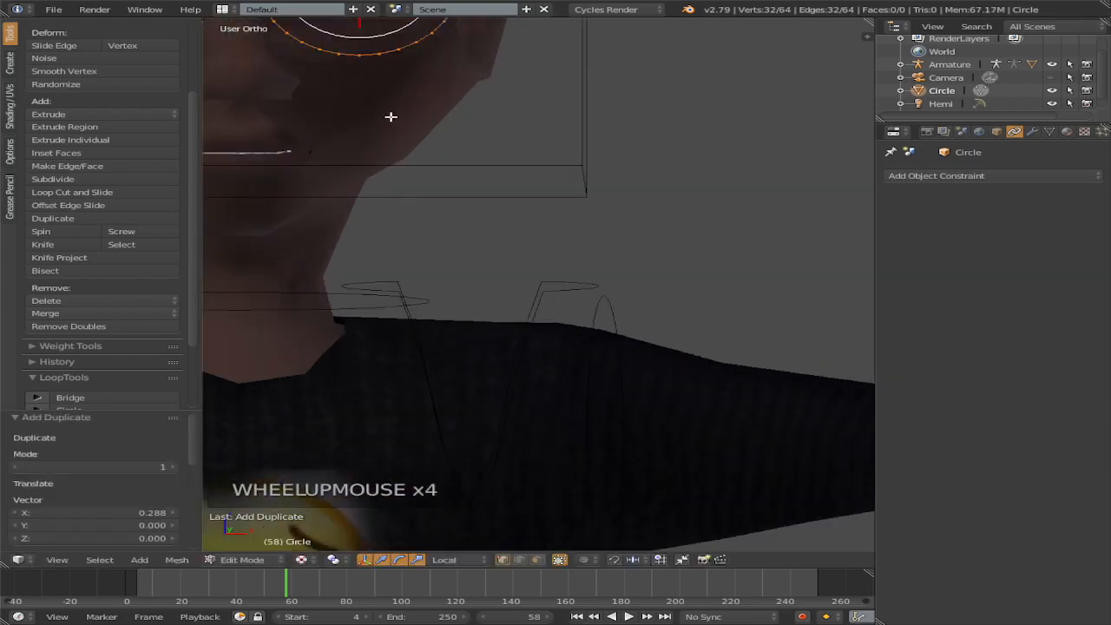
scroll(390, 116, "down", 2)
key("shift")
key("shift")
key("shift")
scroll(446, 164, "down", 1, "shift")
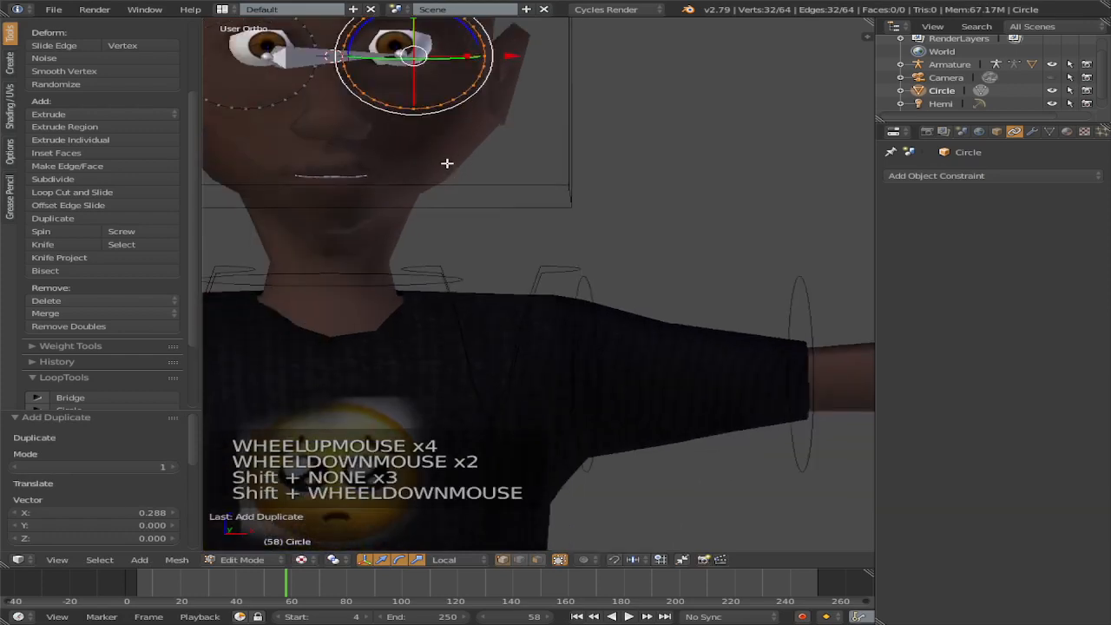
middle_click_drag(447, 164, 603, 278, "shift")
scroll(428, 139, "up", 2)
right_click(381, 123, "shift")
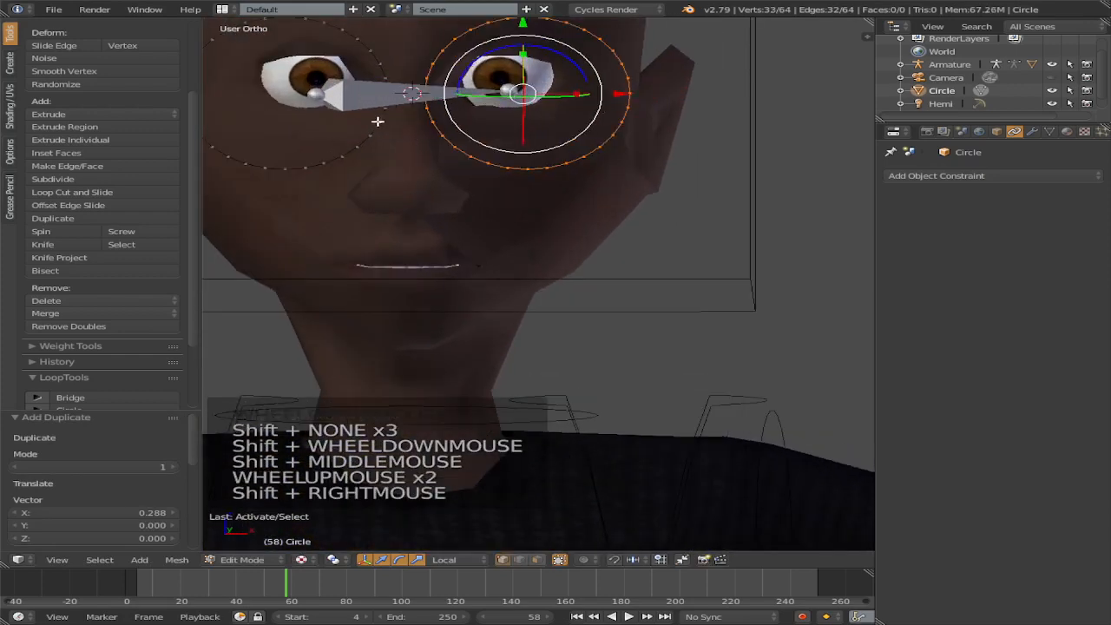
left_click(425, 70)
right_click(387, 60)
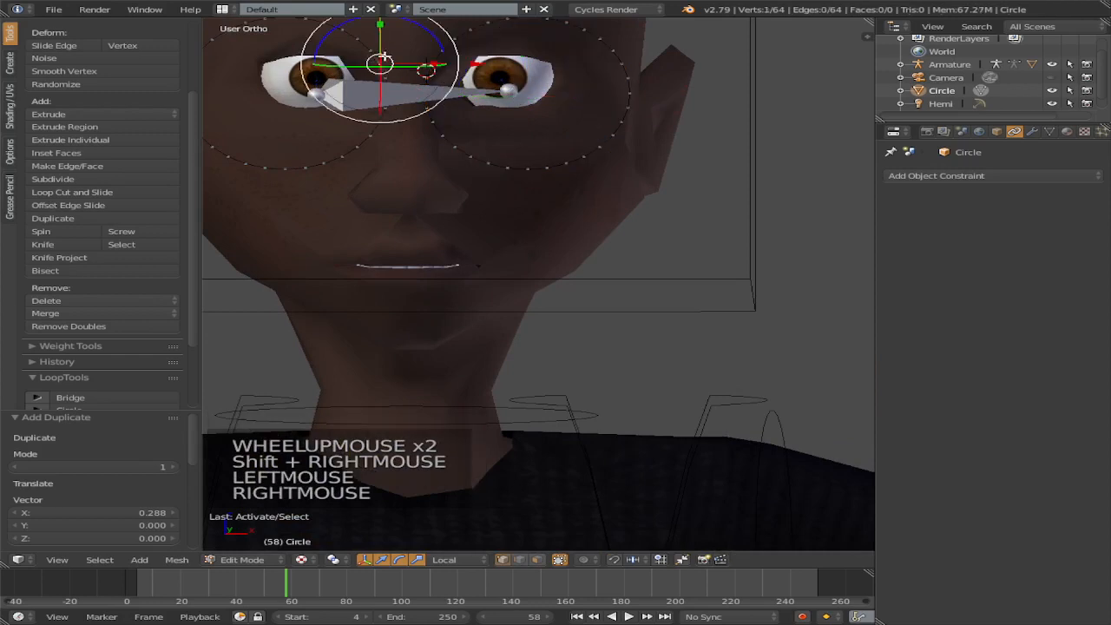
key("c")
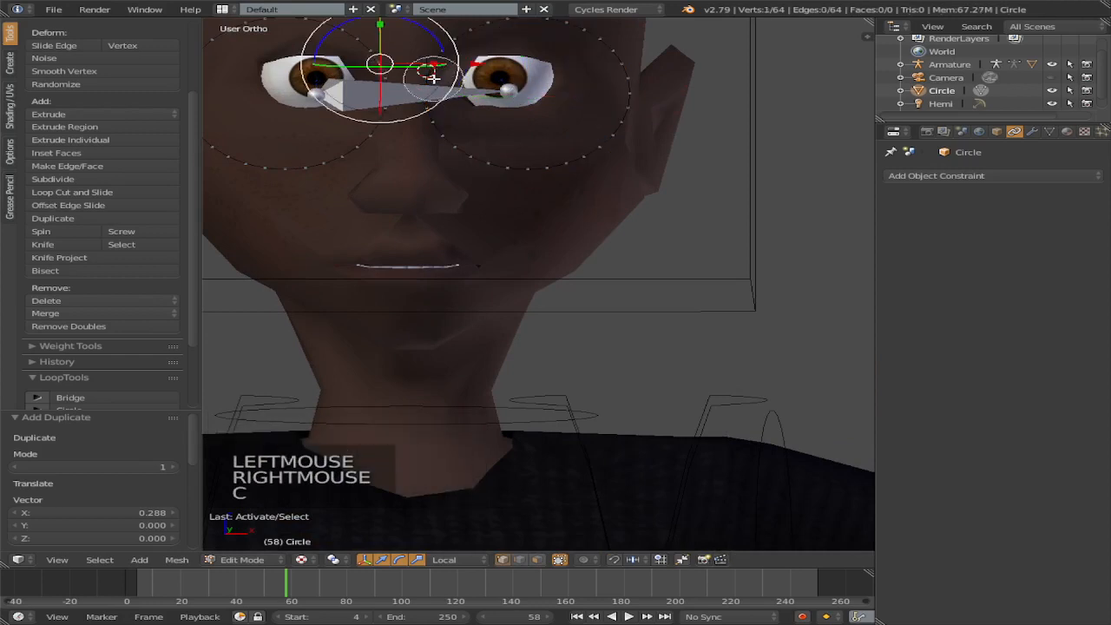
mouse_move(434, 67)
left_mouse_down()
mouse_move(408, 74)
mouse_move(417, 56)
mouse_move(423, 76)
mouse_move(398, 106)
mouse_move(413, 106)
left_mouse_up()
right_click(413, 107)
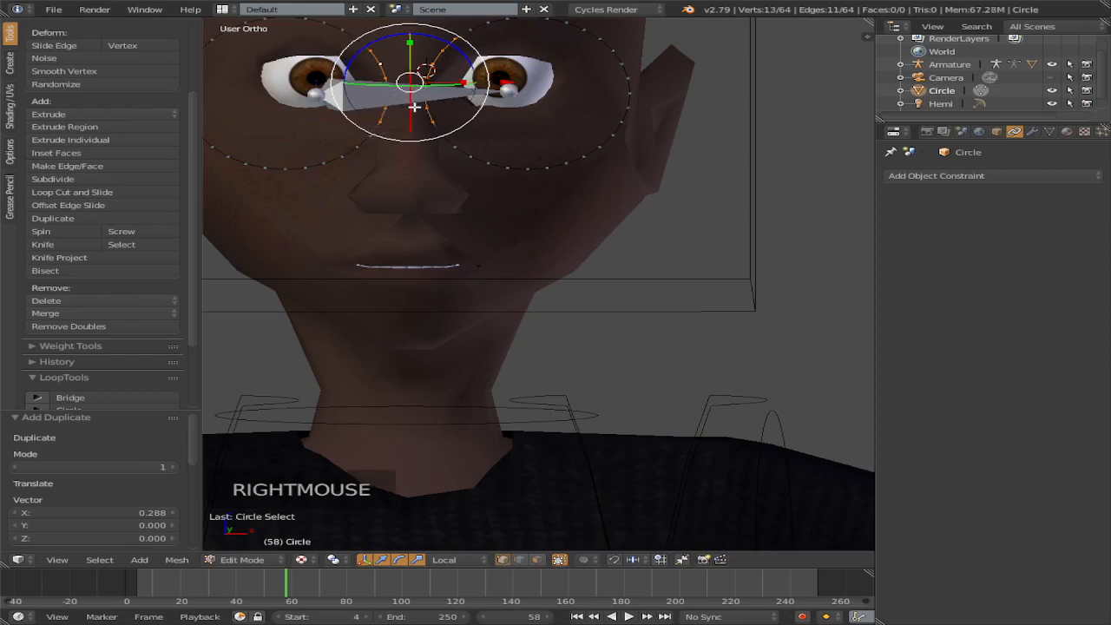
key("f")
scroll(400, 76, "down", 1)
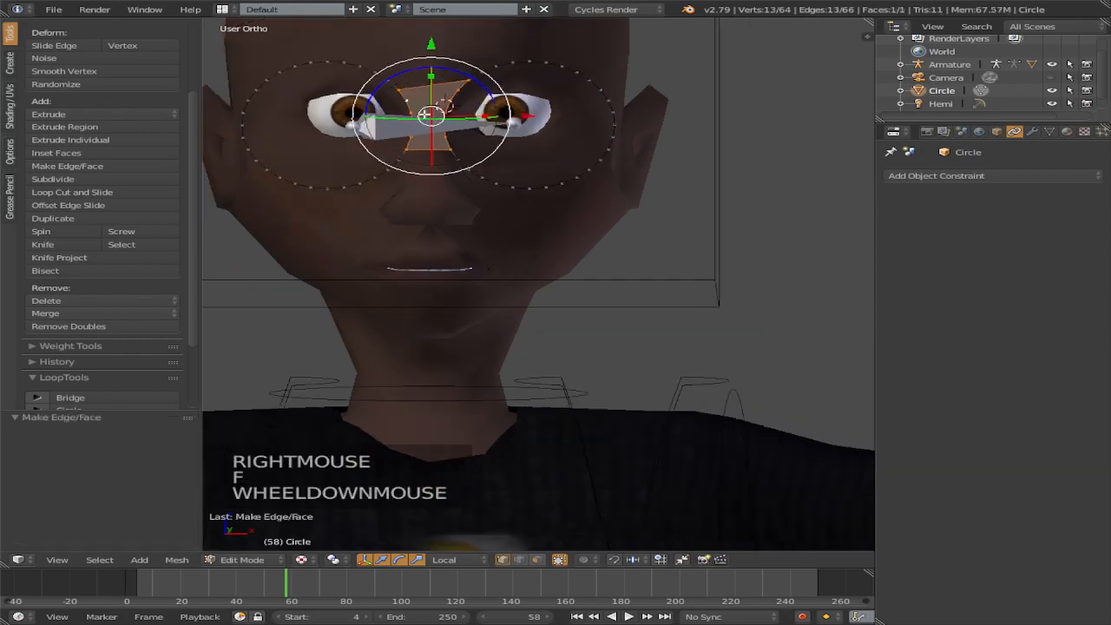
key("ctrl+z")
Step: Add the missing upper inner vertex to the selection, fill a bridging face between the two circles and return to Object Mode
key("c")
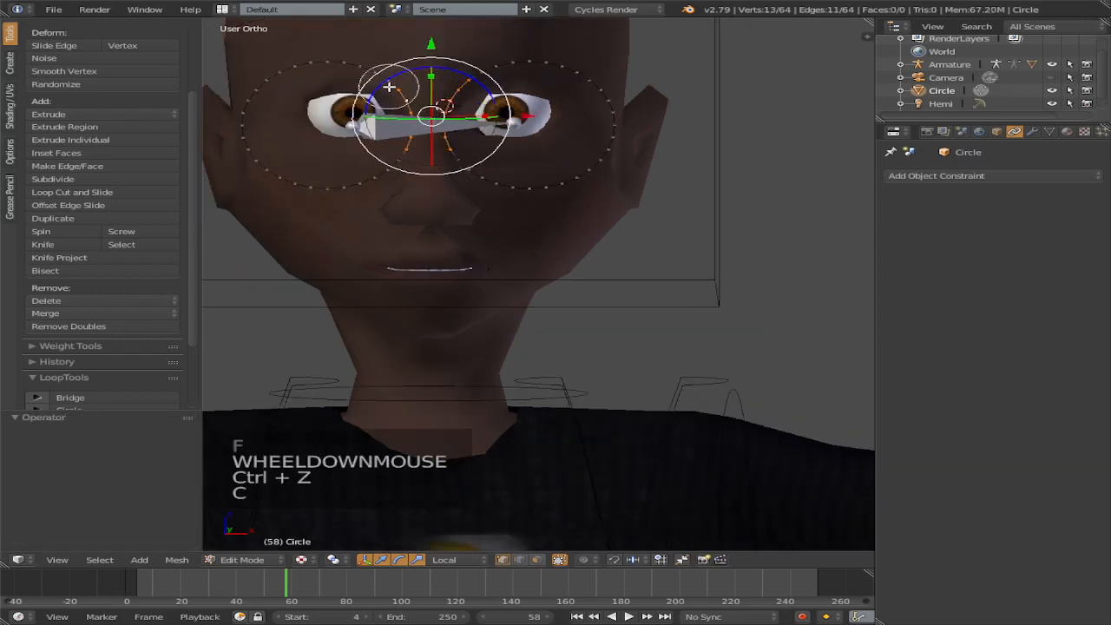
left_click(405, 92)
right_click(408, 96)
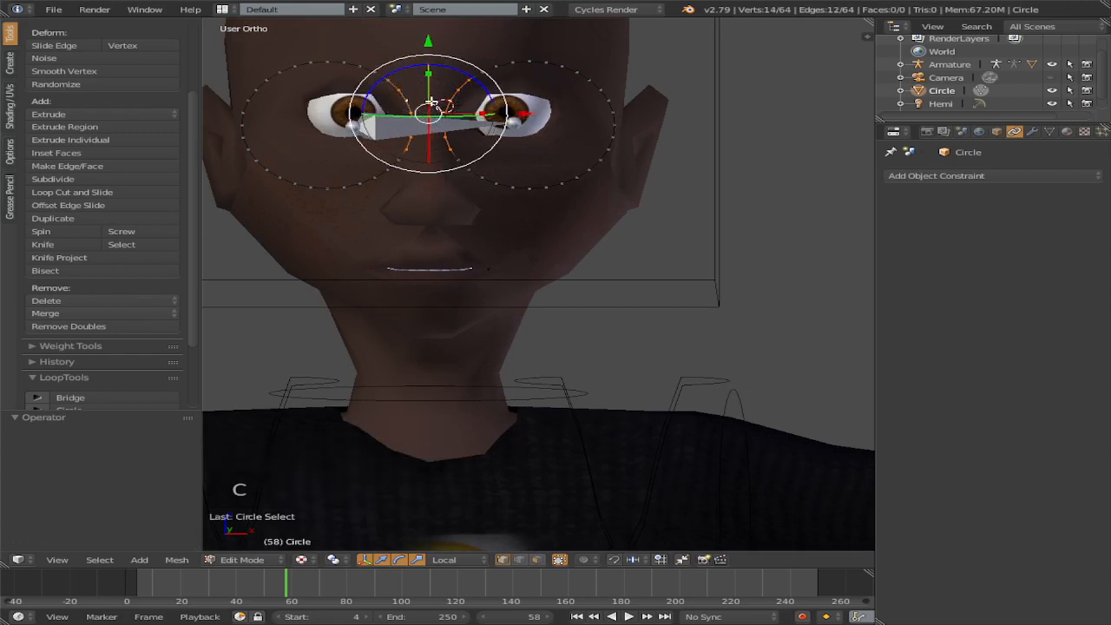
key("f")
scroll(478, 128, "down", 1)
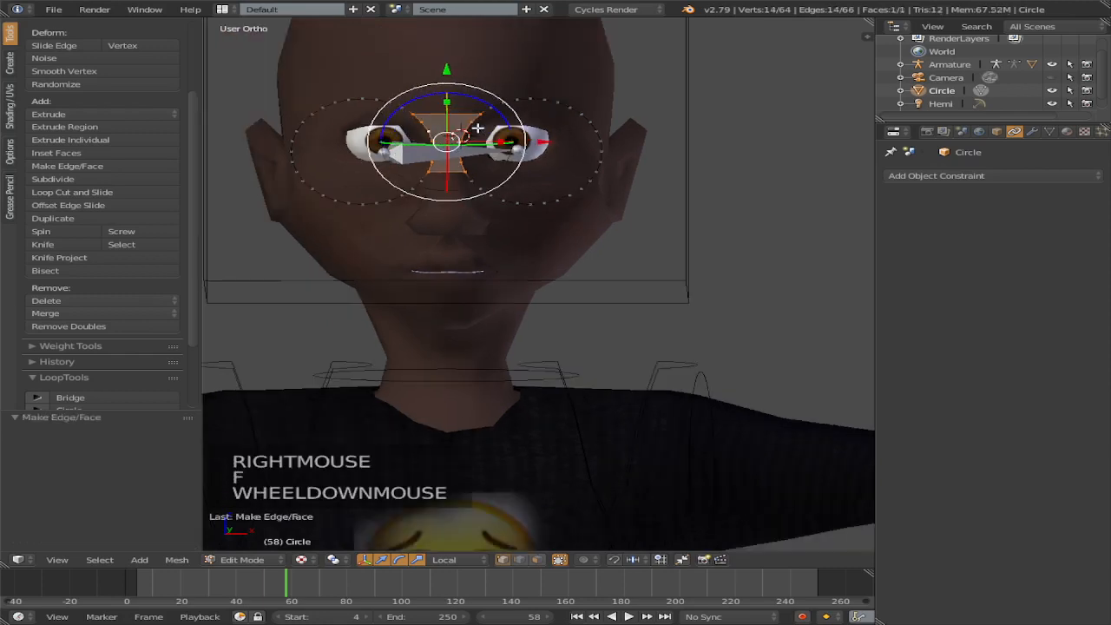
key("Tab")
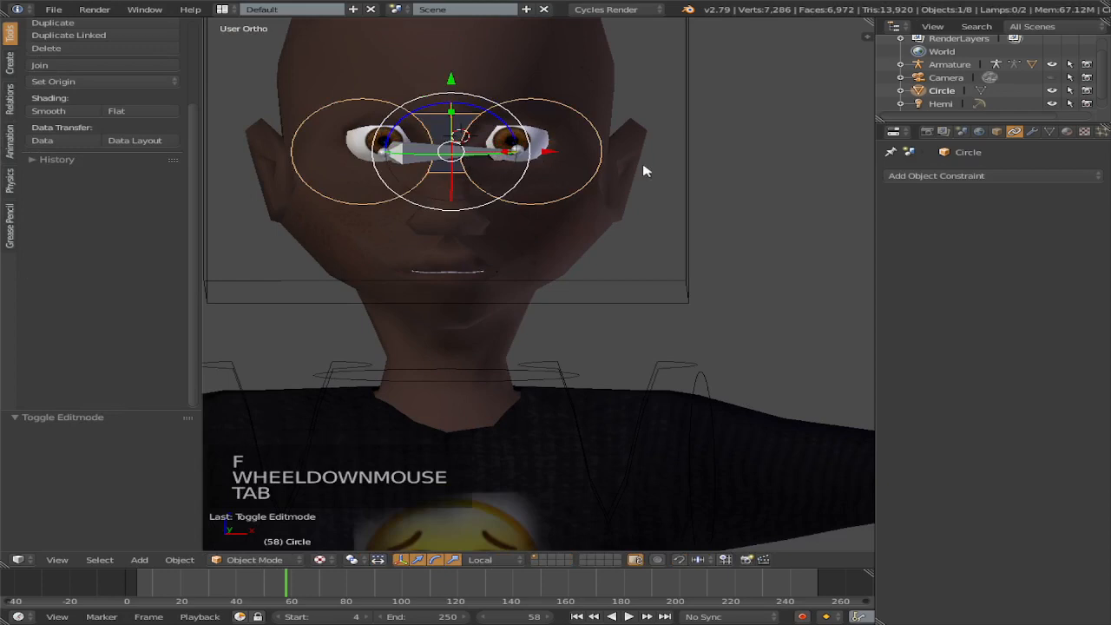
Step: Select the armature through its eyes Ctrl bone and switch it to Pose Mode
scroll(438, 127, "up", 1)
right_click(438, 127)
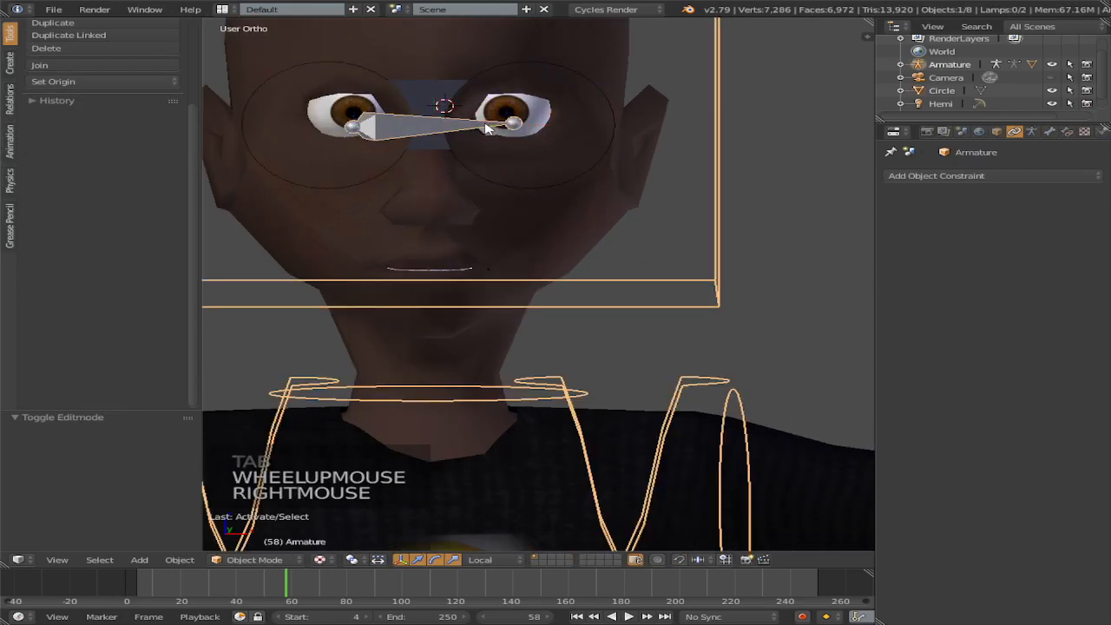
left_click(946, 176)
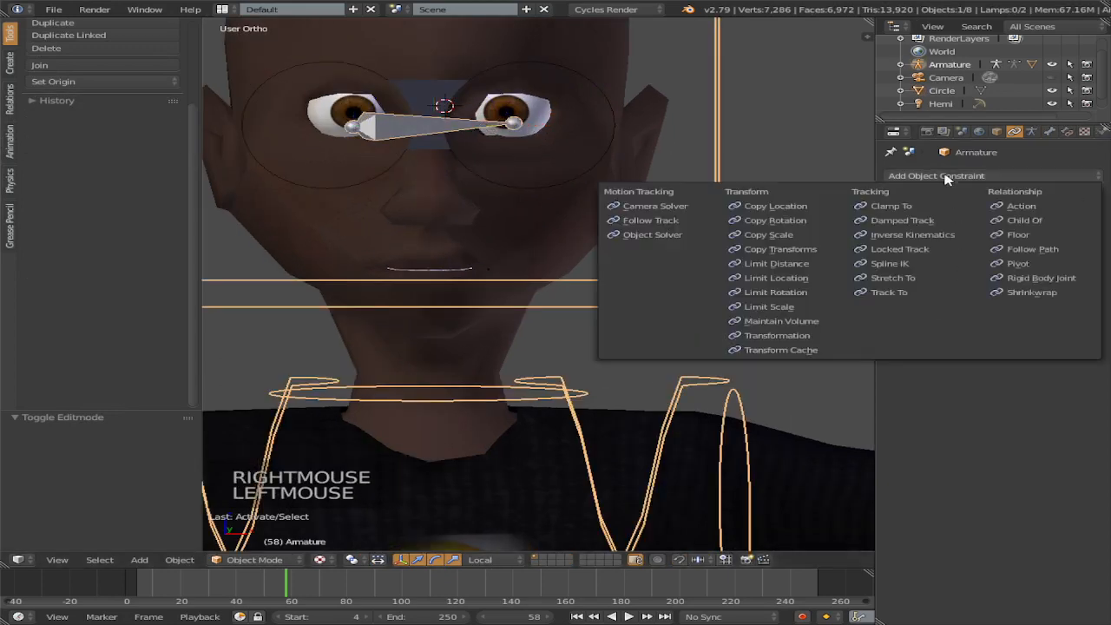
right_click(460, 131)
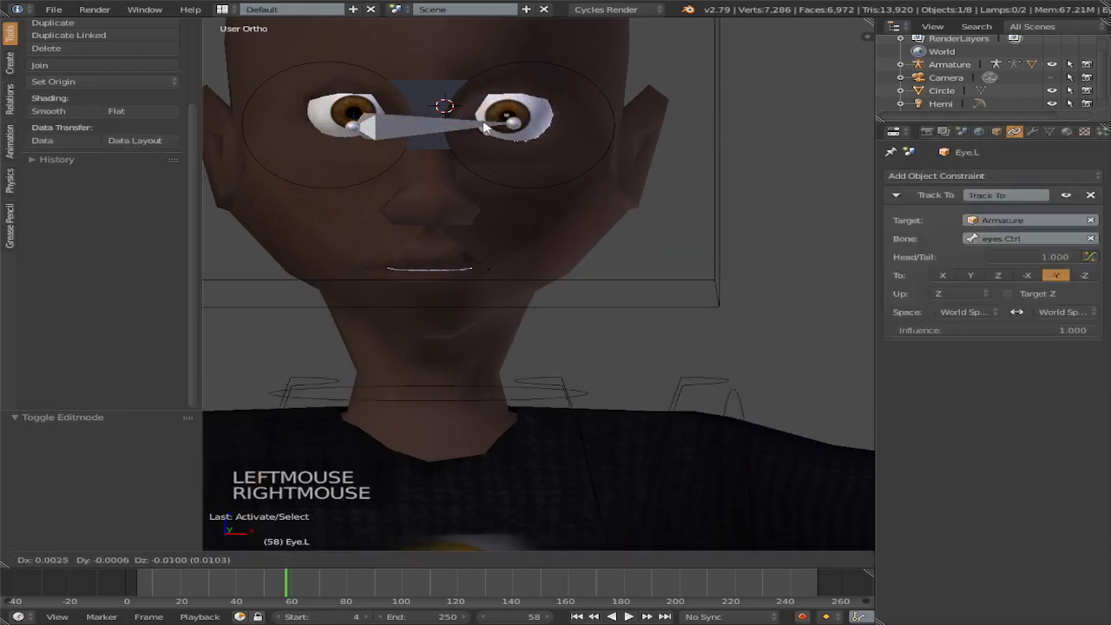
right_click(450, 132)
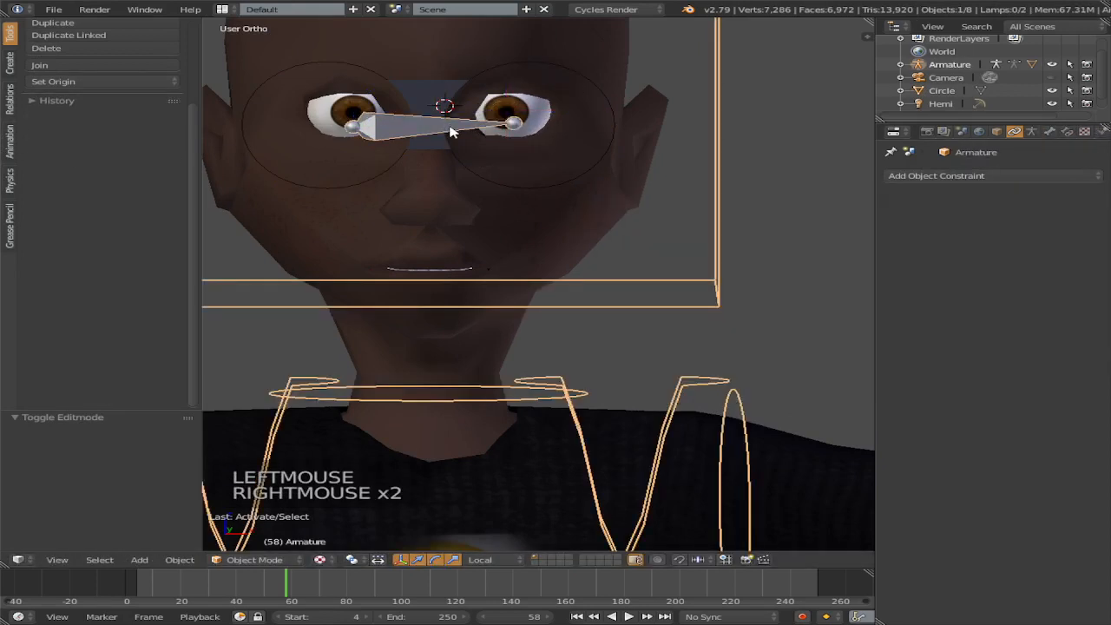
left_click(254, 559)
left_click(261, 514)
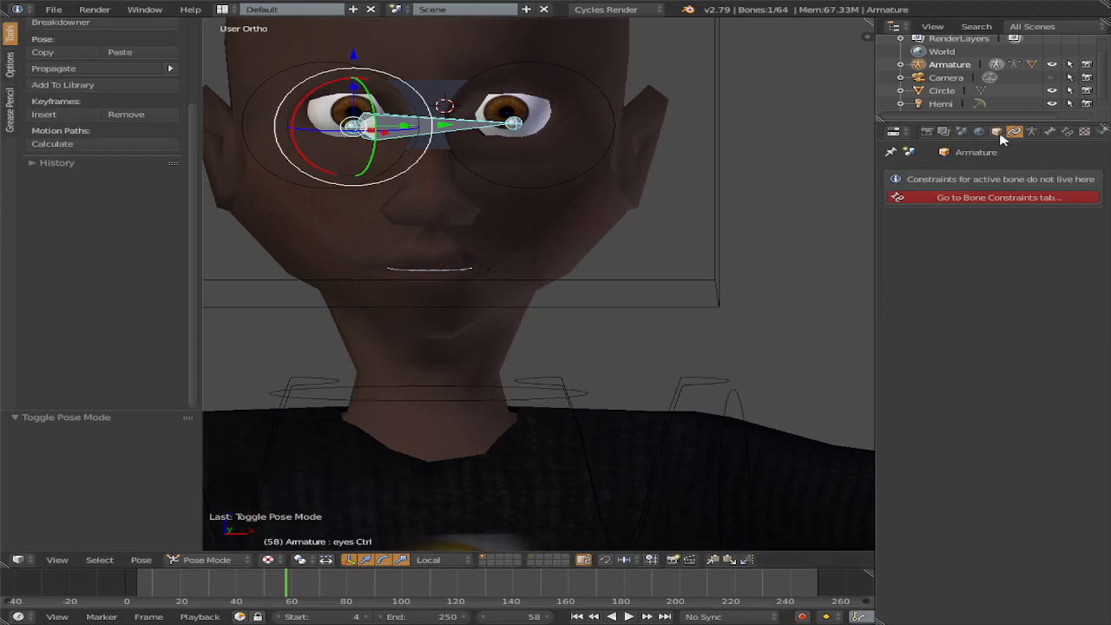
Step: Assign the Circle object as the eyes Ctrl bone's custom shape and orient the custom shape
left_click(1051, 131)
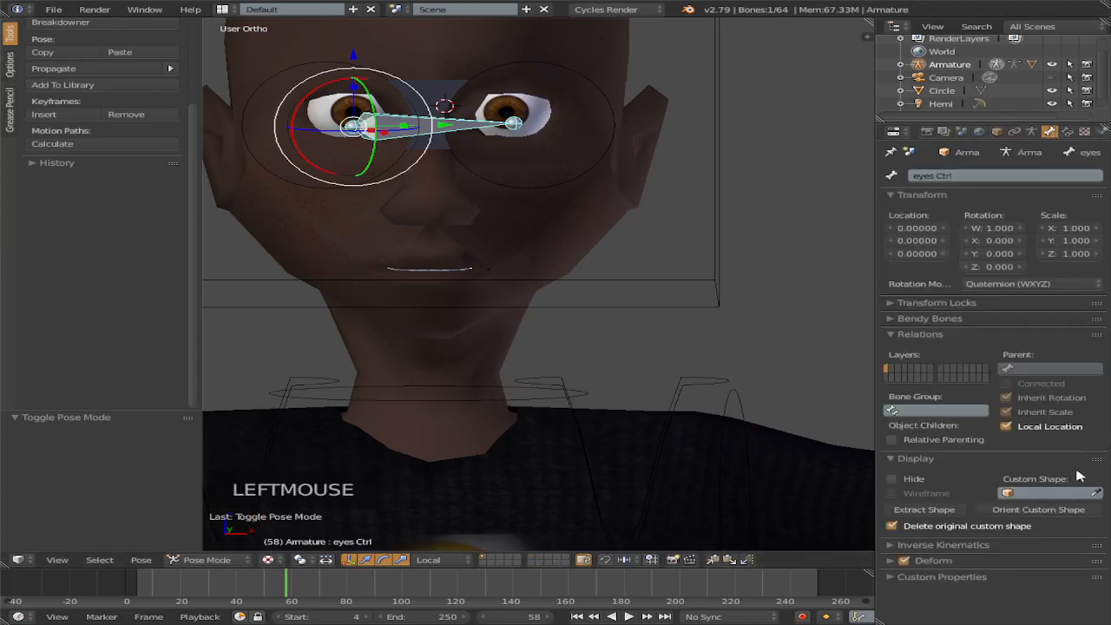
left_click(1046, 492)
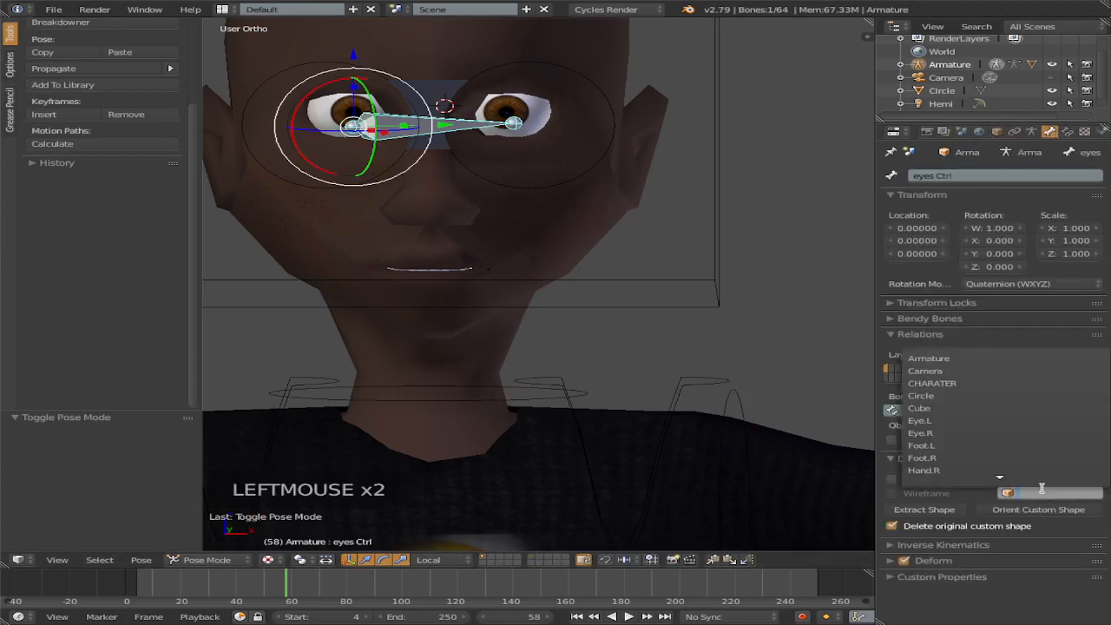
left_click(979, 395)
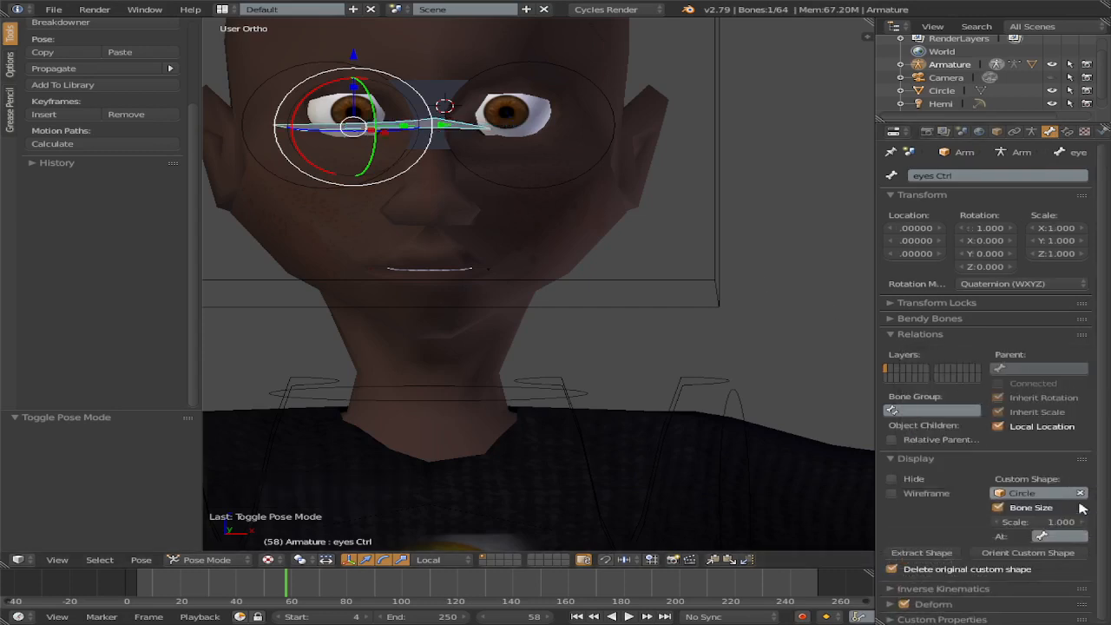
left_click(1028, 552)
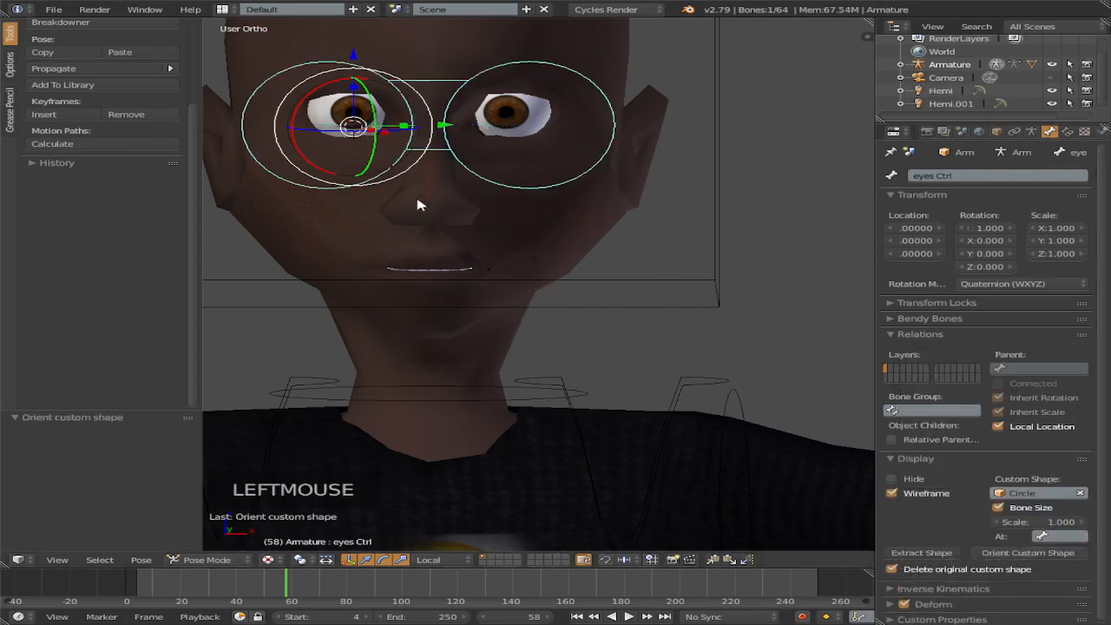
Step: Move the glasses-shaped eyes Ctrl bone around in front of the face to test the eye tracking, finishing with it in front of the eyes
scroll(471, 171, "down", 2)
key("g")
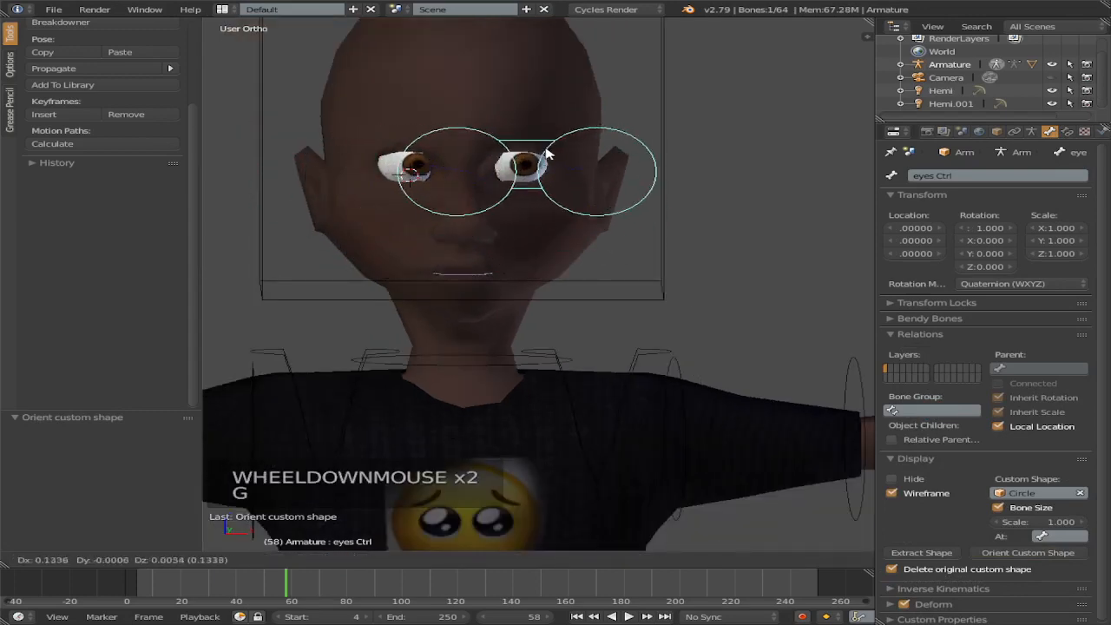
left_click(484, 158)
scroll(555, 209, "down", 4)
scroll(556, 208, "up", 1)
middle_click_drag(555, 209, 658, 245)
scroll(710, 250, "down", 2)
scroll(711, 250, "up", 1)
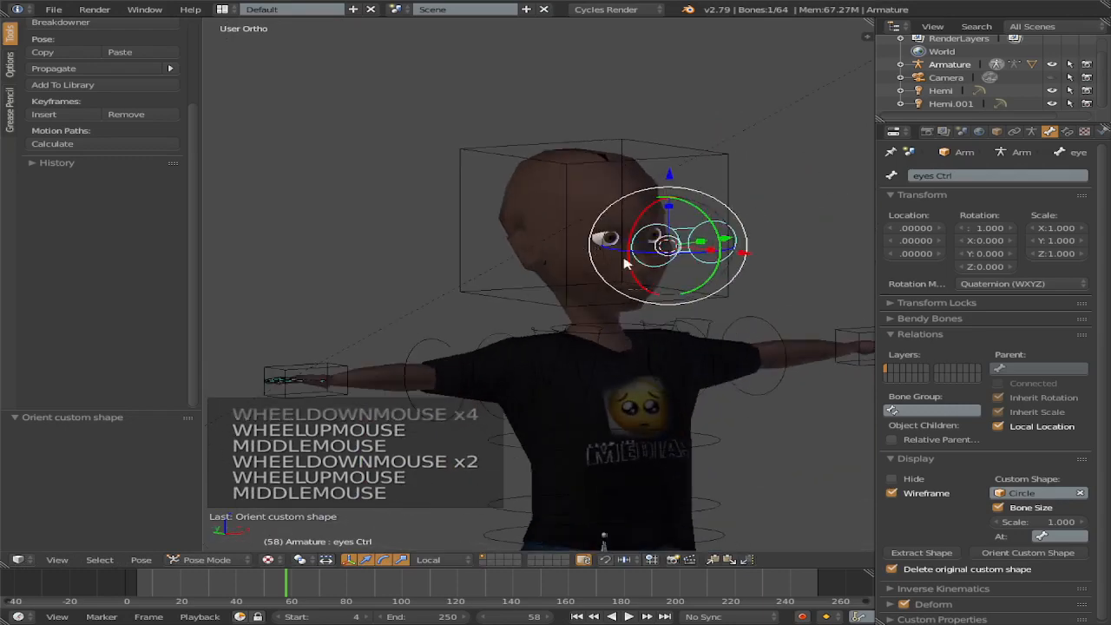
key("g")
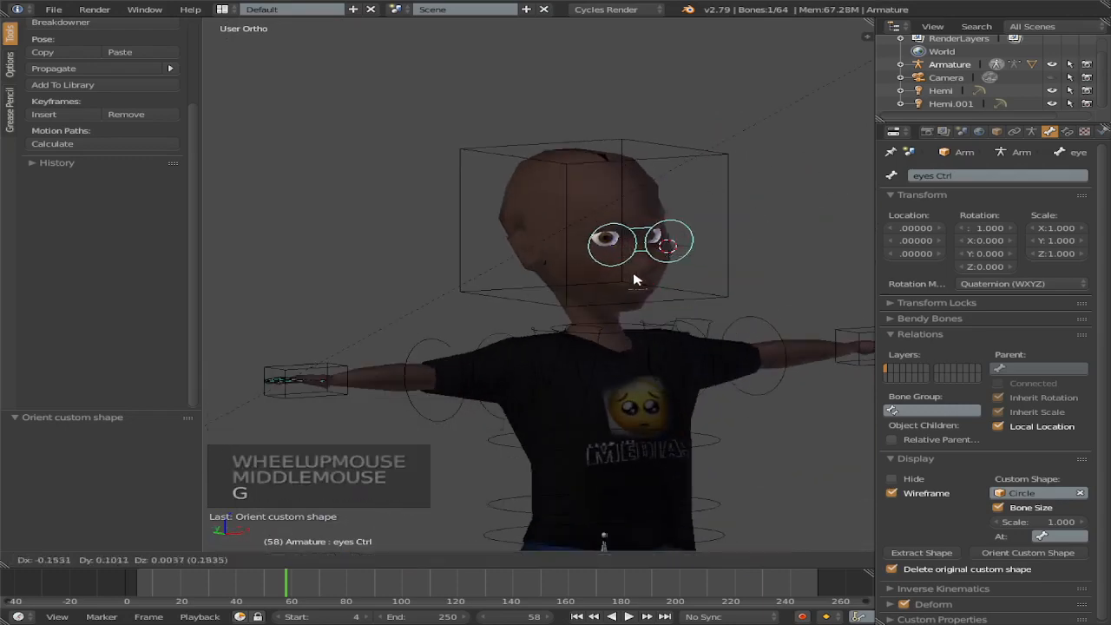
left_click(669, 280)
Step: Examine the whole rig and its custom control shapes from several angles and distances
middle_click_drag(670, 281, 566, 276)
scroll(595, 321, "down", 5)
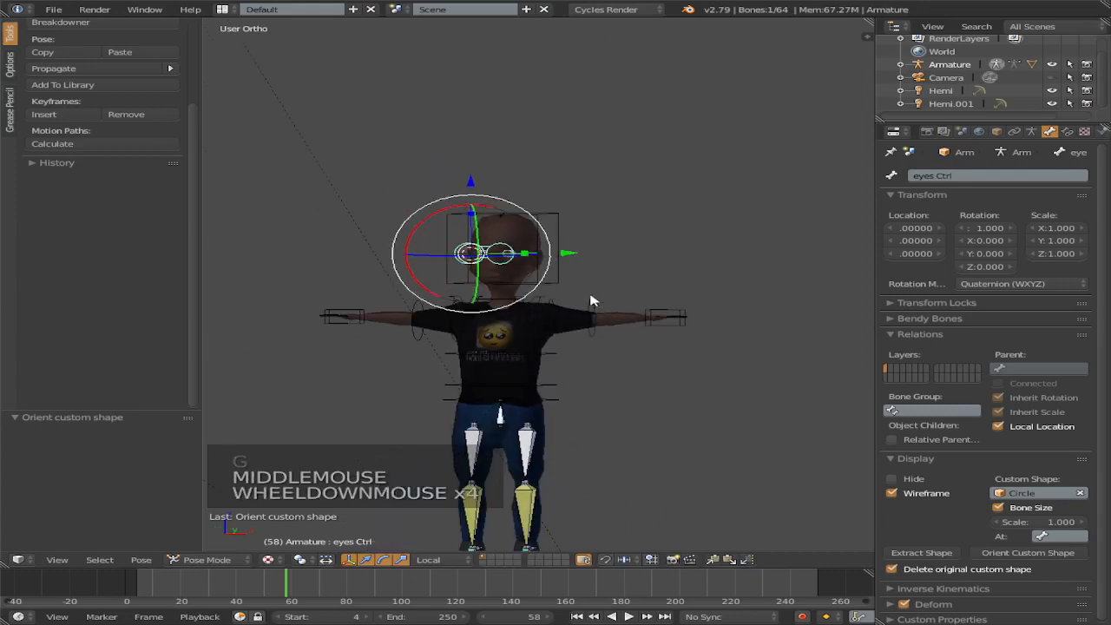
middle_click_drag(602, 316, 607, 308)
scroll(612, 304, "up", 2)
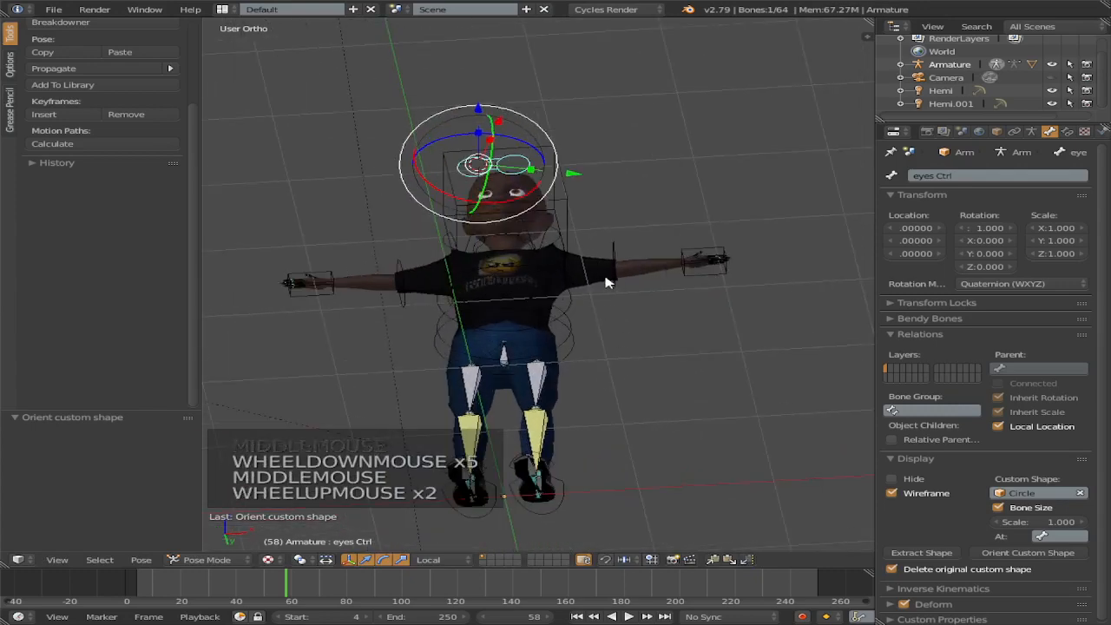
middle_click_drag(620, 378, 668, 303)
scroll(657, 384, "down", 2)
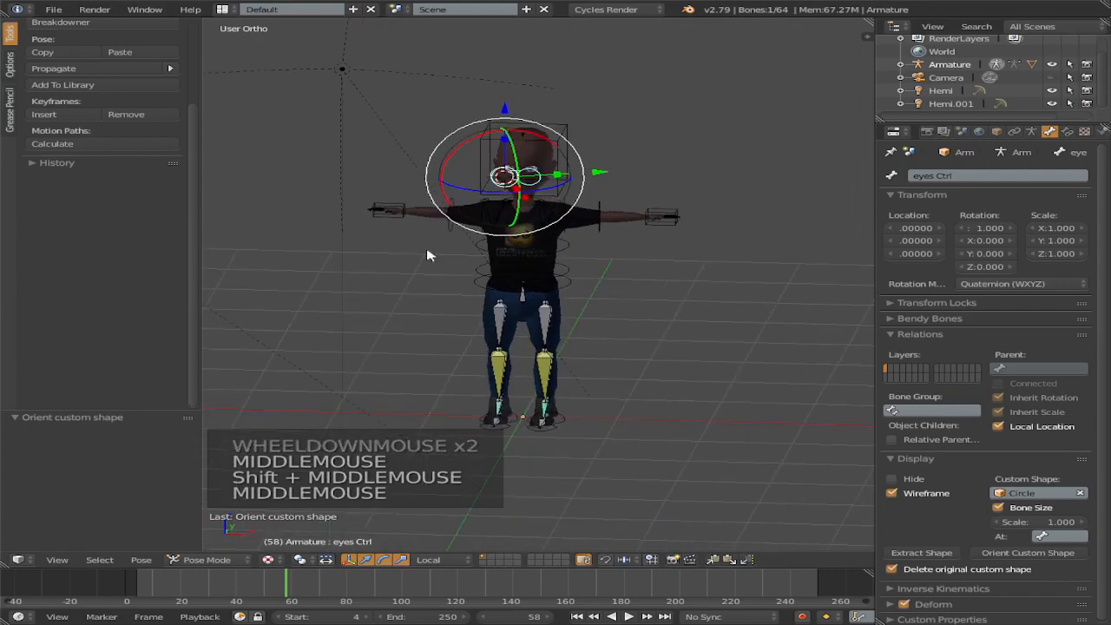
scroll(441, 238, "up", 1)
middle_click_drag(440, 238, 474, 220)
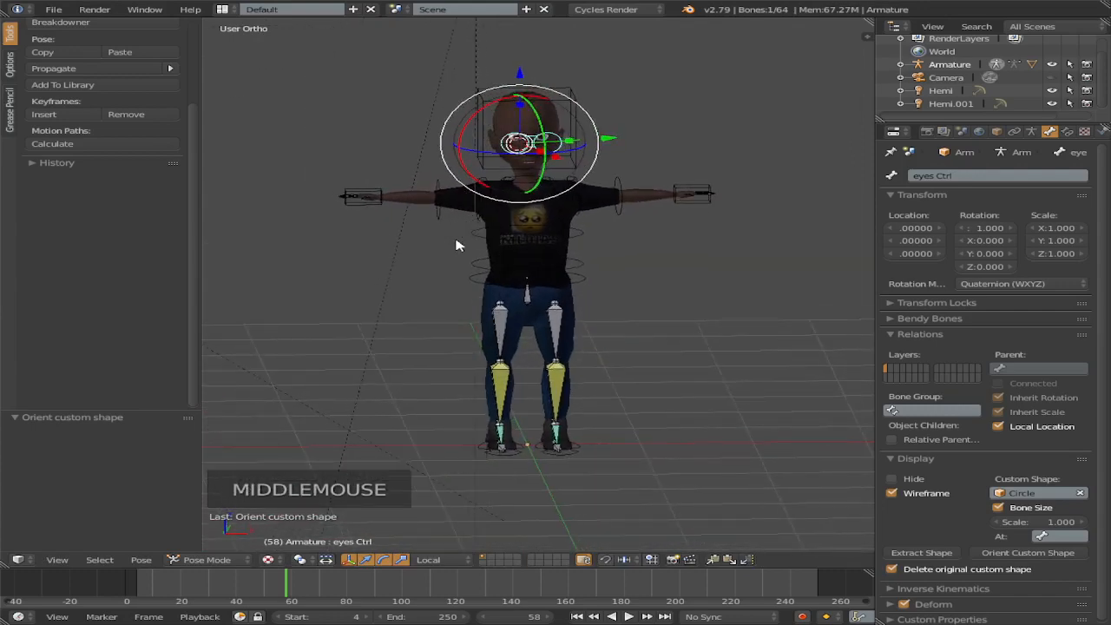
scroll(508, 164, "up", 4)
scroll(532, 139, "down", 2)
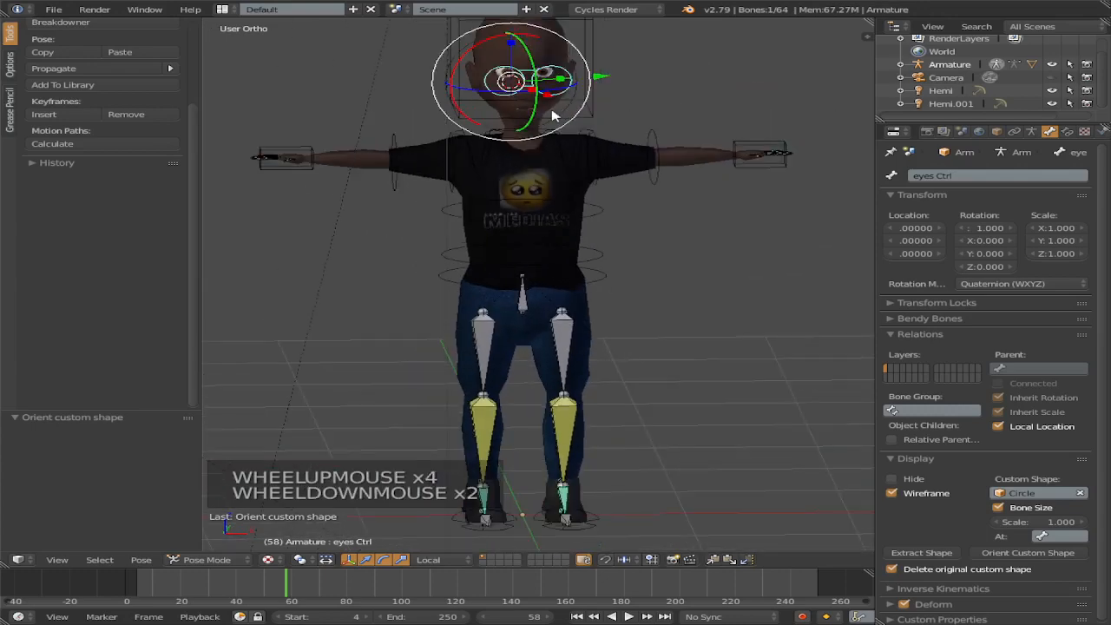
middle_click_drag(621, 174, 532, 108, "shift")
scroll(607, 225, "up", 2)
scroll(531, 108, "down", 2)
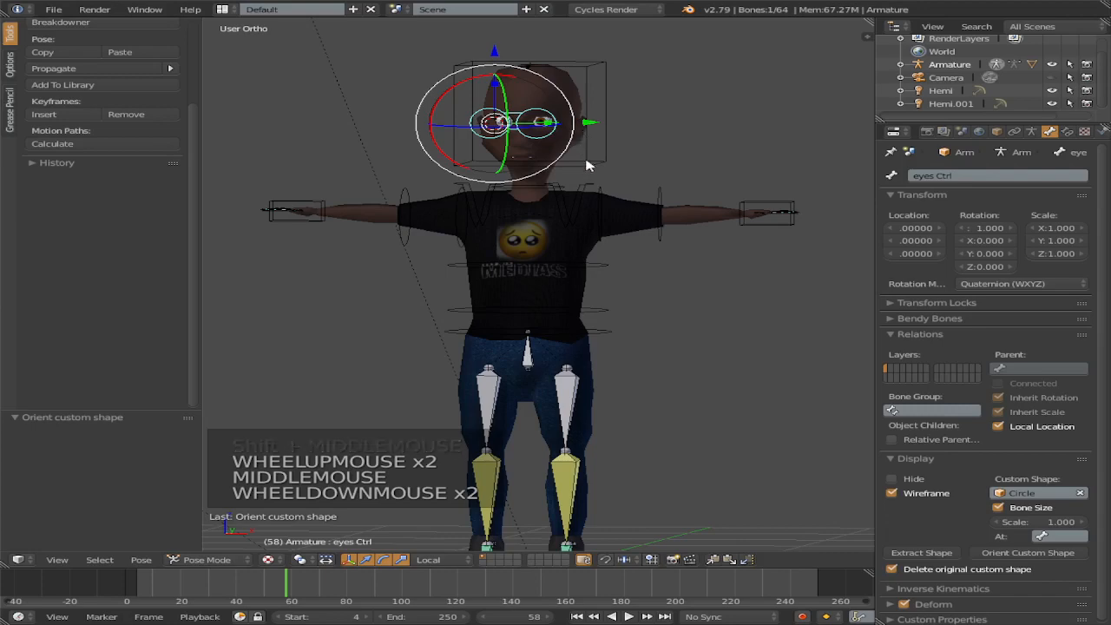
scroll(573, 162, "up", 1)
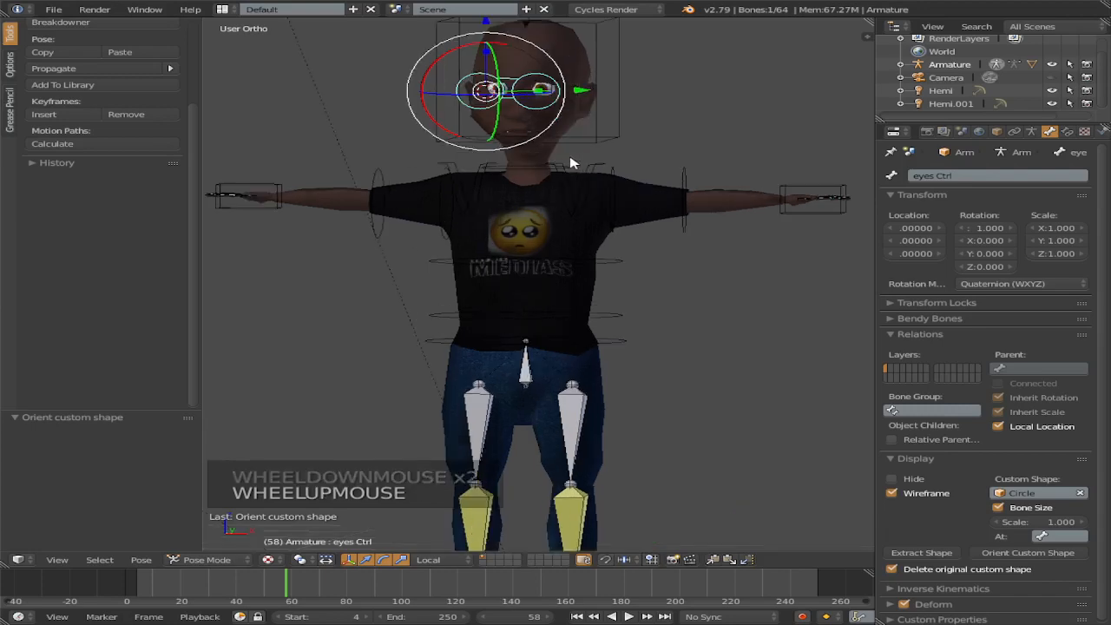
middle_click_drag(571, 165, 590, 164)
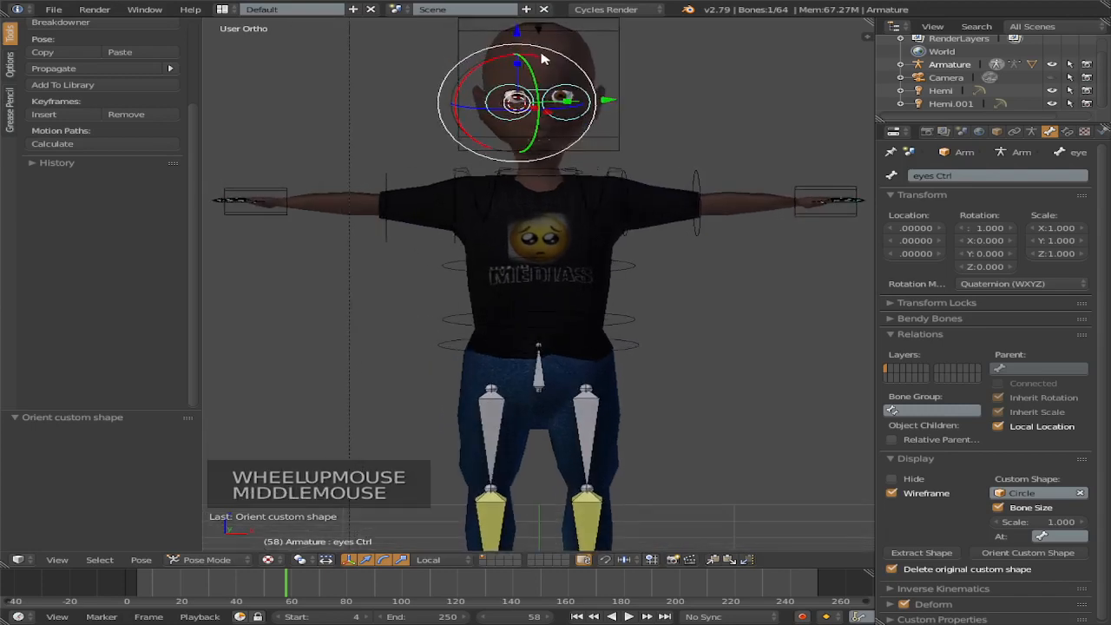
middle_click_drag(543, 59, 545, 87)
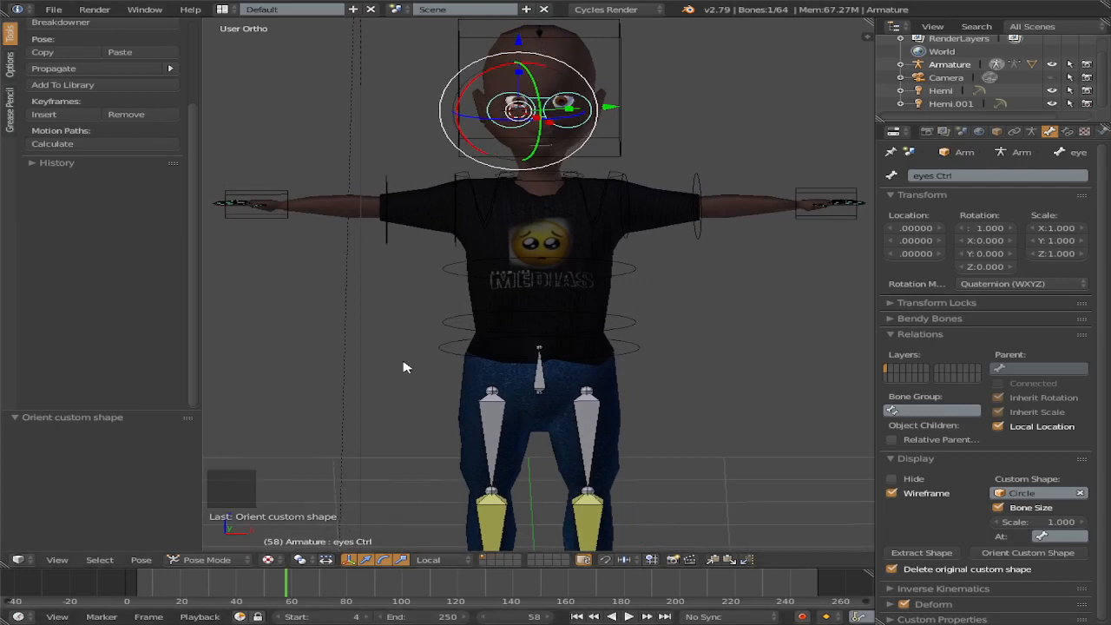
scroll(550, 356, "down", 3)
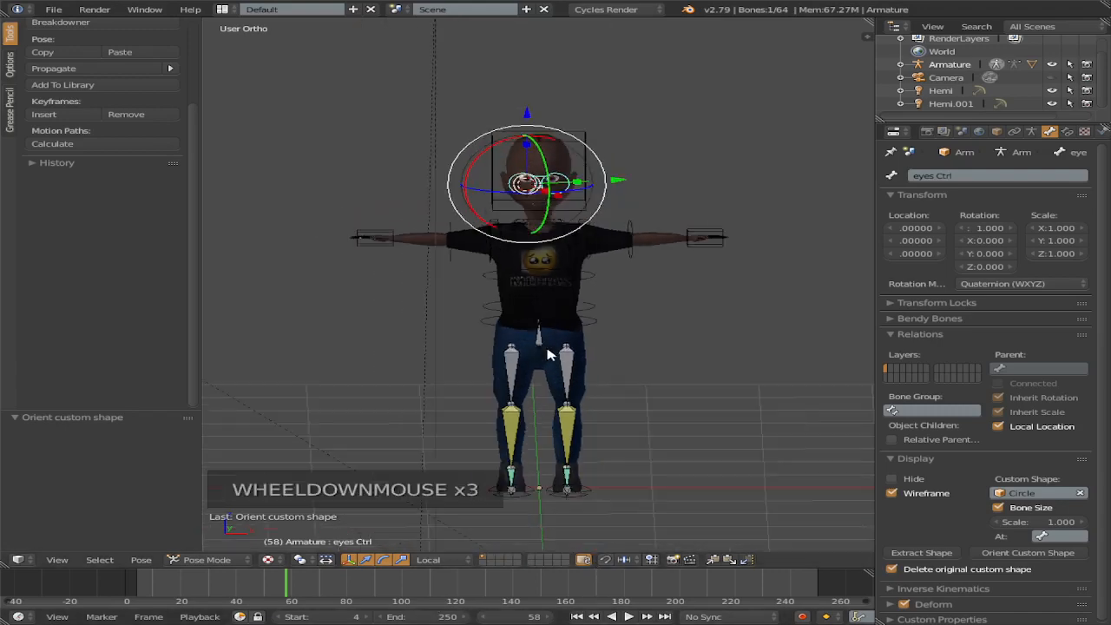
middle_click(632, 399)
scroll(692, 230, "up", 1)
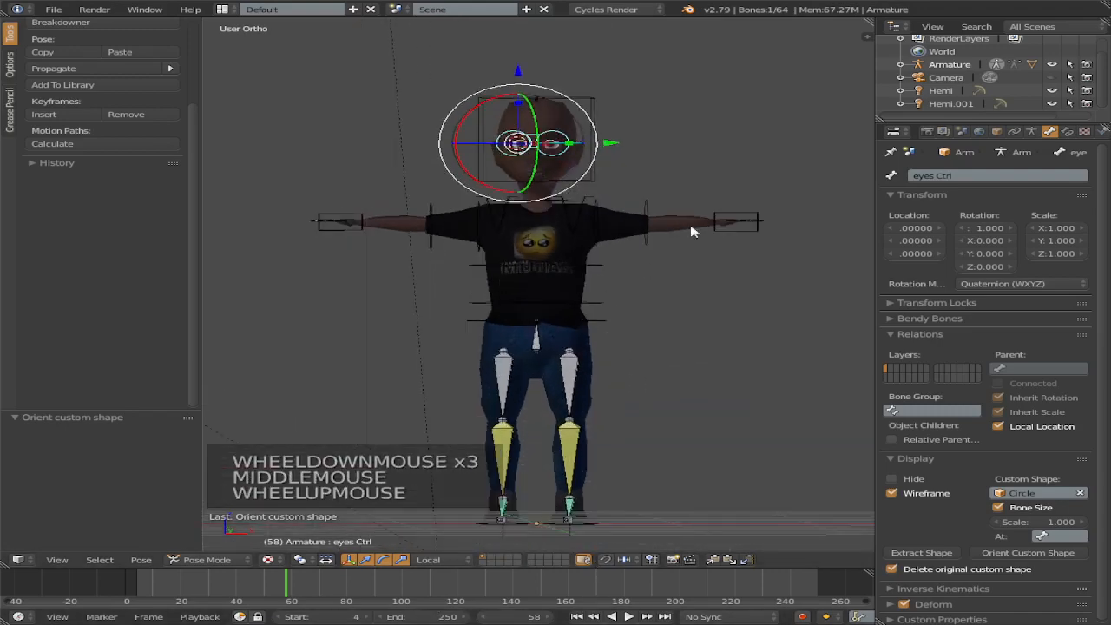
Step: Bend the left lower arm 80.4° about its local X axis and rotate the left upper arm -72.5° about its local Z axis
right_click(649, 204)
left_click_drag(705, 182, 685, 208)
middle_click_drag(685, 208, 727, 283)
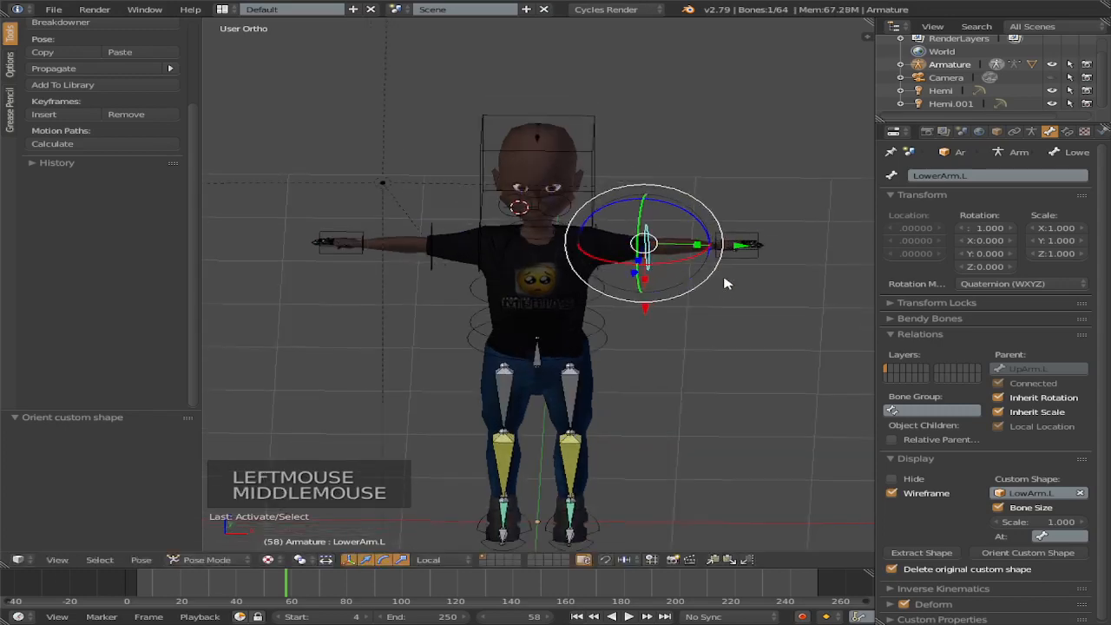
left_click_drag(705, 256, 646, 269)
right_click(608, 231)
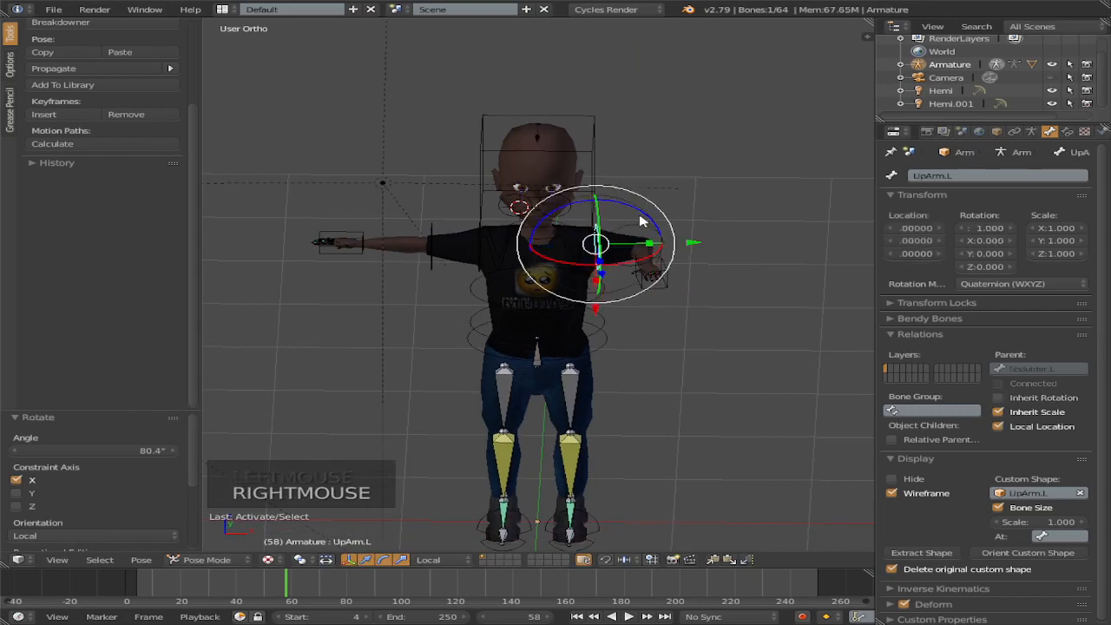
left_click_drag(643, 224, 665, 278)
Step: Bend the right lower arm forward and rotate the Hand.R bone 41.3° about its local Y axis
right_click(435, 242)
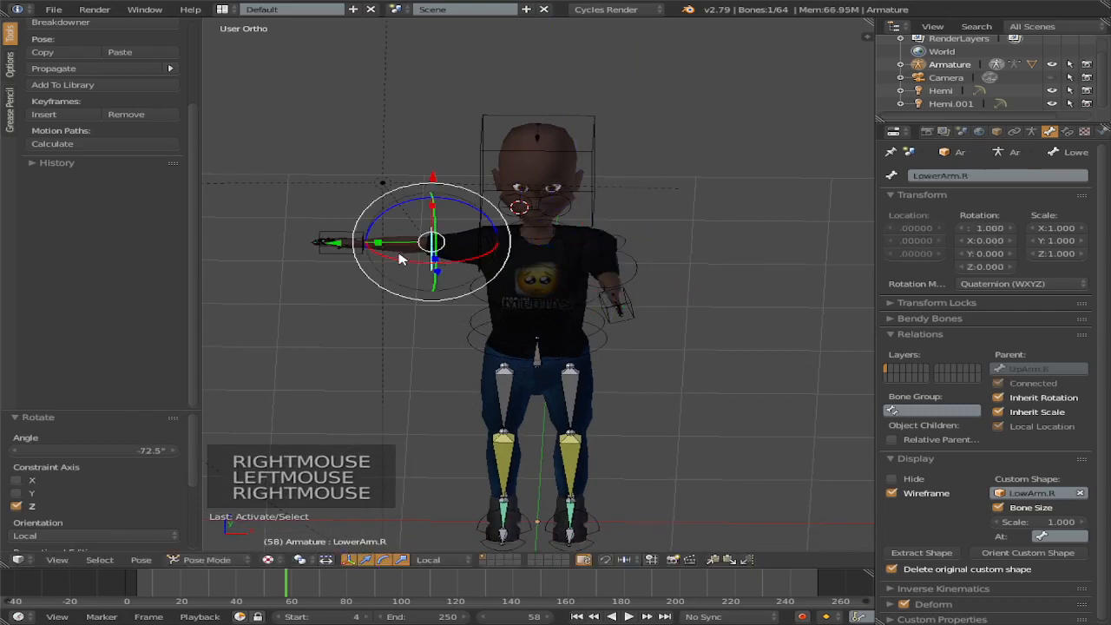
left_click_drag(402, 261, 442, 217)
right_click(426, 266)
right_click(479, 245)
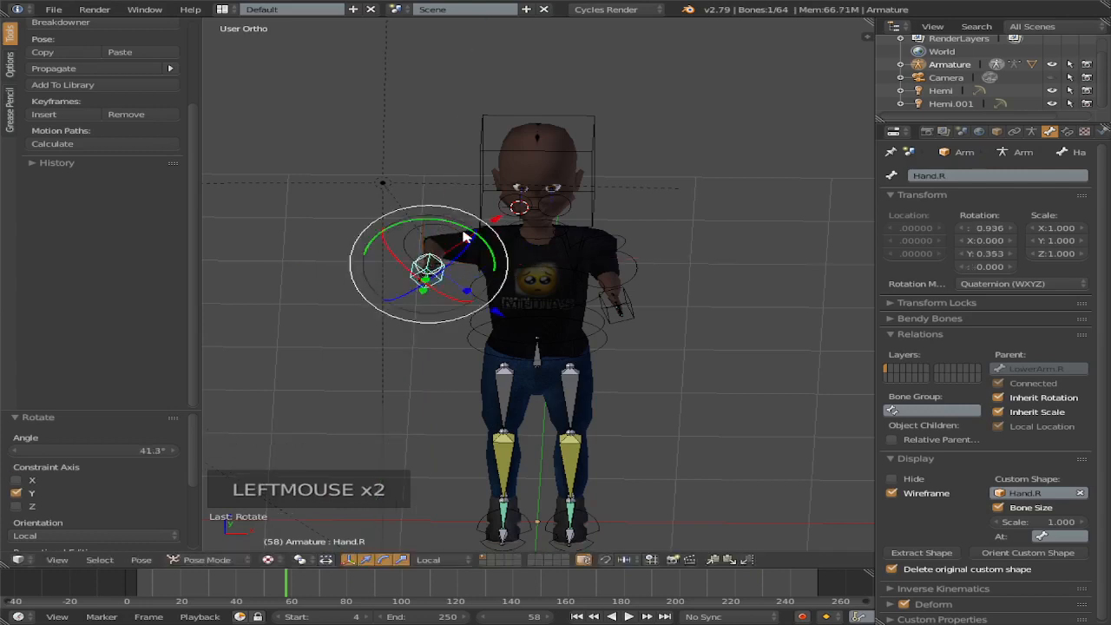
right_click(476, 236)
left_click(458, 229)
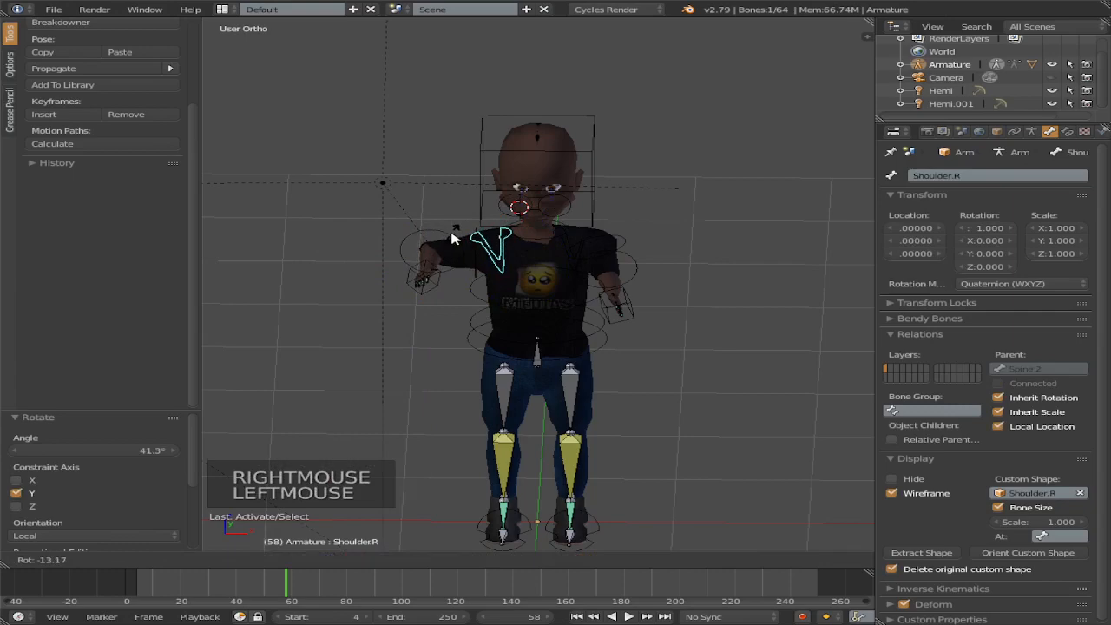
right_click(463, 241)
right_click(467, 241)
right_click(476, 252)
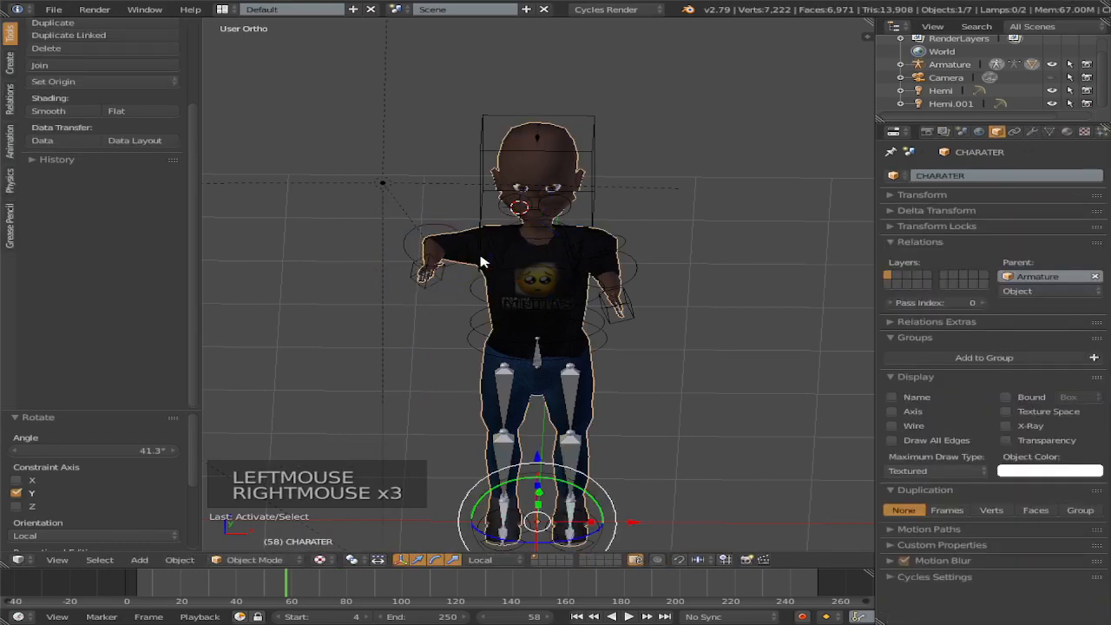
Step: Return to the armature's UpArm.R bone and rotate it 67° about its local Z axis
scroll(465, 256, "up", 2)
right_click(412, 217)
right_click(474, 205)
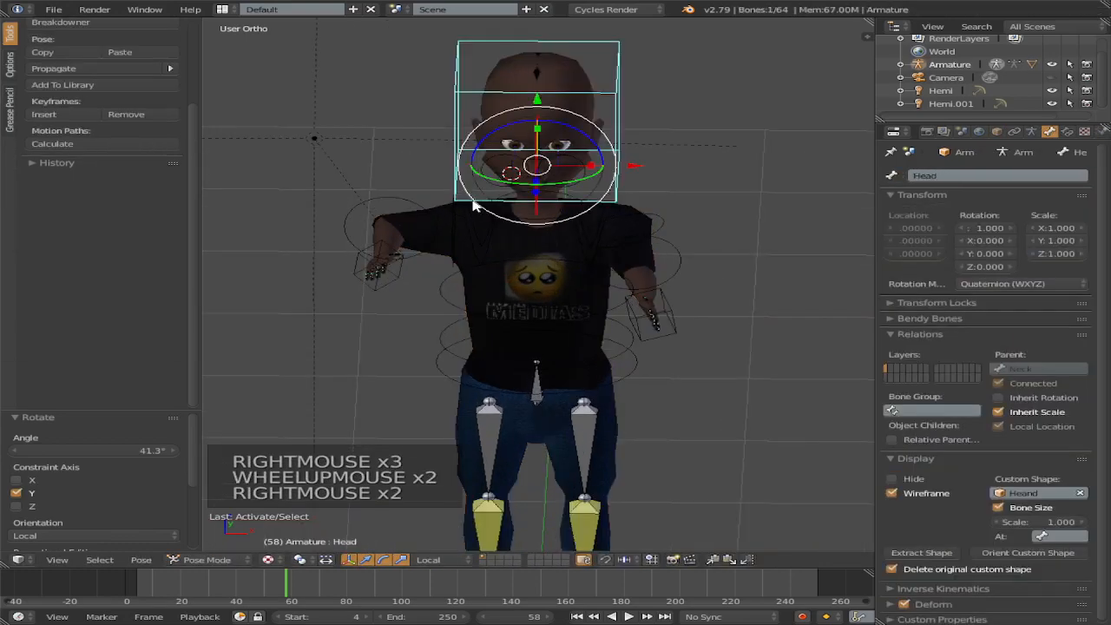
right_click(455, 225)
middle_click_drag(470, 255, 463, 235)
left_click_drag(462, 234, 422, 160)
scroll(595, 335, "down", 4)
scroll(596, 335, "up", 2)
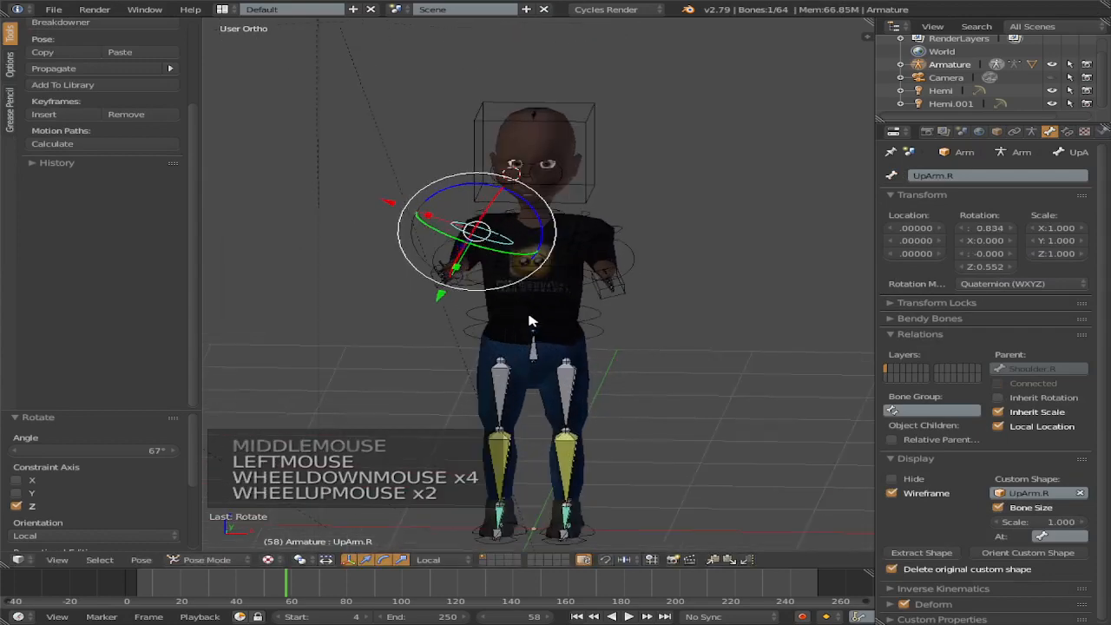
Step: Try a free trackball rotation of the HpsCtrl bone at the waist
right_click(543, 324)
key("r")
key("r")
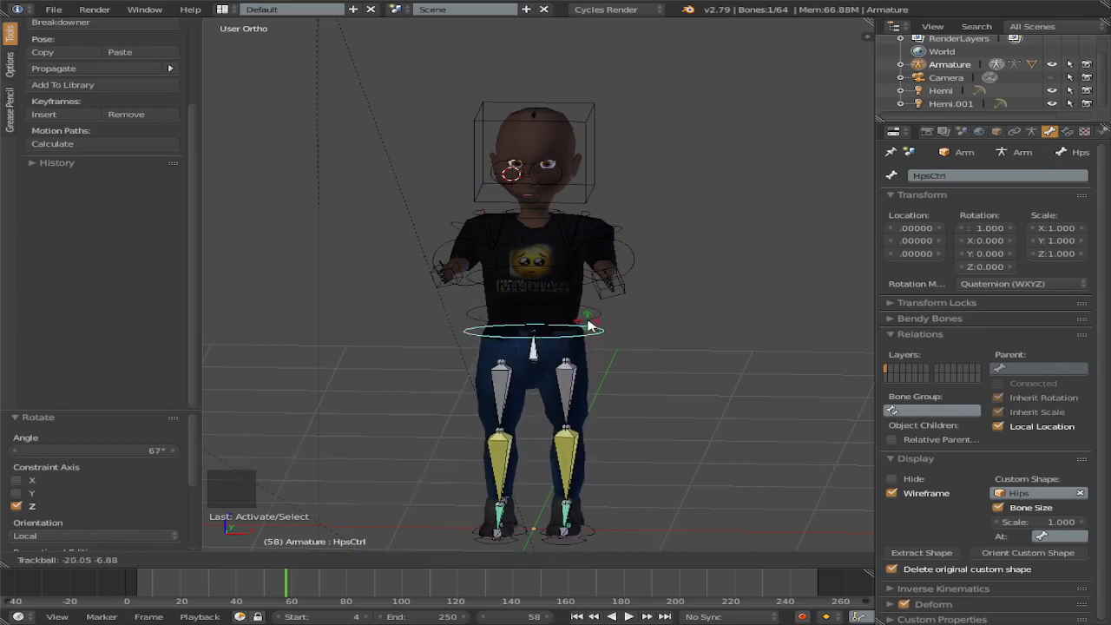
right_click(589, 352)
Step: Select the Root bone at the pelvis and move it -0.166 along its local Y axis to lower the body
right_click(541, 350)
right_click(539, 353)
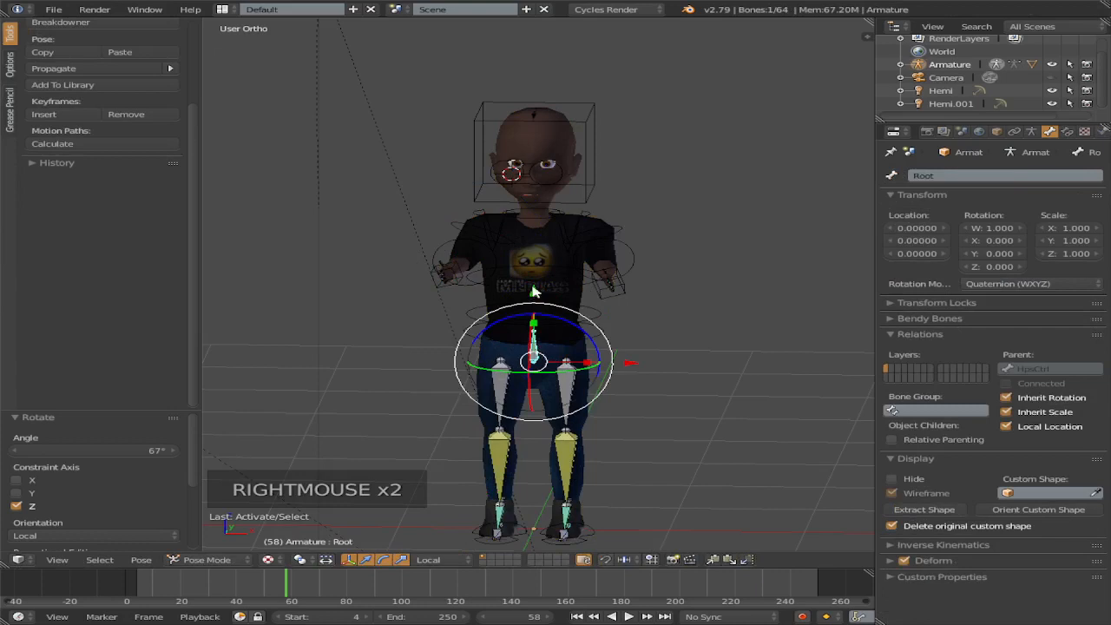
left_click_drag(534, 291, 533, 308)
Step: Try rotating the upper body freely with the Spine bone
right_click(566, 349)
right_click(597, 337)
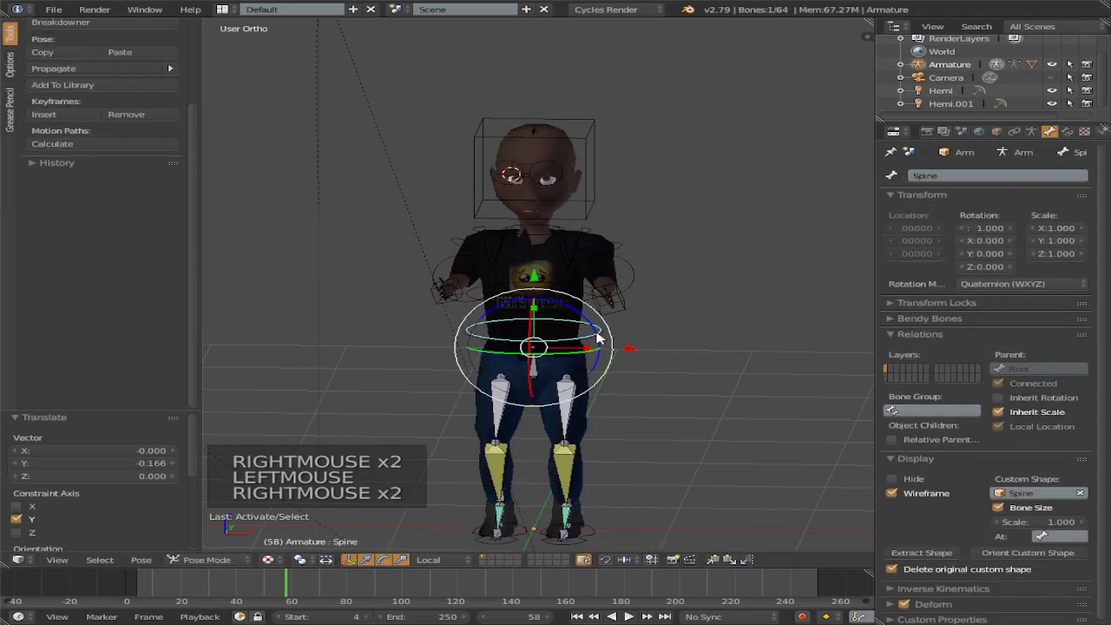
key("r")
key("r")
key("r")
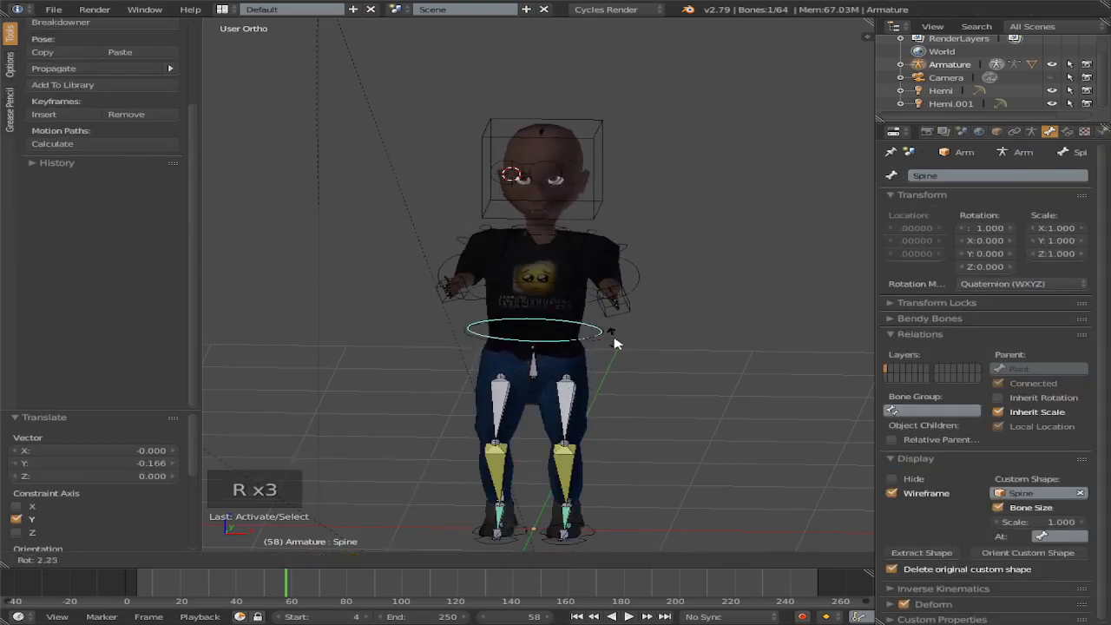
right_click(612, 342)
Step: Try further trackball rotations of the HpsCtrl bone, viewing the rig in perspective for the last one
key("r")
key("r")
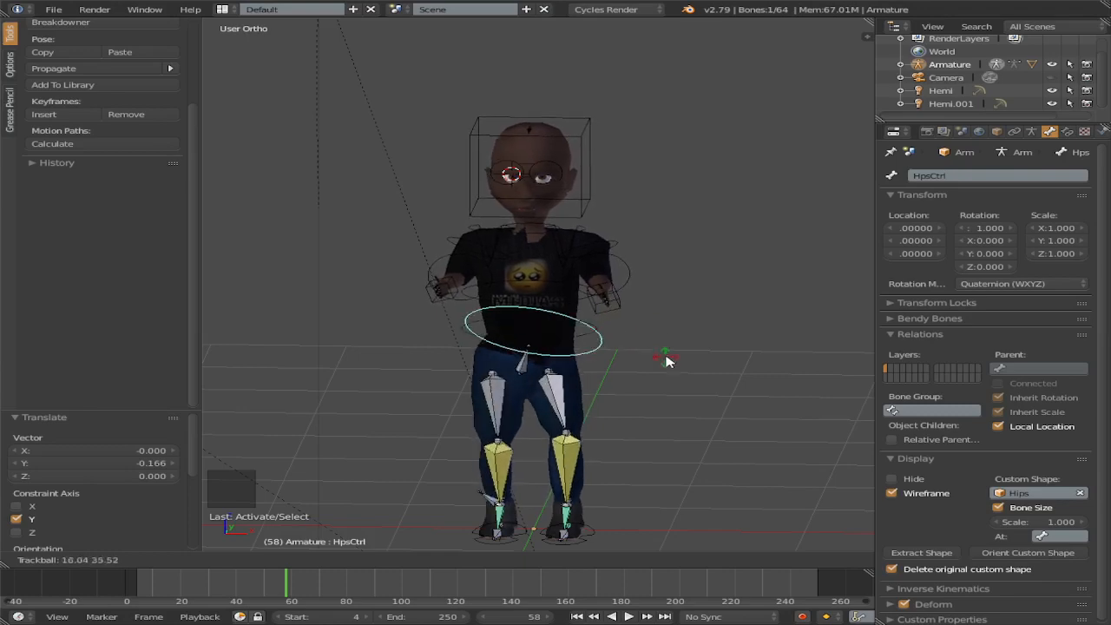
right_click(651, 365)
key("KP_5")
middle_click_drag(642, 360, 615, 347)
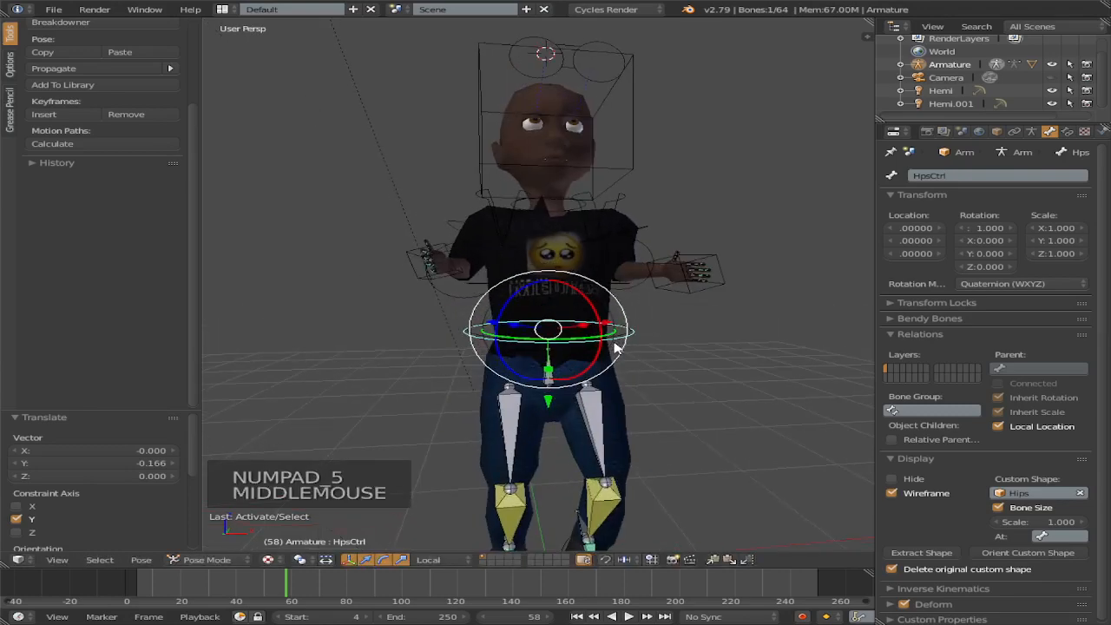
key("r")
key("r")
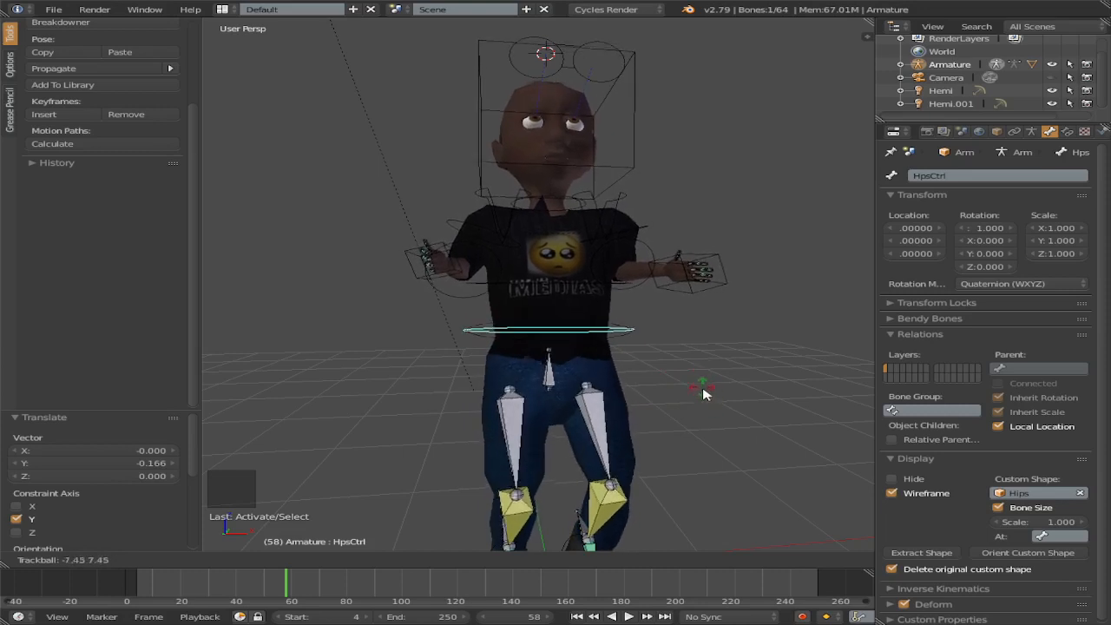
right_click(700, 372)
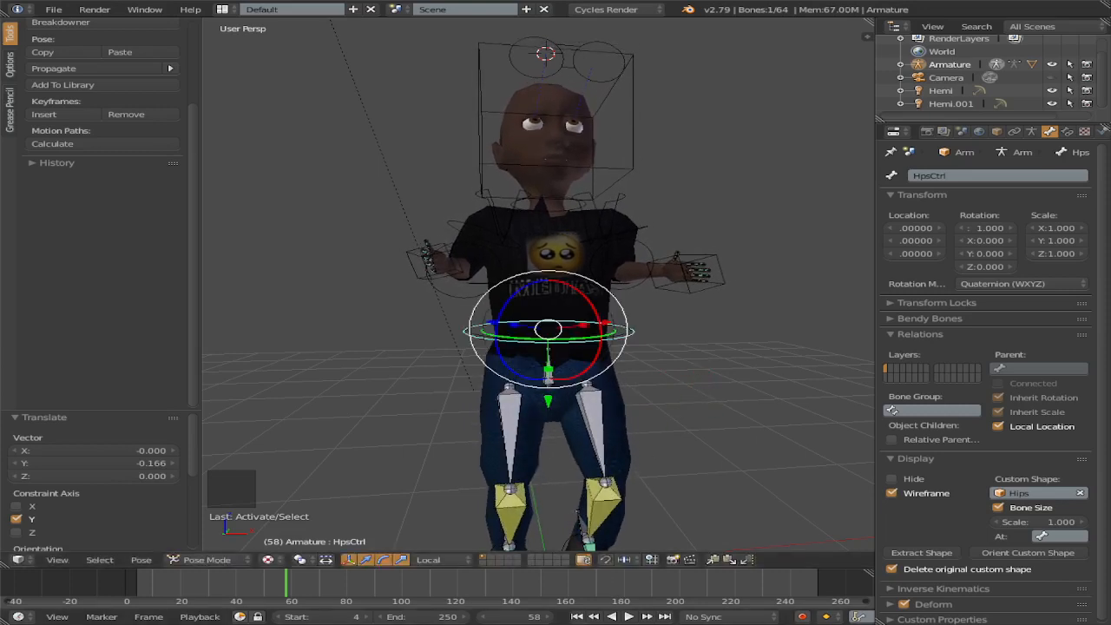